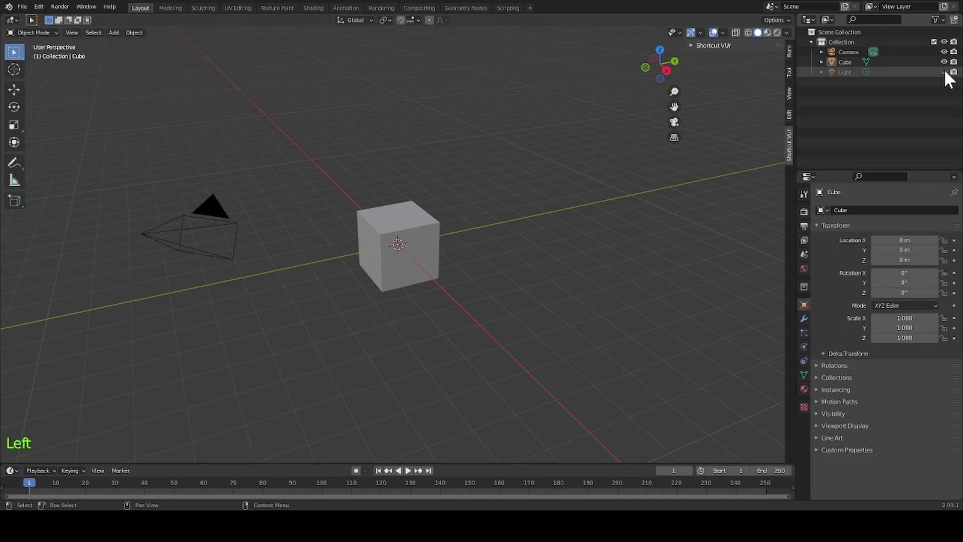
Hide the camera in the viewport and rename the cube as "head".
{"action": "left_click", "coordinate": [942, 50]}
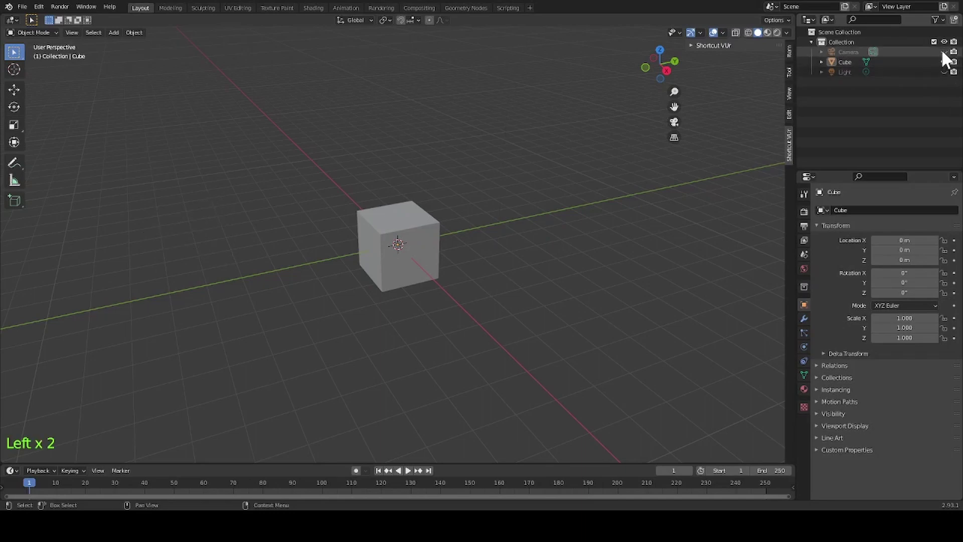
{"action": "left_click", "coordinate": [843, 61]}
{"action": "left_click", "coordinate": [843, 61]}
{"action": "left_click", "coordinate": [844, 62]}
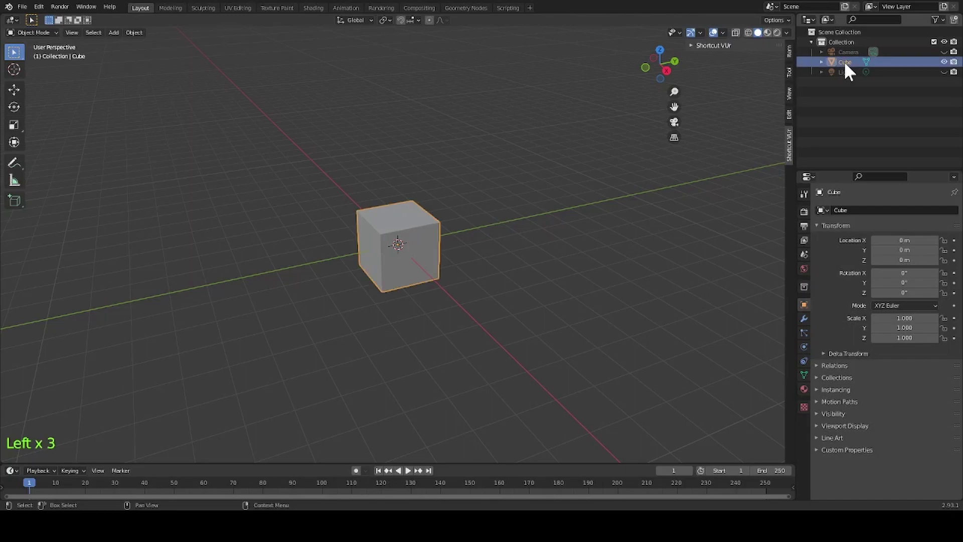
{"action": "left_click", "coordinate": [843, 61]}
{"action": "left_click", "coordinate": [844, 62]}
{"action": "left_click", "coordinate": [844, 62]}
{"action": "double_click", "coordinate": [843, 61]}
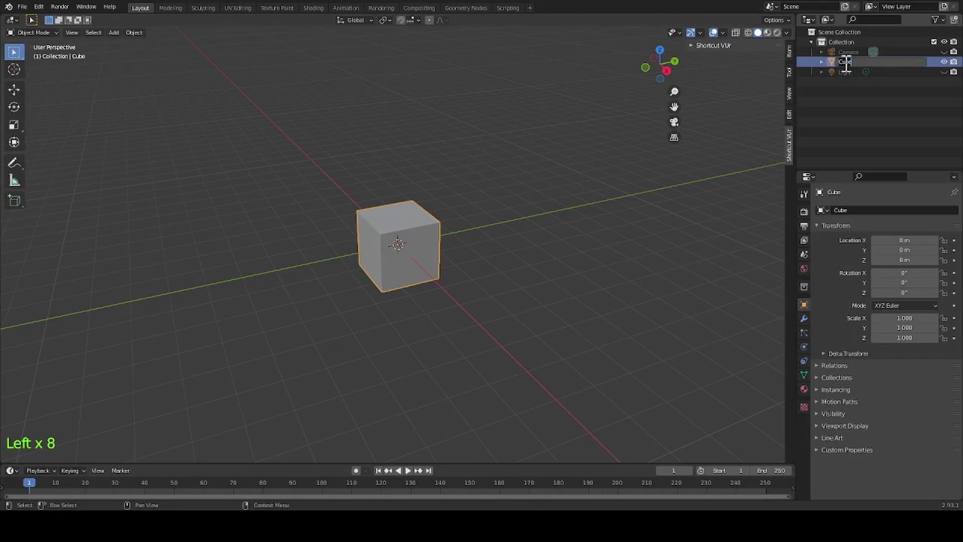
{"action": "type", "text": "head"}
{"action": "key", "text": "Return"}
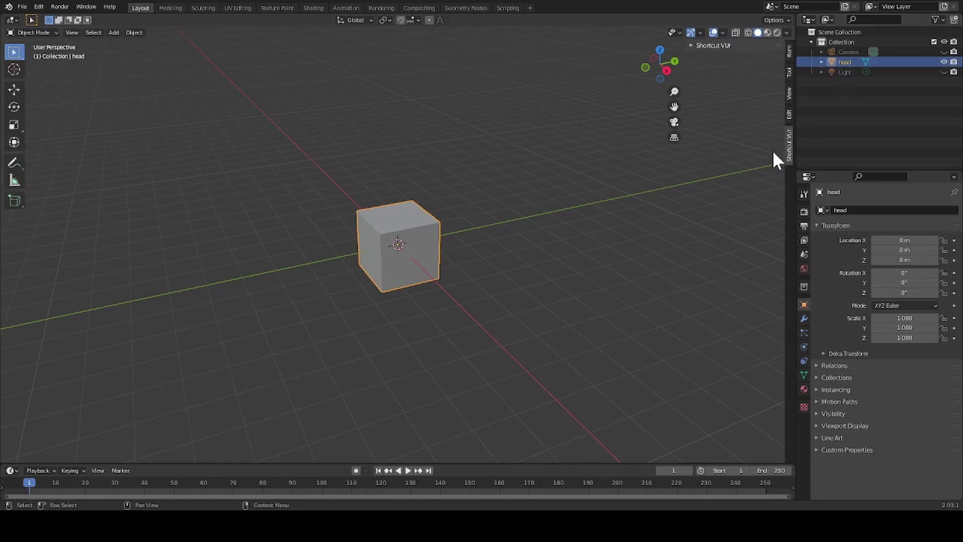
Add a level 2 Subdivision modifier to the head while looking at it from the back.
{"action": "left_click", "coordinate": [674, 58]}
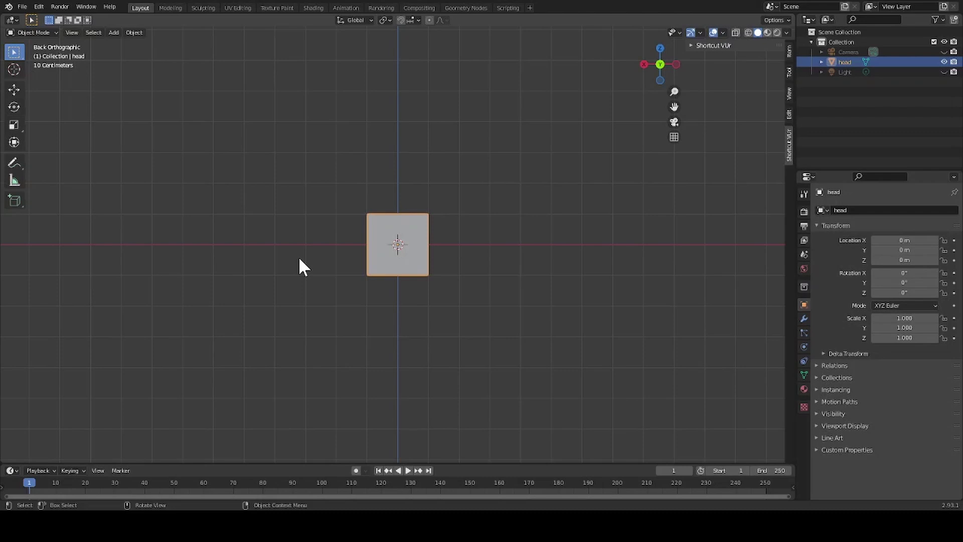
{"action": "key", "text": "ctrl"}
{"action": "key", "text": "ctrl+2"}
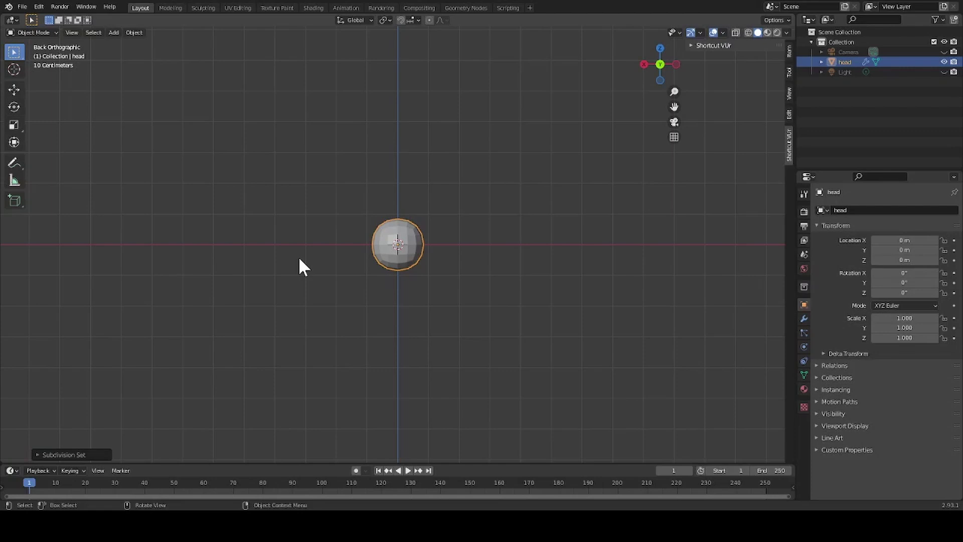
Add one centred horizontal loop cut around the middle of the head's base mesh, without sliding it.
{"action": "key", "text": "Tab"}
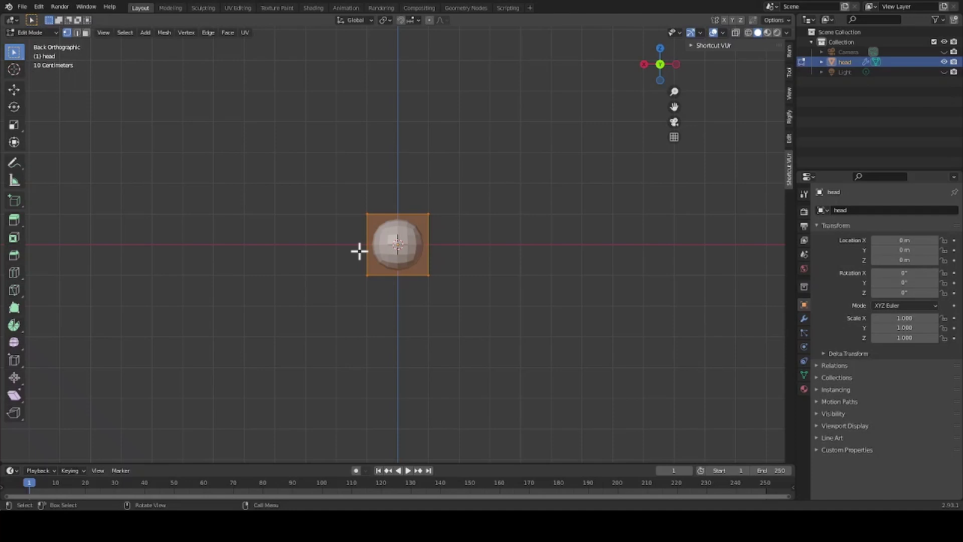
{"action": "key", "text": "ctrl+r"}
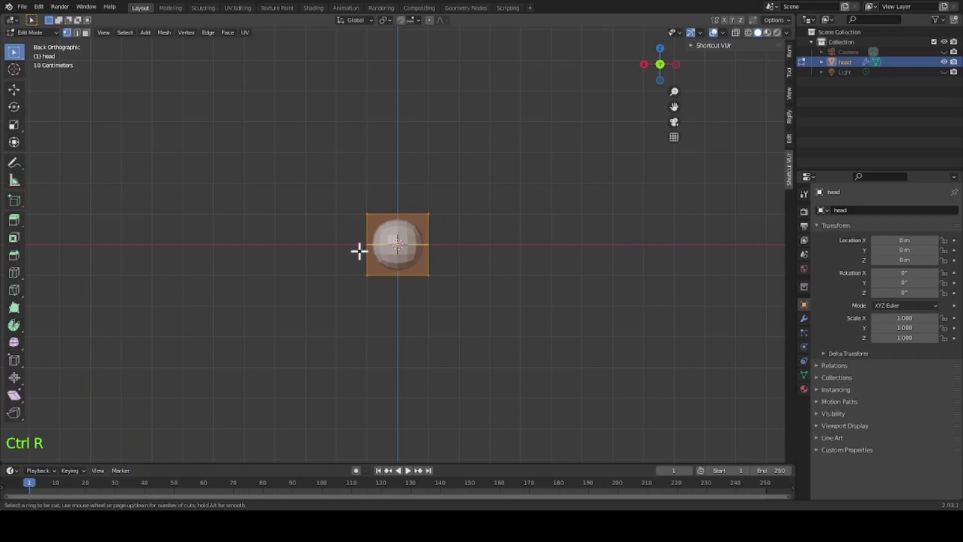
{"action": "left_click", "coordinate": [432, 246]}
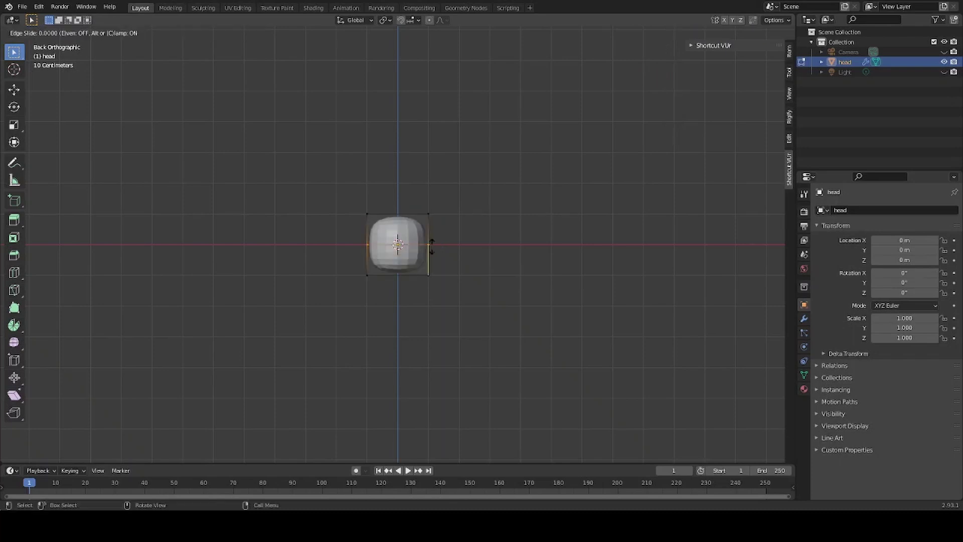
{"action": "left_click", "coordinate": [432, 246]}
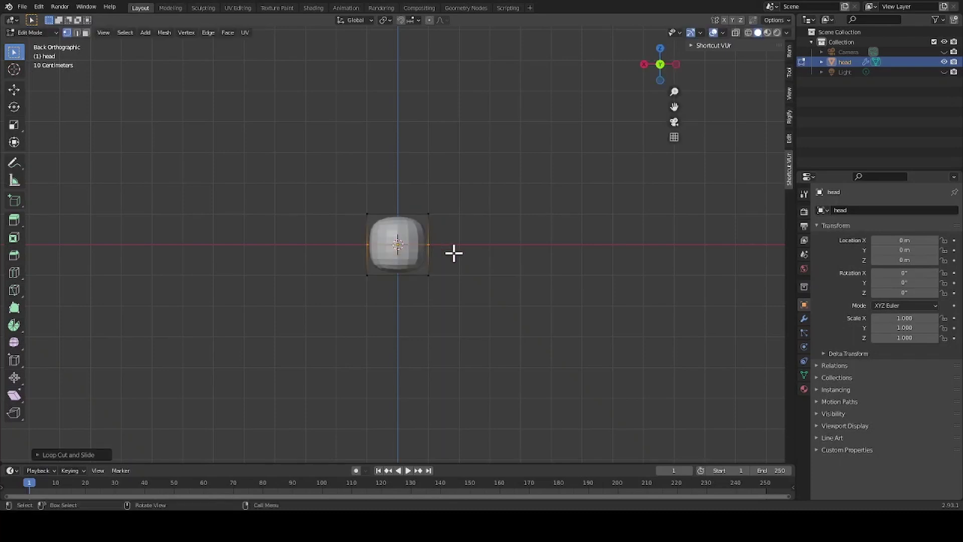
{"action": "left_click", "coordinate": [275, 324]}
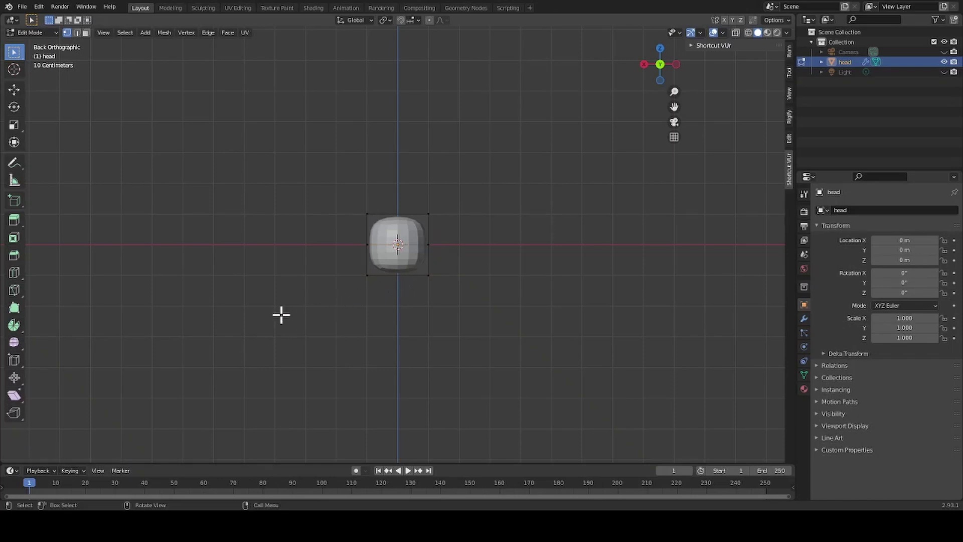
Return to Object Mode and apply the head's subdivided shape with Visual Geometry to Mesh.
{"action": "key", "text": "Tab"}
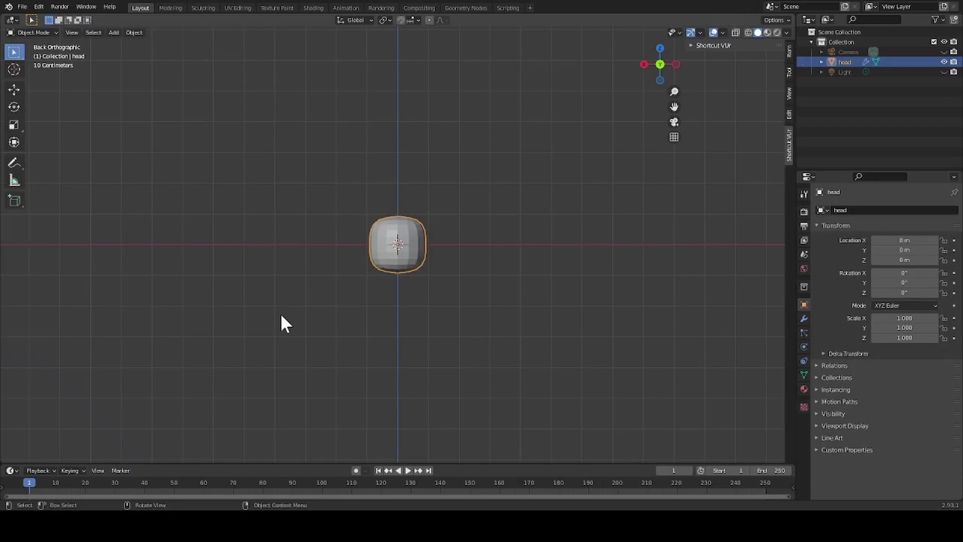
{"action": "key", "text": "ctrl"}
{"action": "key", "text": "ctrl+a"}
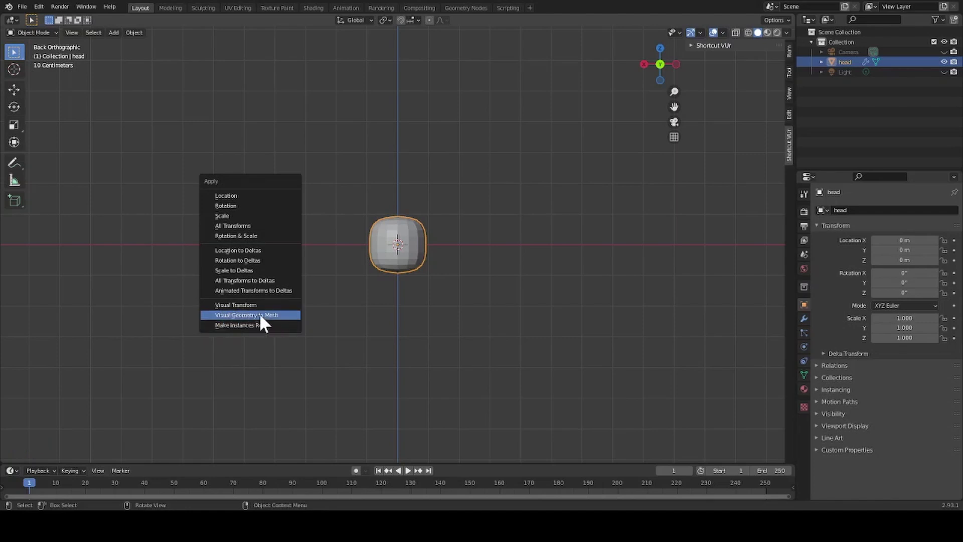
{"action": "left_click", "coordinate": [256, 315]}
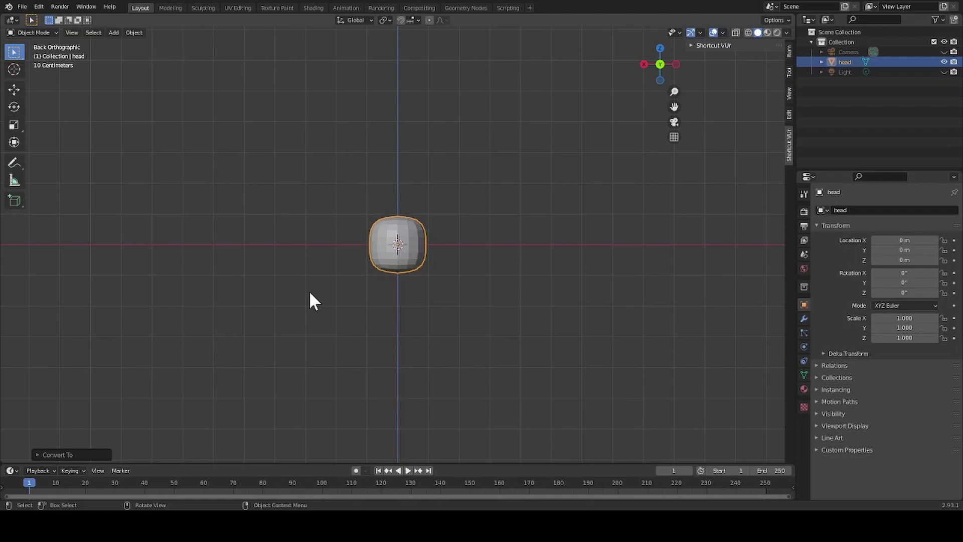
Add a new level 2 Subdivision modifier to the head and shade it smooth.
{"action": "key", "text": "ctrl"}
{"action": "key", "text": "ctrl+2"}
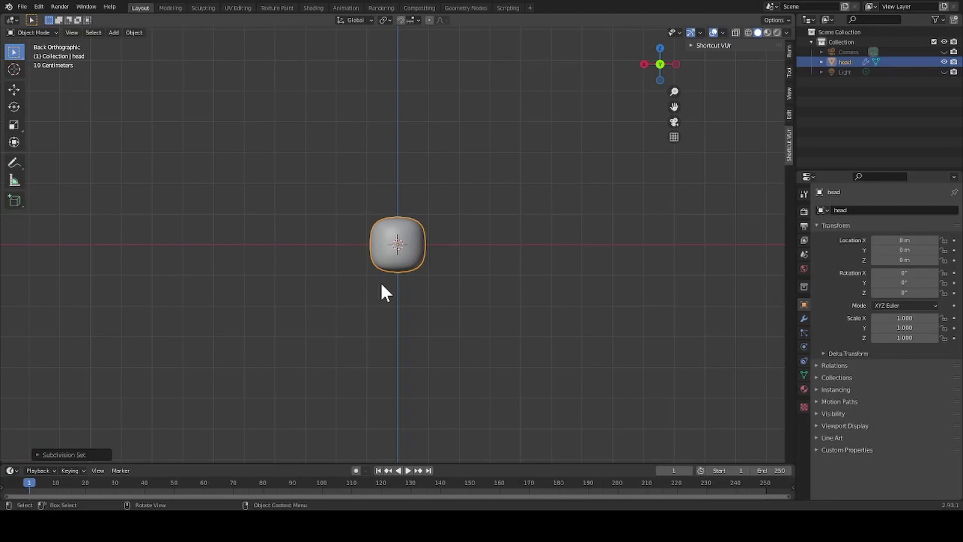
{"action": "right_click", "coordinate": [414, 244]}
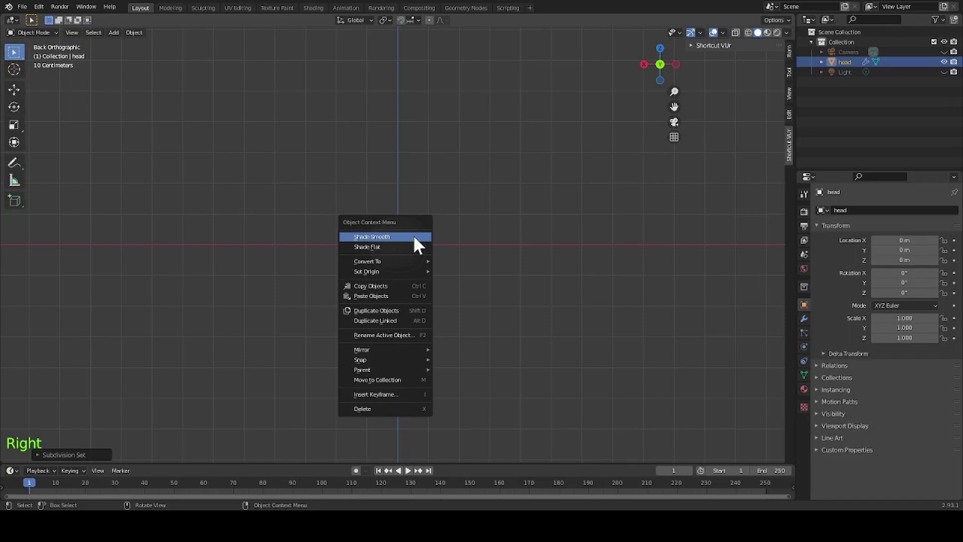
{"action": "left_click", "coordinate": [383, 236]}
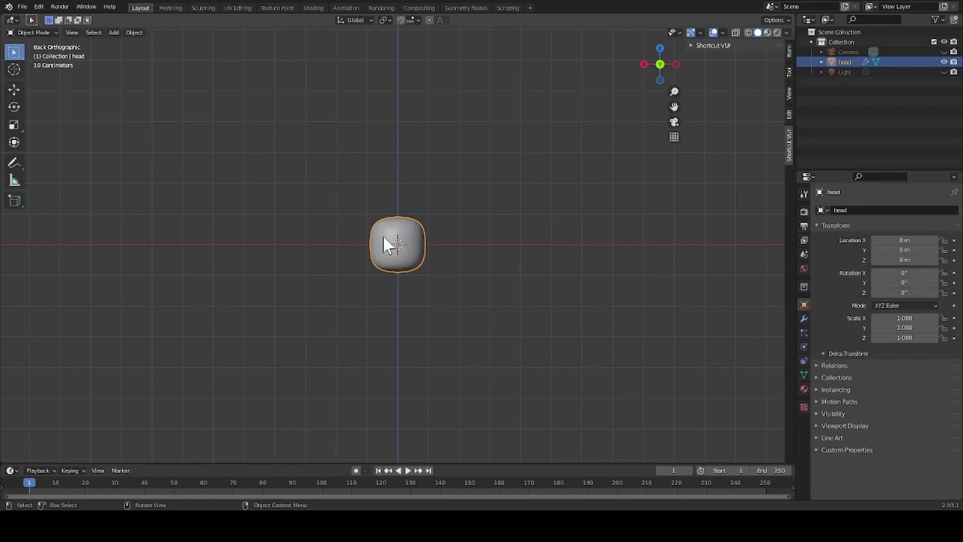
Enter Edit Mode on the head and turn on the Subdivision modifier's On Cage display.
{"action": "key", "text": "Tab"}
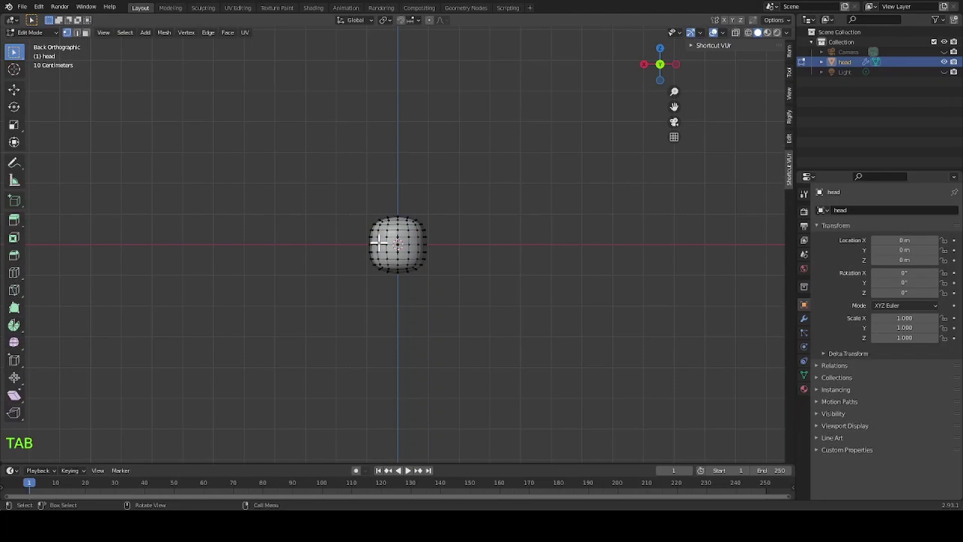
{"action": "left_click", "coordinate": [804, 319]}
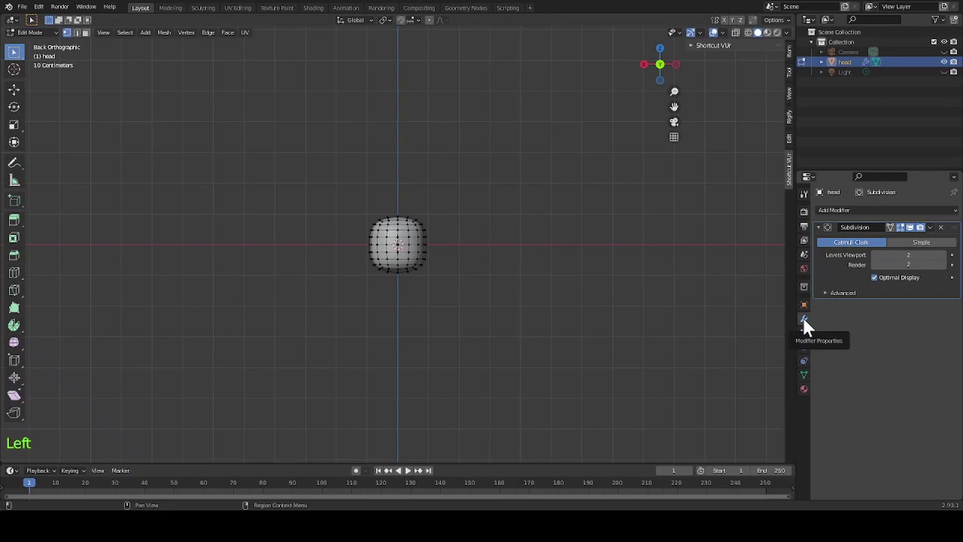
{"action": "left_click", "coordinate": [889, 226]}
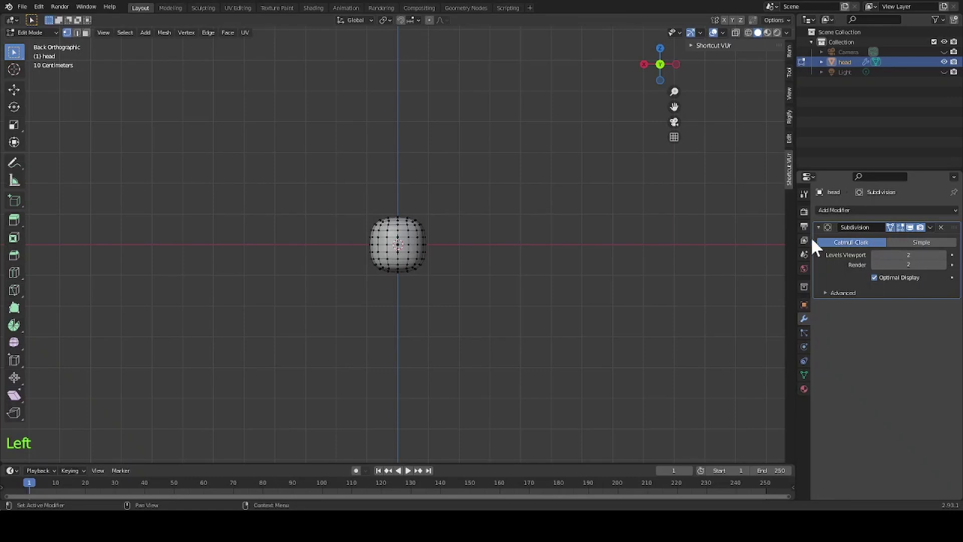
Turn on X-ray, select all faces of the head's positive X half in face select mode, and delete them.
{"action": "scroll", "coordinate": [434, 303], "scroll_direction": "up", "scroll_amount": 7}
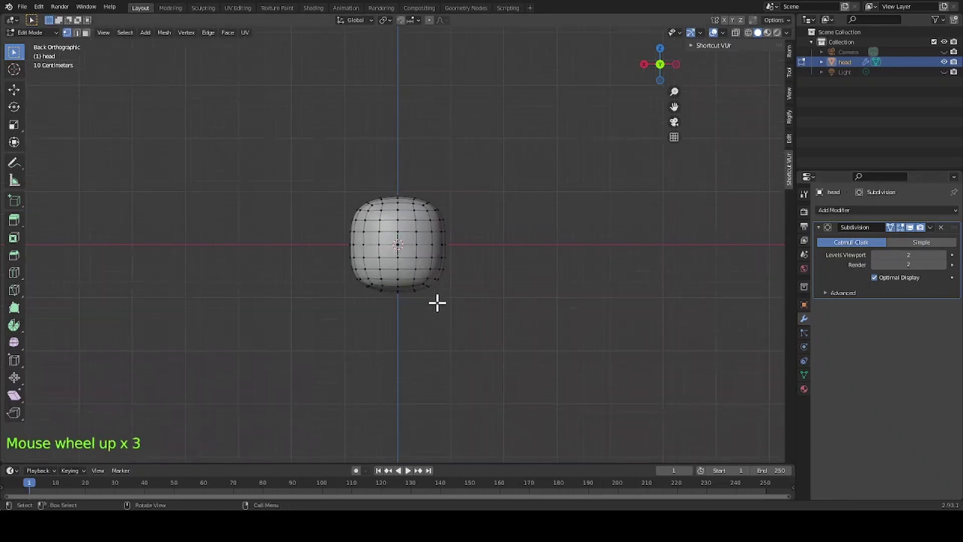
{"action": "scroll", "coordinate": [437, 304], "scroll_direction": "up", "scroll_amount": 2}
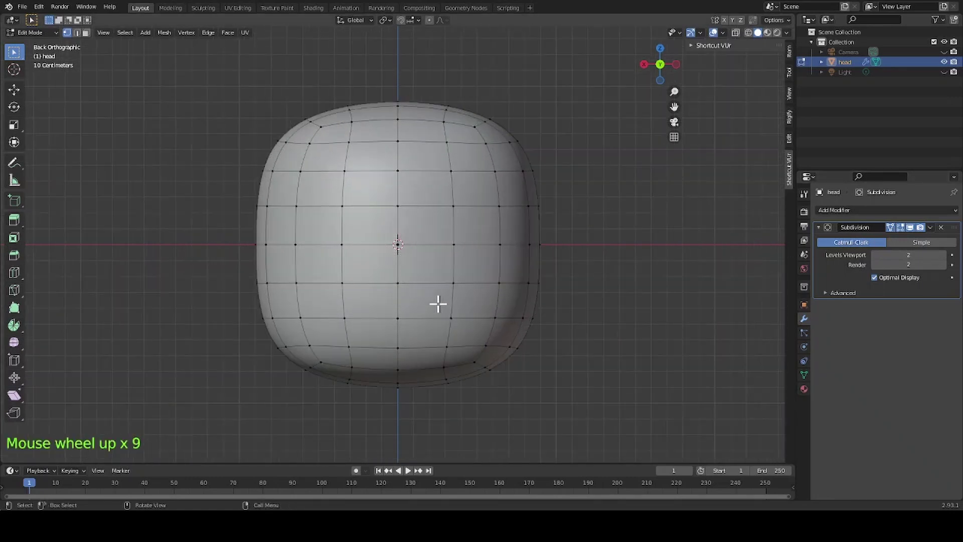
{"action": "left_click", "coordinate": [189, 327]}
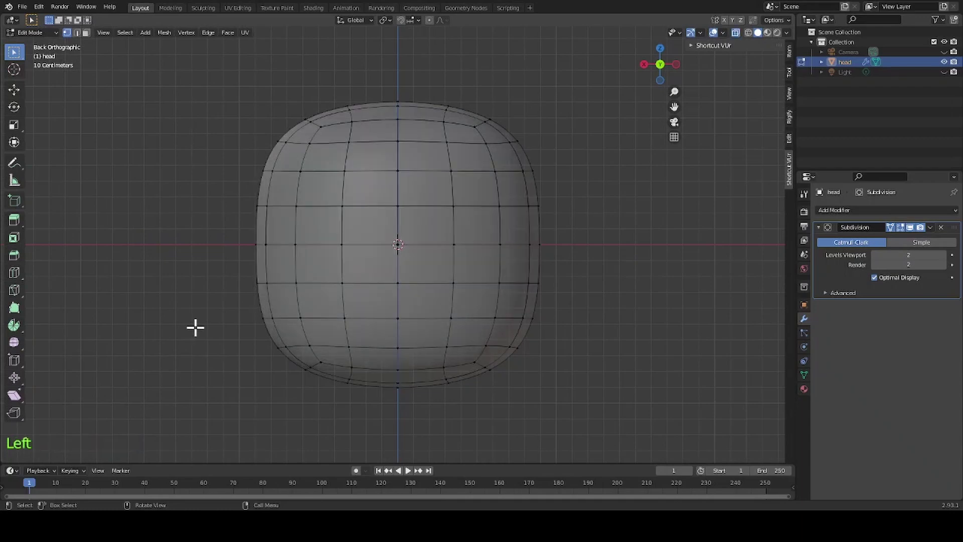
{"action": "key", "text": "3"}
{"action": "left_click_drag", "start_coordinate": [221, 69], "coordinate": [393, 417]}
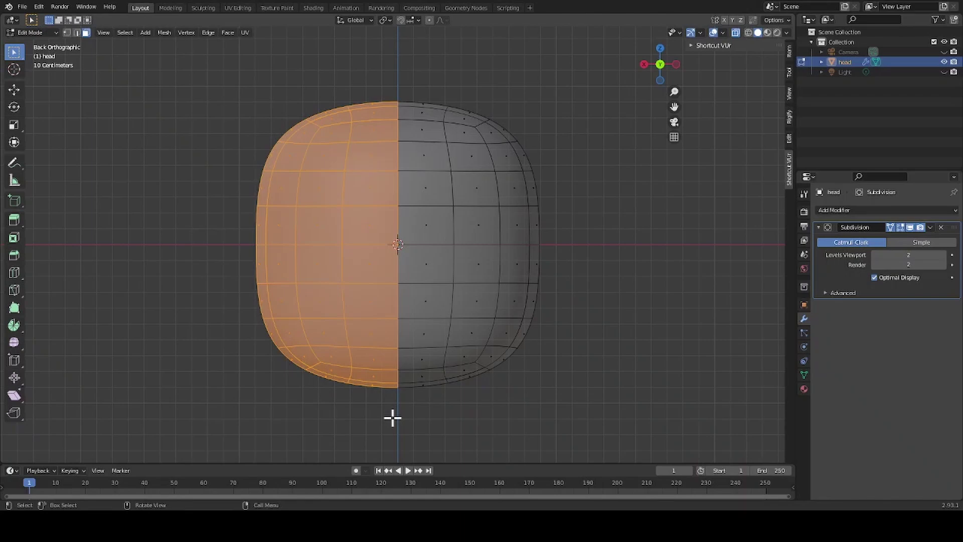
{"action": "key", "text": "Delete"}
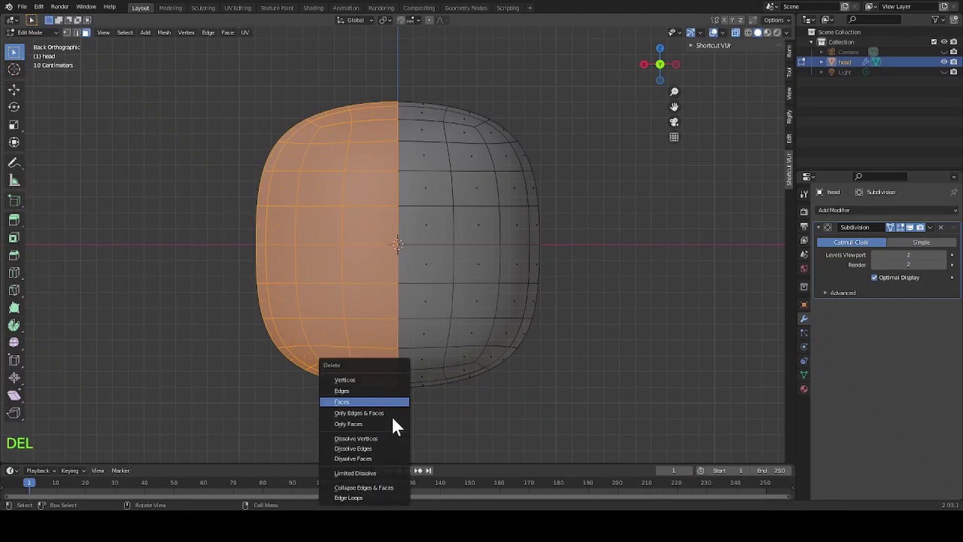
{"action": "left_click", "coordinate": [343, 402]}
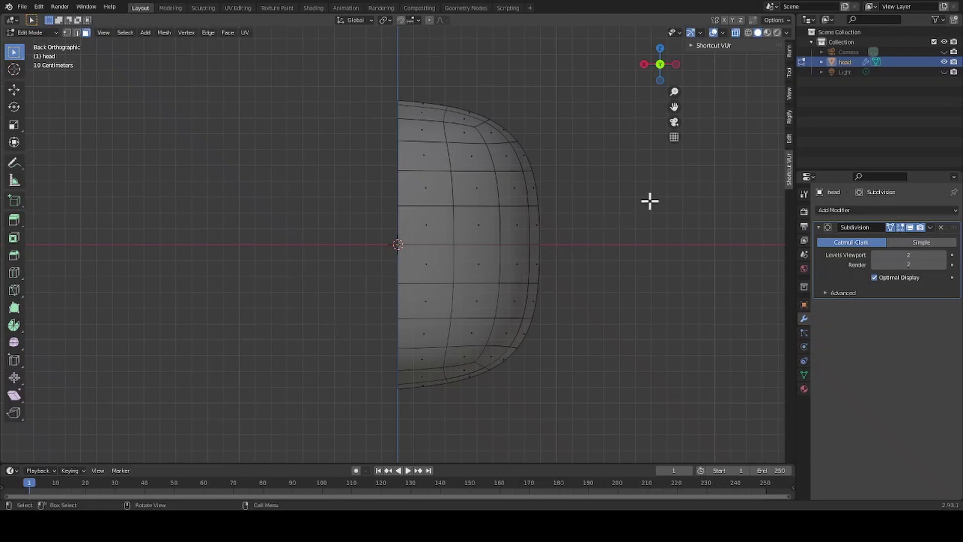
Run AutoMirror on the remaining half of the head along the X axis with Positive orientation.
{"action": "left_click", "coordinate": [788, 141]}
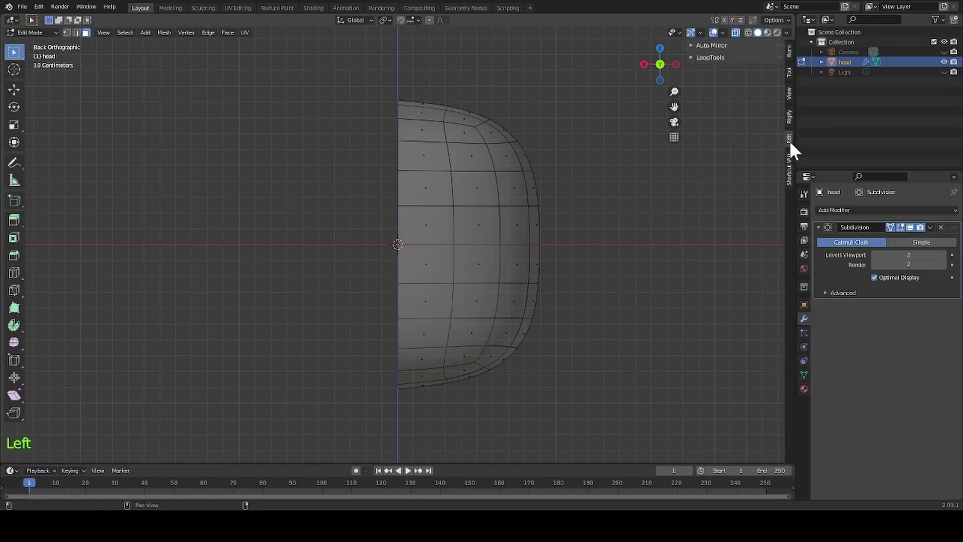
{"action": "left_click", "coordinate": [692, 45]}
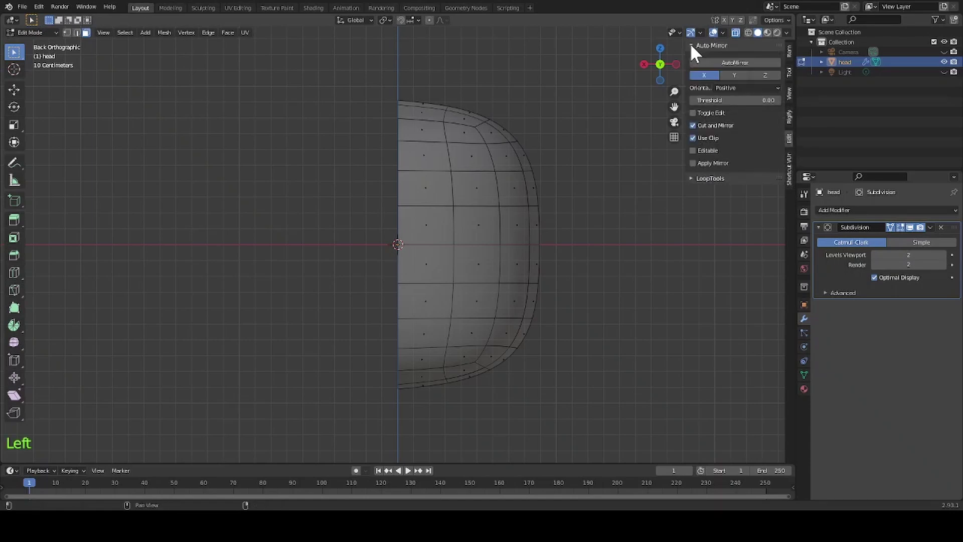
{"action": "left_click", "coordinate": [737, 63]}
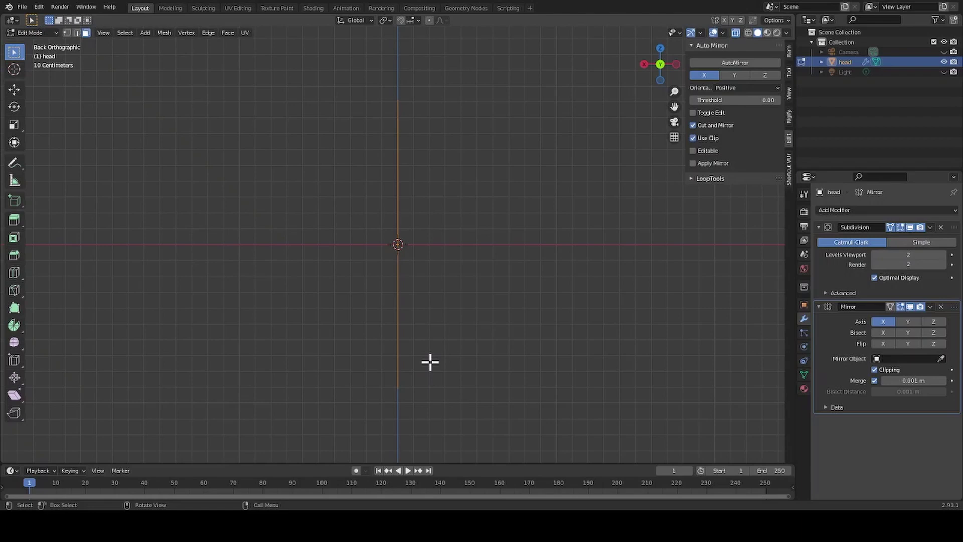
Undo back to the full head mesh, delete the selected positive X half's faces again, and clear the selection.
{"action": "key", "text": "ctrl"}
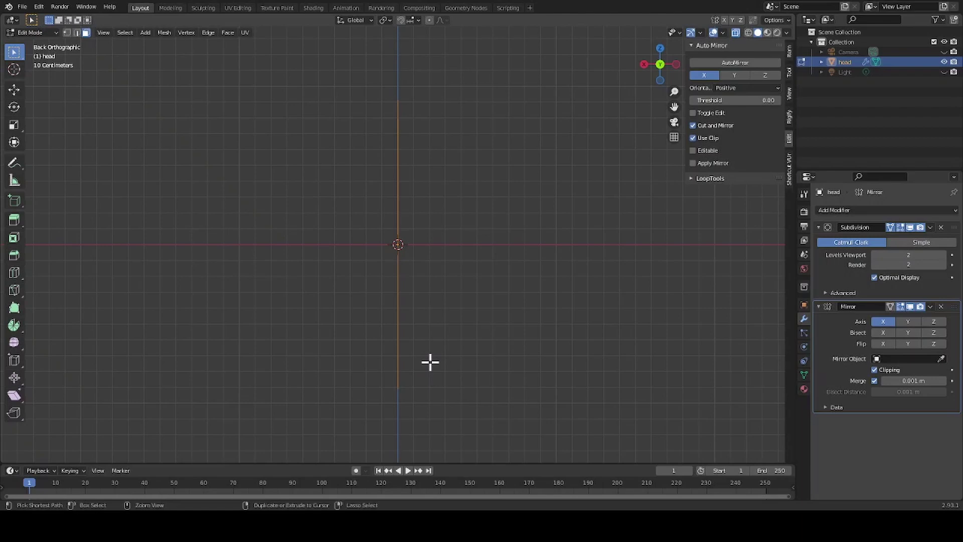
{"action": "key", "text": "ctrl+z"}
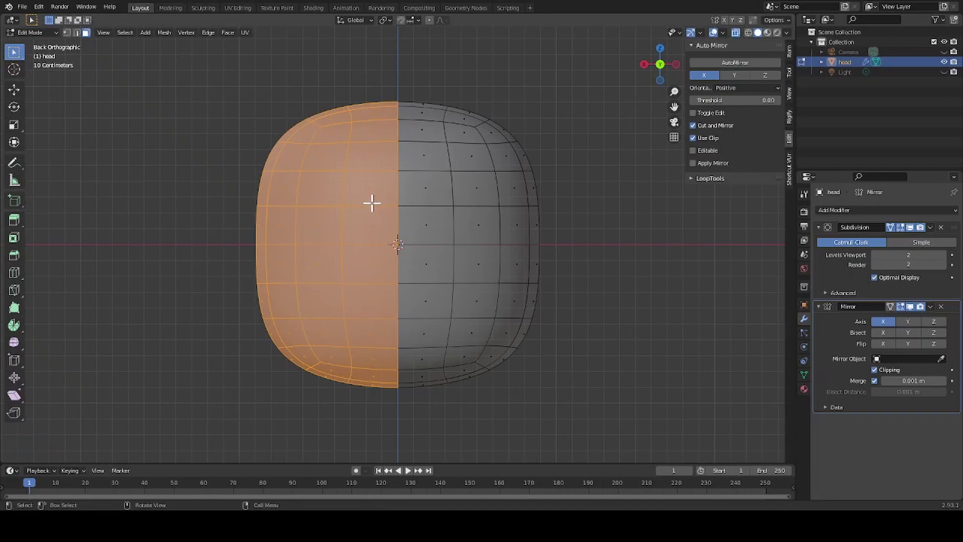
{"action": "key", "text": "Delete"}
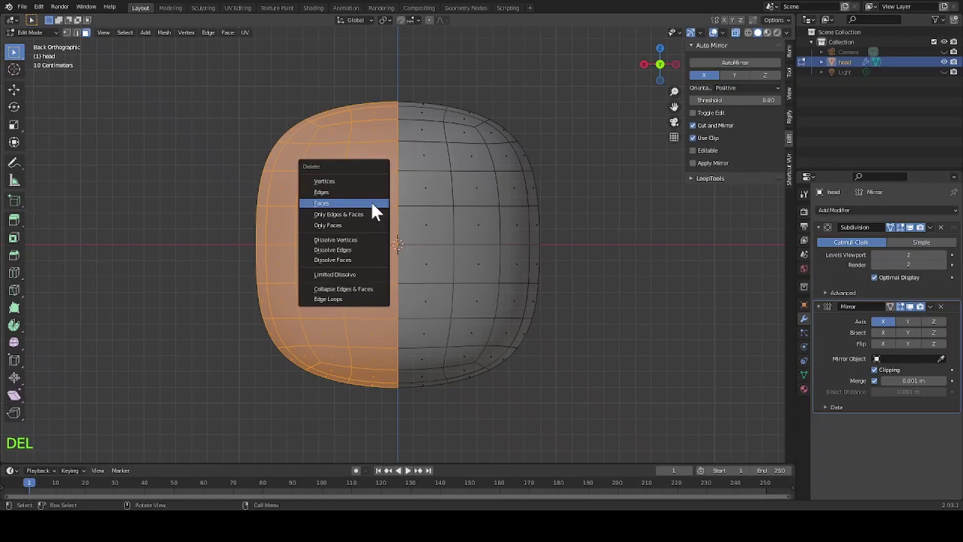
{"action": "left_click", "coordinate": [318, 203]}
{"action": "left_click", "coordinate": [124, 371]}
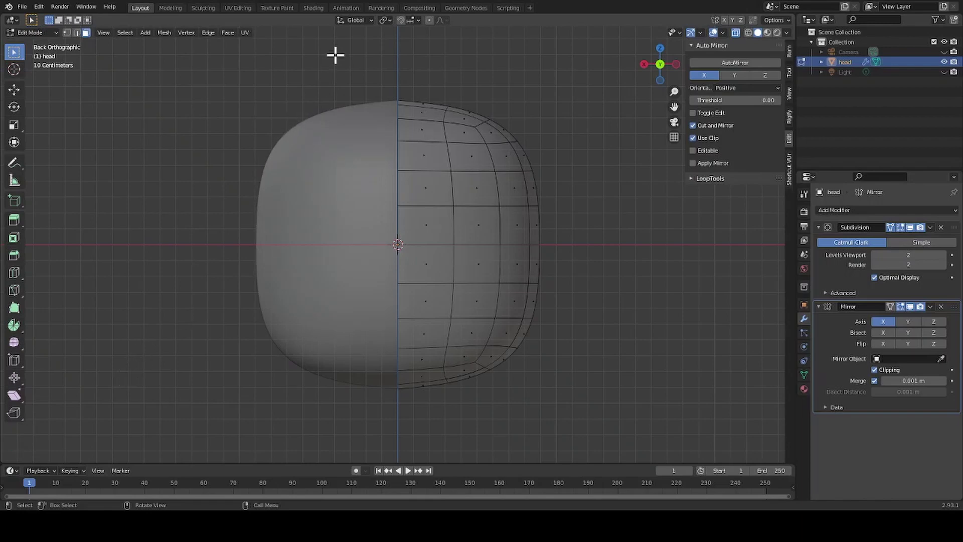
In back view, move the head's top faces up about 0.18 m and pull the bottom centre faces down to form the chin.
{"action": "left_click_drag", "start_coordinate": [339, 49], "coordinate": [474, 140]}
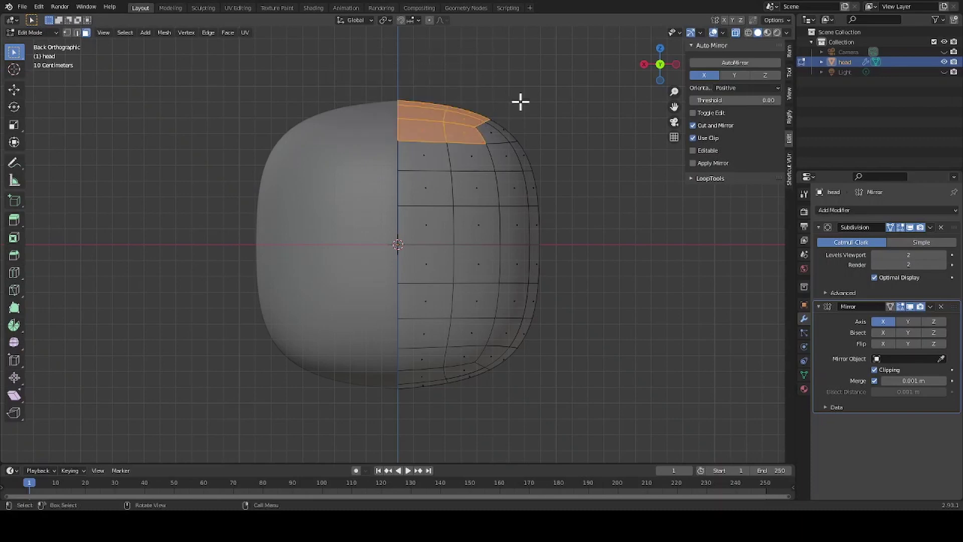
{"action": "key", "text": "g"}
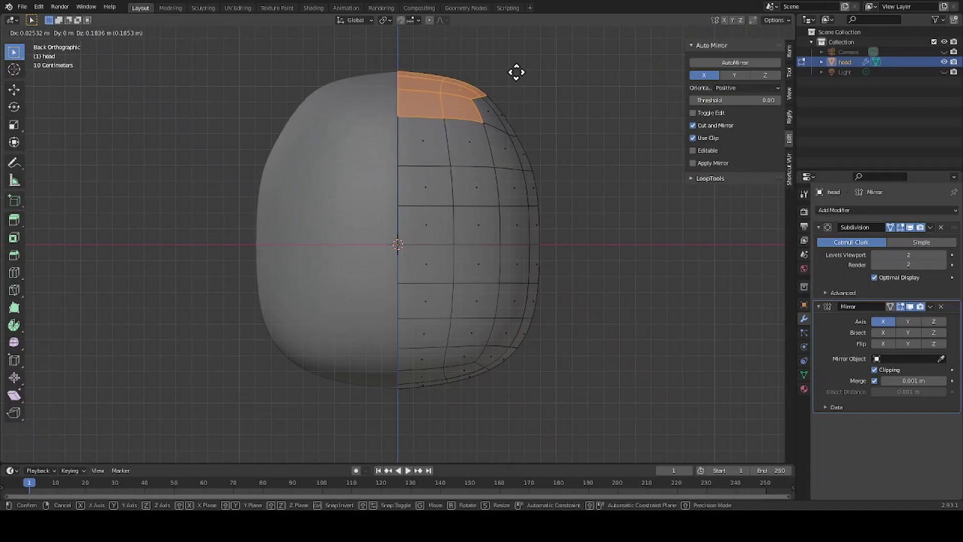
{"action": "left_click", "coordinate": [516, 73]}
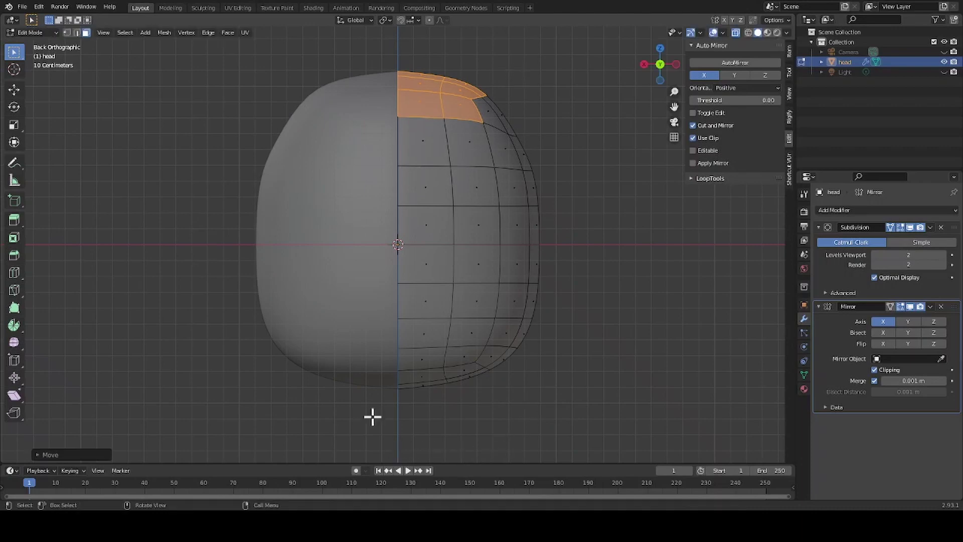
{"action": "left_click_drag", "start_coordinate": [375, 420], "coordinate": [450, 360]}
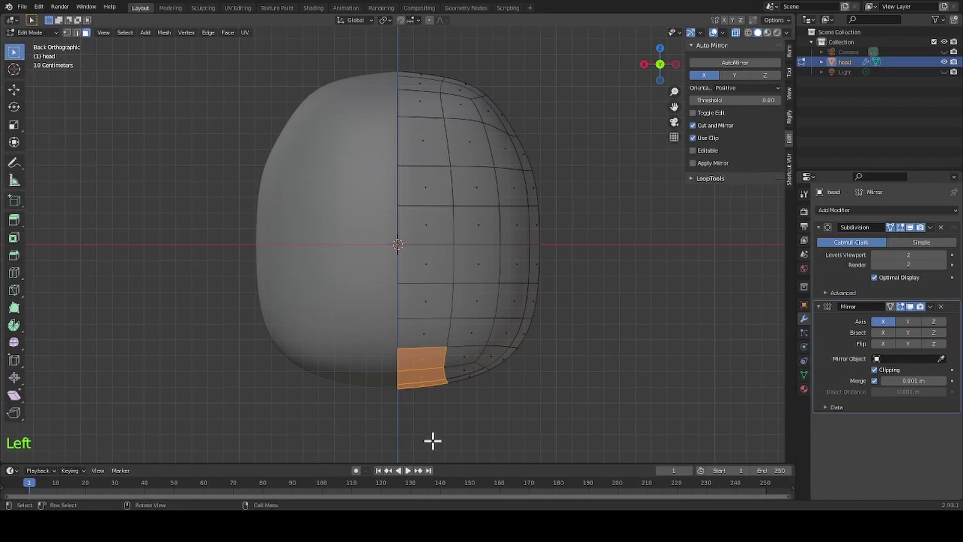
{"action": "key", "text": "g"}
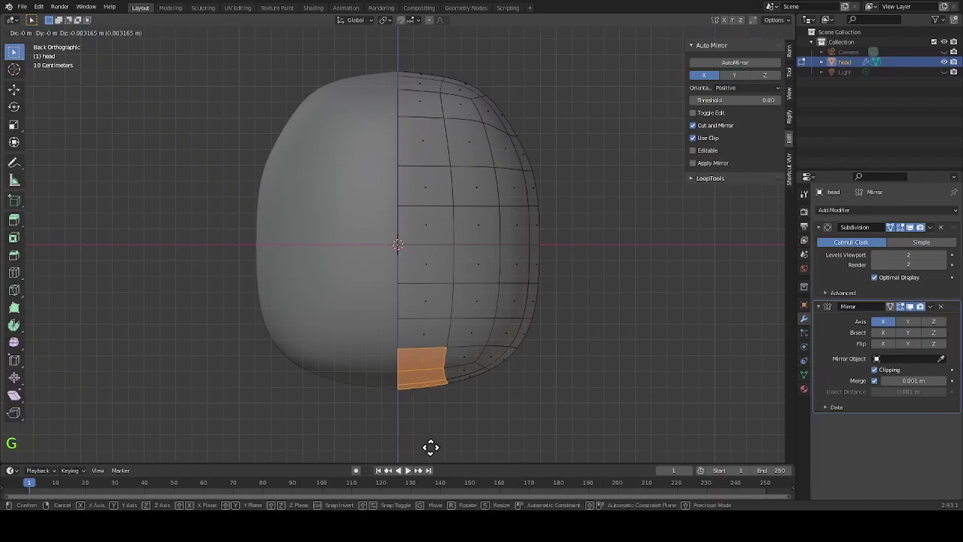
{"action": "left_click", "coordinate": [426, 36]}
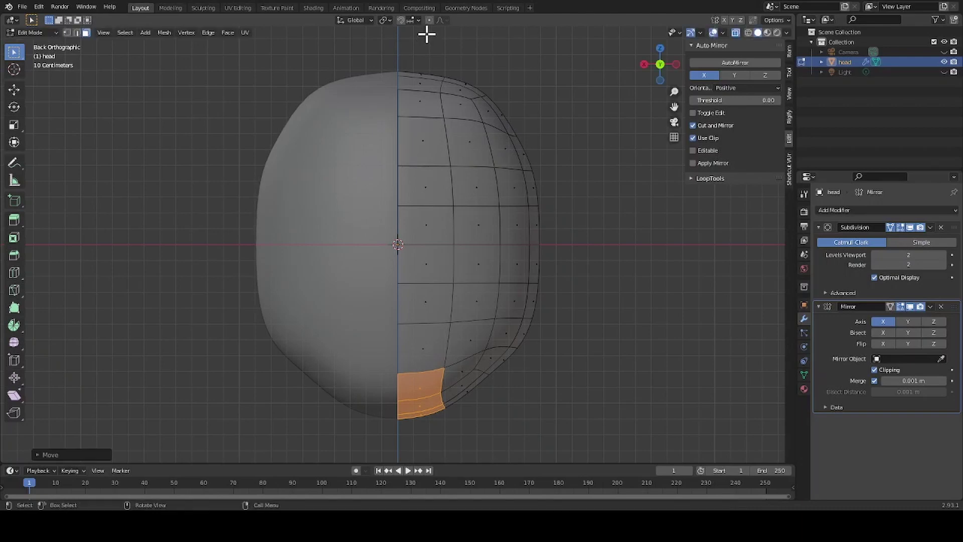
{"action": "left_click", "coordinate": [588, 214]}
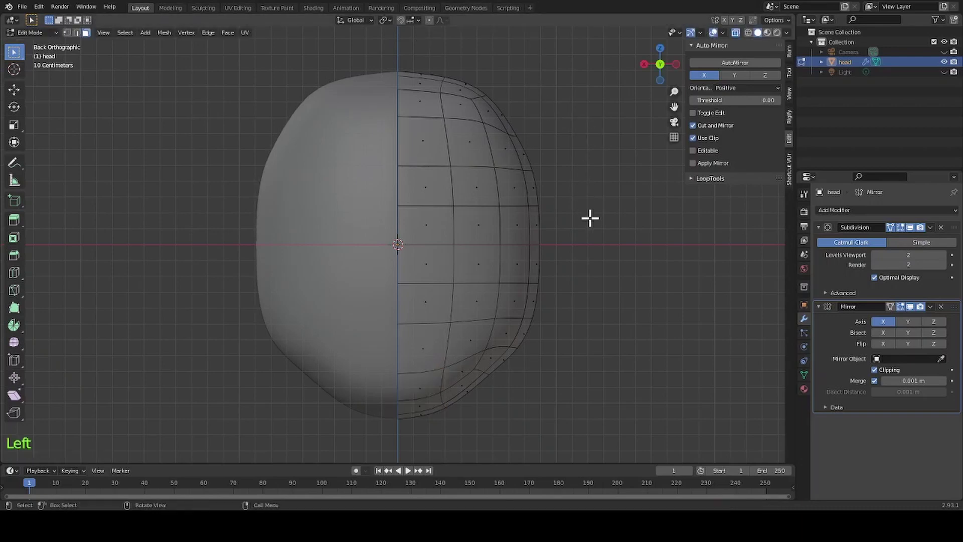
In right view, select the upper faces of the negative Y half and move them about 0.14 m toward negative Y.
{"action": "left_click", "coordinate": [673, 62]}
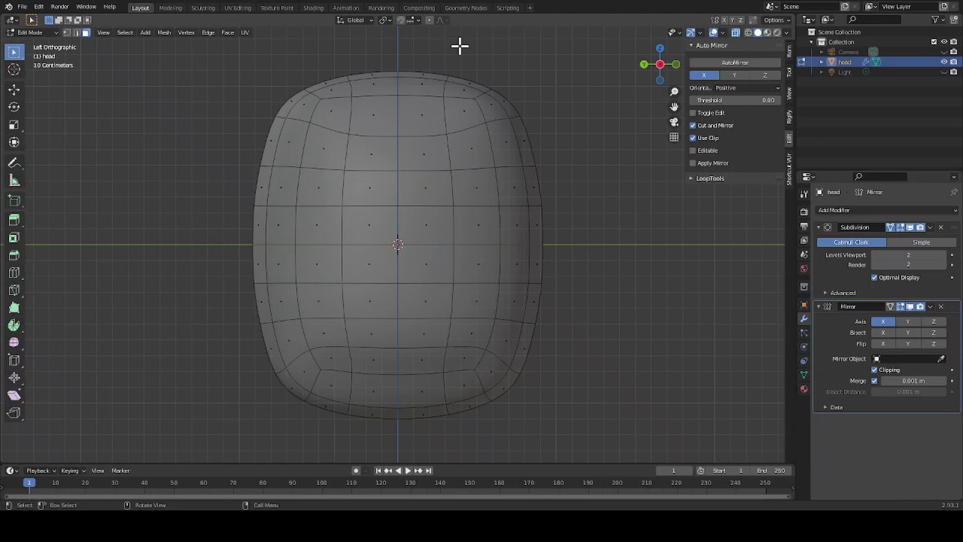
{"action": "left_click_drag", "start_coordinate": [661, 64], "coordinate": [660, 64]}
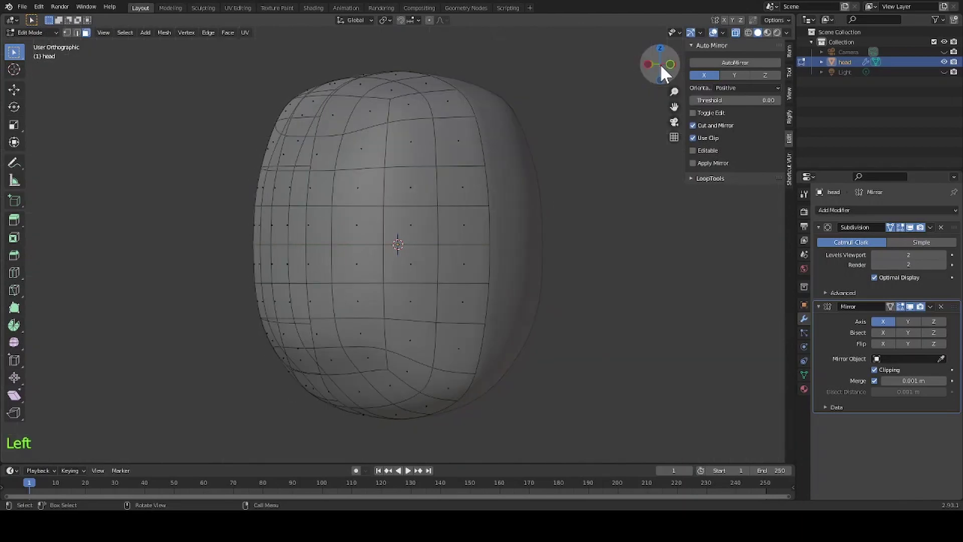
{"action": "left_click", "coordinate": [659, 63]}
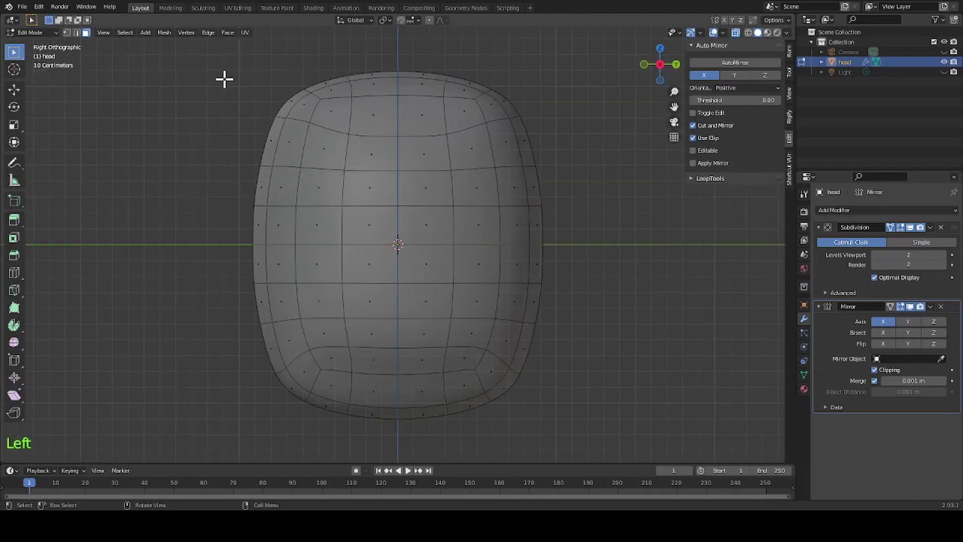
{"action": "left_click_drag", "start_coordinate": [221, 73], "coordinate": [384, 265]}
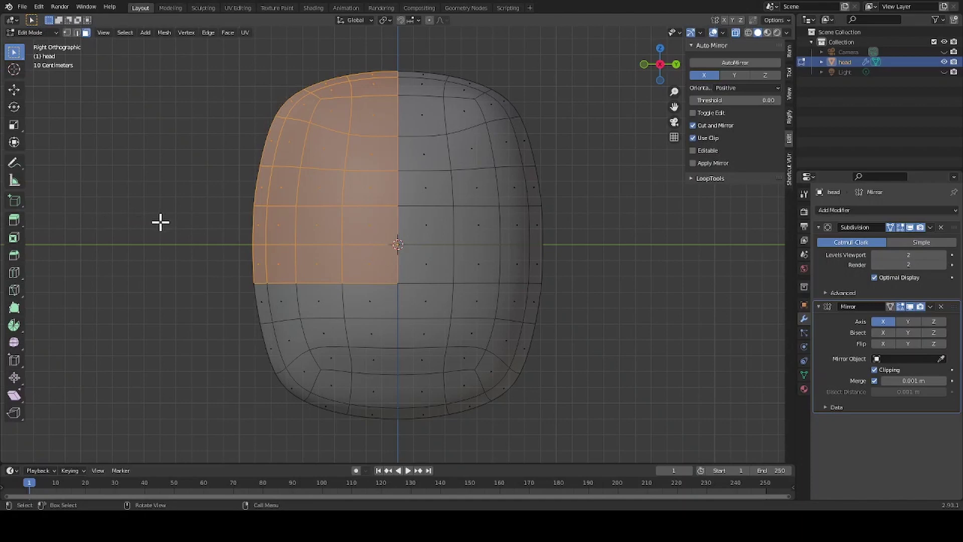
{"action": "key", "text": "g"}
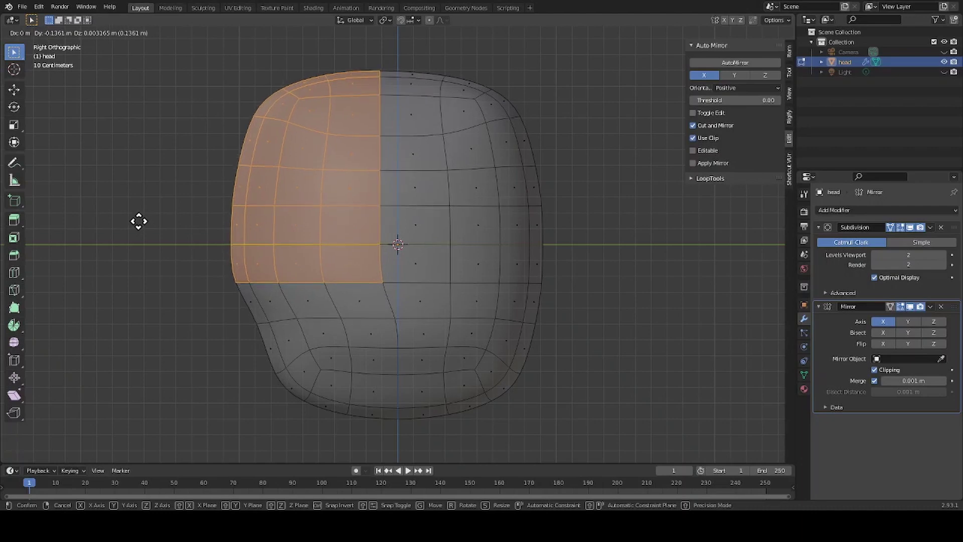
{"action": "left_click", "coordinate": [136, 221]}
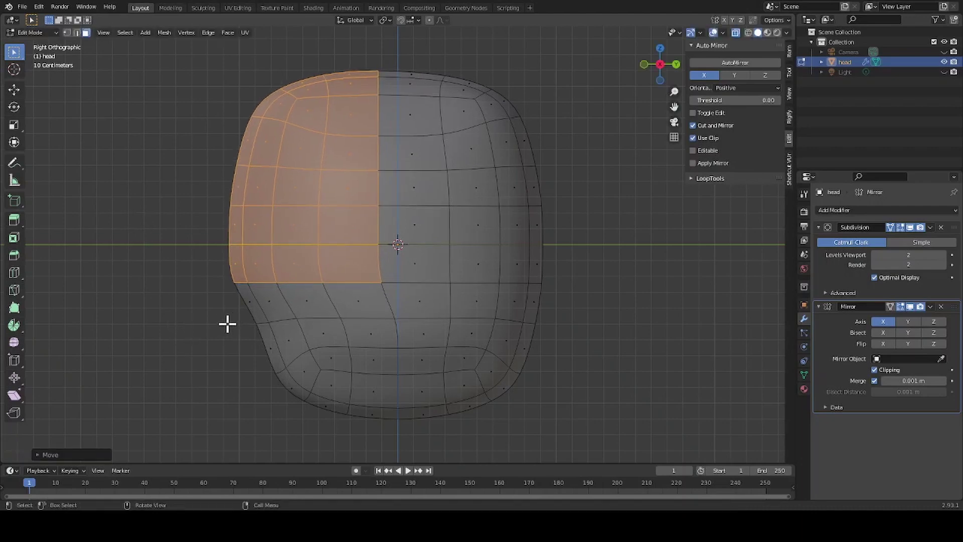
Shift the lower and mid-height faces on the head's negative Y side toward positive Y to shape the nape, undoing a wrong move.
{"action": "left_click_drag", "start_coordinate": [227, 323], "coordinate": [416, 426]}
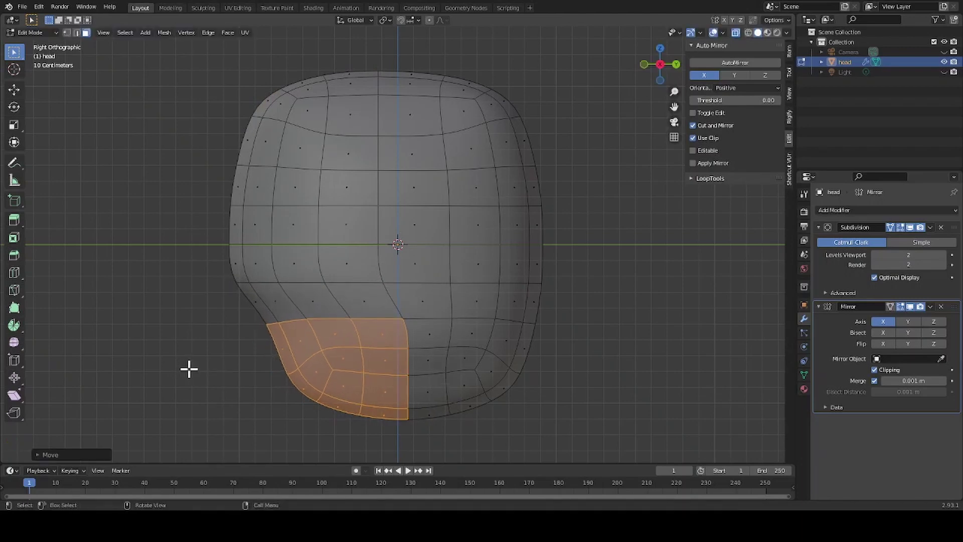
{"action": "key", "text": "ctrl+z"}
{"action": "left_click", "coordinate": [193, 225]}
{"action": "left_click_drag", "start_coordinate": [193, 225], "coordinate": [383, 281]}
{"action": "key", "text": "g"}
{"action": "left_click", "coordinate": [181, 267]}
{"action": "left_click", "coordinate": [247, 415]}
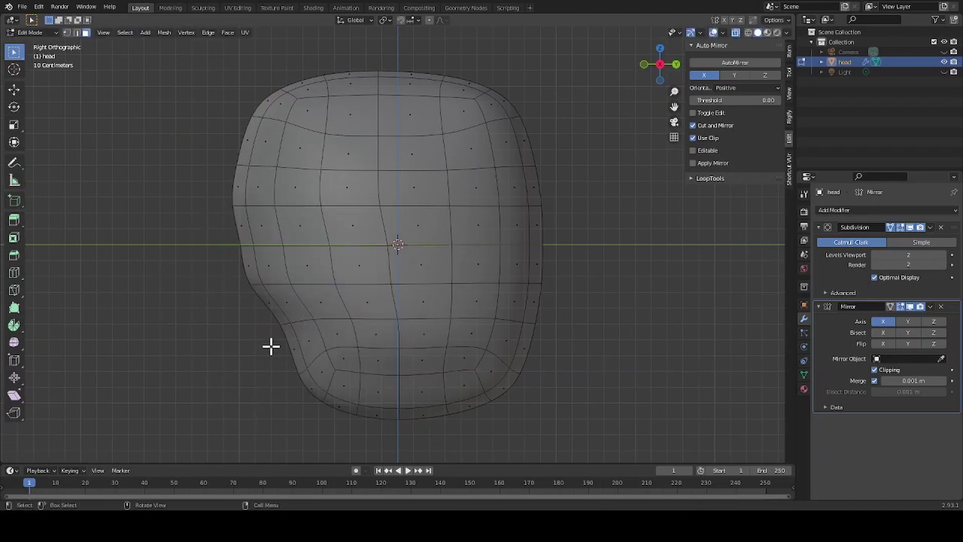
Select the head's lower faces, scale them narrower along Y, and move them toward positive Y to shape the jaw.
{"action": "left_click_drag", "start_coordinate": [265, 333], "coordinate": [479, 413]}
{"action": "key", "text": "s"}
{"action": "key", "text": "y"}
{"action": "left_click", "coordinate": [179, 379]}
{"action": "key", "text": "g"}
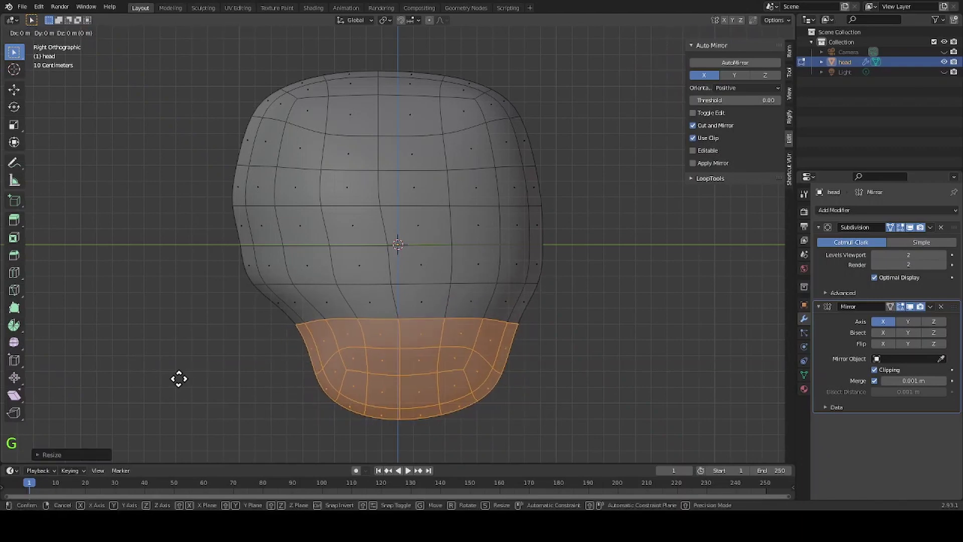
{"action": "left_click", "coordinate": [196, 380]}
{"action": "left_click_drag", "start_coordinate": [230, 47], "coordinate": [575, 228]}
{"action": "left_click", "coordinate": [156, 221]}
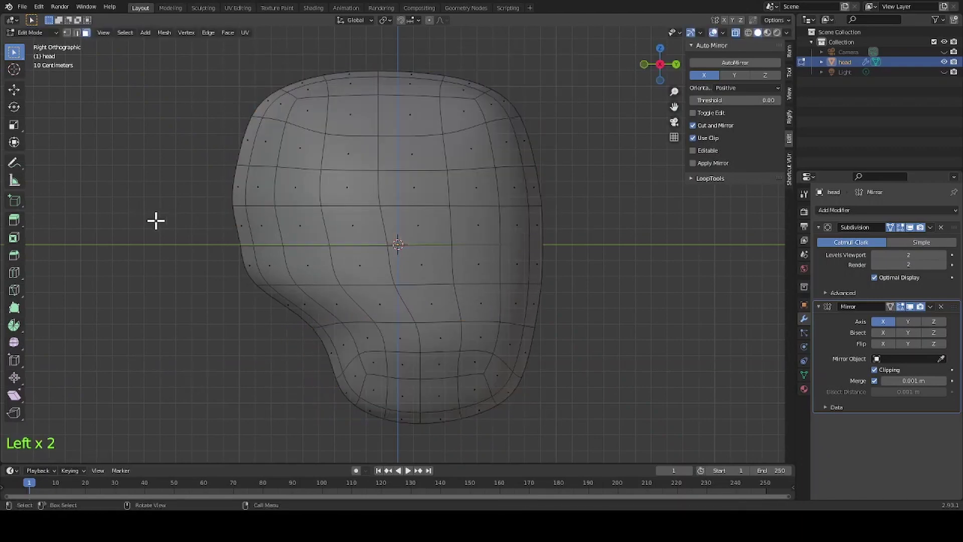
In vertex select mode, move the mid-height back vertices and the nape vertices toward negative Y, the latter about 0.21 m, to smooth the profile.
{"action": "key", "text": "1"}
{"action": "left_click_drag", "start_coordinate": [209, 221], "coordinate": [265, 254]}
{"action": "key", "text": "g"}
{"action": "left_click", "coordinate": [175, 288]}
{"action": "left_click_drag", "start_coordinate": [281, 307], "coordinate": [352, 342]}
{"action": "key", "text": "g"}
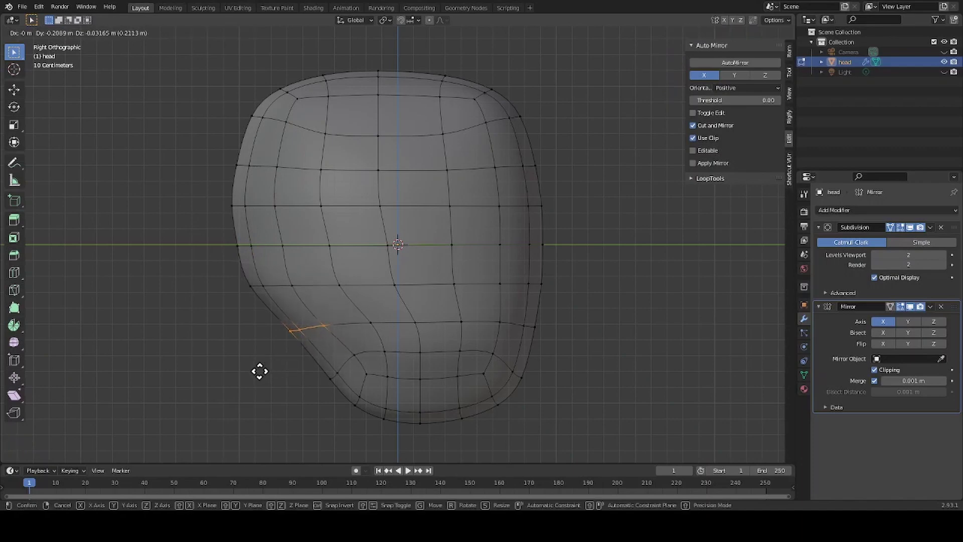
{"action": "left_click", "coordinate": [259, 371]}
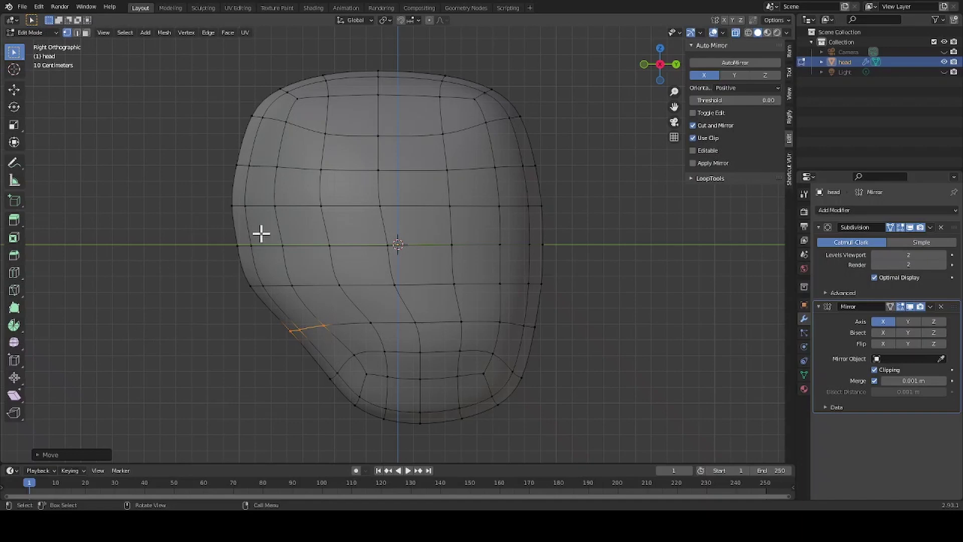
In back view with X-ray off, vertex-bevel the vertex at the eye position about 0.4 m wide to create a diamond-shaped eye face.
{"action": "left_click", "coordinate": [677, 64]}
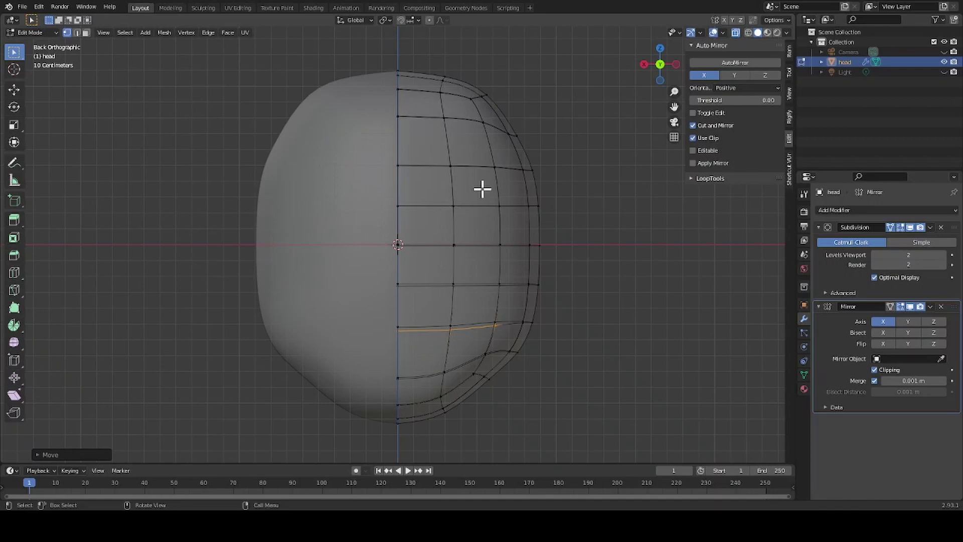
{"action": "left_click", "coordinate": [735, 32]}
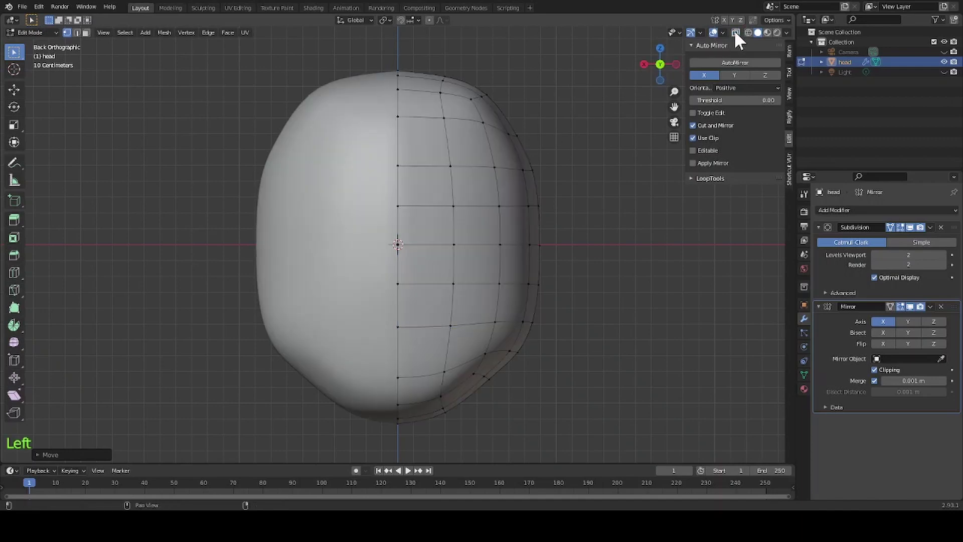
{"action": "left_click", "coordinate": [453, 207]}
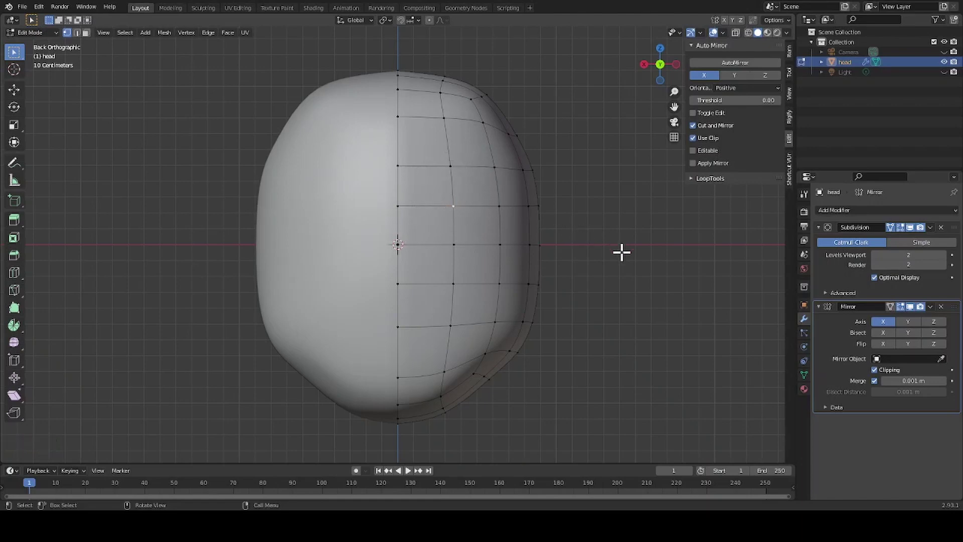
{"action": "key", "text": "ctrl"}
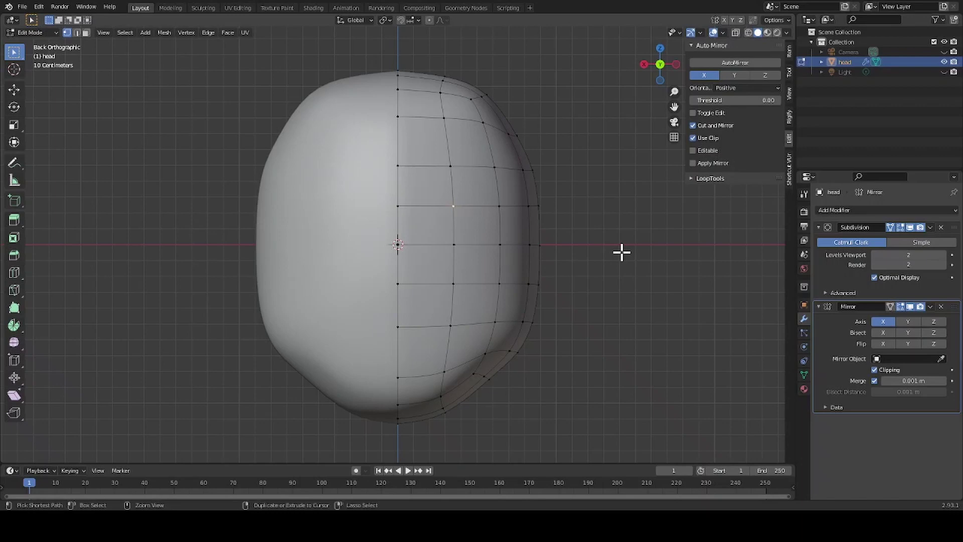
{"action": "key", "text": "ctrl+shift+b"}
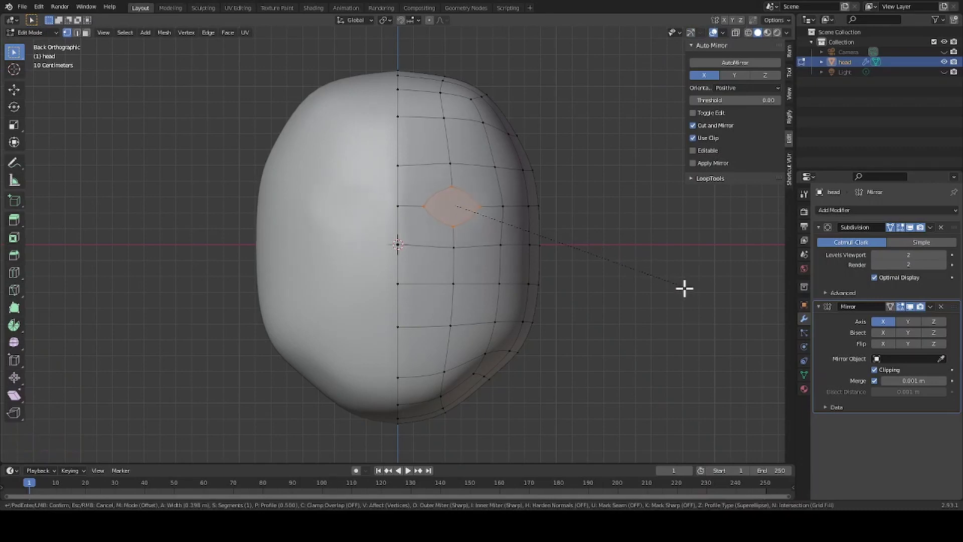
{"action": "left_click", "coordinate": [699, 296]}
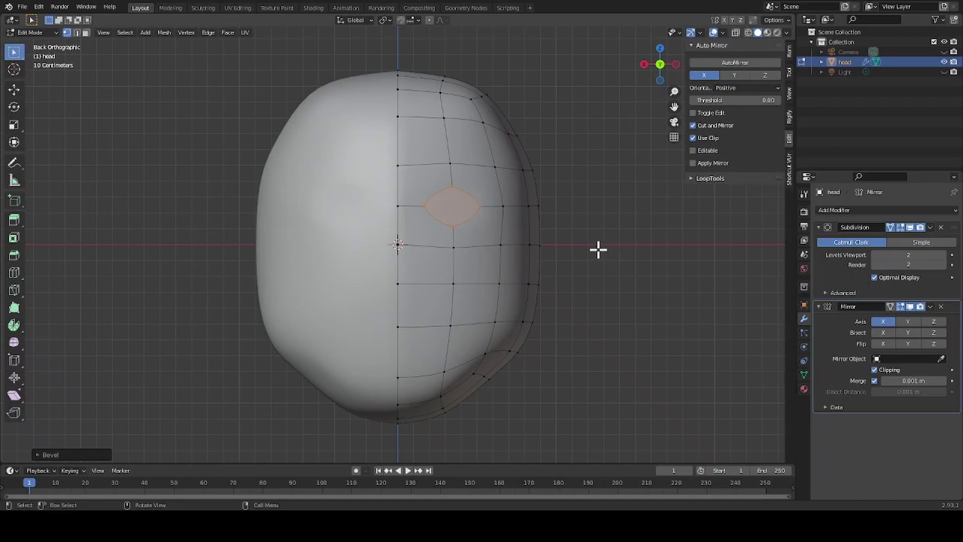
{"action": "left_click", "coordinate": [628, 231]}
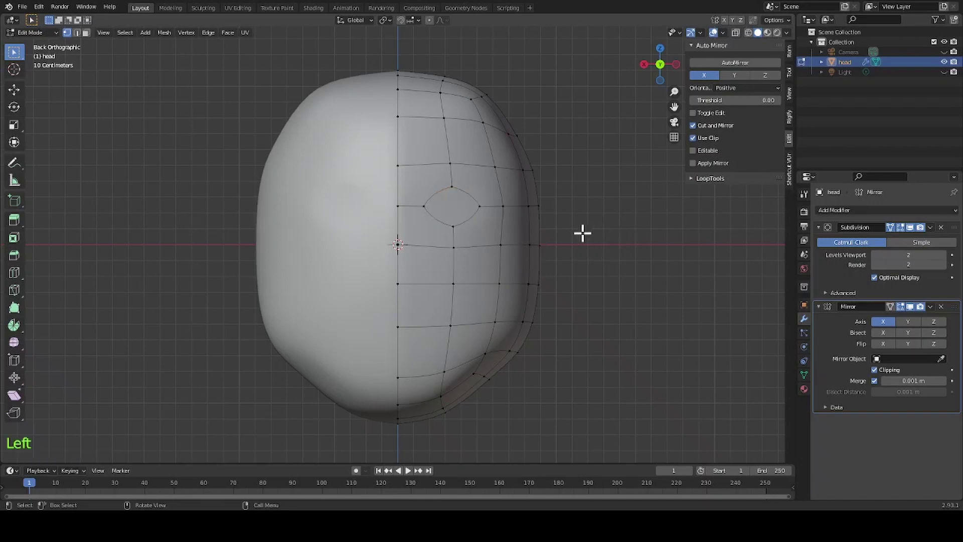
Move the eye face's four corner vertices slightly outward to enlarge it, and switch to face select mode.
{"action": "left_click", "coordinate": [452, 226]}
{"action": "key", "text": "g"}
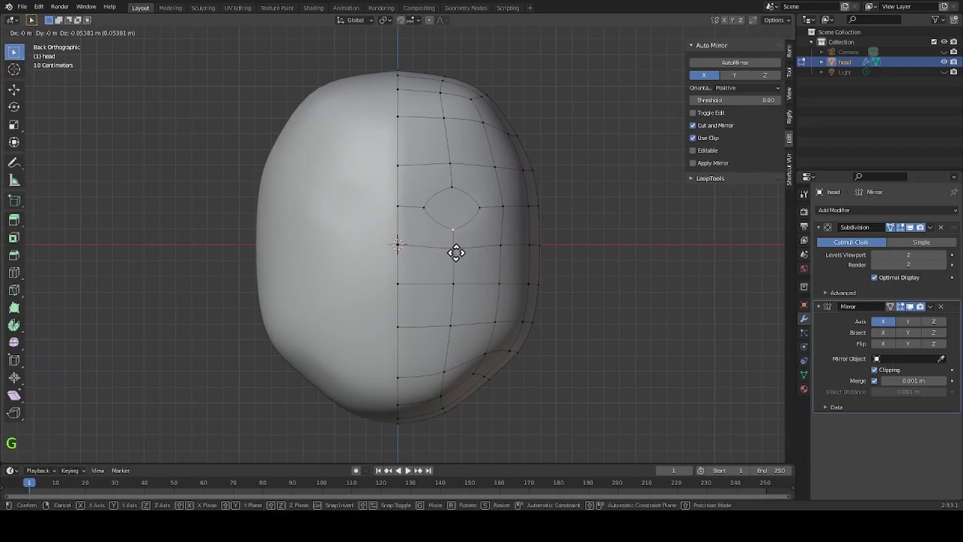
{"action": "left_click", "coordinate": [456, 253]}
{"action": "left_click", "coordinate": [451, 187]}
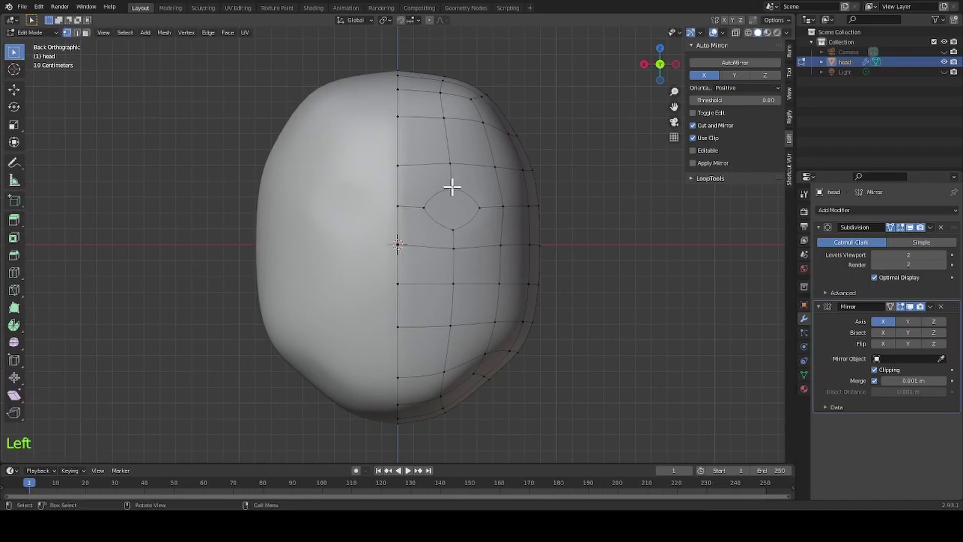
{"action": "key", "text": "g"}
{"action": "left_click", "coordinate": [452, 179]}
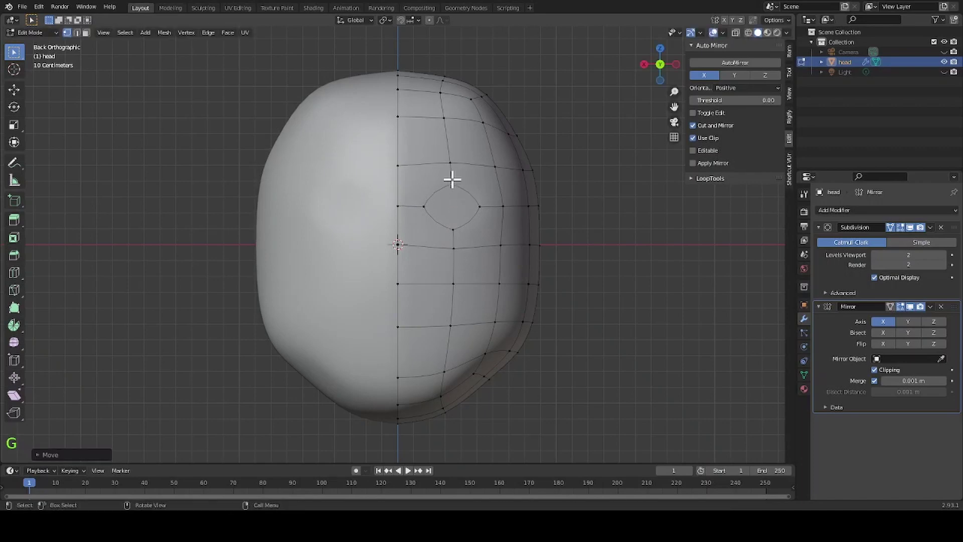
{"action": "left_click", "coordinate": [424, 204]}
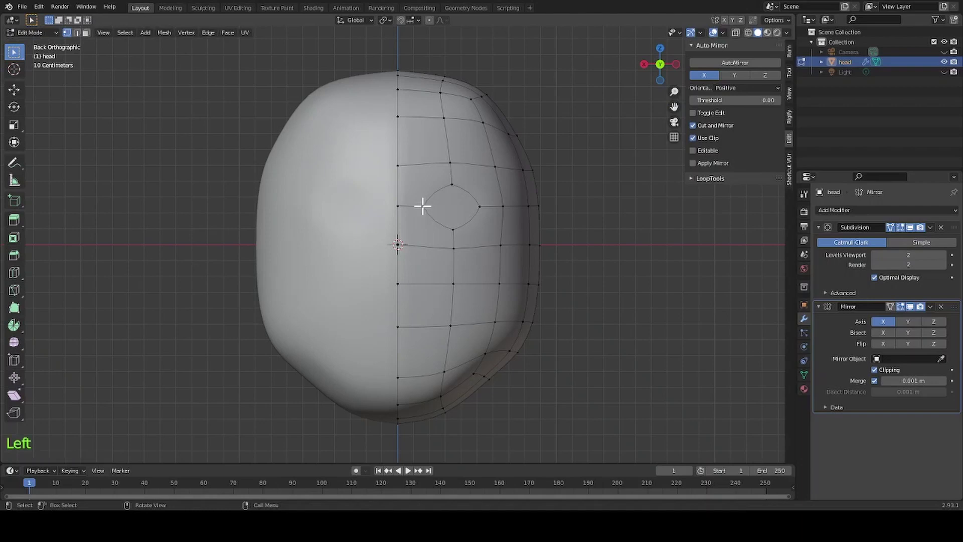
{"action": "key", "text": "g"}
{"action": "left_click", "coordinate": [411, 204]}
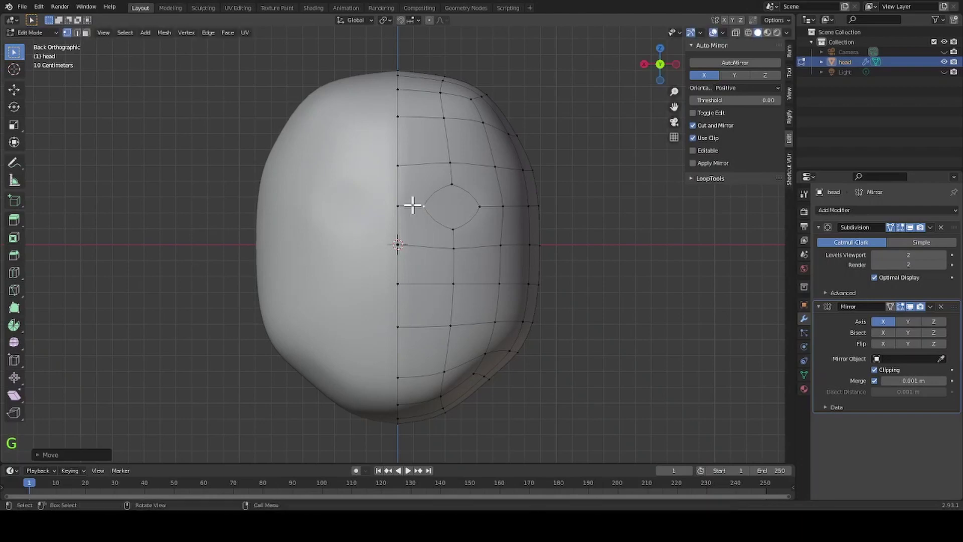
{"action": "left_click", "coordinate": [476, 205]}
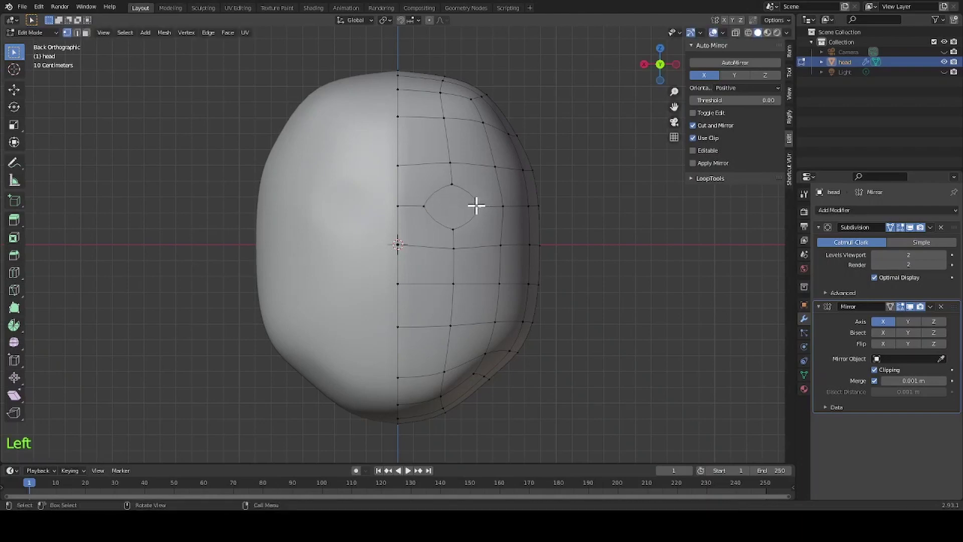
{"action": "key", "text": "g"}
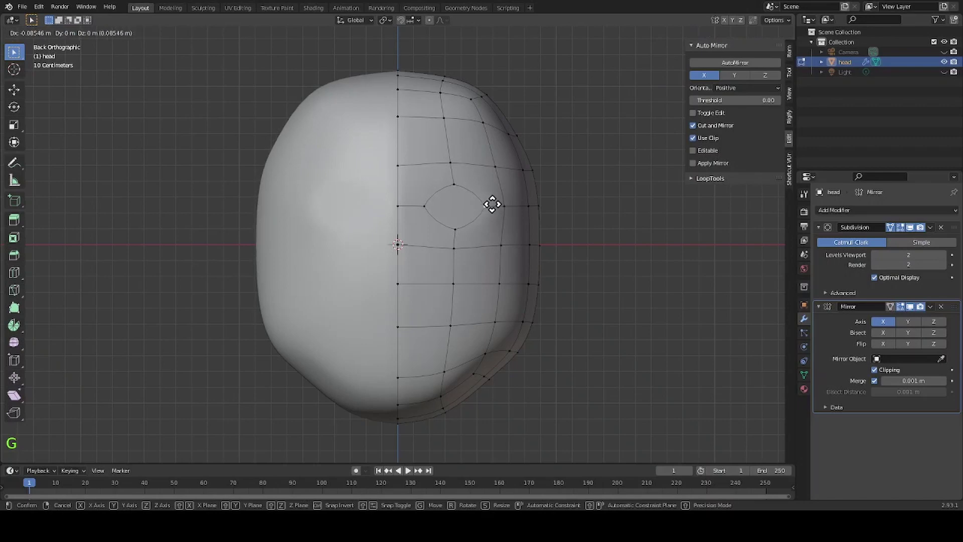
{"action": "left_click", "coordinate": [490, 205]}
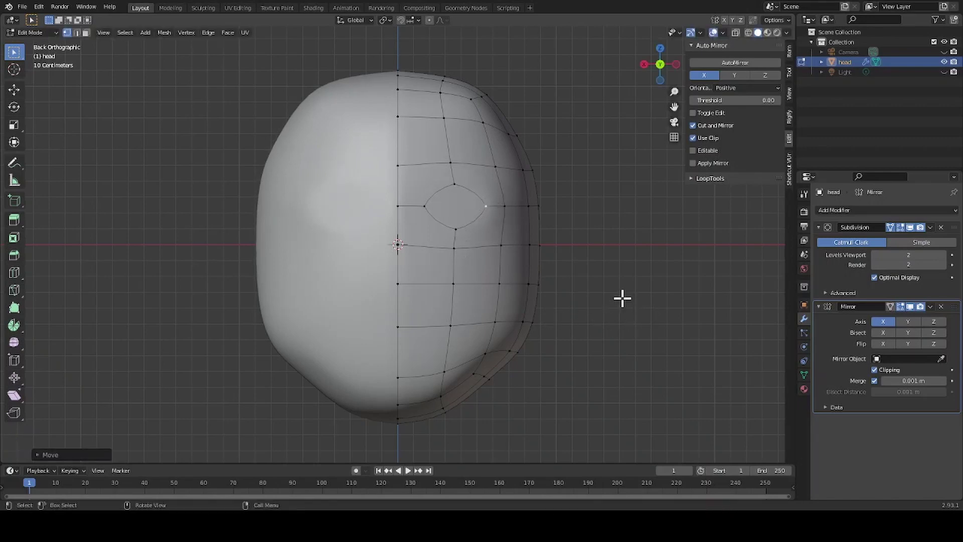
{"action": "key", "text": "3"}
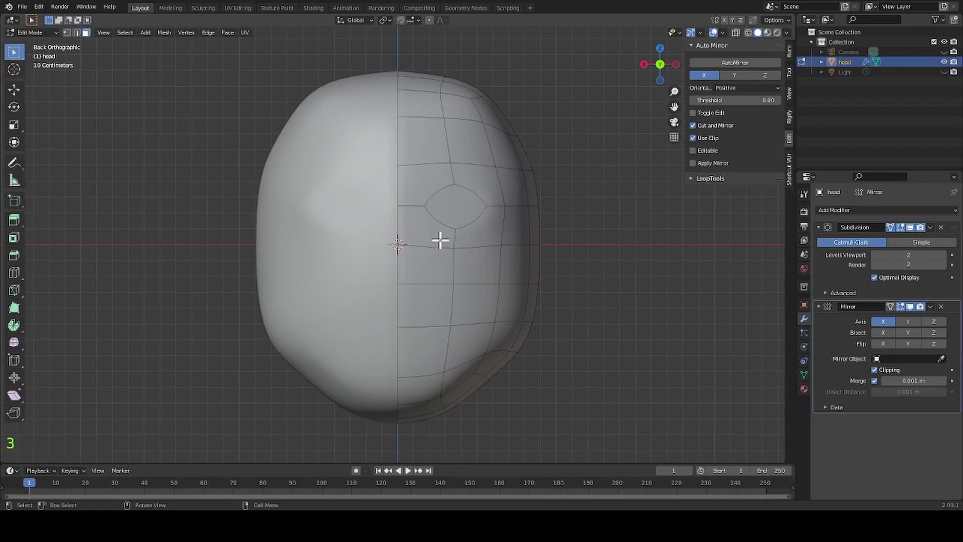
In left wireframe view, extrude the eye face about 0.26 m into the head and nudge it slightly to form the eye socket.
{"action": "left_click", "coordinate": [457, 201]}
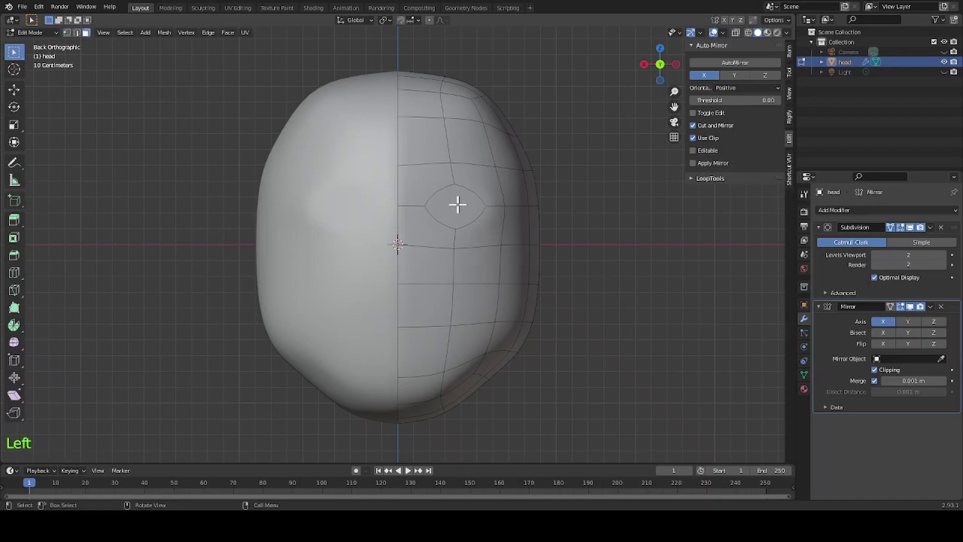
{"action": "left_click", "coordinate": [675, 64]}
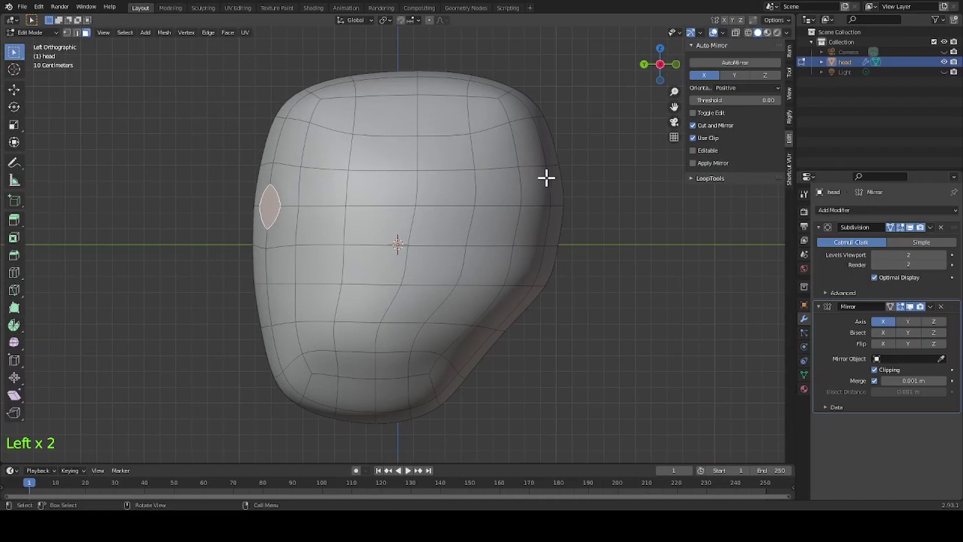
{"action": "left_click", "coordinate": [745, 33]}
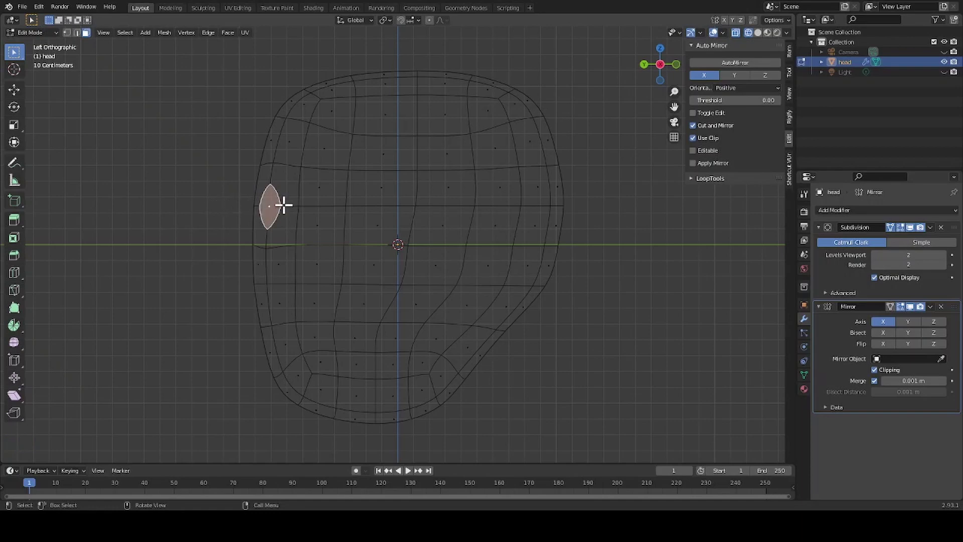
{"action": "key", "text": "e"}
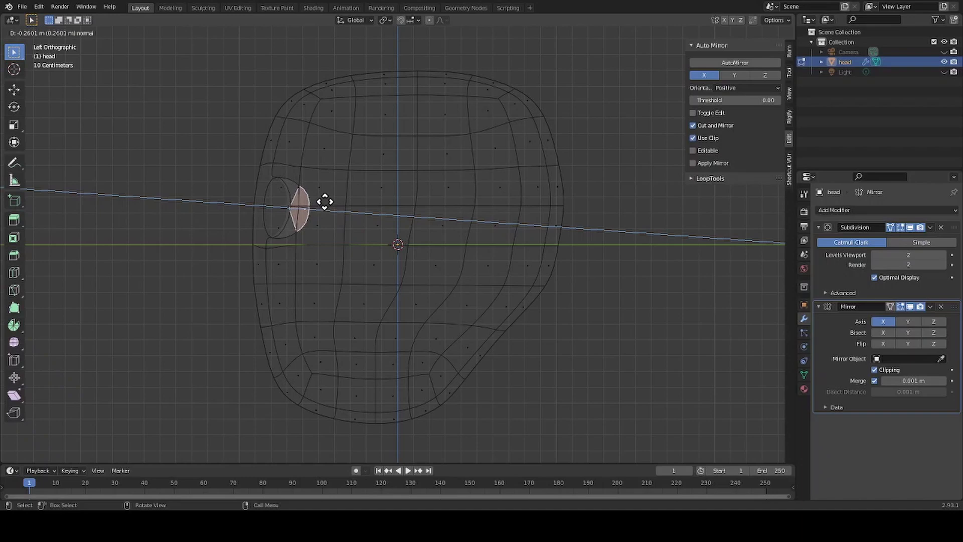
{"action": "left_click", "coordinate": [325, 202]}
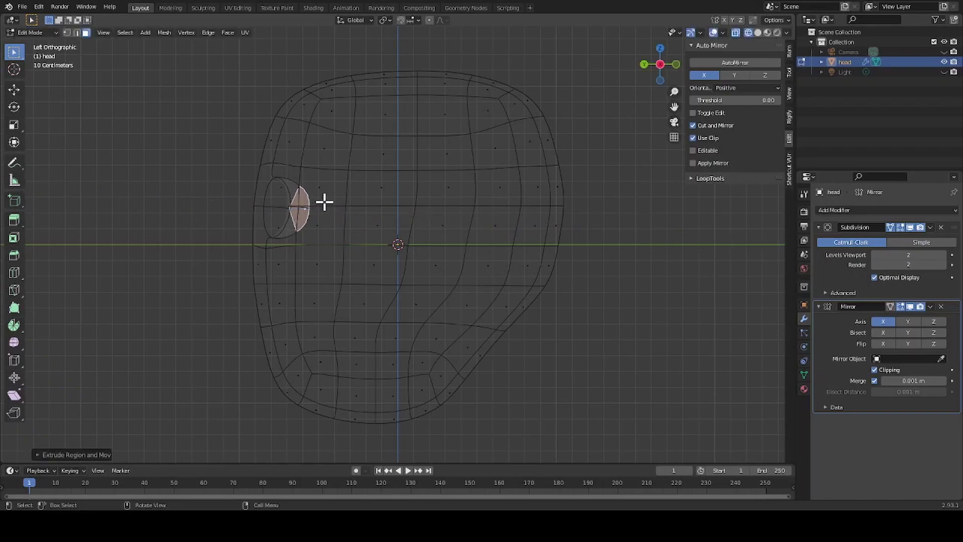
{"action": "key", "text": "g"}
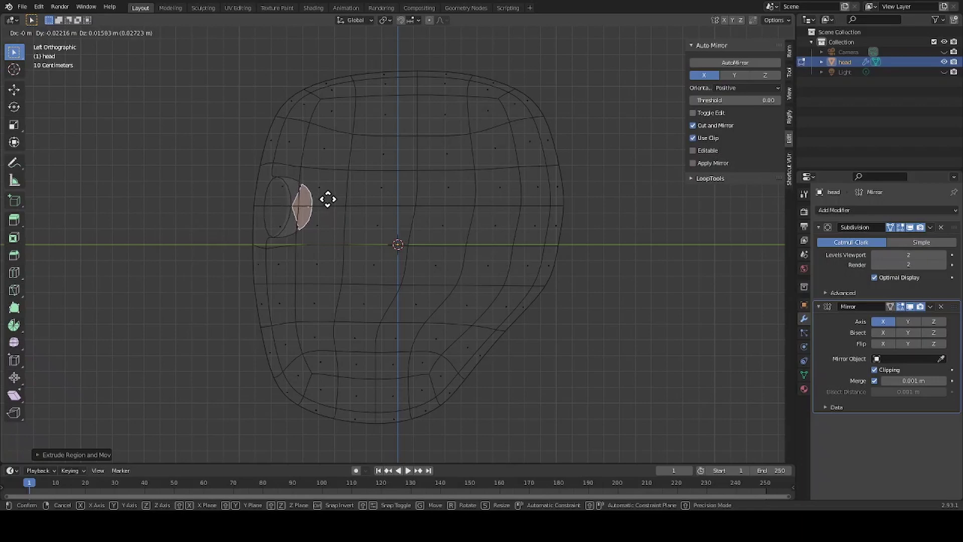
{"action": "left_click", "coordinate": [327, 199]}
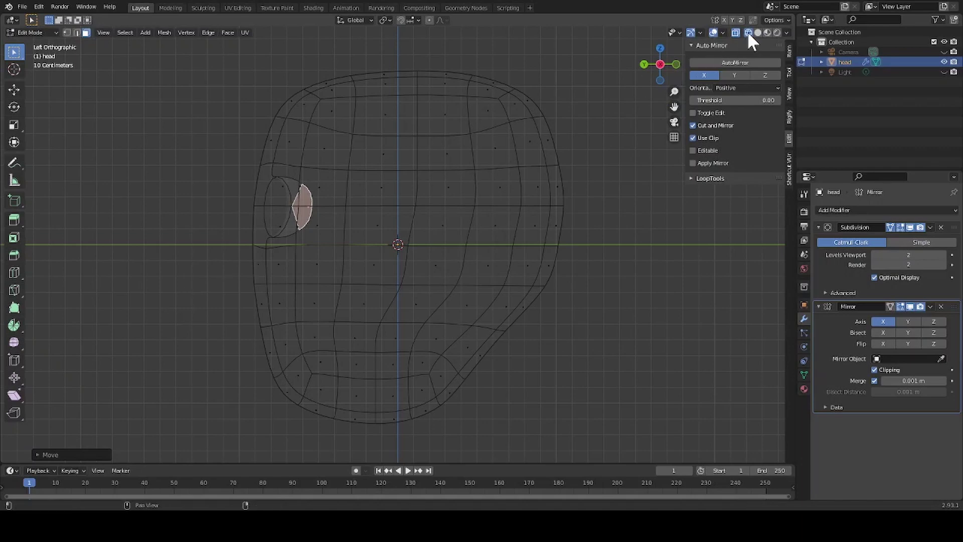
Switch to Material Preview shading and add one centred horizontal loop cut across the face just below the eyes.
{"action": "left_click", "coordinate": [765, 32]}
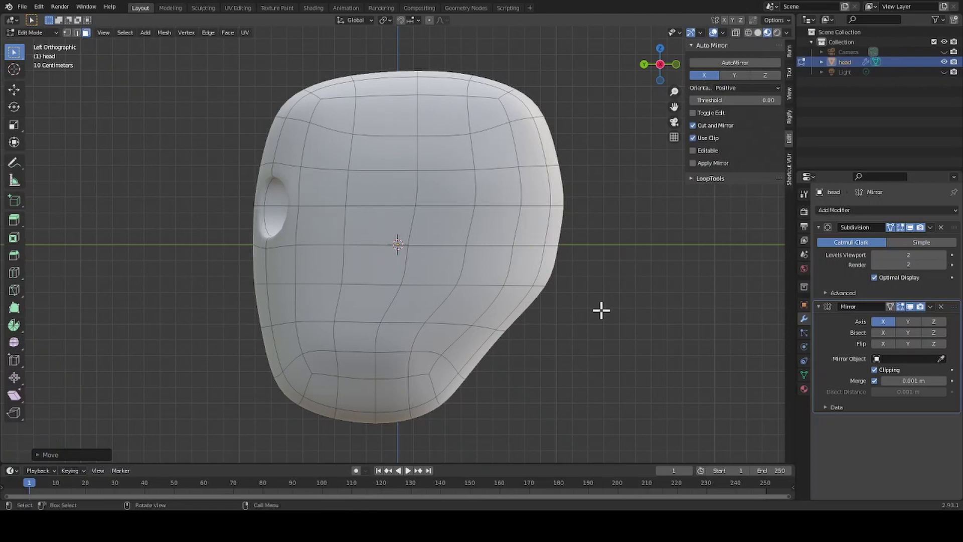
{"action": "middle_click_drag", "start_coordinate": [594, 321], "coordinate": [703, 328]}
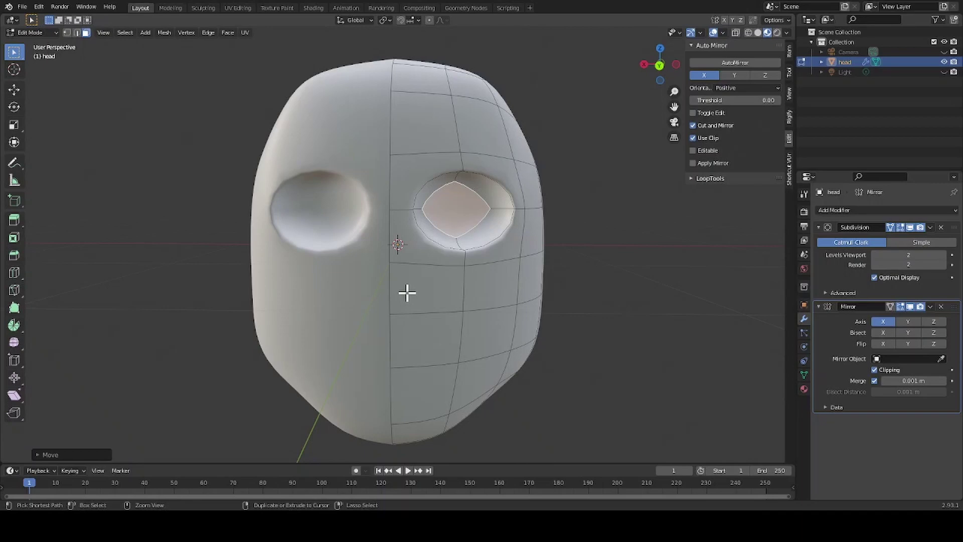
{"action": "key", "text": "ctrl+r"}
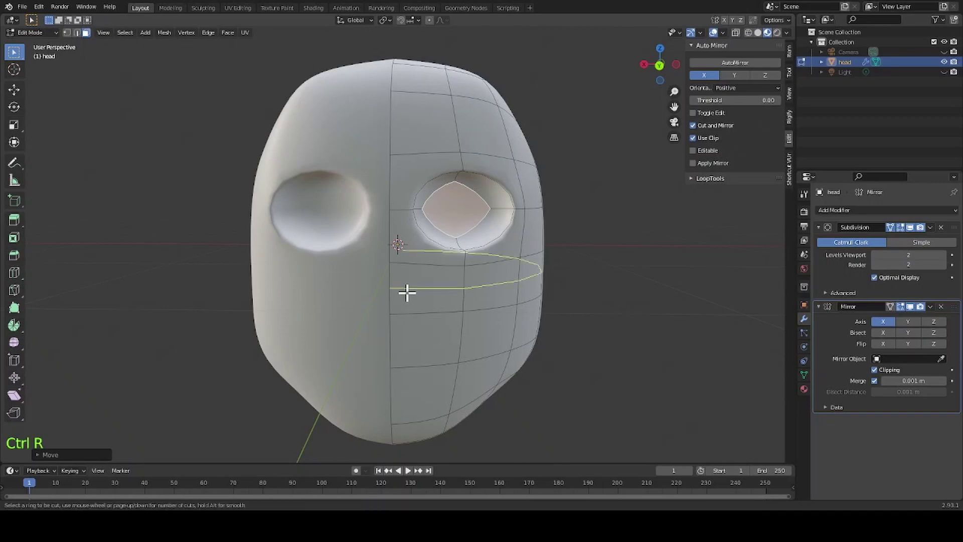
{"action": "left_click", "coordinate": [406, 292]}
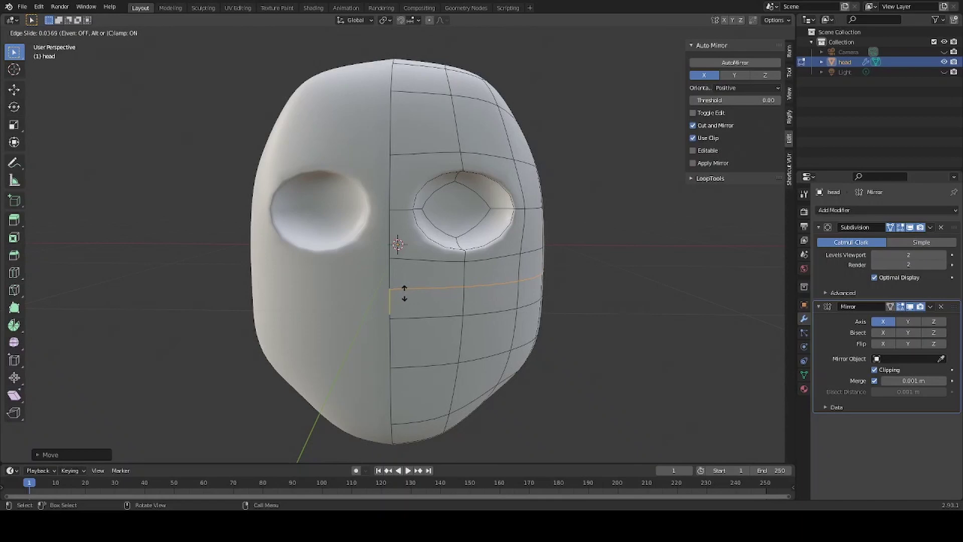
{"action": "right_click", "coordinate": [221, 320]}
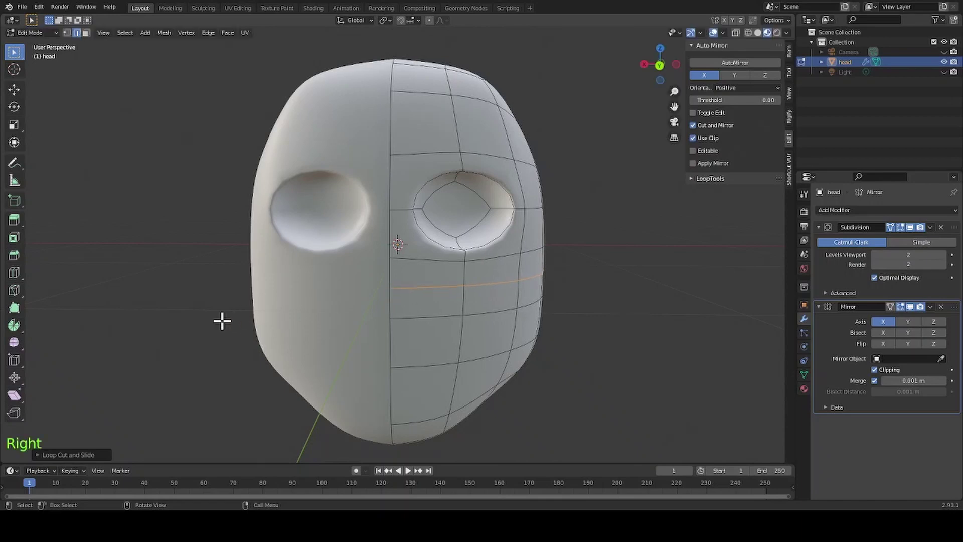
{"action": "left_click", "coordinate": [206, 323]}
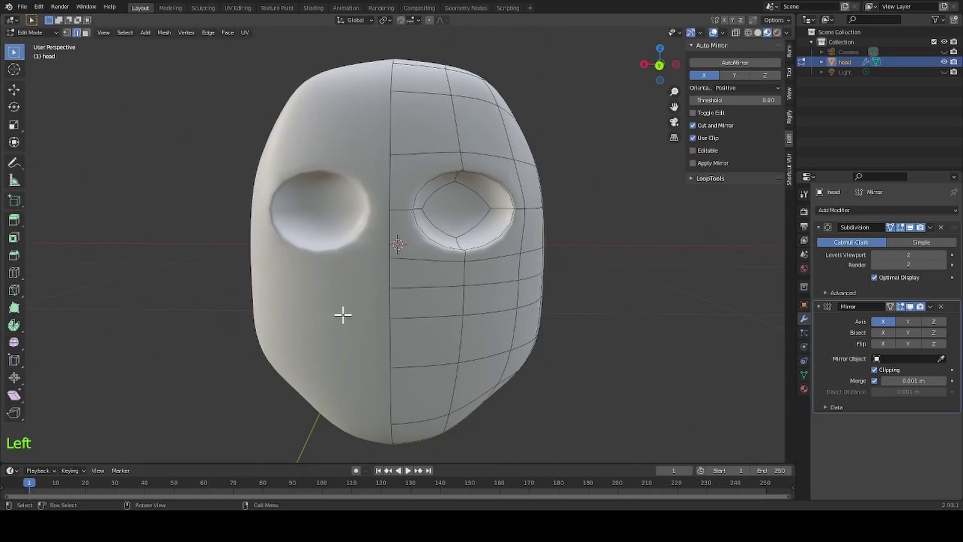
Vertex-bevel the new loop's centreline vertex on the front of the face about 0.28 m wide to create the nose face.
{"action": "key", "text": "1"}
{"action": "left_click", "coordinate": [392, 289]}
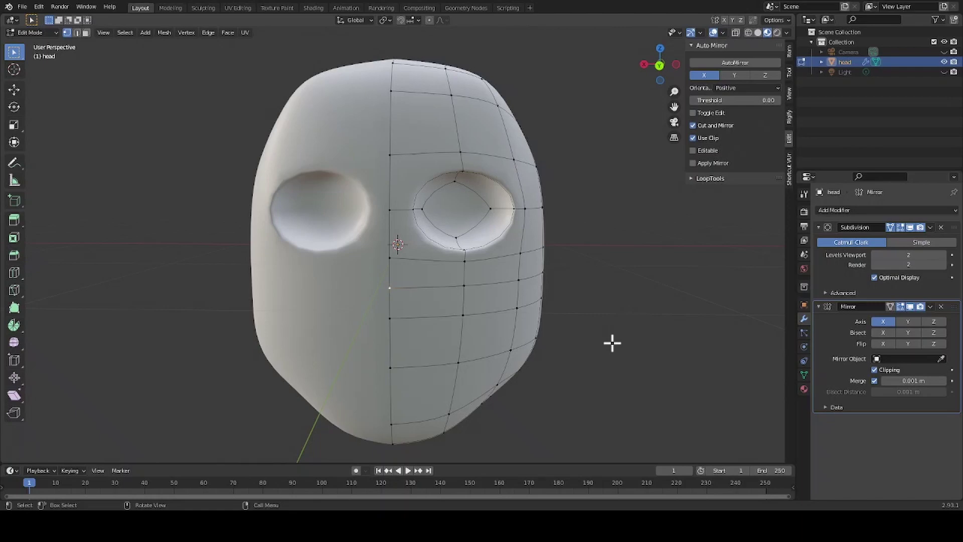
{"action": "key", "text": "ctrl"}
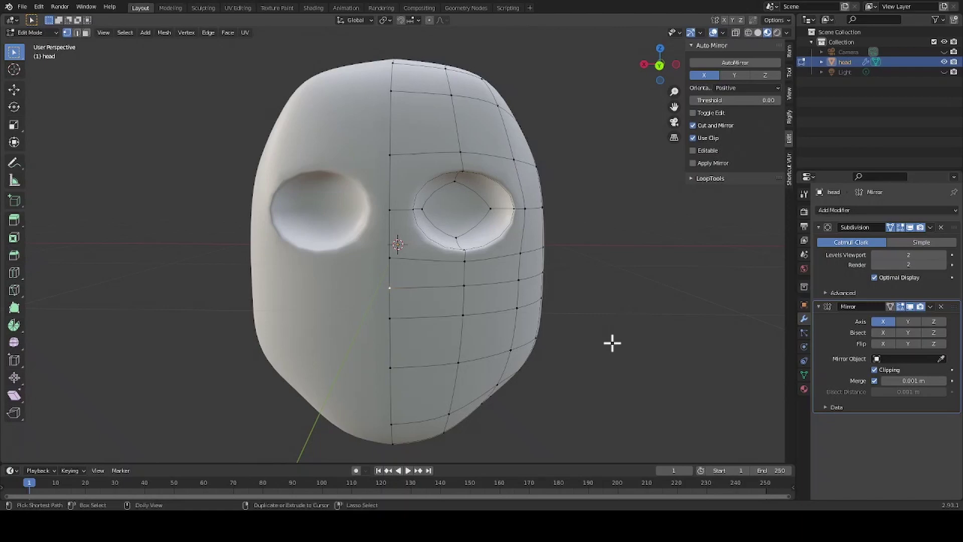
{"action": "key", "text": "ctrl+shift+b"}
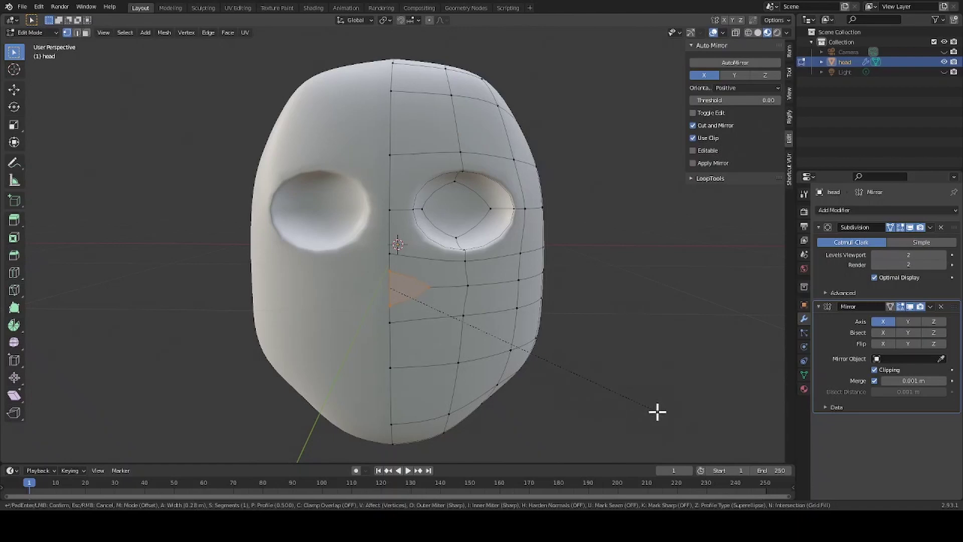
{"action": "left_click", "coordinate": [685, 416]}
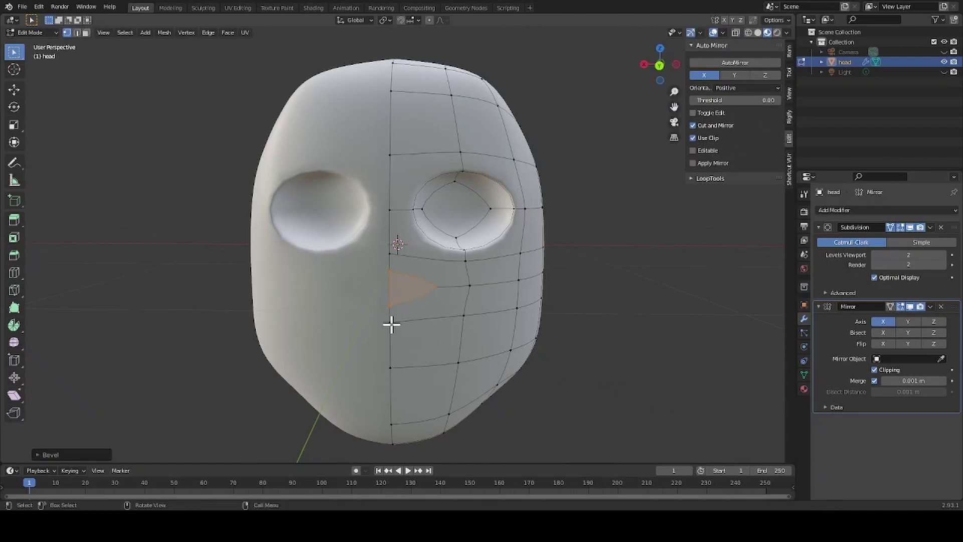
Move the centreline vertex below the nose face and its neighbour on the same edge loop downward to make room for the nose.
{"action": "left_click", "coordinate": [390, 324]}
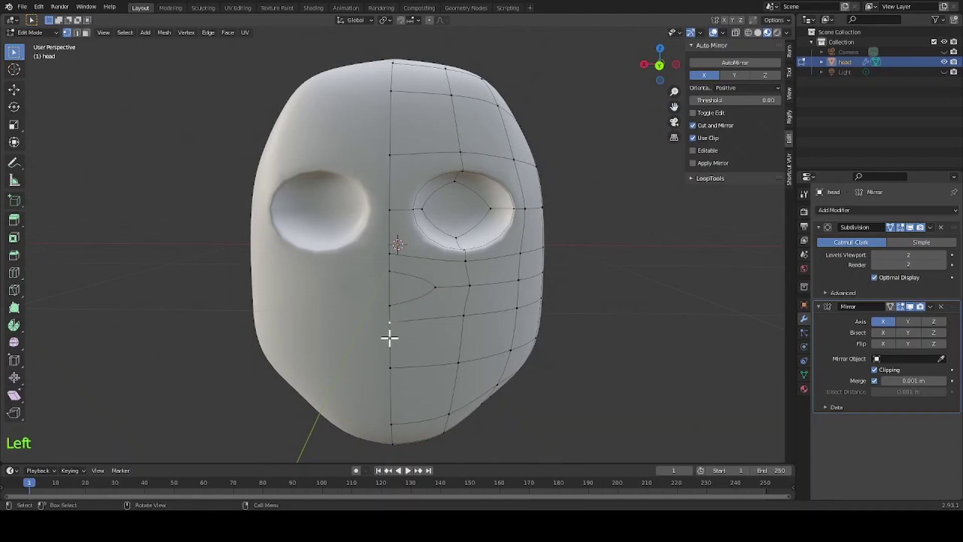
{"action": "key", "text": "g"}
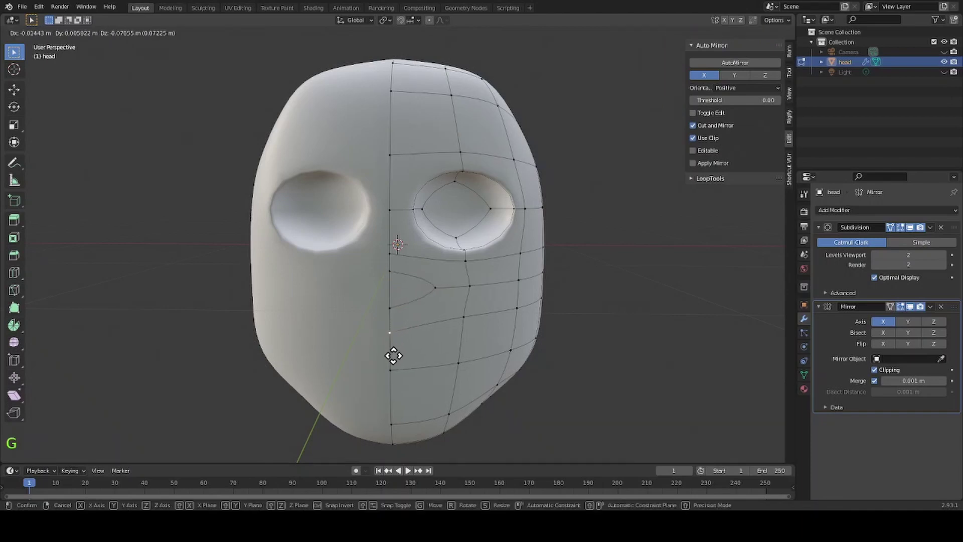
{"action": "left_click", "coordinate": [395, 360]}
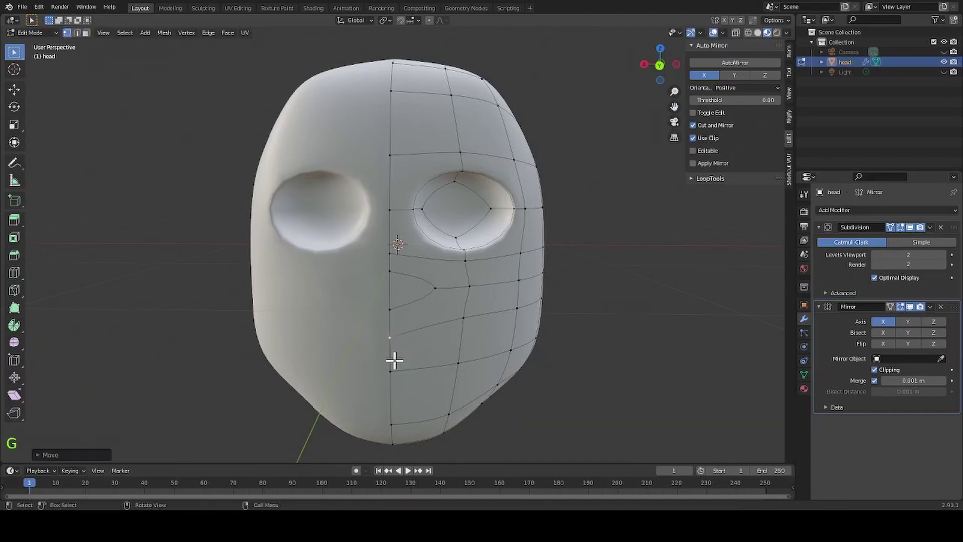
{"action": "left_click", "coordinate": [464, 316]}
{"action": "key", "text": "g"}
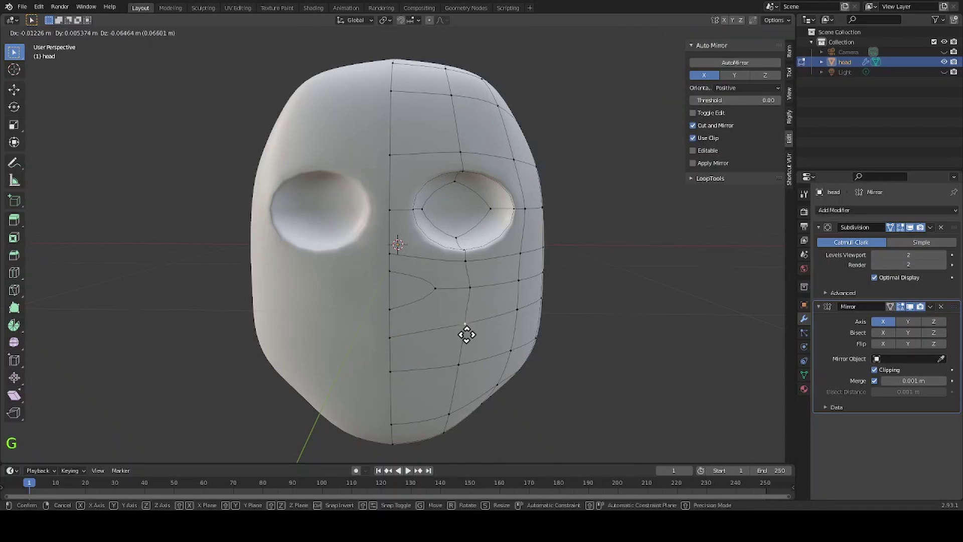
{"action": "left_click", "coordinate": [466, 344]}
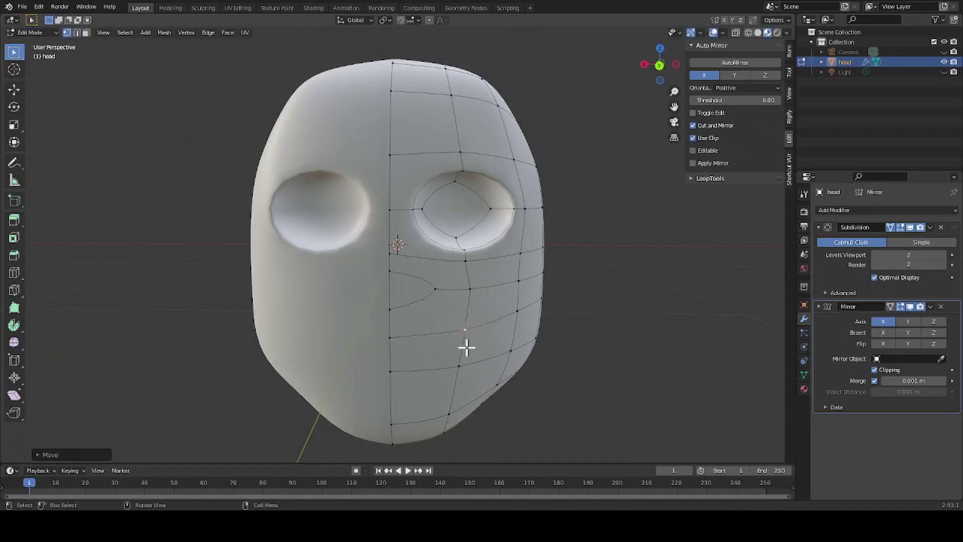
Move the nose face's bottom centre vertex down about 0.08 m and its outer corner vertex down about 0.19 m.
{"action": "left_click", "coordinate": [389, 309]}
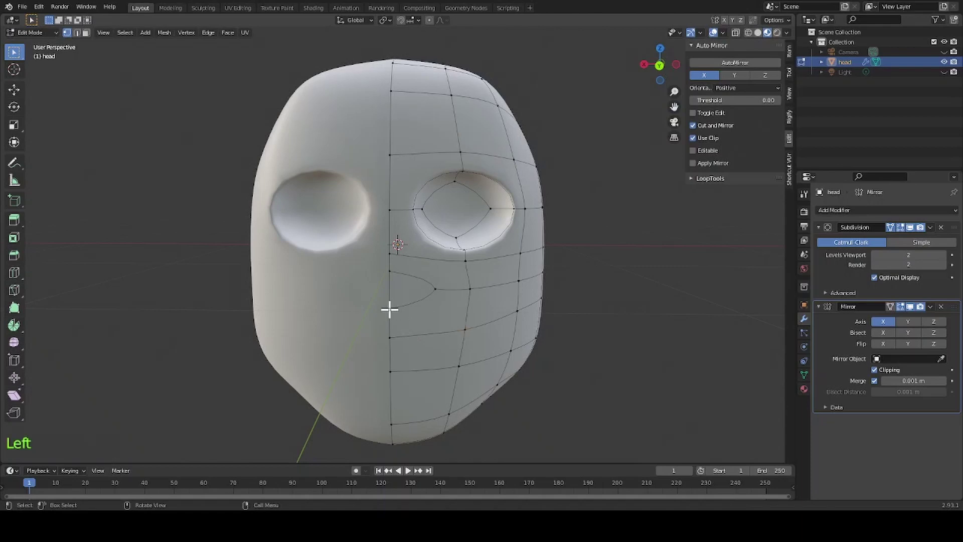
{"action": "key", "text": "g"}
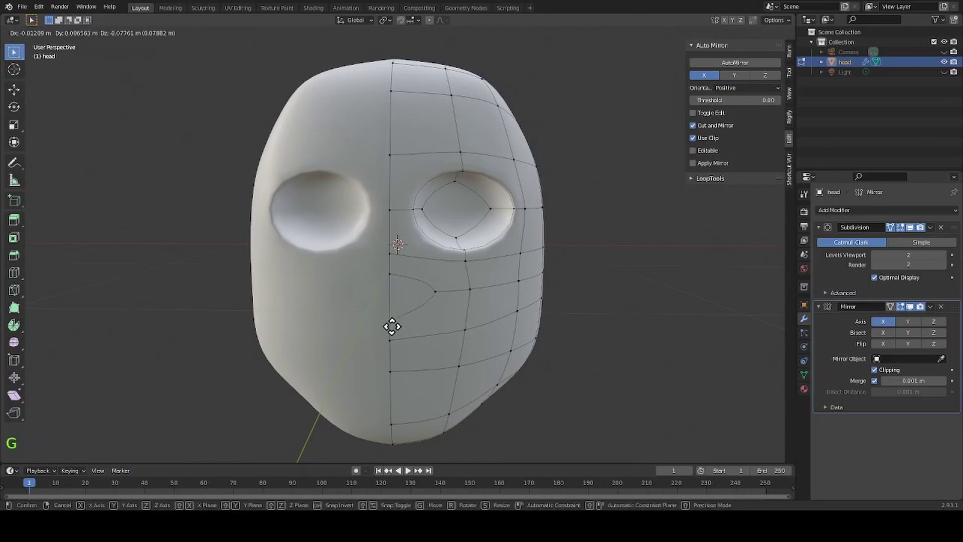
{"action": "left_click", "coordinate": [393, 329]}
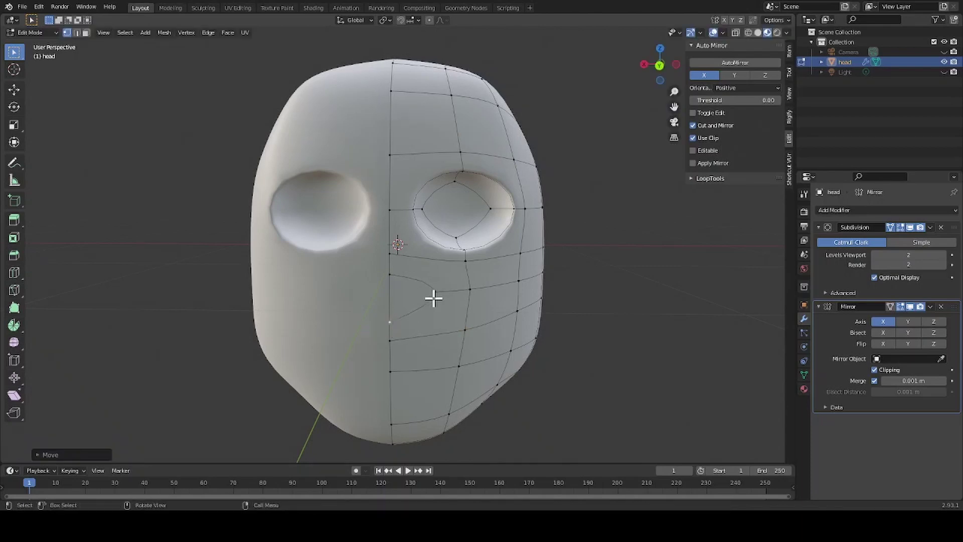
{"action": "key", "text": "g"}
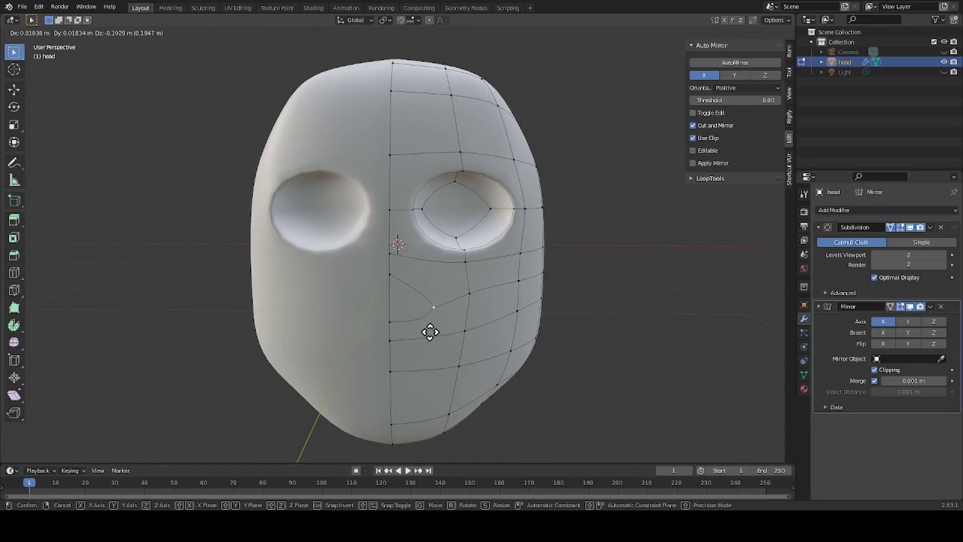
{"action": "left_click", "coordinate": [430, 332]}
Move the cheek vertex beside the nose's outer corner down about 0.08 m and the nose face's top vertex slightly up.
{"action": "left_click", "coordinate": [470, 294]}
{"action": "key", "text": "g"}
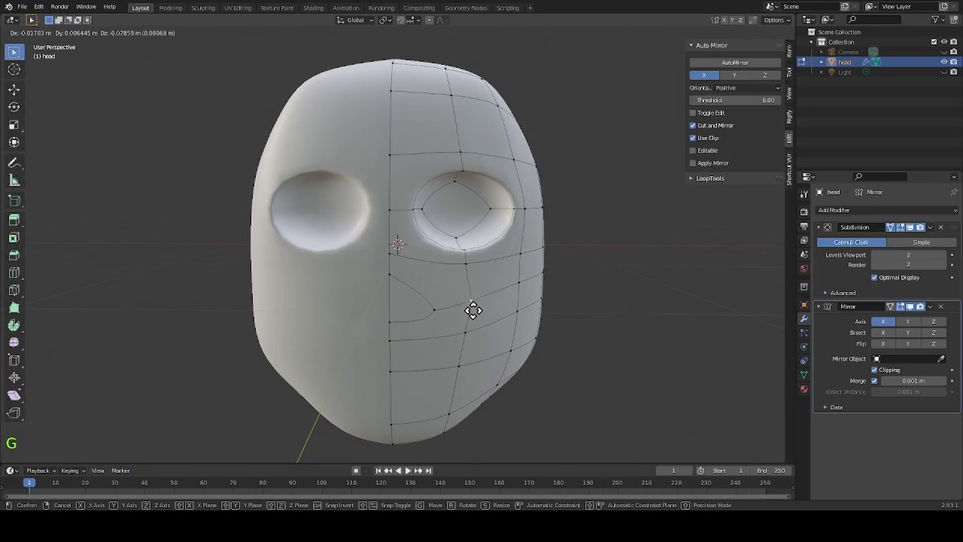
{"action": "left_click", "coordinate": [470, 311]}
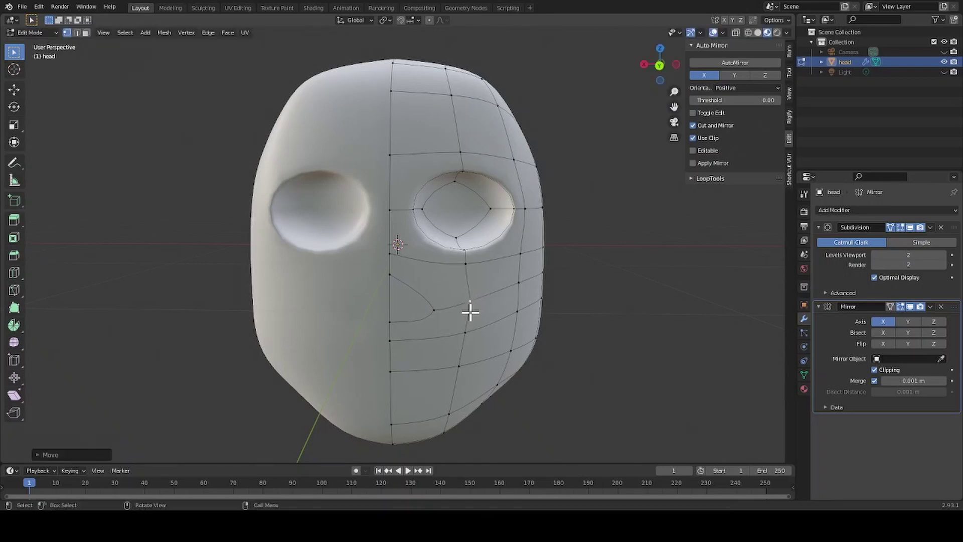
{"action": "left_click", "coordinate": [390, 274]}
{"action": "key", "text": "g"}
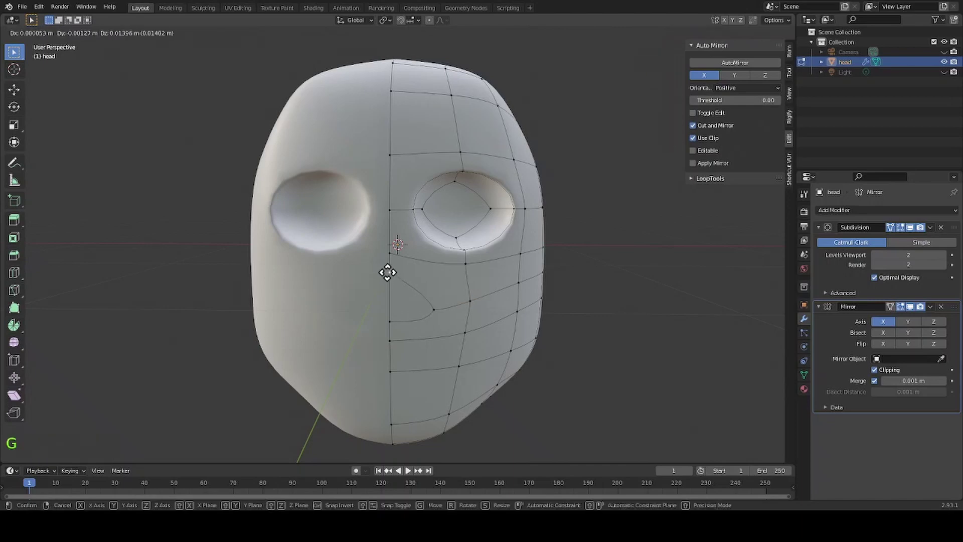
{"action": "left_click", "coordinate": [387, 270]}
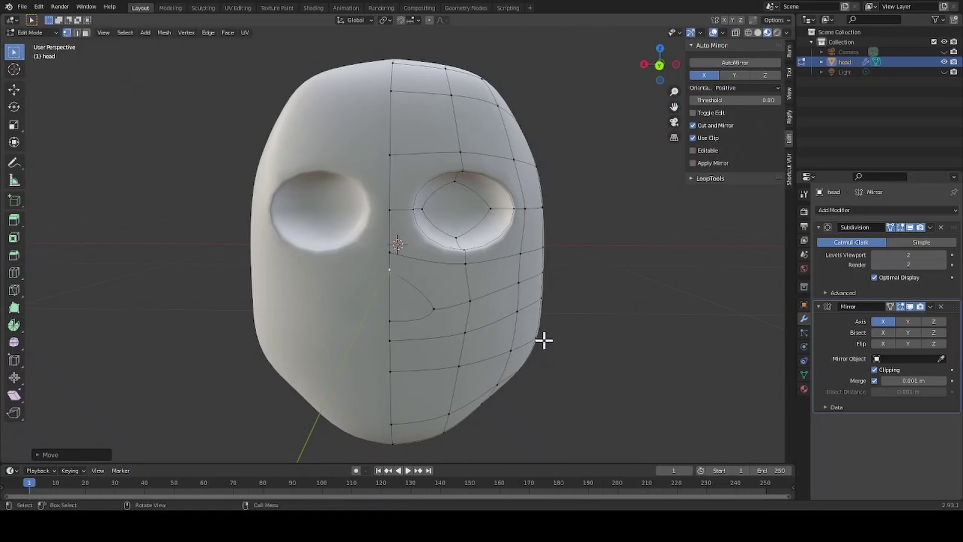
Extrude the nose face about 0.21 m outward from the head and rotate the extruded face about 32 degrees in side view.
{"action": "key", "text": "3"}
{"action": "left_click", "coordinate": [409, 299]}
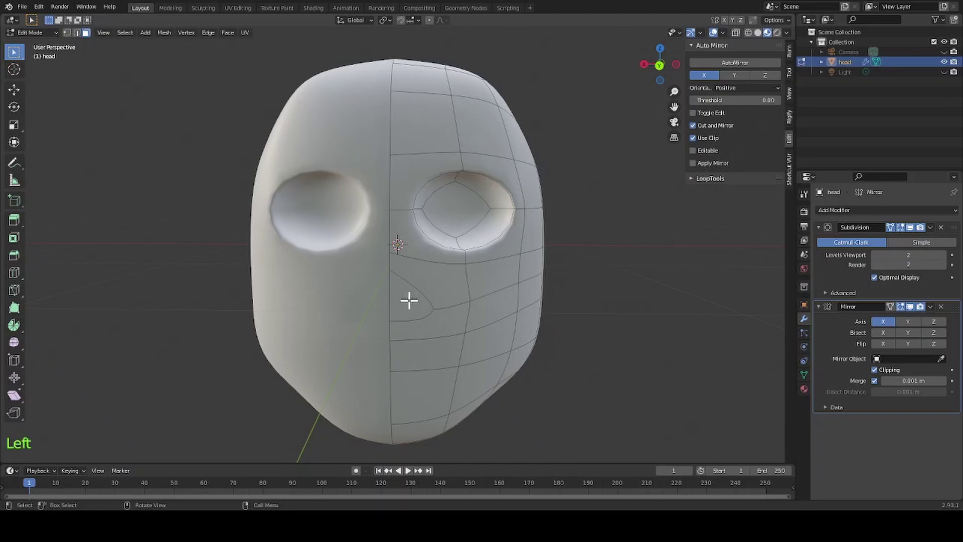
{"action": "left_click", "coordinate": [675, 64]}
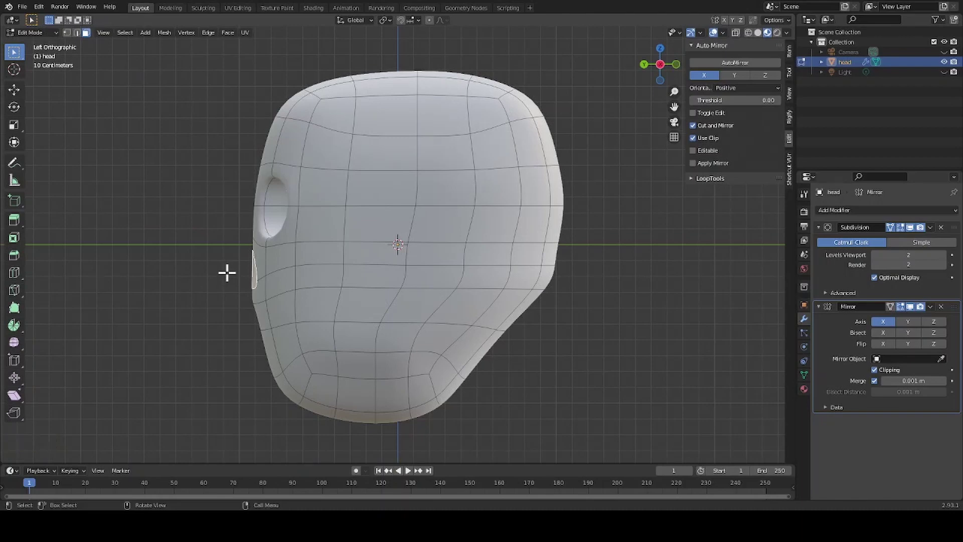
{"action": "key", "text": "e"}
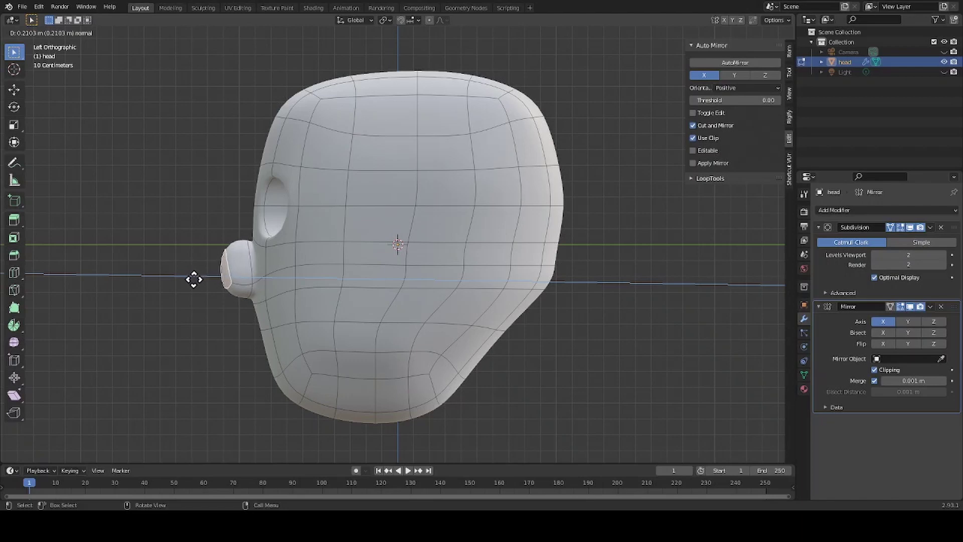
{"action": "left_click", "coordinate": [192, 279]}
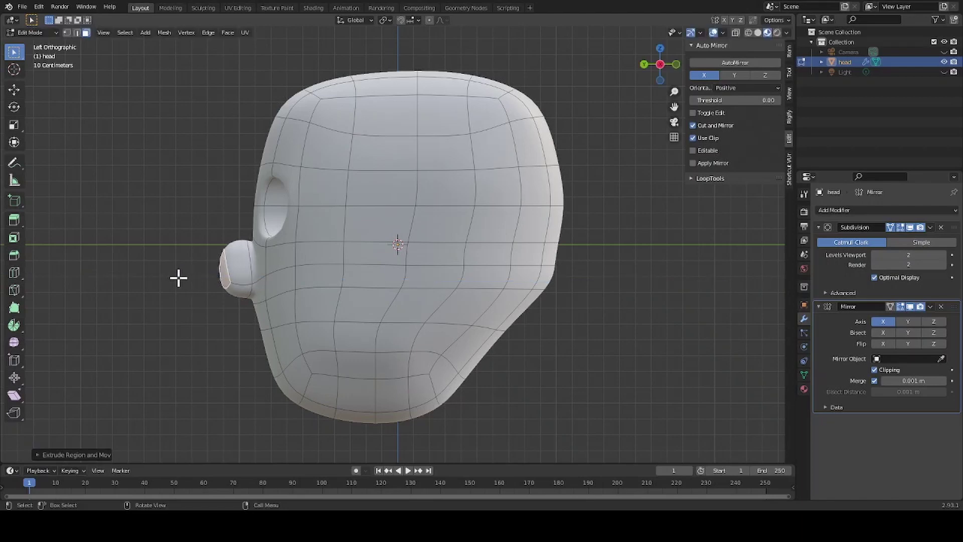
{"action": "key", "text": "r"}
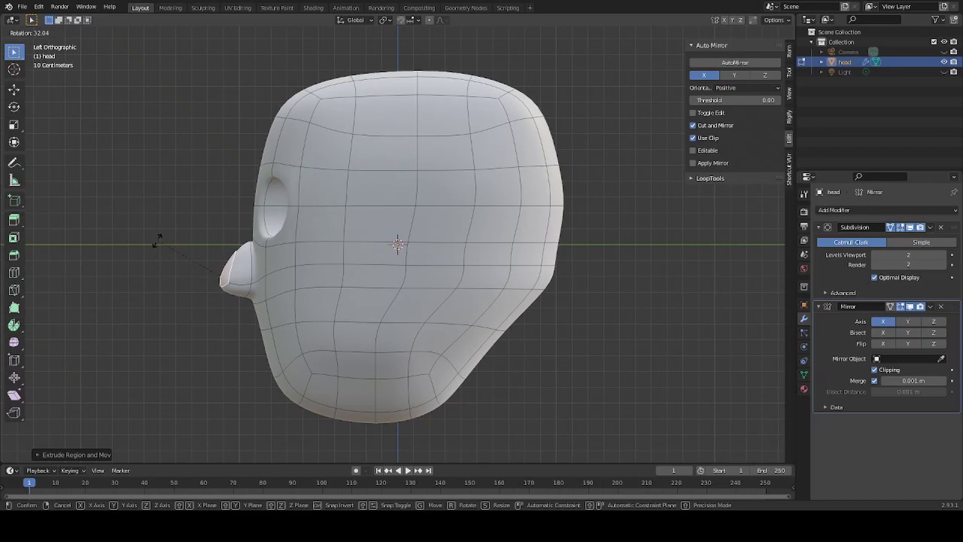
{"action": "left_click", "coordinate": [157, 241]}
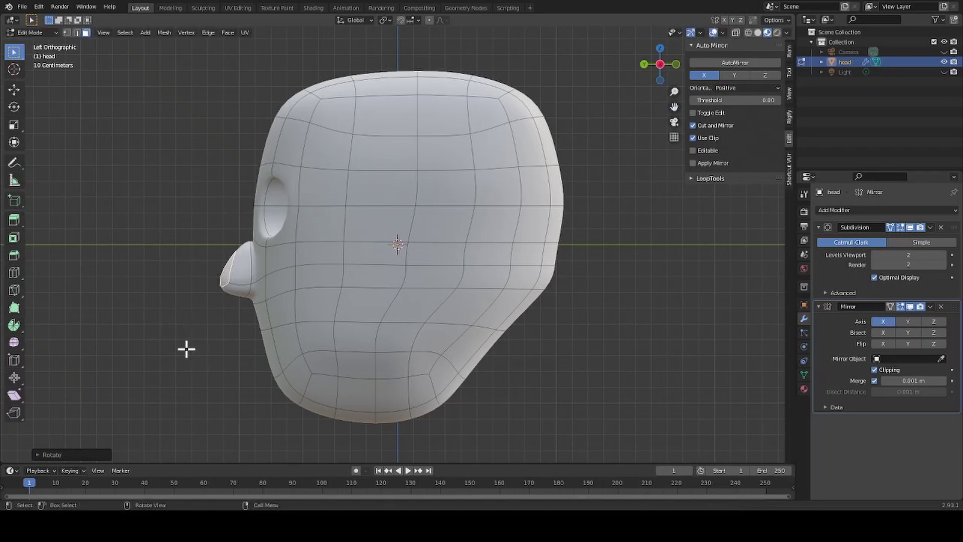
Move the centreline vertex above the nose up about 0.11 m and slightly readjust the rotation of the nose tip face.
{"action": "middle_click_drag", "start_coordinate": [186, 349], "coordinate": [213, 362]}
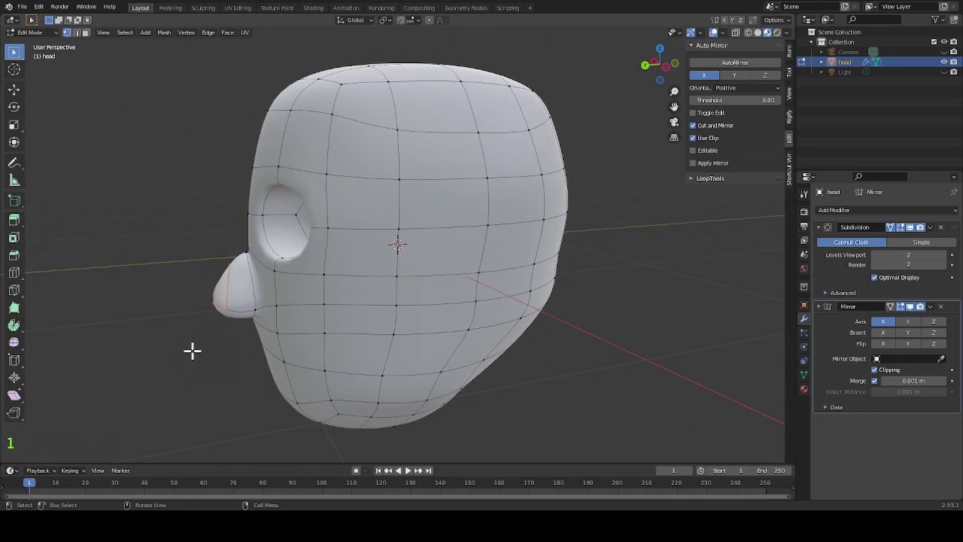
{"action": "middle_click_drag", "start_coordinate": [191, 356], "coordinate": [224, 357]}
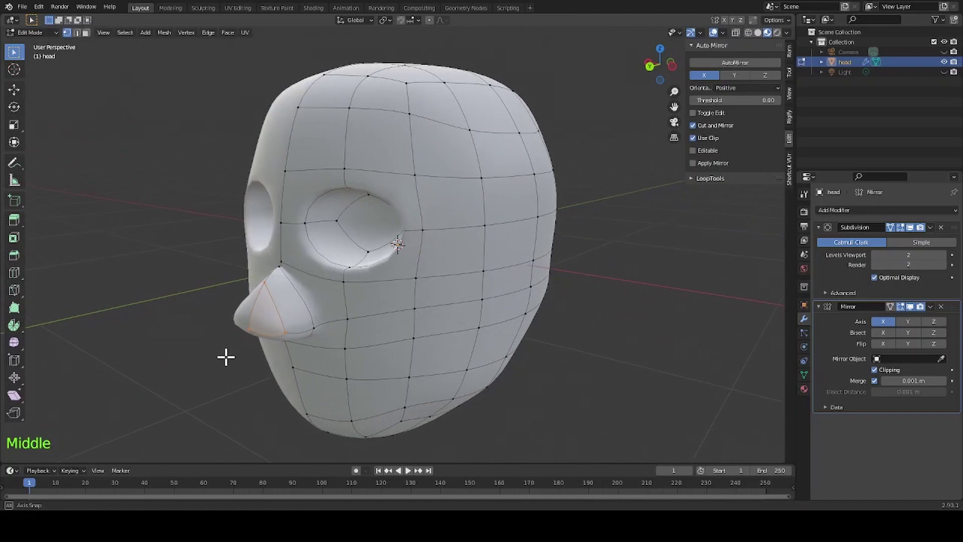
{"action": "scroll", "coordinate": [249, 314], "scroll_direction": "up", "scroll_amount": 2}
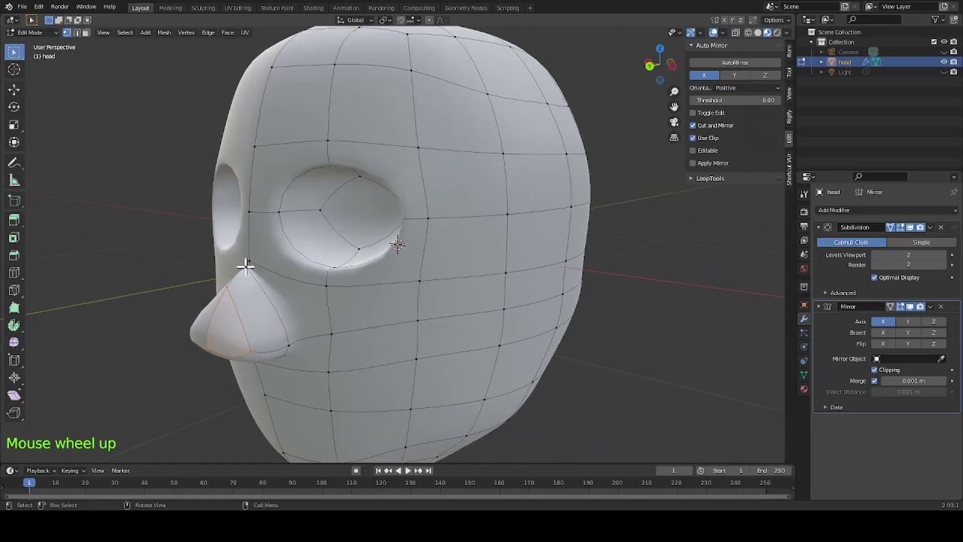
{"action": "left_click", "coordinate": [246, 267]}
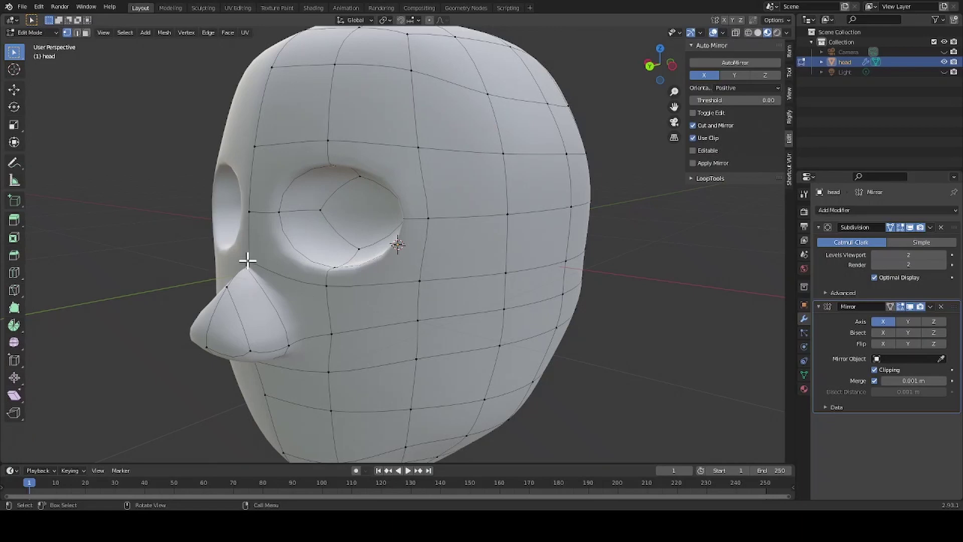
{"action": "left_click", "coordinate": [250, 262]}
{"action": "left_click", "coordinate": [650, 66]}
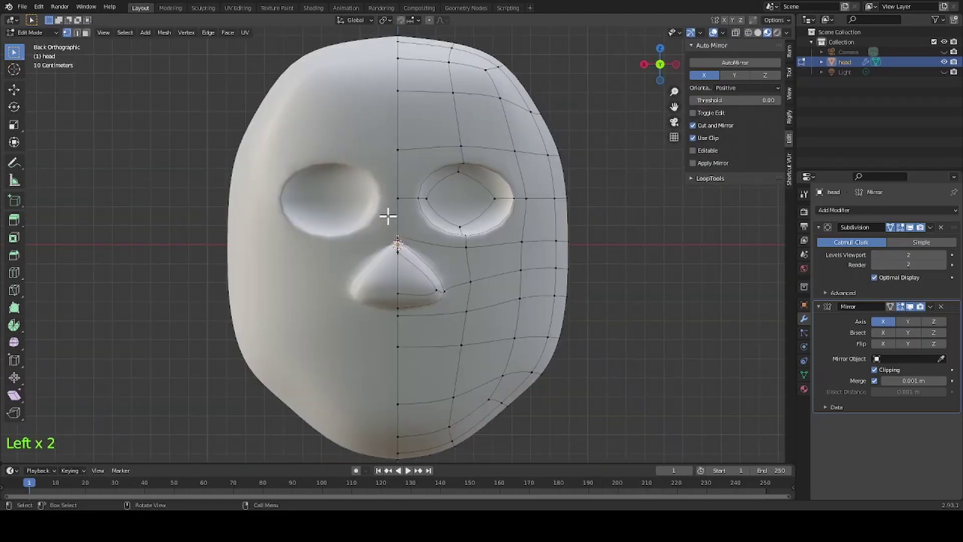
{"action": "key", "text": "g"}
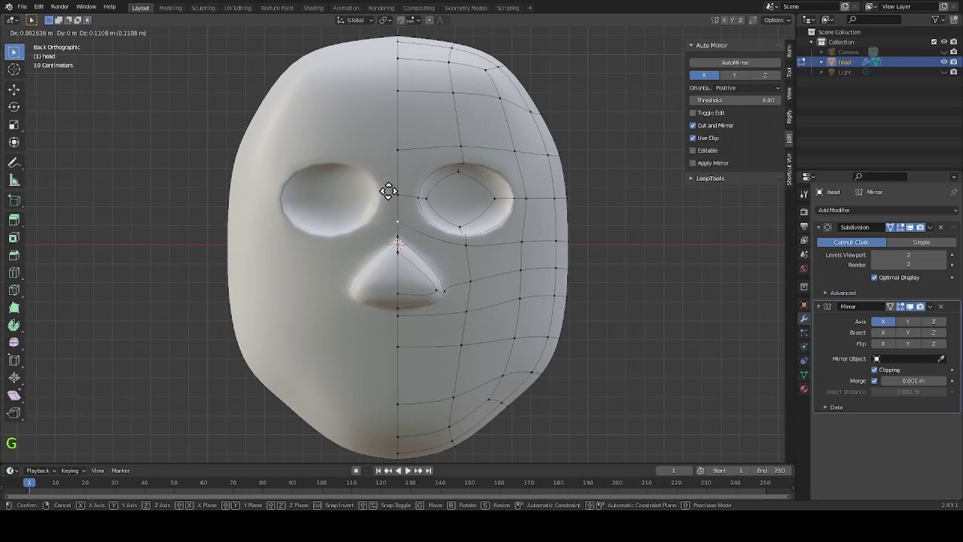
{"action": "key", "text": "Escape"}
{"action": "key", "text": "3"}
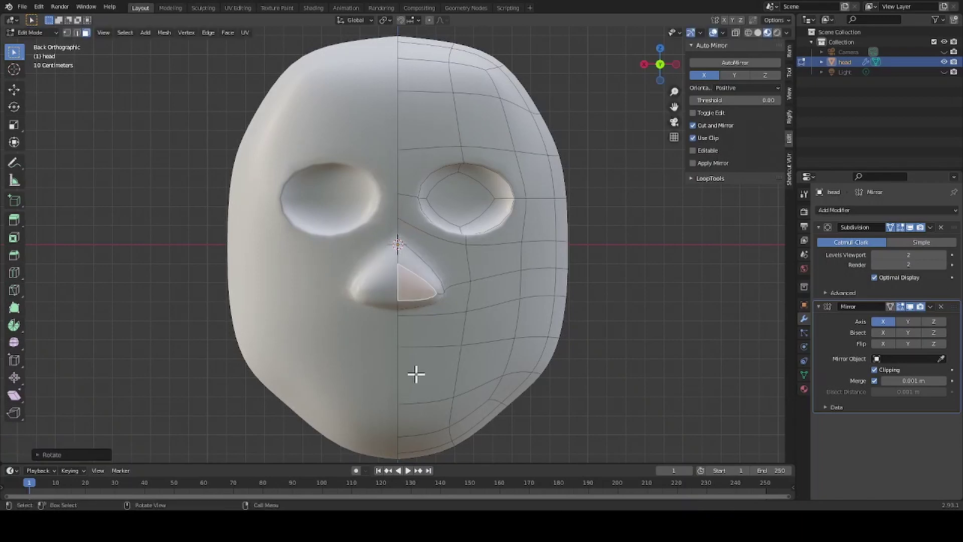
Add a horizontal edge loop across the lower face, between the nose and the chin.
{"action": "key", "text": "ctrl"}
{"action": "key", "text": "ctrl+r"}
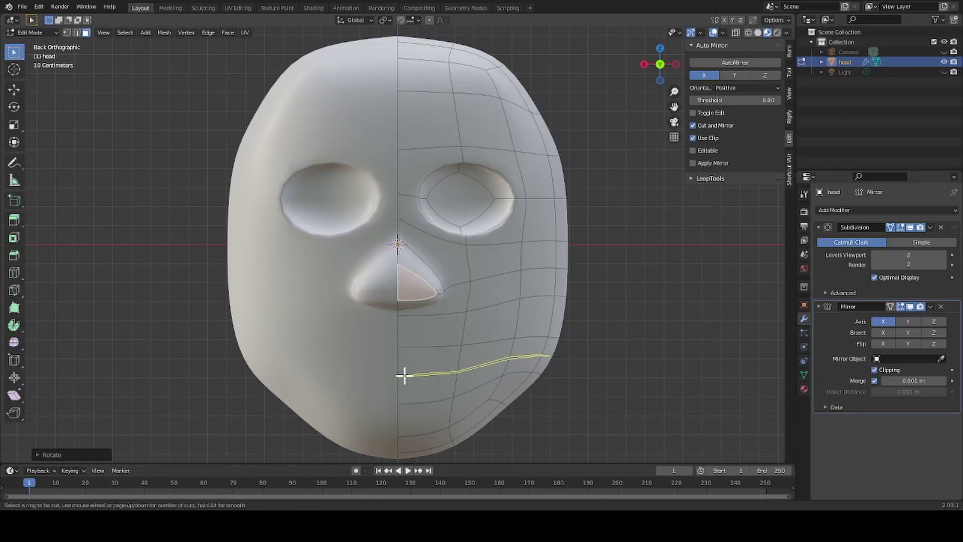
{"action": "left_click", "coordinate": [404, 374]}
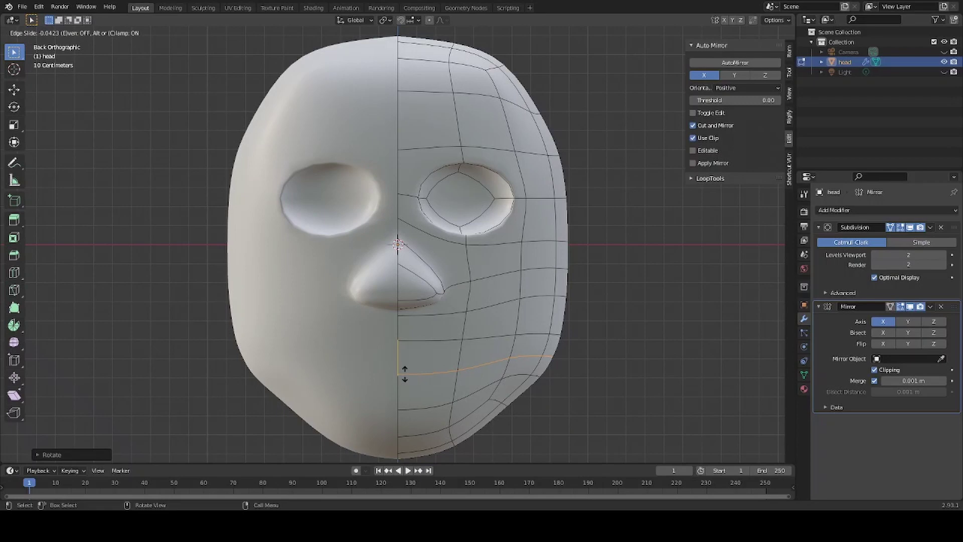
{"action": "left_click", "coordinate": [404, 374]}
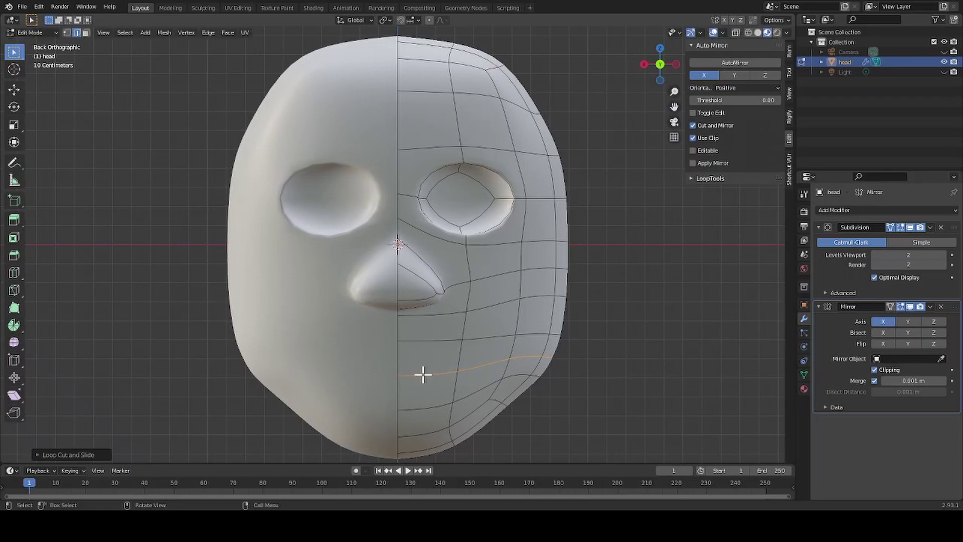
Vertex-bevel the new loop's centreline vertex about 0.54 m wide to create the mouth face.
{"action": "key", "text": "1"}
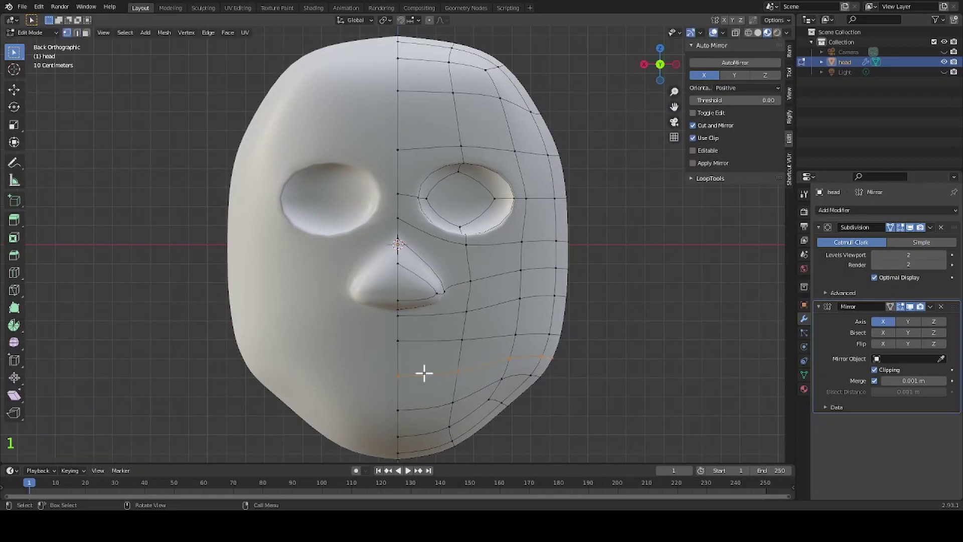
{"action": "left_click", "coordinate": [398, 374]}
{"action": "key", "text": "ctrl"}
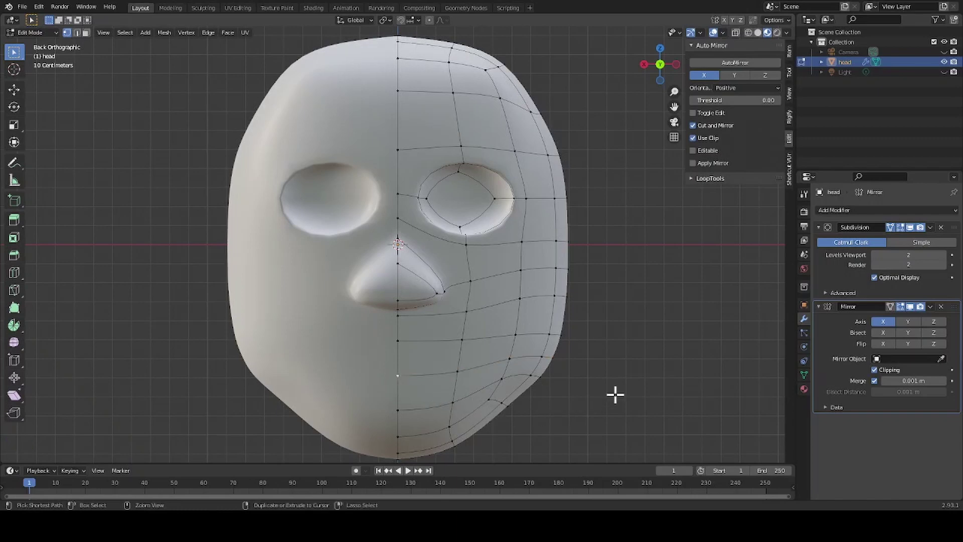
{"action": "key", "text": "shift+ctrl+b"}
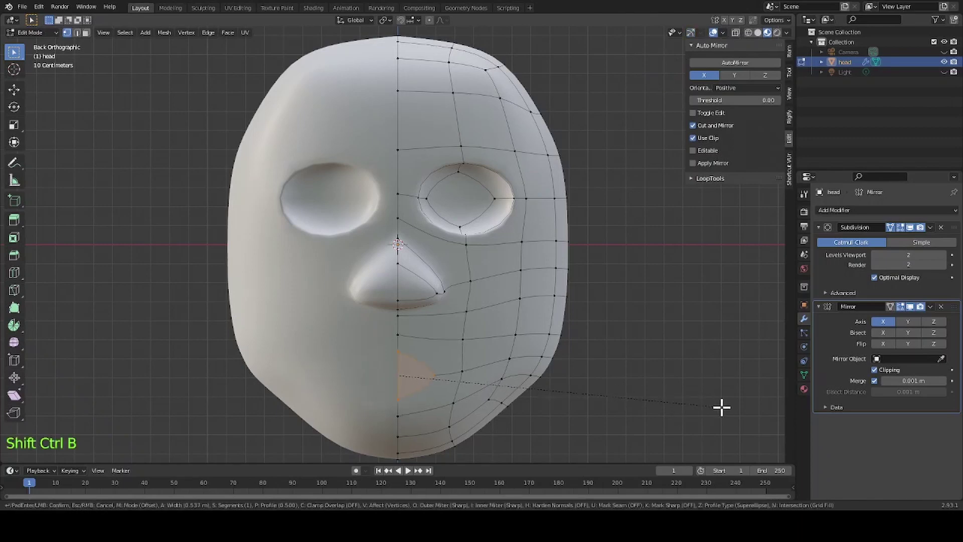
{"action": "left_click", "coordinate": [744, 407]}
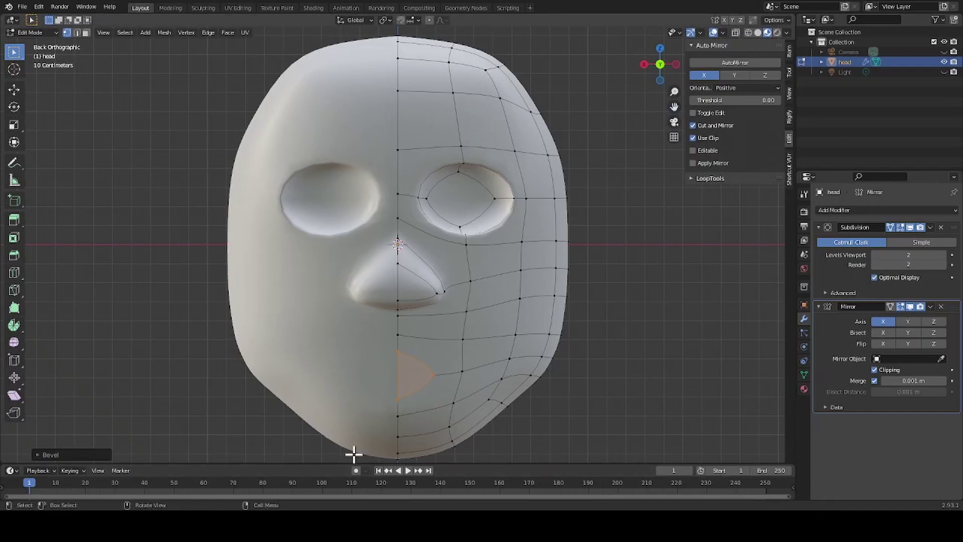
Move the mouth face's outer corner vertex outward to widen the mouth.
{"action": "key", "text": "1"}
{"action": "left_click", "coordinate": [433, 373]}
{"action": "key", "text": "g"}
{"action": "left_click", "coordinate": [468, 370]}
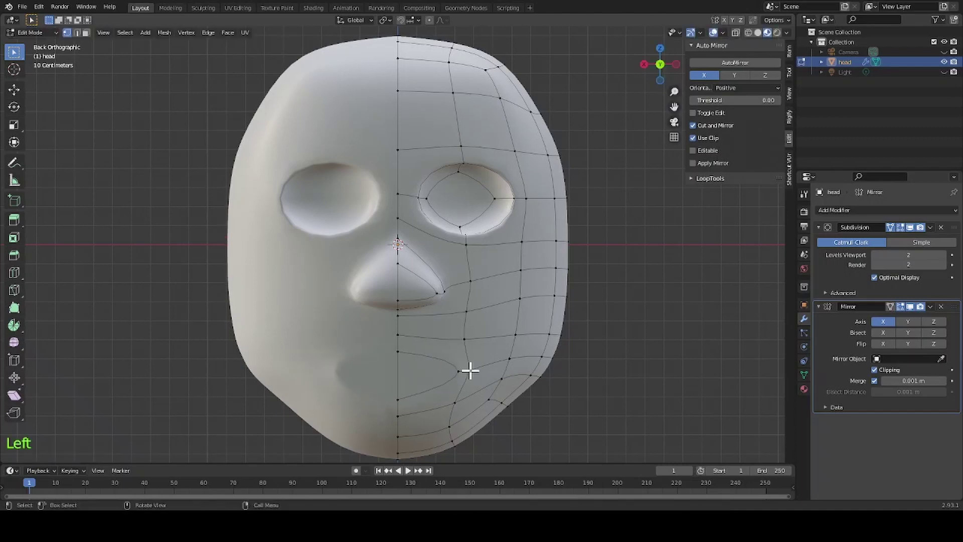
Move the vertical edge loop's vertices beside the mouth and nose outward to make room for the wider mouth.
{"action": "key", "text": "g"}
{"action": "left_click", "coordinate": [467, 338]}
{"action": "left_click", "coordinate": [467, 310]}
{"action": "key", "text": "g"}
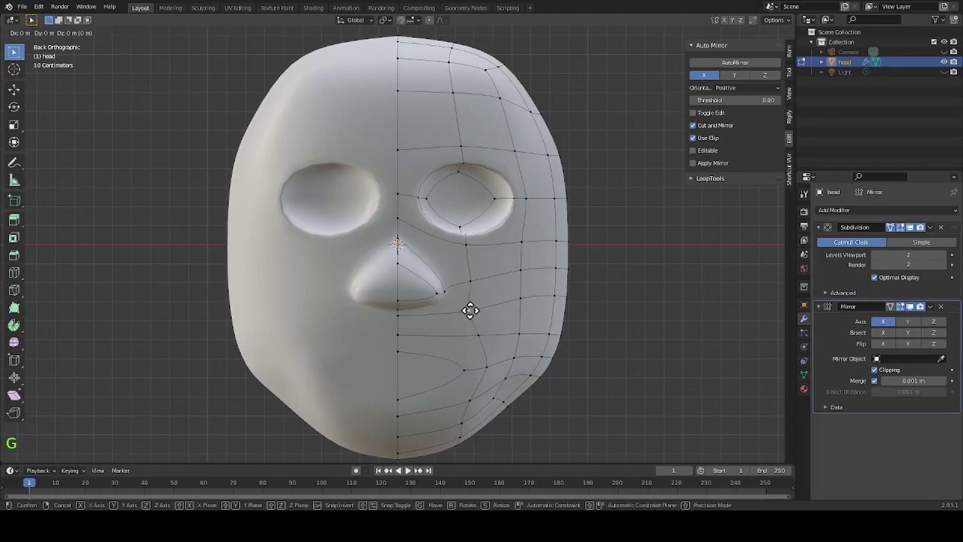
{"action": "left_click", "coordinate": [496, 285]}
Raise the mouth face's top centre vertex and move the centreline vertex above it up about 0.05 m.
{"action": "left_click", "coordinate": [398, 325]}
{"action": "key", "text": "g"}
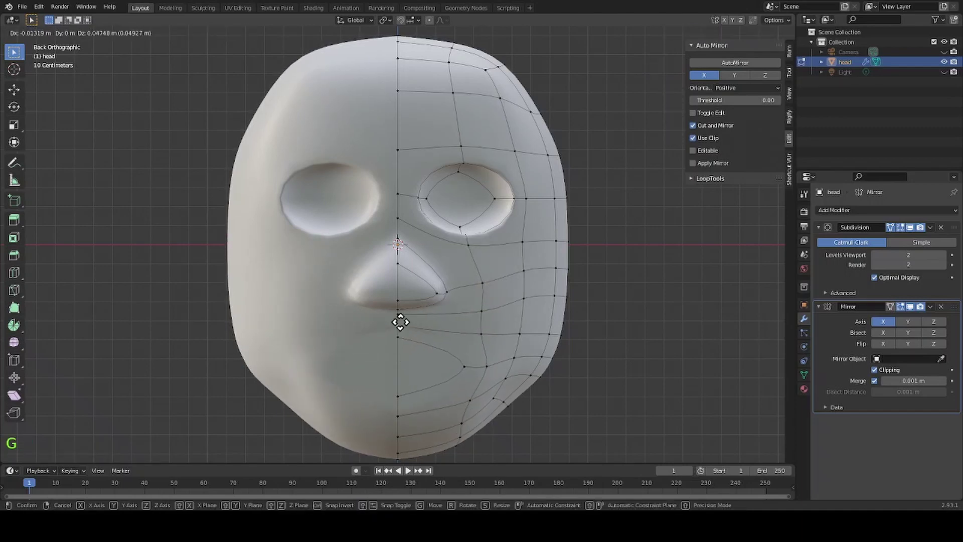
{"action": "left_click", "coordinate": [400, 319]}
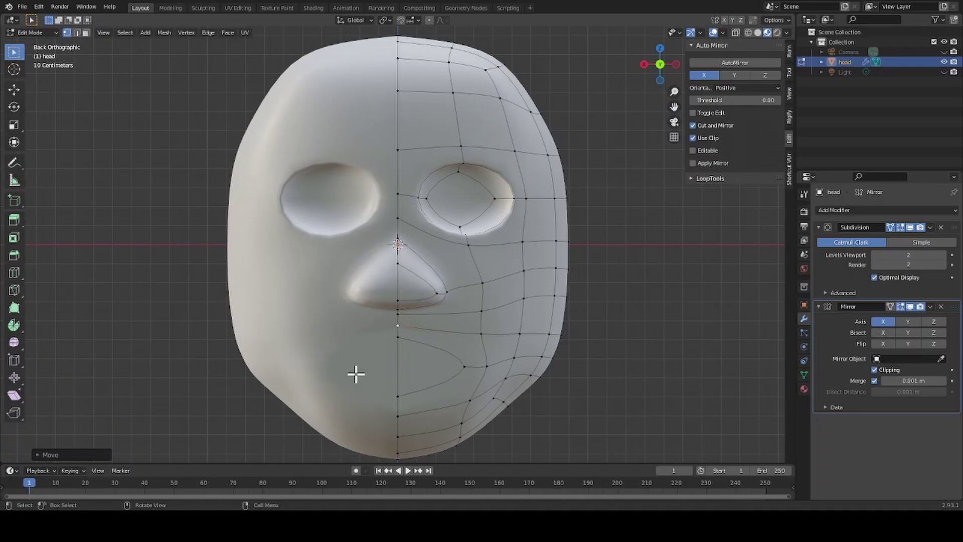
Extrude the mouth face about 0.58 m inward into the head, working in wireframe side view.
{"action": "key", "text": "3"}
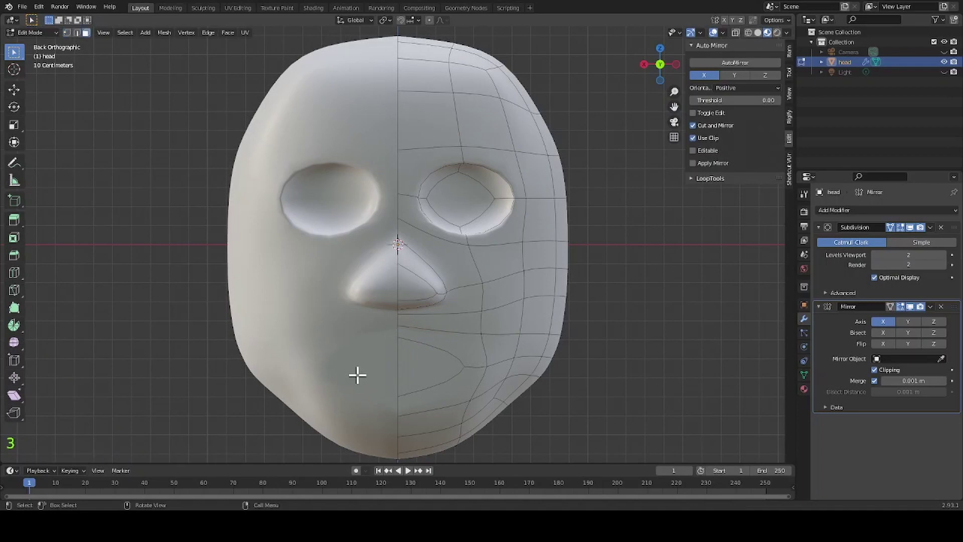
{"action": "left_click", "coordinate": [416, 364]}
{"action": "middle_click_drag", "start_coordinate": [705, 363], "coordinate": [638, 249]}
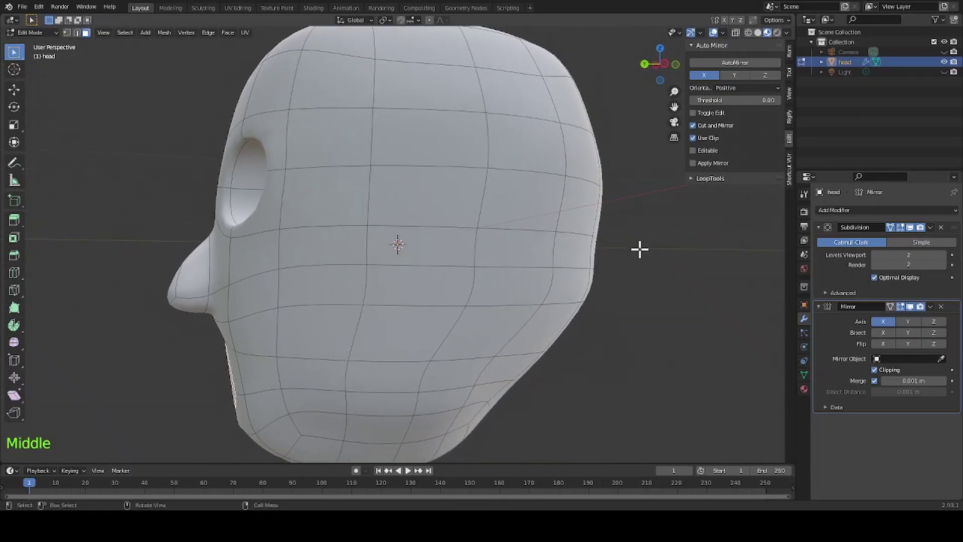
{"action": "left_click", "coordinate": [663, 61]}
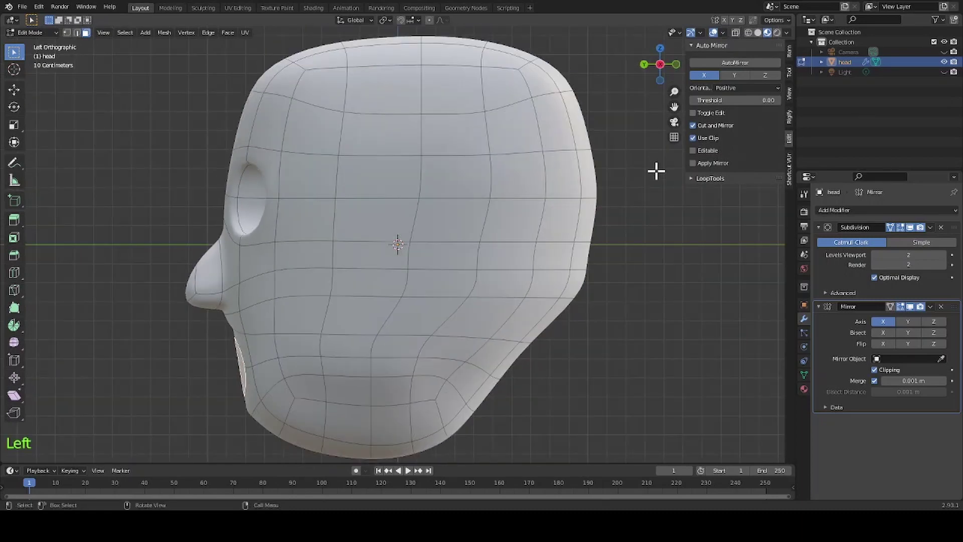
{"action": "left_click", "coordinate": [747, 32]}
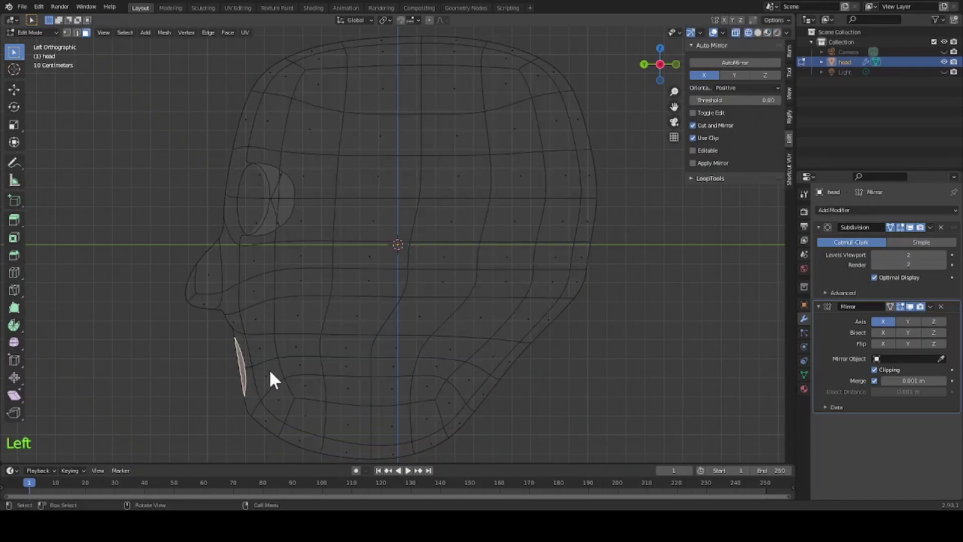
{"action": "key", "text": "g"}
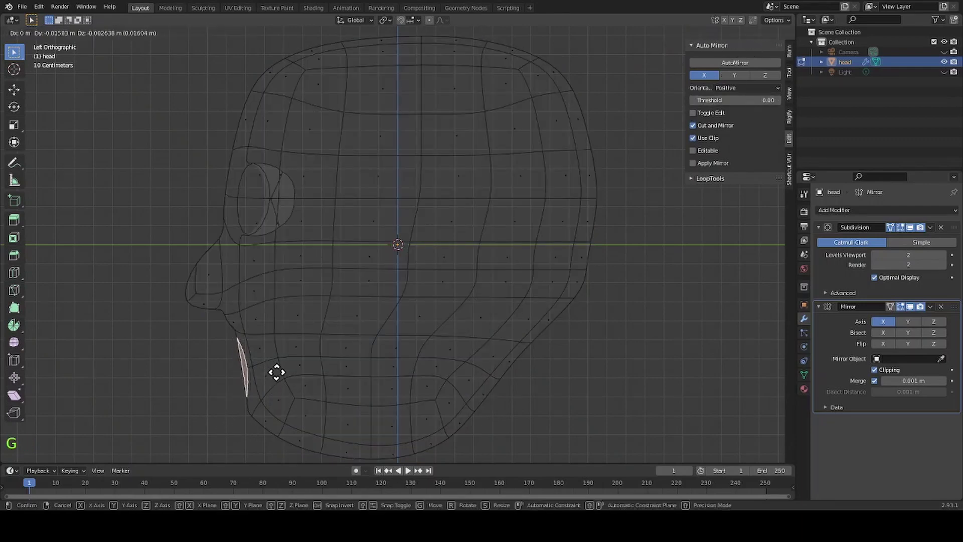
{"action": "left_click", "coordinate": [274, 374]}
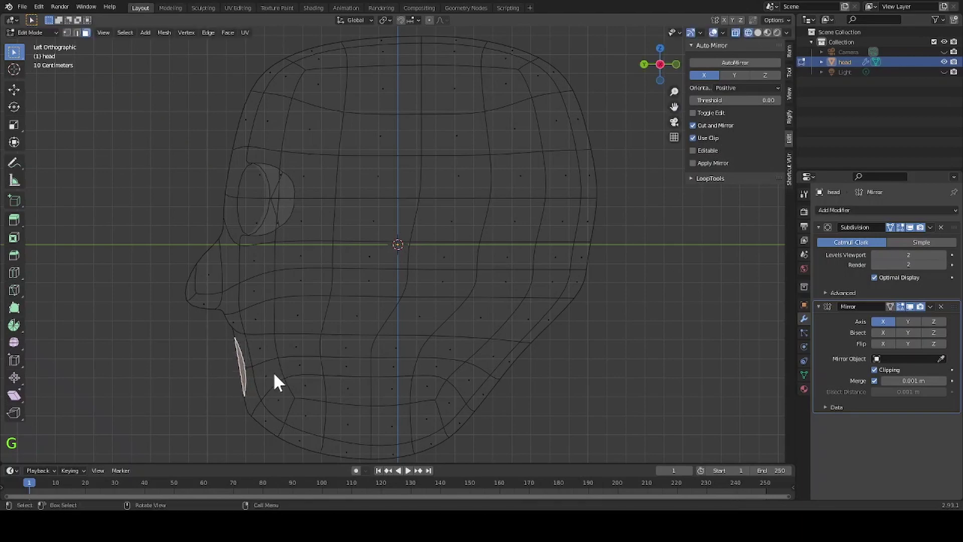
{"action": "key", "text": "e"}
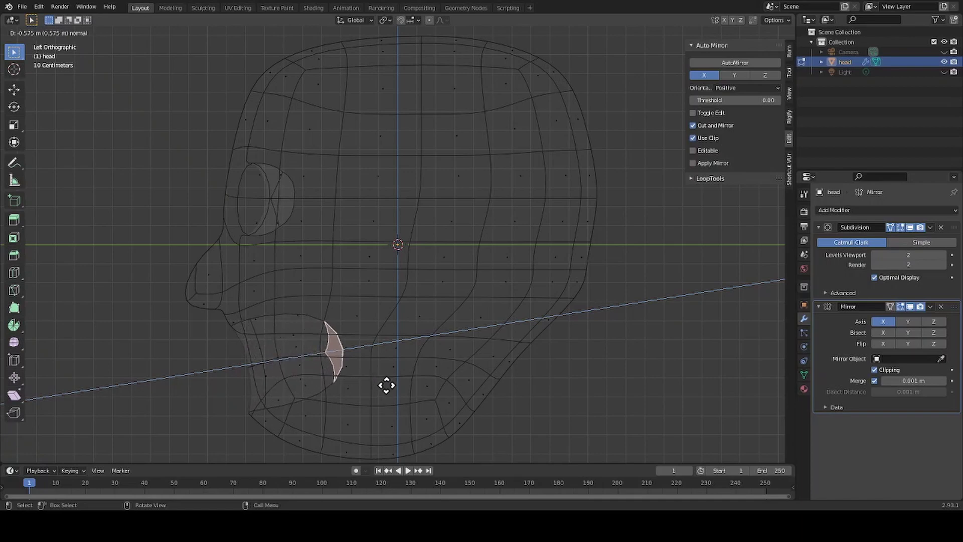
{"action": "right_click", "coordinate": [386, 385]}
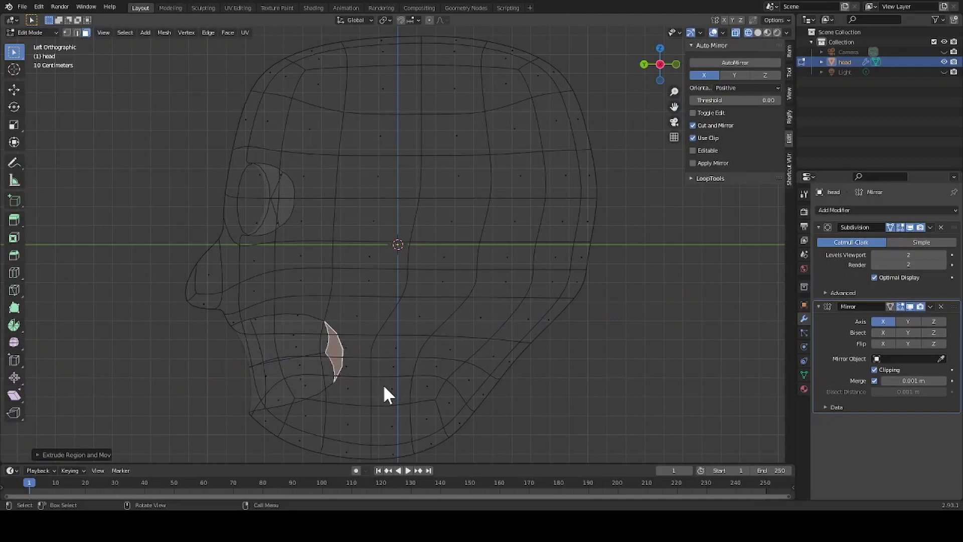
Reshape the chin and jaw outline in shaded side view, moving the rear jaw corner vertex up about 0.05 m.
{"action": "key", "text": "g"}
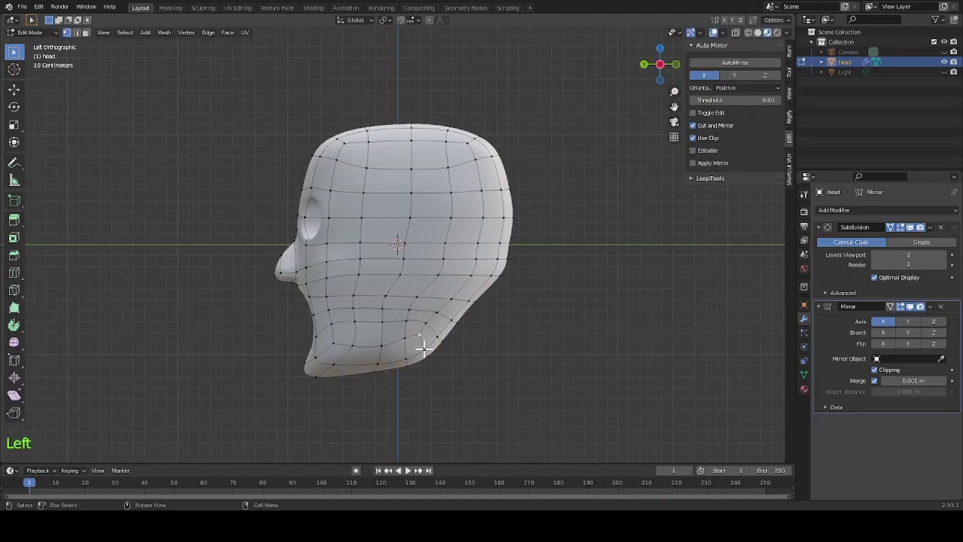
{"action": "key", "text": "g"}
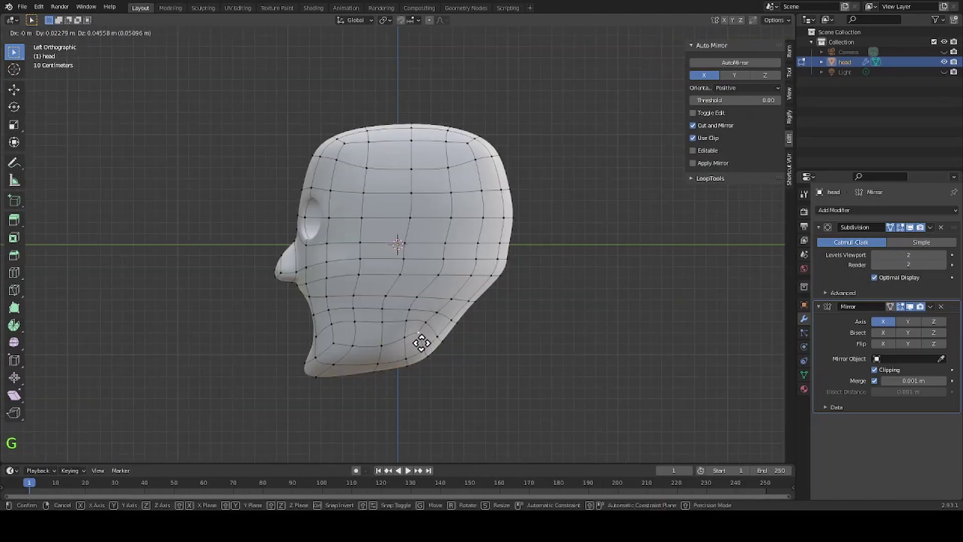
{"action": "left_click", "coordinate": [418, 341]}
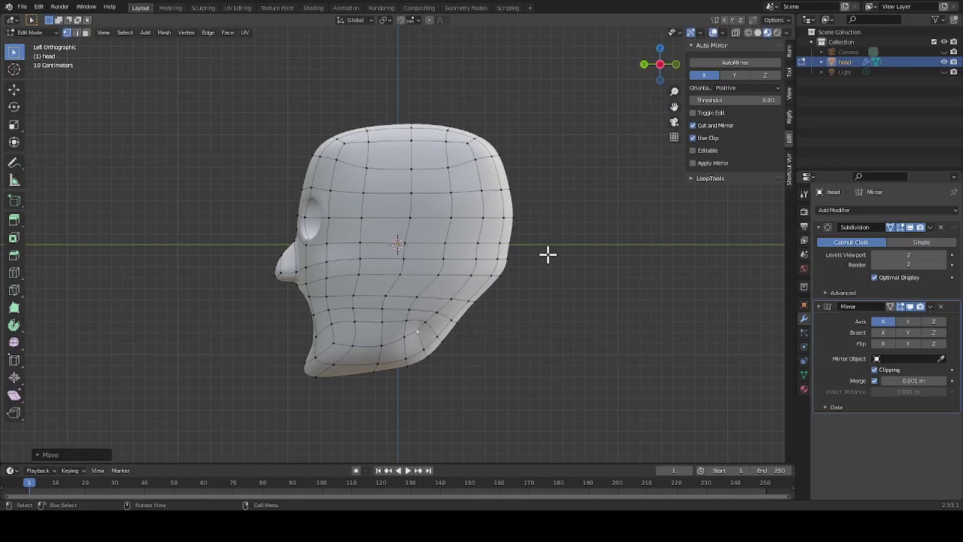
Move the rear jaw corner vertex about 0.16 m outward along X, working from behind the head.
{"action": "middle_click_drag", "start_coordinate": [629, 324], "coordinate": [516, 330]}
{"action": "left_click", "coordinate": [660, 66]}
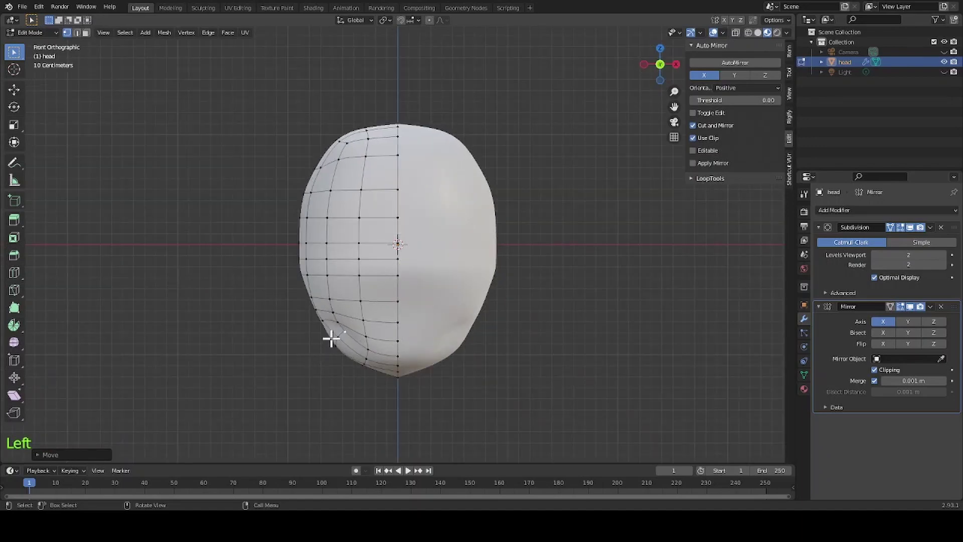
{"action": "key", "text": "g"}
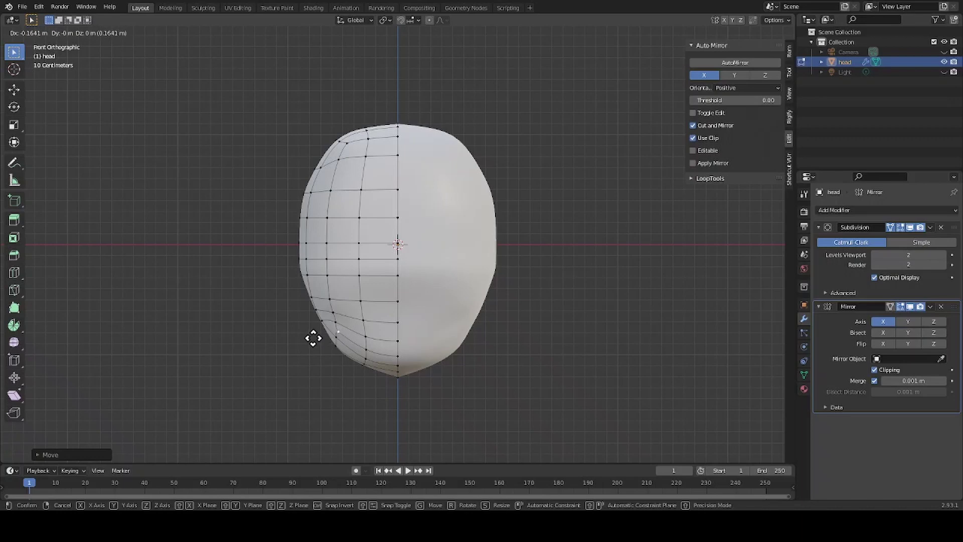
{"action": "left_click", "coordinate": [313, 338]}
{"action": "middle_click_drag", "start_coordinate": [561, 363], "coordinate": [685, 355]}
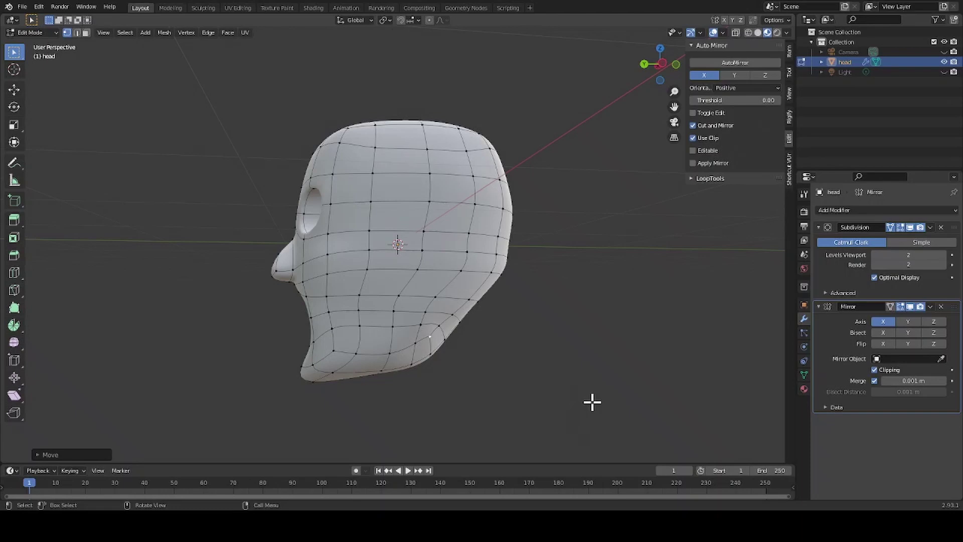
Extrude the faces beneath the rear jaw, including those at the jaw corner, downward to start the neck.
{"action": "middle_click_drag", "start_coordinate": [592, 402], "coordinate": [576, 354]}
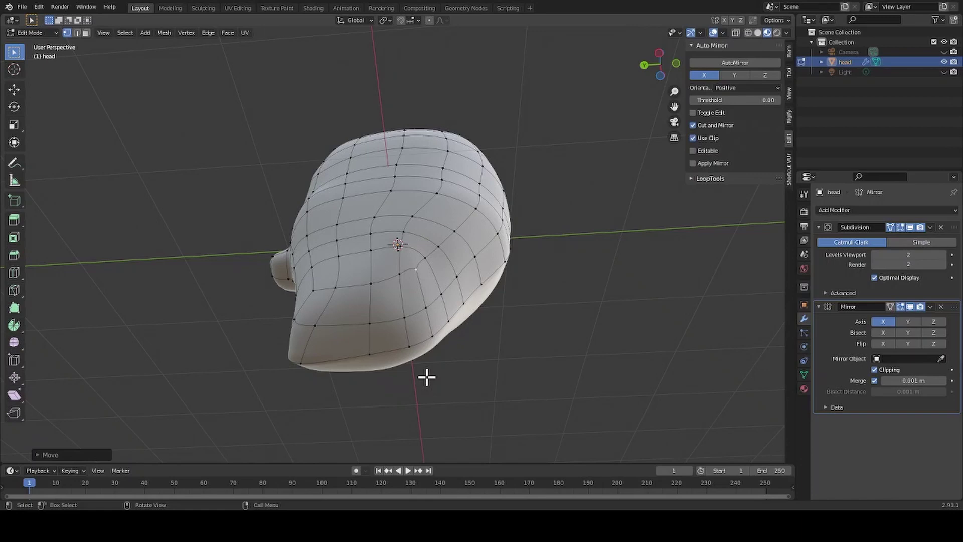
{"action": "key", "text": "3"}
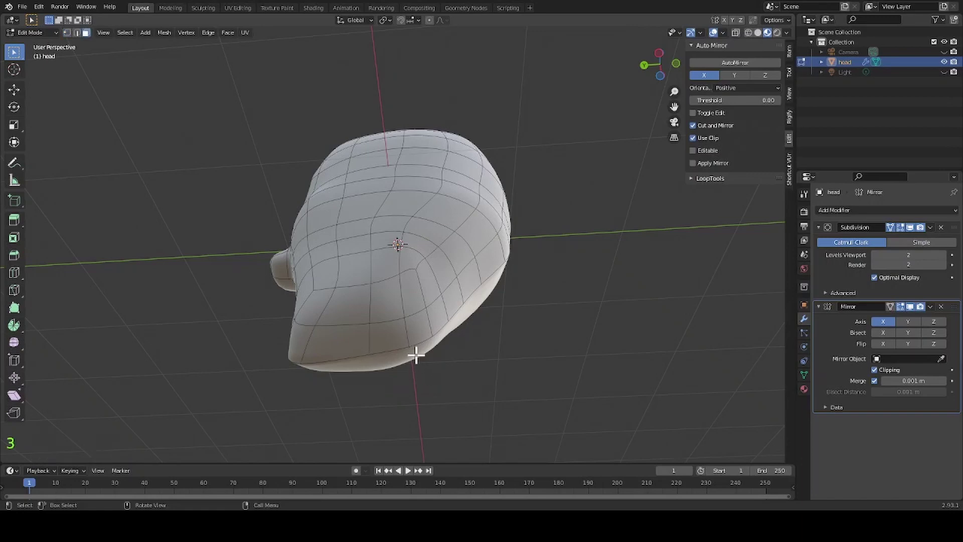
{"action": "left_click", "coordinate": [416, 331]}
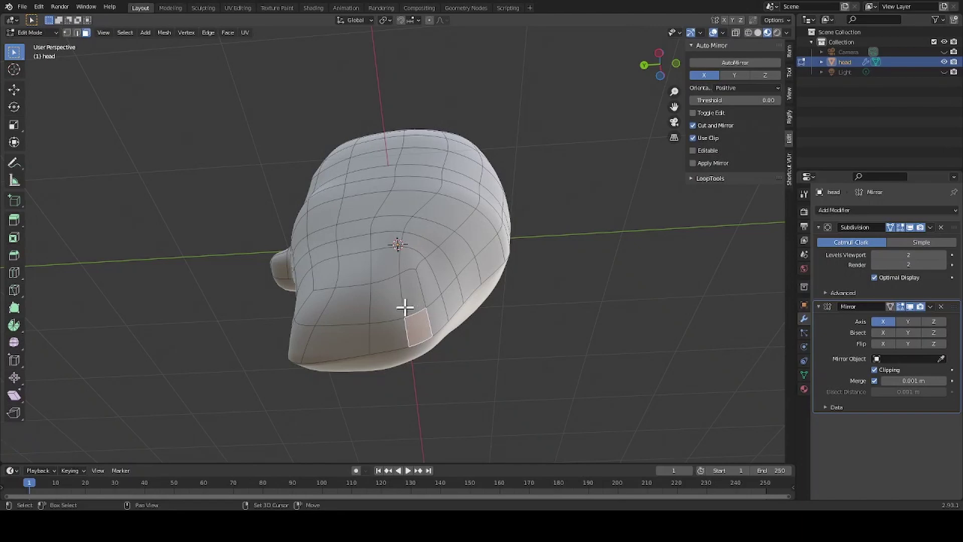
{"action": "left_click", "coordinate": [387, 333], "text": "shift"}
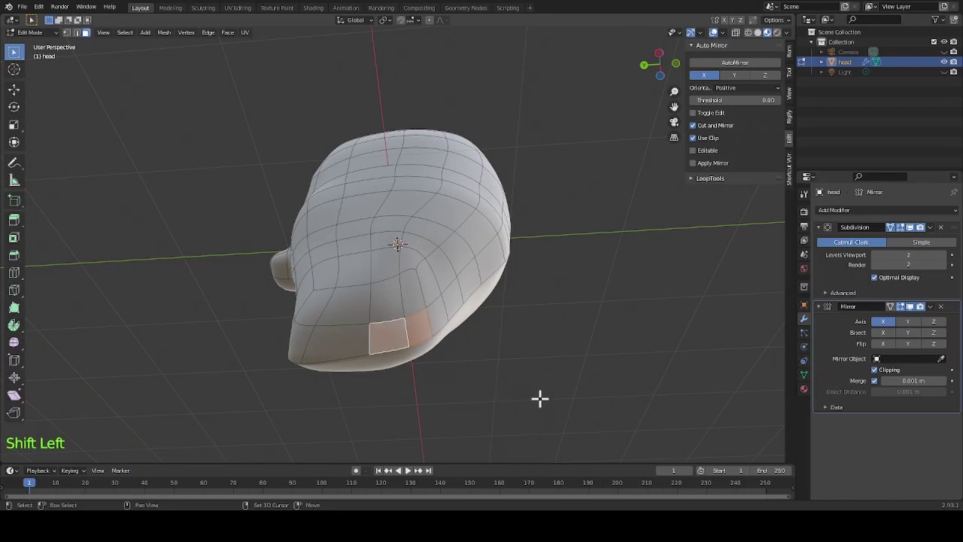
{"action": "mouse_move", "coordinate": [540, 398]}
{"action": "middle_mouse_down"}
{"action": "mouse_move", "coordinate": [548, 401]}
{"action": "mouse_move", "coordinate": [494, 437]}
{"action": "mouse_move", "coordinate": [452, 441]}
{"action": "mouse_move", "coordinate": [490, 389]}
{"action": "mouse_move", "coordinate": [516, 393]}
{"action": "mouse_move", "coordinate": [533, 421]}
{"action": "mouse_move", "coordinate": [557, 430]}
{"action": "mouse_move", "coordinate": [636, 432]}
{"action": "mouse_move", "coordinate": [521, 405]}
{"action": "middle_mouse_up"}
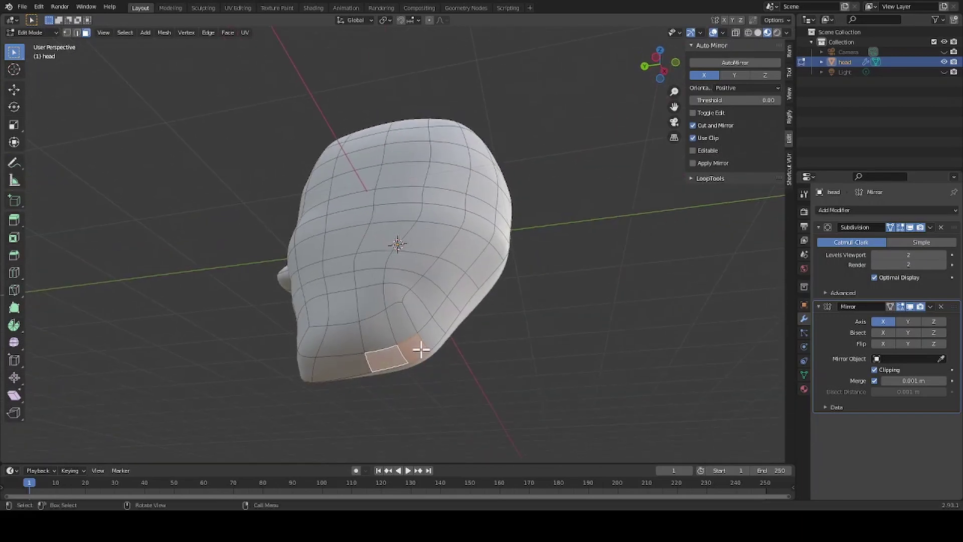
{"action": "left_click", "coordinate": [380, 339], "text": "shift"}
{"action": "left_click", "coordinate": [417, 329], "text": "shift"}
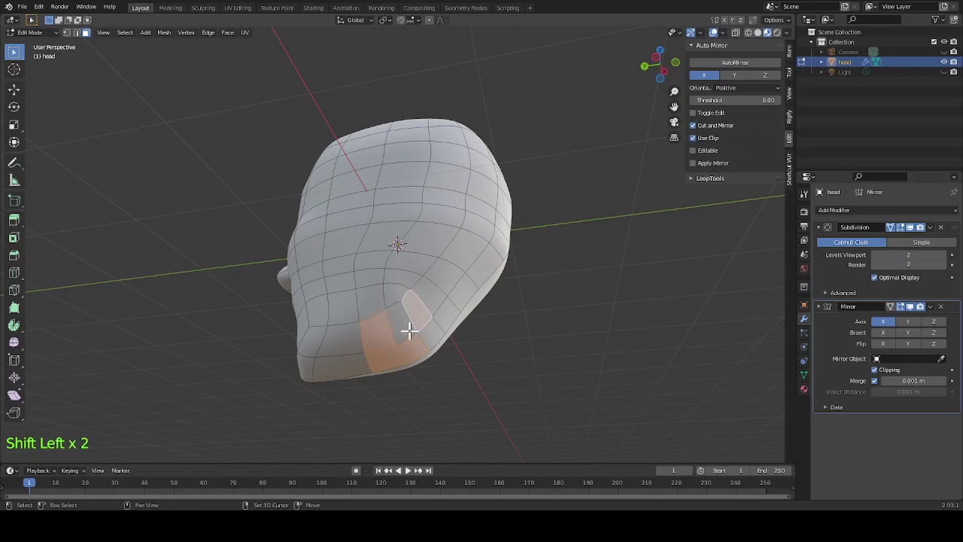
{"action": "left_click", "coordinate": [421, 317], "text": "shift"}
{"action": "left_click", "coordinate": [408, 327], "text": "shift"}
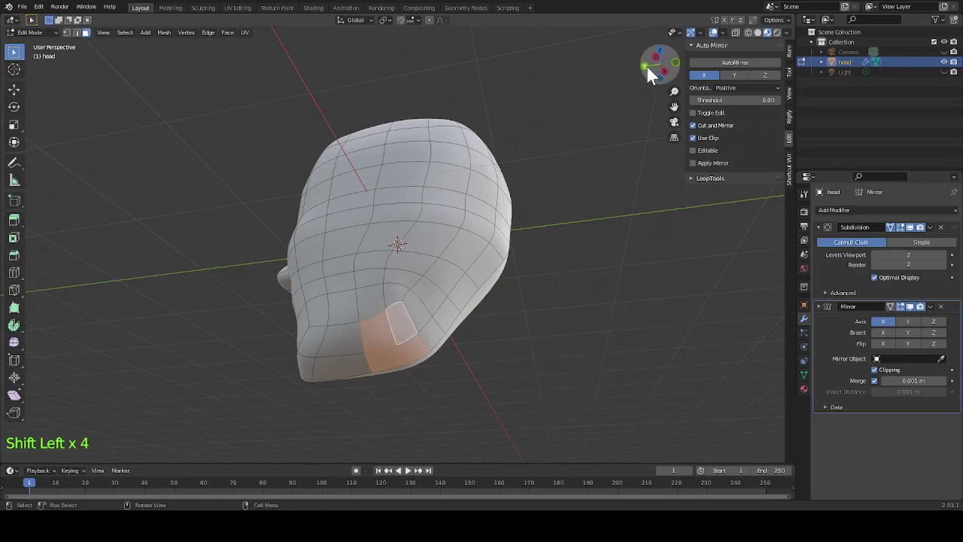
{"action": "left_click", "coordinate": [657, 57]}
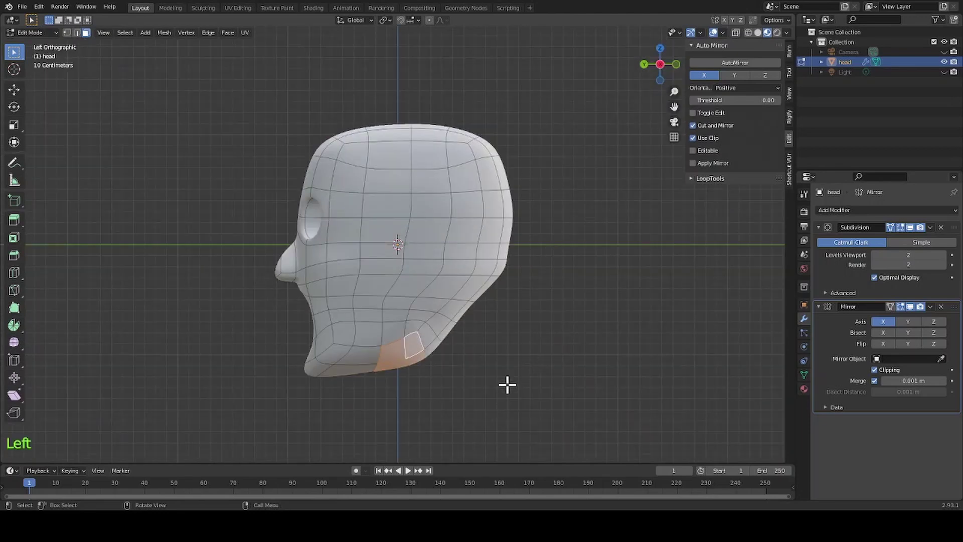
{"action": "key", "text": "e"}
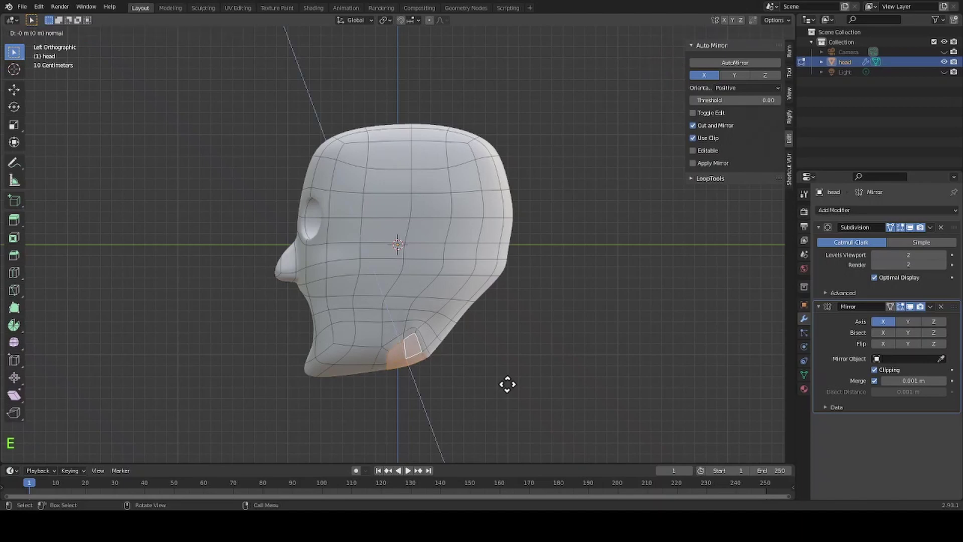
{"action": "left_click", "coordinate": [513, 436]}
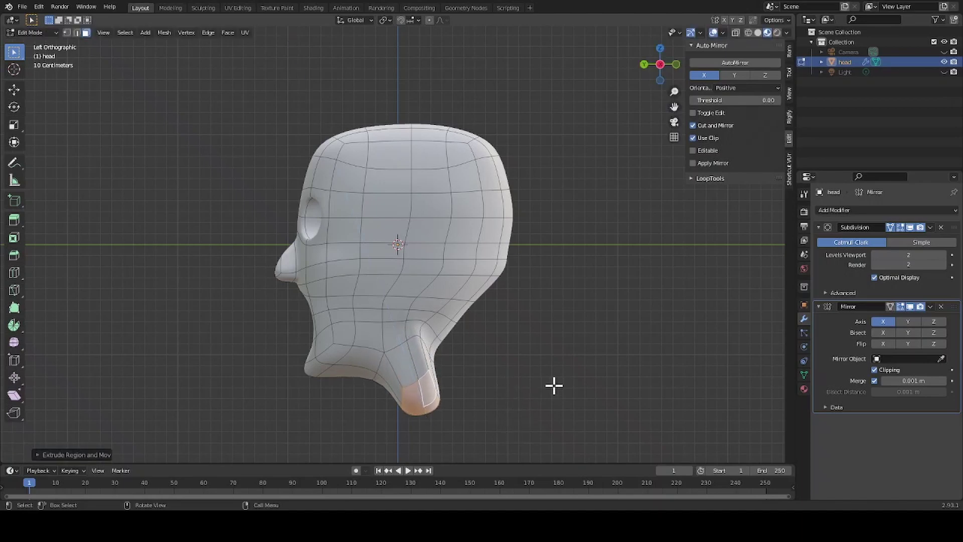
Scale the neck's bottom faces down along X to narrow the neck in face-on view.
{"action": "middle_click_drag", "start_coordinate": [570, 390], "coordinate": [361, 396]}
{"action": "middle_click_drag", "start_coordinate": [419, 394], "coordinate": [465, 390]}
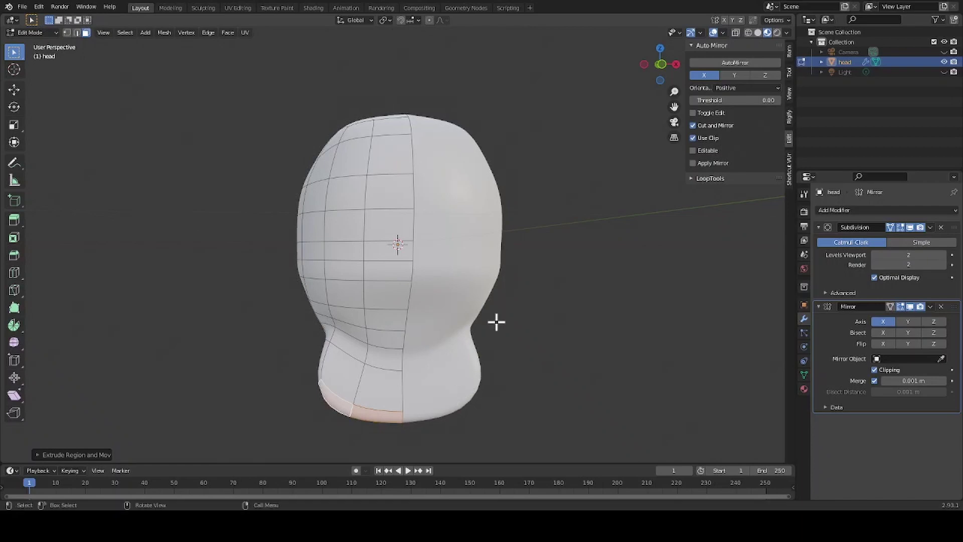
{"action": "left_click", "coordinate": [657, 61]}
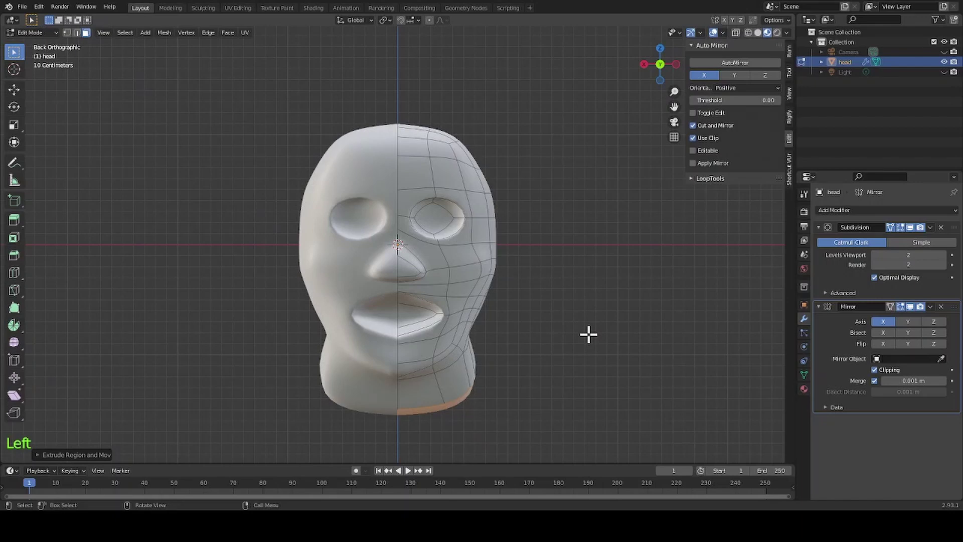
{"action": "key", "text": "s"}
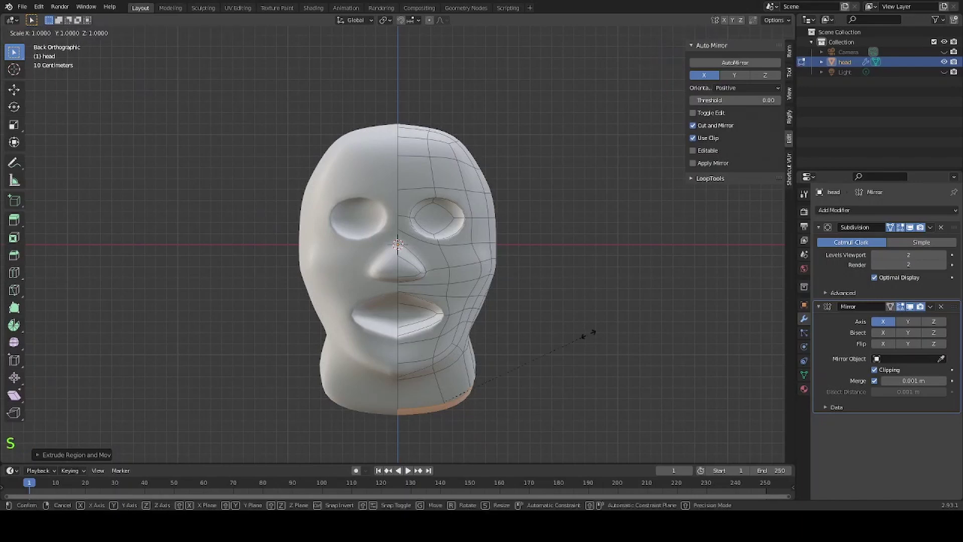
{"action": "key", "text": "x"}
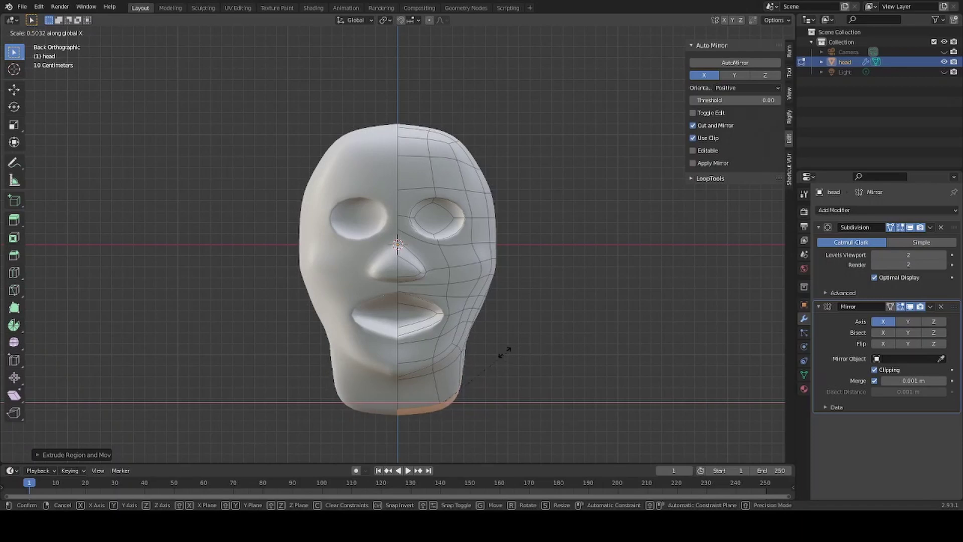
{"action": "left_click", "coordinate": [461, 381]}
Scale the neck's bottom faces up along Y to make the neck deeper in side view.
{"action": "middle_click_drag", "start_coordinate": [529, 385], "coordinate": [403, 397]}
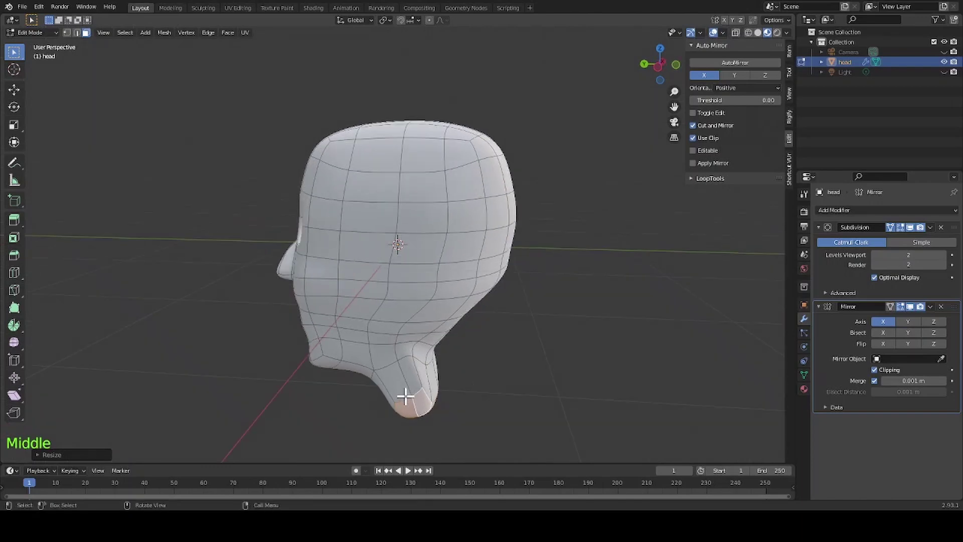
{"action": "left_click", "coordinate": [658, 66]}
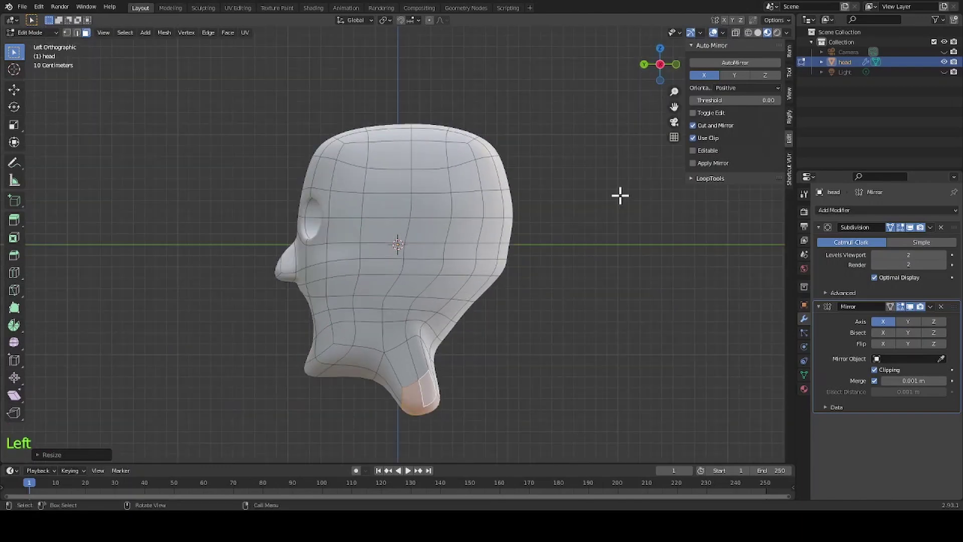
{"action": "key", "text": "s"}
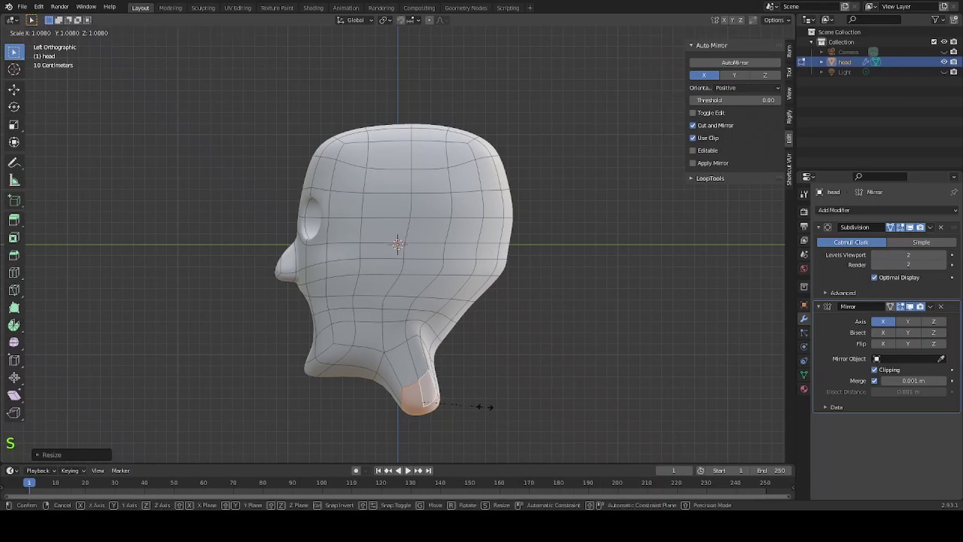
{"action": "key", "text": "y"}
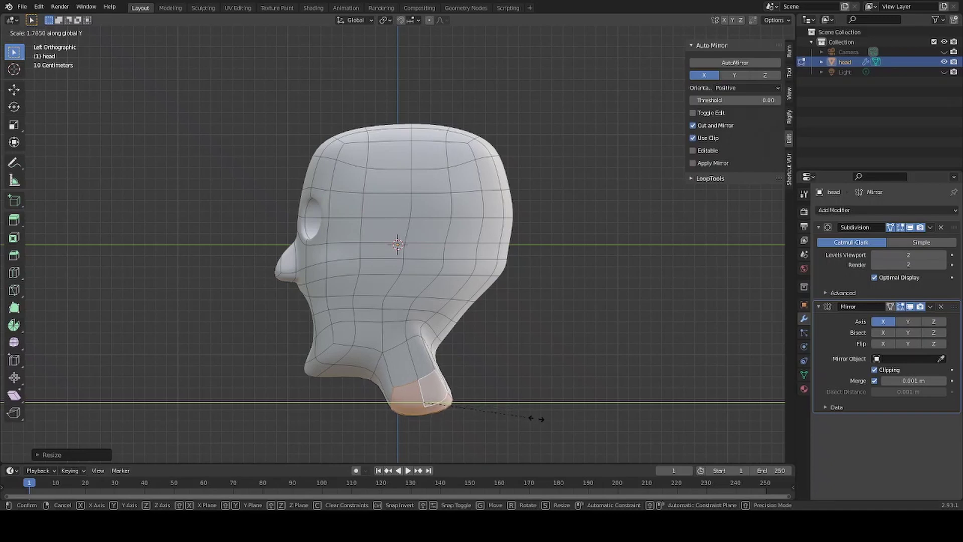
{"action": "left_click", "coordinate": [580, 429]}
Select the edges where the neck meets the jaw and scale them by about 4.98 along Y.
{"action": "middle_click_drag", "start_coordinate": [542, 354], "coordinate": [536, 360]}
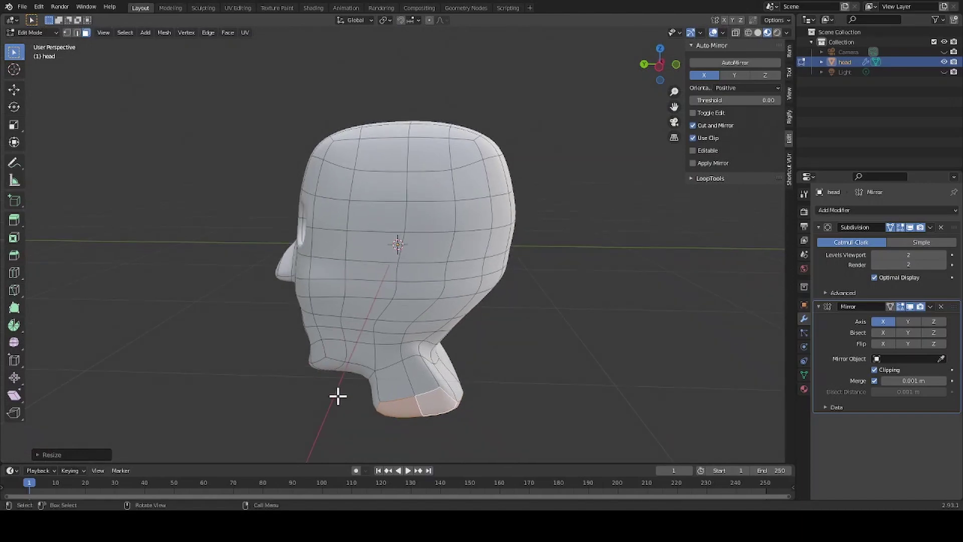
{"action": "key", "text": "2"}
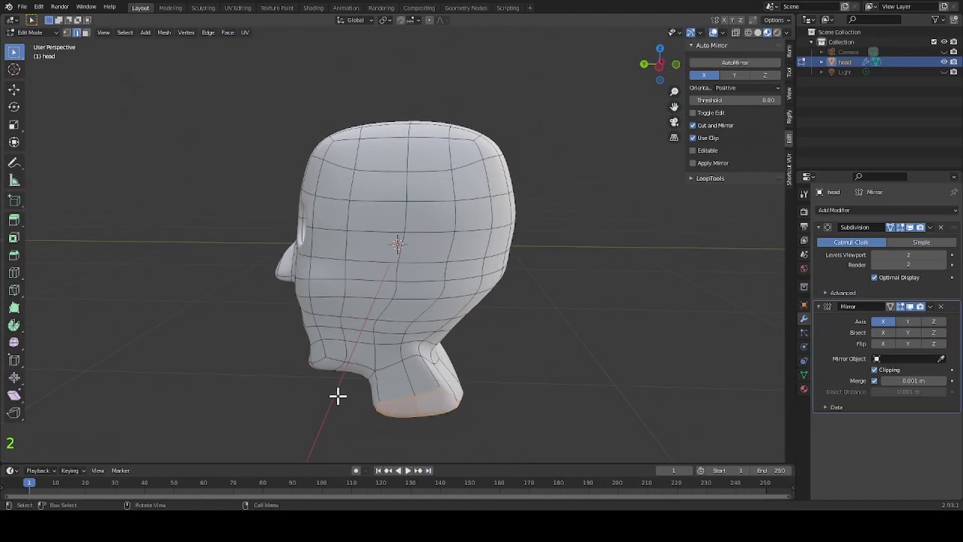
{"action": "left_click", "coordinate": [393, 365], "text": "alt"}
{"action": "left_click", "coordinate": [426, 354], "text": "shift"}
{"action": "middle_click_drag", "start_coordinate": [501, 411], "coordinate": [613, 331]}
{"action": "key", "text": "s"}
{"action": "left_click", "coordinate": [516, 372]}
{"action": "key", "text": "s"}
{"action": "key", "text": "y"}
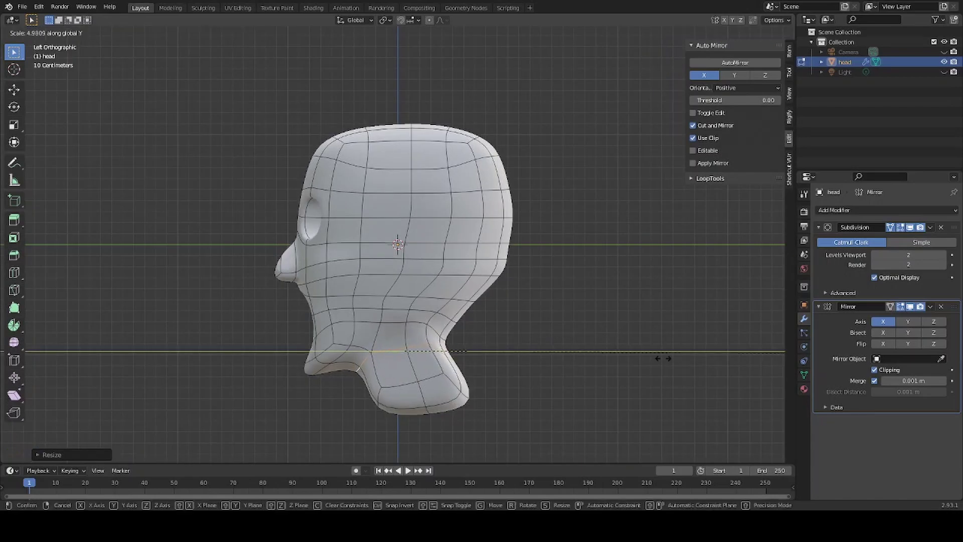
{"action": "left_click", "coordinate": [663, 358]}
Reposition the vertex at the back of the upper neck to refine the nape's outline in side view.
{"action": "middle_click_drag", "start_coordinate": [662, 358], "coordinate": [526, 336]}
{"action": "left_click", "coordinate": [67, 33]}
{"action": "left_click", "coordinate": [651, 75]}
{"action": "left_click", "coordinate": [477, 342]}
{"action": "key", "text": "g"}
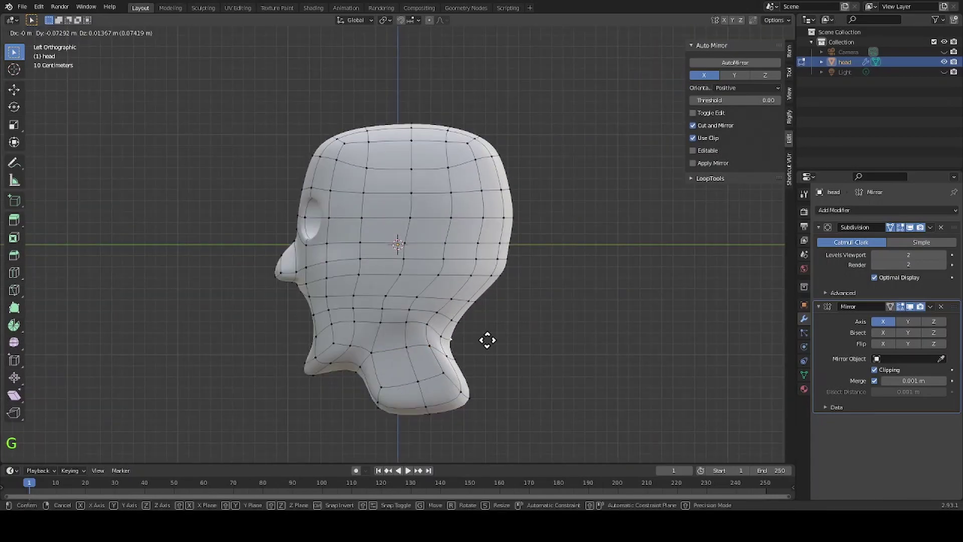
{"action": "left_click", "coordinate": [456, 335]}
{"action": "middle_click_drag", "start_coordinate": [456, 336], "coordinate": [339, 365]}
{"action": "left_click", "coordinate": [340, 365]}
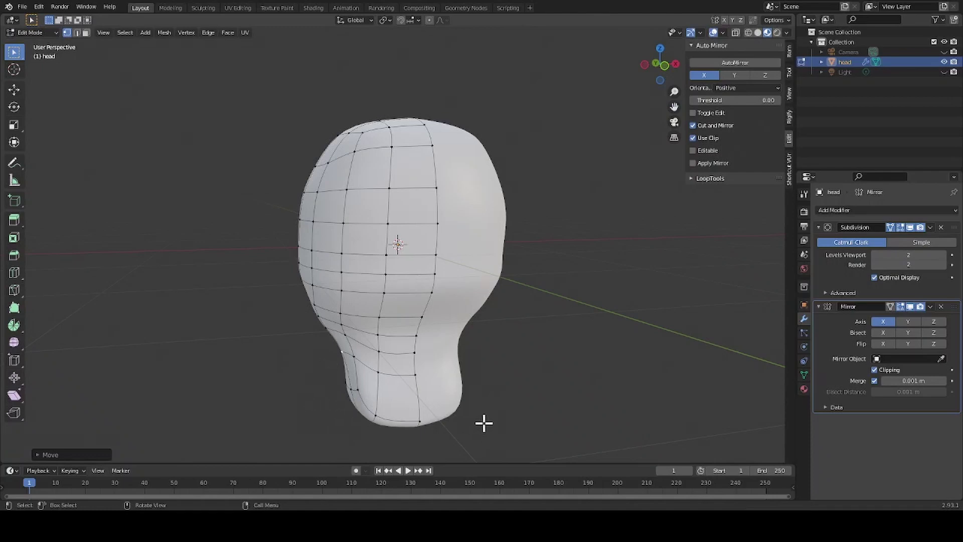
Extrude the neck's bottom faces about 0.43 m downward and shift the new end toward the front.
{"action": "middle_click_drag", "start_coordinate": [483, 423], "coordinate": [528, 348]}
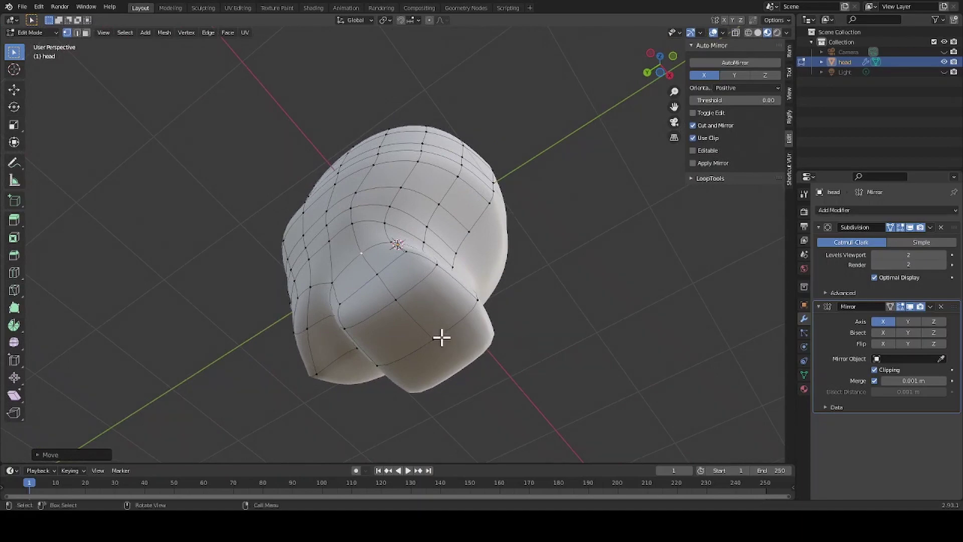
{"action": "key", "text": "3"}
{"action": "left_click", "coordinate": [385, 339]}
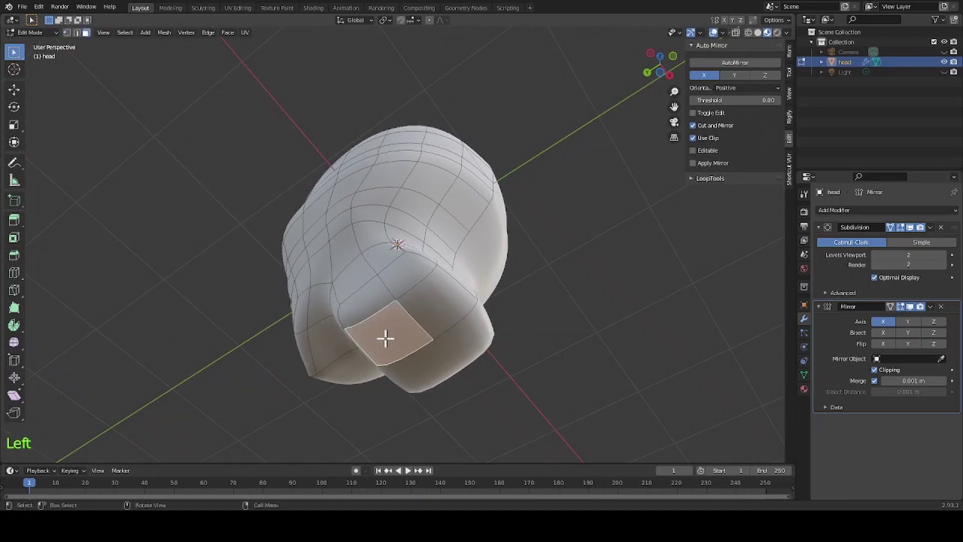
{"action": "left_click", "coordinate": [429, 317], "text": "shift"}
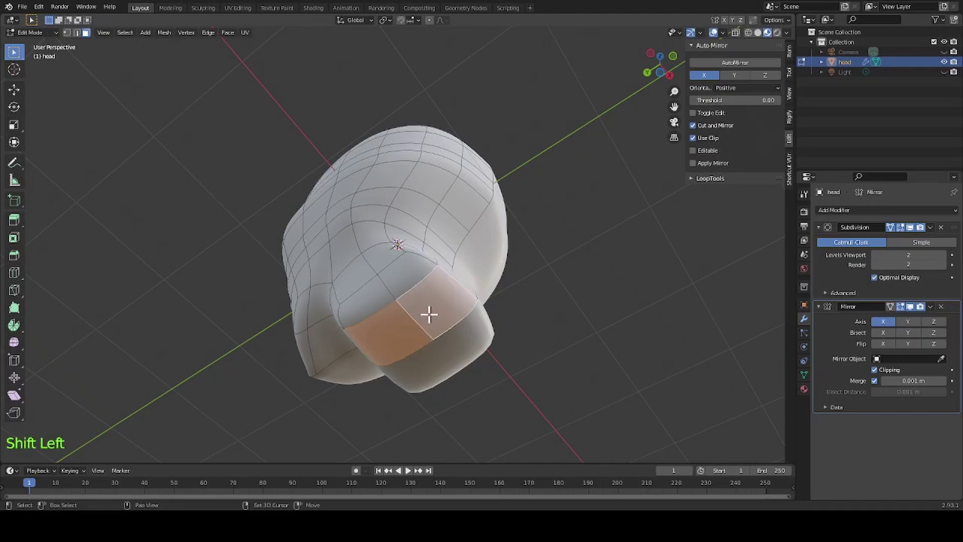
{"action": "left_click", "coordinate": [650, 54]}
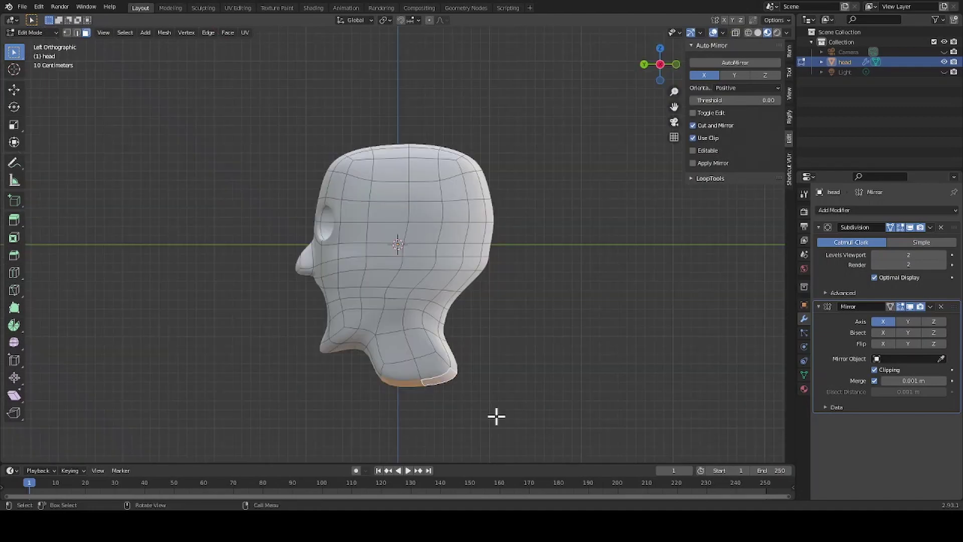
{"action": "key", "text": "e"}
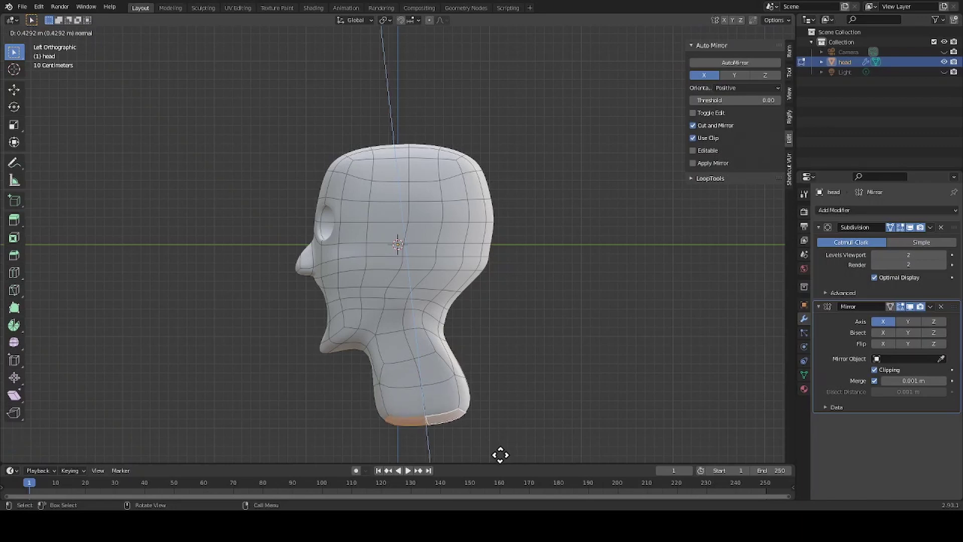
{"action": "left_click", "coordinate": [500, 455]}
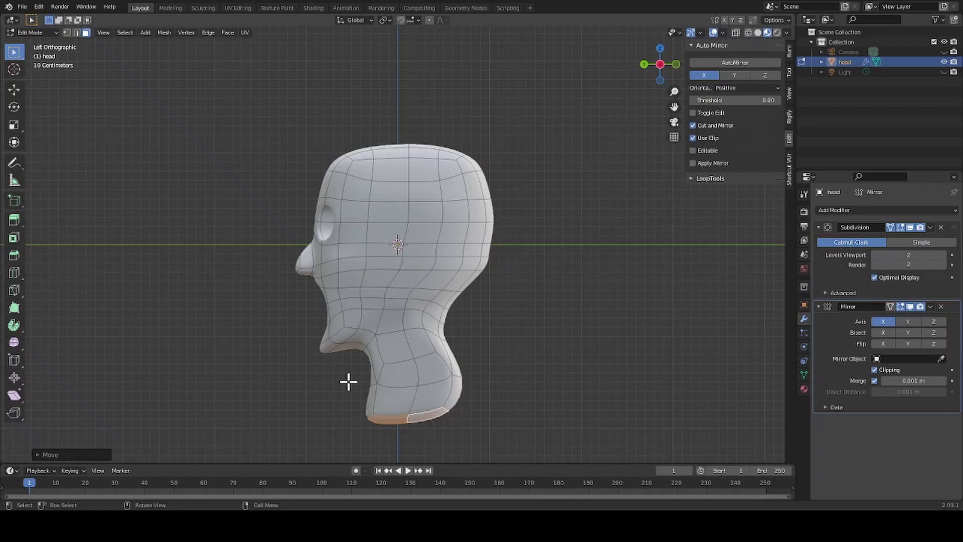
Move the faces along the back of the neck forward about 0.07 m and rotate the selected neck faces to refine its slant.
{"action": "left_click", "coordinate": [481, 348]}
{"action": "left_click_drag", "start_coordinate": [482, 338], "coordinate": [404, 426]}
{"action": "key", "text": "g"}
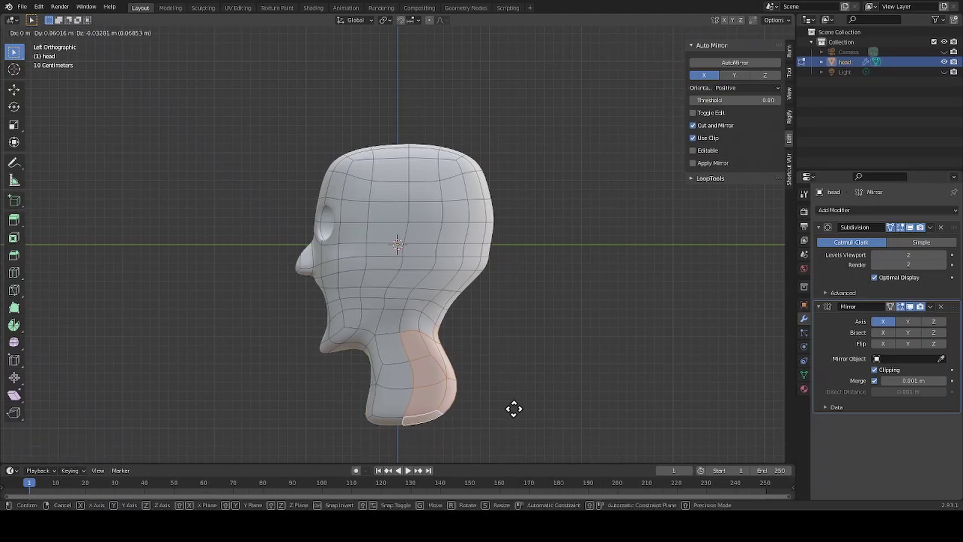
{"action": "left_click", "coordinate": [515, 407]}
{"action": "key", "text": "r"}
{"action": "left_click", "coordinate": [552, 386]}
{"action": "scroll", "coordinate": [529, 384], "scroll_direction": "down", "scroll_amount": 2}
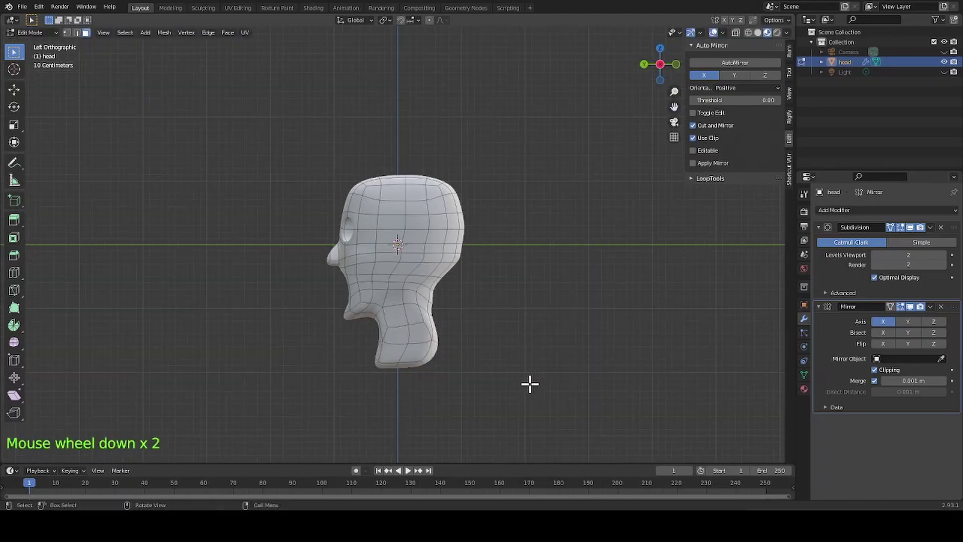
{"action": "scroll", "coordinate": [520, 384], "scroll_direction": "up", "scroll_amount": 1}
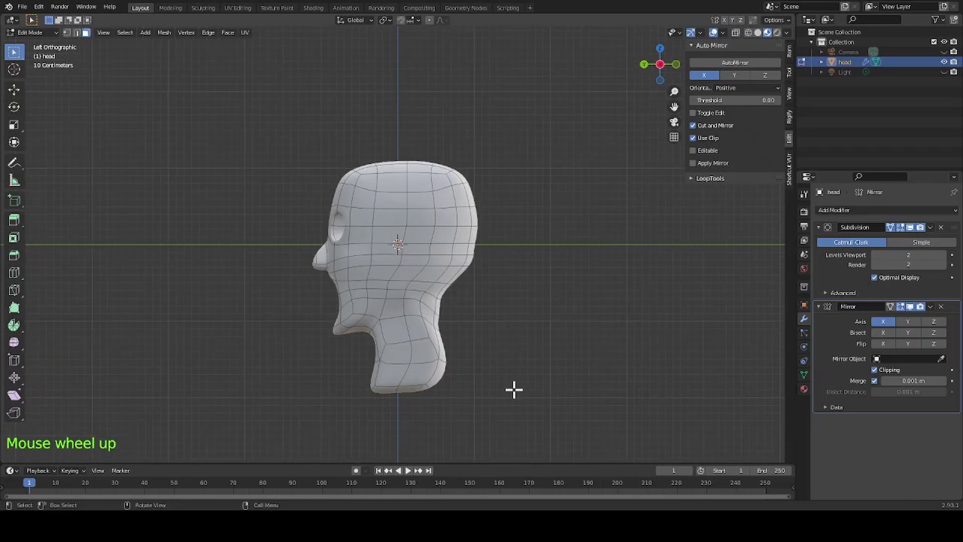
Move the vertices at the back of the neck's lower end toward the rear to flare the nape outward.
{"action": "middle_click_drag", "start_coordinate": [514, 389], "coordinate": [514, 369]}
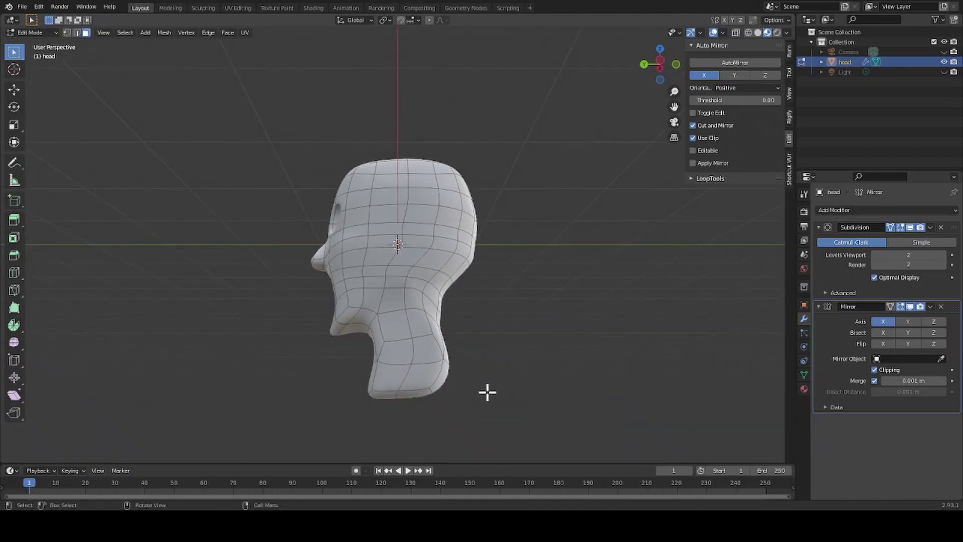
{"action": "key", "text": "1"}
{"action": "left_click", "coordinate": [429, 388]}
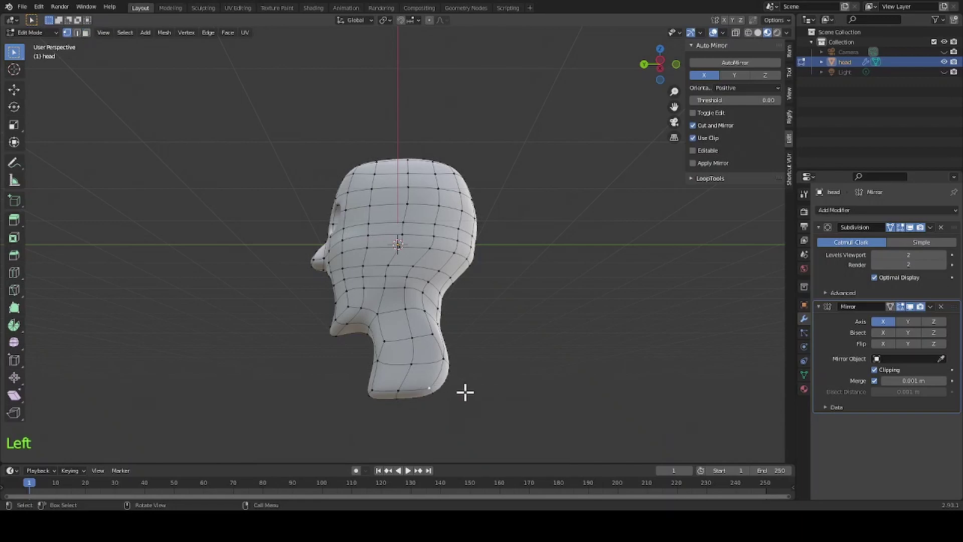
{"action": "key", "text": "g"}
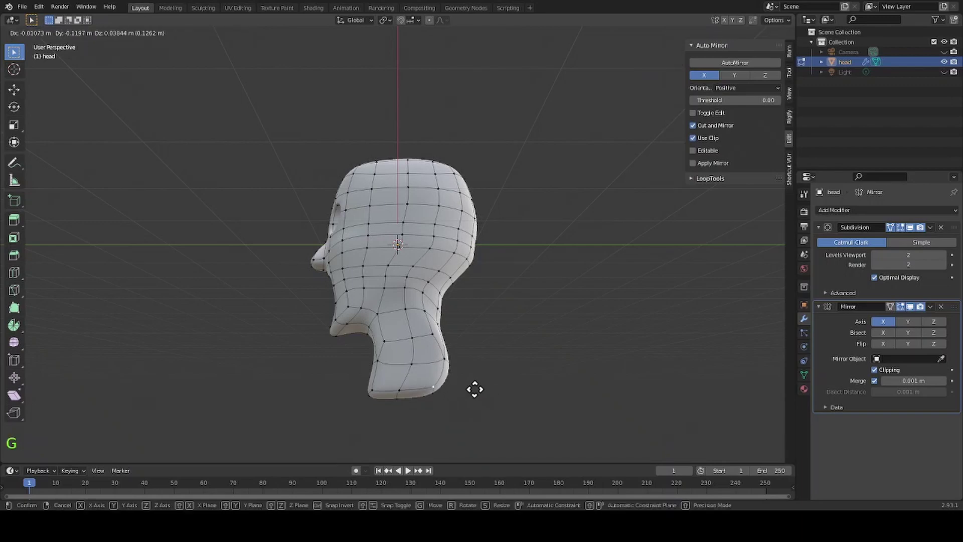
{"action": "left_click", "coordinate": [478, 390]}
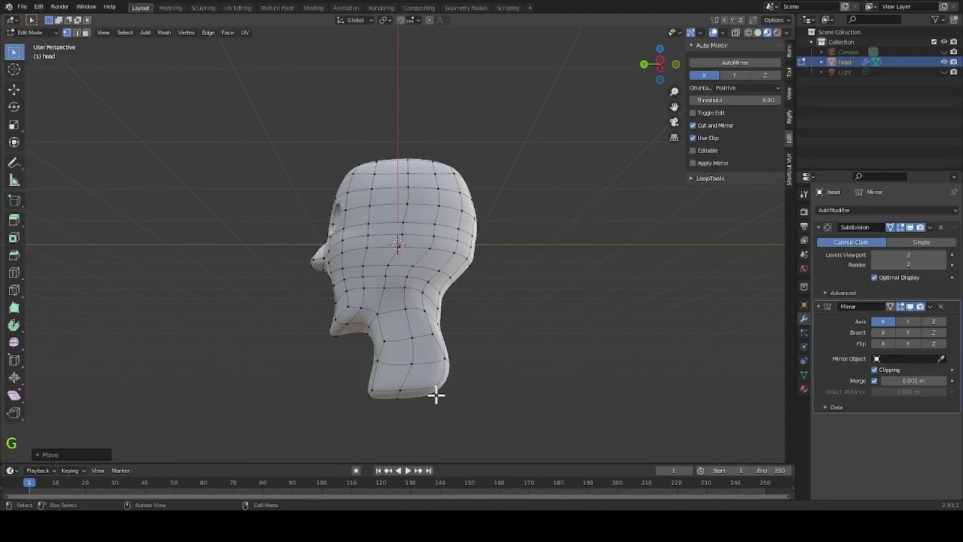
{"action": "left_click", "coordinate": [444, 406]}
Delete the faces closing the neck's bottom end to leave it open.
{"action": "key", "text": "3"}
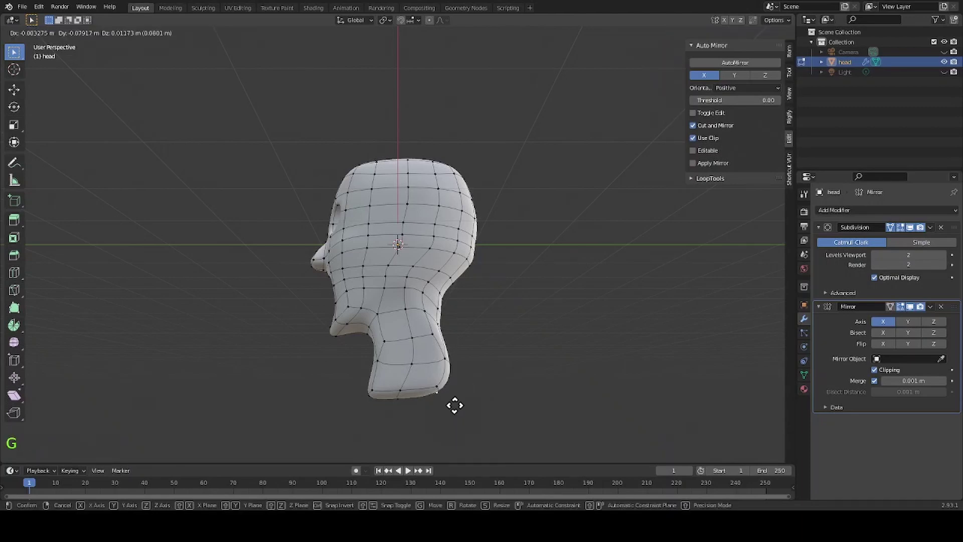
{"action": "middle_click_drag", "start_coordinate": [453, 405], "coordinate": [567, 366]}
{"action": "key", "text": "Delete"}
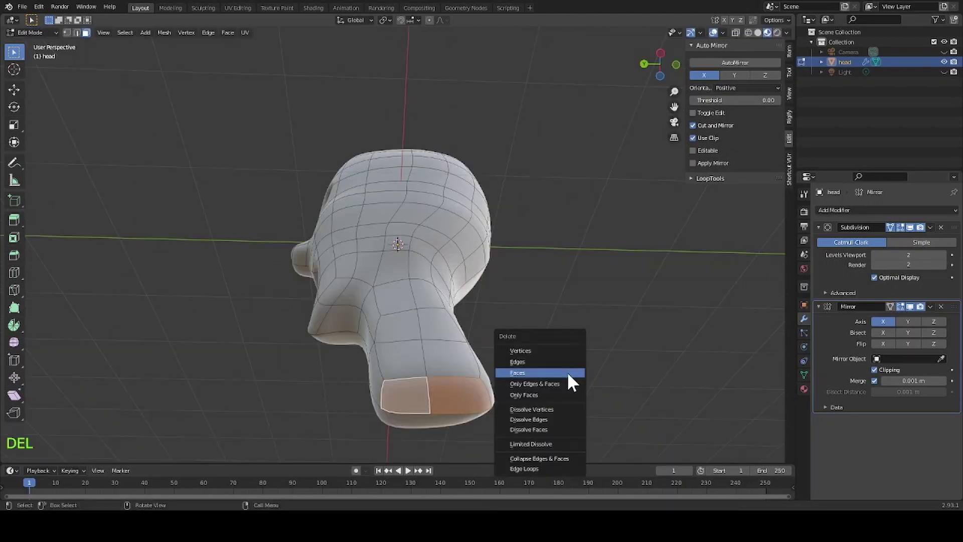
{"action": "left_click", "coordinate": [550, 396]}
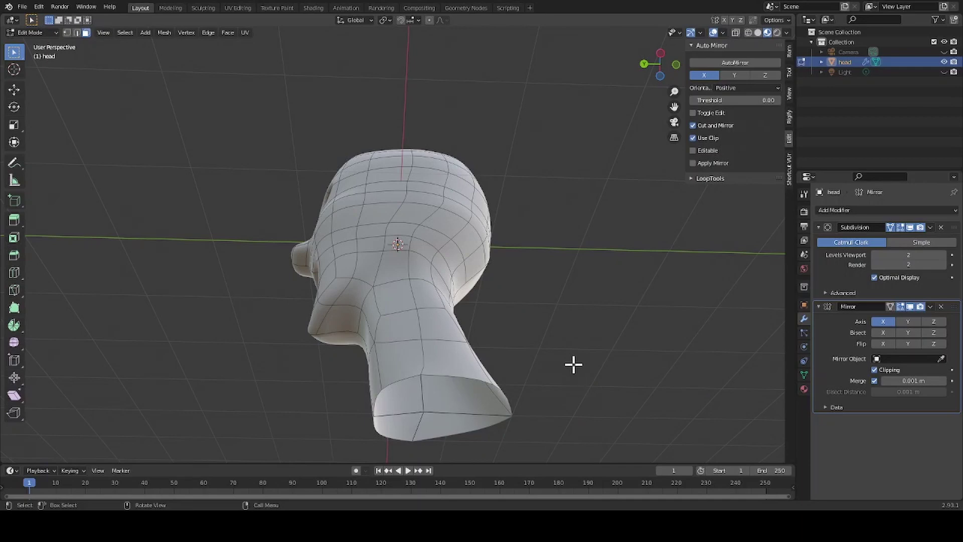
Extrude the open edge loop at the neck's bottom about 0.2 m downward and scale the new loop by about 1.52.
{"action": "mouse_move", "coordinate": [573, 364]}
{"action": "middle_mouse_down"}
{"action": "mouse_move", "coordinate": [544, 382]}
{"action": "mouse_move", "coordinate": [453, 397]}
{"action": "mouse_move", "coordinate": [338, 397]}
{"action": "mouse_move", "coordinate": [339, 365]}
{"action": "mouse_move", "coordinate": [571, 367]}
{"action": "middle_mouse_up"}
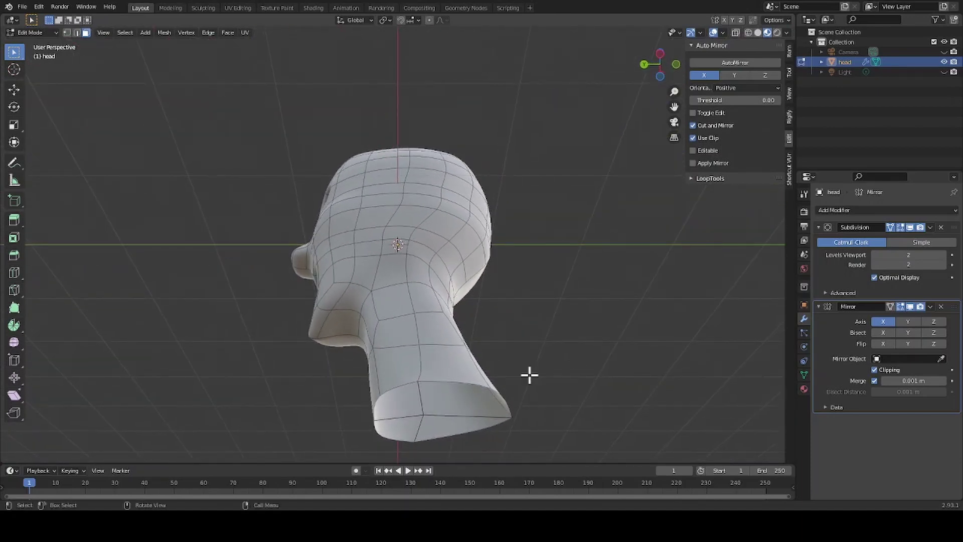
{"action": "left_click", "coordinate": [444, 380]}
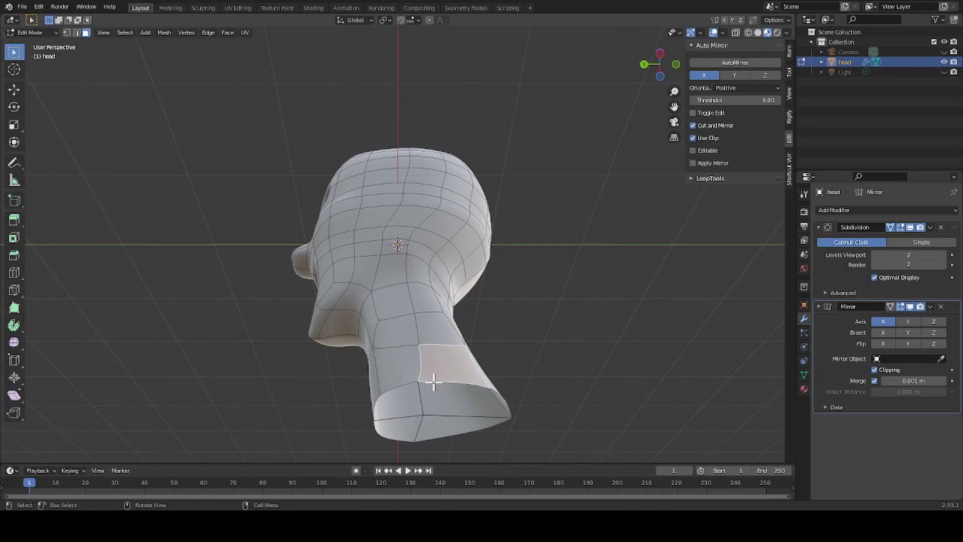
{"action": "key", "text": "2"}
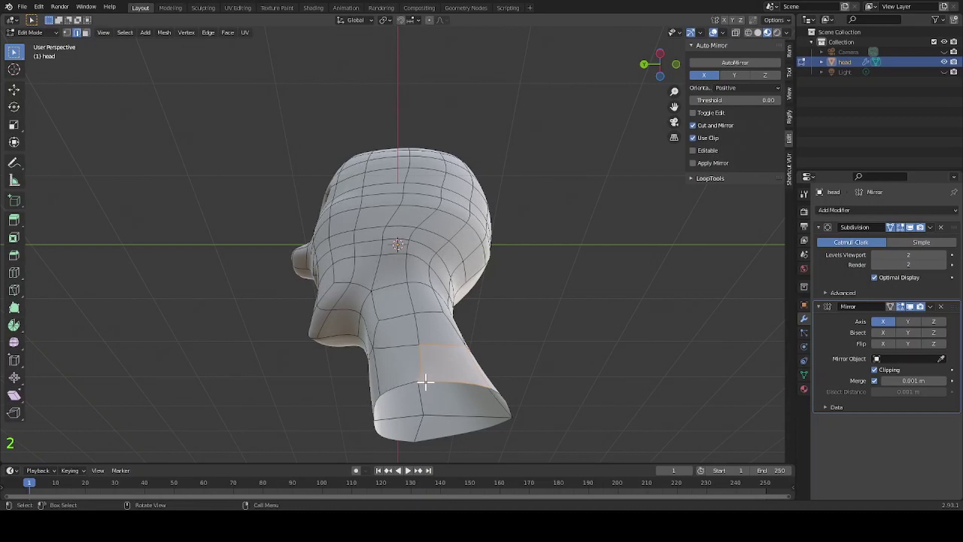
{"action": "left_click", "coordinate": [426, 382]}
{"action": "left_click", "coordinate": [425, 382], "text": "alt"}
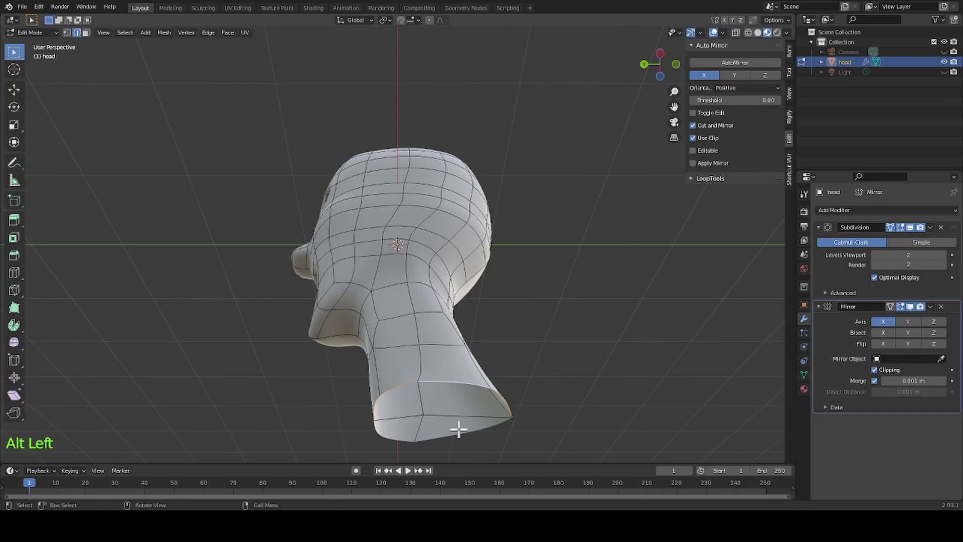
{"action": "left_click", "coordinate": [659, 53]}
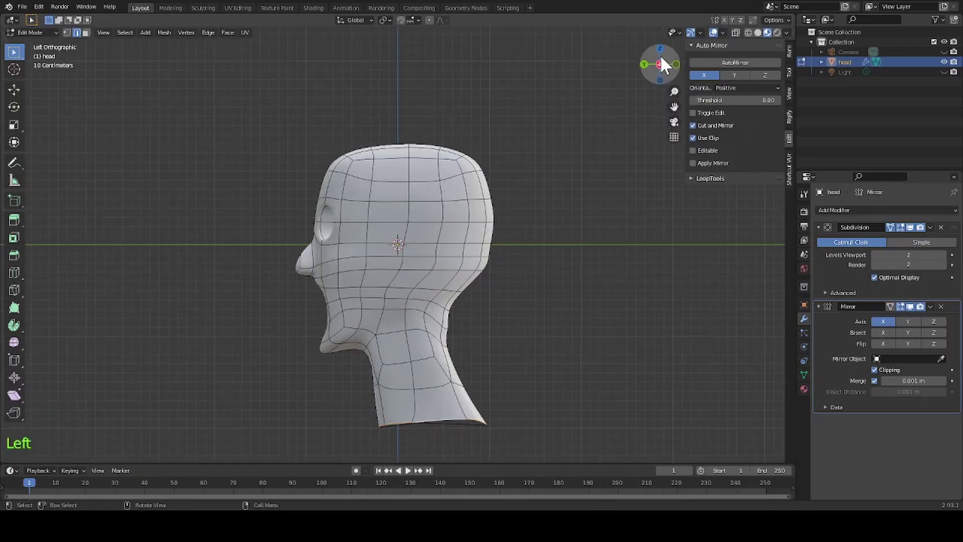
{"action": "scroll", "coordinate": [576, 259], "scroll_direction": "down", "scroll_amount": 2}
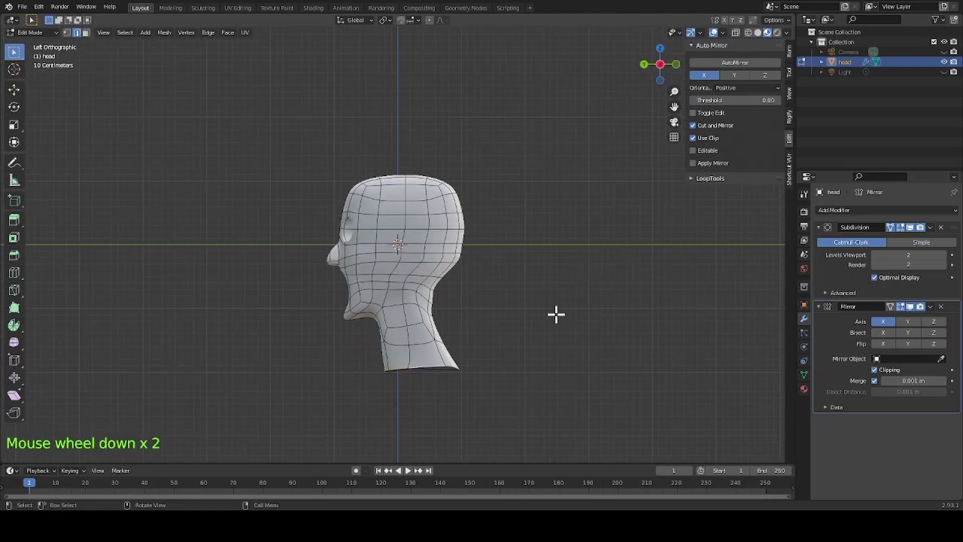
{"action": "key", "text": "e"}
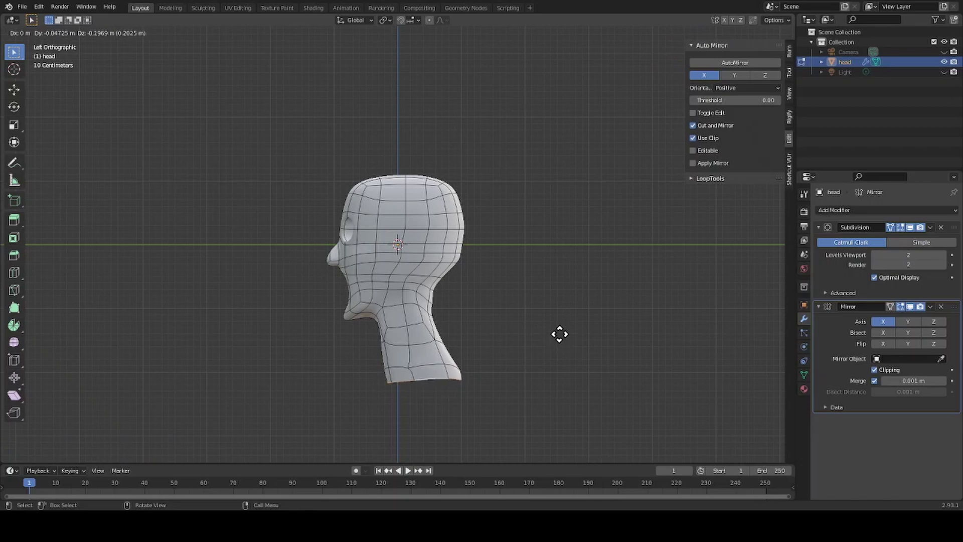
{"action": "left_click", "coordinate": [558, 334]}
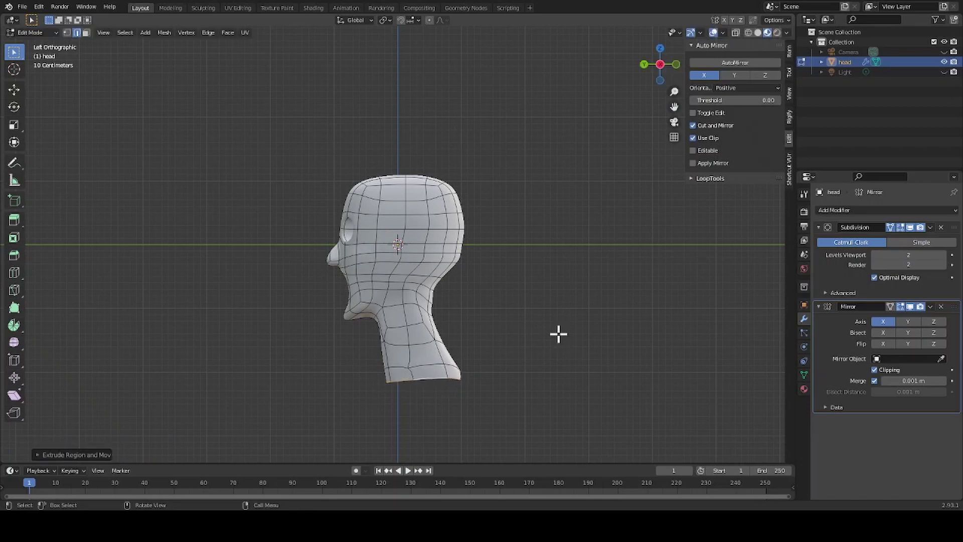
{"action": "key", "text": "s"}
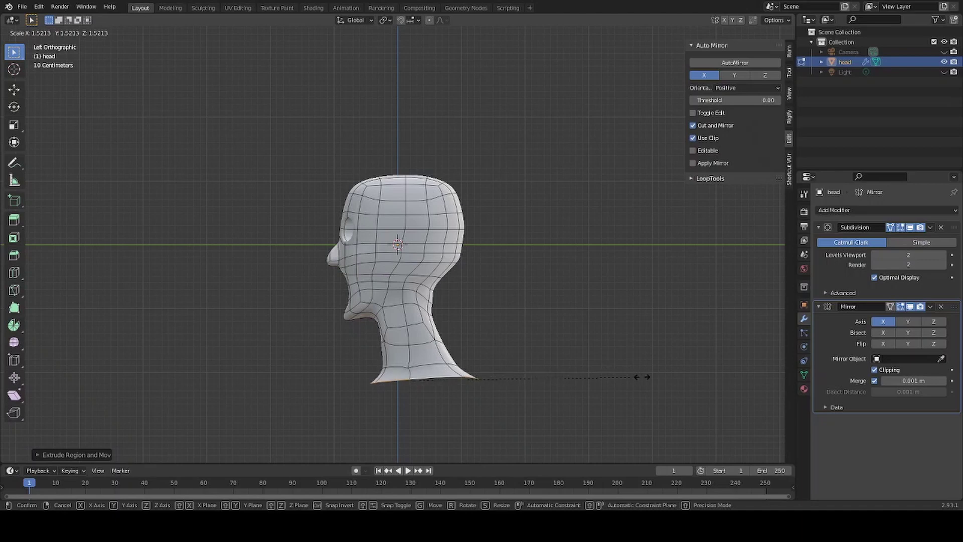
{"action": "left_click", "coordinate": [642, 377]}
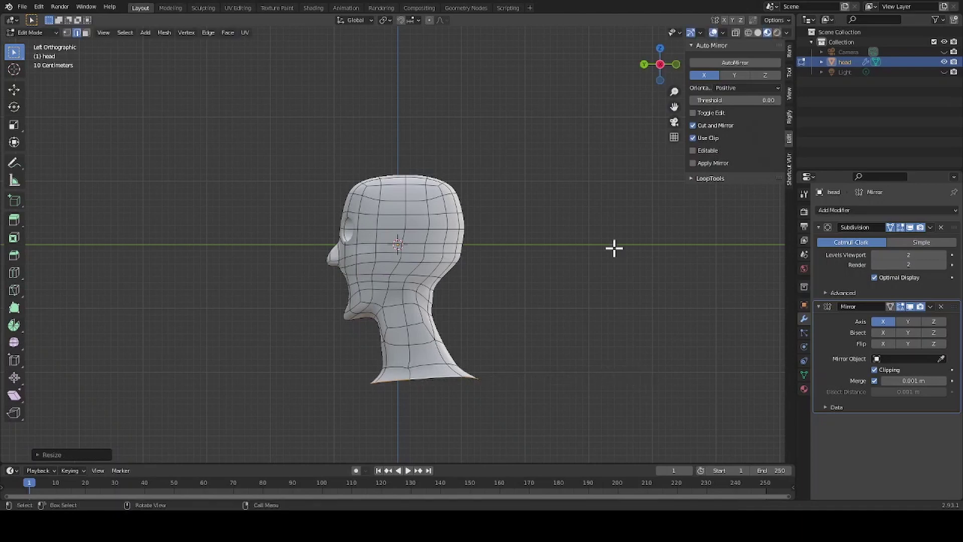
Extrude the neck's bottom edge loop further downward in front view and widen it along X to start the shoulders.
{"action": "left_click", "coordinate": [660, 64]}
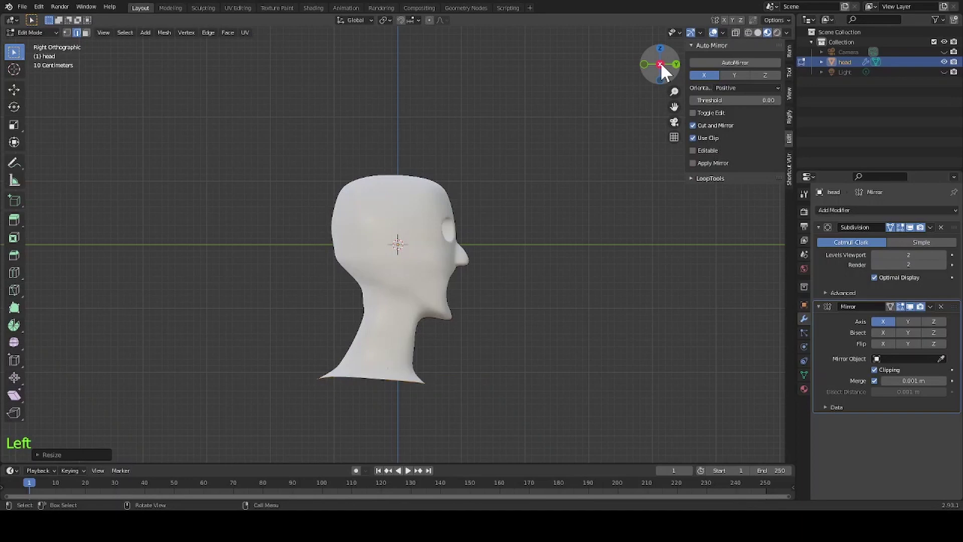
{"action": "left_click", "coordinate": [677, 62]}
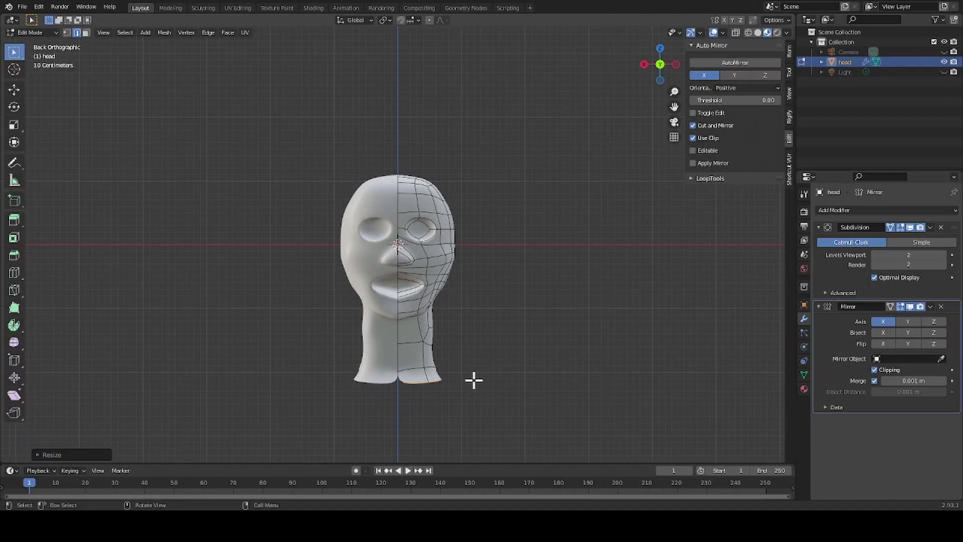
{"action": "key", "text": "e"}
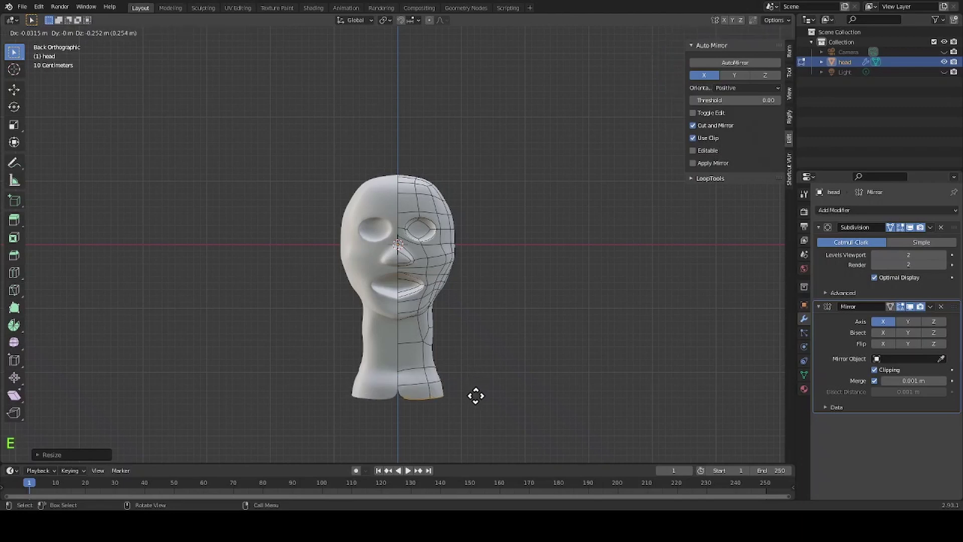
{"action": "left_click", "coordinate": [477, 392]}
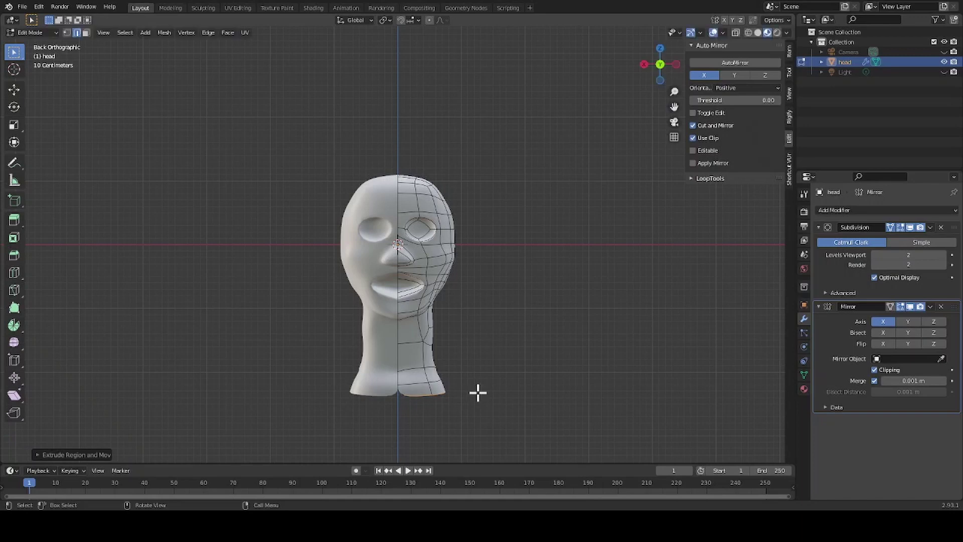
{"action": "key", "text": "s"}
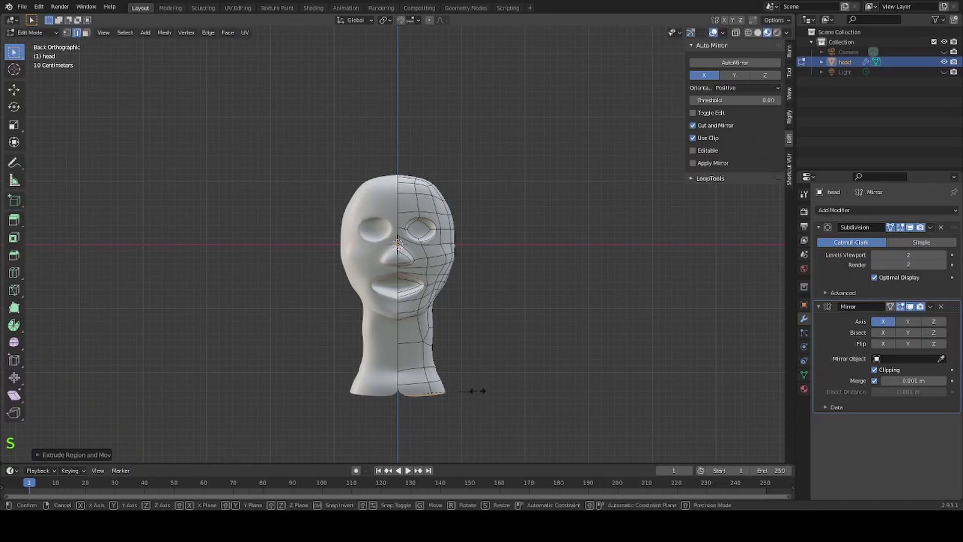
{"action": "key", "text": "x"}
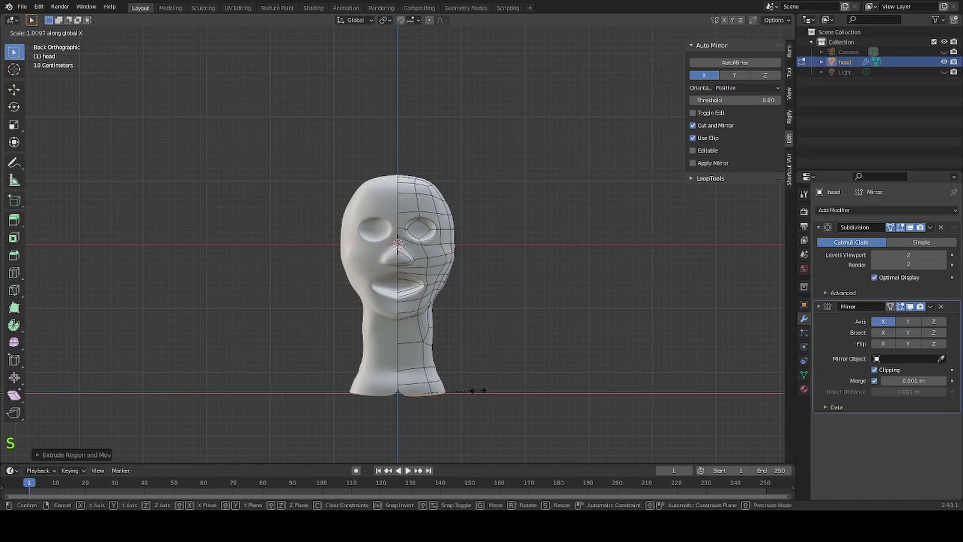
{"action": "left_click", "coordinate": [577, 415]}
{"action": "middle_click_drag", "start_coordinate": [576, 415], "coordinate": [359, 323]}
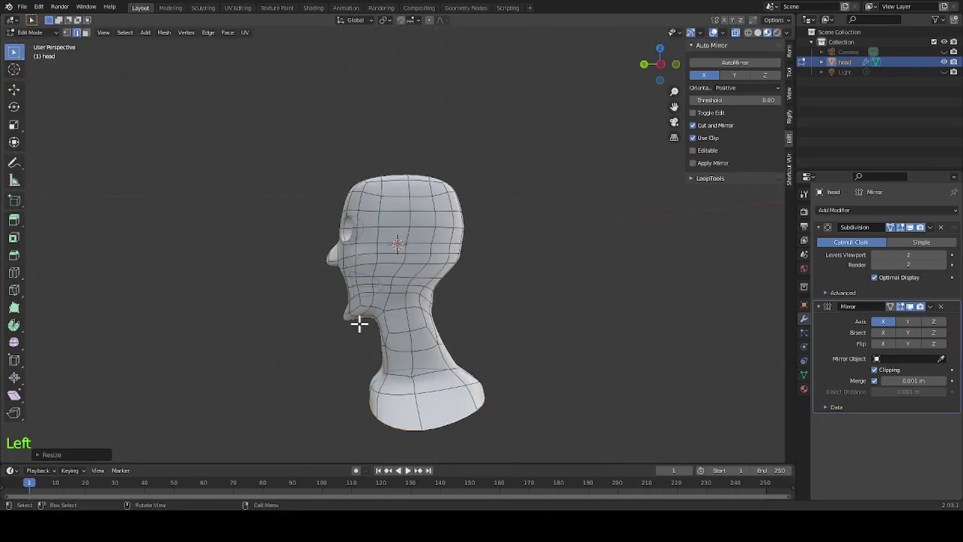
{"action": "left_click_drag", "start_coordinate": [362, 325], "coordinate": [475, 361]}
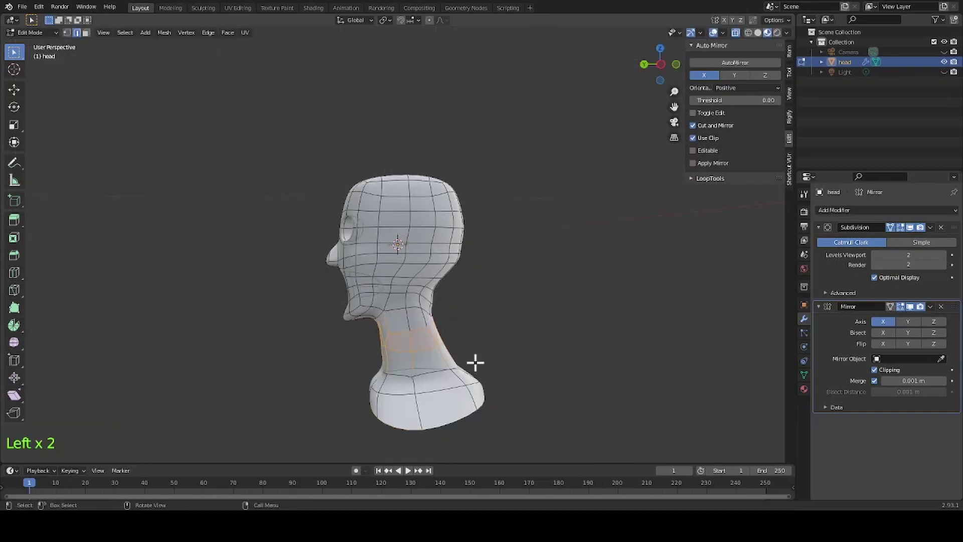
{"action": "middle_click_drag", "start_coordinate": [522, 349], "coordinate": [397, 348]}
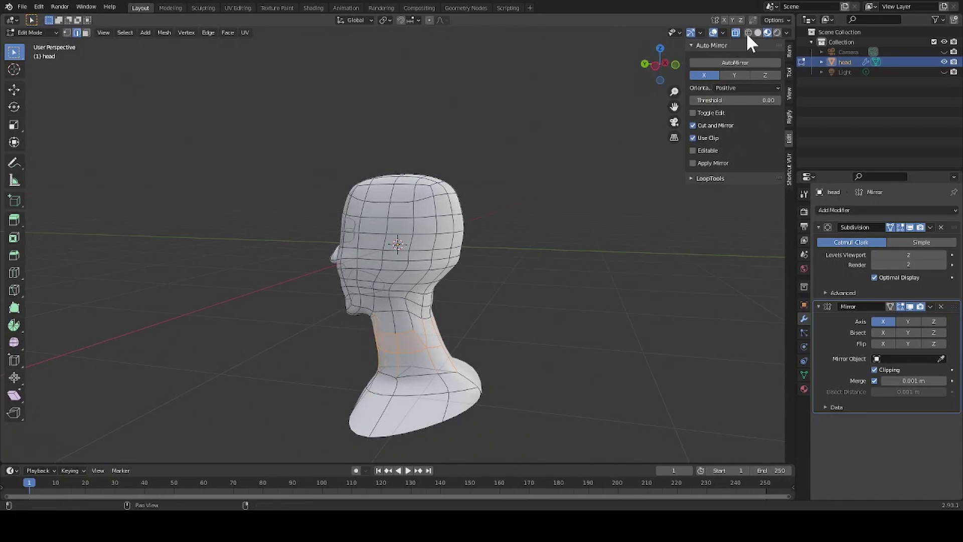
Select the two vertex rings around the middle of the neck in side view and spread them apart by scaling along Z.
{"action": "left_click", "coordinate": [655, 65]}
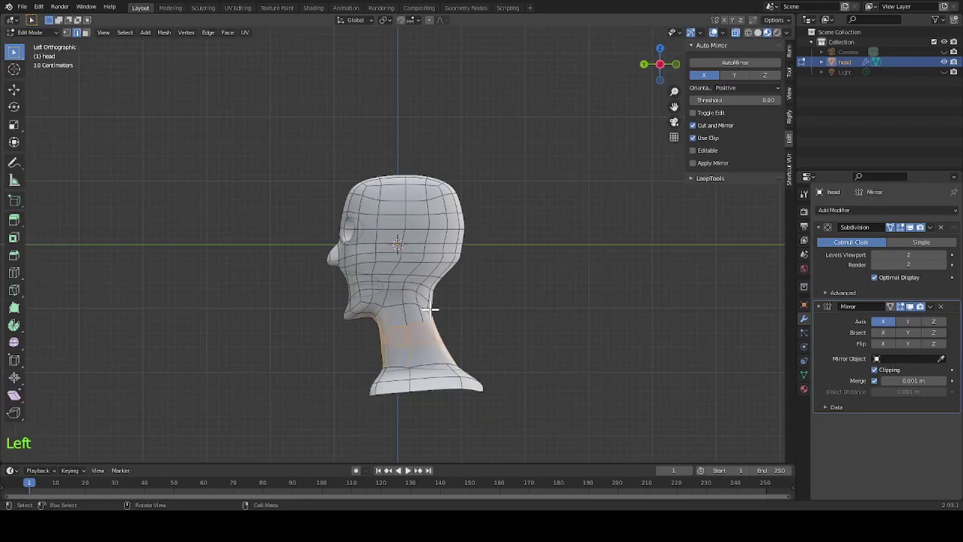
{"action": "left_click", "coordinate": [345, 355]}
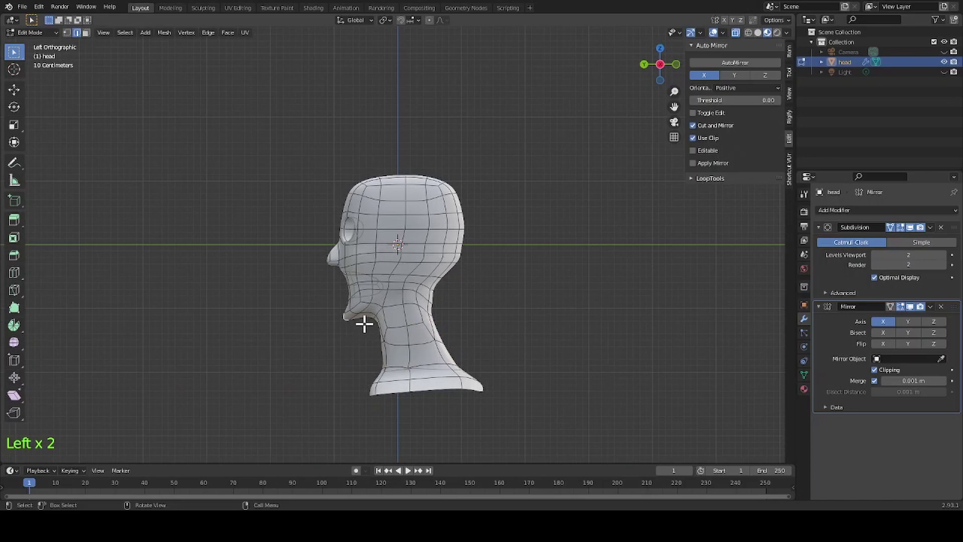
{"action": "left_click", "coordinate": [364, 333]}
{"action": "left_click", "coordinate": [318, 349]}
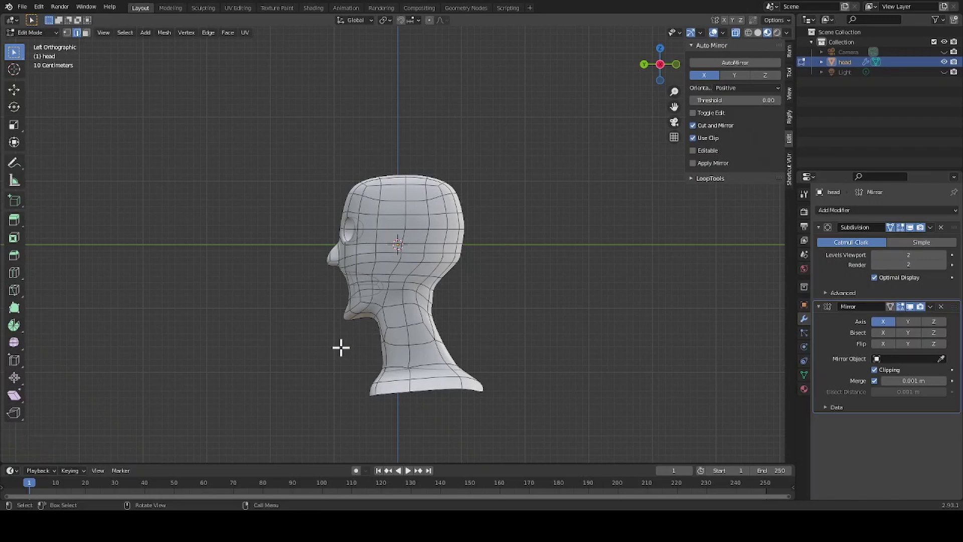
{"action": "key", "text": "1"}
{"action": "left_click_drag", "start_coordinate": [349, 359], "coordinate": [478, 320]}
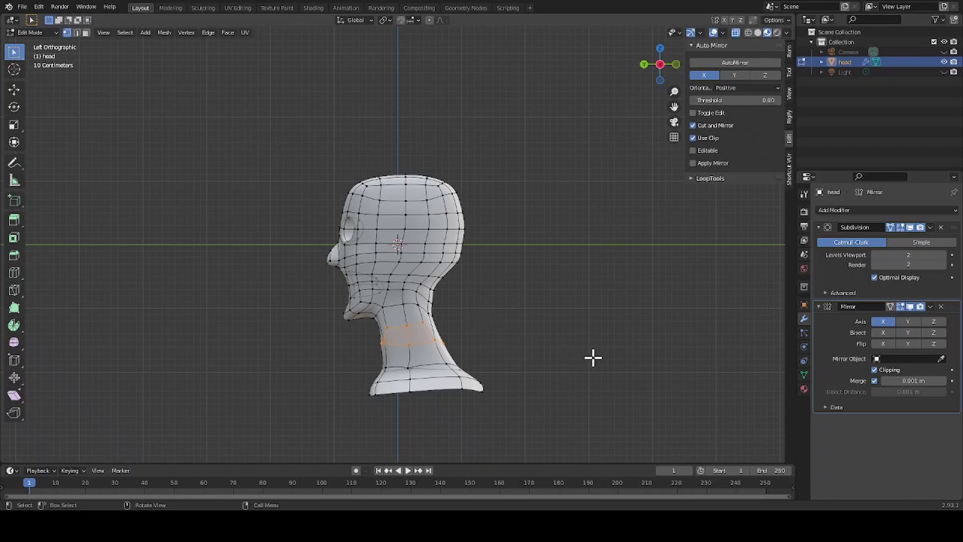
{"action": "key", "text": "s"}
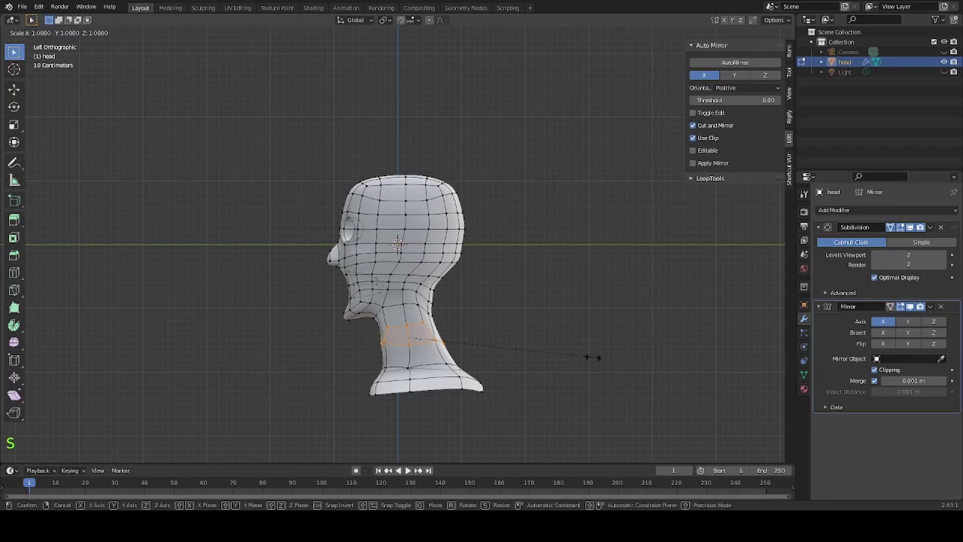
{"action": "key", "text": "z"}
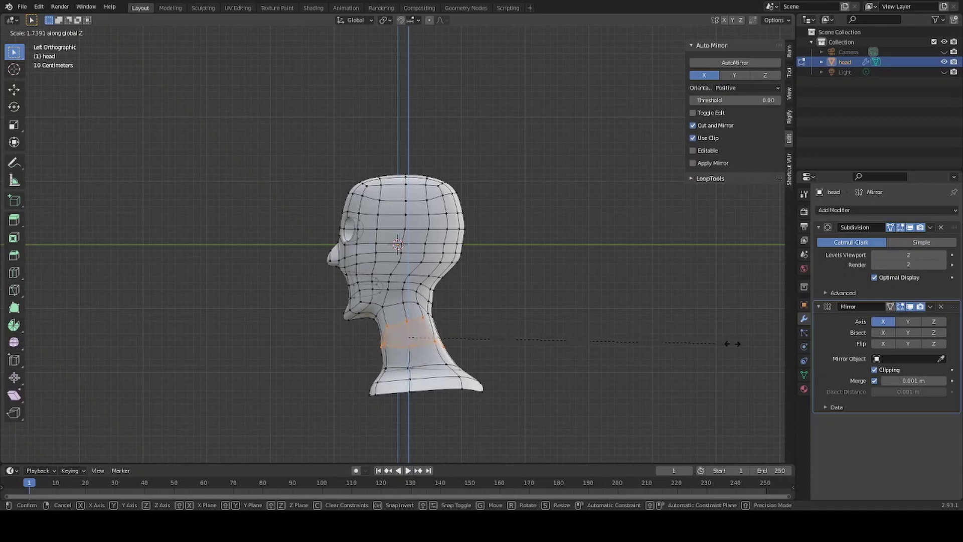
{"action": "left_click", "coordinate": [697, 344]}
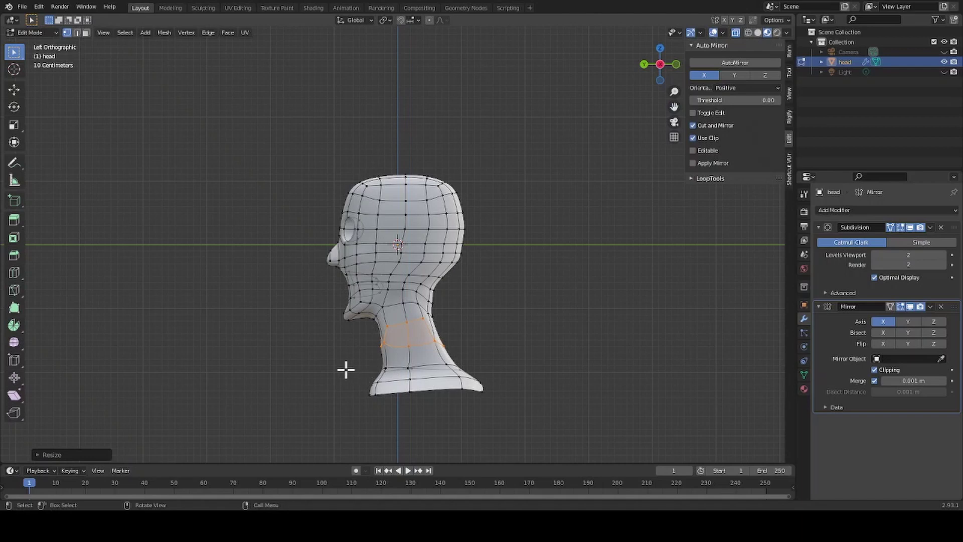
Select the shoulder base rings at the neck's lower end in side view and move them up about 0.23 m.
{"action": "left_click_drag", "start_coordinate": [335, 353], "coordinate": [539, 421]}
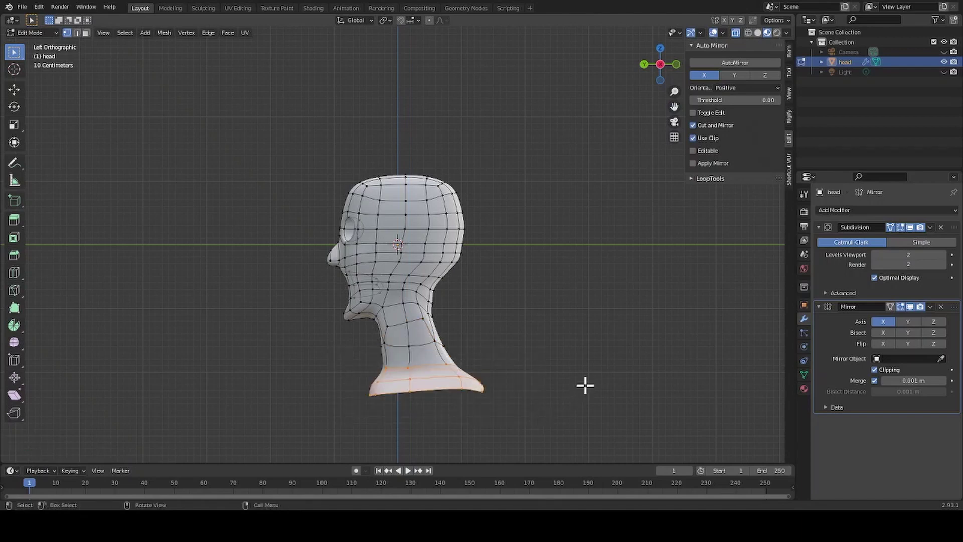
{"action": "key", "text": "g"}
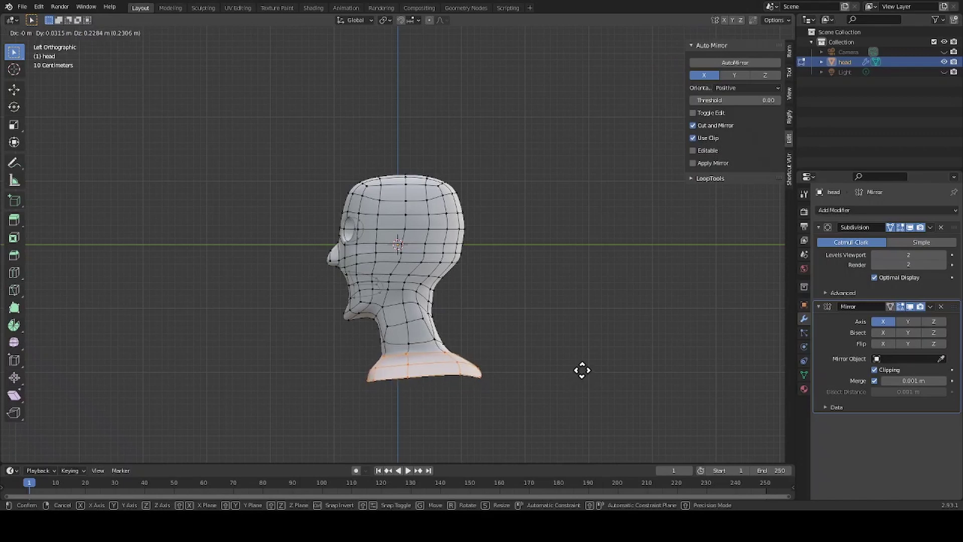
{"action": "left_click", "coordinate": [581, 371]}
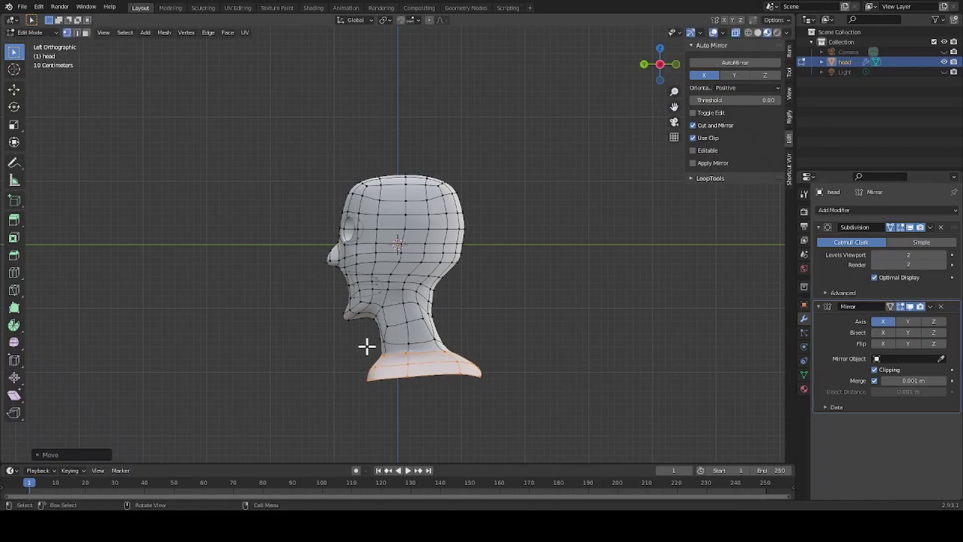
Select the shoulder base together with the neck ring above it and move them about 0.1 m up and towards the face.
{"action": "mouse_move", "coordinate": [350, 345]}
{"action": "left_mouse_down"}
{"action": "mouse_move", "coordinate": [460, 339]}
{"action": "mouse_move", "coordinate": [353, 347]}
{"action": "left_mouse_up"}
{"action": "left_click", "coordinate": [488, 340]}
{"action": "left_click", "coordinate": [473, 346]}
{"action": "left_click_drag", "start_coordinate": [556, 400], "coordinate": [353, 337]}
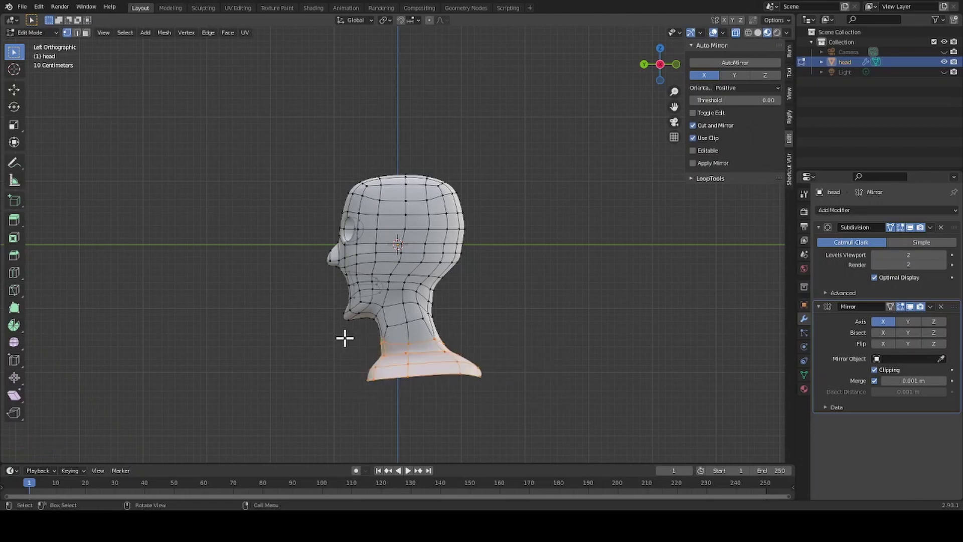
{"action": "key", "text": "g"}
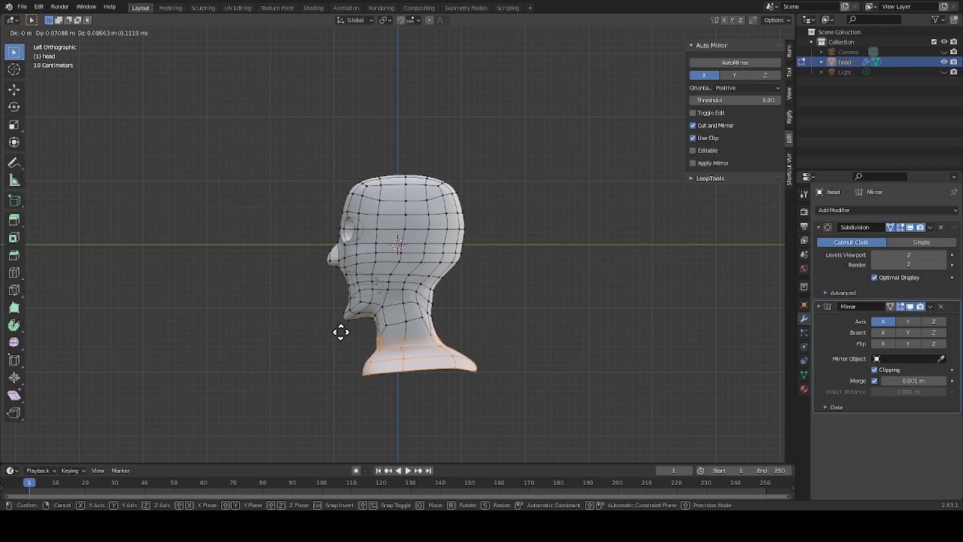
{"action": "left_click", "coordinate": [342, 331]}
{"action": "left_click", "coordinate": [325, 372]}
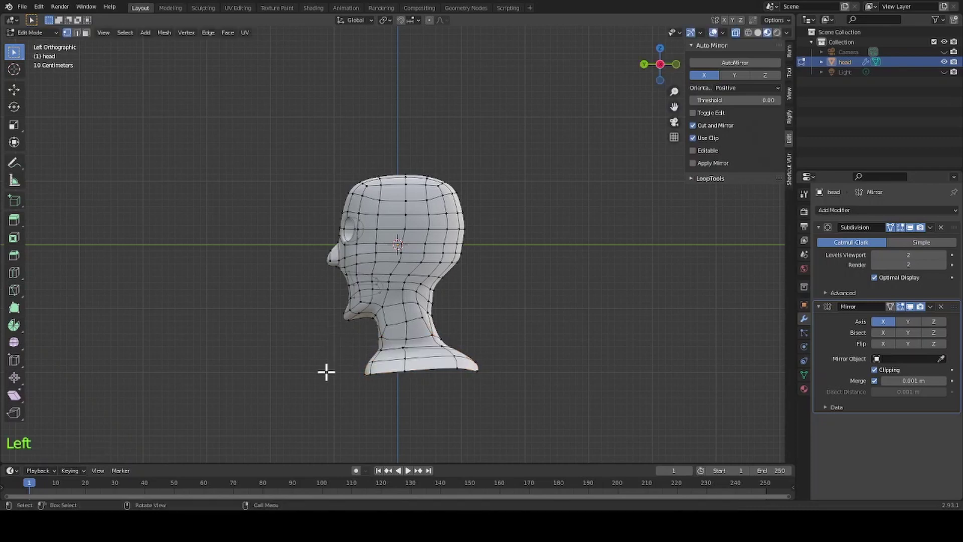
Disable Use Nodes on the head's material and set its base color to a dark orange-brown.
{"action": "left_click", "coordinate": [644, 64]}
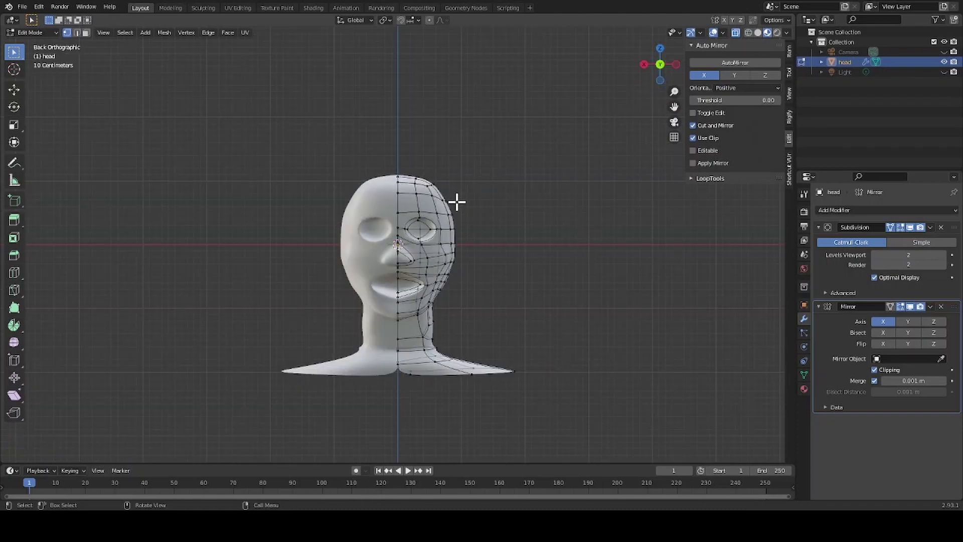
{"action": "left_click", "coordinate": [803, 388]}
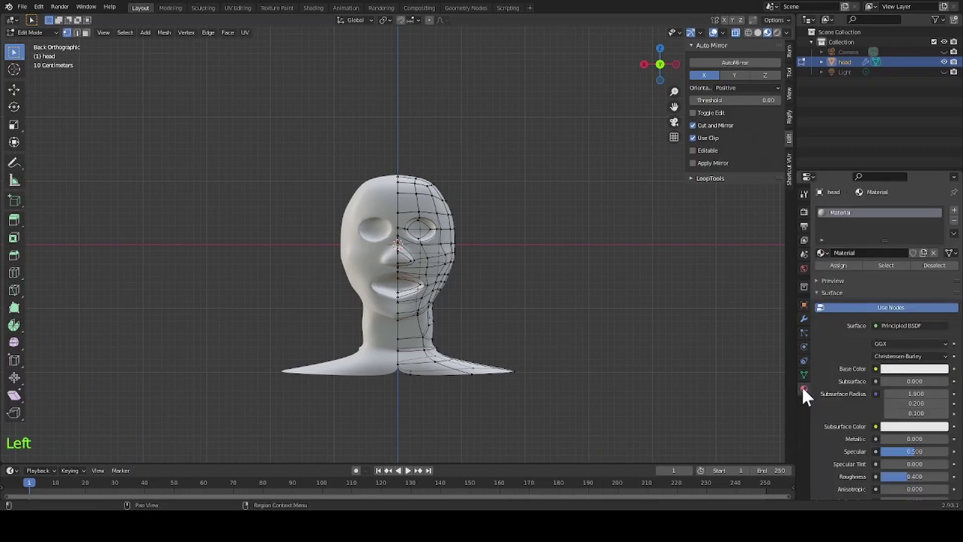
{"action": "left_click", "coordinate": [871, 305]}
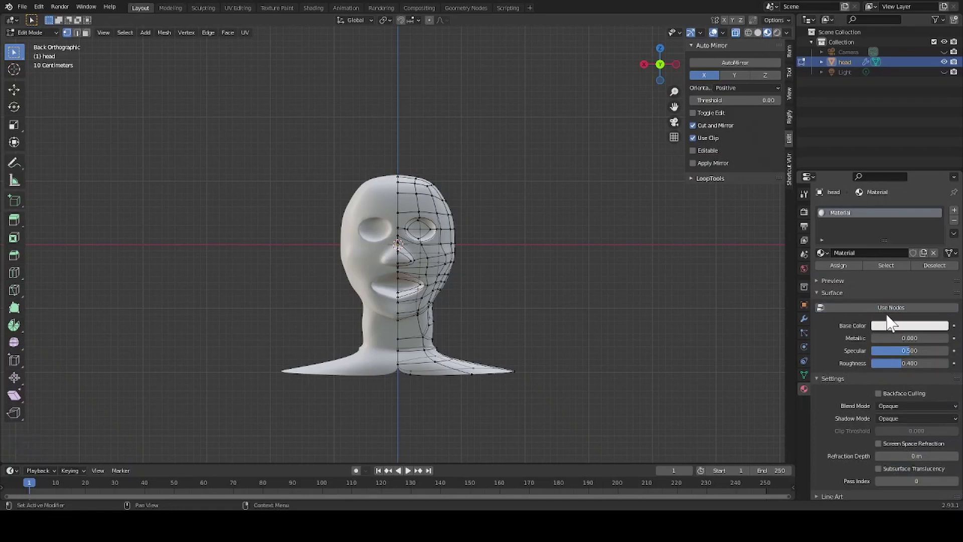
{"action": "left_click", "coordinate": [908, 326]}
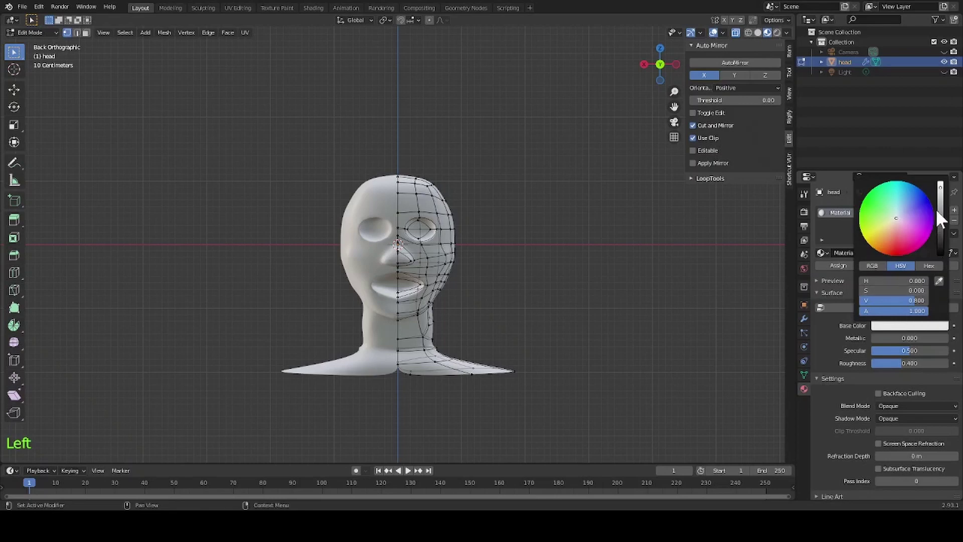
{"action": "left_click_drag", "start_coordinate": [895, 219], "coordinate": [884, 246]}
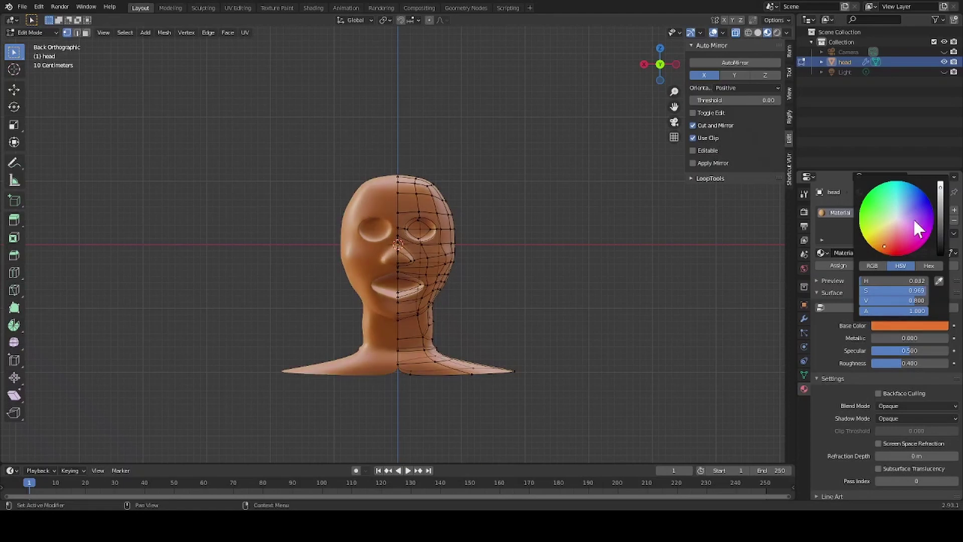
{"action": "left_click_drag", "start_coordinate": [939, 188], "coordinate": [939, 210]}
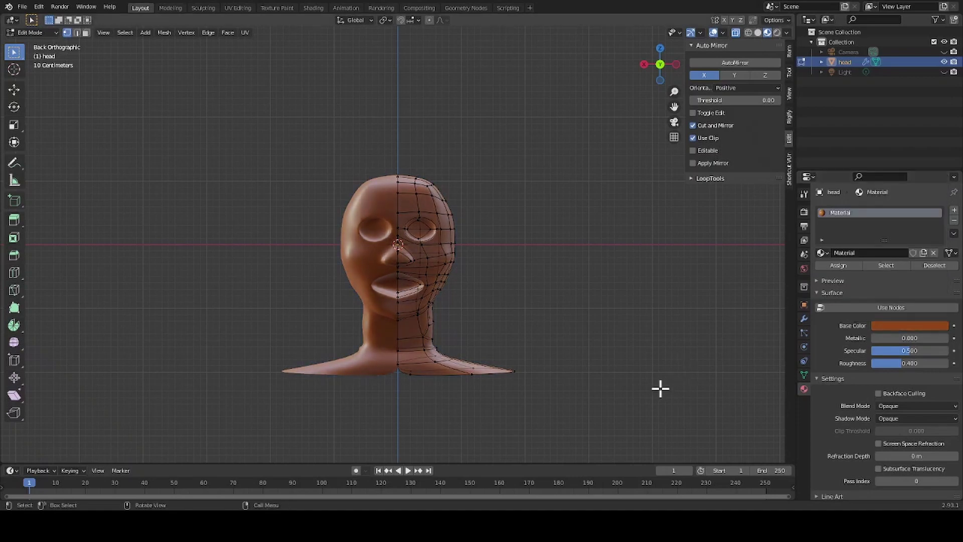
{"action": "left_click", "coordinate": [662, 386]}
Select the open edge loop at the bottom of the shoulders and extrude it straight down to form the upper torso.
{"action": "middle_click_drag", "start_coordinate": [647, 383], "coordinate": [220, 351]}
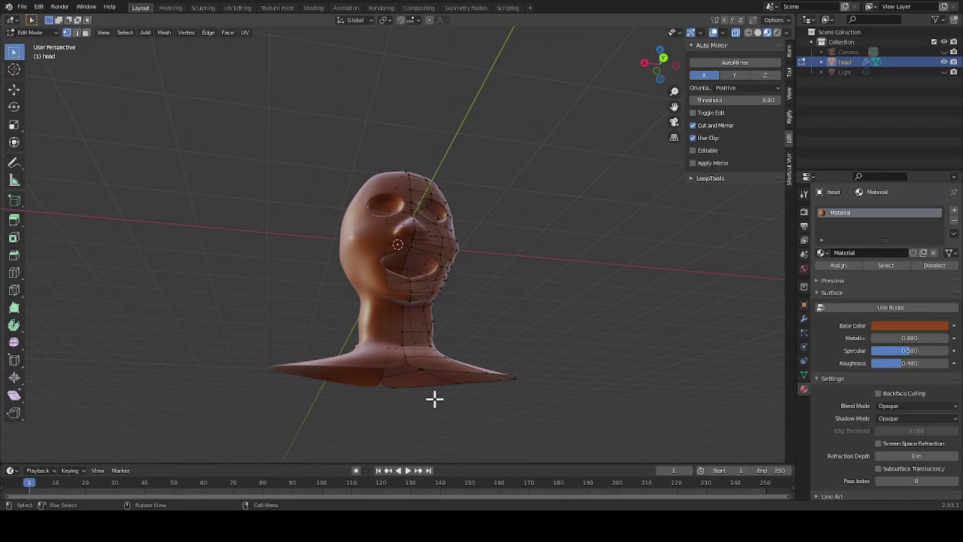
{"action": "key", "text": "2"}
{"action": "scroll", "coordinate": [449, 382], "scroll_direction": "up", "scroll_amount": 2}
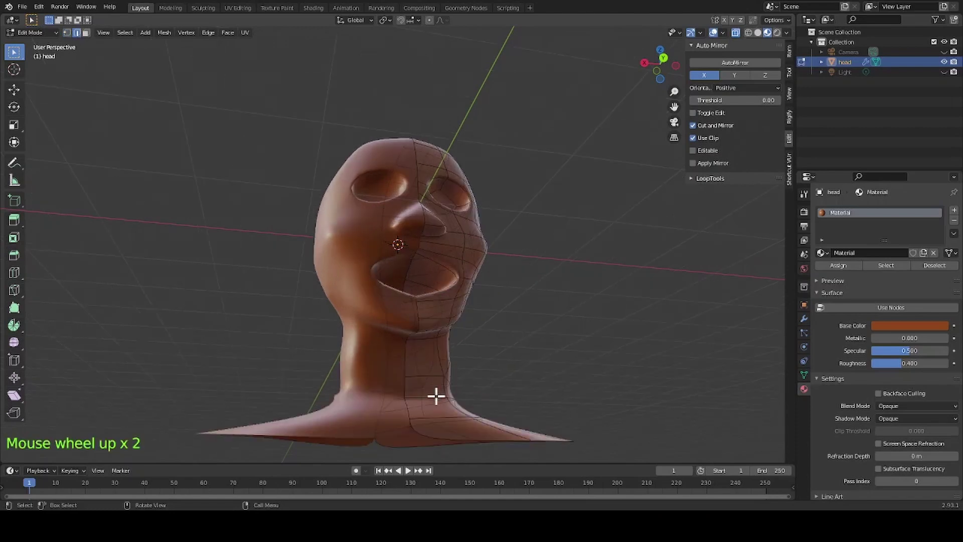
{"action": "left_click", "coordinate": [434, 436], "text": "alt"}
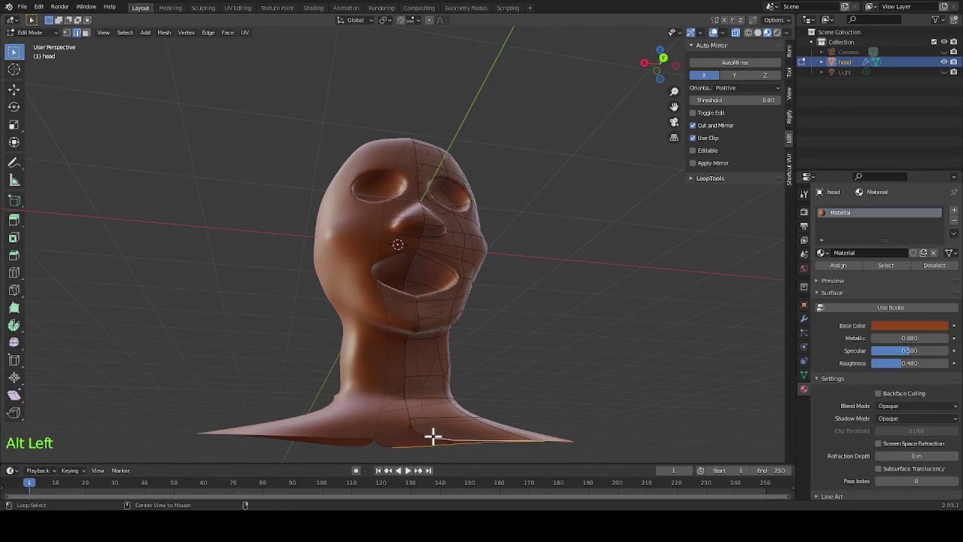
{"action": "middle_click_drag", "start_coordinate": [640, 425], "coordinate": [584, 440]}
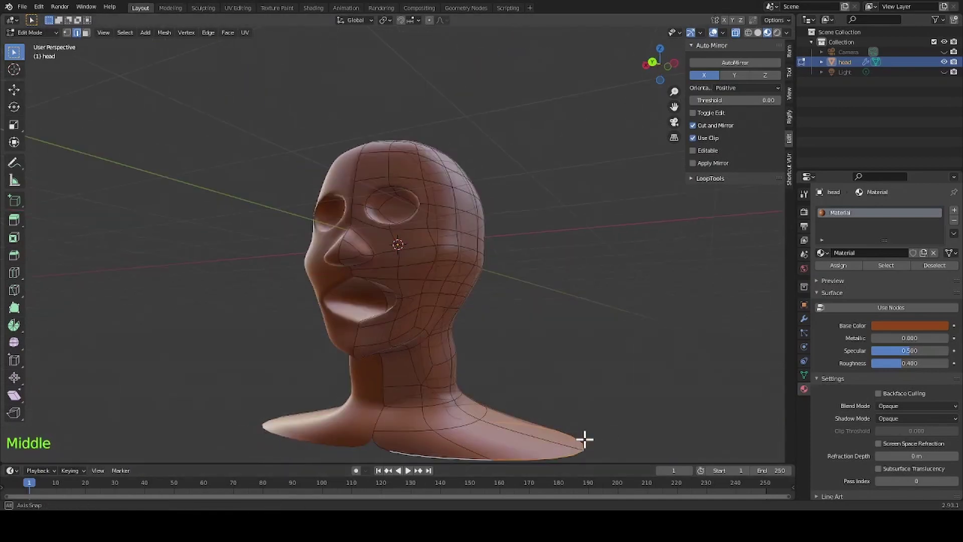
{"action": "scroll", "coordinate": [574, 431], "scroll_direction": "down", "scroll_amount": 2}
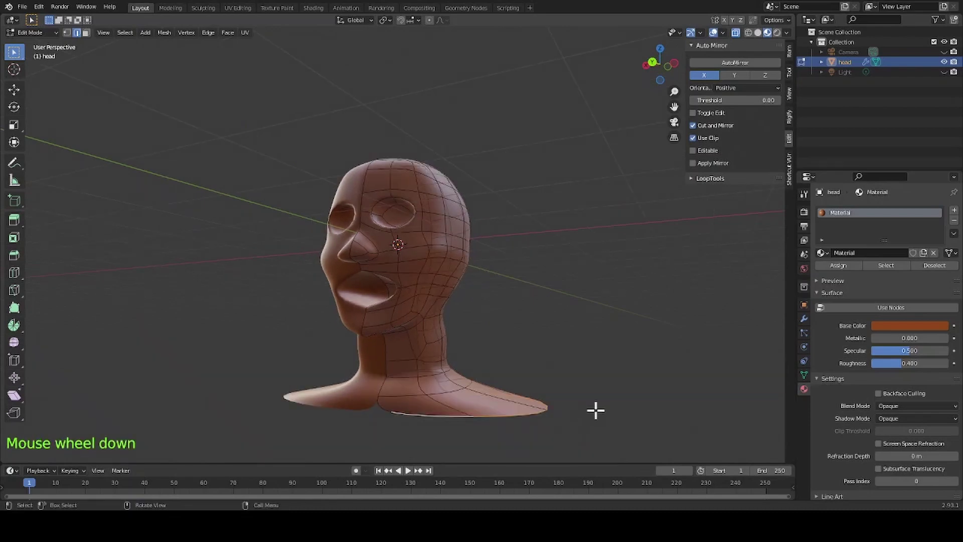
{"action": "left_click", "coordinate": [653, 61]}
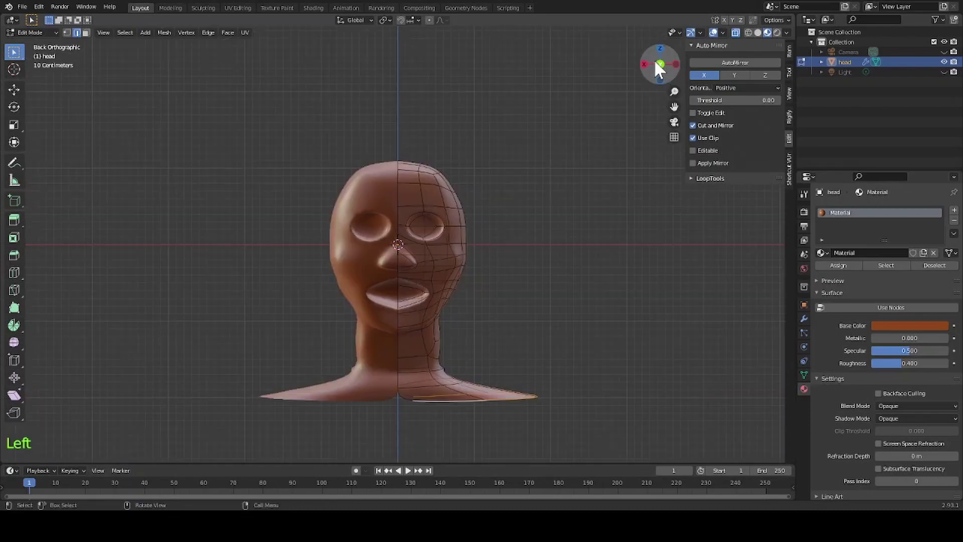
{"action": "scroll", "coordinate": [568, 254], "scroll_direction": "down", "scroll_amount": 3}
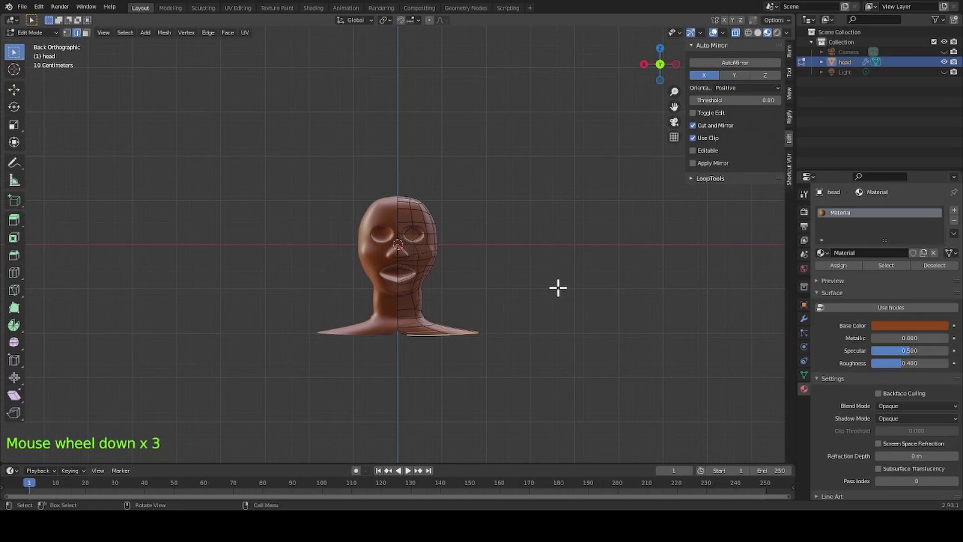
{"action": "key", "text": "e"}
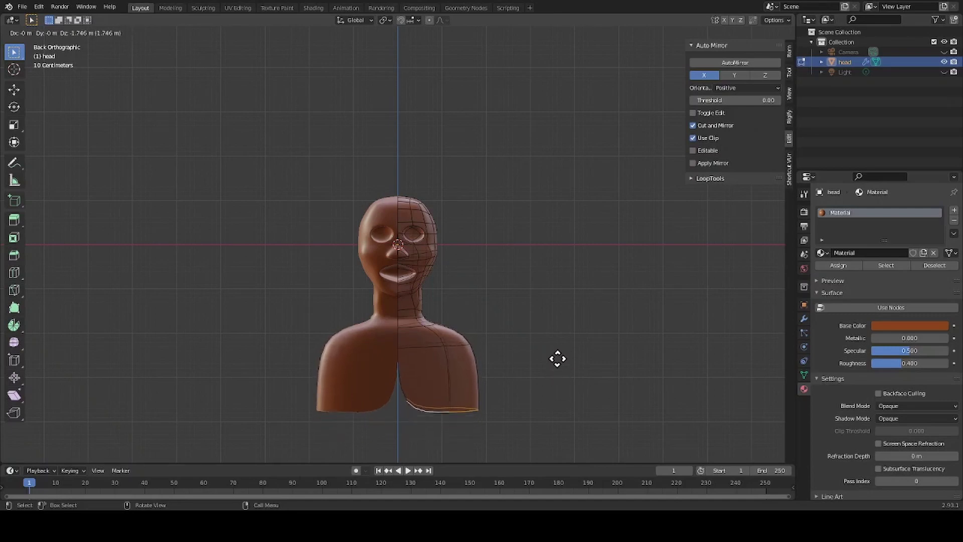
{"action": "left_click", "coordinate": [560, 344]}
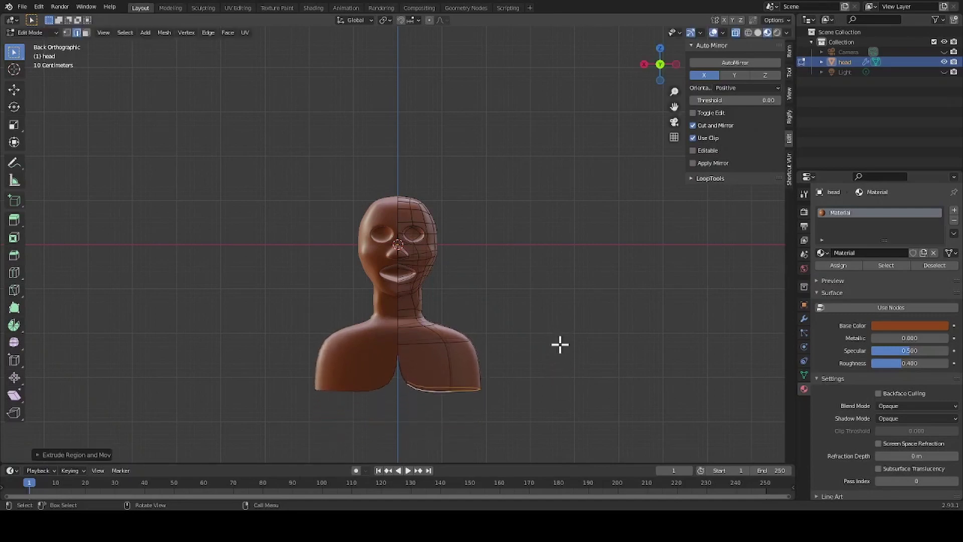
Move the front centre-line vertex of the chest downward and push it forward in bottom view to reshape the chest.
{"action": "mouse_move", "coordinate": [569, 356]}
{"action": "middle_mouse_down"}
{"action": "mouse_move", "coordinate": [533, 354]}
{"action": "mouse_move", "coordinate": [557, 348]}
{"action": "mouse_move", "coordinate": [344, 344]}
{"action": "mouse_move", "coordinate": [559, 358]}
{"action": "middle_mouse_up"}
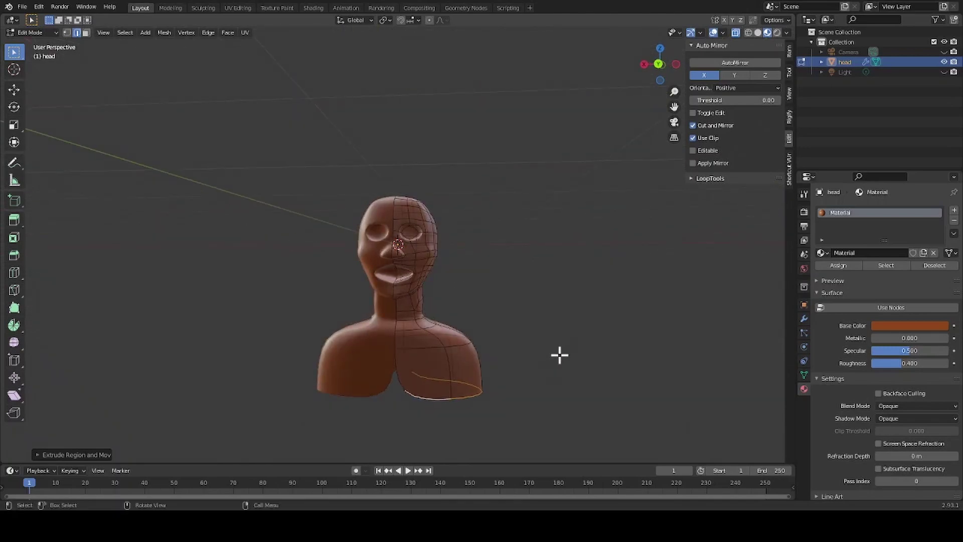
{"action": "key", "text": "1"}
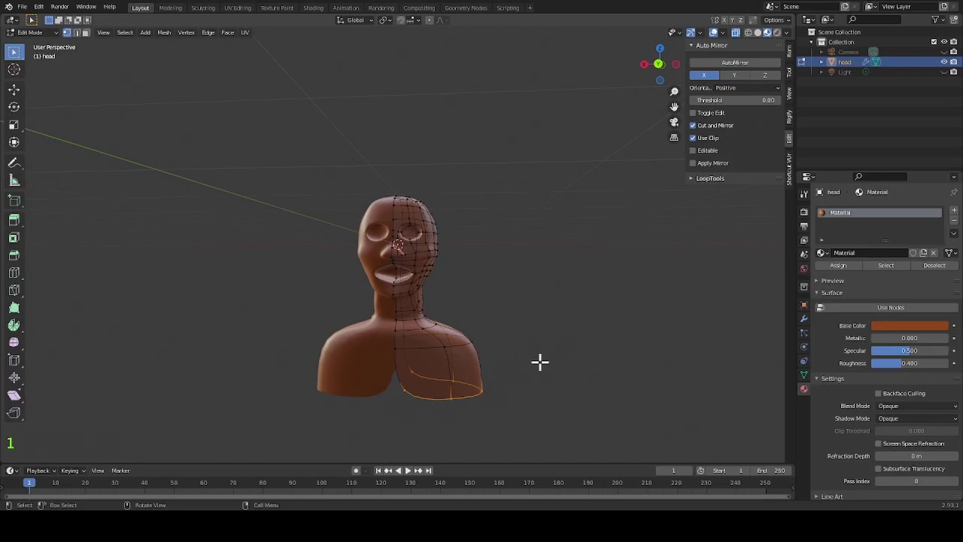
{"action": "middle_click_drag", "start_coordinate": [539, 361], "coordinate": [578, 343]}
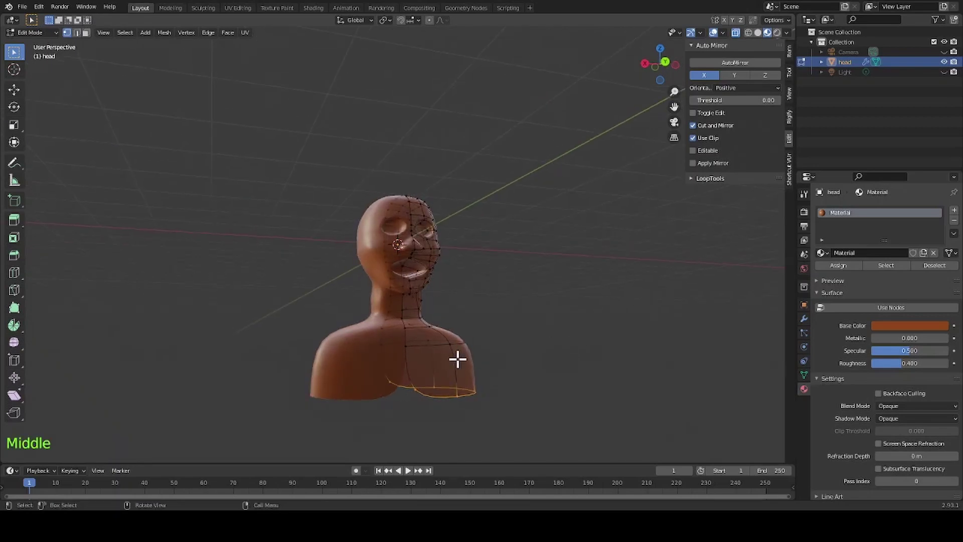
{"action": "left_click", "coordinate": [406, 347]}
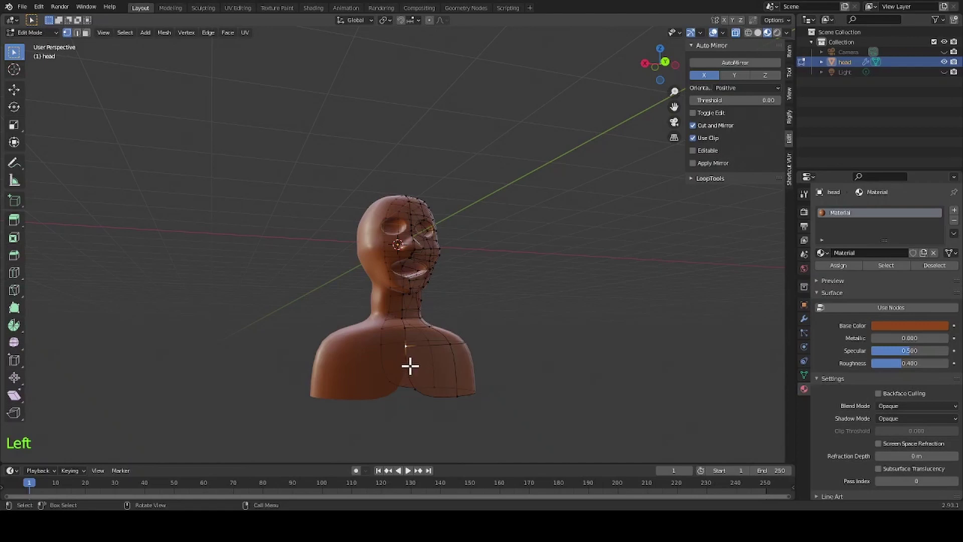
{"action": "key", "text": "g"}
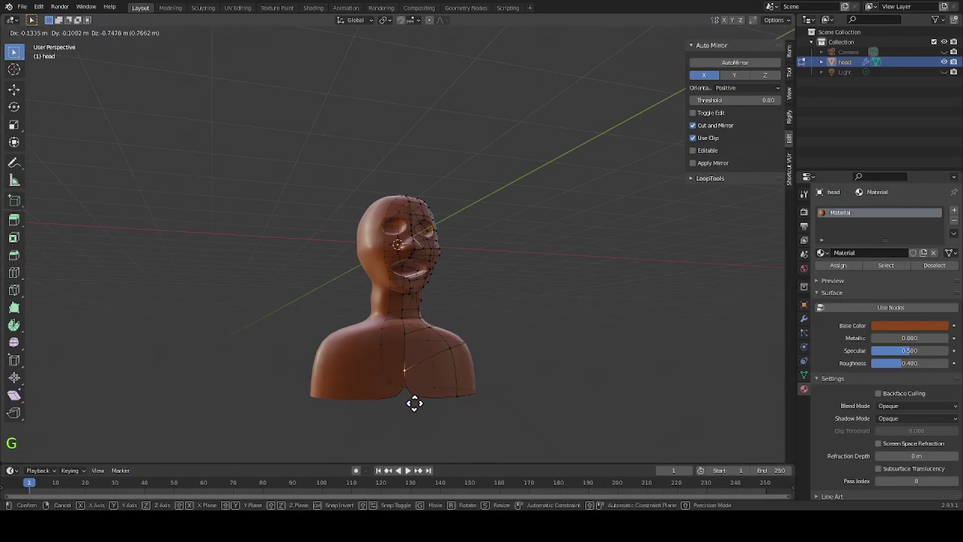
{"action": "left_click", "coordinate": [420, 428]}
{"action": "middle_click_drag", "start_coordinate": [565, 400], "coordinate": [633, 298]}
{"action": "left_click", "coordinate": [657, 66]}
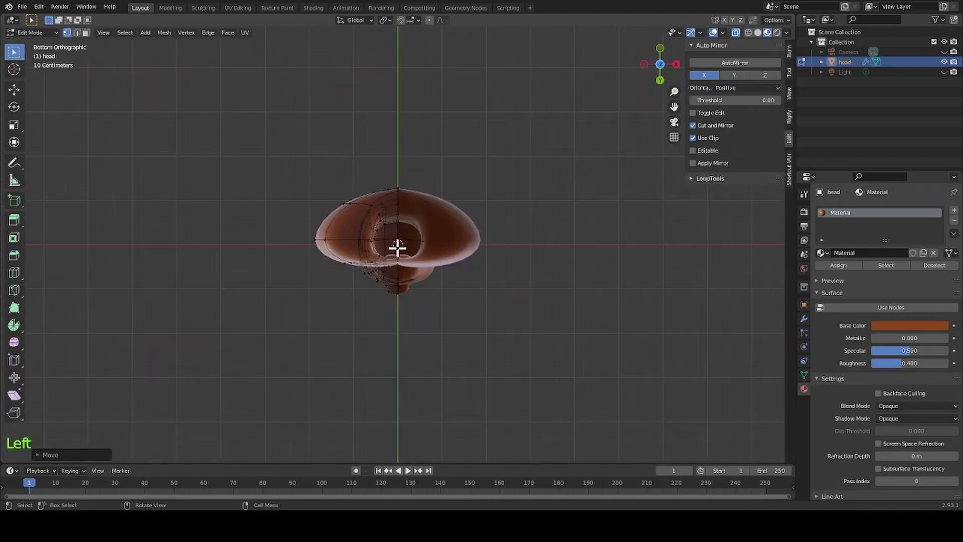
{"action": "key", "text": "g"}
{"action": "left_click", "coordinate": [401, 329]}
{"action": "left_click", "coordinate": [563, 264]}
Select the centre-line vertex on the upper back and move it about 1.2 m down towards the torso's lower edge.
{"action": "middle_click_drag", "start_coordinate": [563, 264], "coordinate": [582, 291]}
{"action": "left_click", "coordinate": [410, 346]}
{"action": "left_click", "coordinate": [536, 392]}
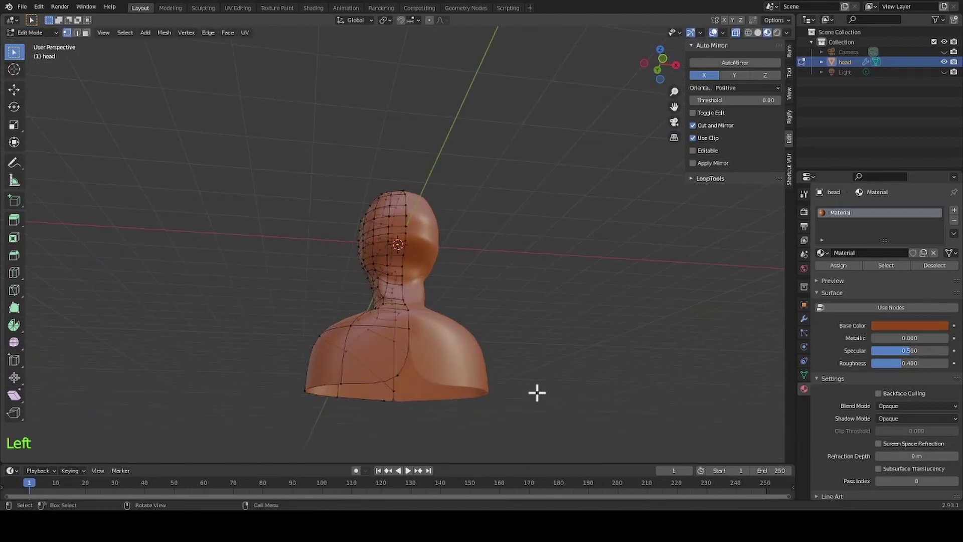
{"action": "middle_click_drag", "start_coordinate": [536, 392], "coordinate": [555, 372]}
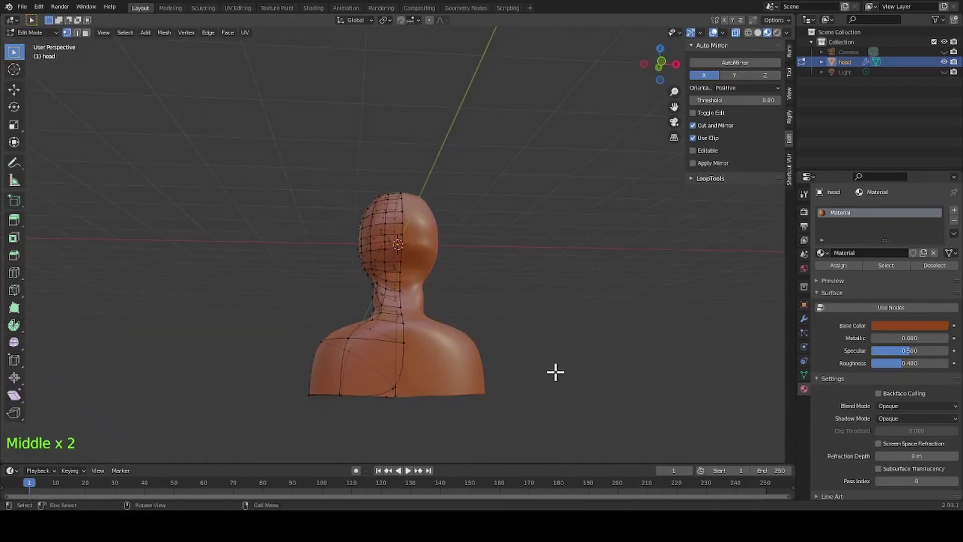
{"action": "left_click", "coordinate": [403, 342]}
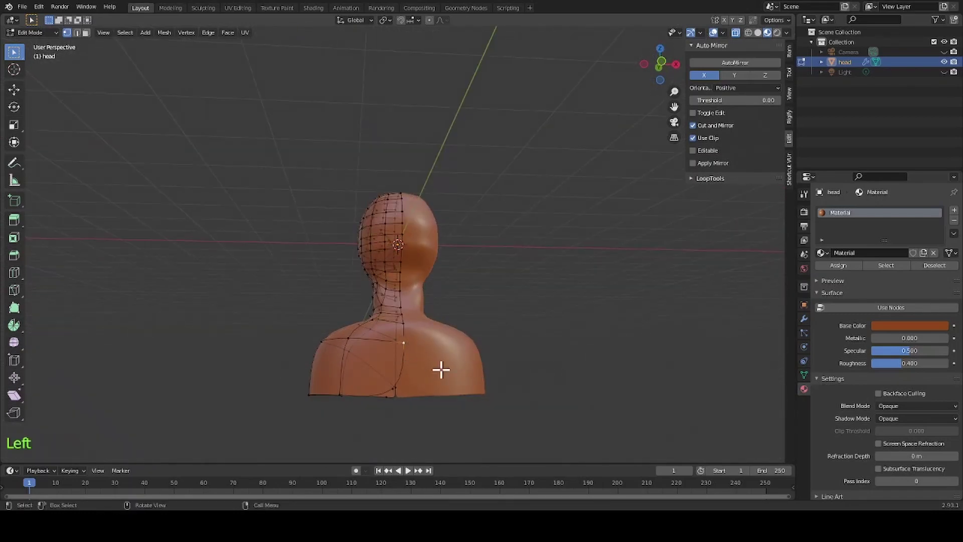
{"action": "key", "text": "g"}
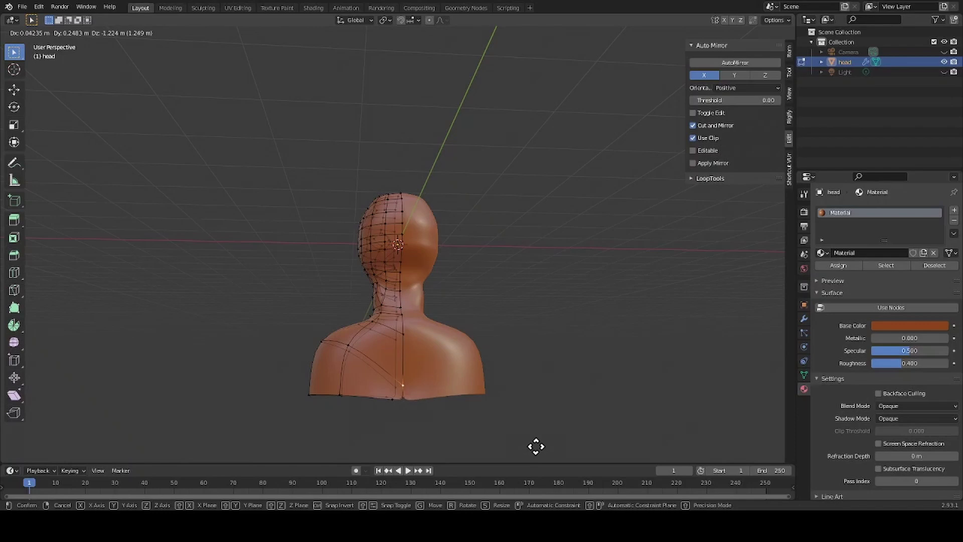
{"action": "left_click", "coordinate": [536, 444]}
{"action": "left_click", "coordinate": [552, 432]}
Move the lower-edge vertex beside the centre line slightly upward in back view to level the bottom of the torso.
{"action": "middle_click_drag", "start_coordinate": [607, 409], "coordinate": [376, 381]}
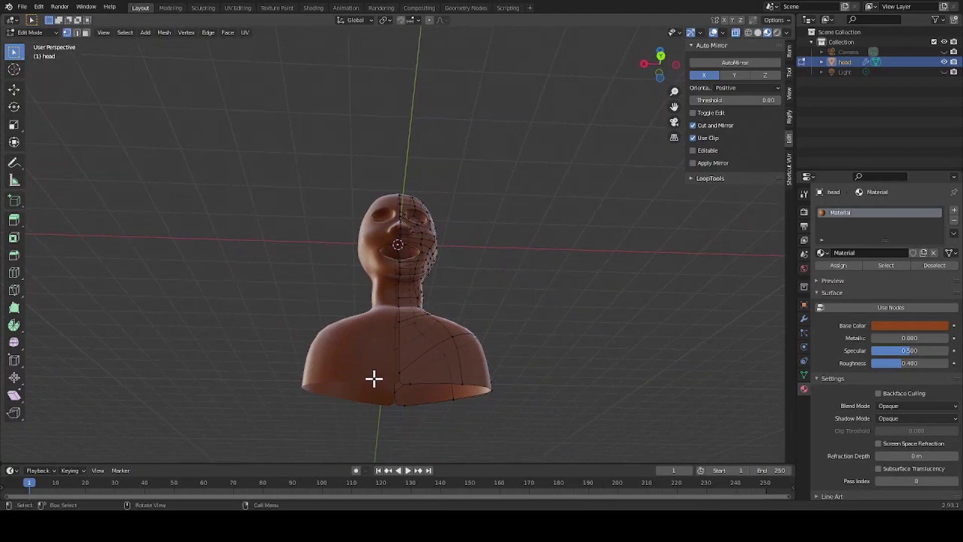
{"action": "left_click", "coordinate": [410, 384]}
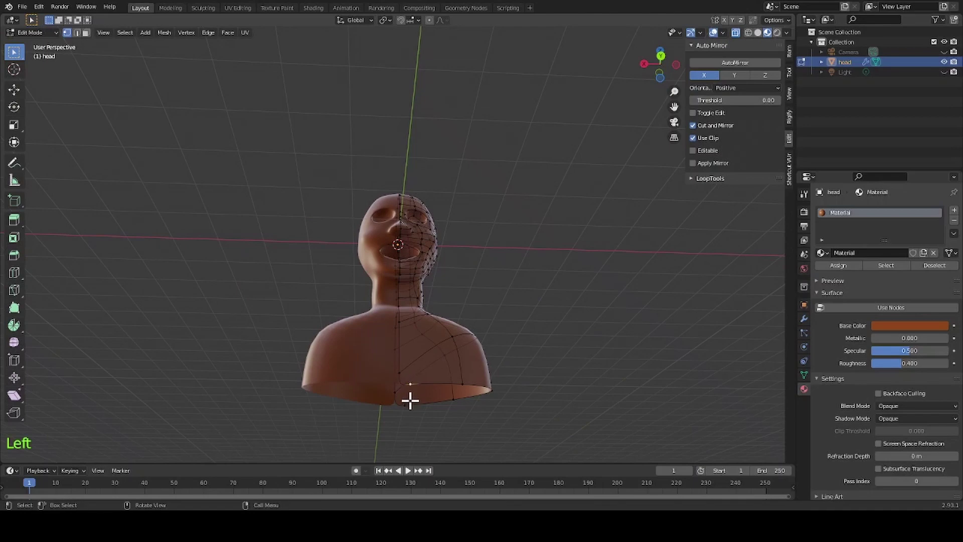
{"action": "left_click", "coordinate": [661, 56]}
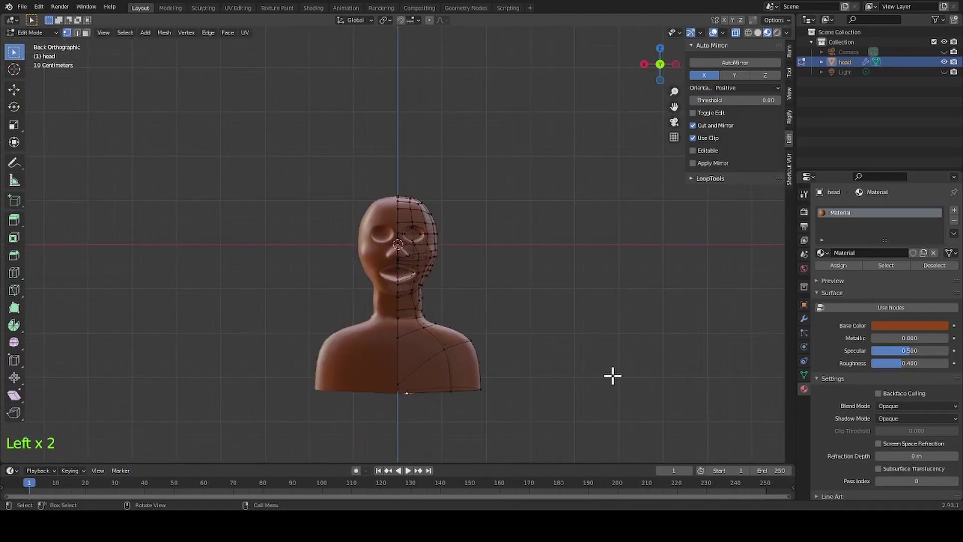
{"action": "key", "text": "g"}
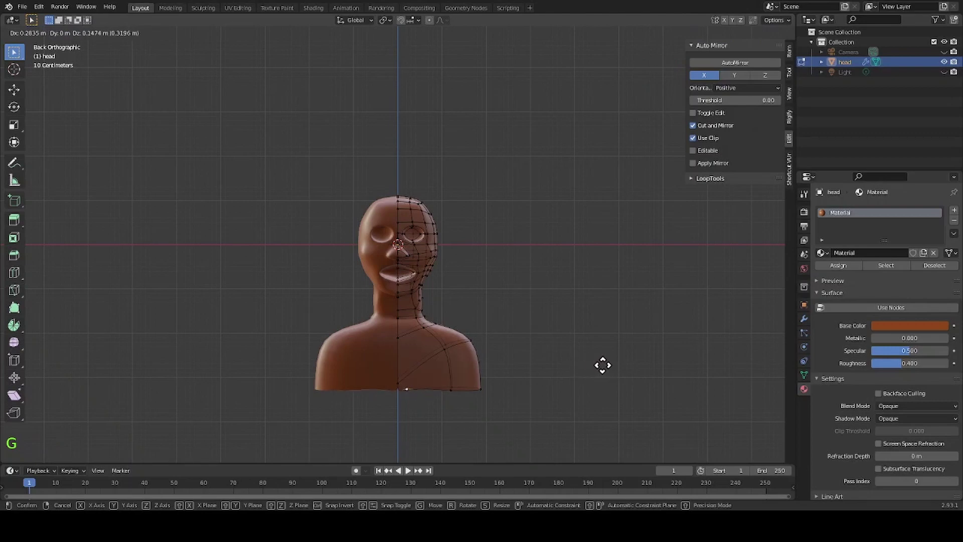
{"action": "left_click", "coordinate": [603, 368]}
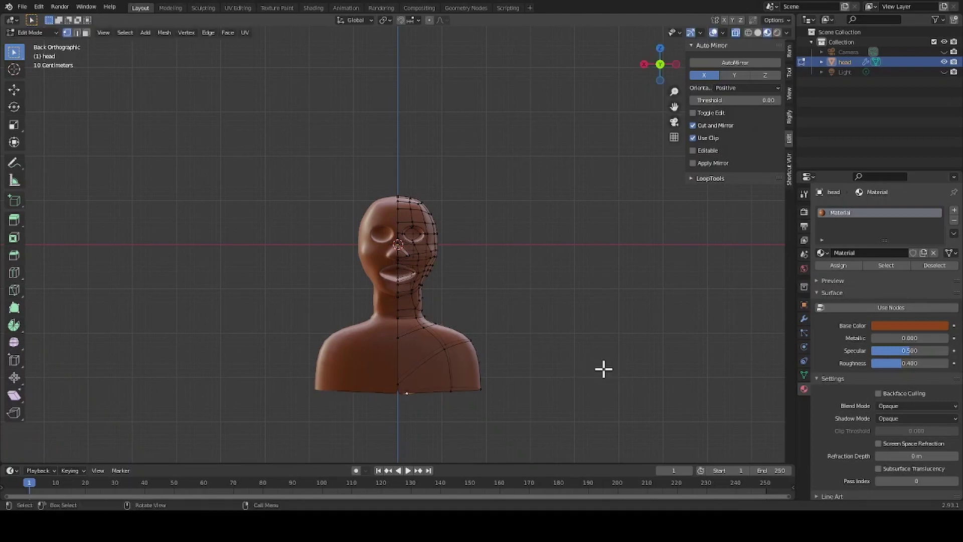
{"action": "key", "text": "g"}
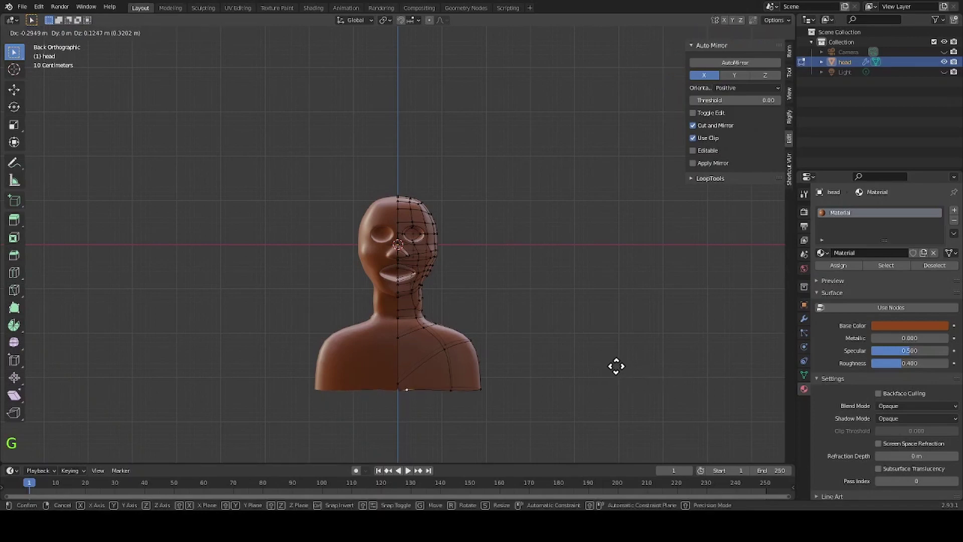
{"action": "left_click", "coordinate": [618, 369]}
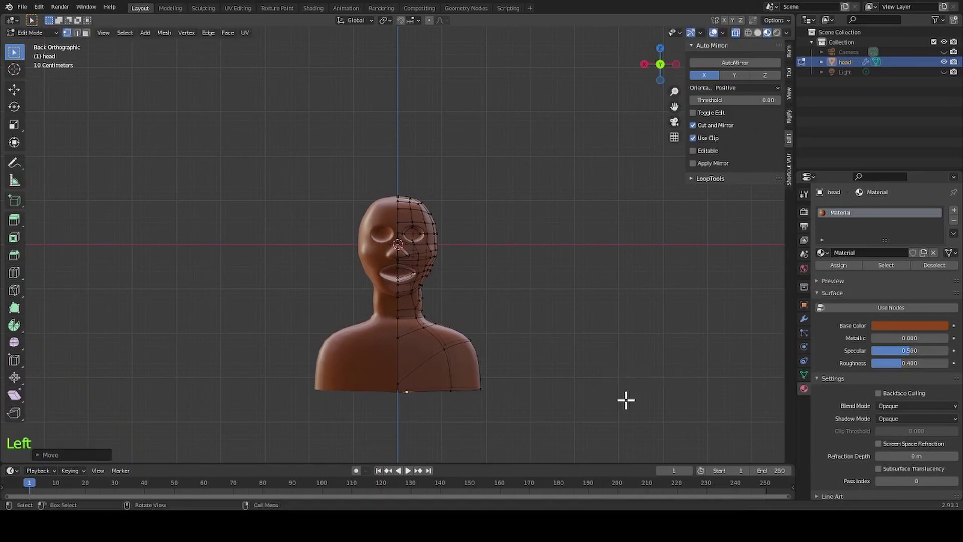
Select the open edge loop around the torso's underside in edge mode and fill it with a face.
{"action": "middle_click_drag", "start_coordinate": [618, 391], "coordinate": [621, 337]}
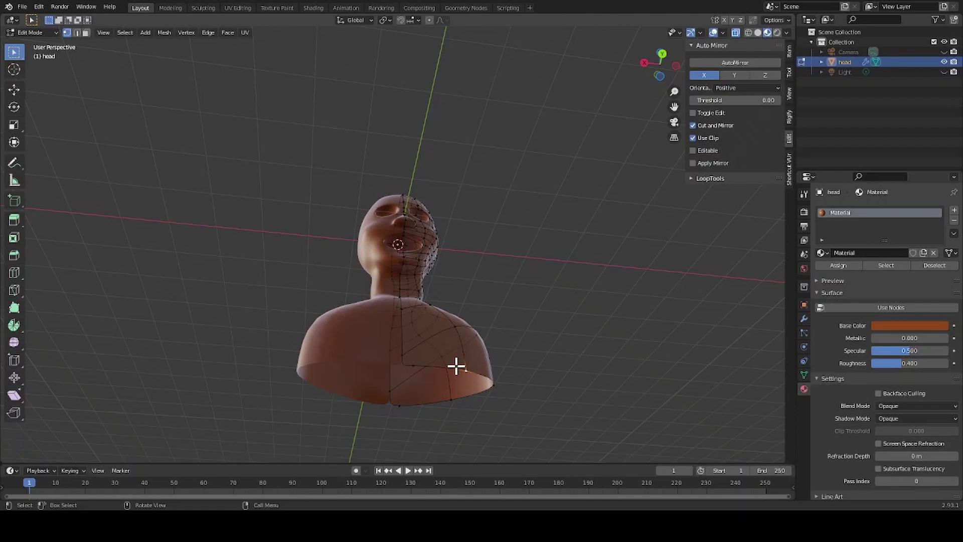
{"action": "key", "text": "2"}
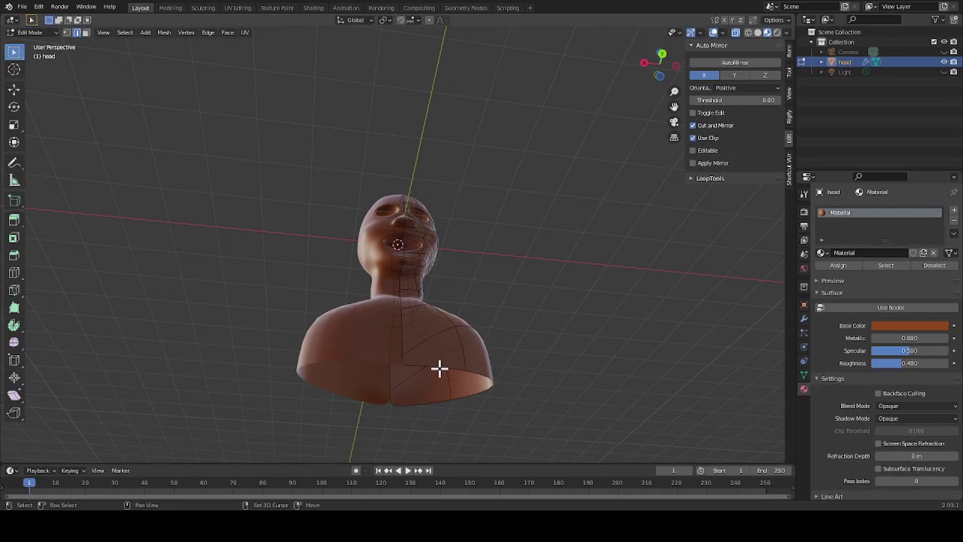
{"action": "left_click", "coordinate": [439, 367], "text": "shift"}
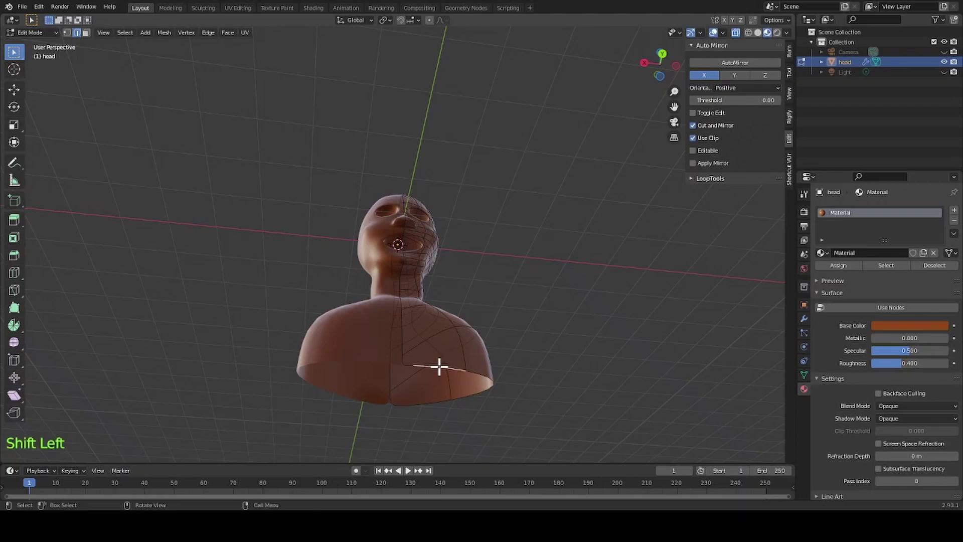
{"action": "left_click", "coordinate": [438, 367], "text": "alt"}
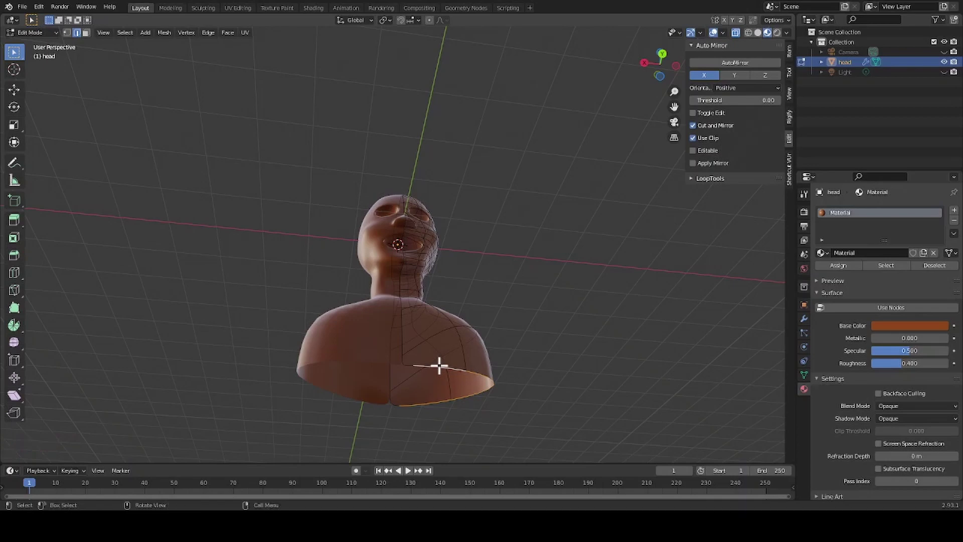
{"action": "key", "text": "f"}
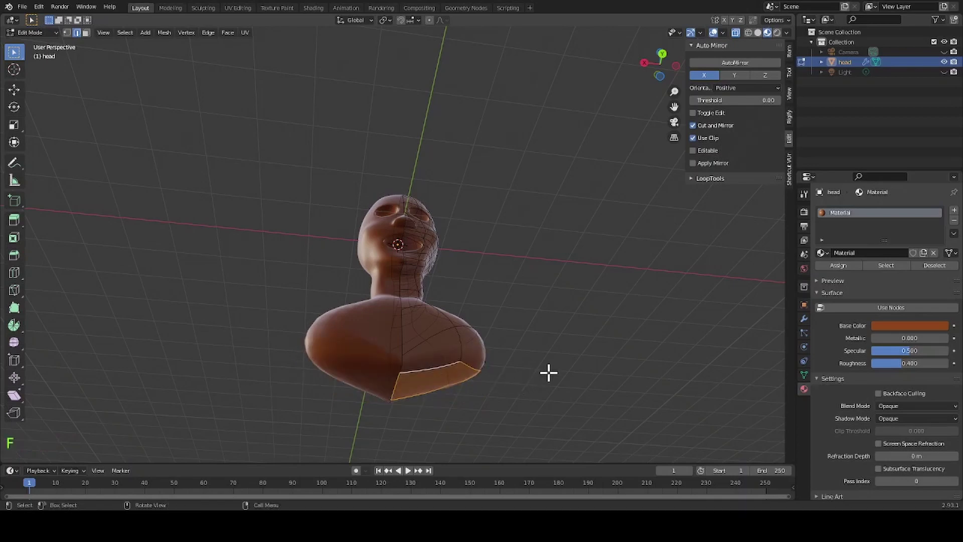
{"action": "middle_click_drag", "start_coordinate": [576, 344], "coordinate": [561, 369]}
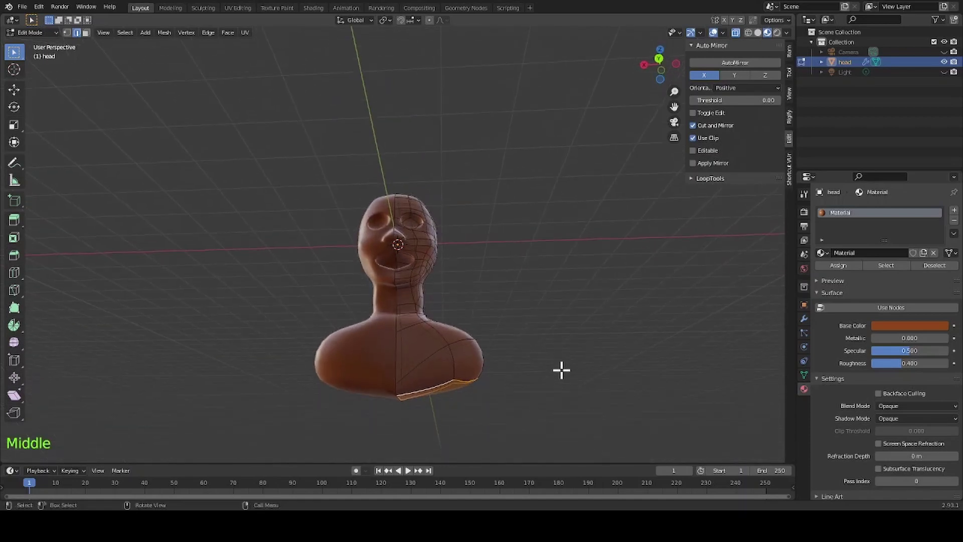
In back view, rotate the torso's bottom face about 14 degrees to level it and move it about 0.2 m down.
{"action": "left_click", "coordinate": [660, 59]}
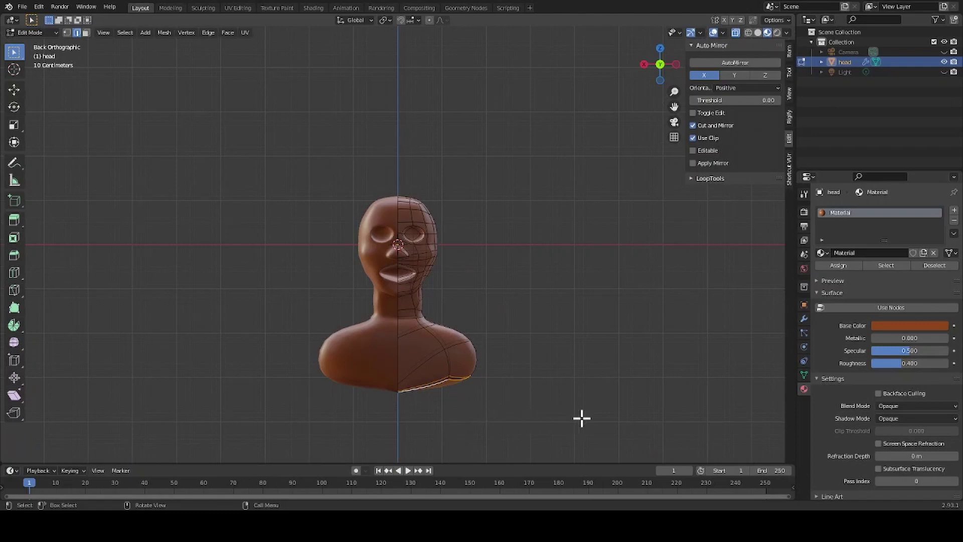
{"action": "key", "text": "r"}
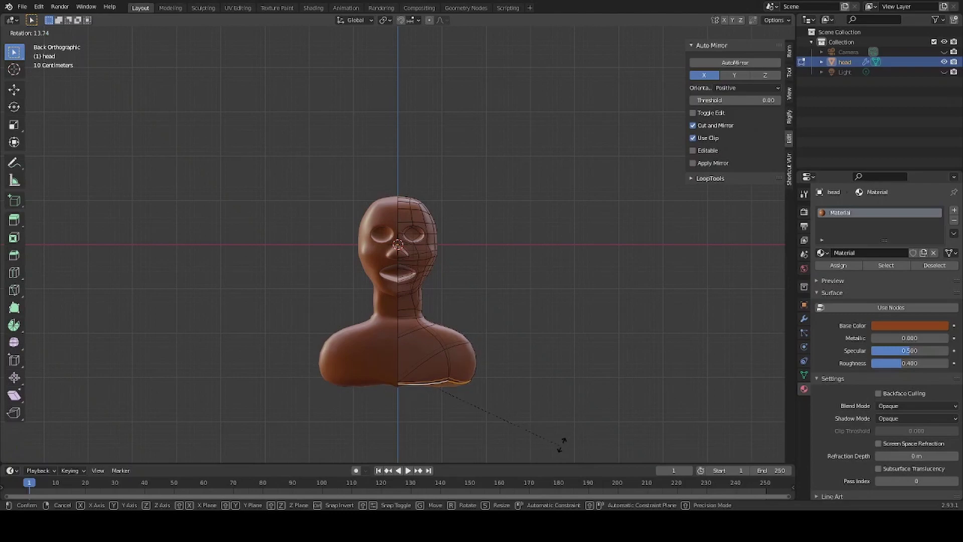
{"action": "left_click", "coordinate": [564, 441]}
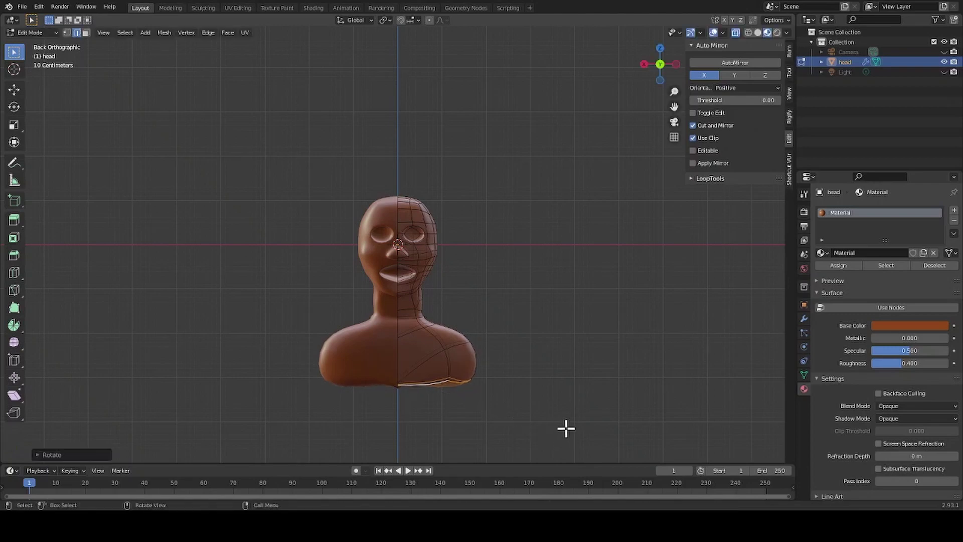
{"action": "key", "text": "g"}
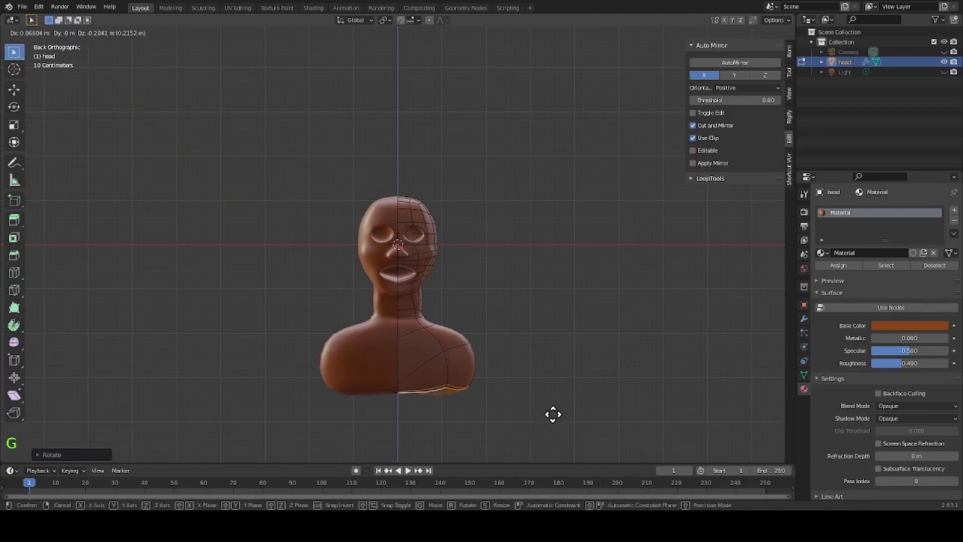
{"action": "left_click", "coordinate": [553, 415]}
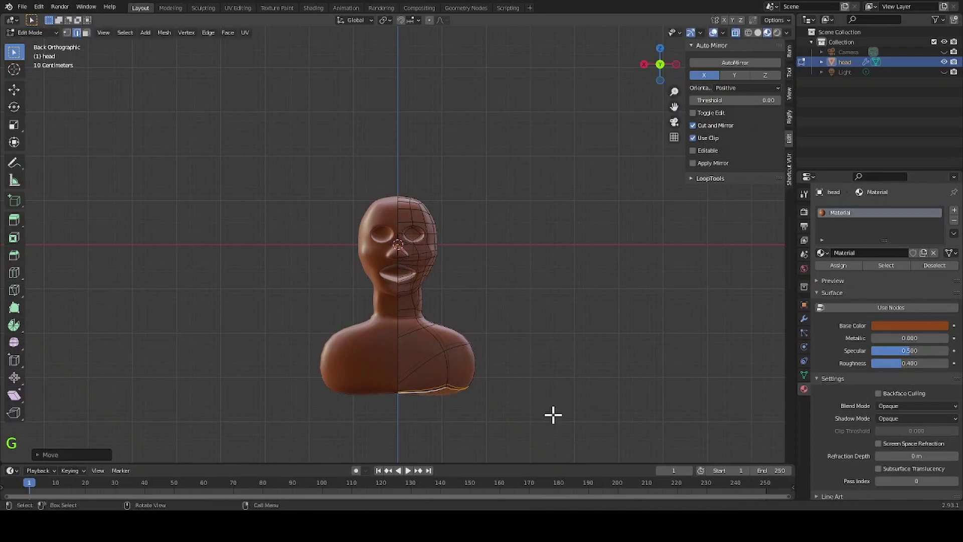
{"action": "left_click", "coordinate": [537, 413]}
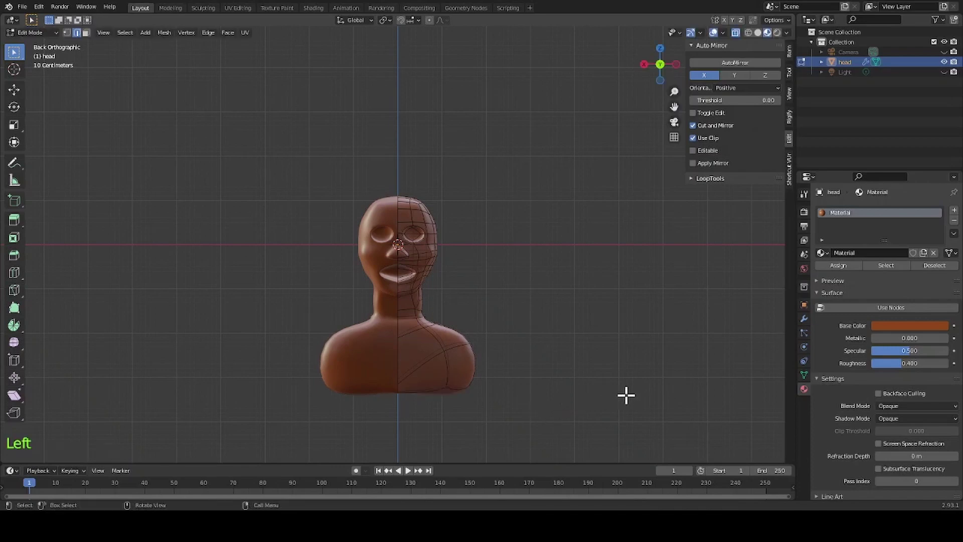
Return to Object Mode, add a UV sphere in back view and scale it down to about a quarter for an eyeball.
{"action": "mouse_move", "coordinate": [625, 393]}
{"action": "middle_mouse_down"}
{"action": "mouse_move", "coordinate": [453, 393]}
{"action": "mouse_move", "coordinate": [431, 387]}
{"action": "mouse_move", "coordinate": [429, 361]}
{"action": "mouse_move", "coordinate": [438, 337]}
{"action": "mouse_move", "coordinate": [514, 337]}
{"action": "mouse_move", "coordinate": [627, 380]}
{"action": "middle_mouse_up"}
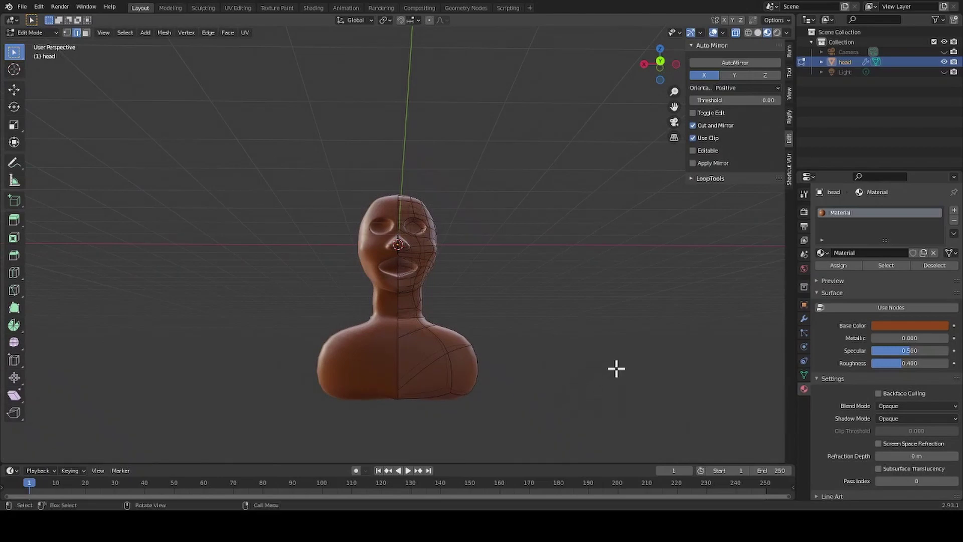
{"action": "middle_click_drag", "start_coordinate": [615, 369], "coordinate": [194, 359]}
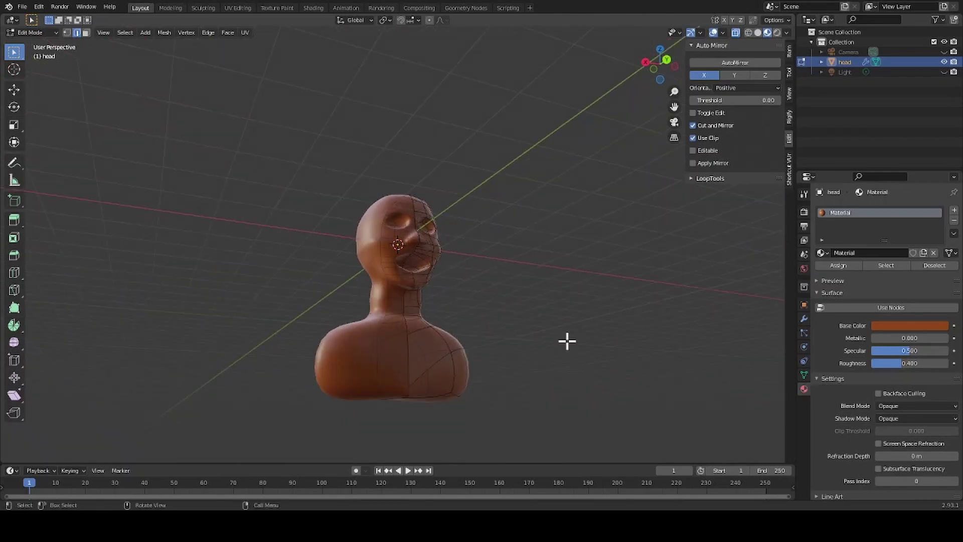
{"action": "middle_click_drag", "start_coordinate": [593, 348], "coordinate": [528, 362]}
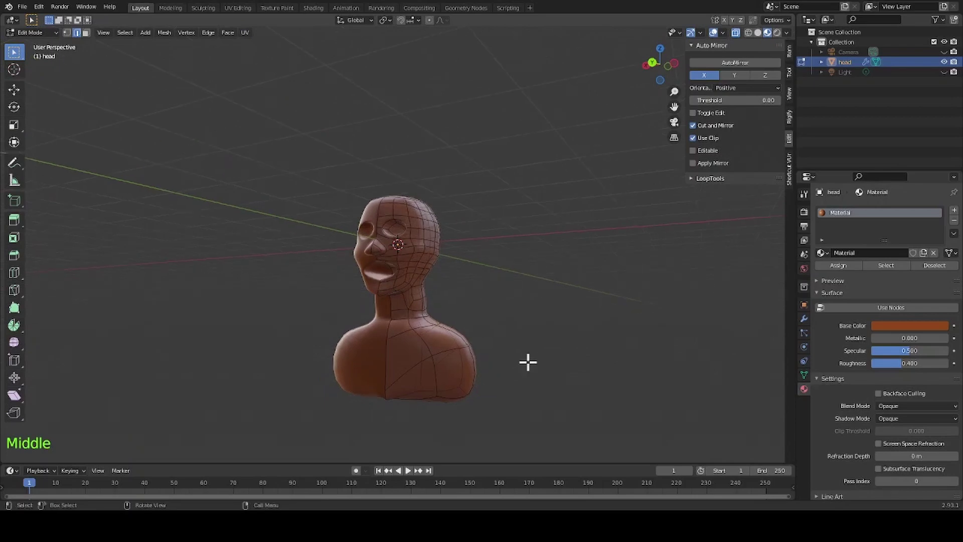
{"action": "key", "text": "Tab"}
{"action": "key", "text": "ctrl+KP_1"}
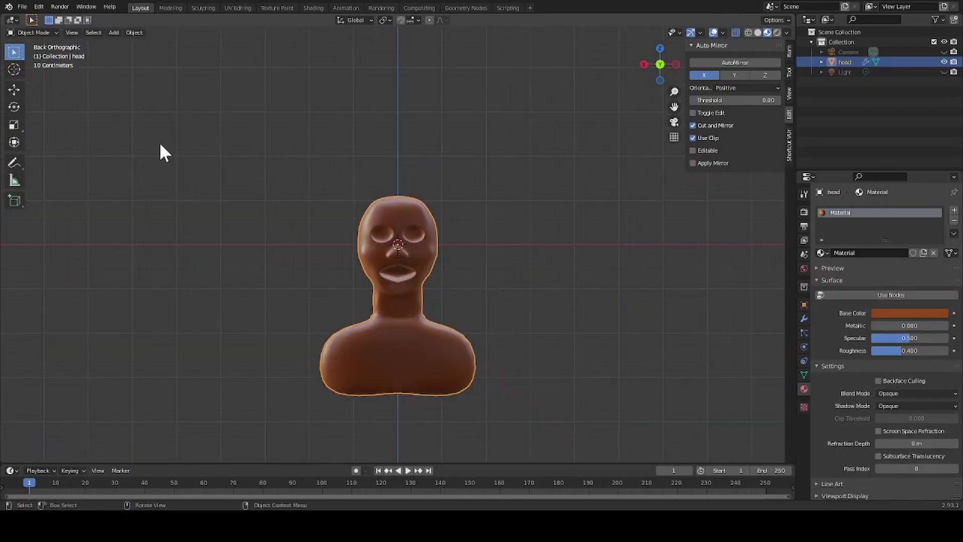
{"action": "left_click", "coordinate": [114, 32]}
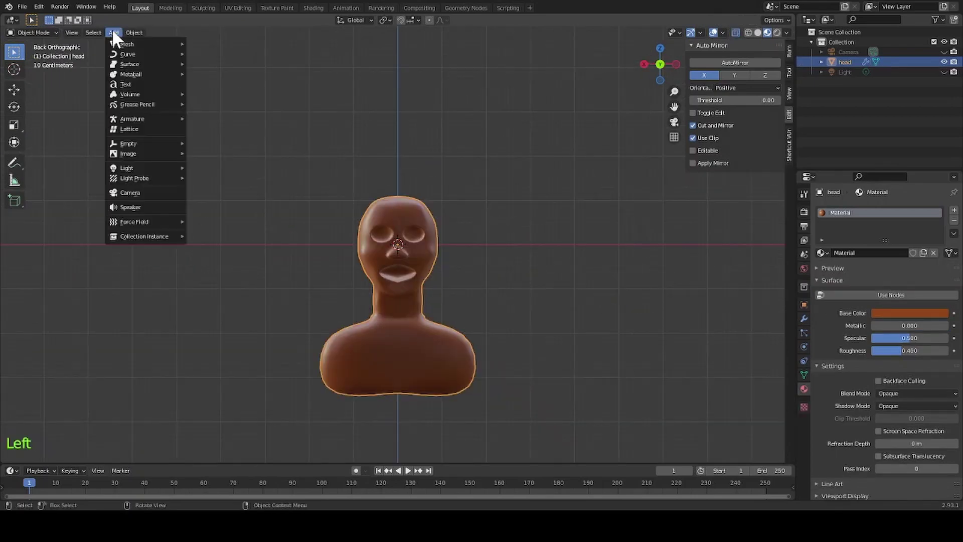
{"action": "mouse_move", "coordinate": [116, 47]}
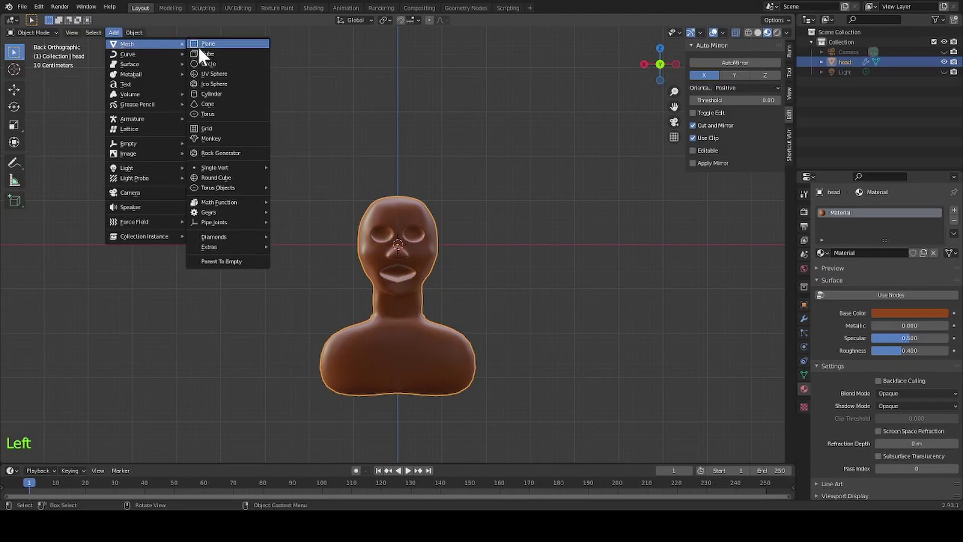
{"action": "left_click", "coordinate": [216, 74]}
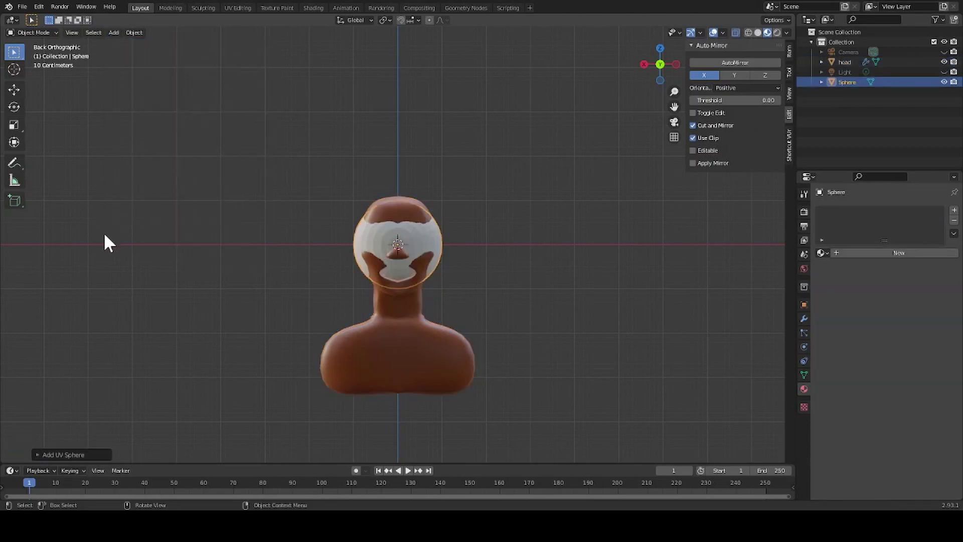
{"action": "key", "text": "s"}
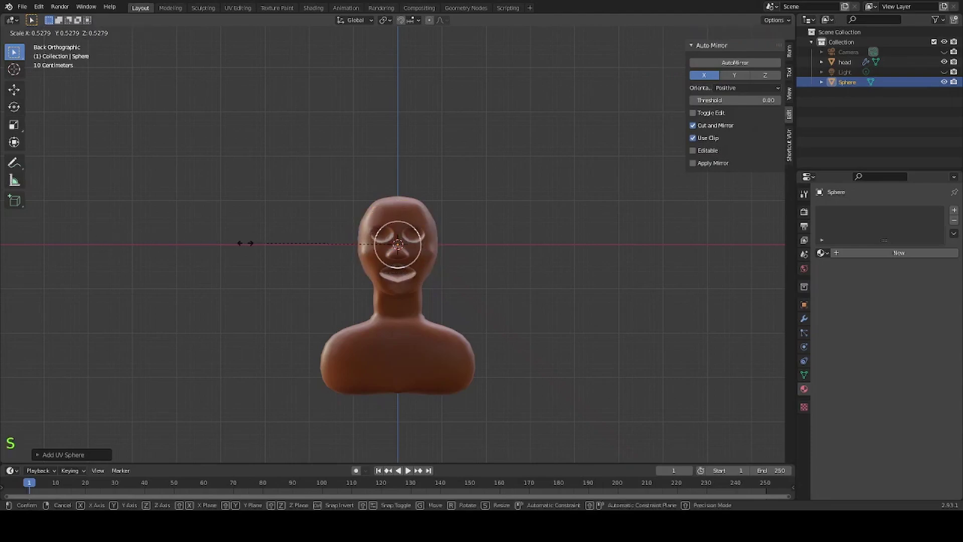
{"action": "left_click", "coordinate": [325, 236]}
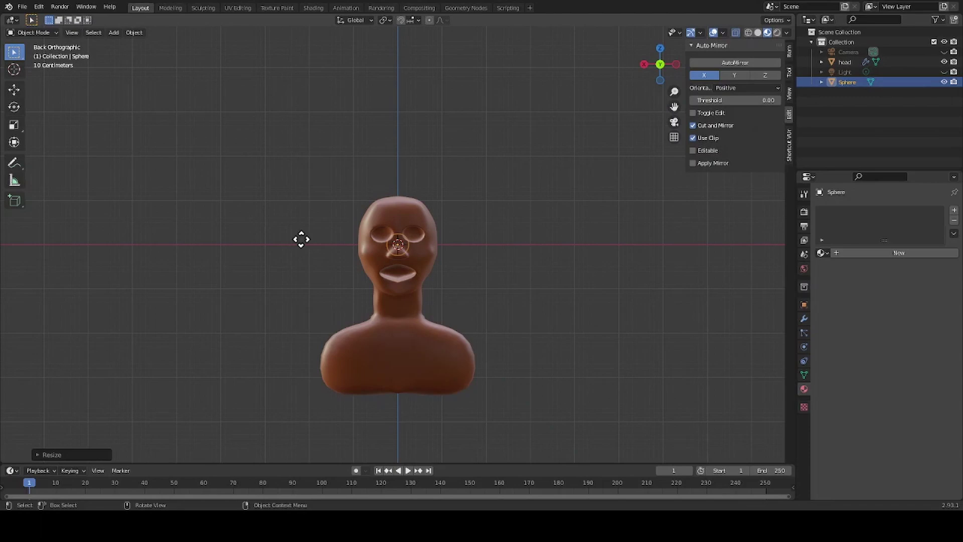
Move the sphere about 0.45 m over one eye socket in back view, and about 0.6 m forward into it in side view.
{"action": "key", "text": "g"}
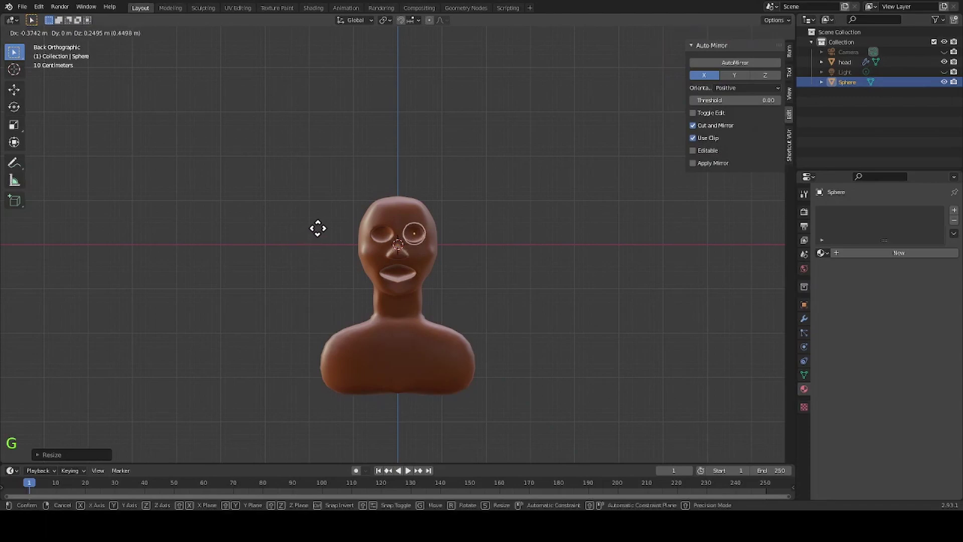
{"action": "left_click", "coordinate": [317, 227]}
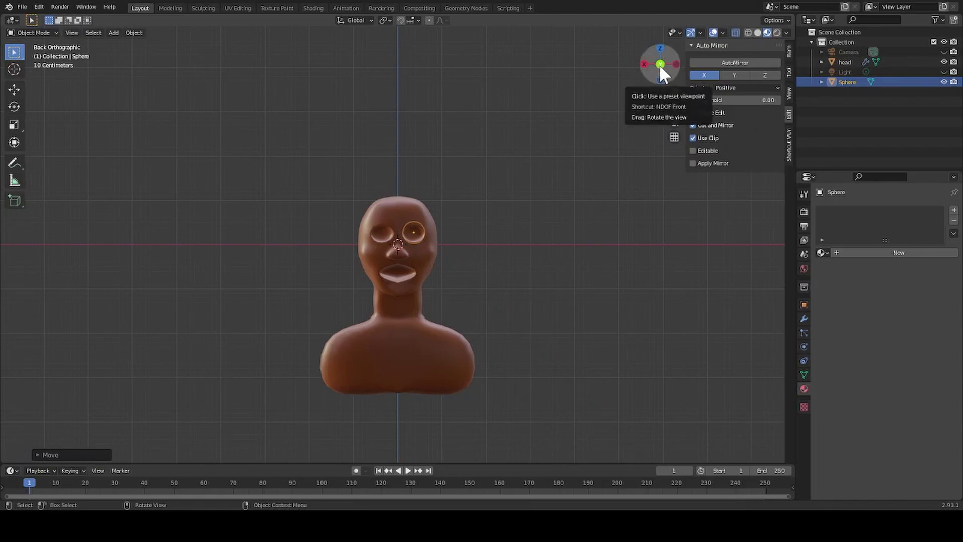
{"action": "left_click", "coordinate": [676, 64]}
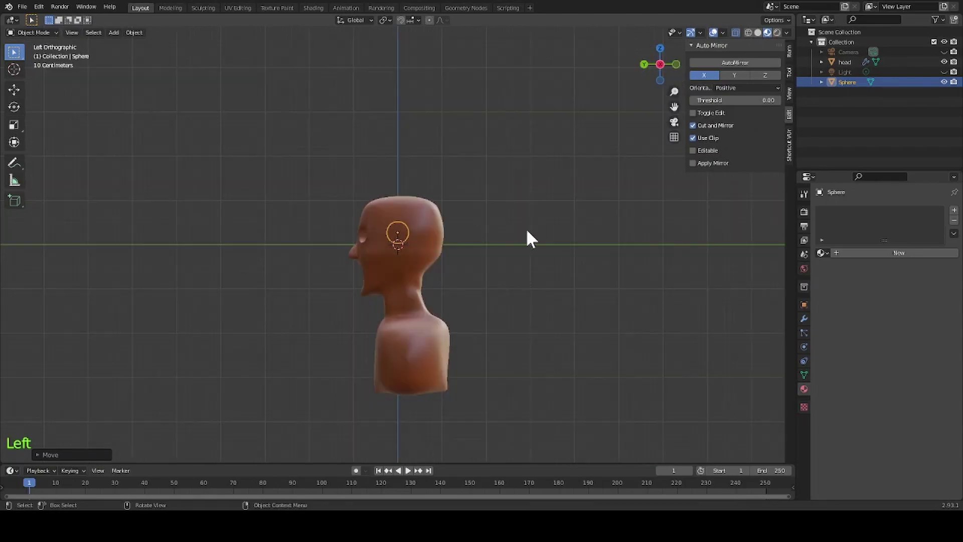
{"action": "key", "text": "g"}
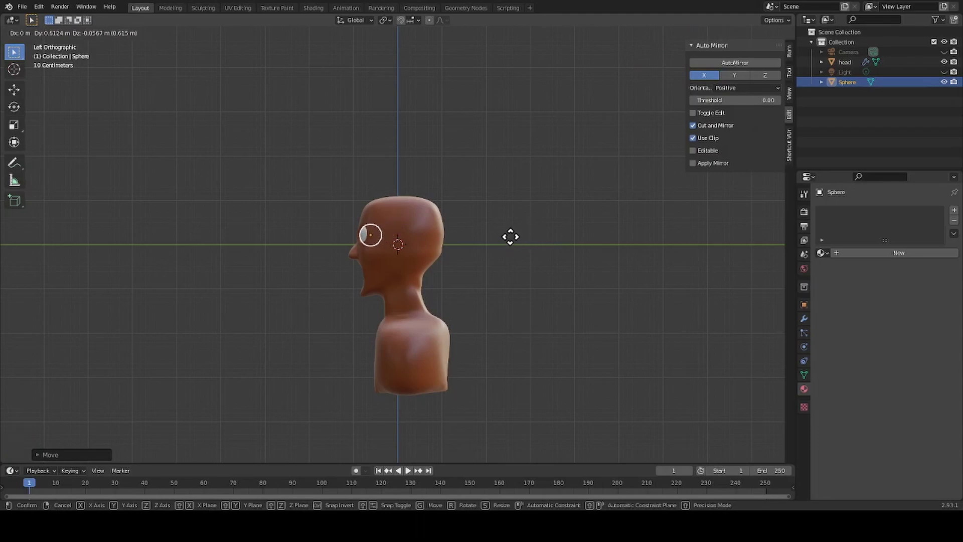
{"action": "left_click", "coordinate": [510, 237]}
{"action": "left_click", "coordinate": [552, 232]}
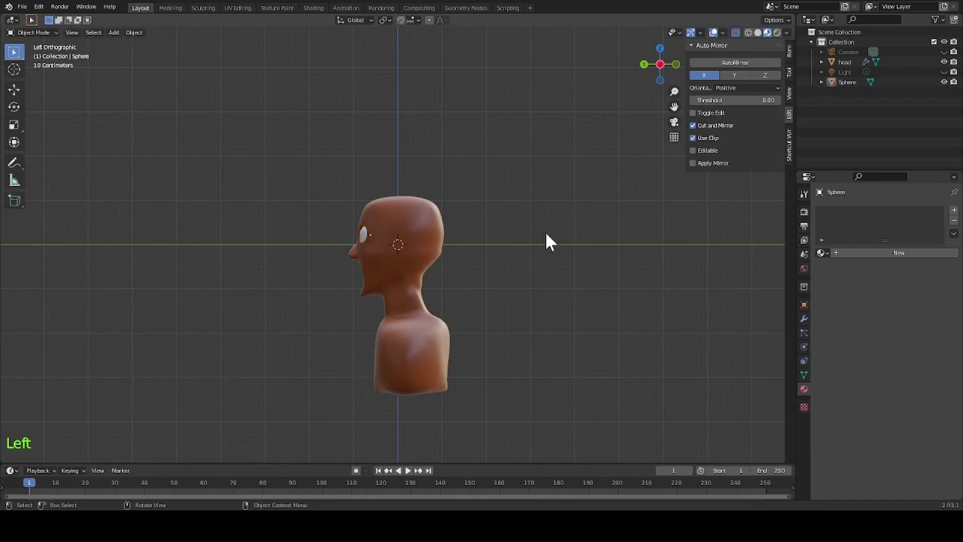
{"action": "left_click", "coordinate": [644, 63]}
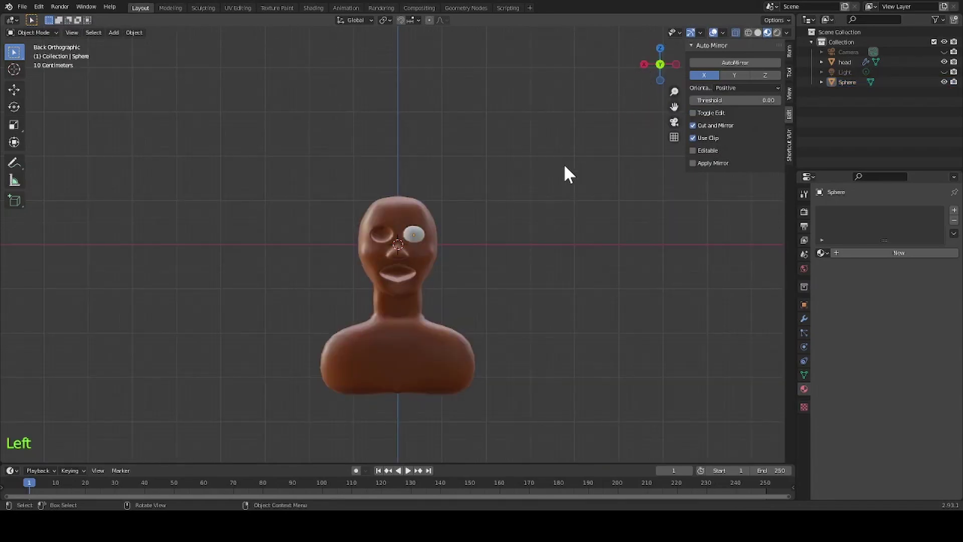
{"action": "scroll", "coordinate": [495, 269], "scroll_direction": "up", "scroll_amount": 3}
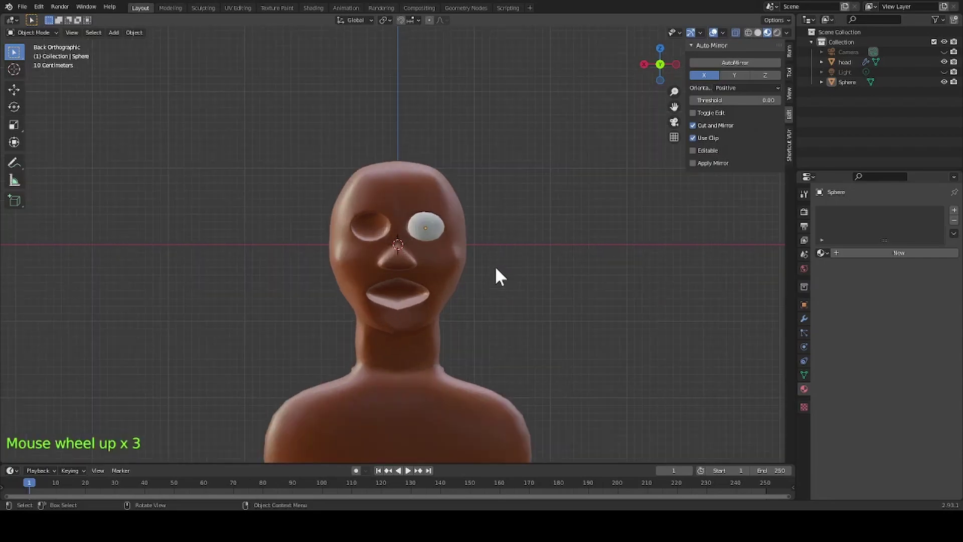
Select the eyeball sphere, nudge it about 0.01 m along X toward the nose and scale it up about 1.1 times, then deselect.
{"action": "scroll", "coordinate": [493, 270], "scroll_direction": "up", "scroll_amount": 4}
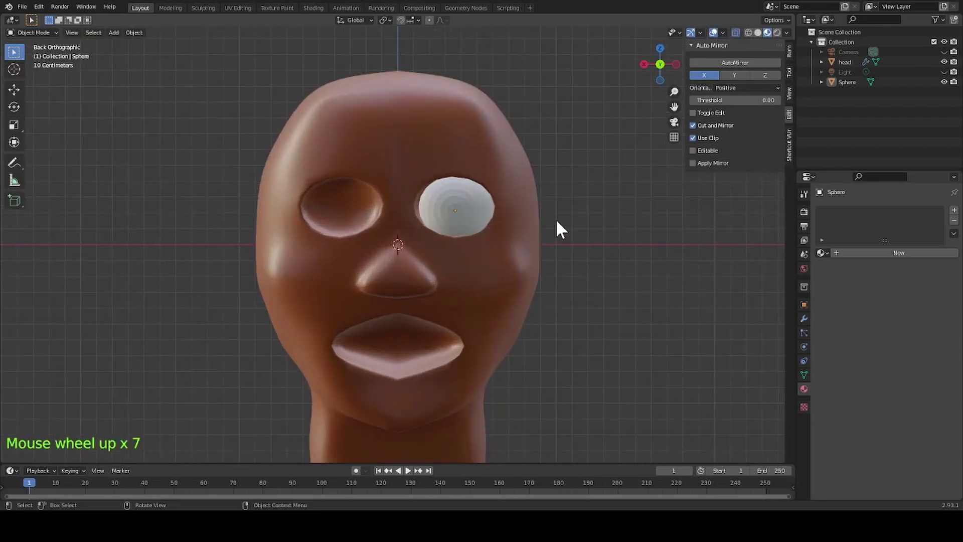
{"action": "key", "text": "a"}
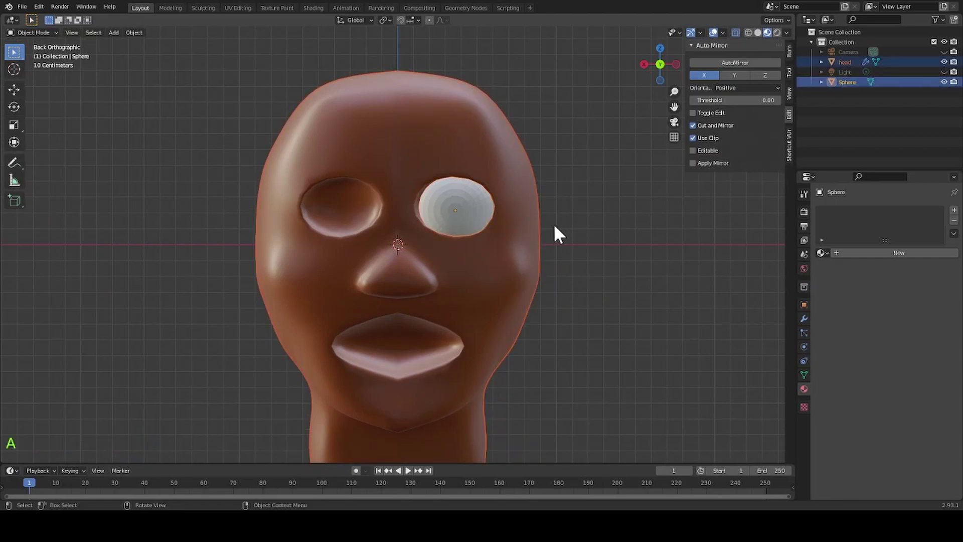
{"action": "left_click", "coordinate": [448, 206]}
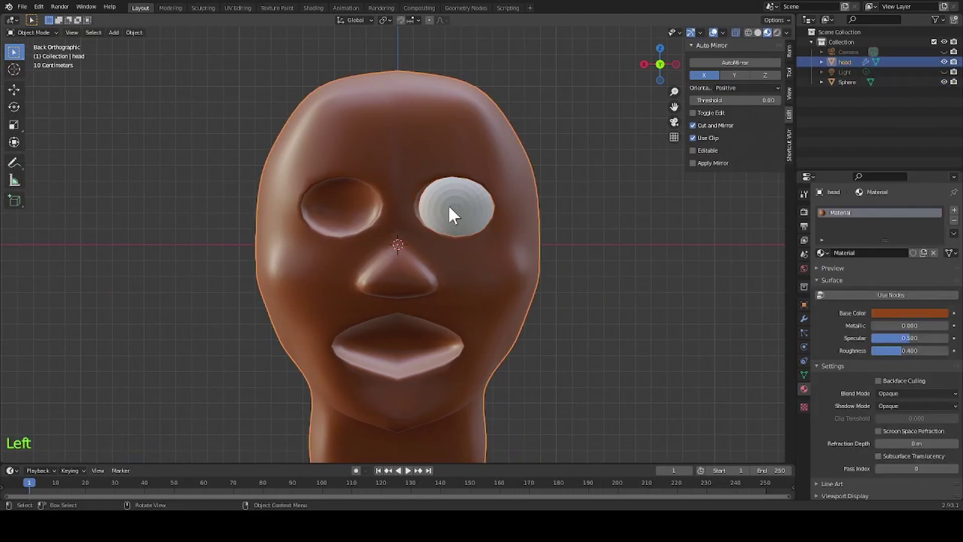
{"action": "left_click", "coordinate": [448, 206]}
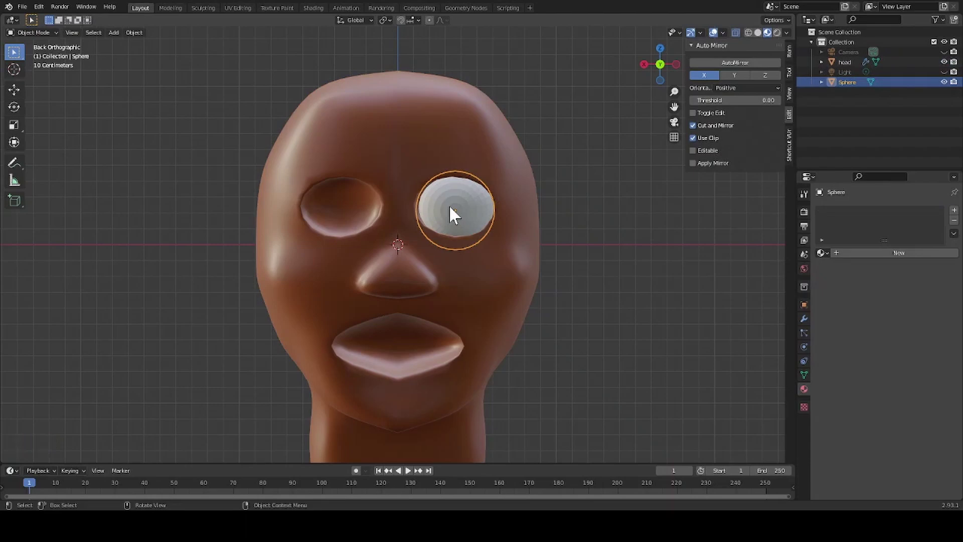
{"action": "key", "text": "g"}
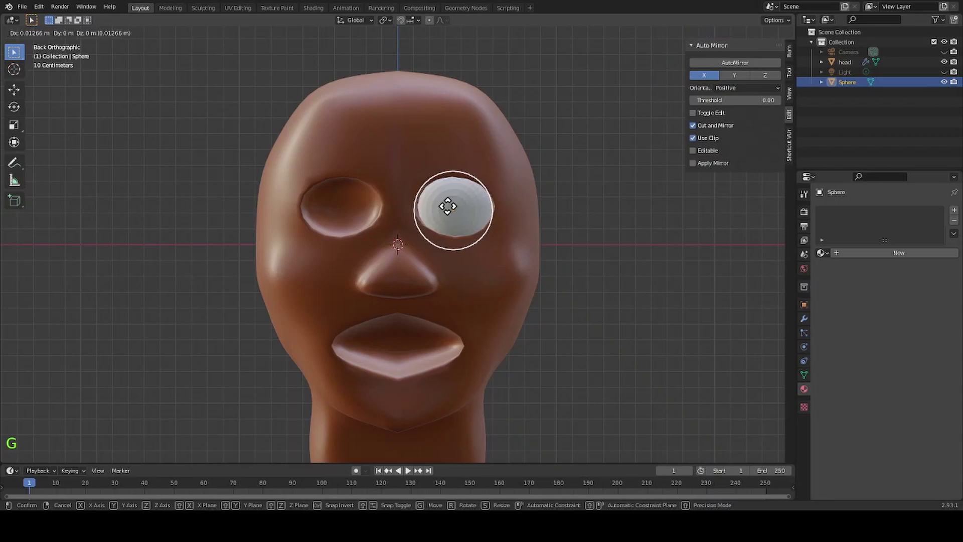
{"action": "left_click", "coordinate": [448, 206]}
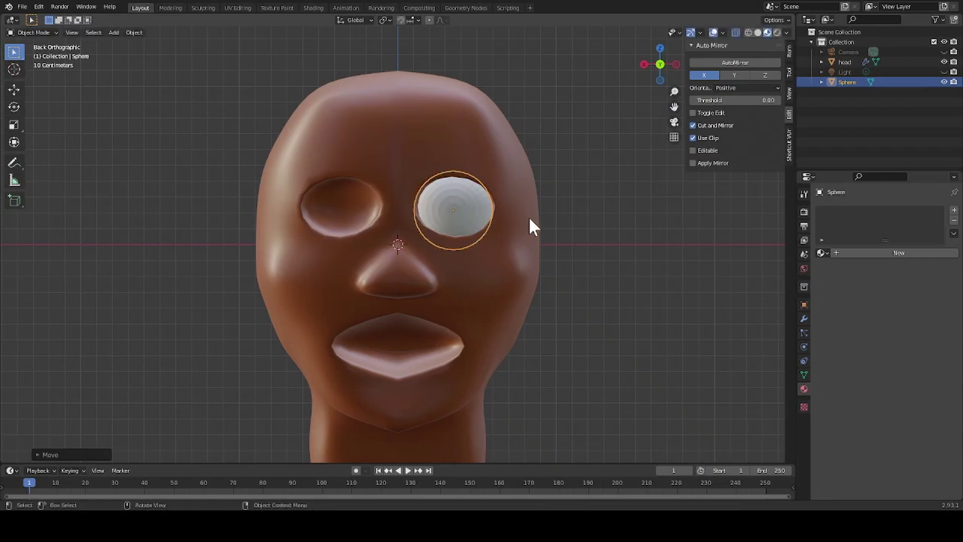
{"action": "key", "text": "s"}
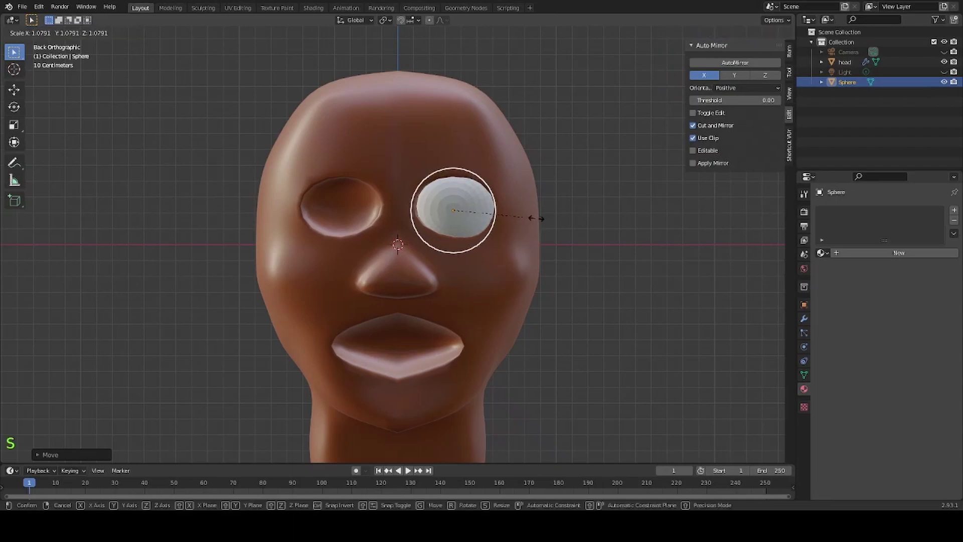
{"action": "left_click", "coordinate": [539, 220]}
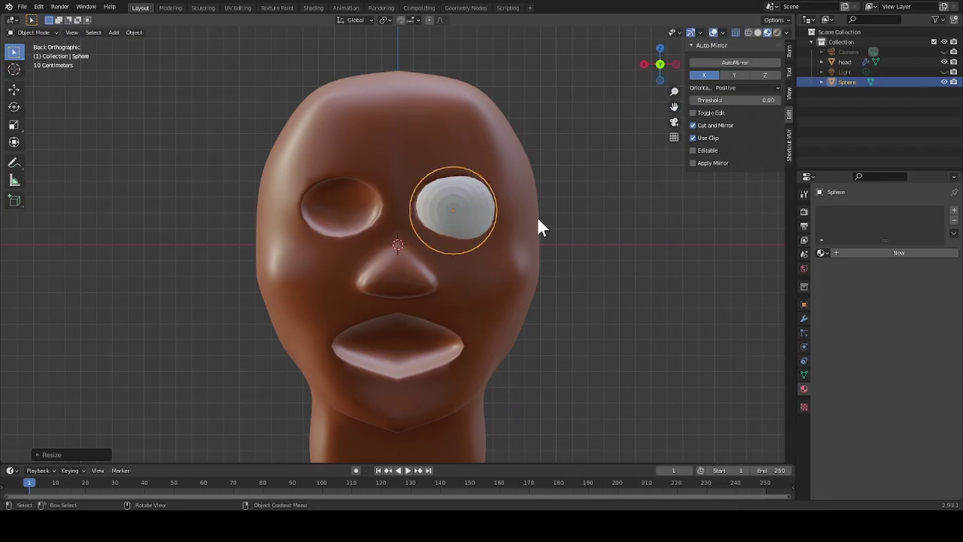
{"action": "left_click", "coordinate": [585, 282]}
Enter Edit Mode on the eyeball, select its whole mesh and add a new material with nodes turned off.
{"action": "mouse_move", "coordinate": [615, 291]}
{"action": "middle_mouse_down"}
{"action": "mouse_move", "coordinate": [587, 285]}
{"action": "mouse_move", "coordinate": [571, 303]}
{"action": "mouse_move", "coordinate": [464, 318]}
{"action": "mouse_move", "coordinate": [597, 316]}
{"action": "mouse_move", "coordinate": [569, 318]}
{"action": "mouse_move", "coordinate": [612, 300]}
{"action": "middle_mouse_up"}
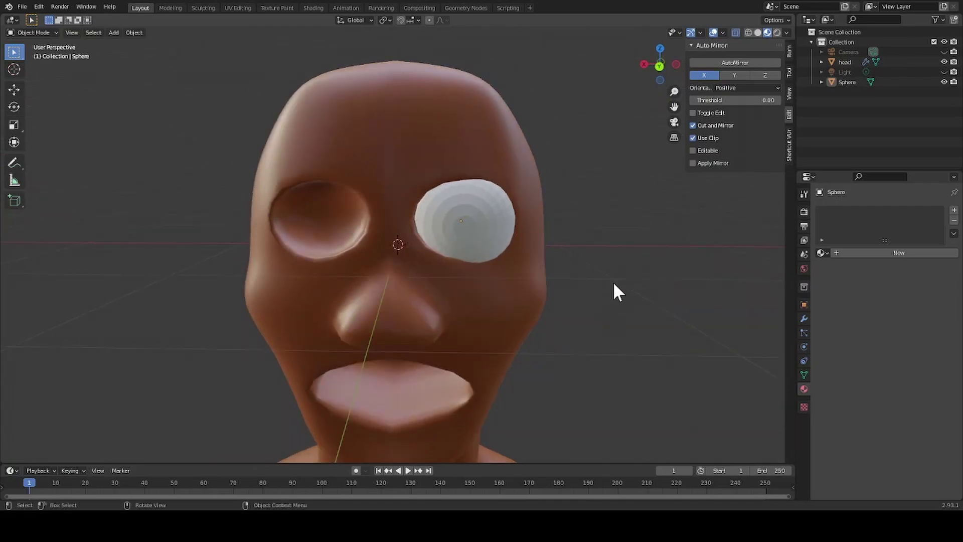
{"action": "key", "text": "Tab"}
{"action": "scroll", "coordinate": [613, 260], "scroll_direction": "up", "scroll_amount": 4}
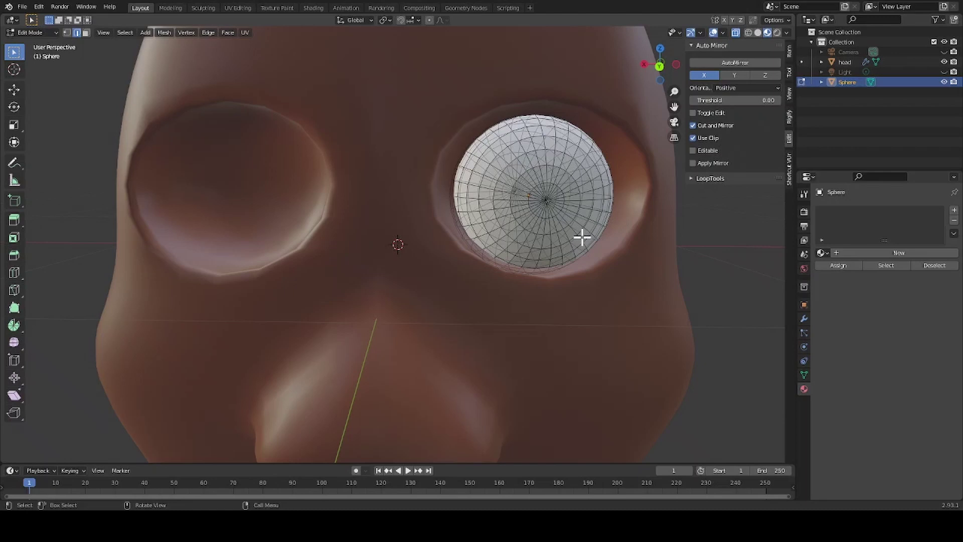
{"action": "key", "text": "a"}
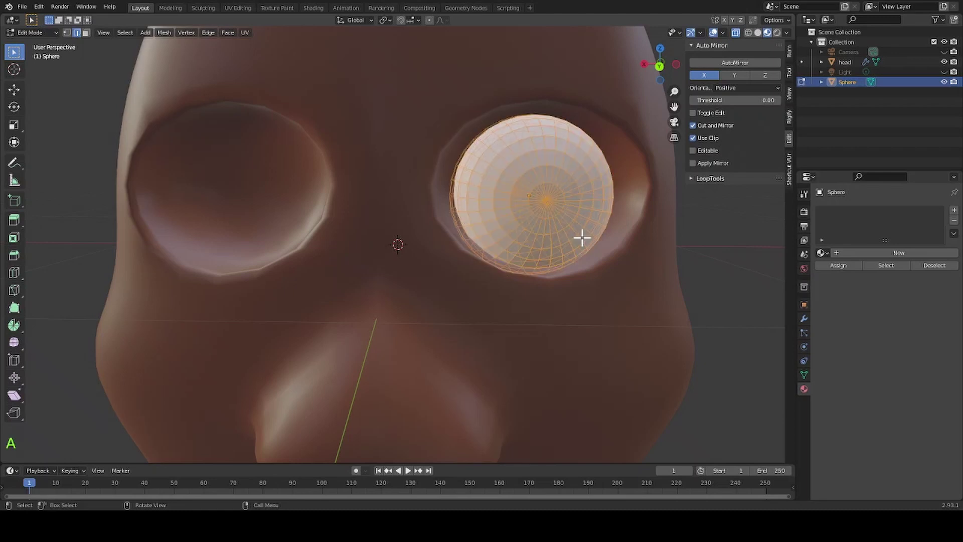
{"action": "left_click", "coordinate": [887, 251]}
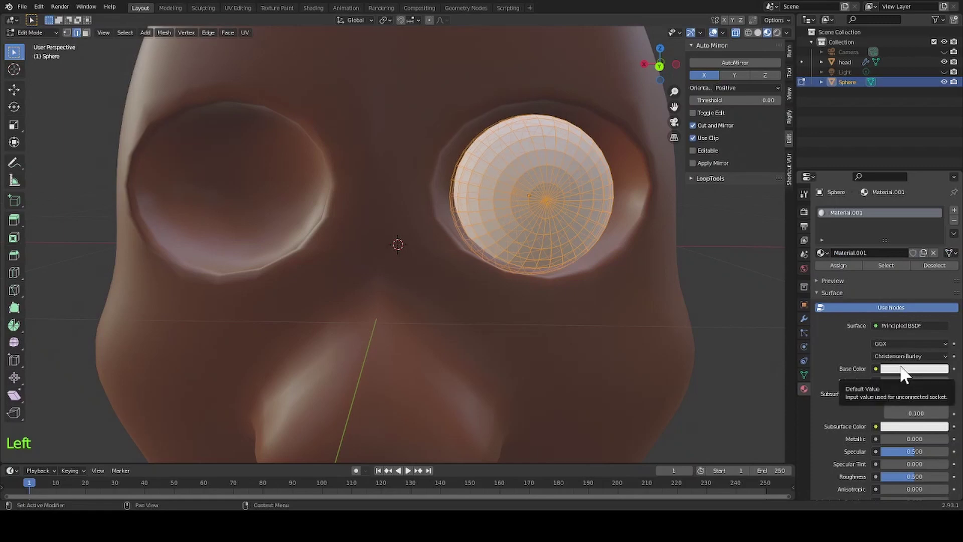
{"action": "left_click", "coordinate": [884, 307]}
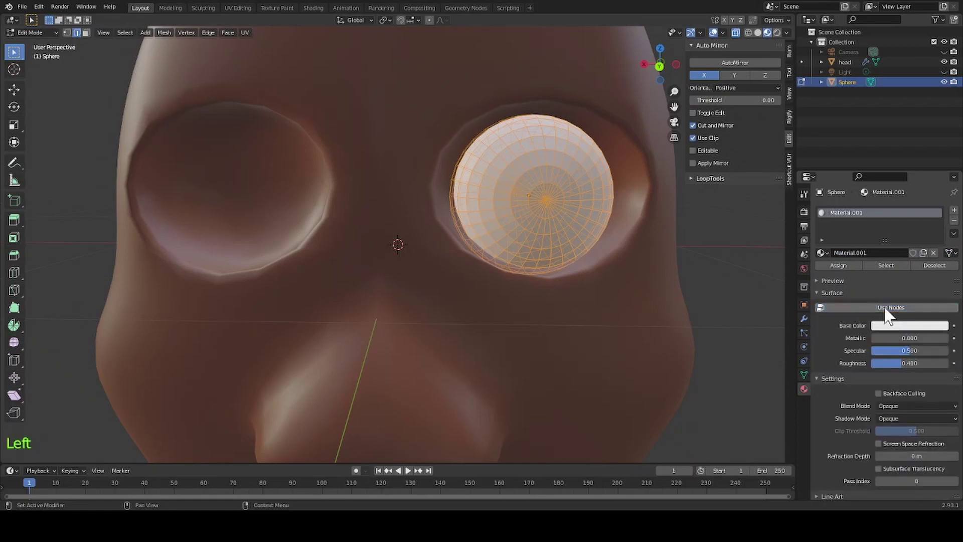
Set the eyeball material's roughness to 0.01 and deselect the mesh.
{"action": "double_click", "coordinate": [904, 362]}
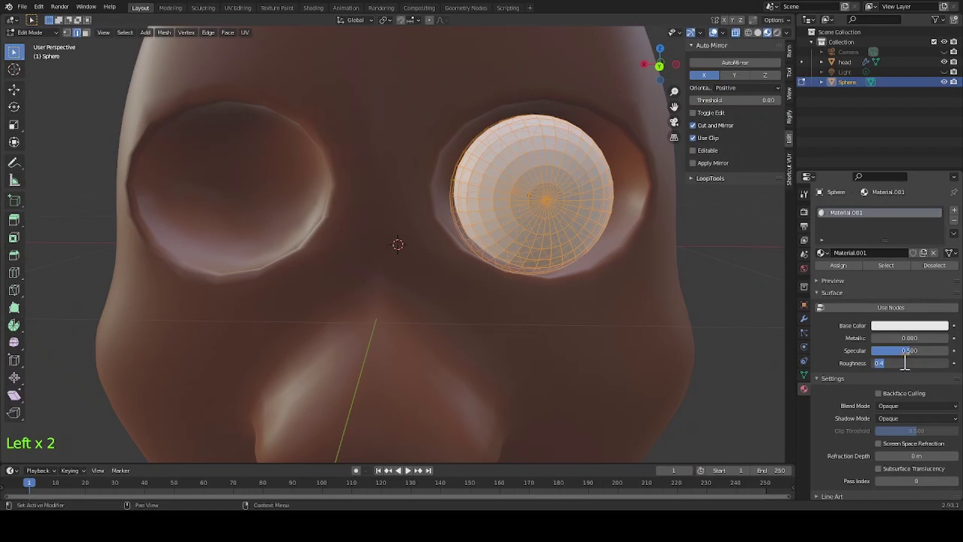
{"action": "key", "text": "BackSpace"}
{"action": "type", "text": ".01"}
{"action": "key", "text": "Return"}
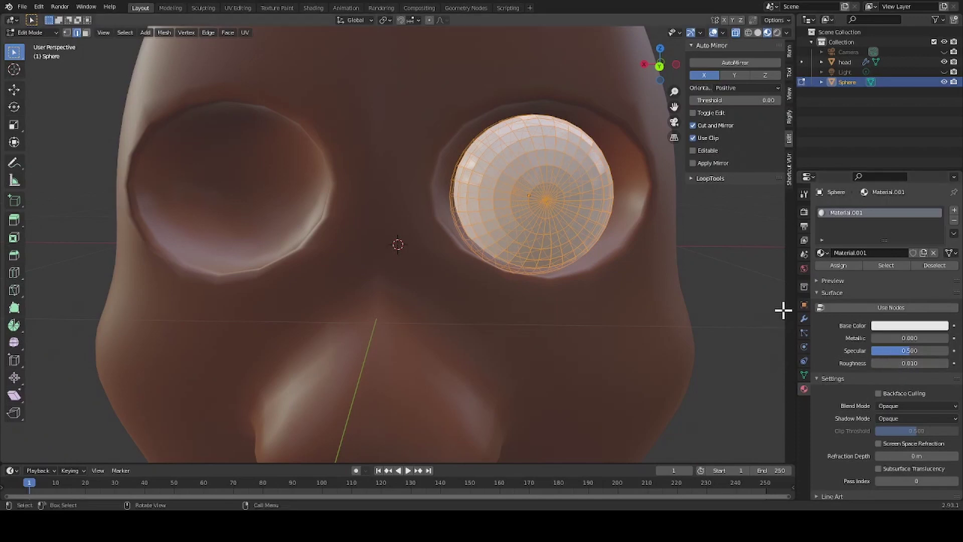
{"action": "left_click", "coordinate": [776, 296]}
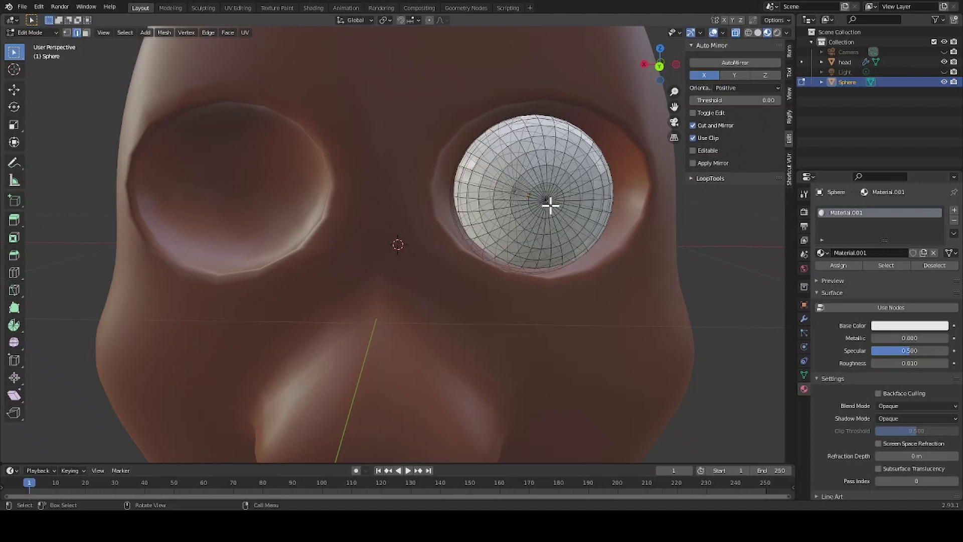
Switch to face selection with X-ray off and circle-select the innermost faces around the eyeball's front pole.
{"action": "key", "text": "3"}
{"action": "left_click", "coordinate": [735, 32]}
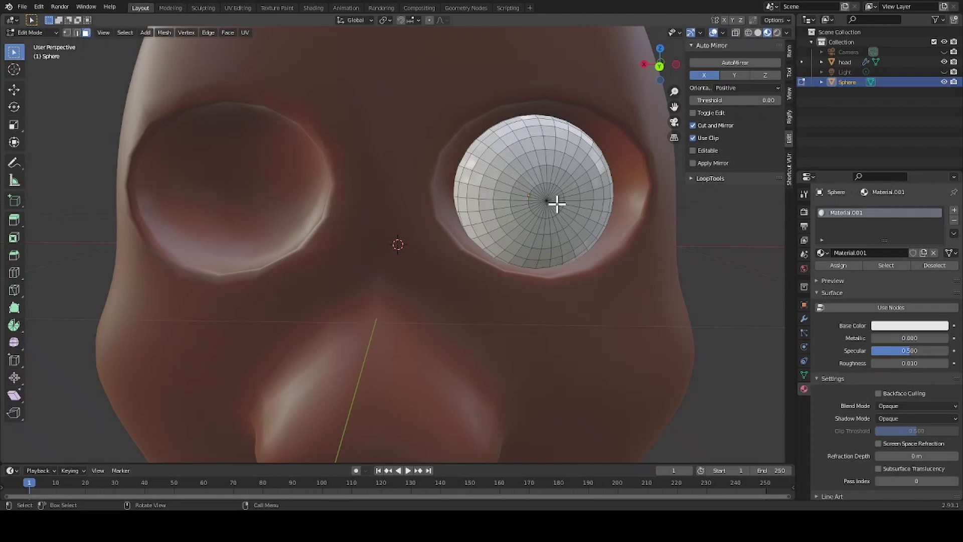
{"action": "key", "text": "c"}
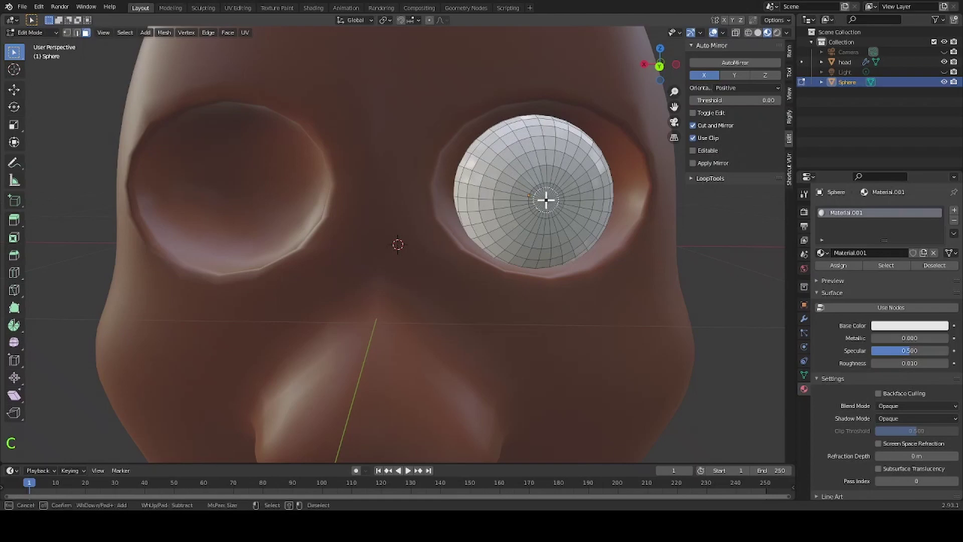
{"action": "left_click", "coordinate": [545, 200]}
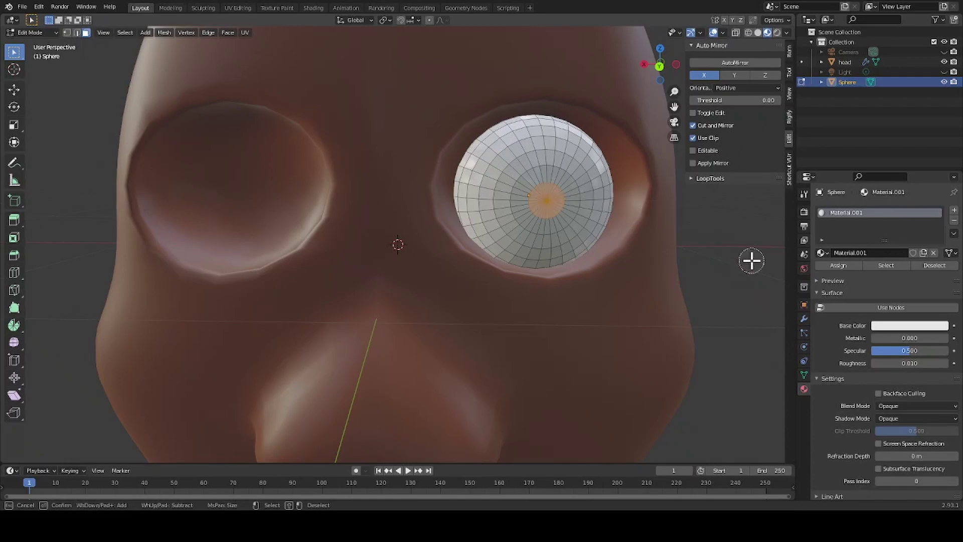
Add a second material slot with a new material, turn its nodes off and set roughness to 0.01.
{"action": "left_click", "coordinate": [954, 211]}
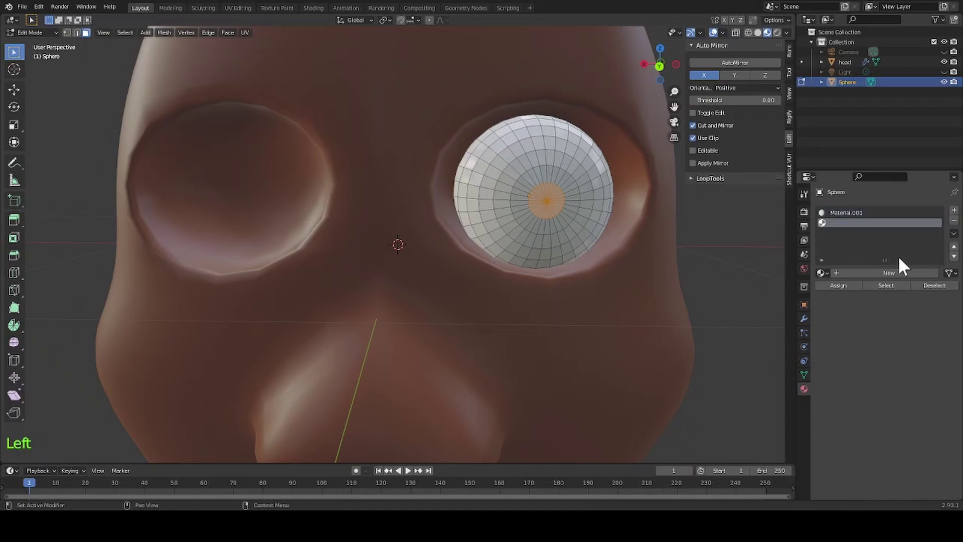
{"action": "left_click", "coordinate": [886, 273]}
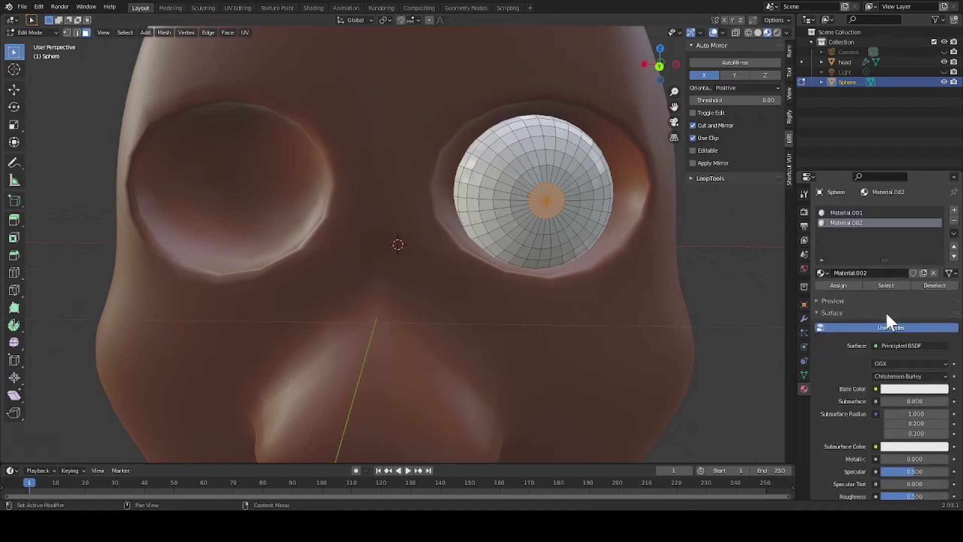
{"action": "left_click", "coordinate": [909, 327]}
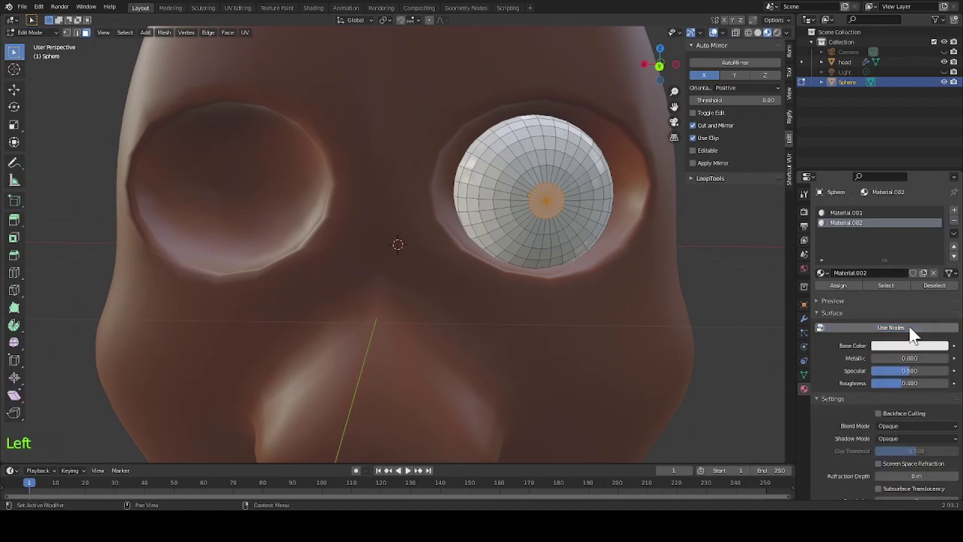
{"action": "left_click", "coordinate": [902, 383]}
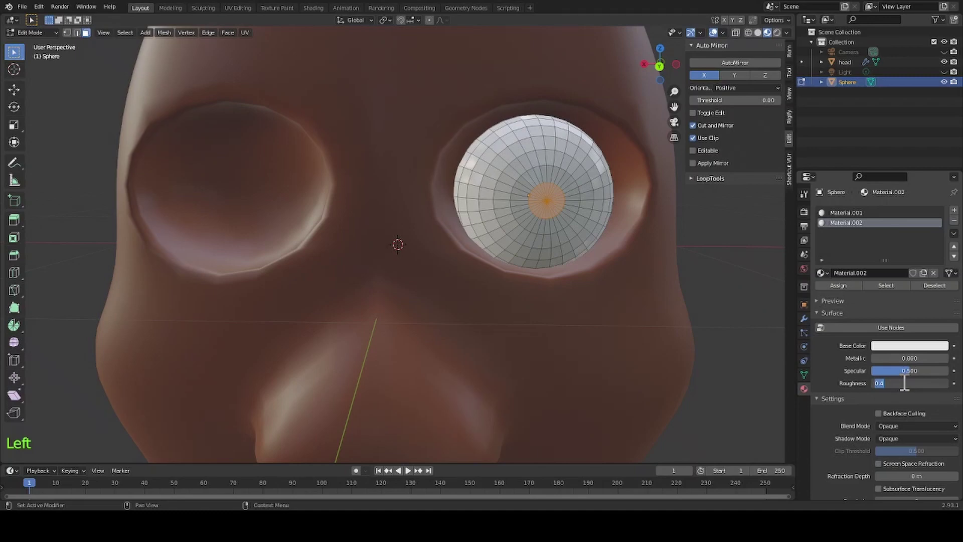
{"action": "type", "text": ".01"}
{"action": "key", "text": "Return"}
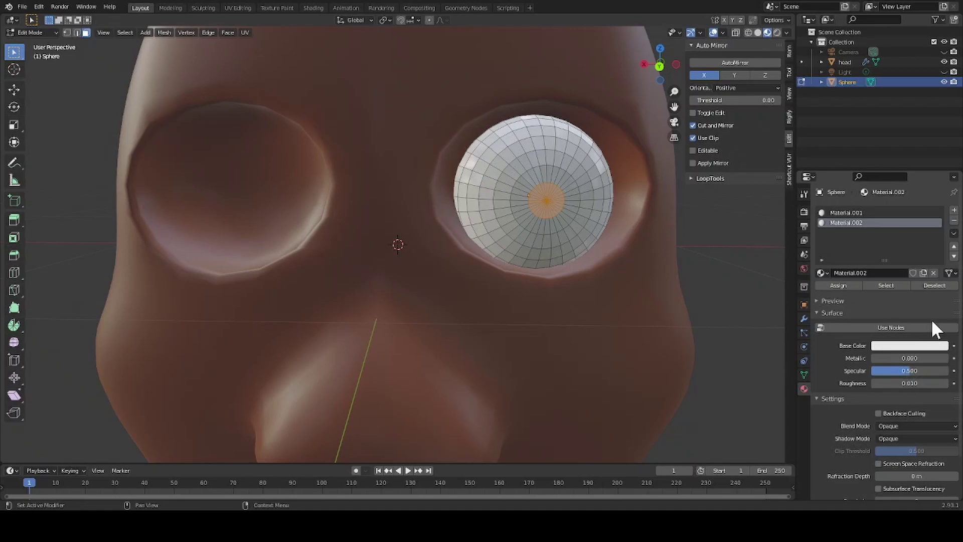
Set the second material's base color to black and rename the material "pupil".
{"action": "left_click", "coordinate": [927, 347]}
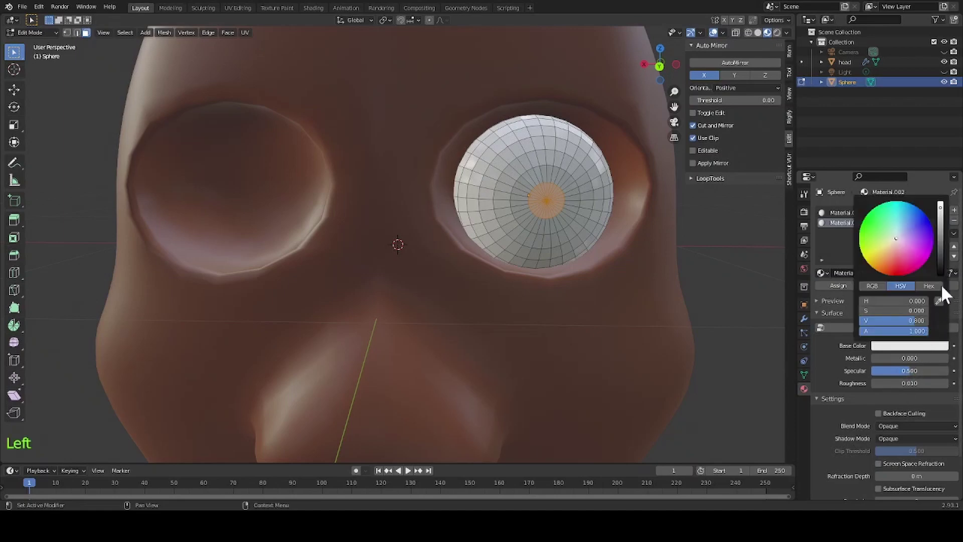
{"action": "left_click_drag", "start_coordinate": [941, 208], "coordinate": [940, 274]}
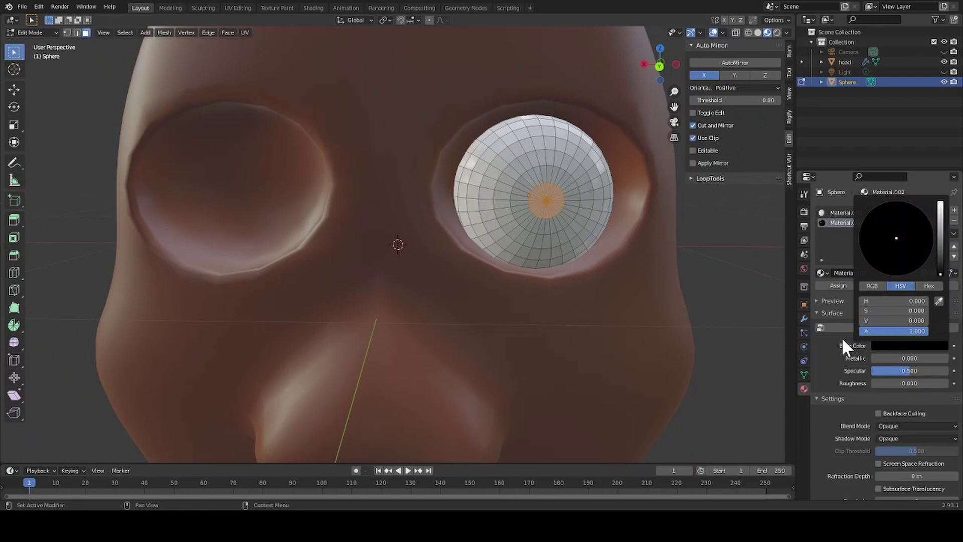
{"action": "left_click", "coordinate": [833, 272]}
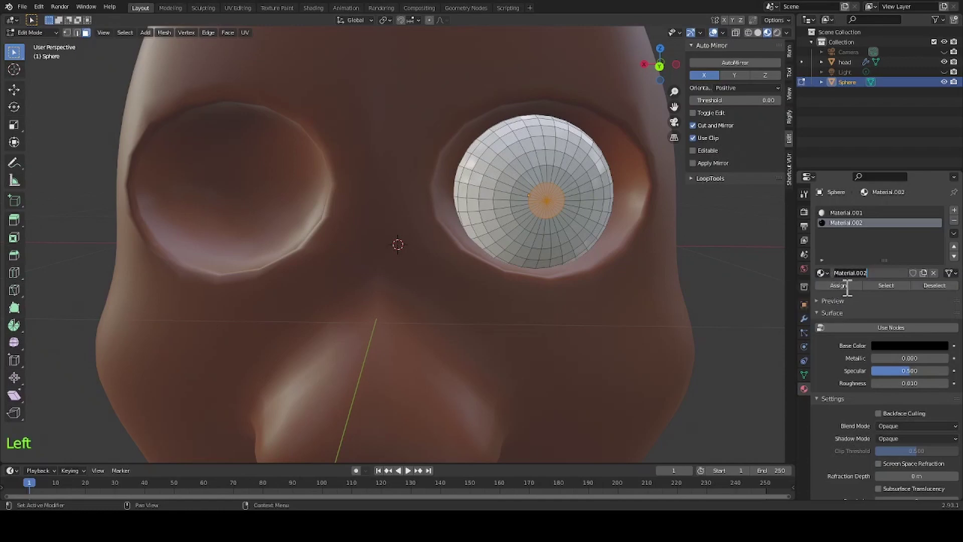
{"action": "type", "text": "pupil"}
{"action": "key", "text": "Return"}
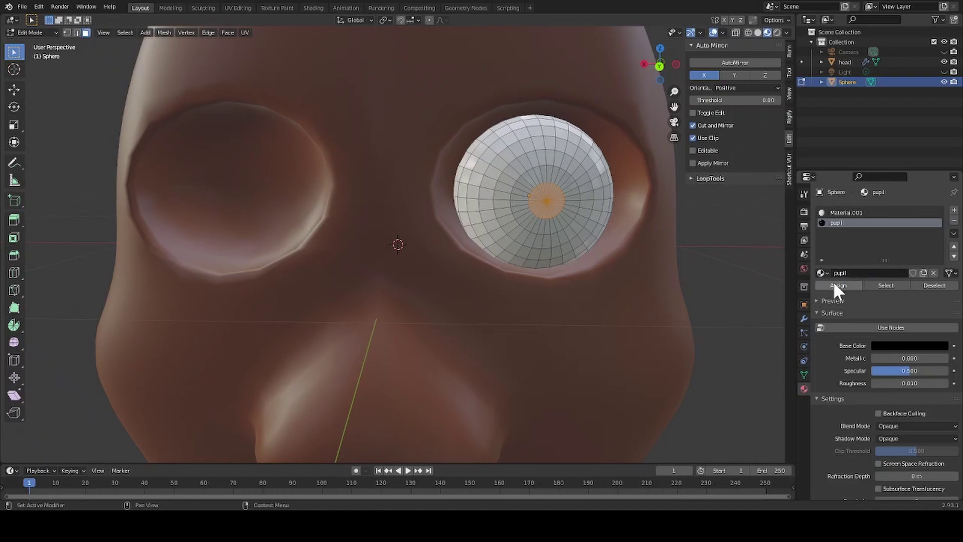
Assign the pupil material to the selected front-pole faces and deselect them.
{"action": "left_click", "coordinate": [834, 284]}
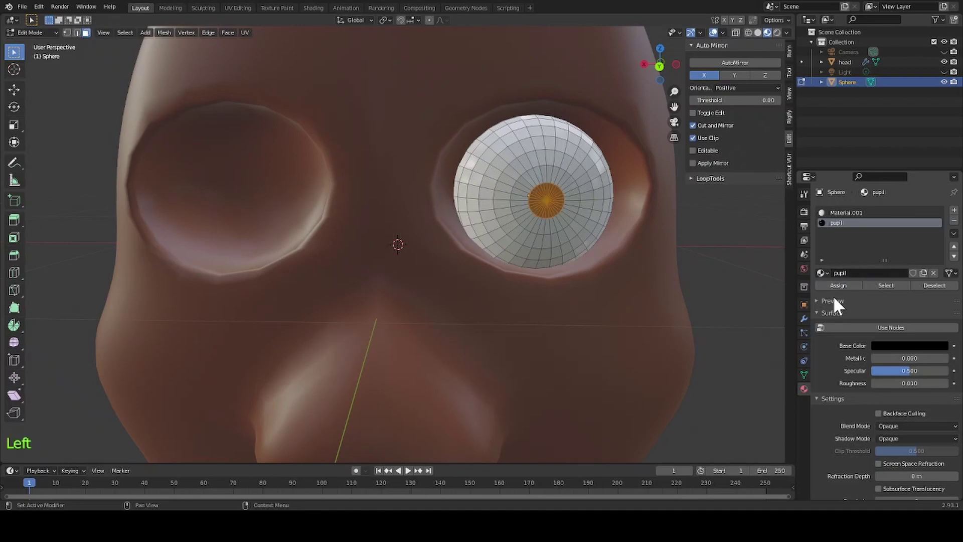
{"action": "left_click", "coordinate": [852, 301]}
{"action": "left_click", "coordinate": [736, 251]}
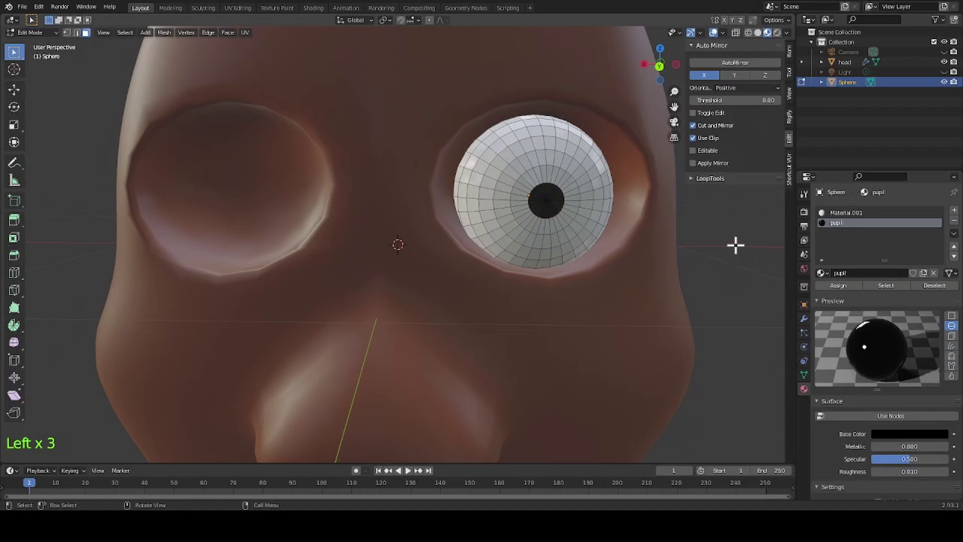
{"action": "left_click", "coordinate": [816, 299]}
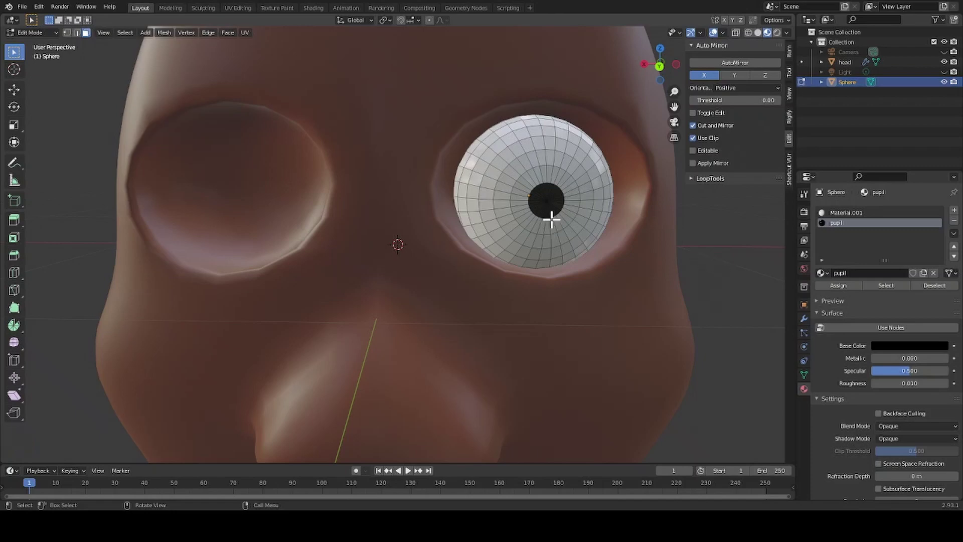
Circle-select the full ring of faces directly around the black pupil, removing stray faces outside the ring from the selection.
{"action": "key", "text": "c"}
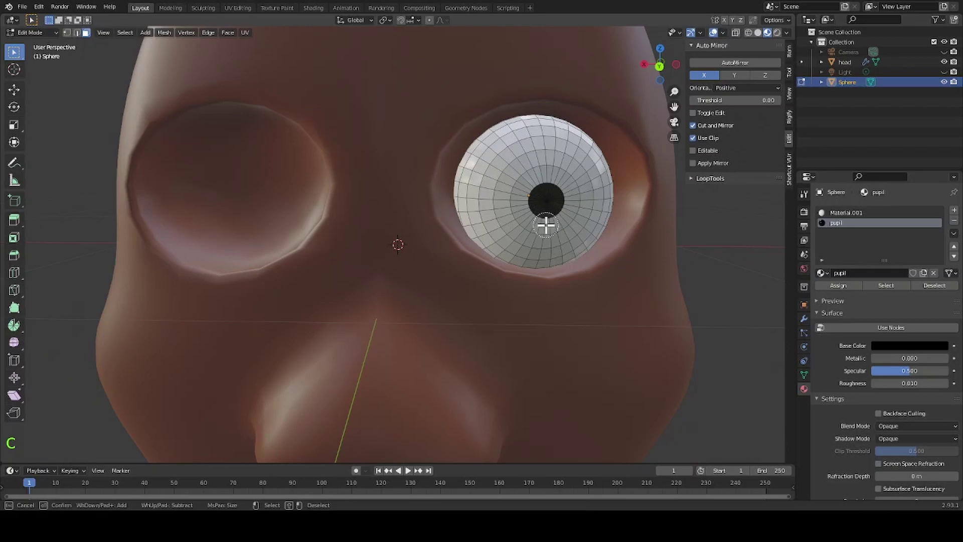
{"action": "scroll", "coordinate": [545, 224], "scroll_direction": "up", "scroll_amount": 5}
{"action": "mouse_move", "coordinate": [541, 227]}
{"action": "left_mouse_down"}
{"action": "mouse_move", "coordinate": [525, 209]}
{"action": "mouse_move", "coordinate": [542, 207]}
{"action": "mouse_move", "coordinate": [525, 219]}
{"action": "mouse_move", "coordinate": [553, 227]}
{"action": "mouse_move", "coordinate": [576, 212]}
{"action": "mouse_move", "coordinate": [576, 181]}
{"action": "mouse_move", "coordinate": [565, 170]}
{"action": "mouse_move", "coordinate": [535, 173]}
{"action": "mouse_move", "coordinate": [500, 215]}
{"action": "left_mouse_up"}
{"action": "middle_click_drag", "start_coordinate": [499, 215], "coordinate": [502, 188]}
{"action": "left_click_drag", "start_coordinate": [516, 226], "coordinate": [573, 232]}
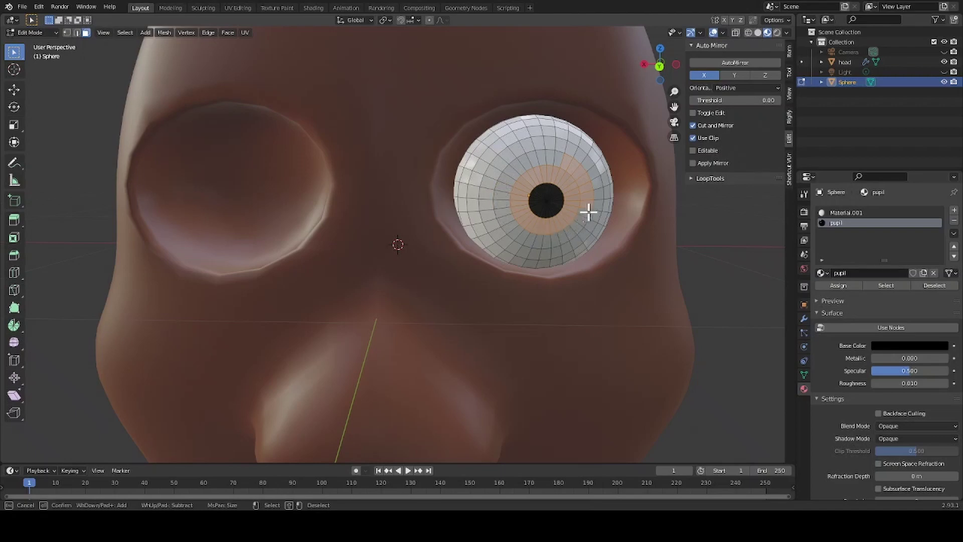
{"action": "middle_click_drag", "start_coordinate": [590, 188], "coordinate": [566, 159]}
{"action": "key", "text": "Escape"}
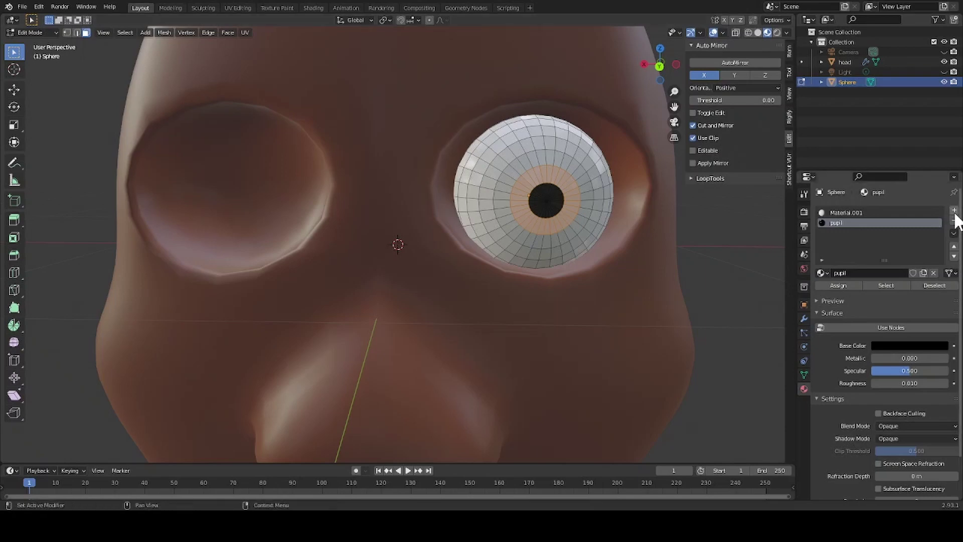
Add a third material slot to the eyeball with a new material and turn its nodes off.
{"action": "left_click", "coordinate": [954, 211]}
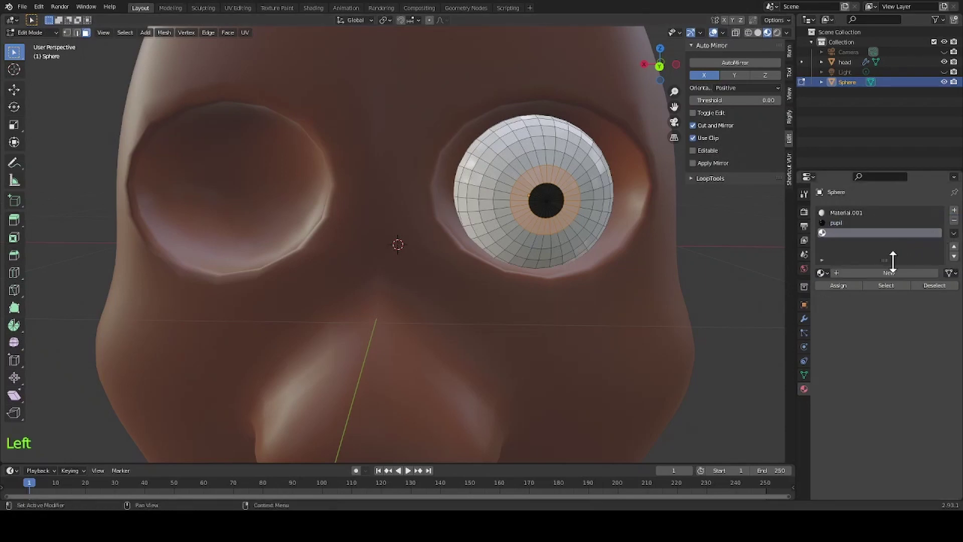
{"action": "left_click", "coordinate": [889, 272]}
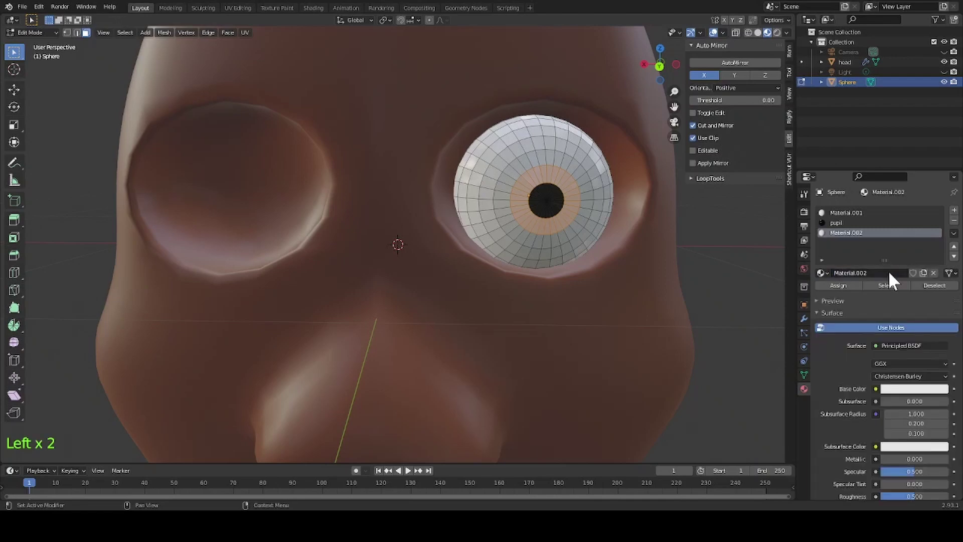
{"action": "left_click", "coordinate": [893, 327]}
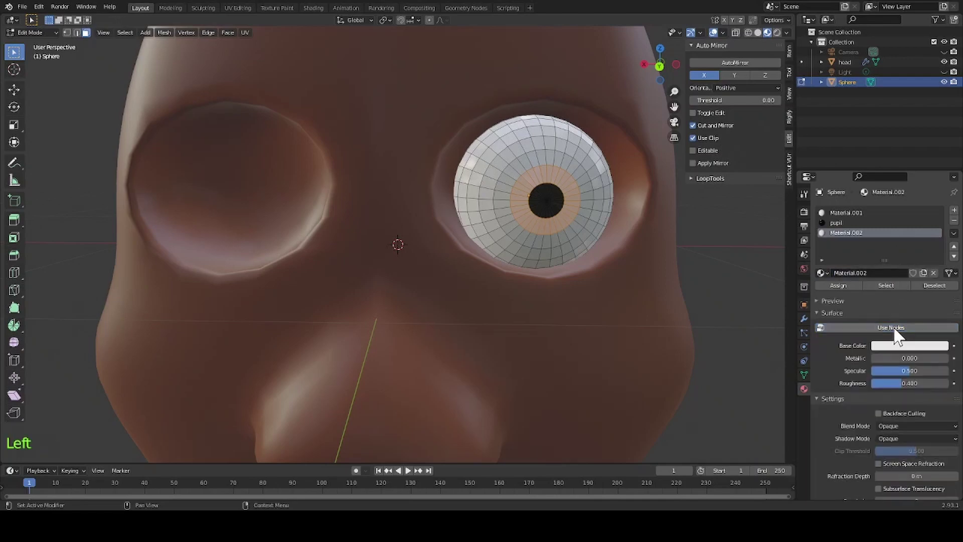
Set the third material's base color to dark brown by choosing an orange hue and darkening it.
{"action": "left_click", "coordinate": [900, 345]}
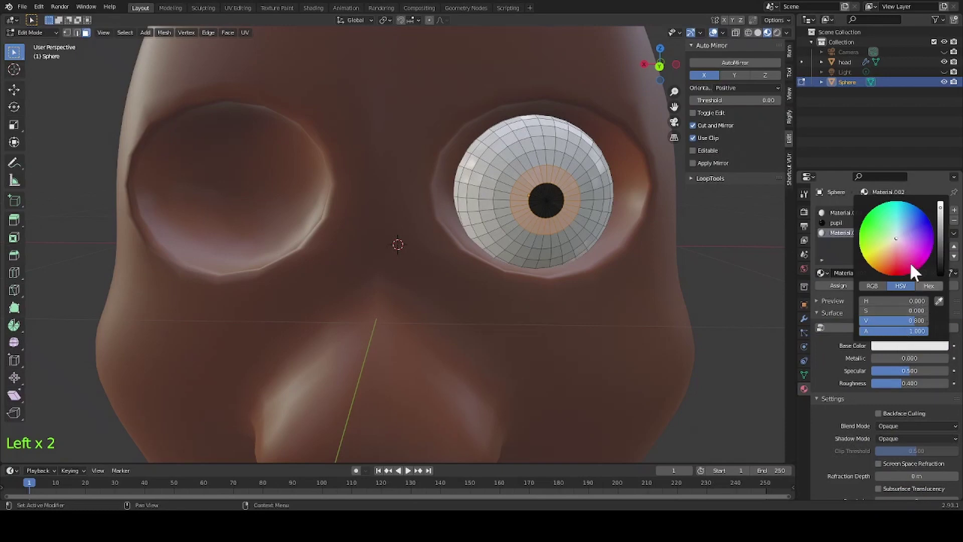
{"action": "left_click", "coordinate": [887, 272]}
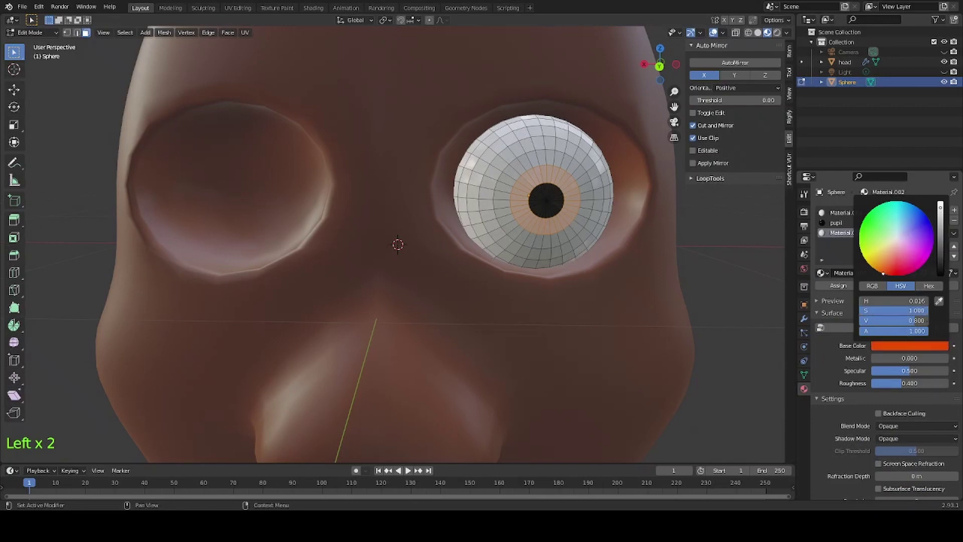
{"action": "left_click_drag", "start_coordinate": [883, 274], "coordinate": [880, 267]}
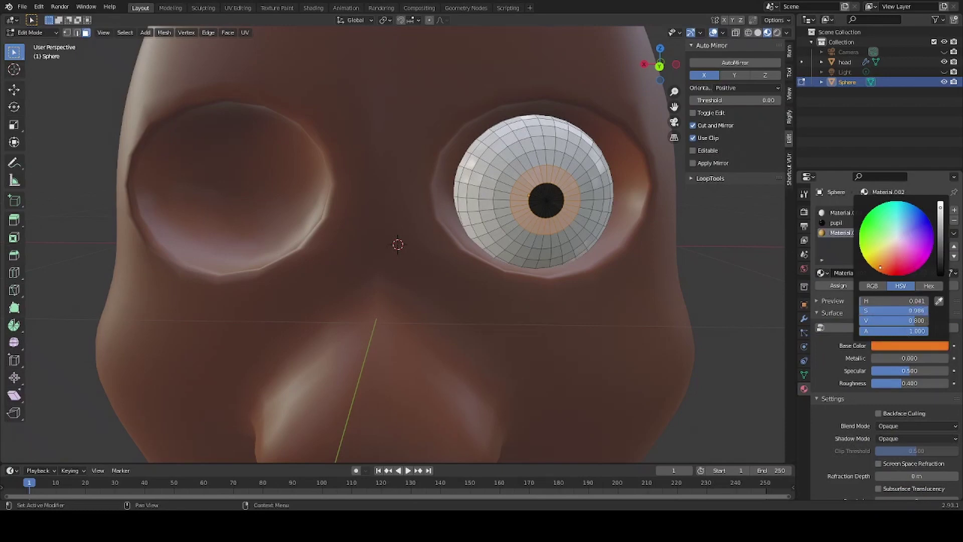
{"action": "left_click_drag", "start_coordinate": [938, 221], "coordinate": [939, 244]}
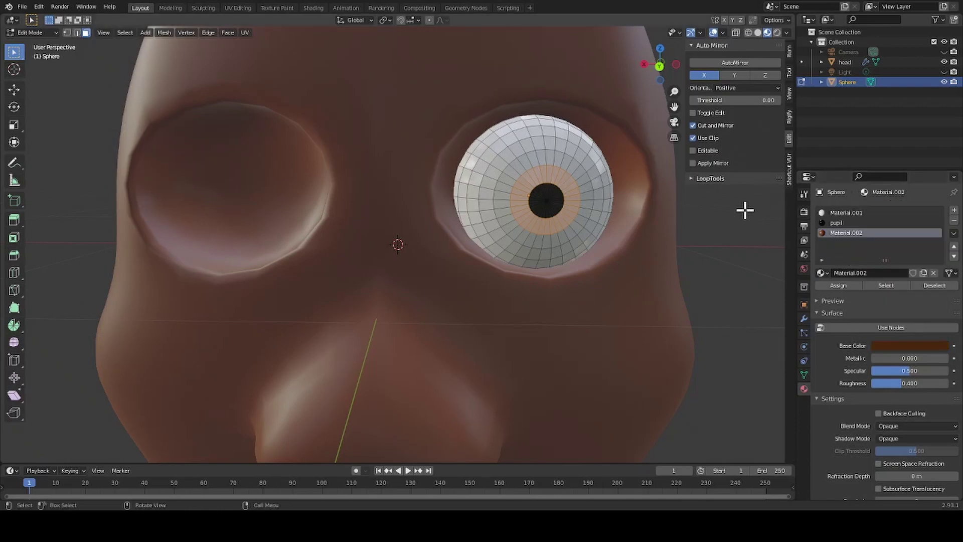
Set the brown material's roughness to 0.01, assign it to the selected iris faces and deselect them.
{"action": "left_click", "coordinate": [906, 383]}
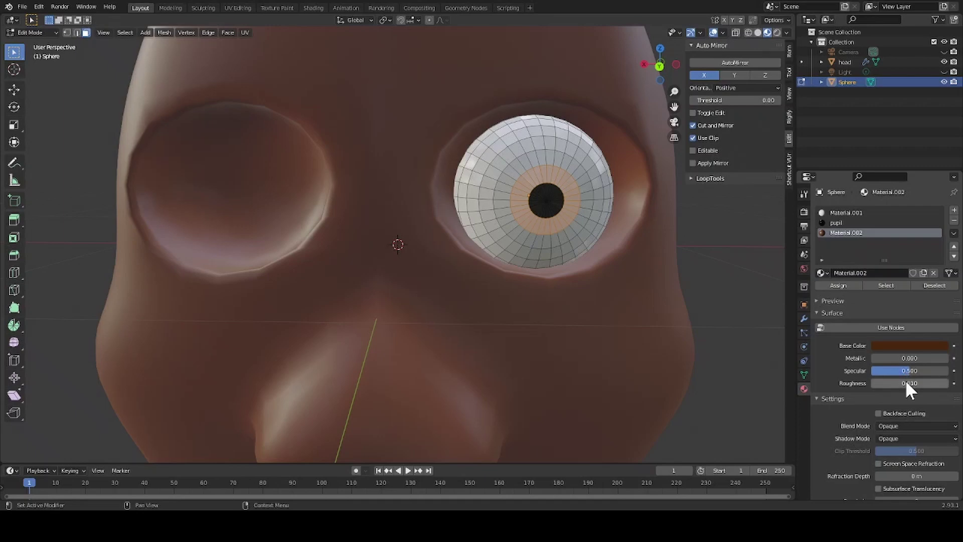
{"action": "left_click", "coordinate": [836, 284]}
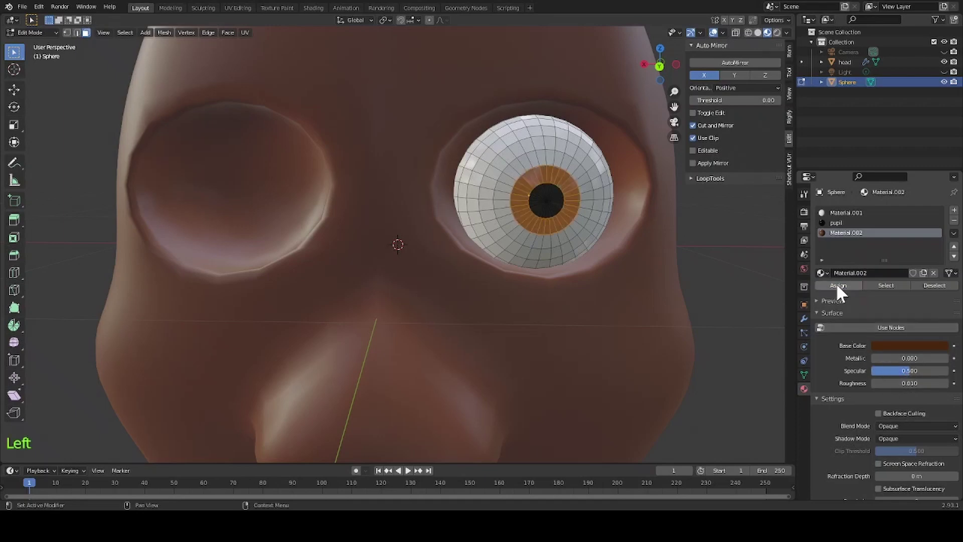
{"action": "left_click", "coordinate": [717, 269]}
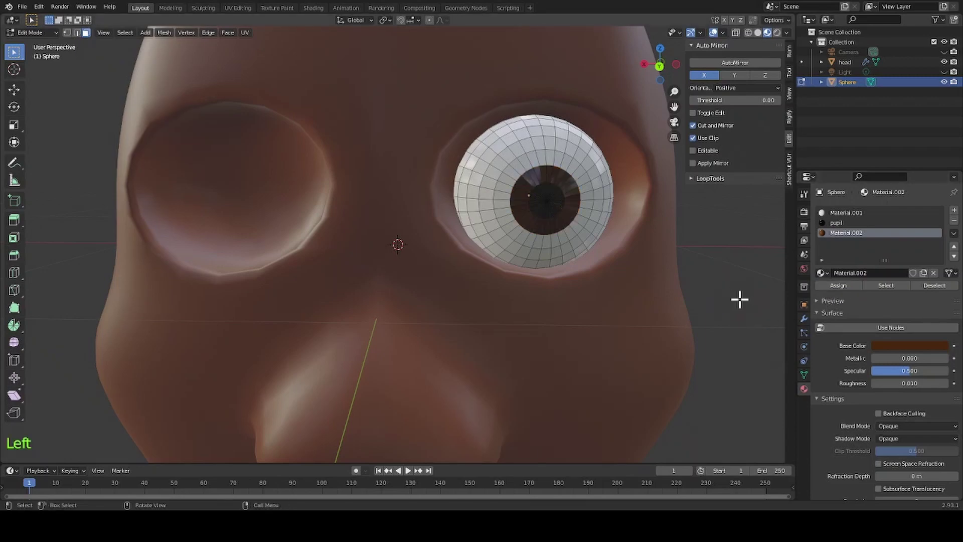
Select the whole eyeball mesh and add a Mirror modifier on the X axis with the head as mirror object.
{"action": "middle_click_drag", "start_coordinate": [744, 317], "coordinate": [719, 315]}
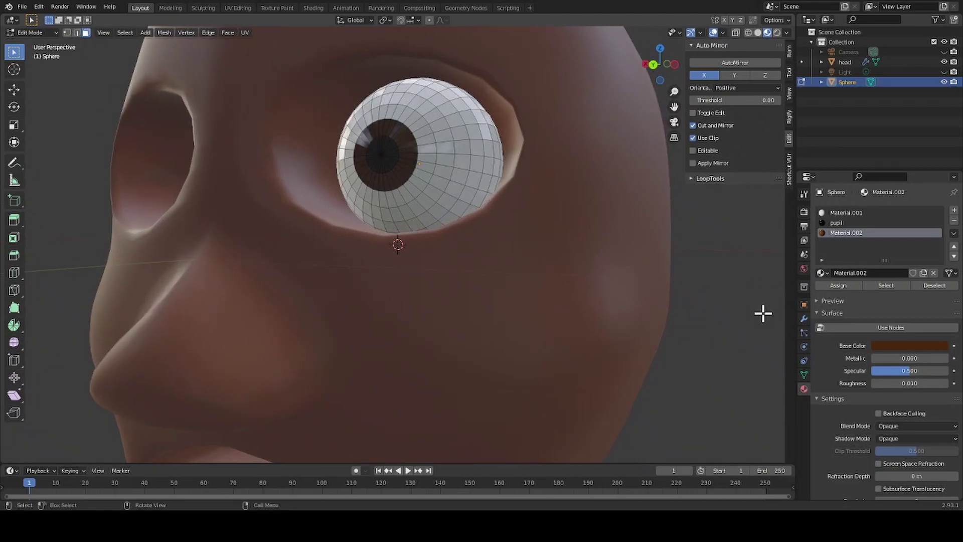
{"action": "key", "text": "a"}
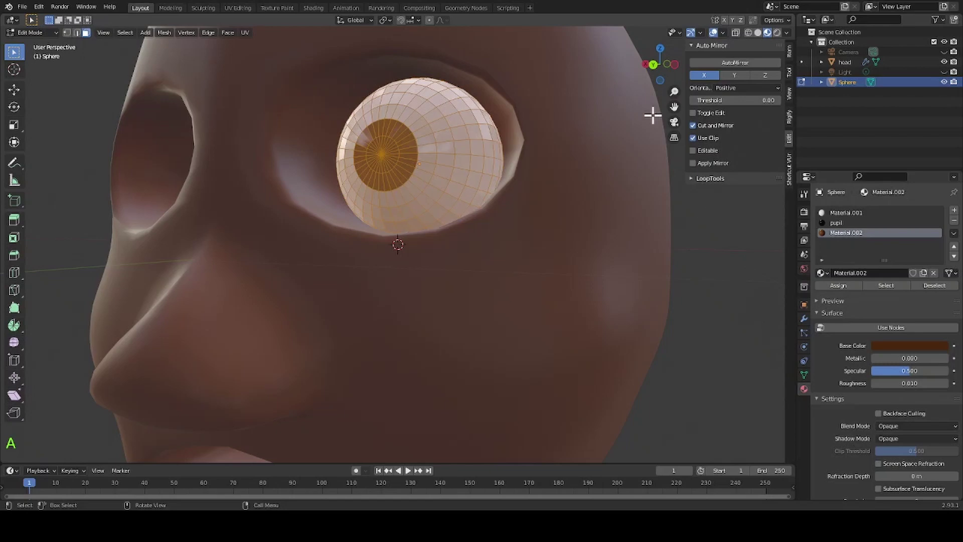
{"action": "left_click", "coordinate": [654, 63]}
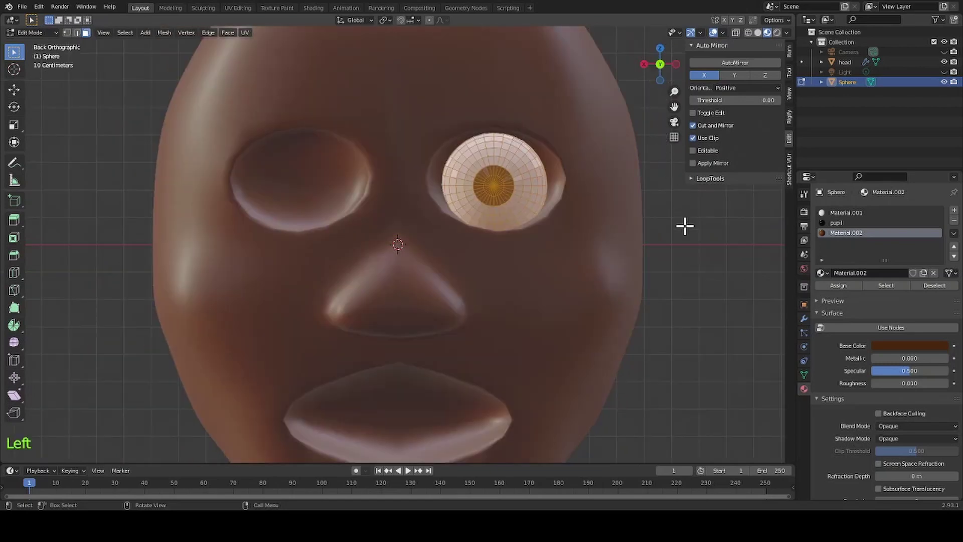
{"action": "scroll", "coordinate": [677, 261], "scroll_direction": "down", "scroll_amount": 1}
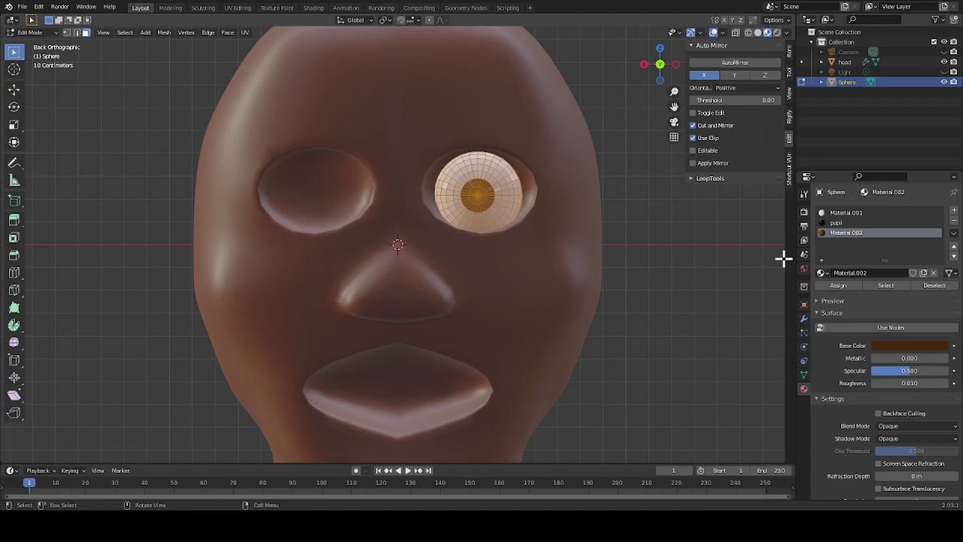
{"action": "left_click", "coordinate": [803, 318]}
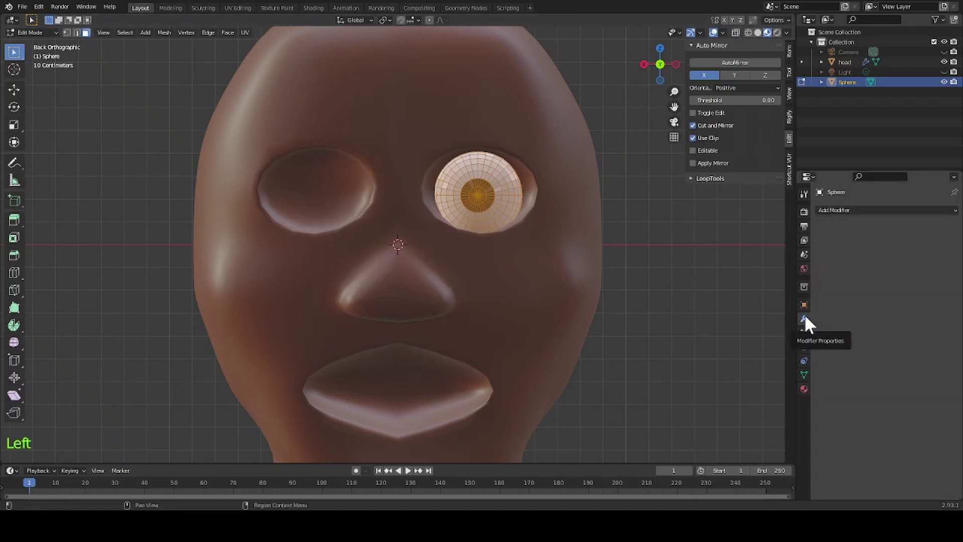
{"action": "left_click", "coordinate": [954, 211]}
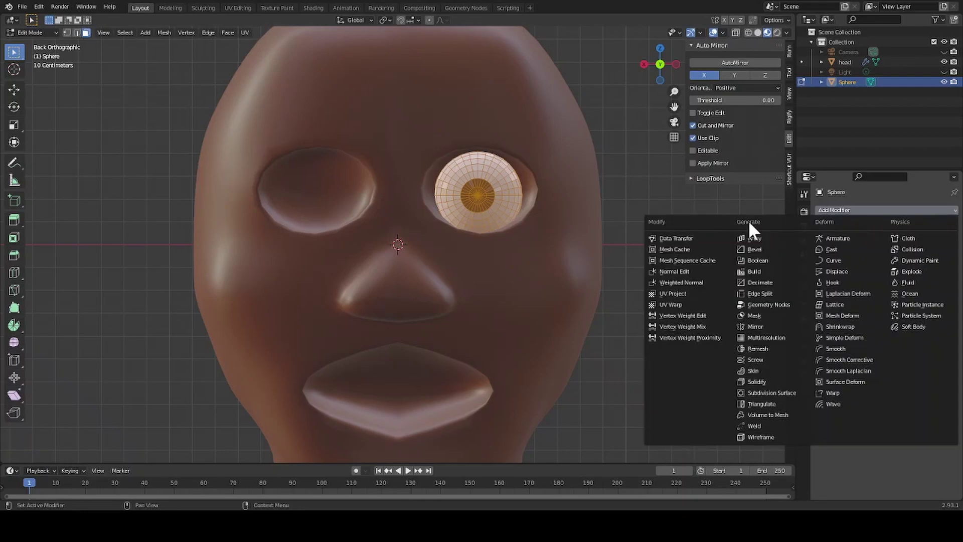
{"action": "left_click", "coordinate": [750, 327]}
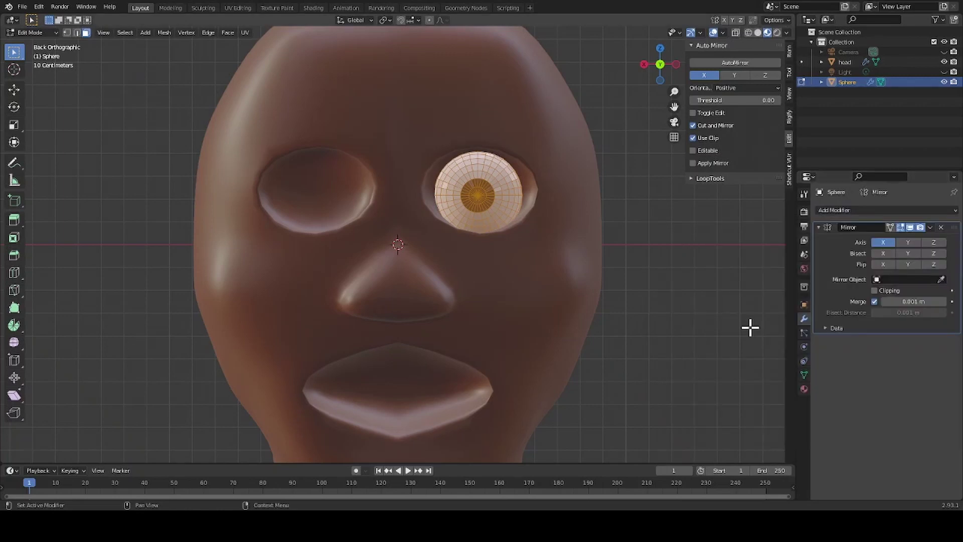
{"action": "left_click", "coordinate": [941, 279]}
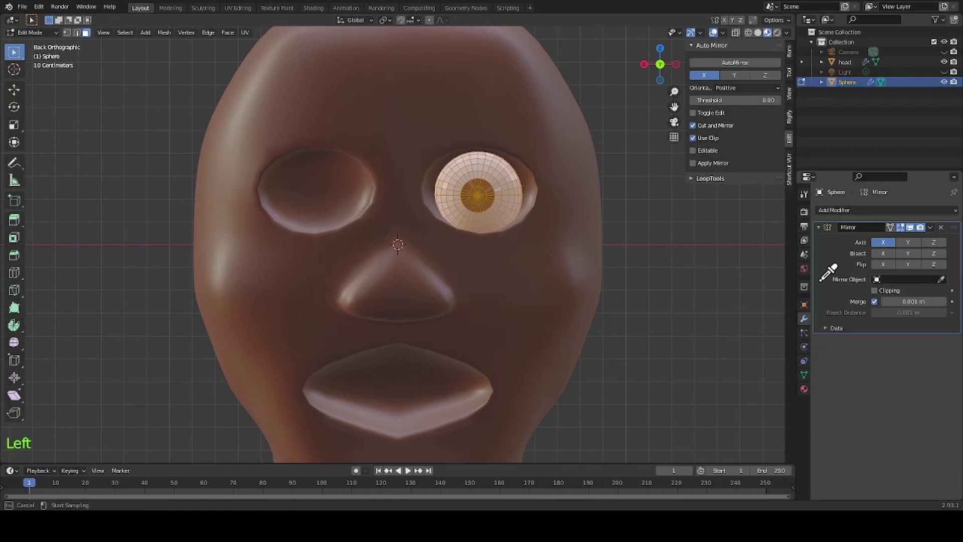
{"action": "left_click", "coordinate": [513, 280]}
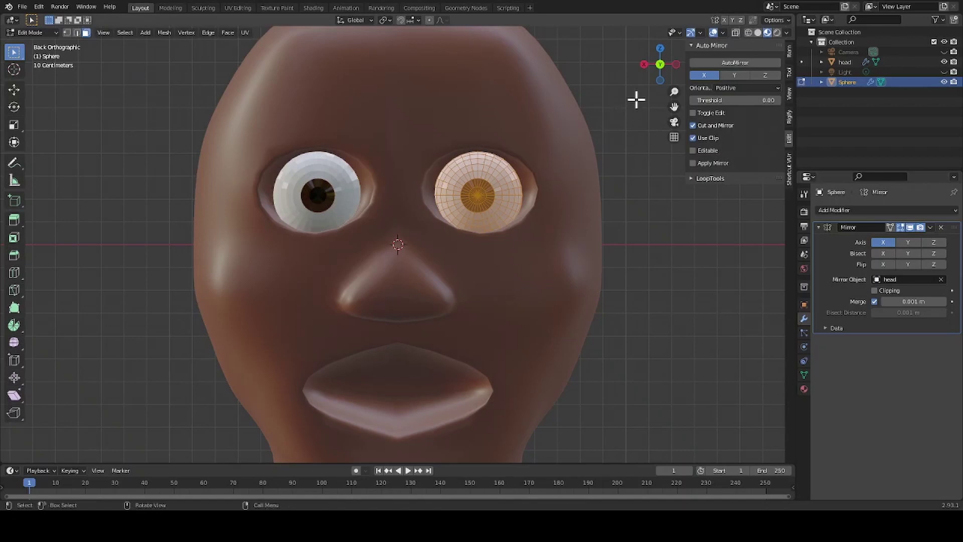
Deselect the eyeball mesh, return to Object Mode and deselect the eyeballs.
{"action": "scroll", "coordinate": [642, 216], "scroll_direction": "down", "scroll_amount": 4}
{"action": "left_click", "coordinate": [642, 225]}
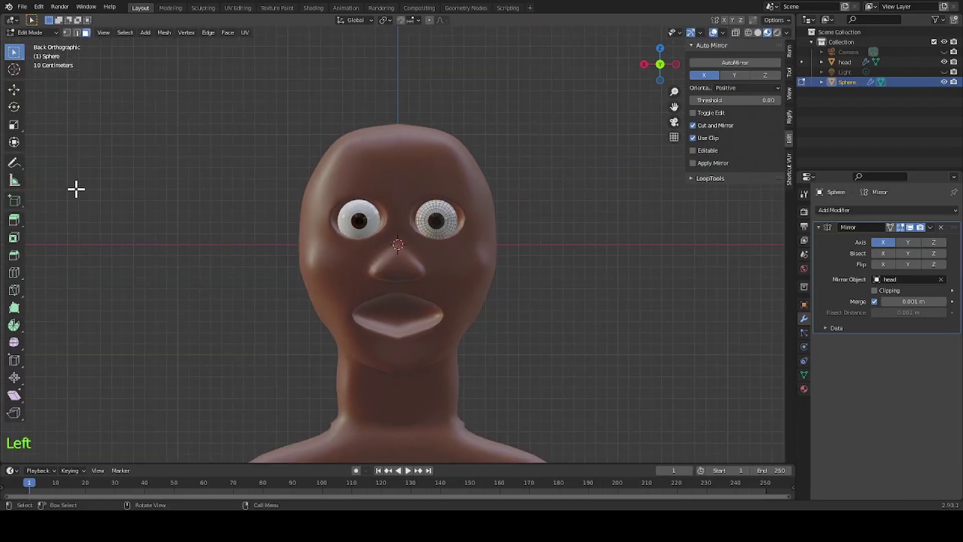
{"action": "key", "text": "Tab"}
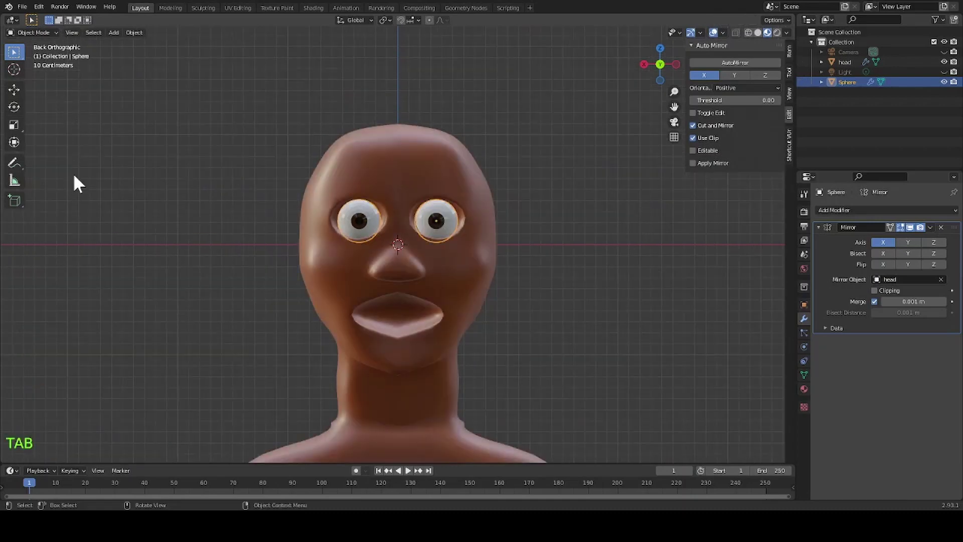
{"action": "left_click", "coordinate": [160, 250]}
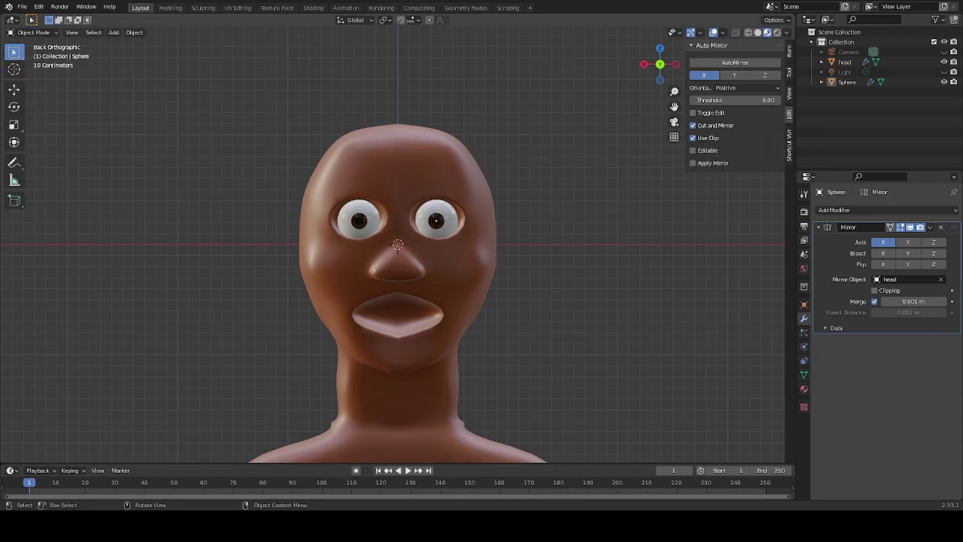
{"action": "middle_click_drag", "start_coordinate": [501, 408], "coordinate": [487, 390]}
{"action": "scroll", "coordinate": [484, 401], "scroll_direction": "up", "scroll_amount": 1}
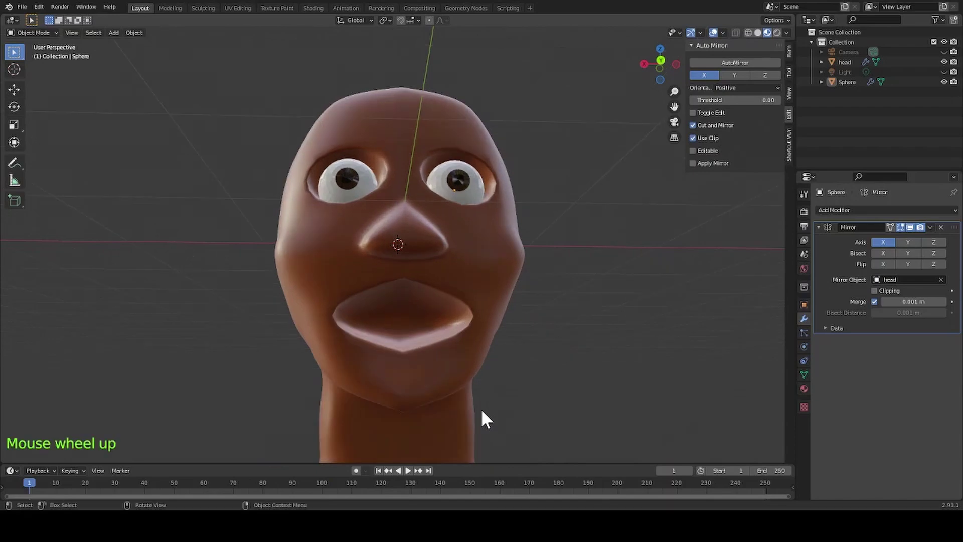
{"action": "scroll", "coordinate": [480, 396], "scroll_direction": "down", "scroll_amount": 4}
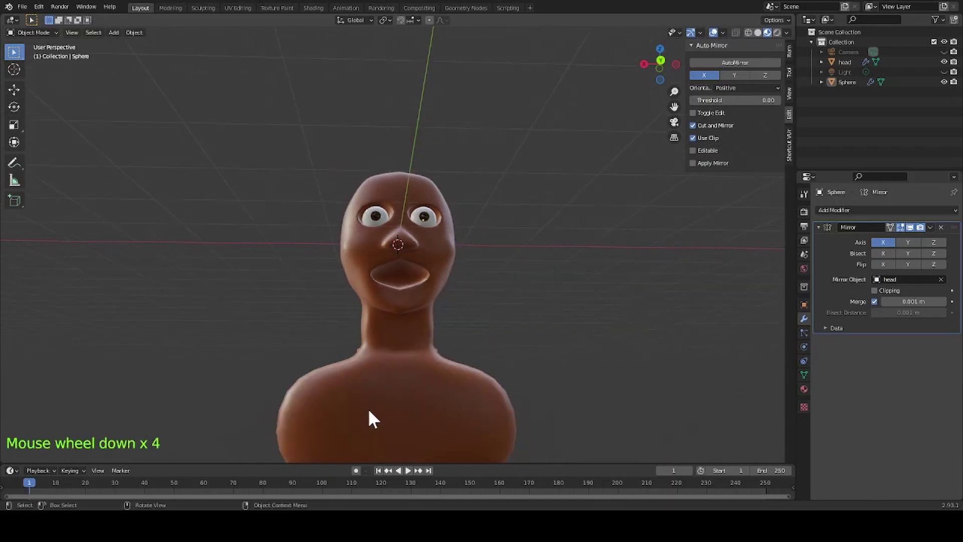
Open the head mesh for vertex editing and move the protruding side vertex at the neck's base inward by about 0.055 m along X.
{"action": "left_click", "coordinate": [371, 420]}
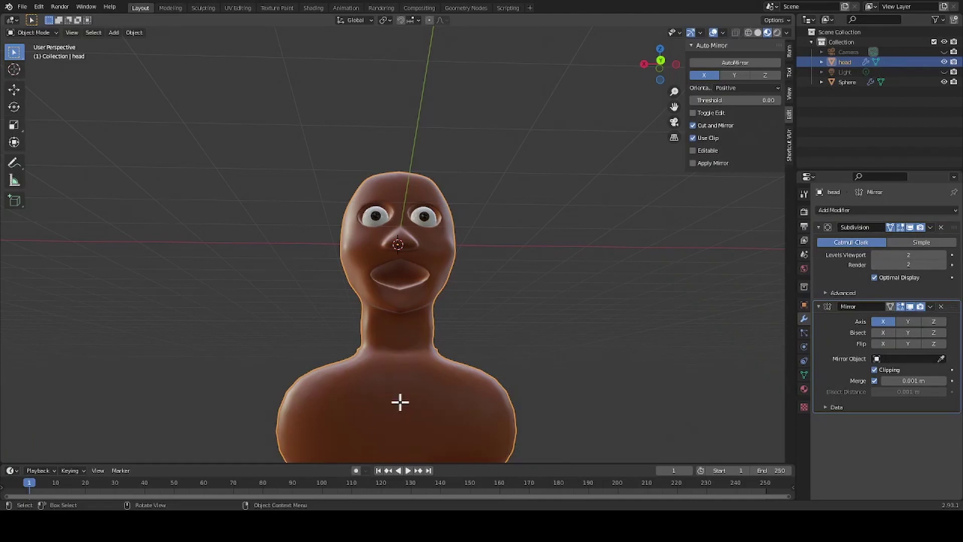
{"action": "key", "text": "Tab"}
{"action": "middle_click_drag", "start_coordinate": [461, 346], "coordinate": [448, 344]}
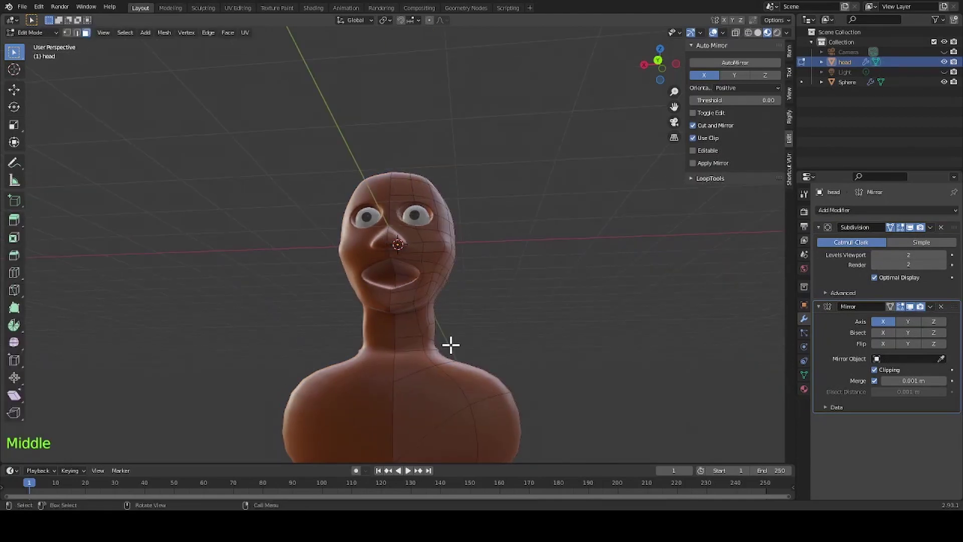
{"action": "key", "text": "1"}
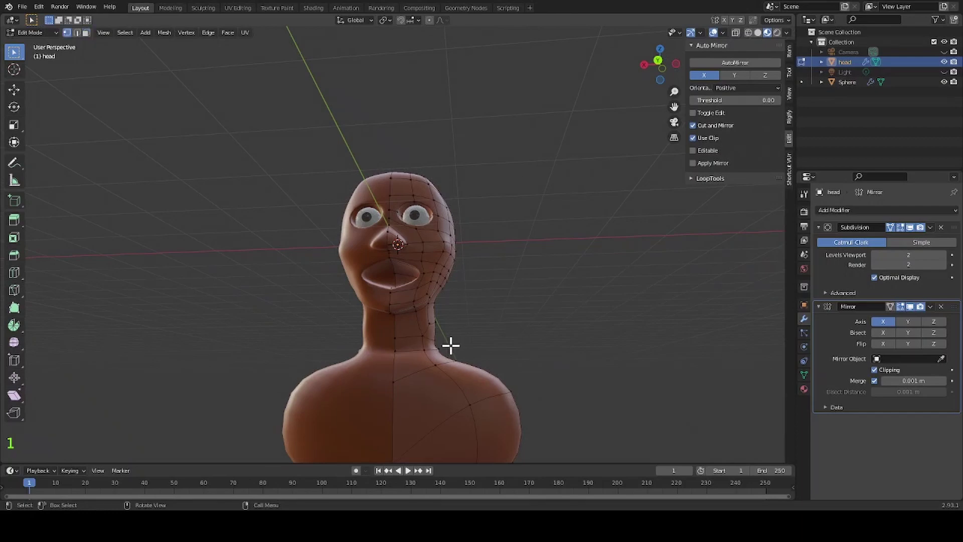
{"action": "left_click", "coordinate": [657, 61]}
{"action": "scroll", "coordinate": [438, 367], "scroll_direction": "up", "scroll_amount": 4}
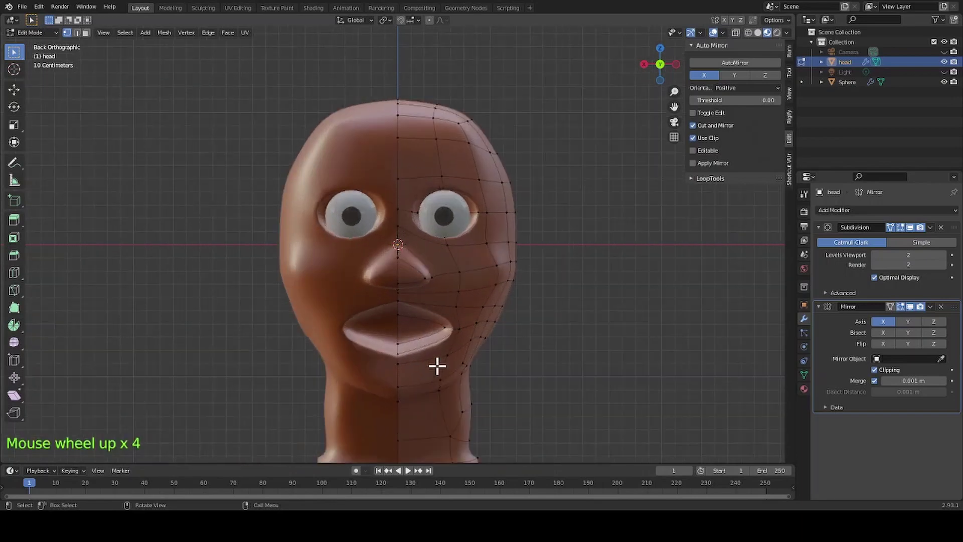
{"action": "scroll", "coordinate": [445, 378], "scroll_direction": "down", "scroll_amount": 1}
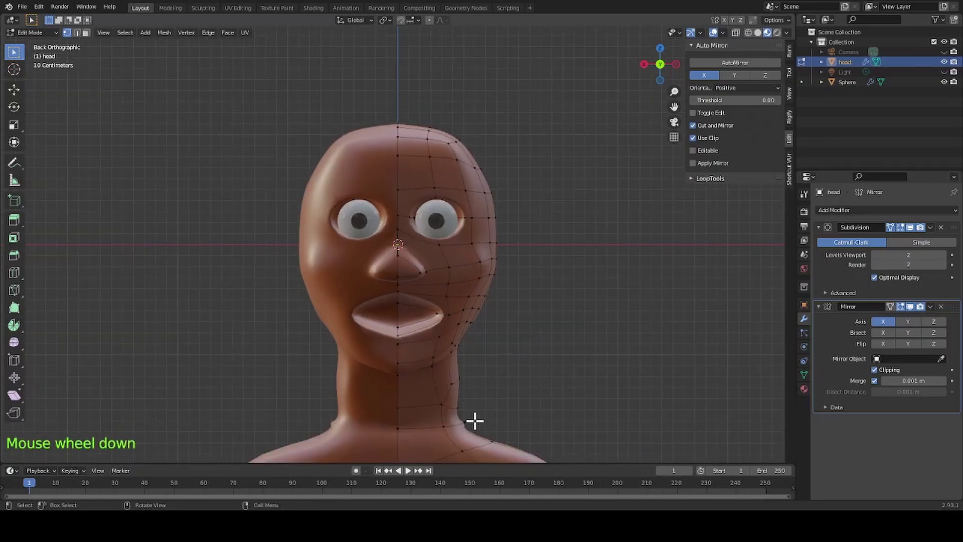
{"action": "key", "text": "1"}
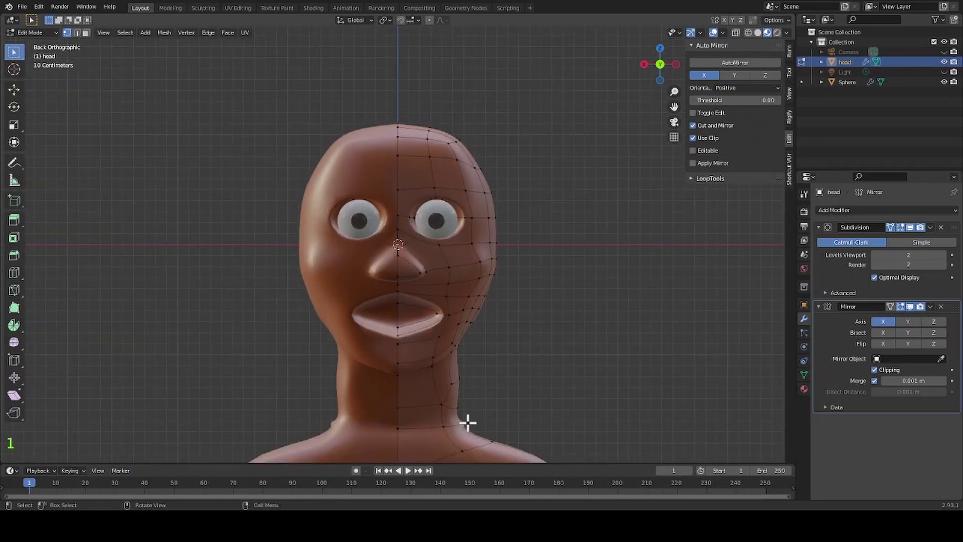
{"action": "left_click", "coordinate": [464, 422]}
{"action": "key", "text": "g"}
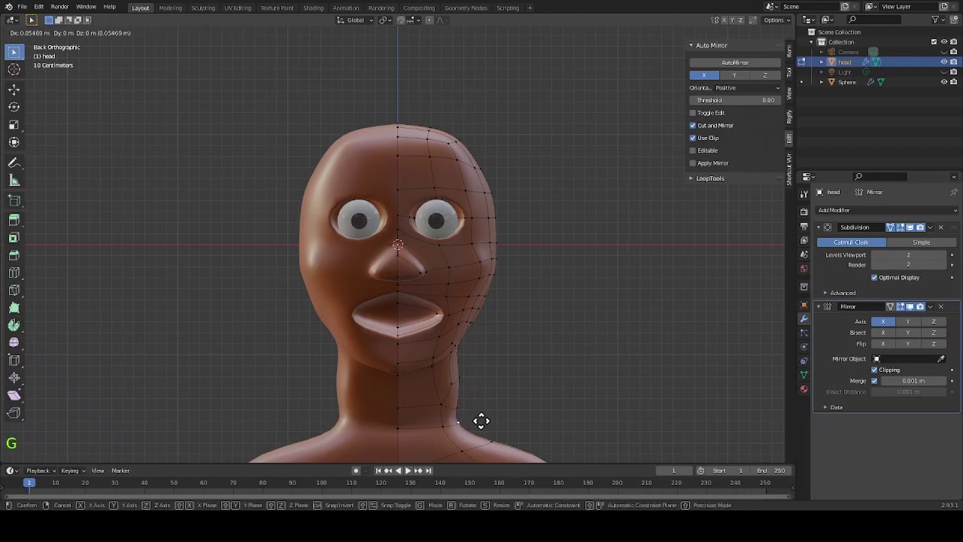
{"action": "left_click", "coordinate": [481, 421]}
{"action": "left_click", "coordinate": [517, 421]}
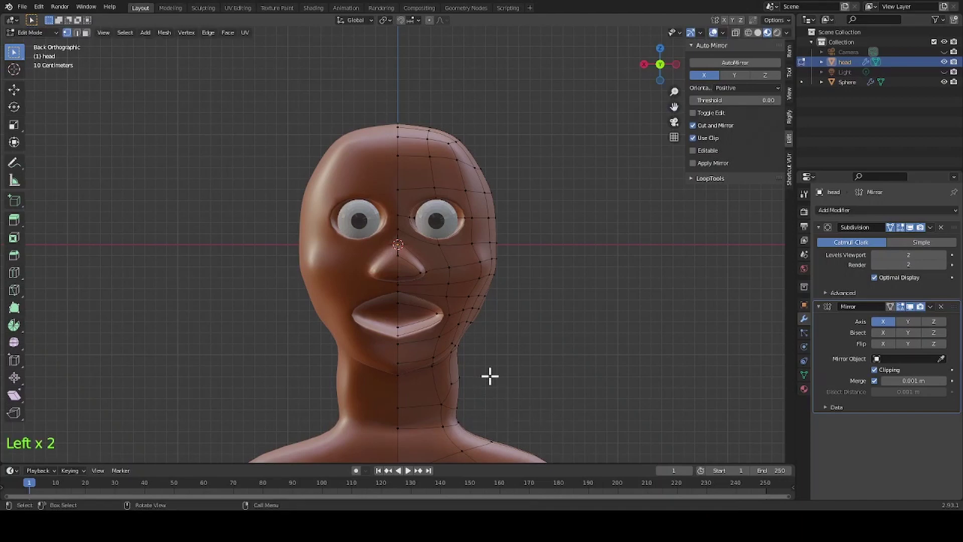
Turn on X-ray, select the front and back vertices at the neck's side midway up and scale them closer together.
{"action": "left_click_drag", "start_coordinate": [490, 375], "coordinate": [432, 391]}
{"action": "left_click", "coordinate": [735, 33]}
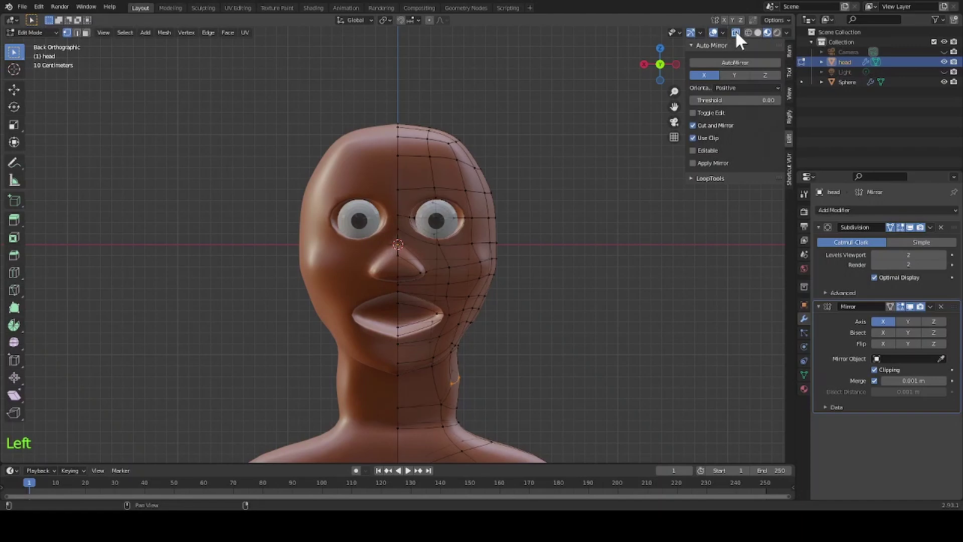
{"action": "left_click", "coordinate": [512, 384]}
{"action": "left_click_drag", "start_coordinate": [517, 371], "coordinate": [445, 389]}
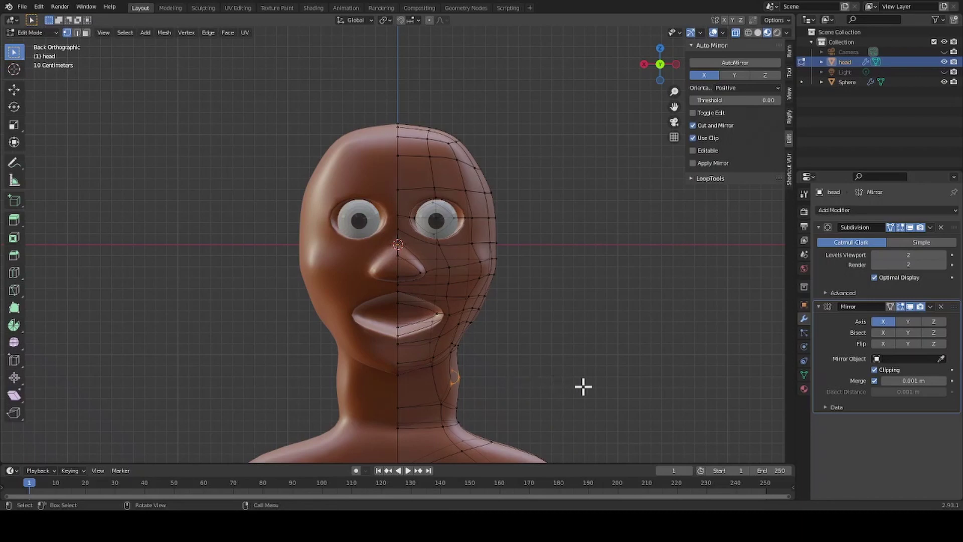
{"action": "key", "text": "s"}
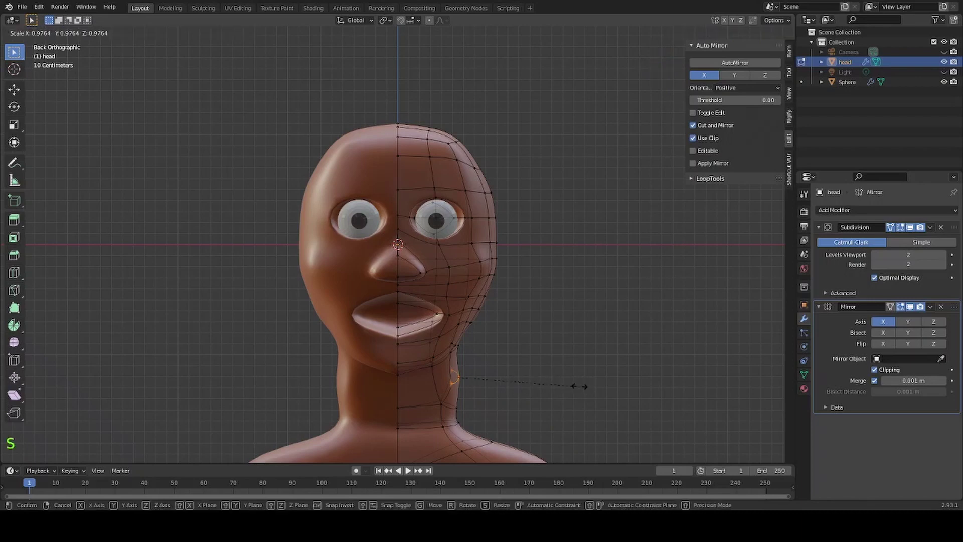
{"action": "left_click", "coordinate": [477, 376]}
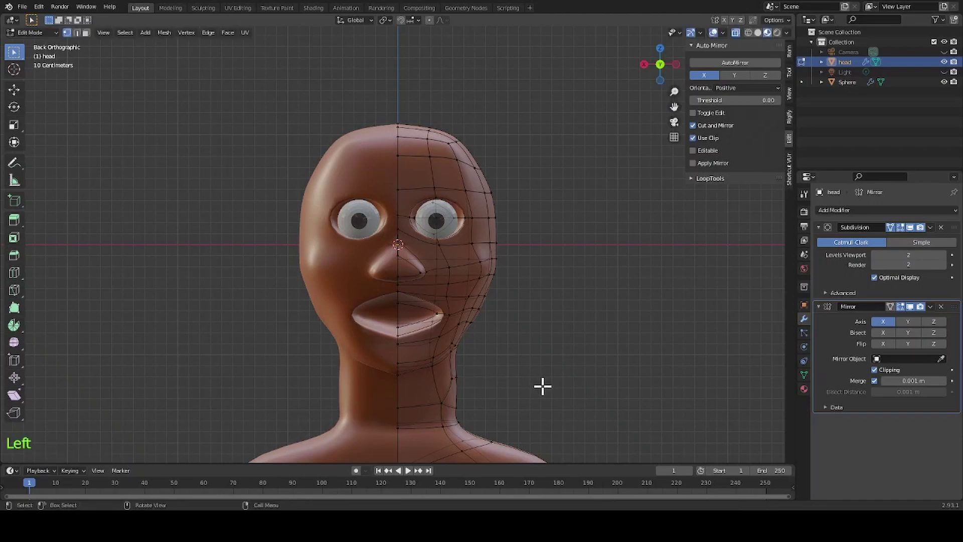
Turn off X-ray and move the vertex at the eye socket's outer corner inward to the eyeball's edge.
{"action": "middle_click_drag", "start_coordinate": [582, 378], "coordinate": [146, 367]}
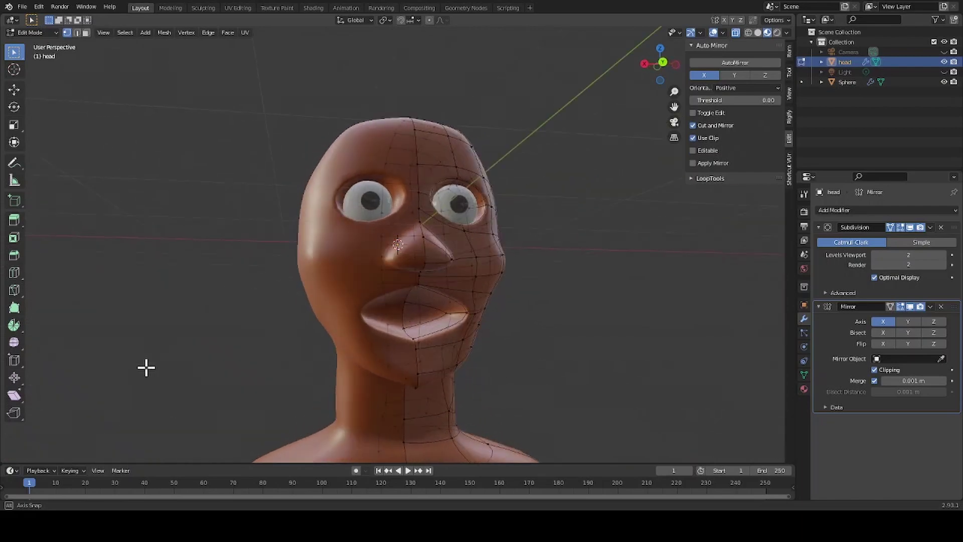
{"action": "left_click", "coordinate": [663, 63]}
{"action": "middle_click_drag", "start_coordinate": [544, 291], "coordinate": [540, 260], "text": "shift"}
{"action": "scroll", "coordinate": [568, 301], "scroll_direction": "up", "scroll_amount": 2}
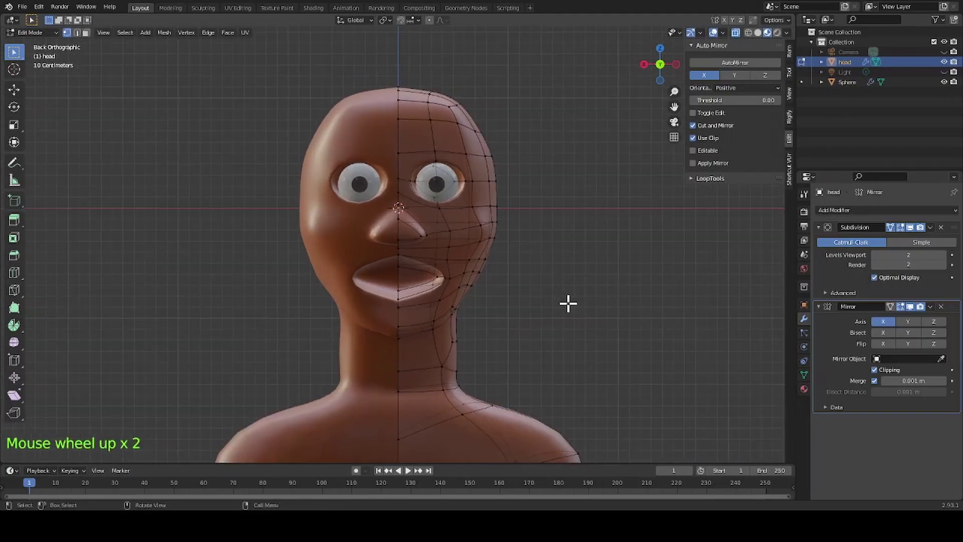
{"action": "scroll", "coordinate": [555, 241], "scroll_direction": "up", "scroll_amount": 4, "text": "shift"}
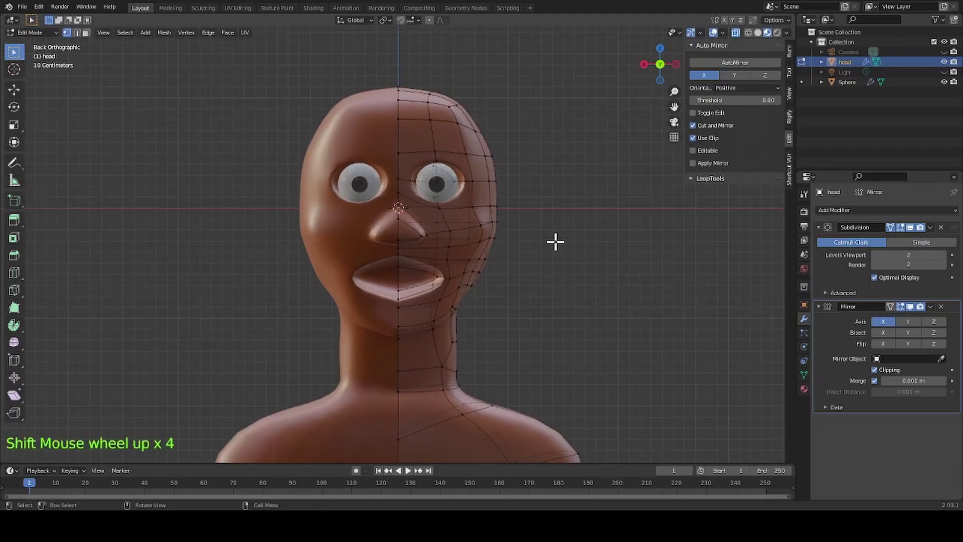
{"action": "scroll", "coordinate": [555, 242], "scroll_direction": "up", "scroll_amount": 3}
{"action": "middle_click_drag", "start_coordinate": [555, 243], "coordinate": [516, 307], "text": "shift"}
{"action": "scroll", "coordinate": [516, 307], "scroll_direction": "up", "scroll_amount": 3}
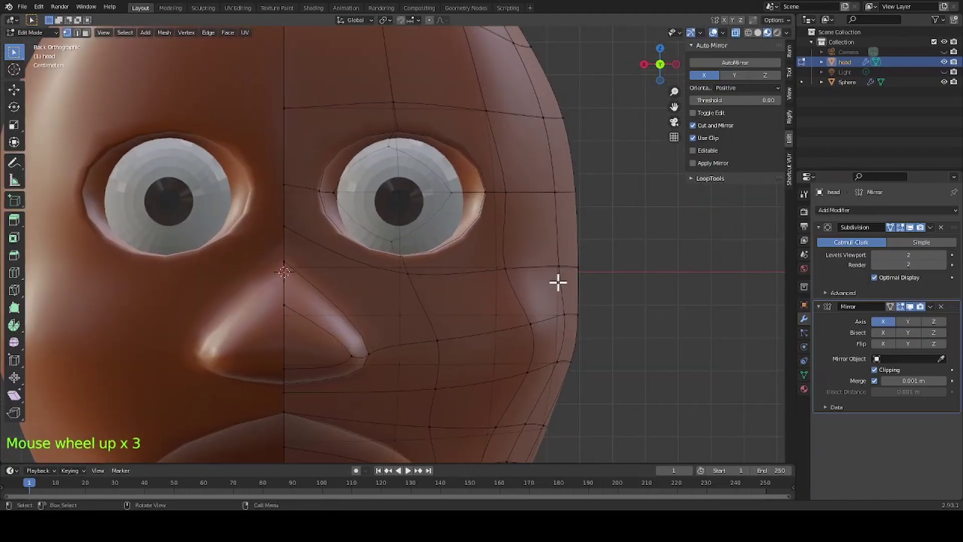
{"action": "middle_click_drag", "start_coordinate": [557, 282], "coordinate": [552, 318], "text": "shift"}
{"action": "left_click", "coordinate": [477, 241]}
{"action": "left_click", "coordinate": [724, 63]}
{"action": "left_click", "coordinate": [471, 234]}
{"action": "left_click", "coordinate": [471, 235]}
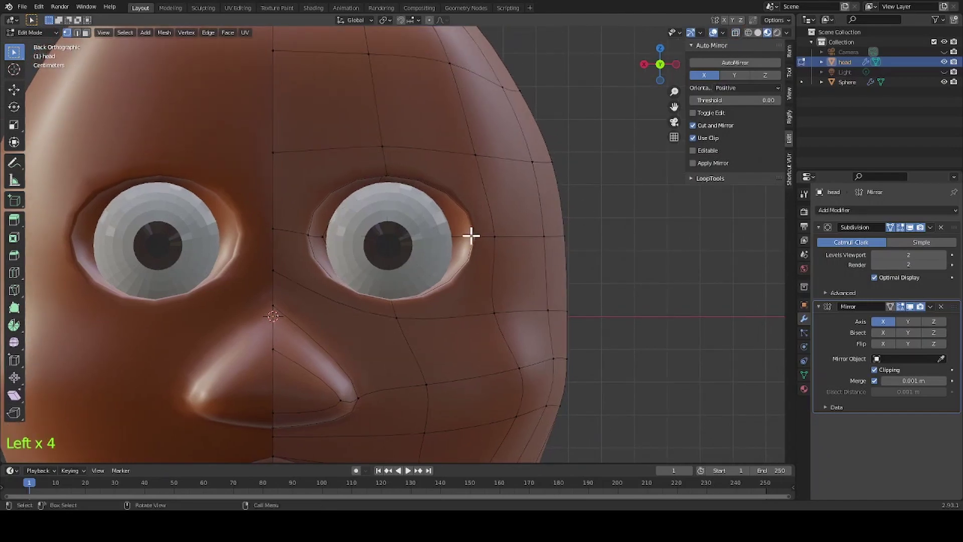
{"action": "key", "text": "g"}
{"action": "left_click", "coordinate": [418, 253]}
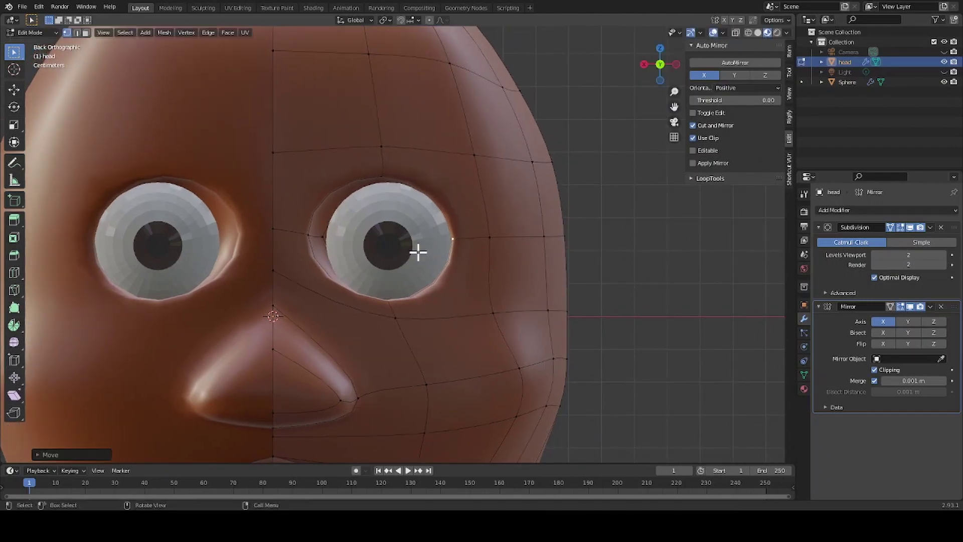
Slide the inner vertex at the eye socket's nose-side corner along its edge, then select the neighbouring rim vertex.
{"action": "left_click", "coordinate": [314, 239]}
{"action": "key", "text": "g"}
{"action": "left_click", "coordinate": [310, 233]}
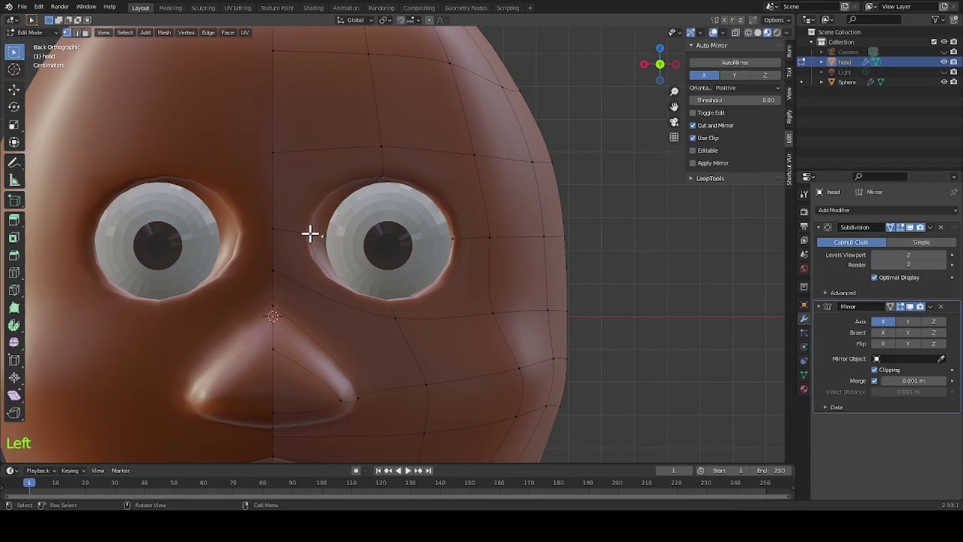
{"action": "key", "text": "g"}
{"action": "key", "text": "g"}
{"action": "left_click", "coordinate": [345, 238]}
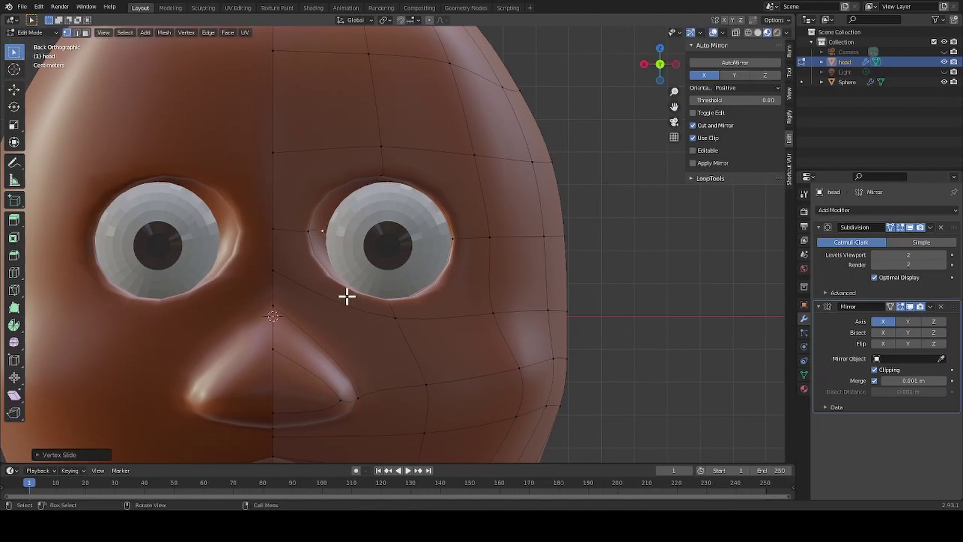
{"action": "left_click", "coordinate": [307, 230]}
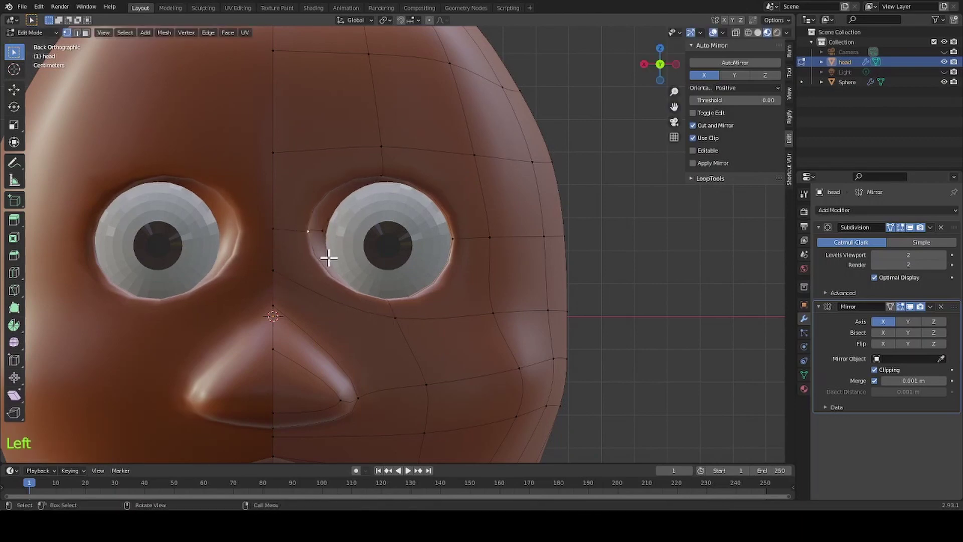
Return to Object Mode, select the mirrored eyeballs and scale them up slightly to fill the sockets.
{"action": "key", "text": "Tab"}
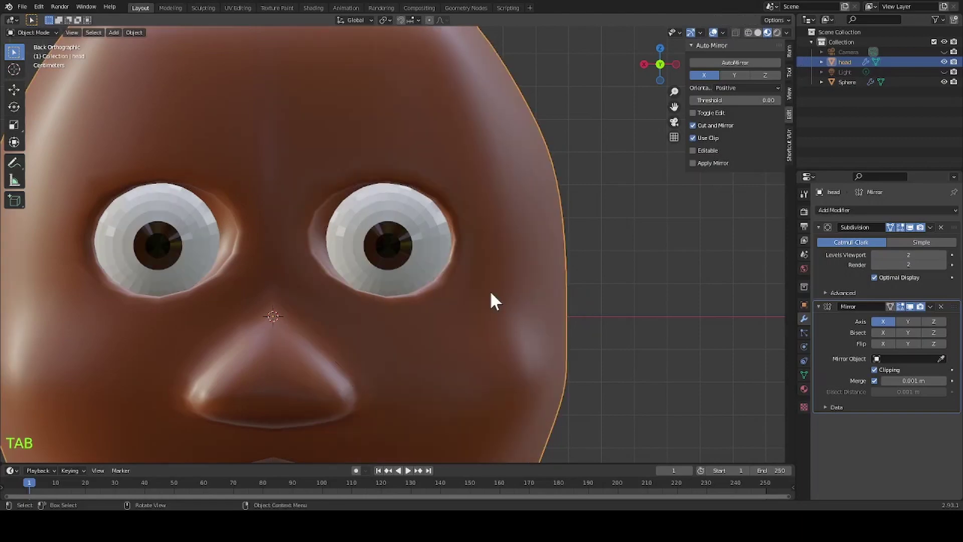
{"action": "left_click", "coordinate": [419, 258]}
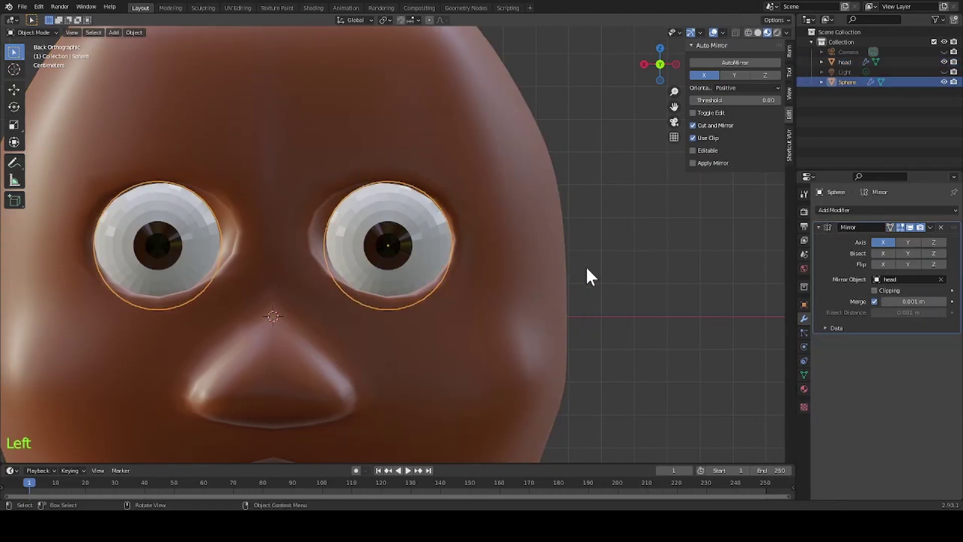
{"action": "key", "text": "s"}
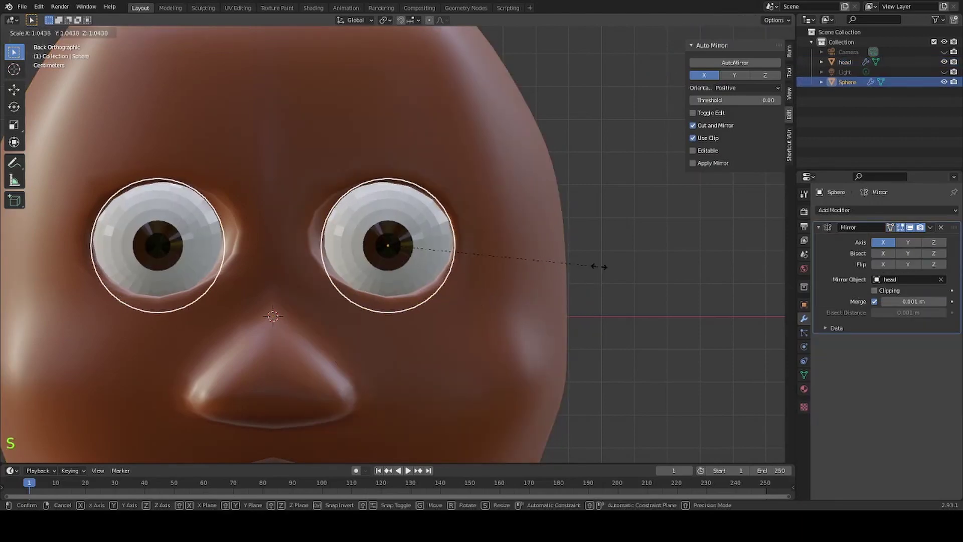
Refine the mirrored eyeballs' size and shift them about 0.02 m toward the nose so they fill the eye sockets.
{"action": "left_click", "coordinate": [617, 265]}
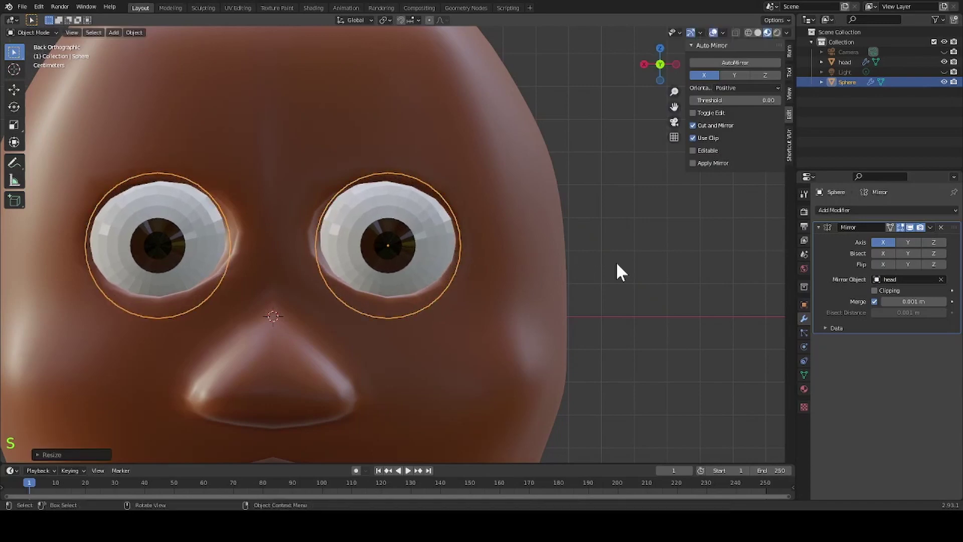
{"action": "key", "text": "g"}
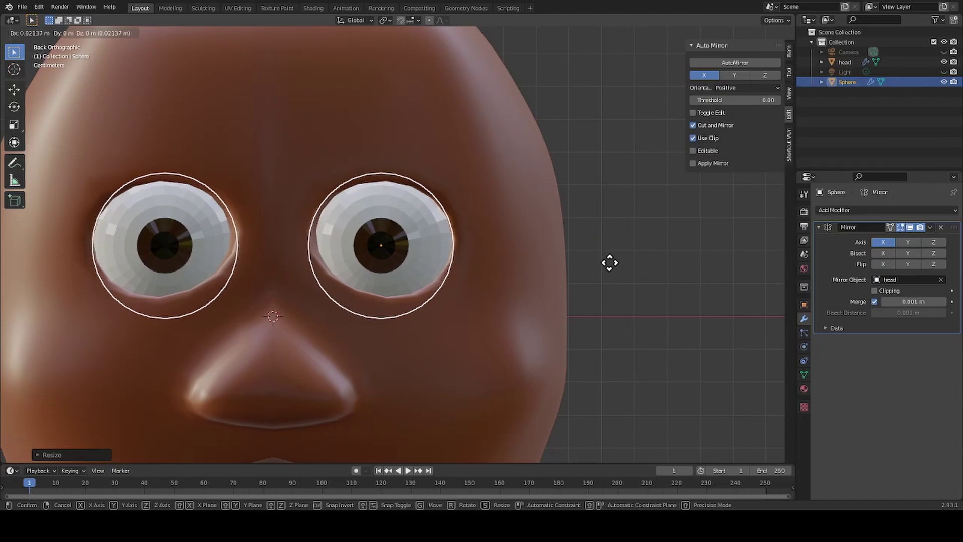
{"action": "left_click", "coordinate": [610, 263]}
{"action": "scroll", "coordinate": [640, 304], "scroll_direction": "down", "scroll_amount": 2}
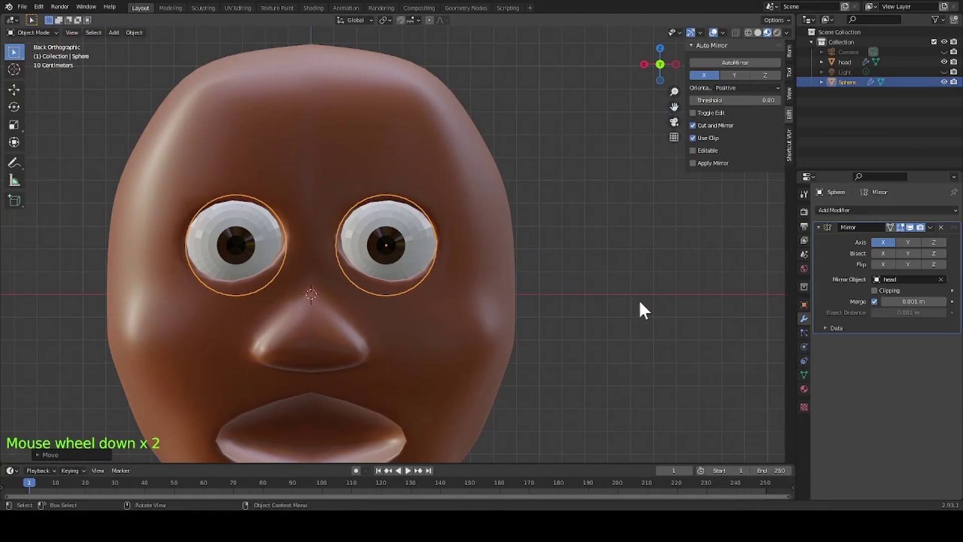
{"action": "key", "text": "s"}
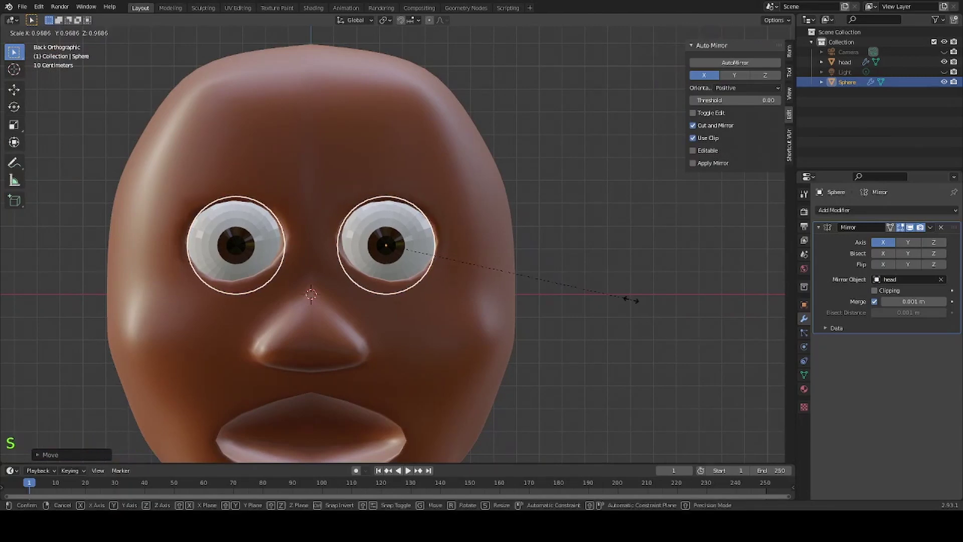
{"action": "left_click", "coordinate": [628, 297]}
{"action": "scroll", "coordinate": [628, 298], "scroll_direction": "down", "scroll_amount": 3}
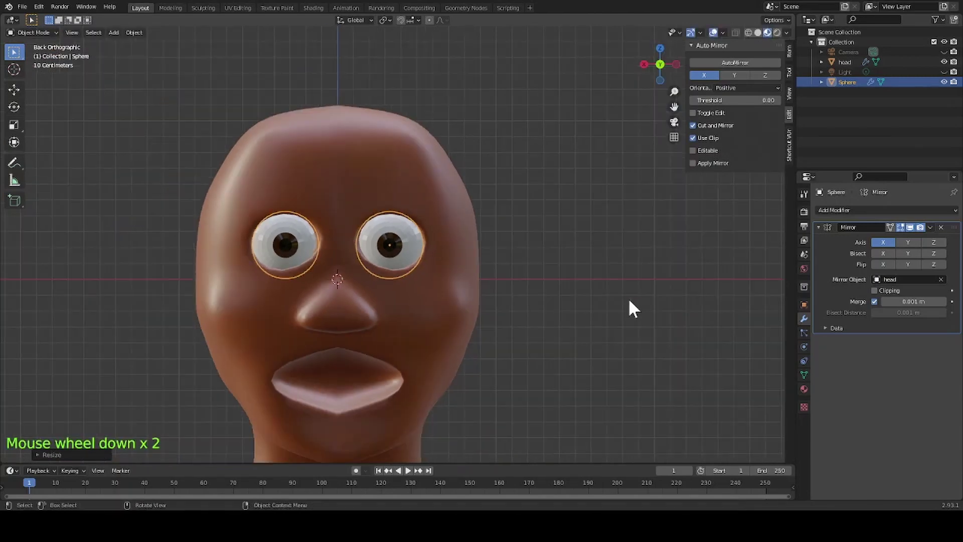
{"action": "left_click", "coordinate": [621, 348]}
Move the eyeballs slightly forward in the side view so they bulge closer to the face surface.
{"action": "middle_click_drag", "start_coordinate": [621, 348], "coordinate": [538, 269]}
{"action": "key", "text": "a"}
{"action": "left_click", "coordinate": [303, 243]}
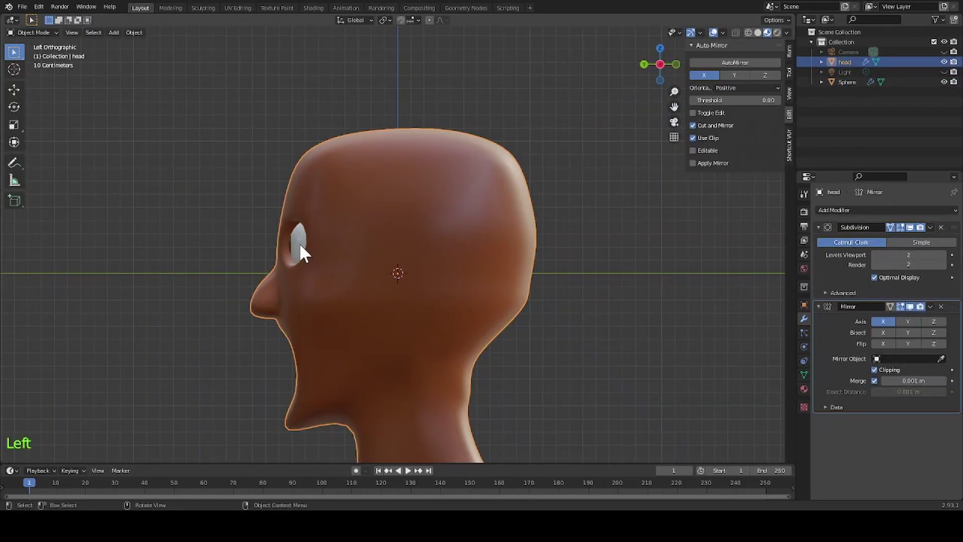
{"action": "key", "text": "g"}
{"action": "left_click", "coordinate": [291, 244]}
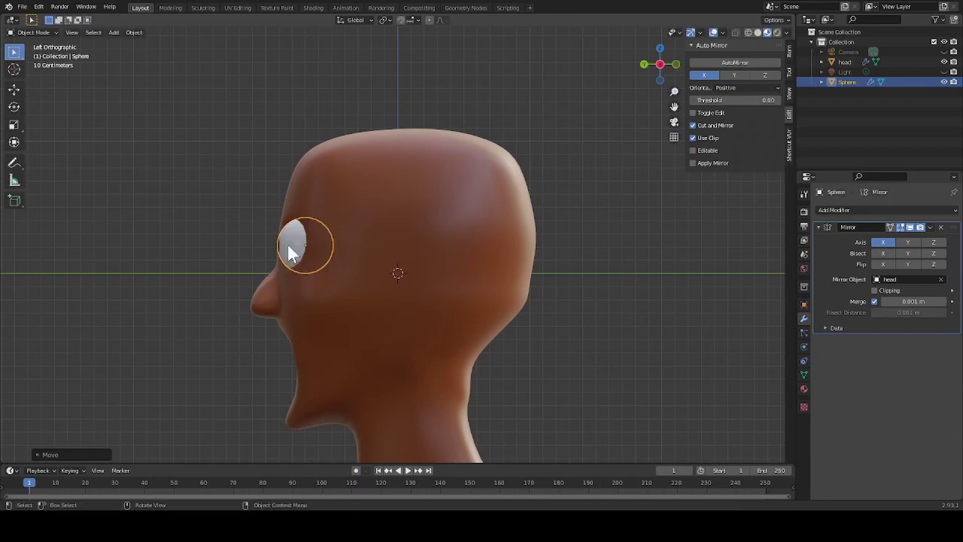
Scale the eyeballs down to about 0.96 in the back view and check their fit in the face.
{"action": "key", "text": "ctrl+KP_1"}
{"action": "key", "text": "s"}
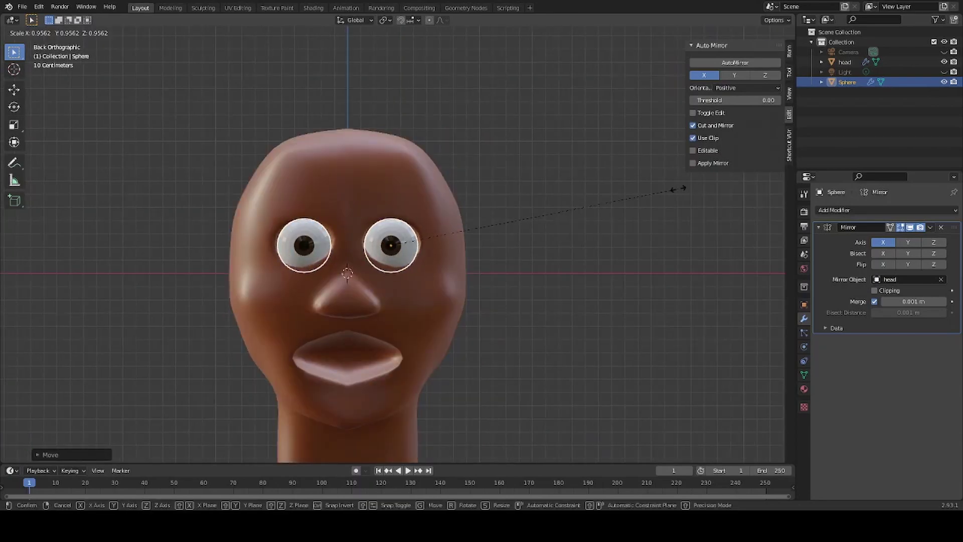
{"action": "left_click", "coordinate": [679, 188]}
{"action": "scroll", "coordinate": [609, 271], "scroll_direction": "down", "scroll_amount": 2}
{"action": "left_click", "coordinate": [604, 306]}
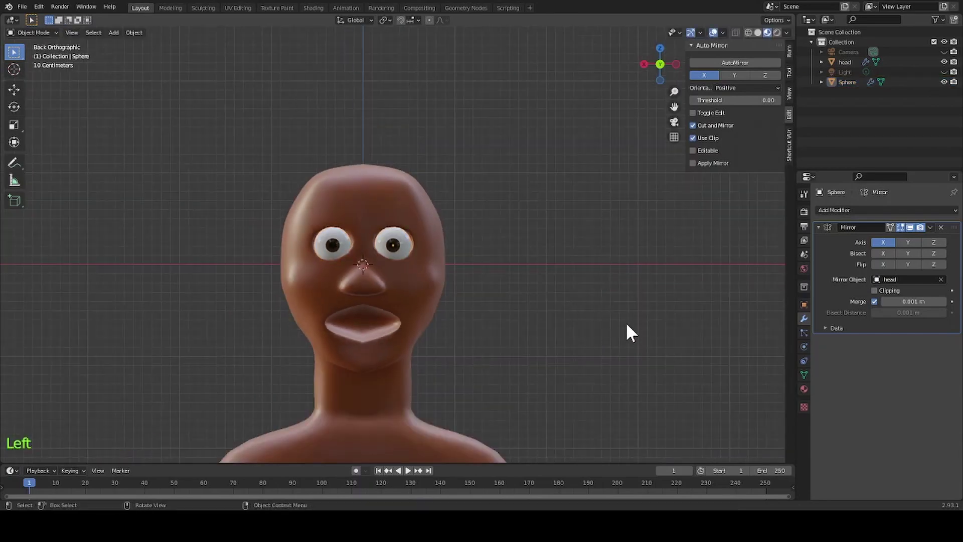
{"action": "mouse_move", "coordinate": [626, 325]}
{"action": "middle_mouse_down"}
{"action": "mouse_move", "coordinate": [474, 316]}
{"action": "mouse_move", "coordinate": [625, 314]}
{"action": "mouse_move", "coordinate": [617, 322]}
{"action": "mouse_move", "coordinate": [632, 321]}
{"action": "mouse_move", "coordinate": [628, 331]}
{"action": "middle_mouse_up"}
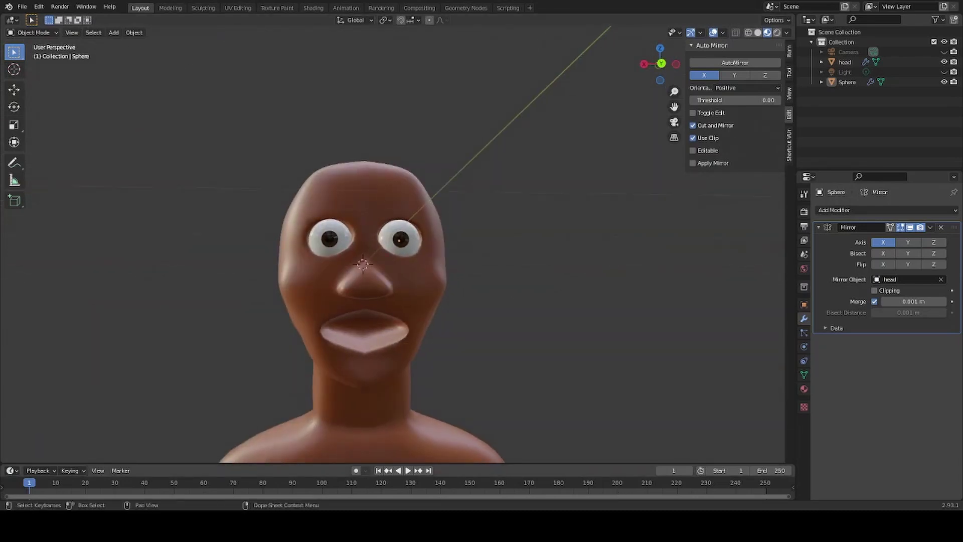
{"action": "key", "text": "ctrl+KP_1"}
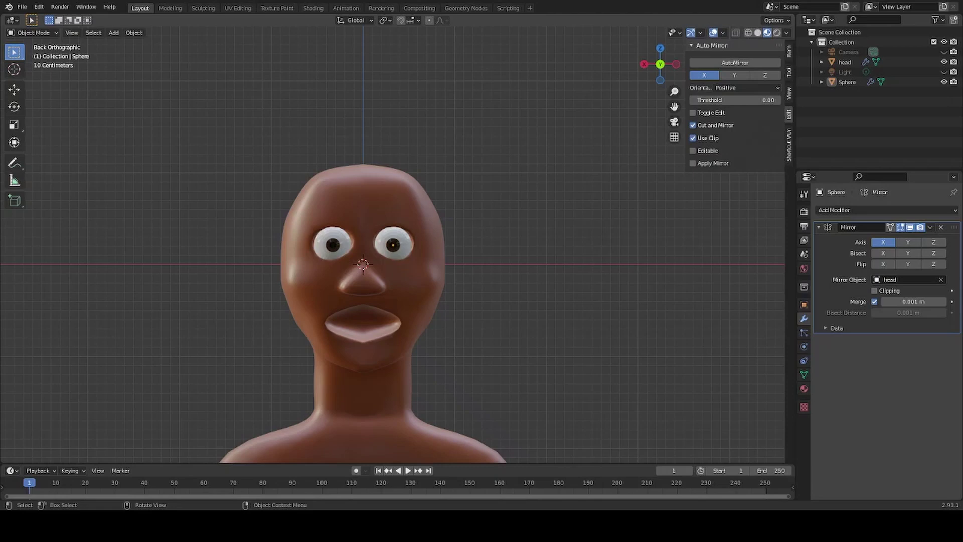
Duplicate the eyeball object in place and scale the copy up to nearly double size.
{"action": "left_click", "coordinate": [394, 238]}
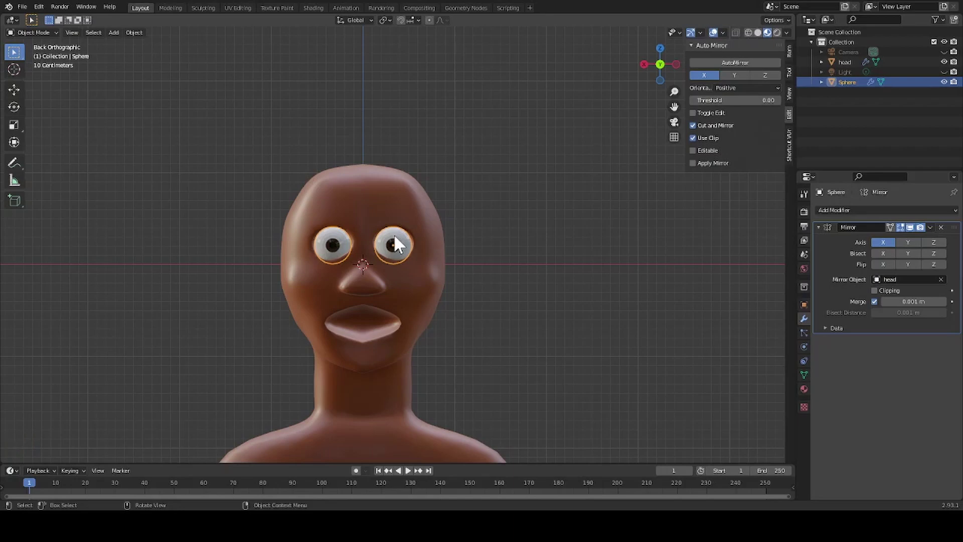
{"action": "key", "text": "shift"}
{"action": "key", "text": "shift+d"}
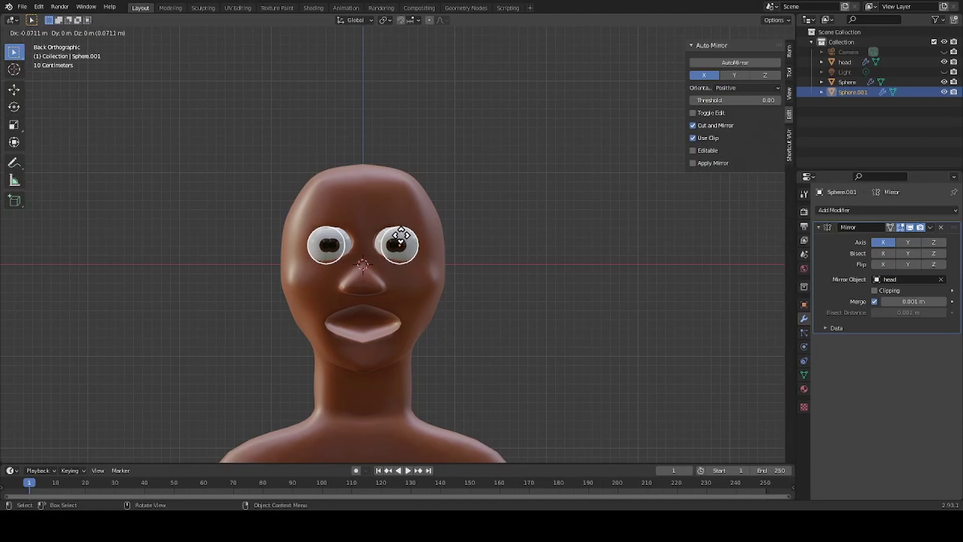
{"action": "left_click", "coordinate": [401, 237]}
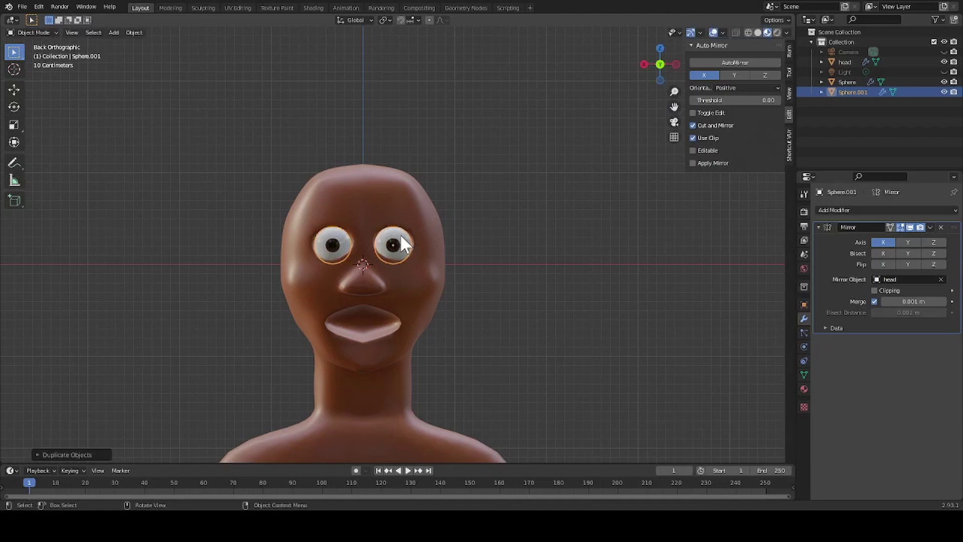
{"action": "key", "text": "s"}
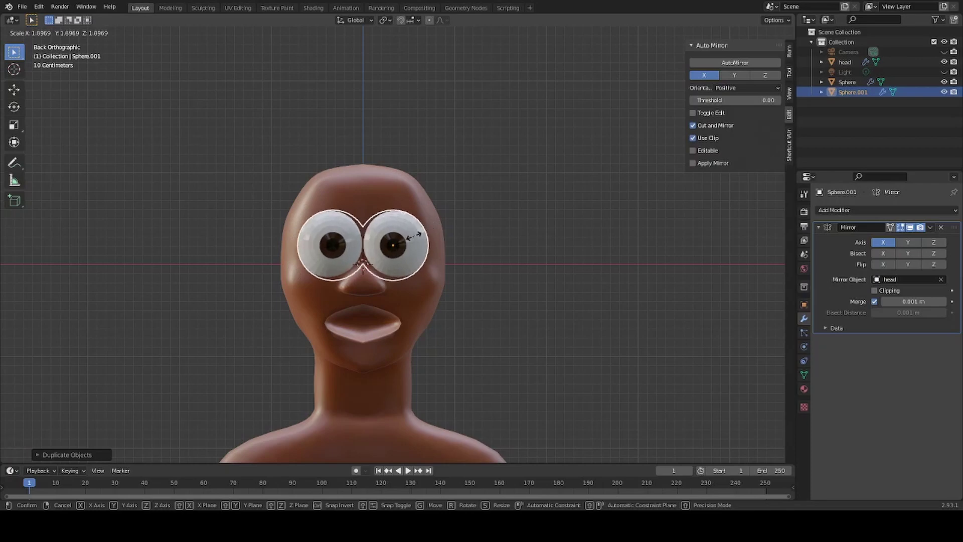
{"action": "left_click", "coordinate": [412, 236]}
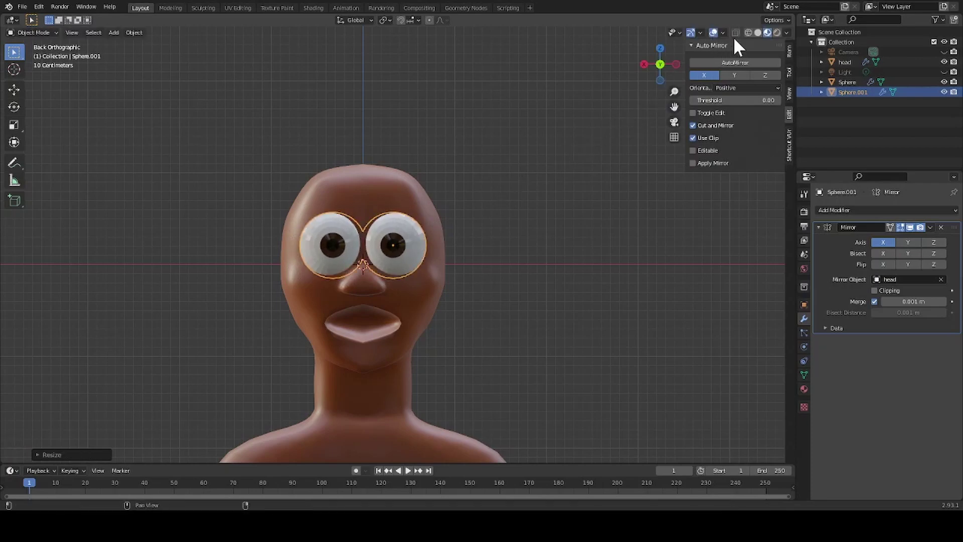
Hide the head and show the eyes from the left side in solid shading with X-ray enabled.
{"action": "left_click", "coordinate": [759, 32]}
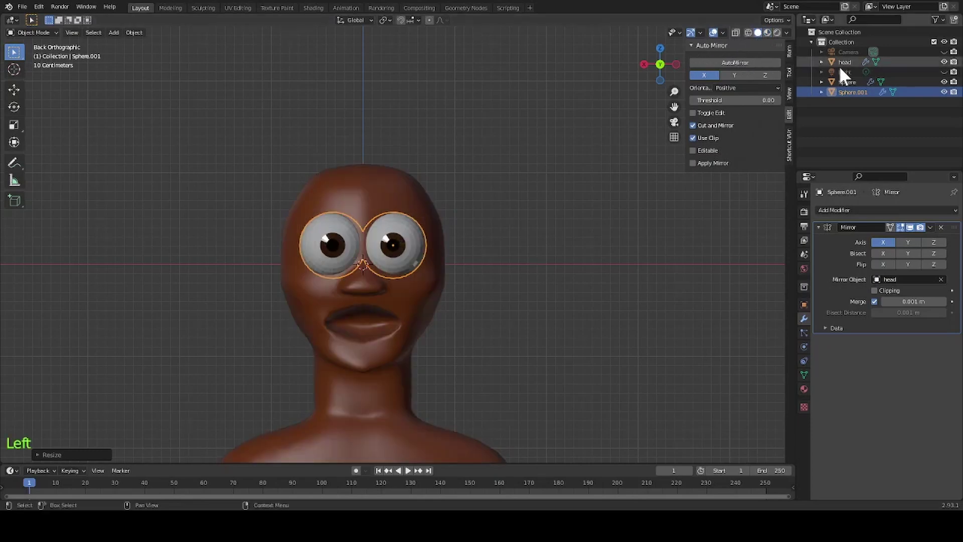
{"action": "left_click", "coordinate": [943, 62]}
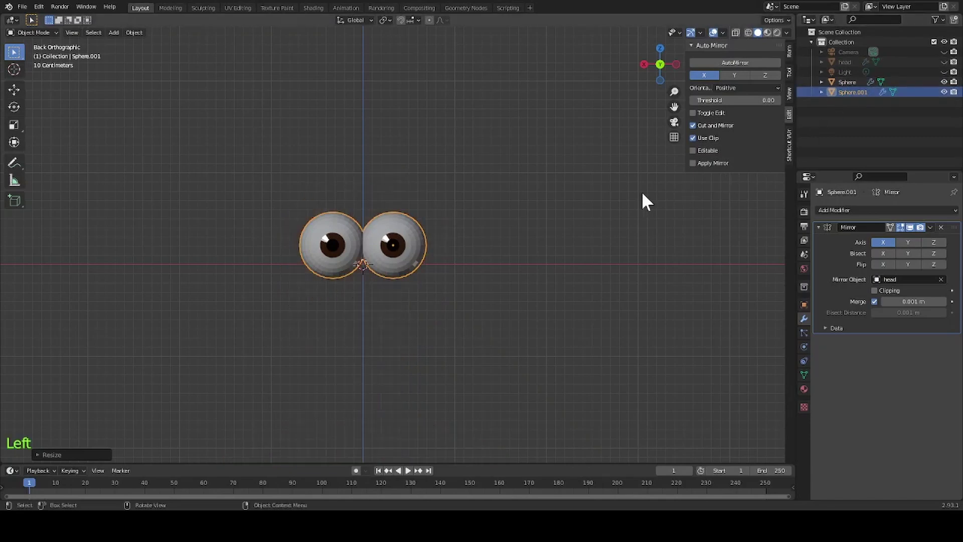
{"action": "left_click", "coordinate": [675, 63]}
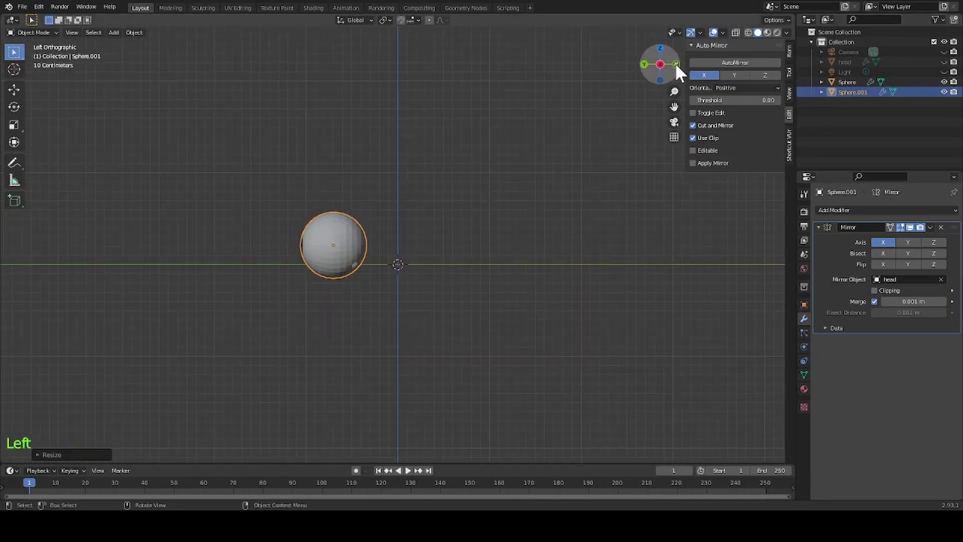
{"action": "left_click", "coordinate": [735, 32]}
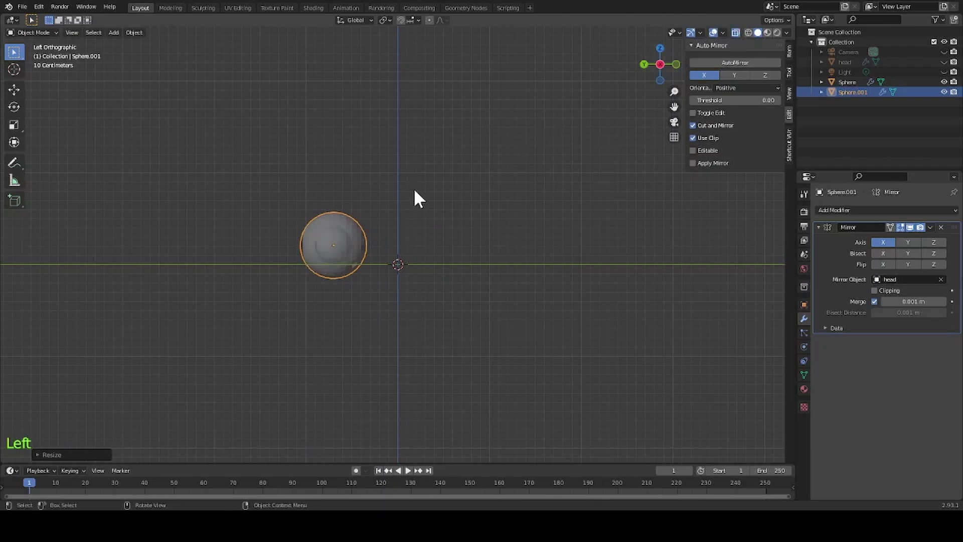
Scale the duplicated sphere down to about 0.61 so it just encloses the original eyeball.
{"action": "scroll", "coordinate": [322, 267], "scroll_direction": "up", "scroll_amount": 5}
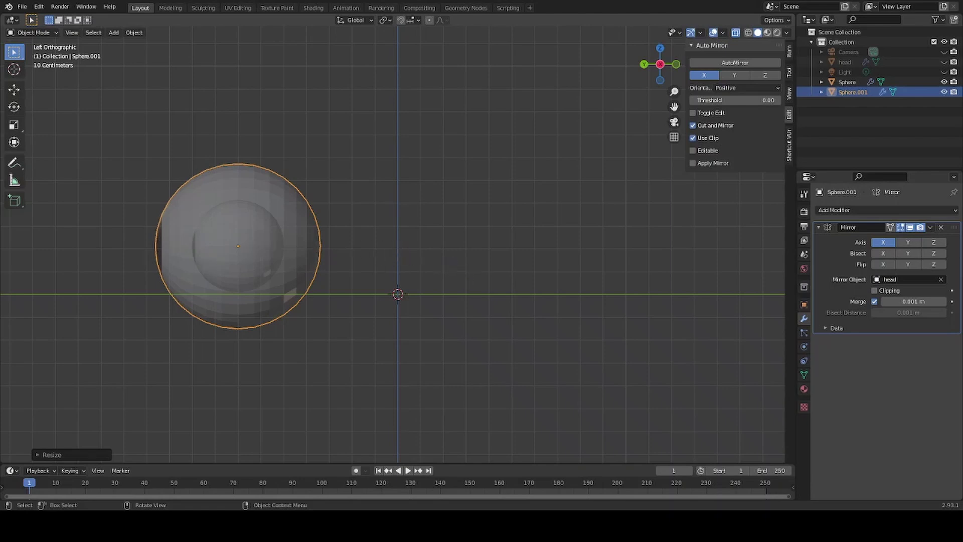
{"action": "key", "text": "s"}
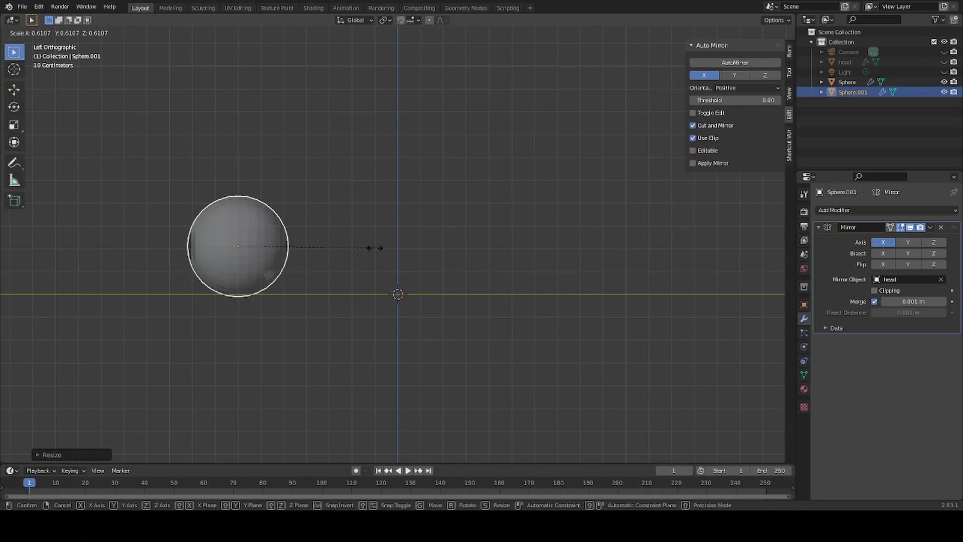
{"action": "left_click", "coordinate": [374, 248]}
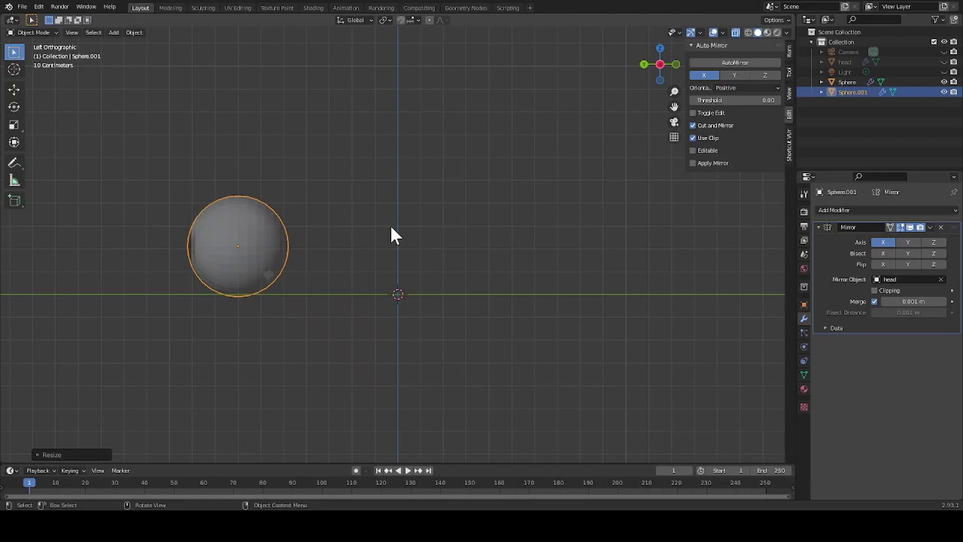
Delete the faces of the duplicated sphere's lower half, leaving only the upper half as an eyelid.
{"action": "key", "text": "Tab"}
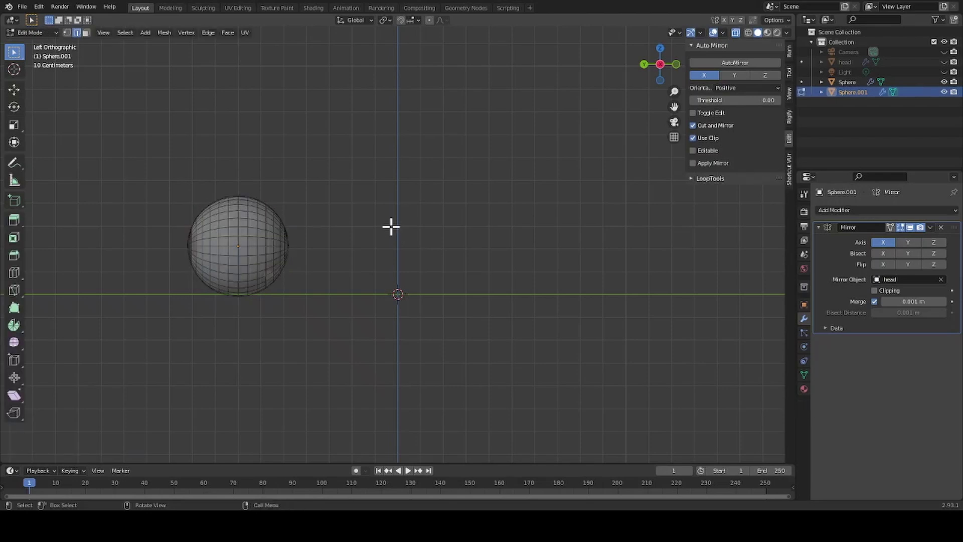
{"action": "key", "text": "a"}
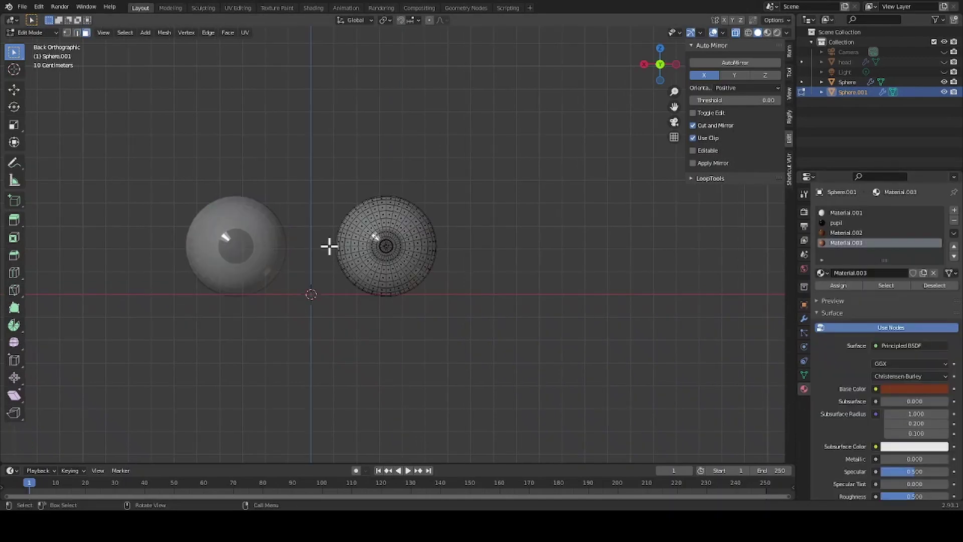
{"action": "left_click_drag", "start_coordinate": [329, 245], "coordinate": [479, 322]}
{"action": "scroll", "coordinate": [441, 321], "scroll_direction": "up", "scroll_amount": 7}
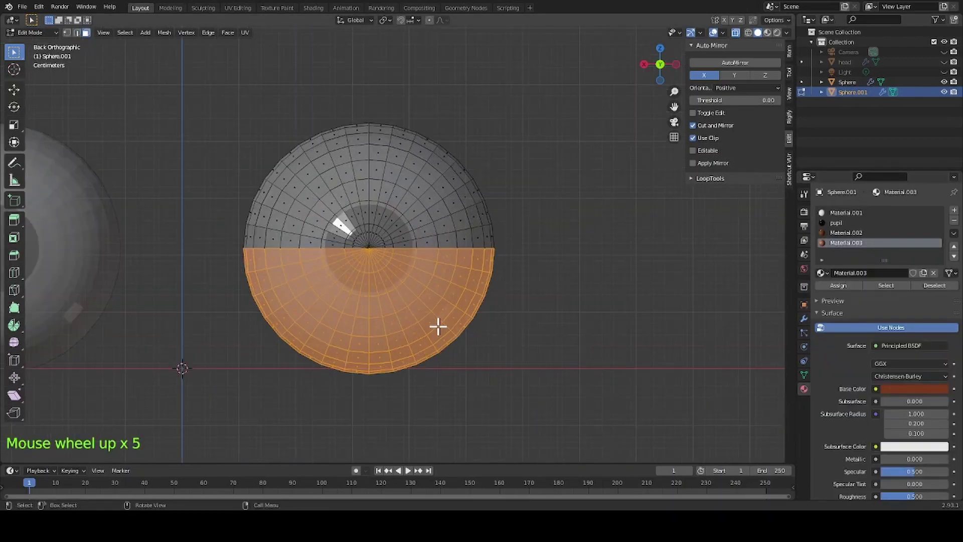
{"action": "scroll", "coordinate": [491, 346], "scroll_direction": "down", "scroll_amount": 3}
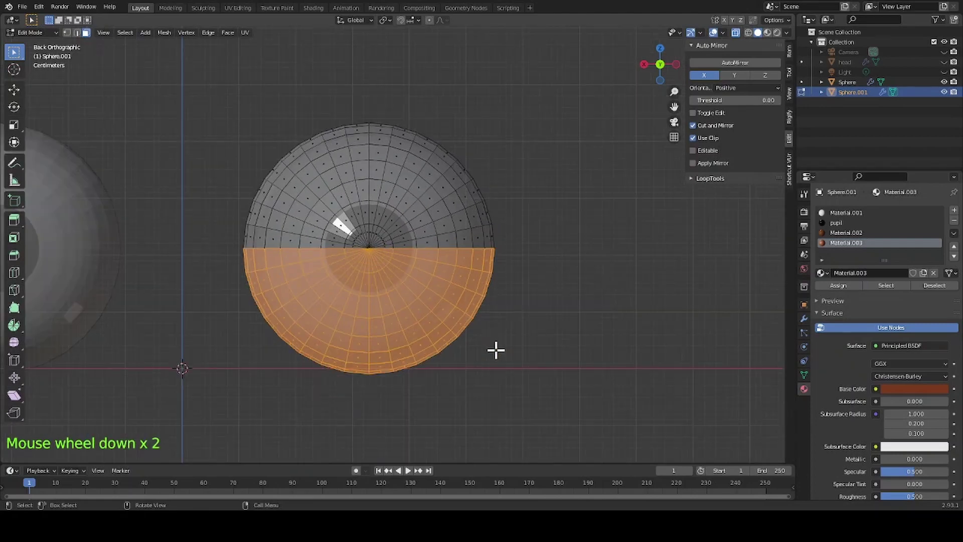
{"action": "scroll", "coordinate": [495, 349], "scroll_direction": "down", "scroll_amount": 1}
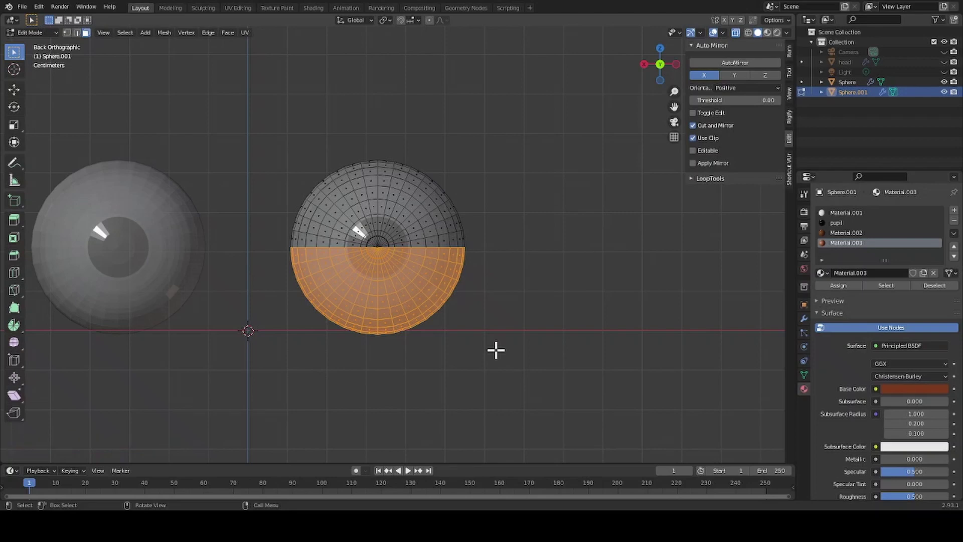
{"action": "key", "text": "Delete"}
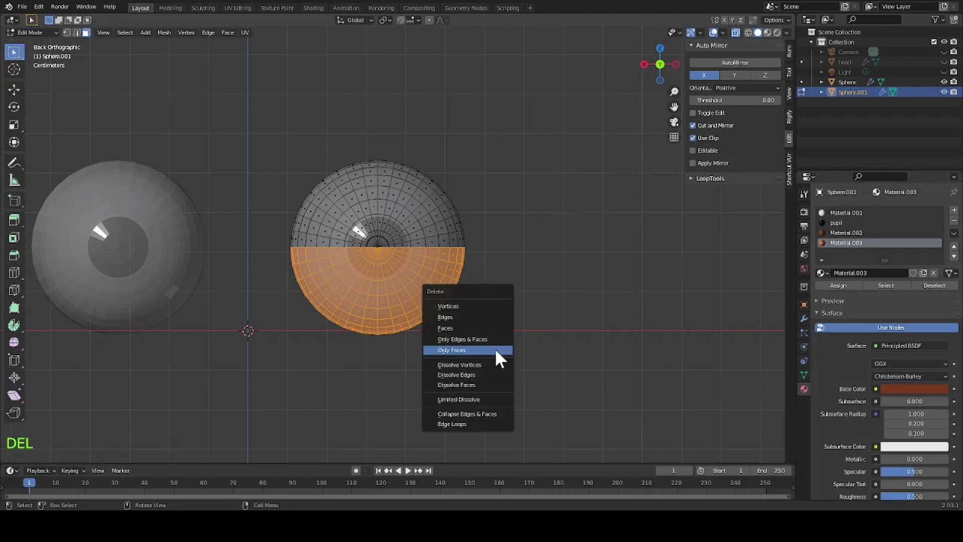
{"action": "left_click", "coordinate": [477, 329]}
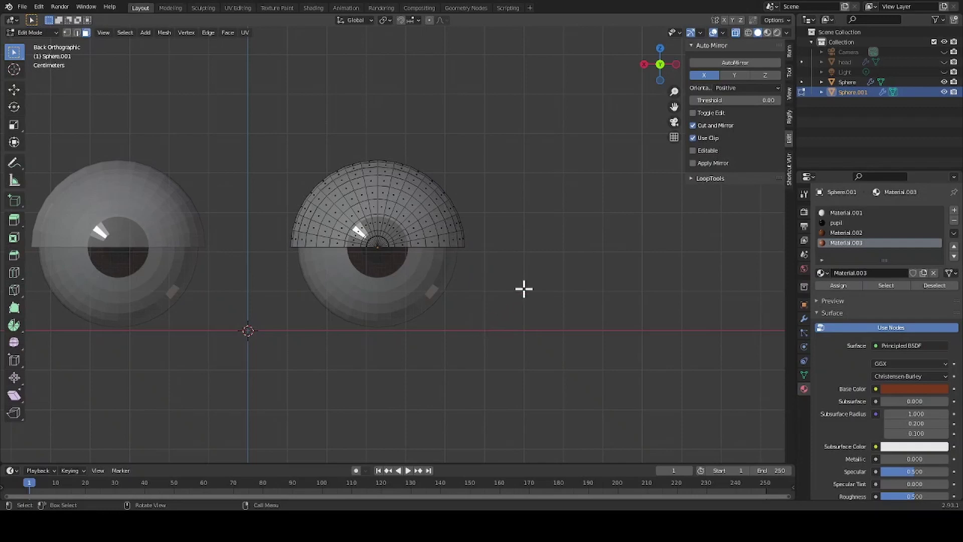
Assign Material.003 to all remaining faces of the eyelid half-sphere.
{"action": "key", "text": "a"}
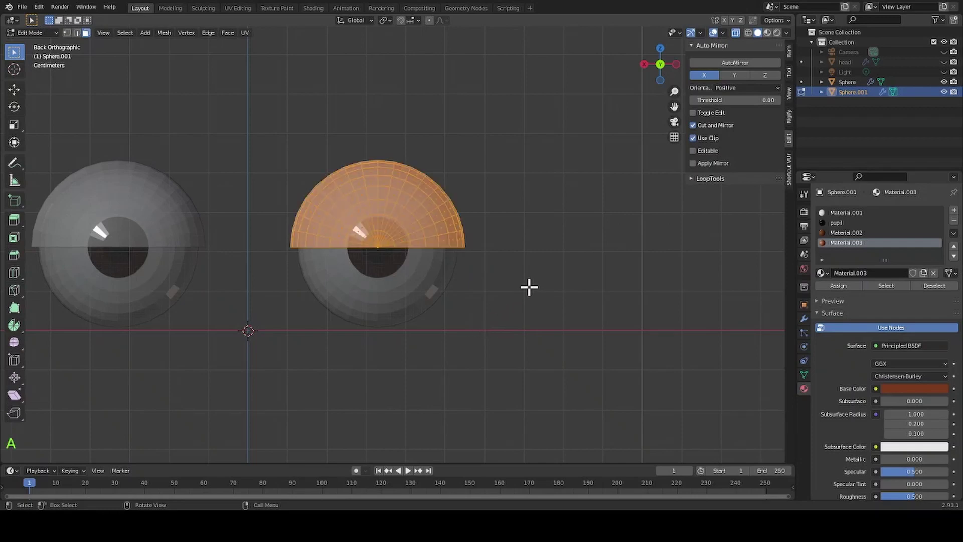
{"action": "left_click", "coordinate": [844, 242]}
{"action": "left_click", "coordinate": [827, 286]}
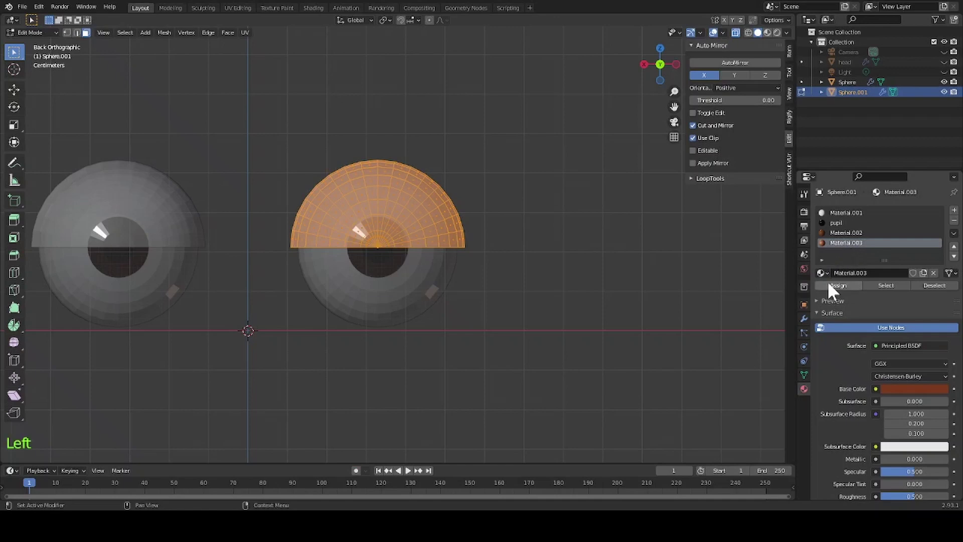
{"action": "left_click", "coordinate": [827, 284]}
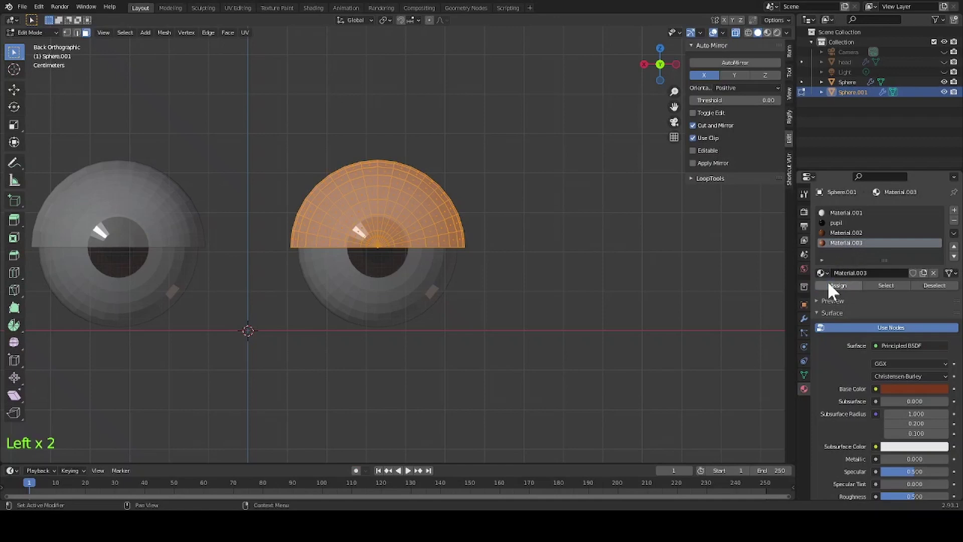
Turn off nodes for Material.003 and set its base colour to hue 0.029, saturation 0.937 and value 0.18.
{"action": "left_click", "coordinate": [856, 326]}
{"action": "left_click", "coordinate": [907, 346]}
{"action": "left_click", "coordinate": [917, 301]}
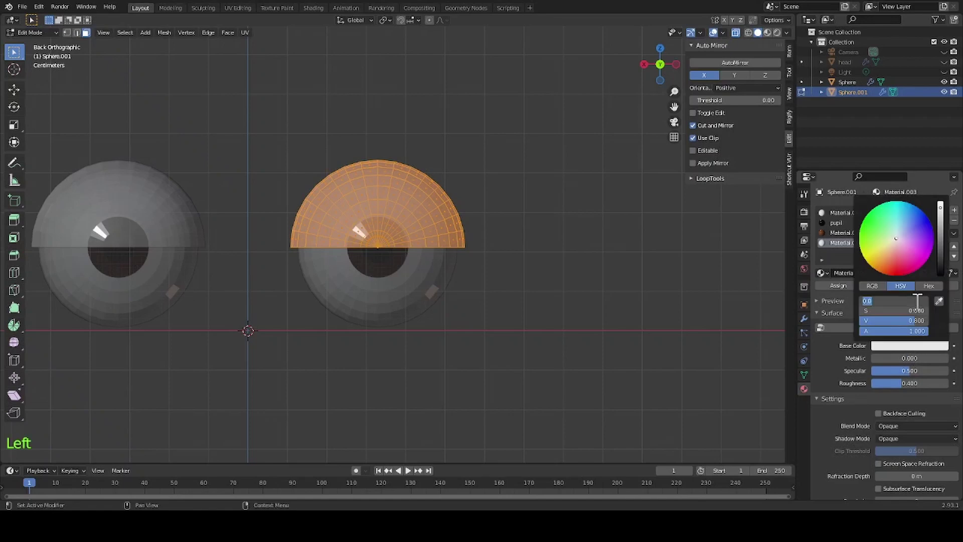
{"action": "type", "text": ".029"}
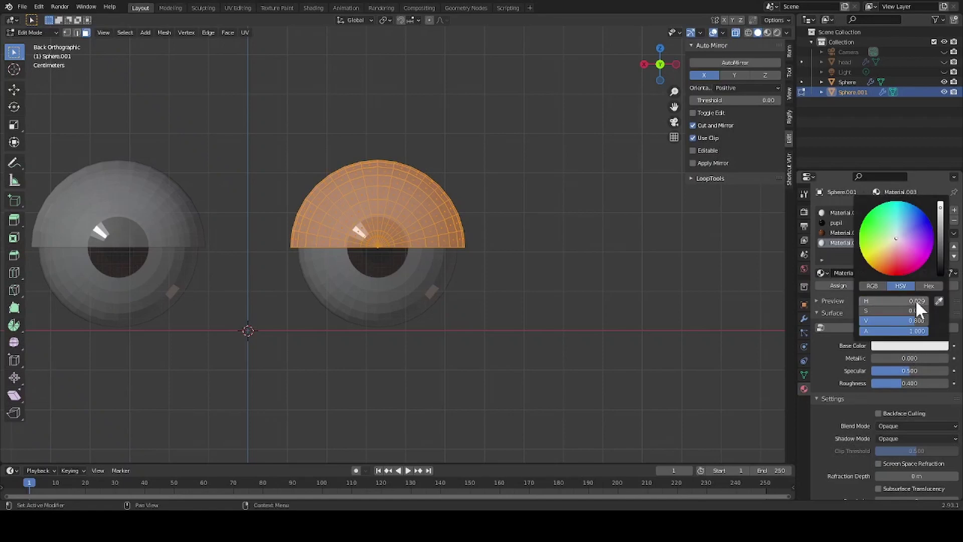
{"action": "left_click", "coordinate": [917, 311]}
{"action": "type", "text": ".837"}
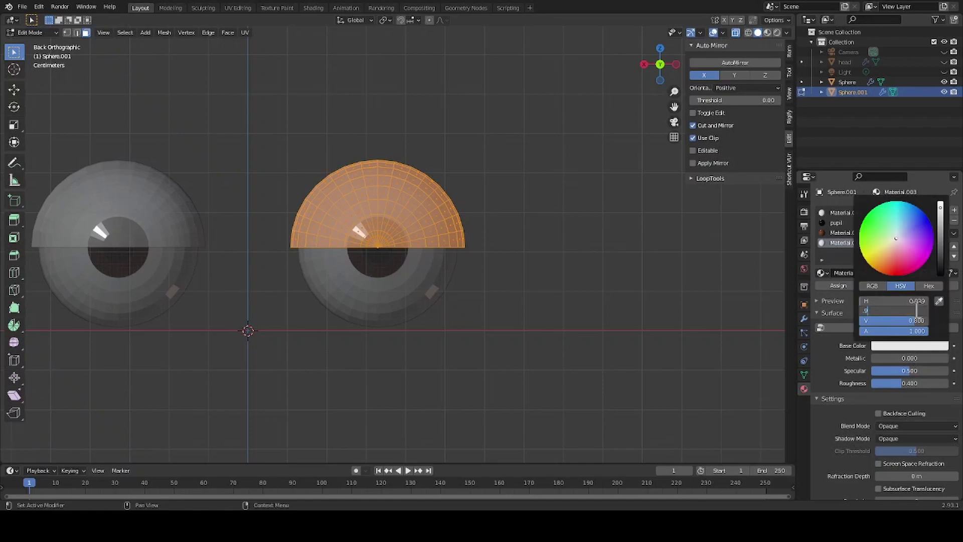
{"action": "key", "text": "Return"}
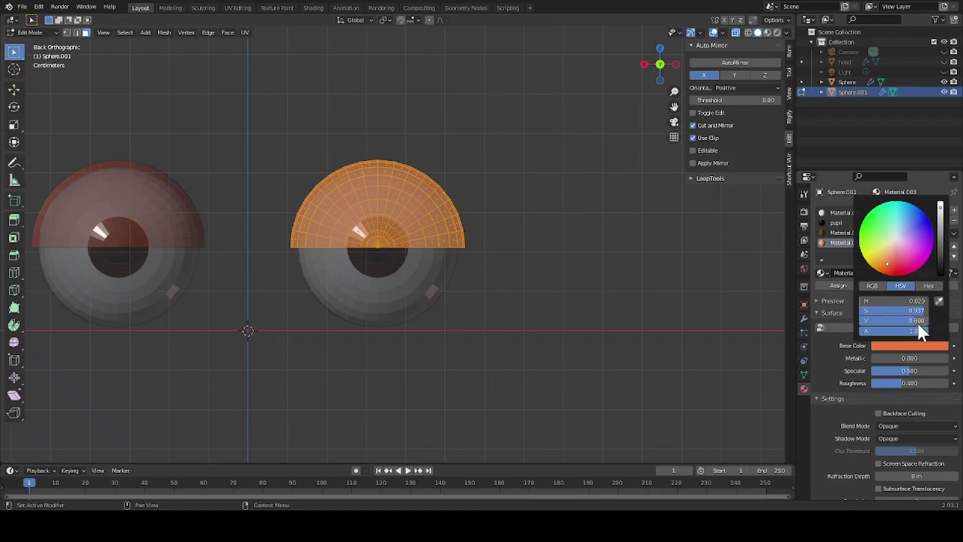
{"action": "left_click", "coordinate": [917, 321]}
{"action": "type", "text": ".18"}
{"action": "key", "text": "Return"}
{"action": "left_click", "coordinate": [554, 262]}
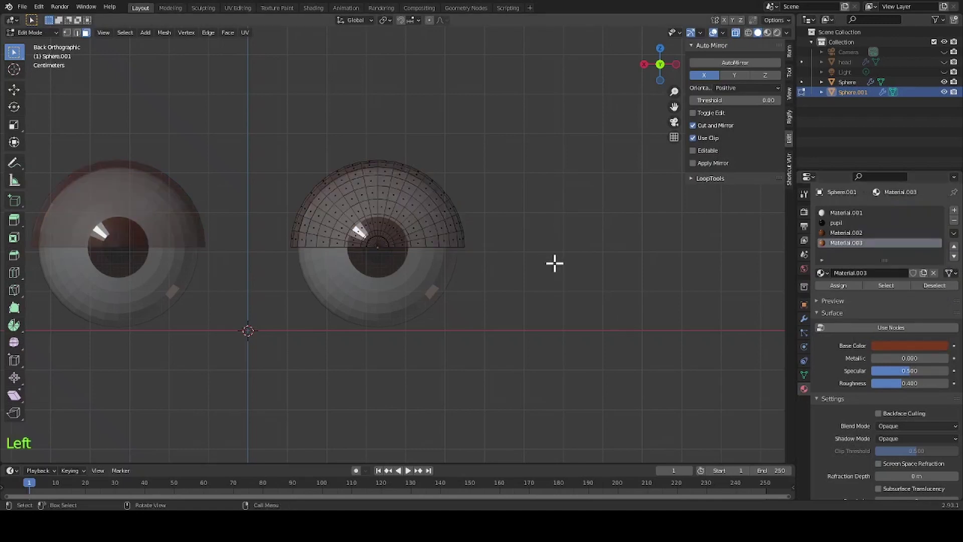
Switch the viewport to material preview shading and give the eyelid half-sphere a level 2 Subdivision Surface.
{"action": "middle_click_drag", "start_coordinate": [554, 261], "coordinate": [551, 286]}
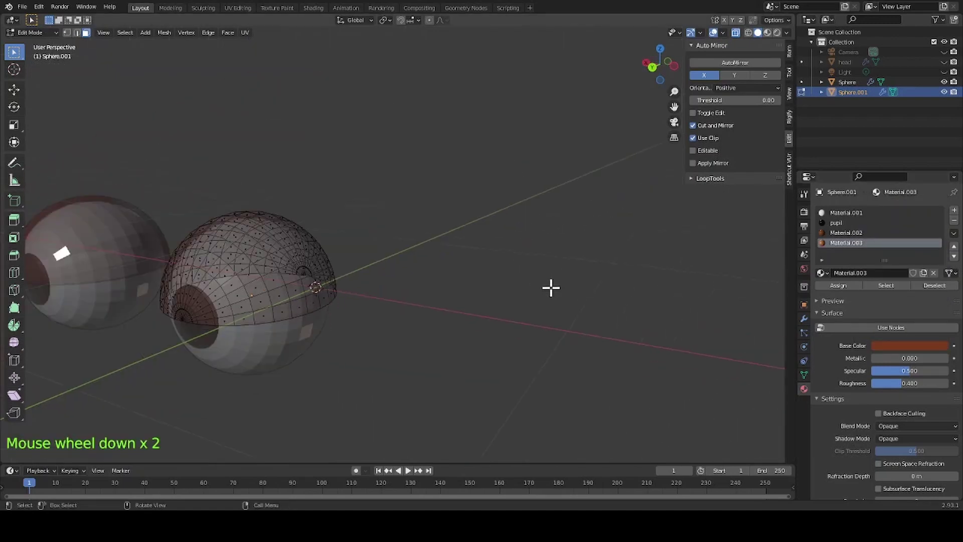
{"action": "left_click", "coordinate": [765, 33]}
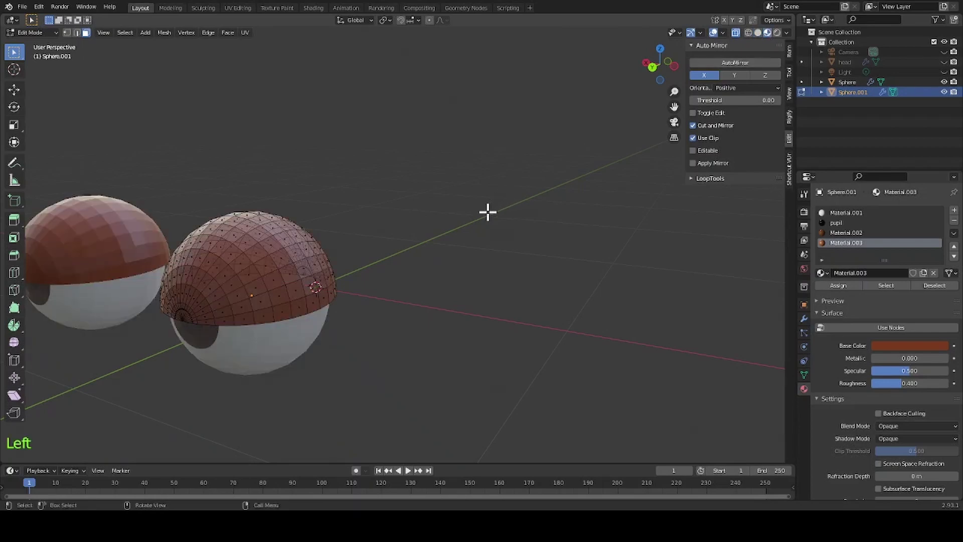
{"action": "mouse_move", "coordinate": [488, 209]}
{"action": "middle_mouse_down"}
{"action": "mouse_move", "coordinate": [494, 216]}
{"action": "mouse_move", "coordinate": [528, 202]}
{"action": "middle_mouse_up"}
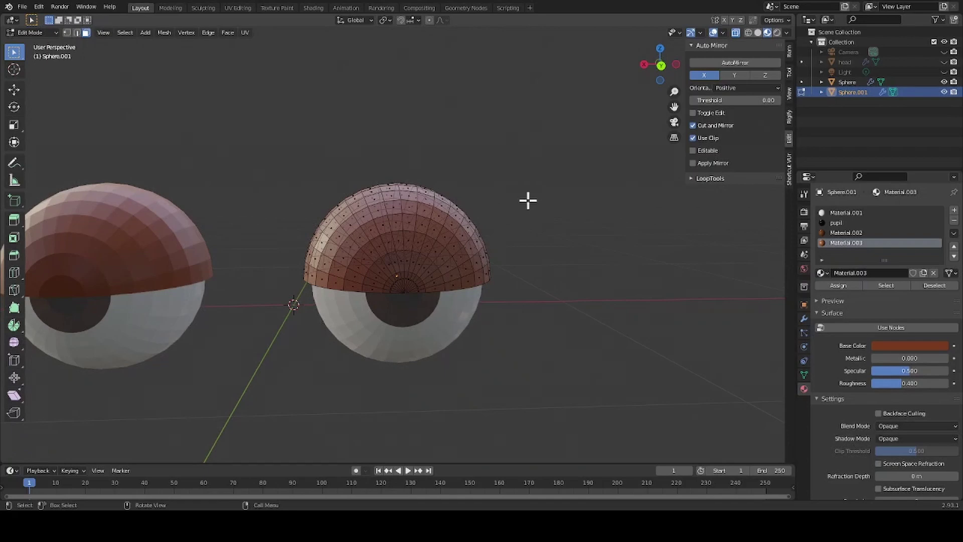
{"action": "key", "text": "a"}
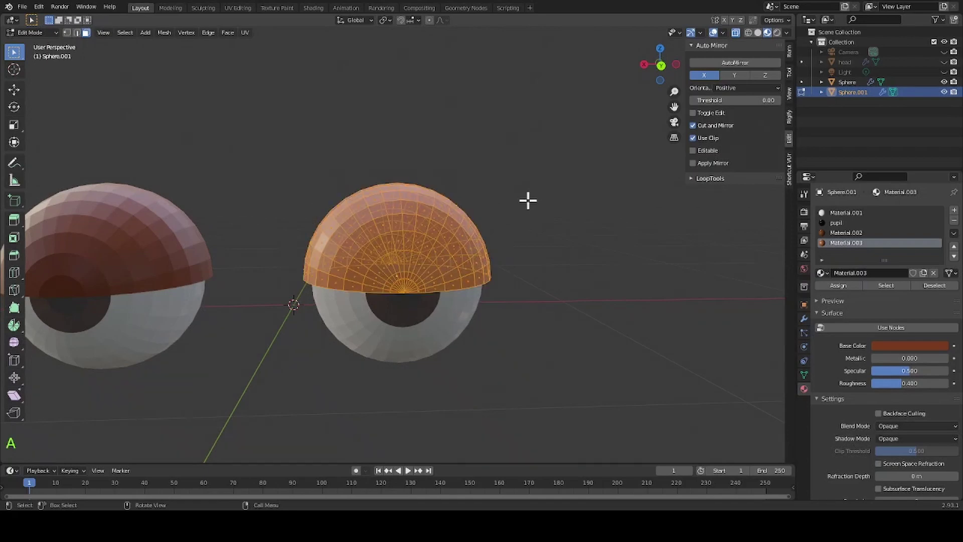
{"action": "right_click", "coordinate": [399, 228]}
{"action": "key", "text": "Tab"}
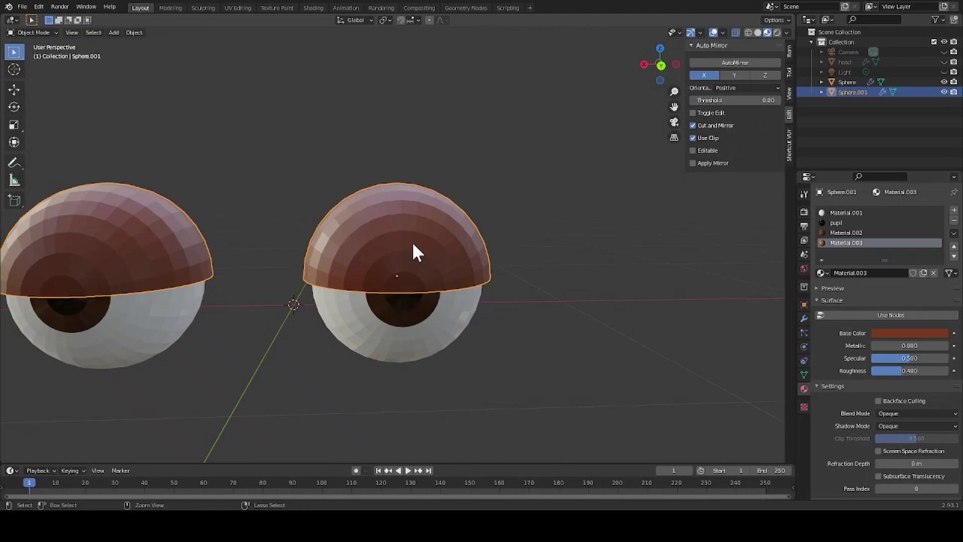
{"action": "key", "text": "ctrl+2"}
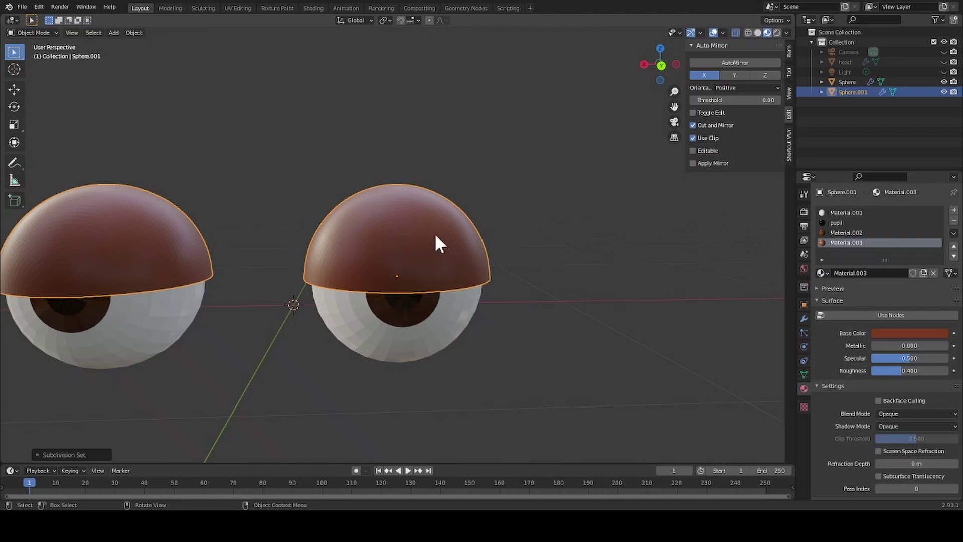
Close the underside of the eyelid by filling its open lower edge loop with a face.
{"action": "middle_click_drag", "start_coordinate": [564, 311], "coordinate": [552, 296]}
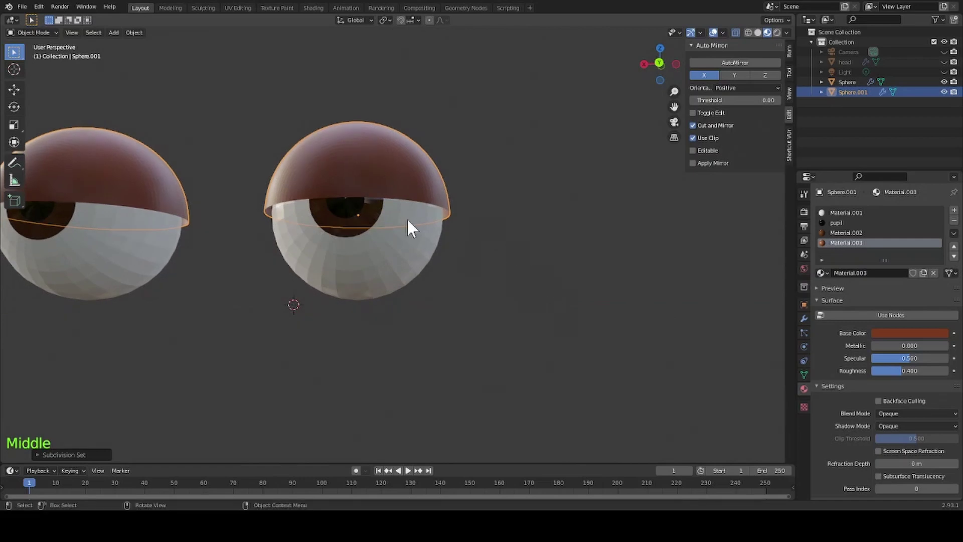
{"action": "left_click", "coordinate": [405, 198]}
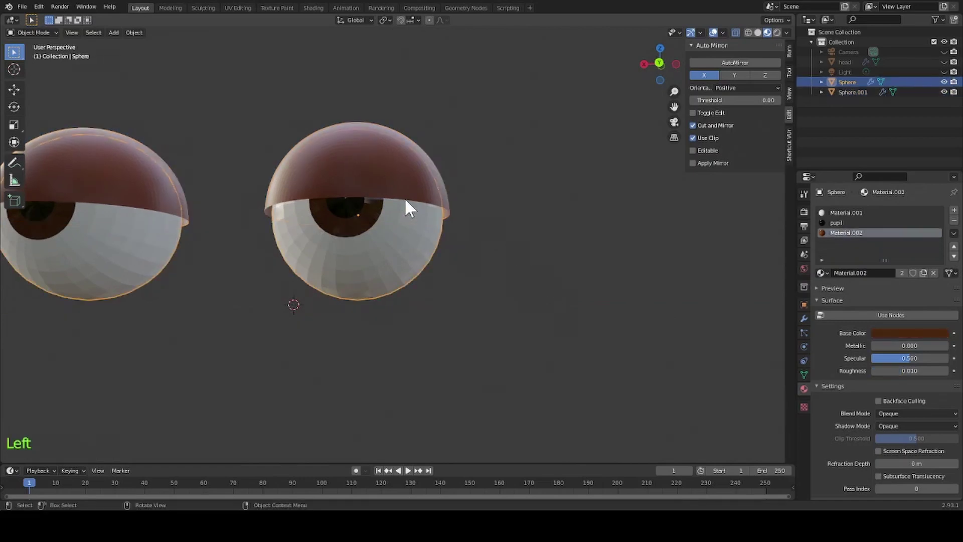
{"action": "left_click", "coordinate": [405, 197]}
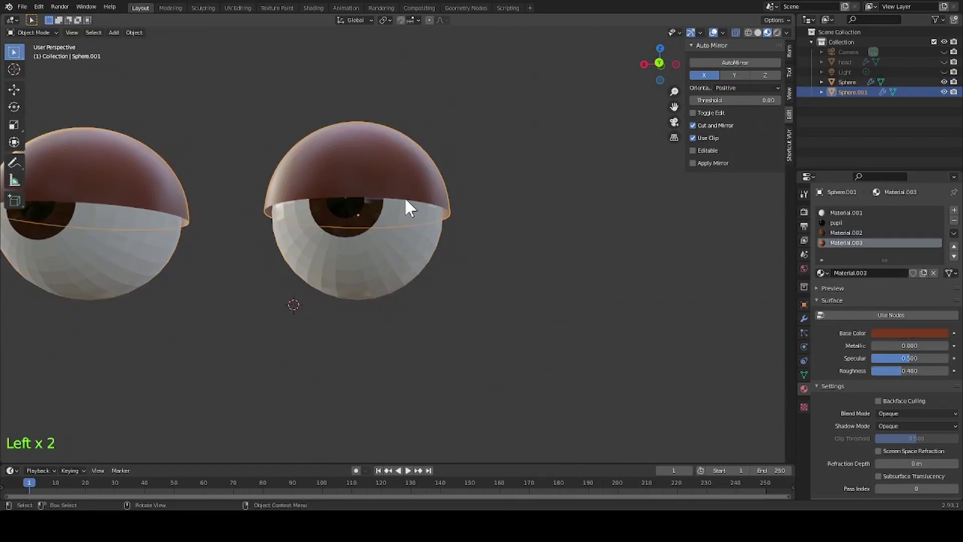
{"action": "key", "text": "Tab"}
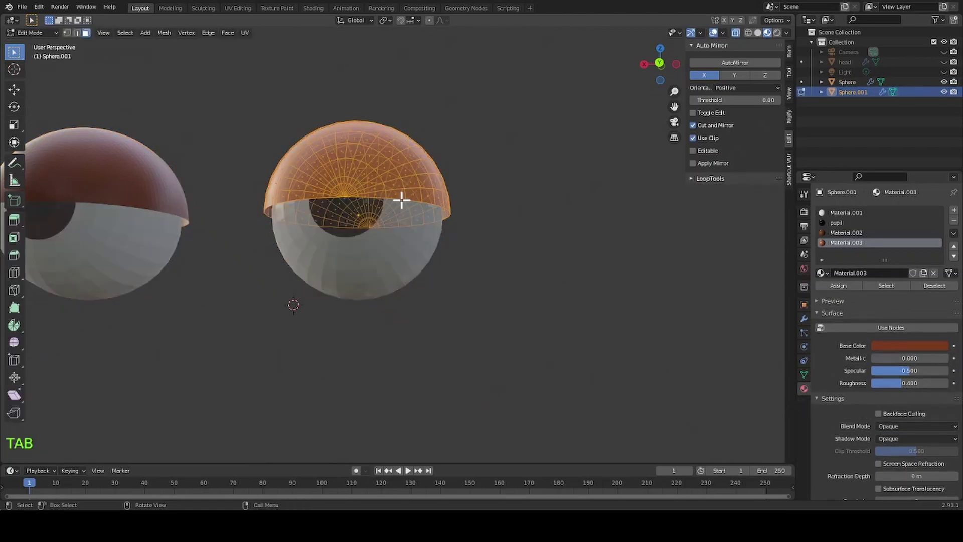
{"action": "key", "text": "2"}
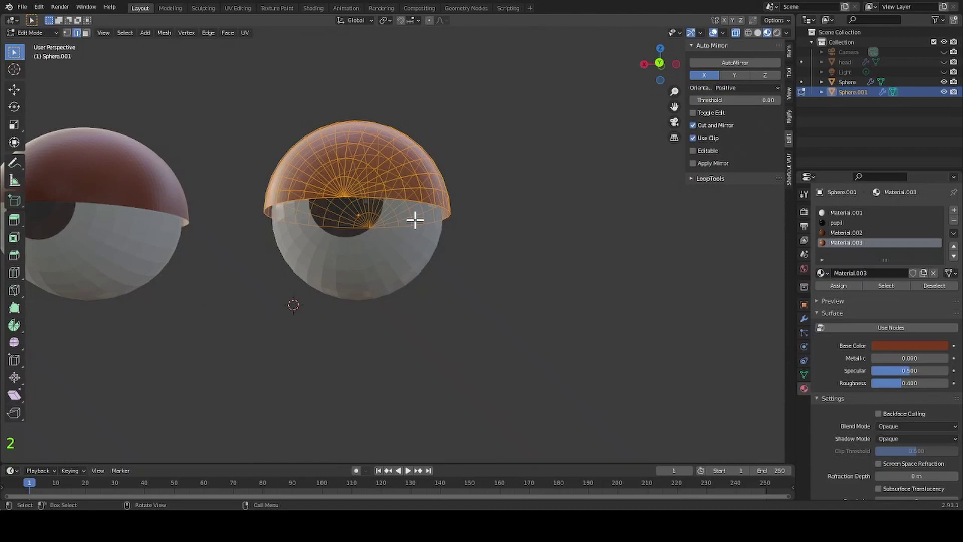
{"action": "left_click", "coordinate": [397, 199], "text": "alt"}
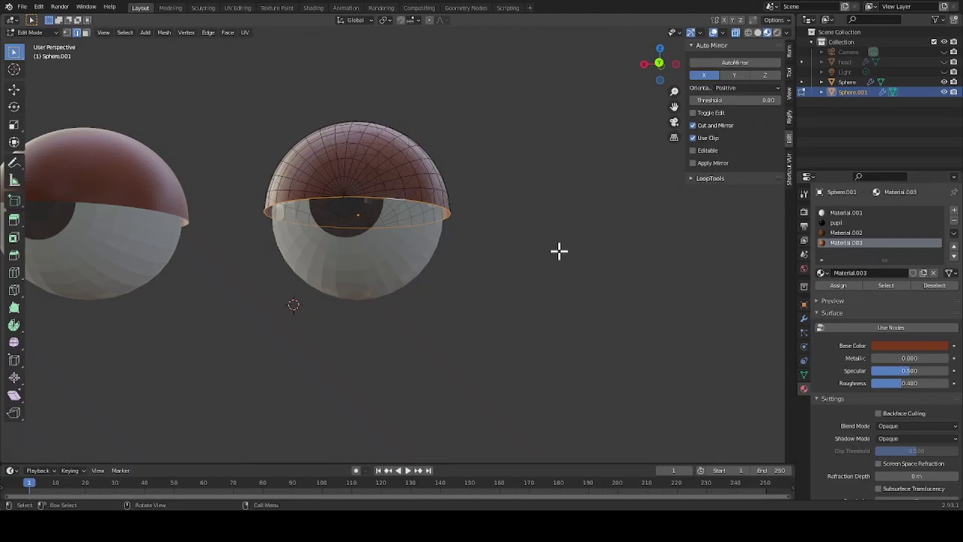
{"action": "key", "text": "f"}
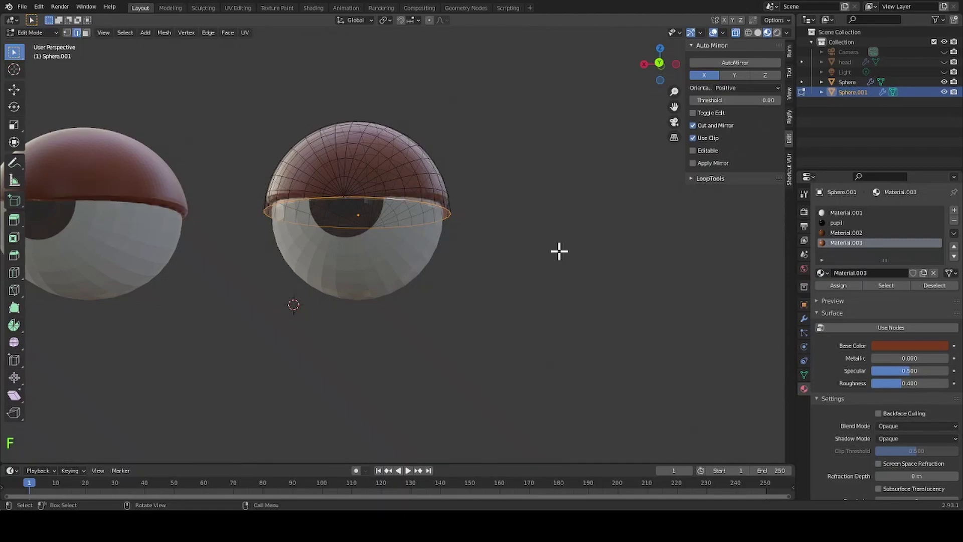
{"action": "left_click", "coordinate": [521, 251]}
{"action": "middle_click_drag", "start_coordinate": [520, 235], "coordinate": [478, 249]}
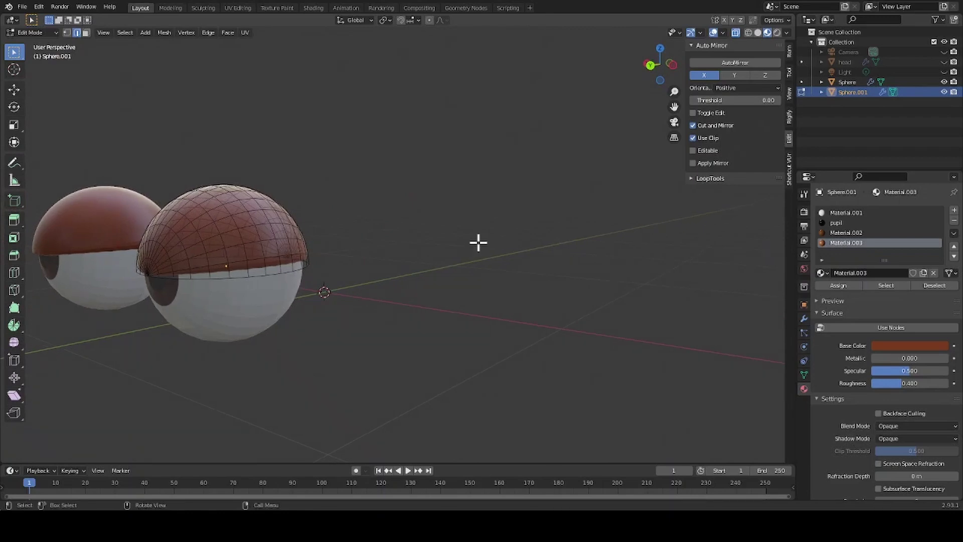
Rotate the whole eyelid object slightly in the left side view so its front edge tilts up off the pupil.
{"action": "key", "text": "a"}
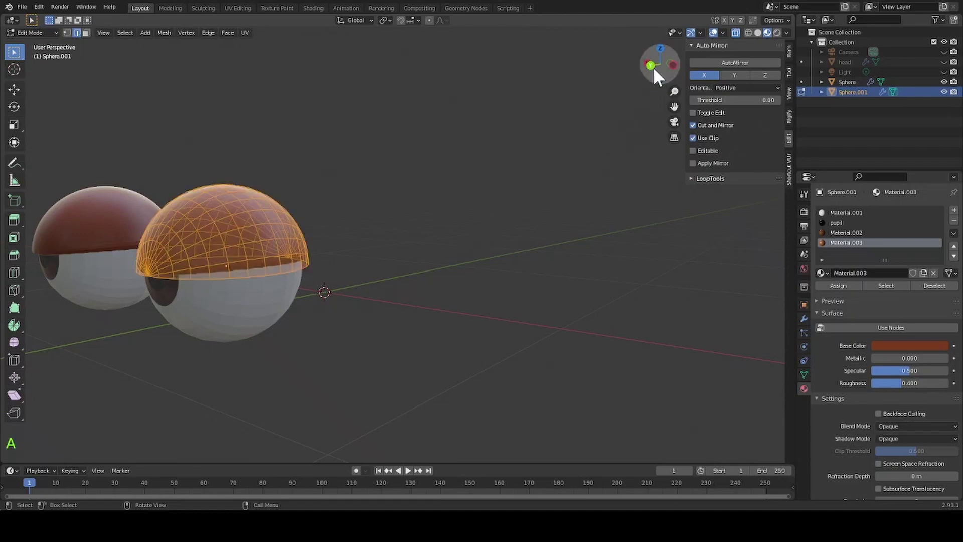
{"action": "left_click", "coordinate": [669, 61]}
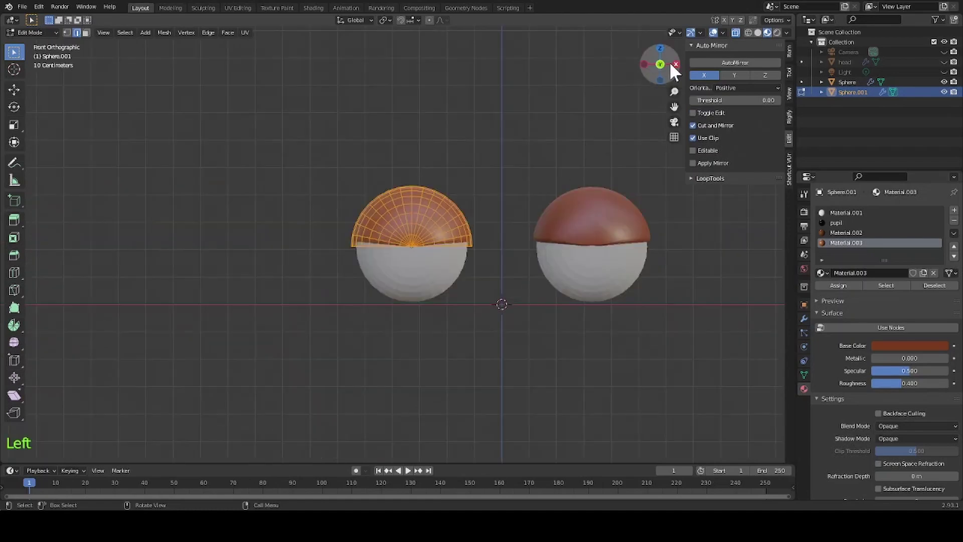
{"action": "left_click", "coordinate": [644, 64]}
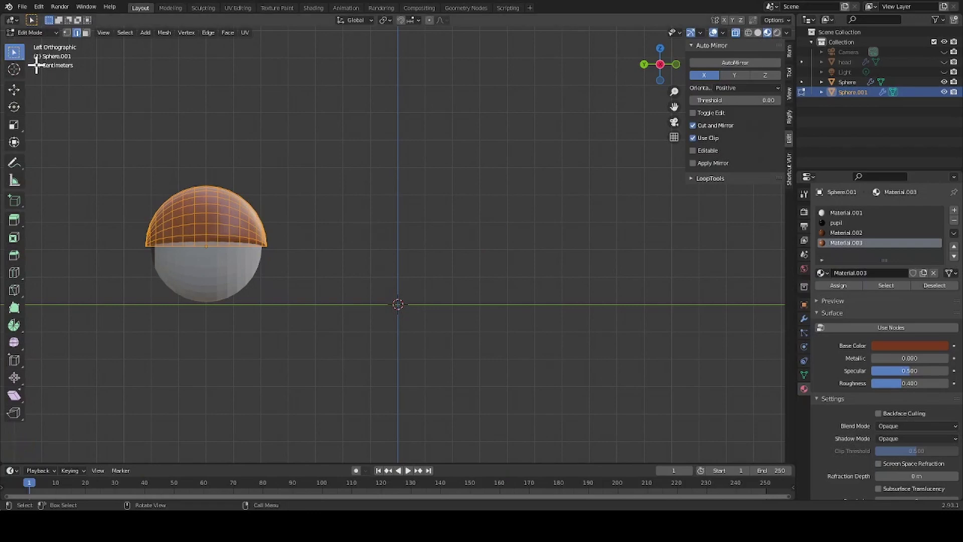
{"action": "key", "text": "Tab"}
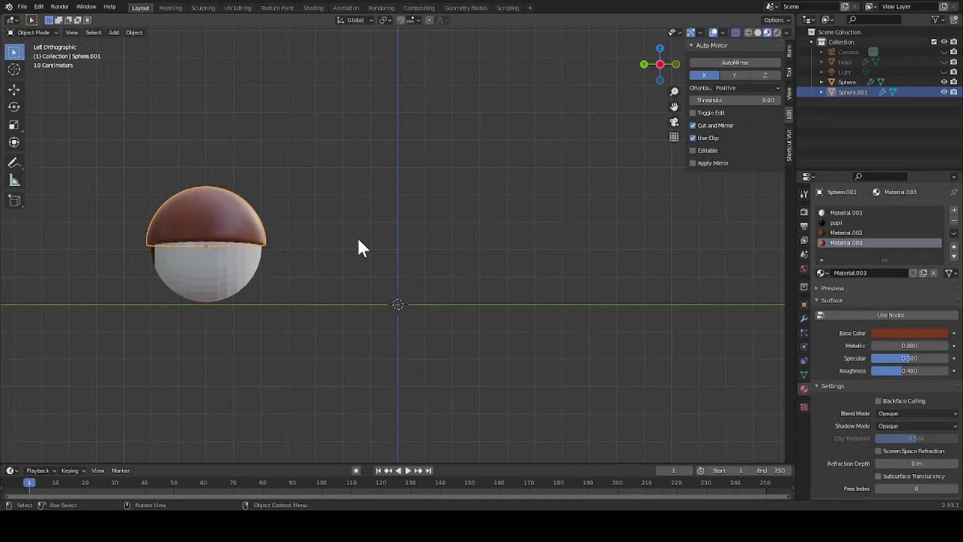
{"action": "key", "text": "r"}
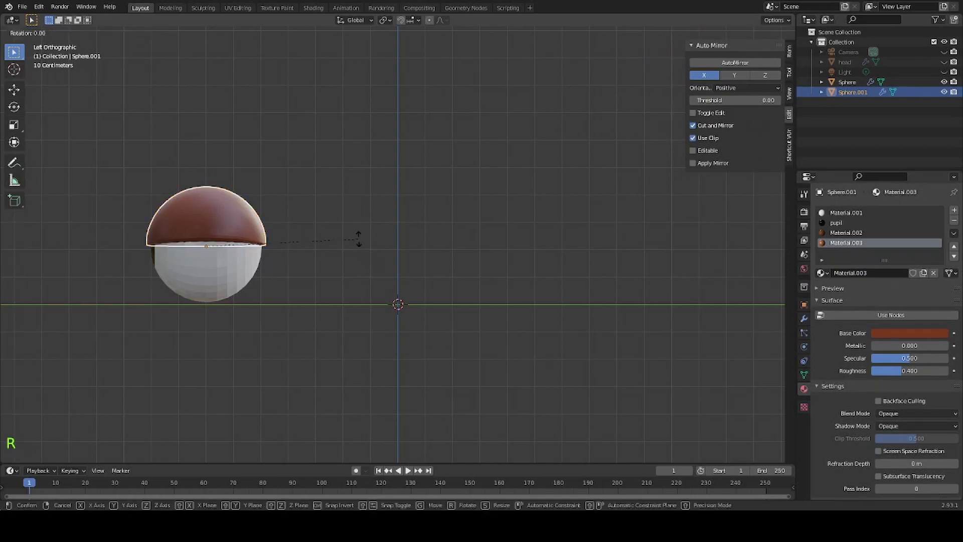
{"action": "left_click", "coordinate": [356, 281]}
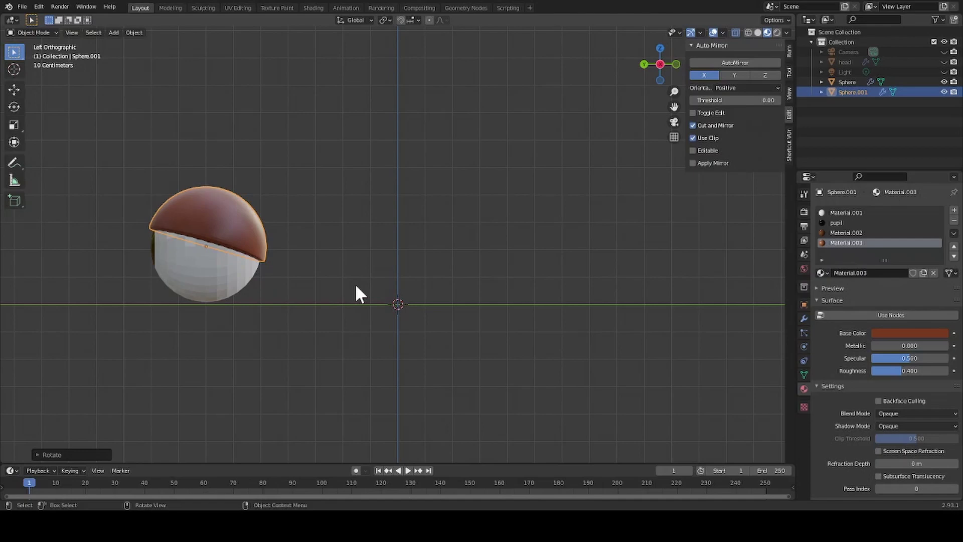
Duplicate the upper eyelid in place and rotate the copy around the eyeball to form the lower eyelid.
{"action": "key", "text": "shift"}
{"action": "key", "text": "shift+d"}
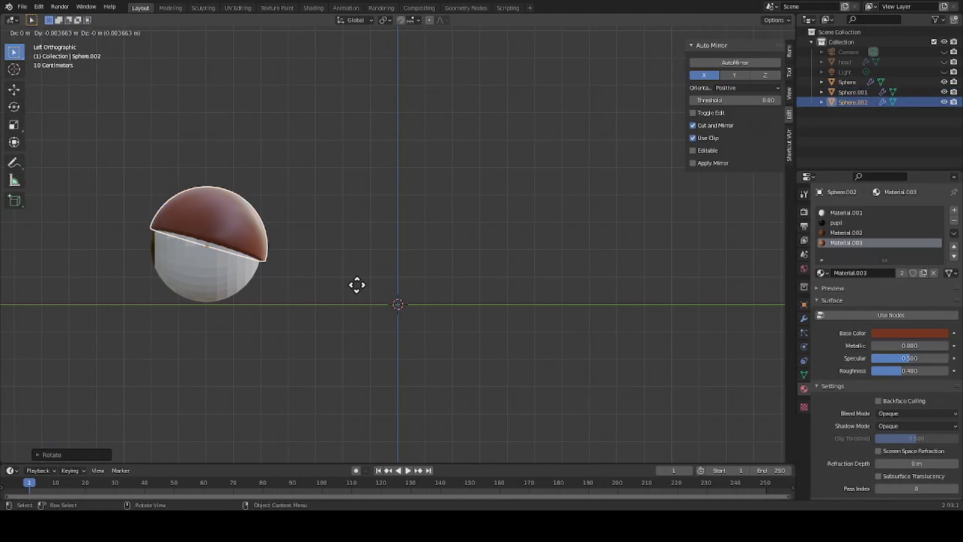
{"action": "left_click", "coordinate": [356, 284]}
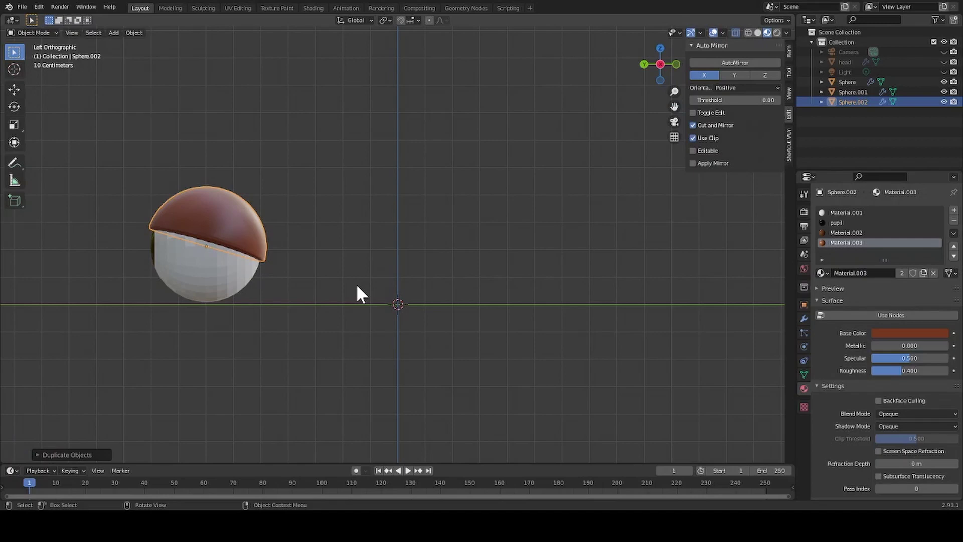
{"action": "key", "text": "r"}
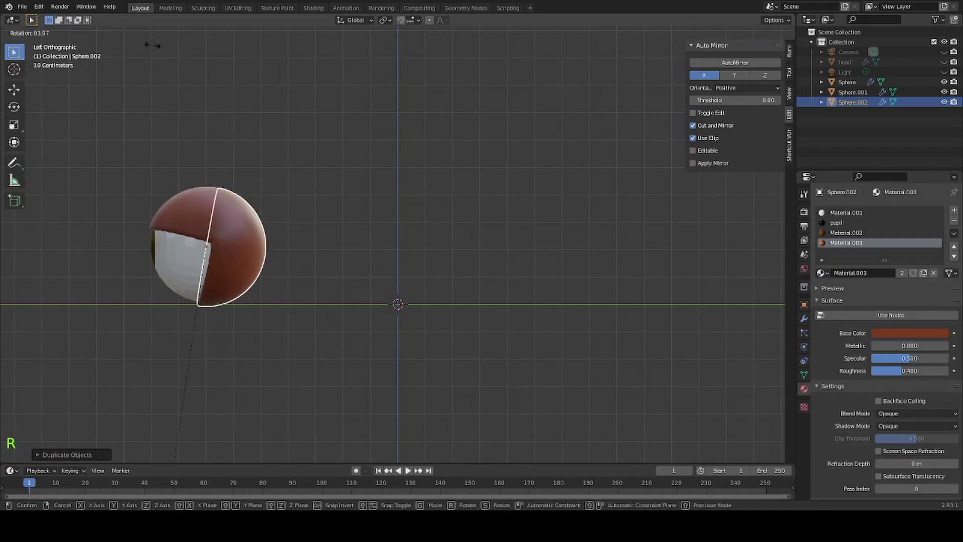
{"action": "left_click", "coordinate": [720, 399]}
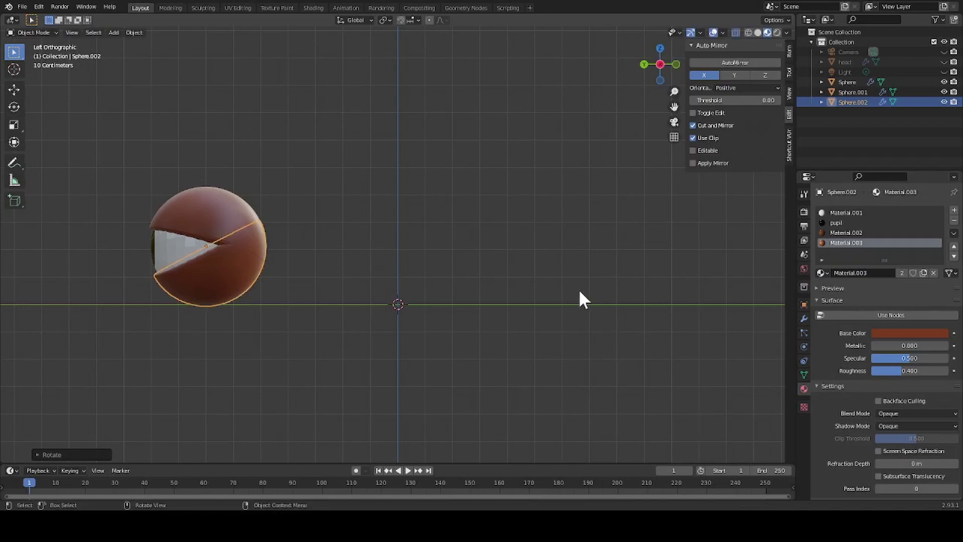
Unhide the head and check how both eyelids sit in the eye sockets from the face side.
{"action": "left_click", "coordinate": [642, 65]}
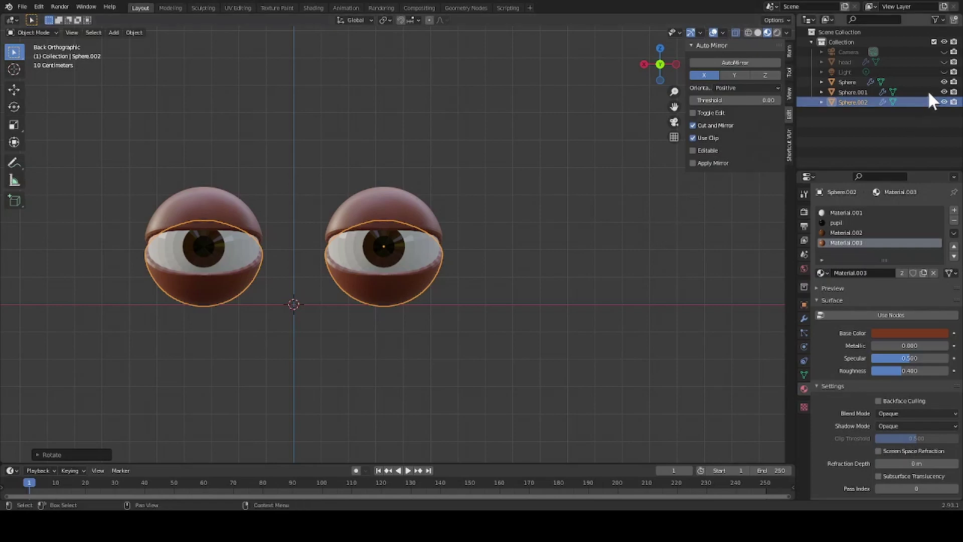
{"action": "left_click", "coordinate": [944, 61]}
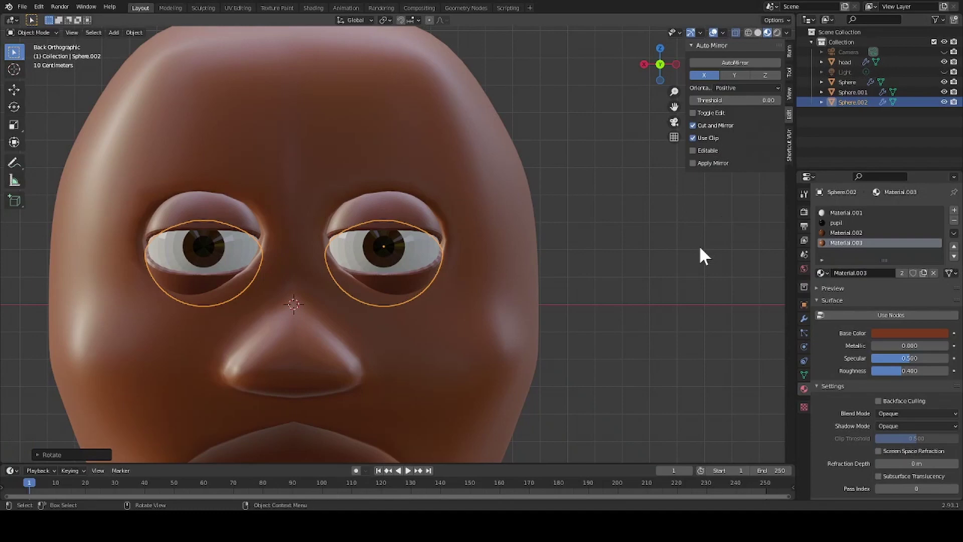
{"action": "mouse_move", "coordinate": [706, 246]}
{"action": "middle_mouse_down"}
{"action": "mouse_move", "coordinate": [655, 250]}
{"action": "mouse_move", "coordinate": [704, 254]}
{"action": "mouse_move", "coordinate": [701, 247]}
{"action": "middle_mouse_up"}
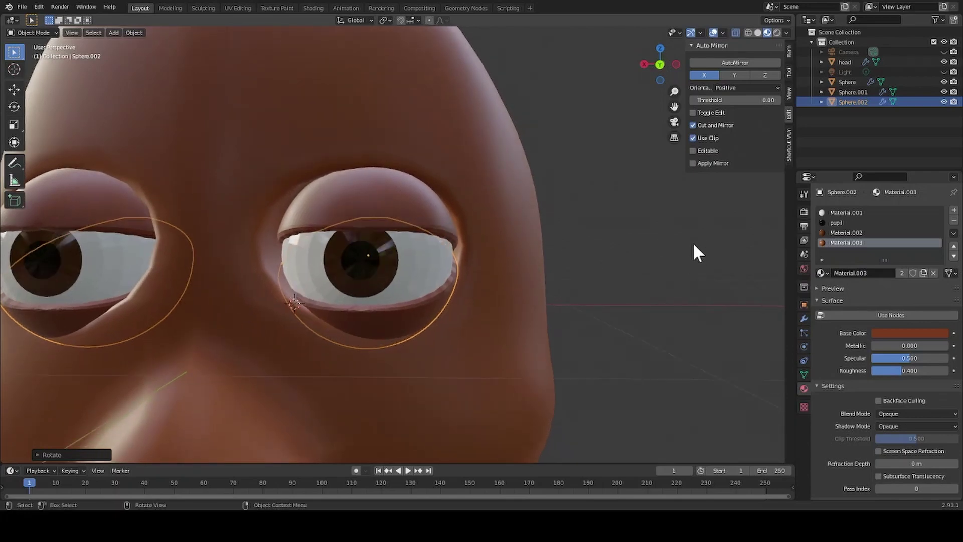
{"action": "left_click", "coordinate": [660, 66]}
{"action": "scroll", "coordinate": [615, 245], "scroll_direction": "down", "scroll_amount": 2}
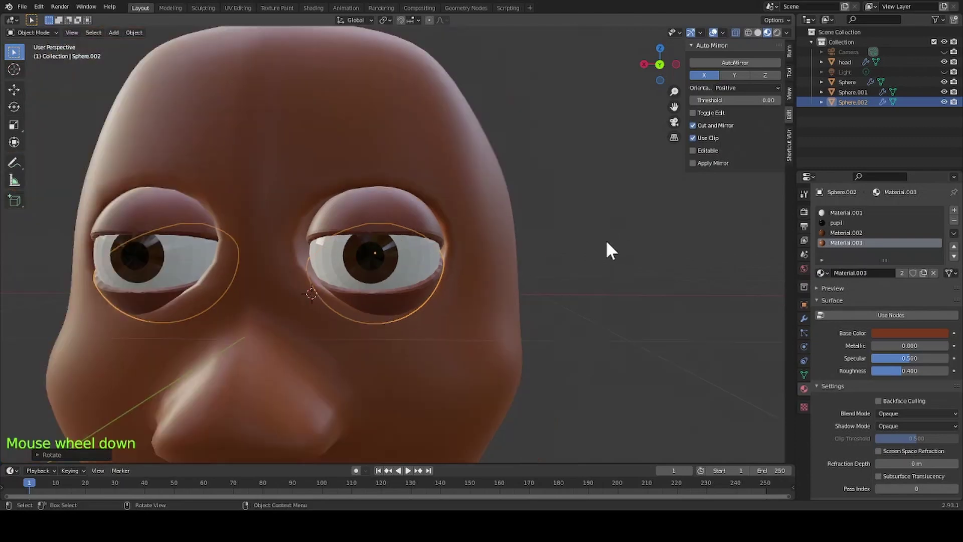
{"action": "mouse_move", "coordinate": [606, 242]}
{"action": "middle_mouse_down"}
{"action": "mouse_move", "coordinate": [652, 252]}
{"action": "mouse_move", "coordinate": [612, 251]}
{"action": "middle_mouse_up"}
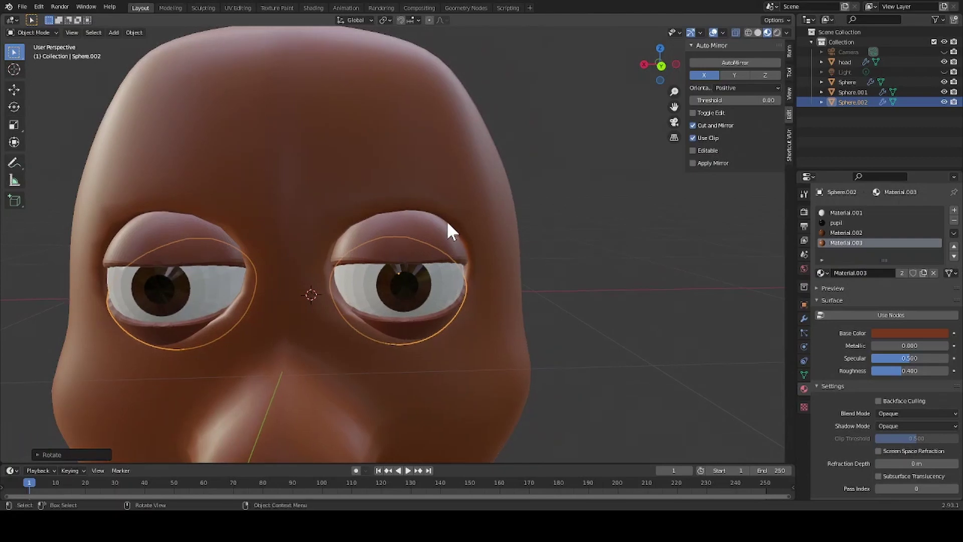
Apply smooth shading to both the upper eyelid and the lower eyelid objects.
{"action": "left_click", "coordinate": [430, 246]}
{"action": "right_click", "coordinate": [430, 253]}
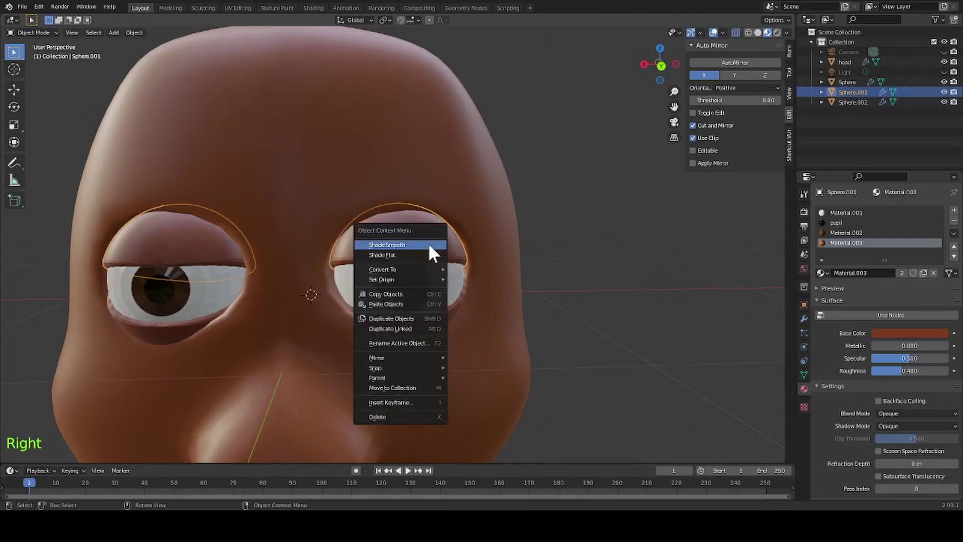
{"action": "left_click", "coordinate": [430, 246]}
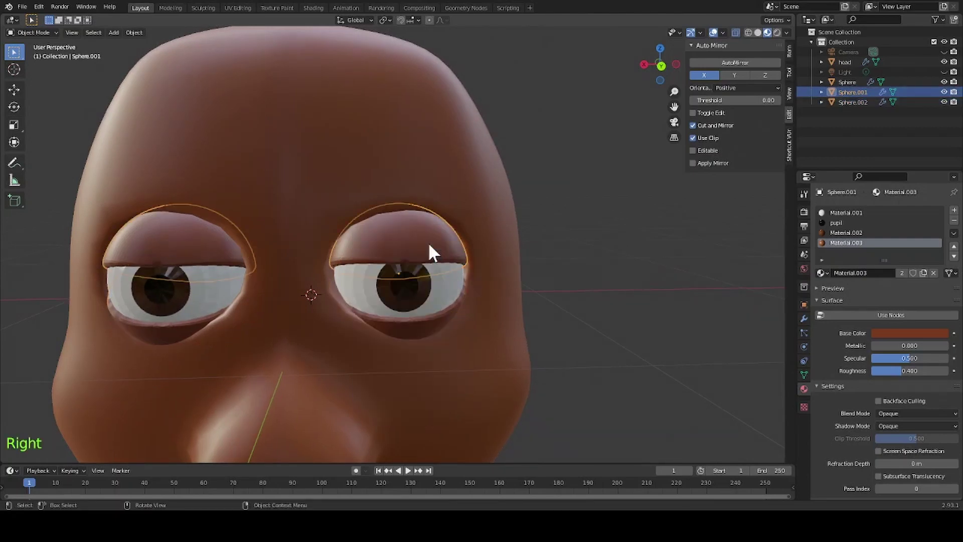
{"action": "left_click", "coordinate": [412, 325]}
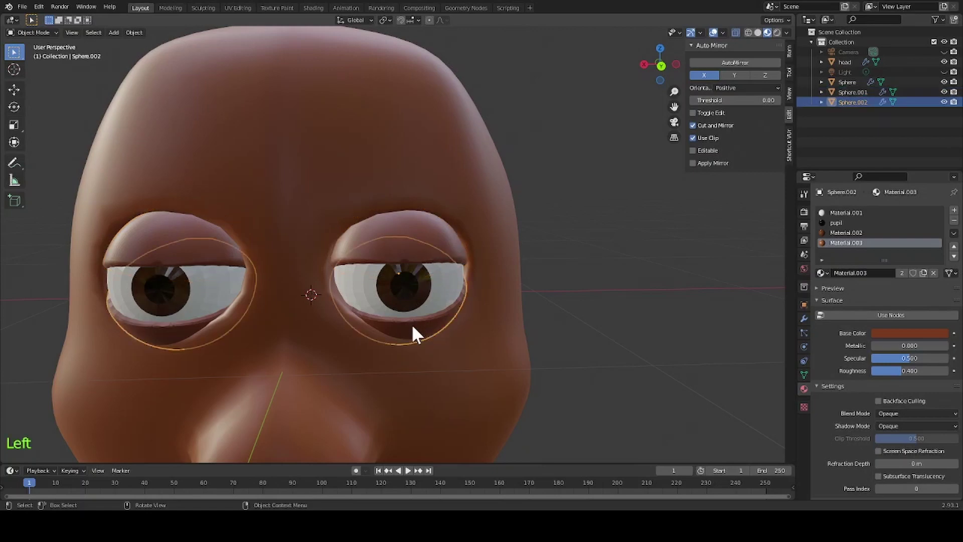
{"action": "right_click", "coordinate": [412, 325]}
{"action": "left_click", "coordinate": [410, 324]}
Check the smoothed eyelids against the whole face from the perspective and straight-on face views with nothing selected.
{"action": "middle_click_drag", "start_coordinate": [595, 280], "coordinate": [622, 277]}
{"action": "scroll", "coordinate": [622, 275], "scroll_direction": "down", "scroll_amount": 3}
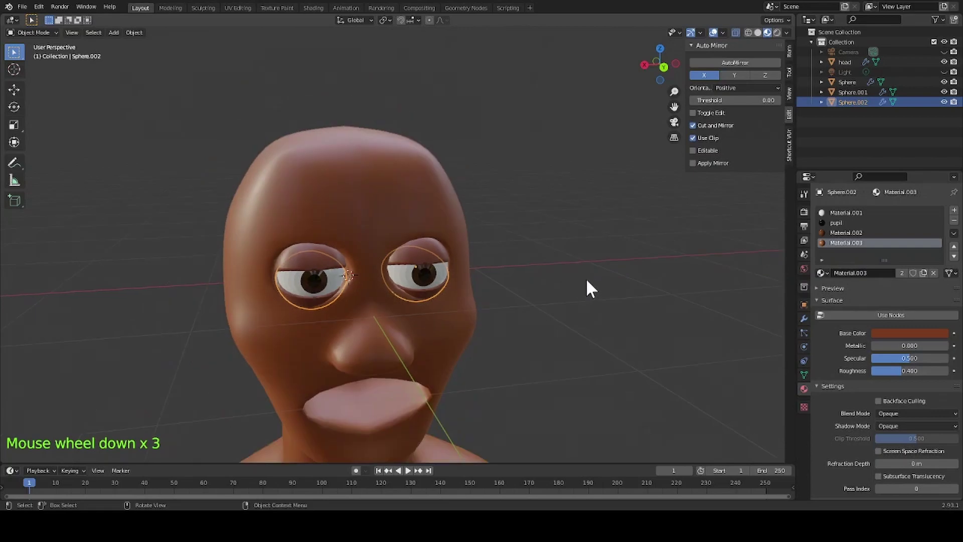
{"action": "scroll", "coordinate": [587, 288], "scroll_direction": "down", "scroll_amount": 1}
{"action": "mouse_move", "coordinate": [615, 275]}
{"action": "middle_mouse_down"}
{"action": "mouse_move", "coordinate": [569, 274]}
{"action": "mouse_move", "coordinate": [629, 272]}
{"action": "mouse_move", "coordinate": [565, 271]}
{"action": "mouse_move", "coordinate": [652, 270]}
{"action": "mouse_move", "coordinate": [606, 270]}
{"action": "middle_mouse_up"}
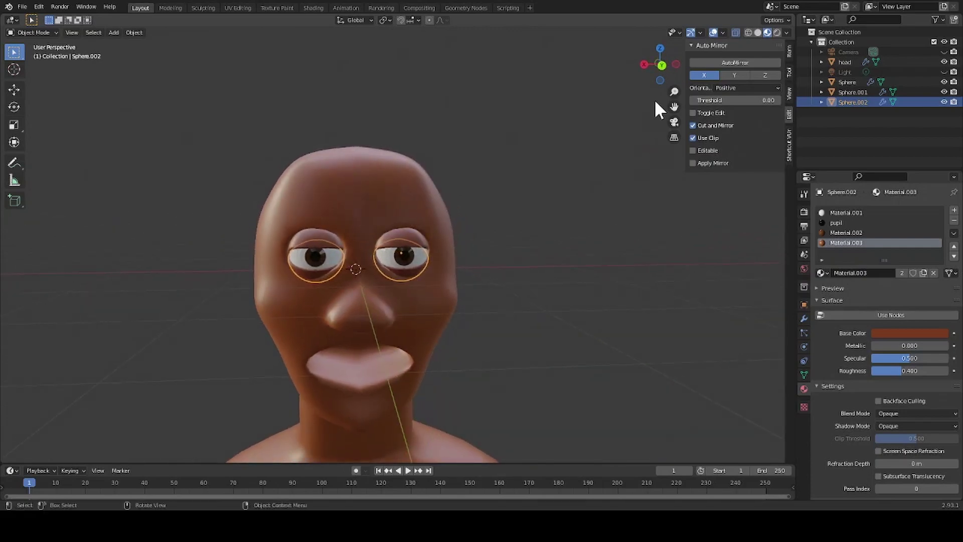
{"action": "left_click", "coordinate": [660, 65]}
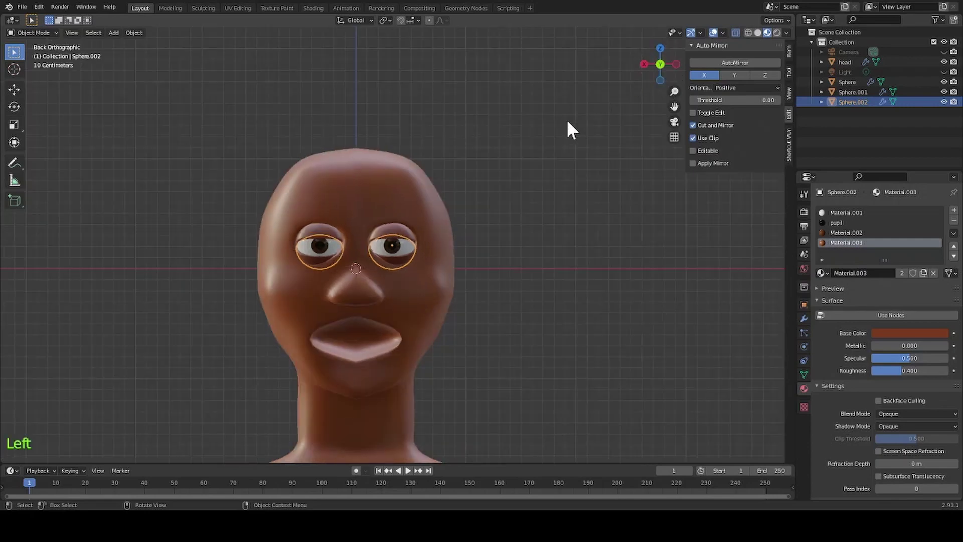
{"action": "left_click", "coordinate": [559, 346]}
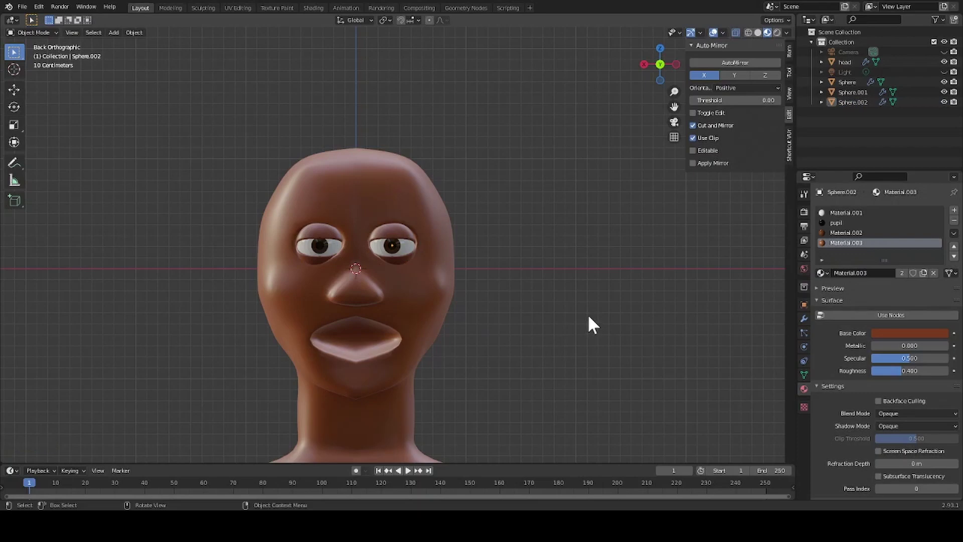
Edit the head mesh and move the vertex just below the eye socket downward and slightly toward the nose.
{"action": "left_click", "coordinate": [432, 304]}
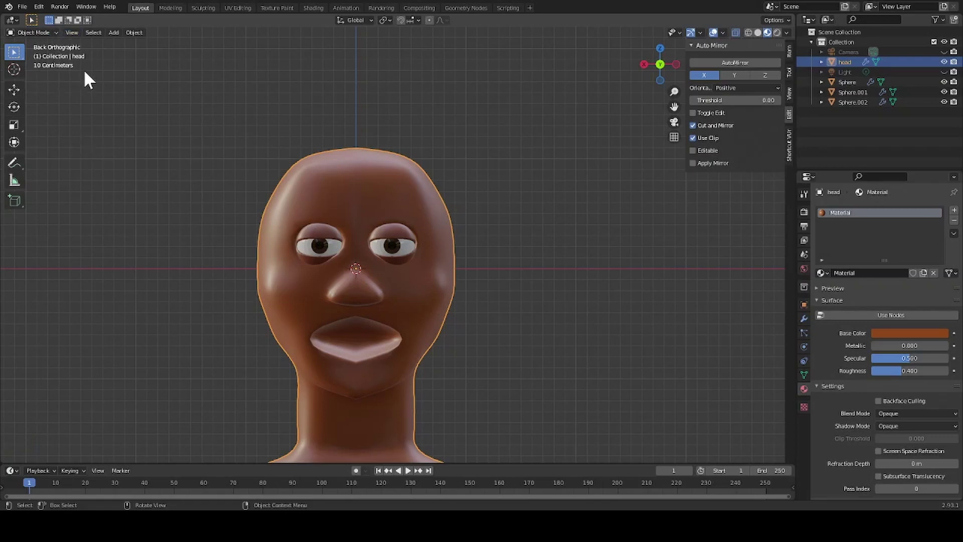
{"action": "key", "text": "Tab"}
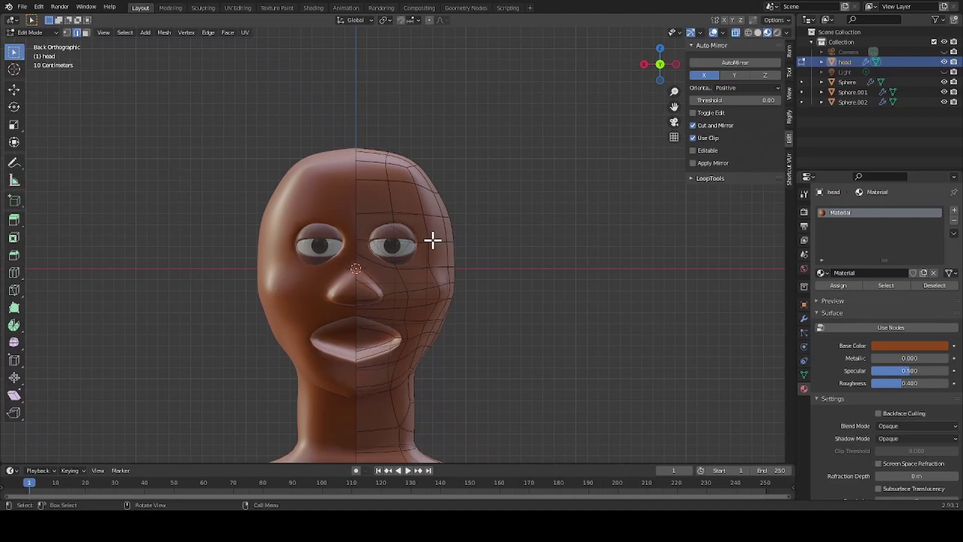
{"action": "scroll", "coordinate": [390, 243], "scroll_direction": "up", "scroll_amount": 4}
{"action": "scroll", "coordinate": [390, 243], "scroll_direction": "up", "scroll_amount": 1}
{"action": "left_click", "coordinate": [295, 264]}
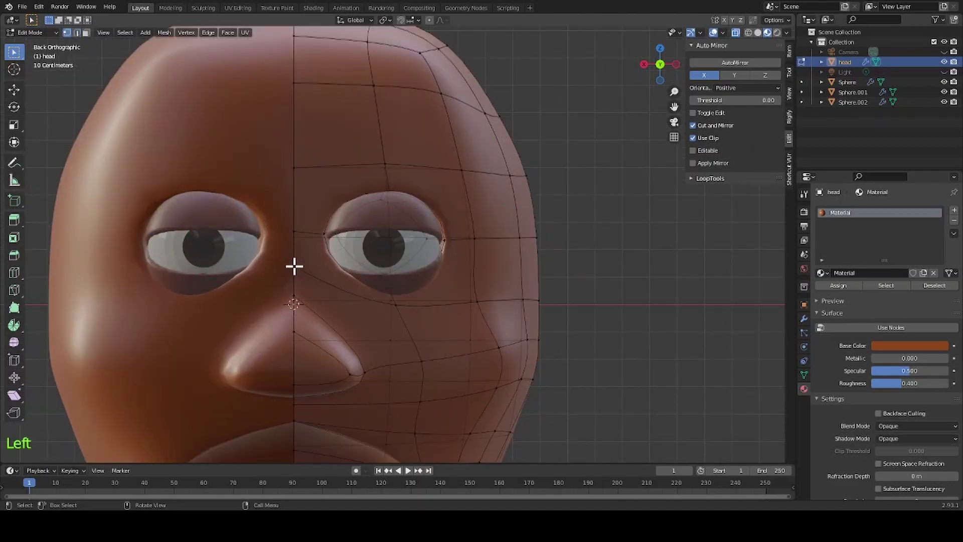
{"action": "key", "text": "g"}
{"action": "left_click", "coordinate": [394, 307]}
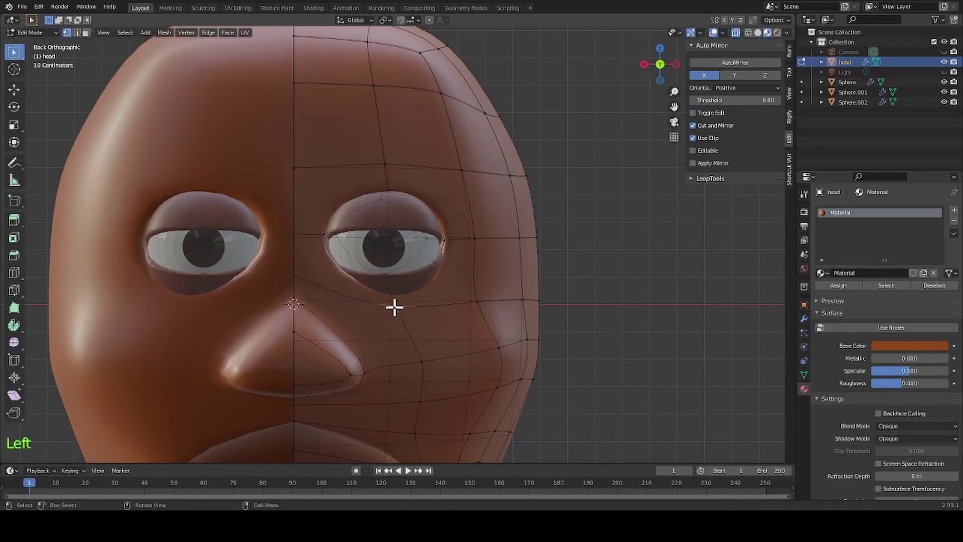
{"action": "key", "text": "g"}
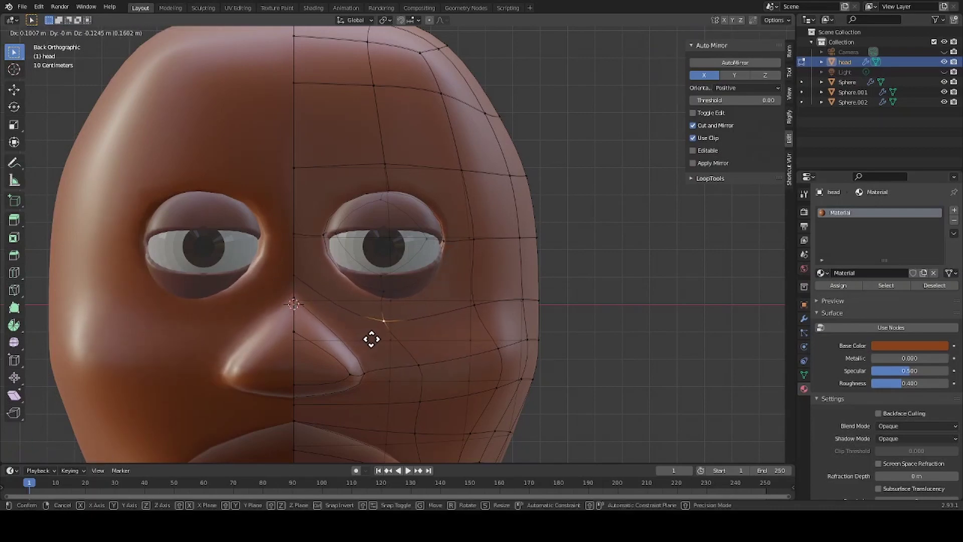
{"action": "left_click", "coordinate": [371, 336]}
{"action": "key", "text": "g"}
{"action": "right_click", "coordinate": [429, 221]}
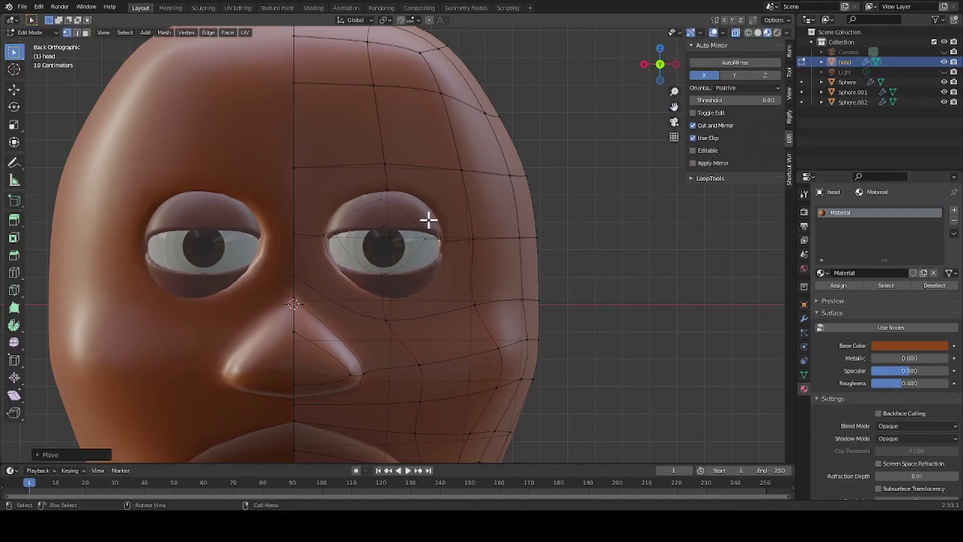
Shift the vertex at the upper rim of the eye socket slightly outward and down, and return to object mode.
{"action": "left_click", "coordinate": [401, 224]}
{"action": "key", "text": "g"}
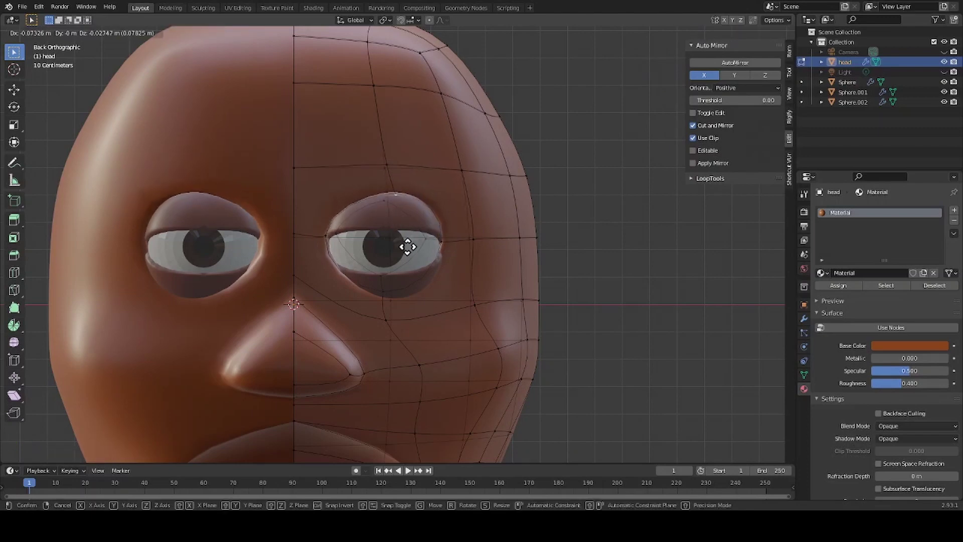
{"action": "left_click", "coordinate": [389, 247]}
{"action": "middle_click_drag", "start_coordinate": [585, 270], "coordinate": [688, 307]}
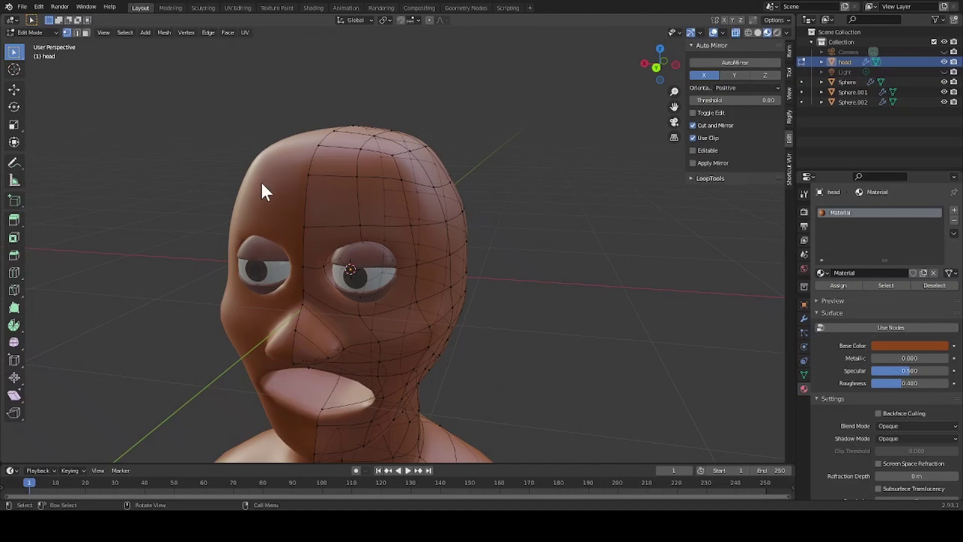
{"action": "key", "text": "Tab"}
Save the project file with the finished eyes and eyelids.
{"action": "middle_click_drag", "start_coordinate": [144, 215], "coordinate": [188, 209]}
{"action": "middle_click_drag", "start_coordinate": [165, 214], "coordinate": [155, 207]}
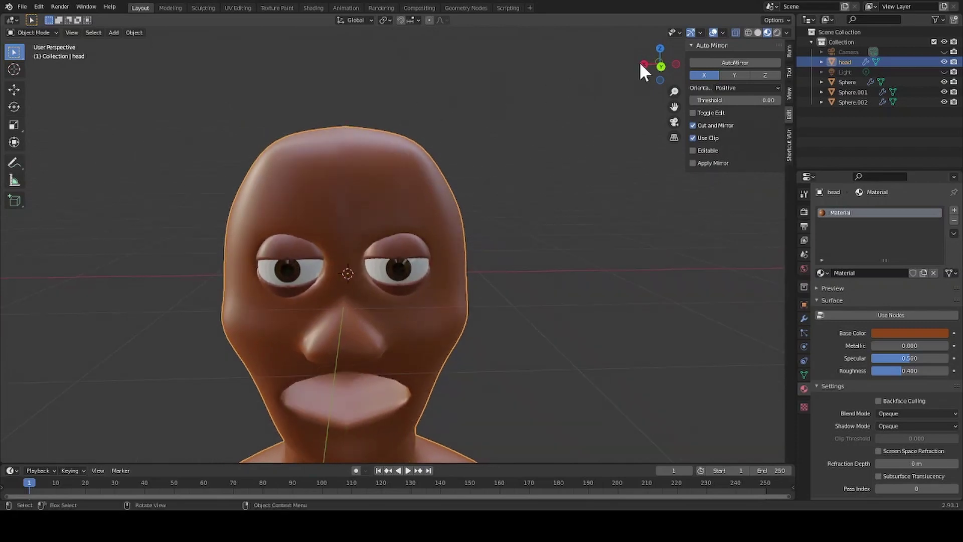
{"action": "left_click", "coordinate": [661, 67]}
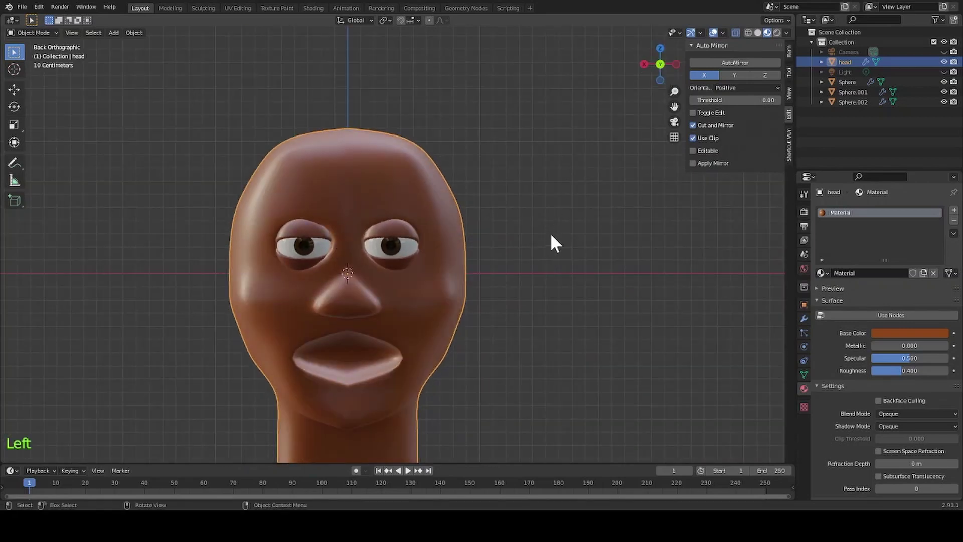
{"action": "middle_click_drag", "start_coordinate": [551, 234], "coordinate": [569, 155], "text": "shift"}
{"action": "scroll", "coordinate": [573, 189], "scroll_direction": "down", "scroll_amount": 1}
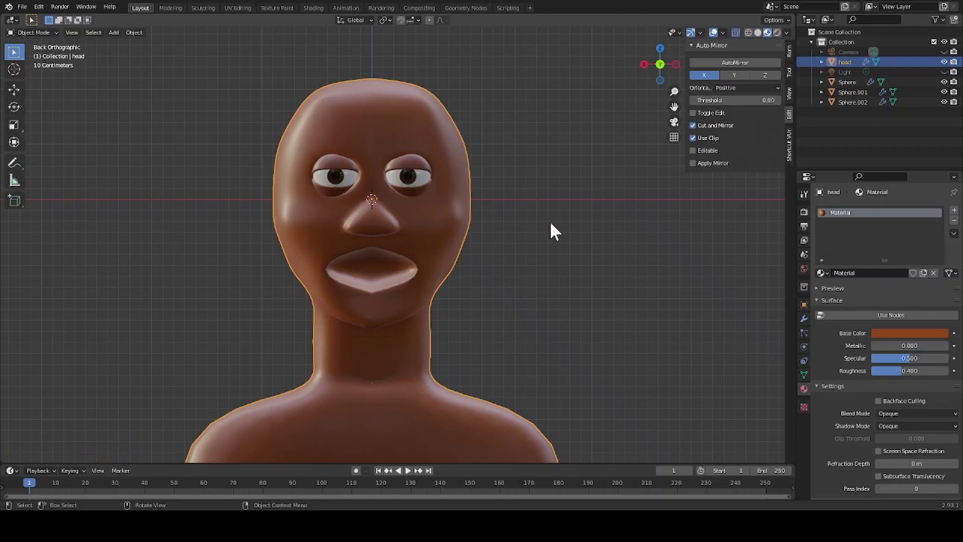
{"action": "left_click", "coordinate": [22, 7]}
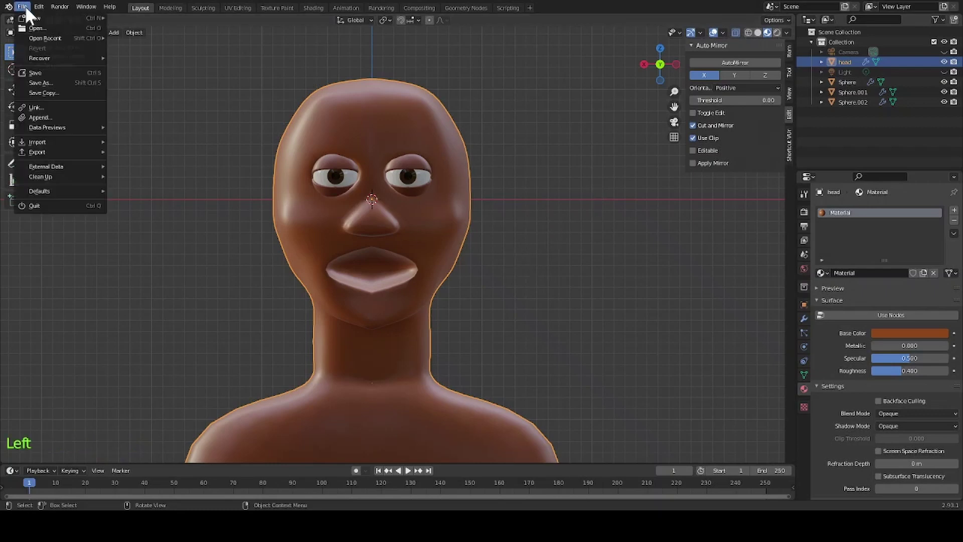
{"action": "left_click", "coordinate": [47, 72]}
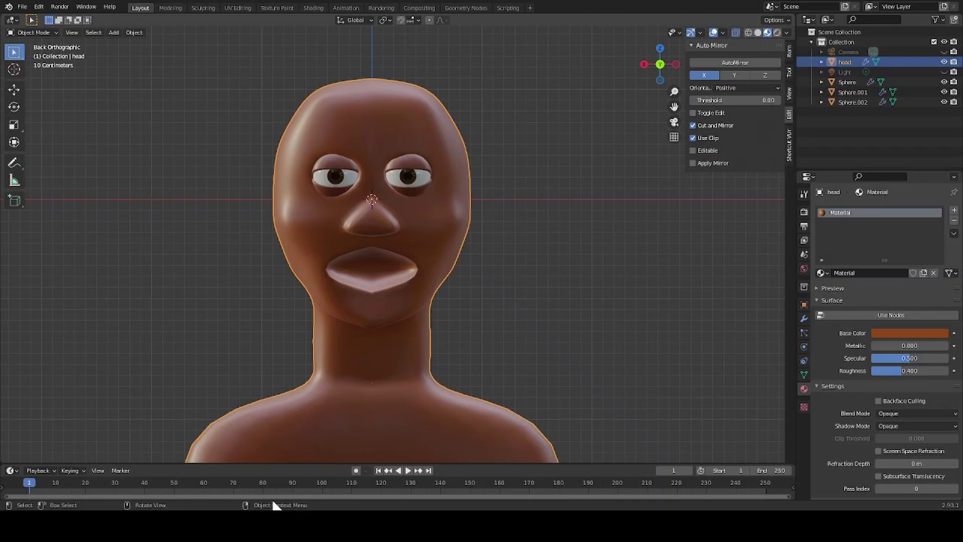
{"action": "left_click", "coordinate": [706, 497]}
{"action": "key", "text": "ctrl+s"}
{"action": "left_click", "coordinate": [309, 117]}
{"action": "left_click", "coordinate": [216, 82]}
Add a cube for the ear, scale it down and place it beside the head at eye level.
{"action": "left_click", "coordinate": [114, 33]}
{"action": "mouse_move", "coordinate": [139, 49]}
{"action": "left_click", "coordinate": [204, 52]}
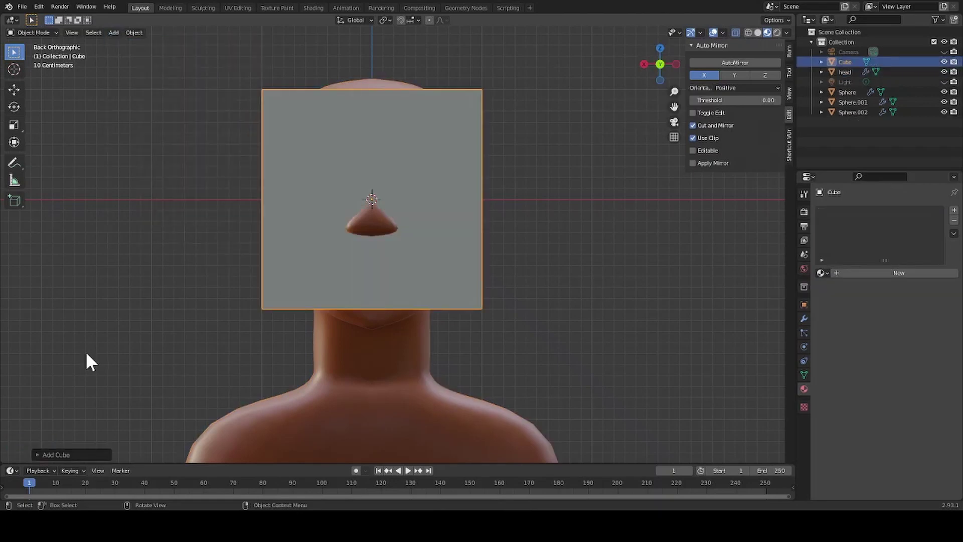
{"action": "key", "text": "s"}
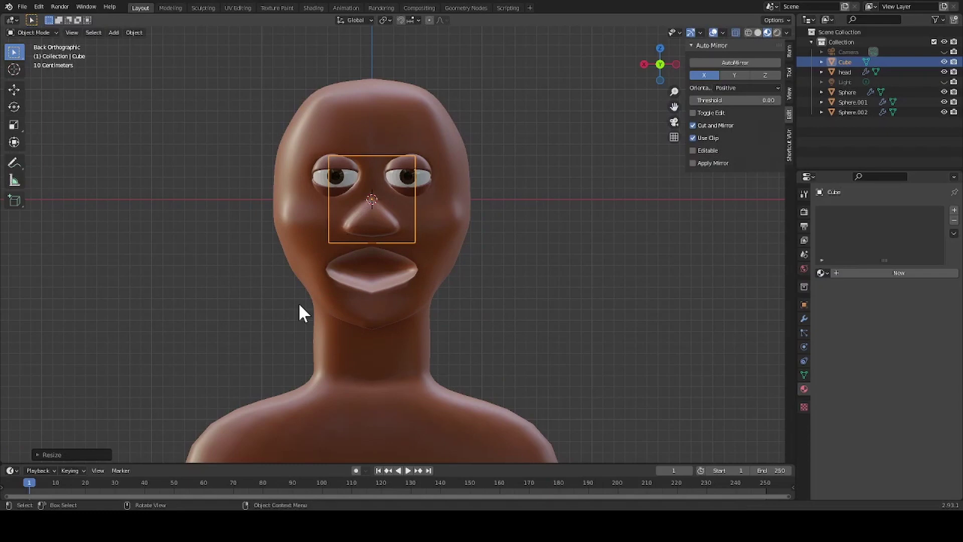
{"action": "left_click", "coordinate": [299, 304]}
{"action": "key", "text": "g"}
{"action": "left_click", "coordinate": [467, 294]}
Thin the cube to about 0.2 along X and narrow it to about 0.85 along Y in the side view.
{"action": "key", "text": "s"}
{"action": "key", "text": "x"}
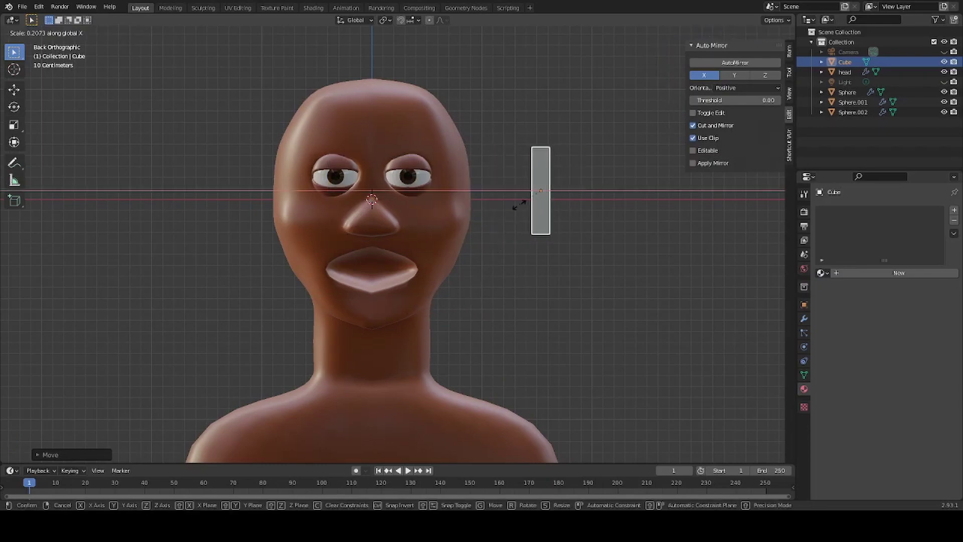
{"action": "left_click", "coordinate": [515, 208]}
{"action": "left_click", "coordinate": [676, 63]}
{"action": "key", "text": "s"}
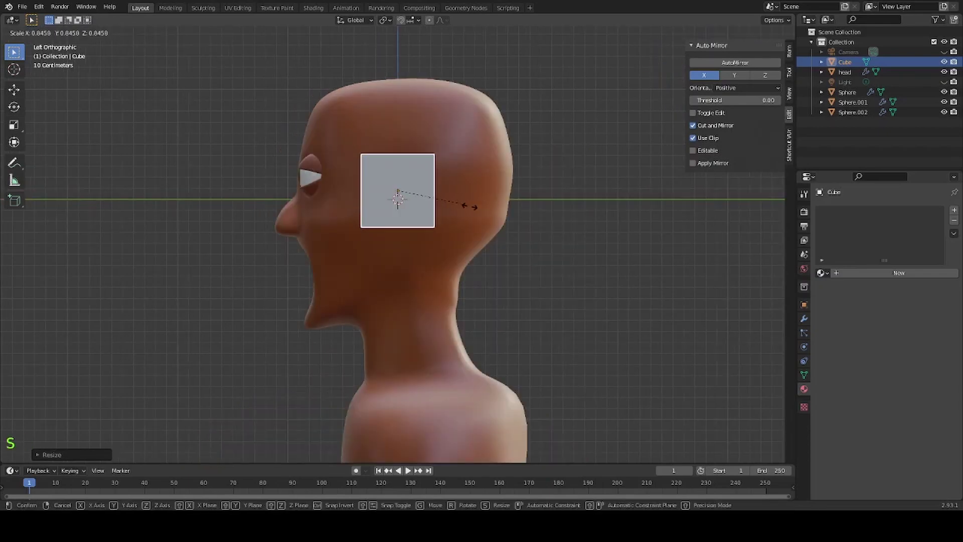
{"action": "left_click", "coordinate": [473, 203]}
Taper and slant the cube's corners into an ear outline in the side view, and add a subdivision surface.
{"action": "key", "text": "Tab"}
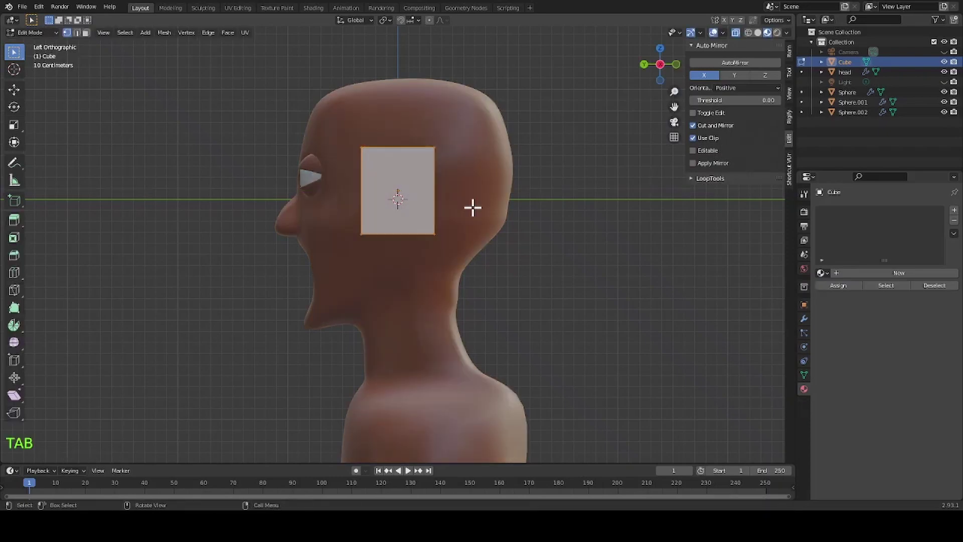
{"action": "left_click", "coordinate": [556, 215]}
{"action": "left_click_drag", "start_coordinate": [445, 248], "coordinate": [428, 220]}
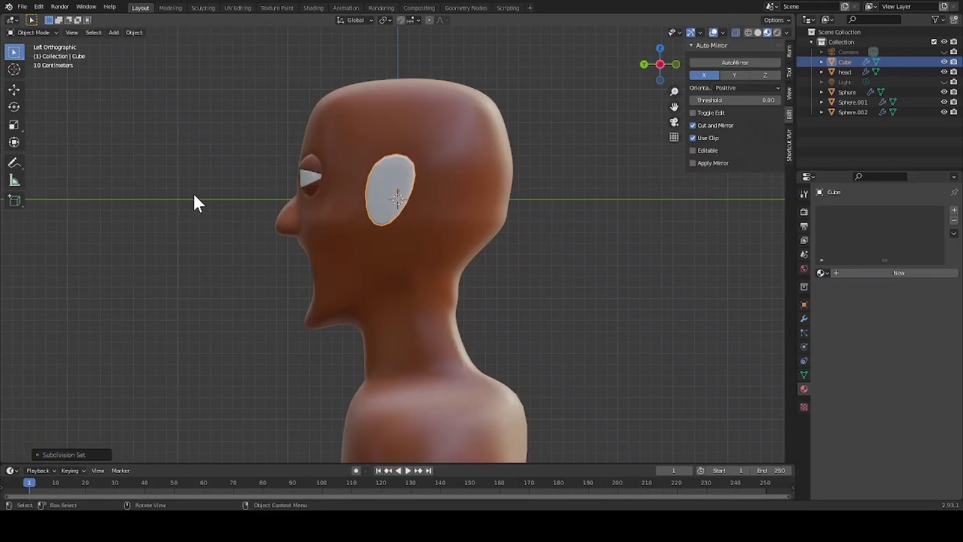
In the top view, move the ear piece close to the side of the head and rotate it slightly.
{"action": "middle_click_drag", "start_coordinate": [582, 224], "coordinate": [175, 271]}
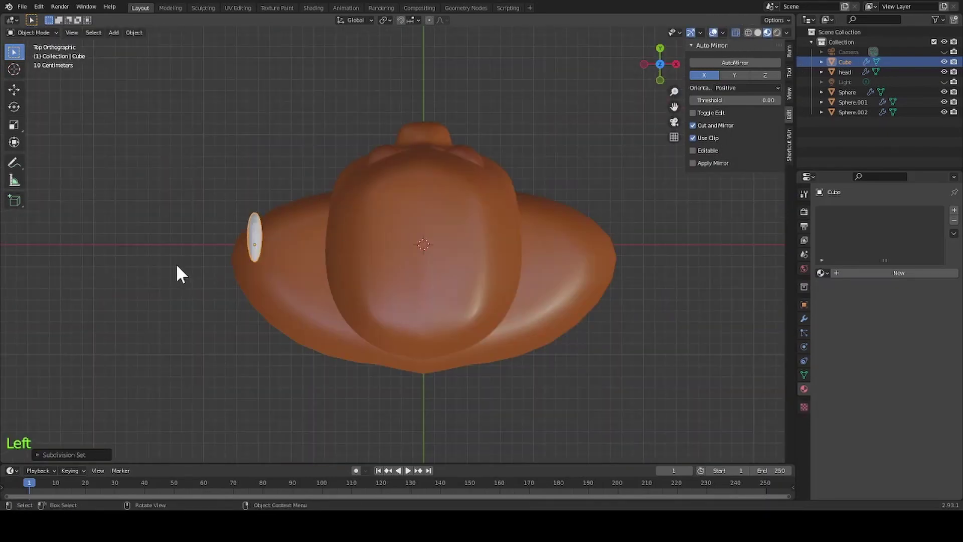
{"action": "key", "text": "Tab"}
{"action": "key", "text": "Tab"}
{"action": "key", "text": "Tab"}
{"action": "key", "text": "Tab"}
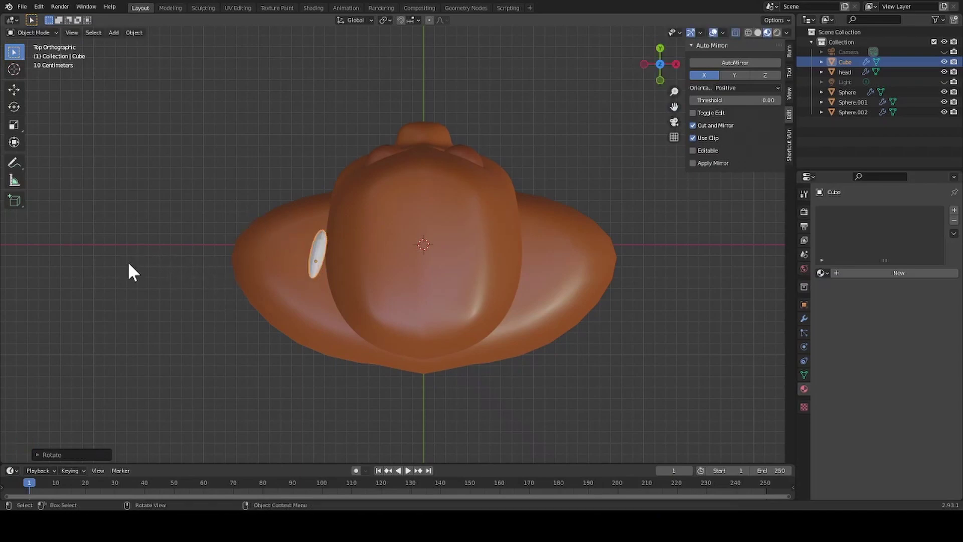
Cut a centred vertical edge loop around the ear piece and move its inner middle vertices toward the head.
{"action": "key", "text": "Tab"}
{"action": "scroll", "coordinate": [300, 272], "scroll_direction": "up", "scroll_amount": 2}
{"action": "key", "text": "ctrl+r"}
{"action": "left_click", "coordinate": [279, 258]}
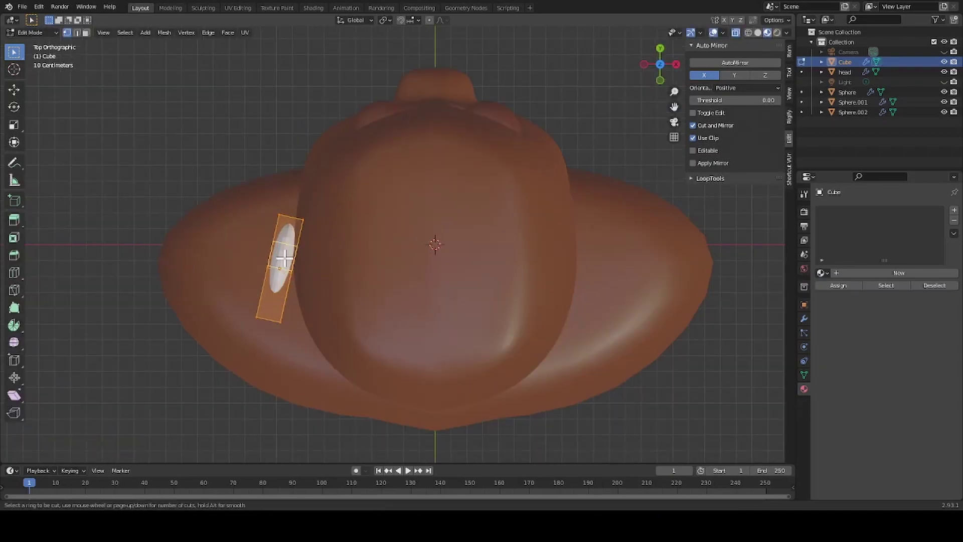
{"action": "right_click", "coordinate": [171, 259]}
{"action": "left_click", "coordinate": [151, 268]}
{"action": "left_click", "coordinate": [303, 274]}
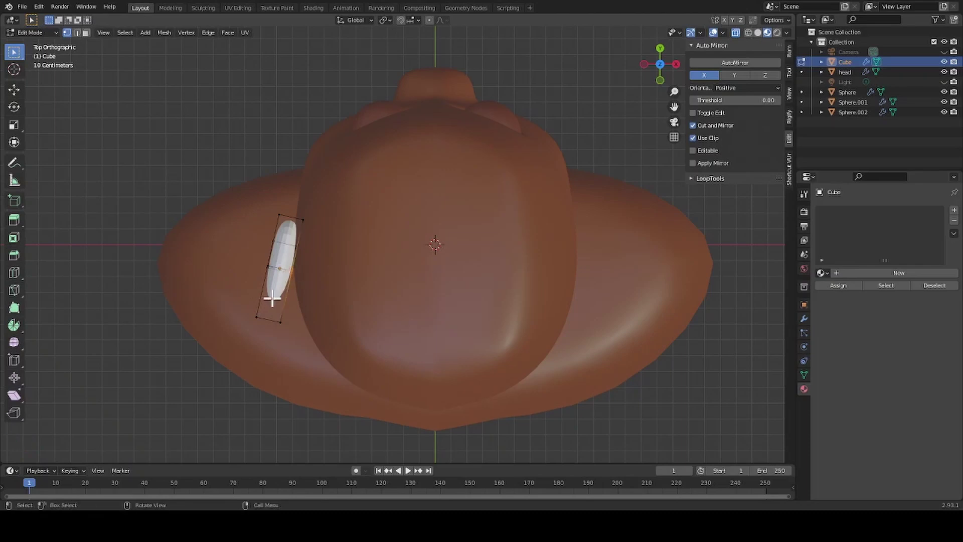
{"action": "key", "text": "g"}
{"action": "left_click", "coordinate": [287, 301]}
{"action": "left_click", "coordinate": [134, 331]}
Try adding two horizontal edge loops across the ear piece.
{"action": "middle_click_drag", "start_coordinate": [133, 330], "coordinate": [241, 252]}
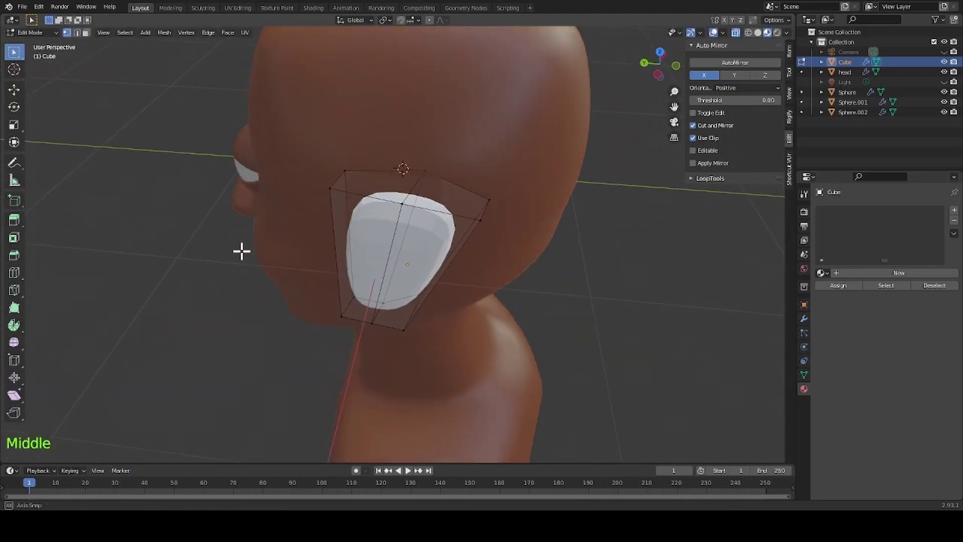
{"action": "key", "text": "ctrl+r"}
{"action": "left_click", "coordinate": [379, 278]}
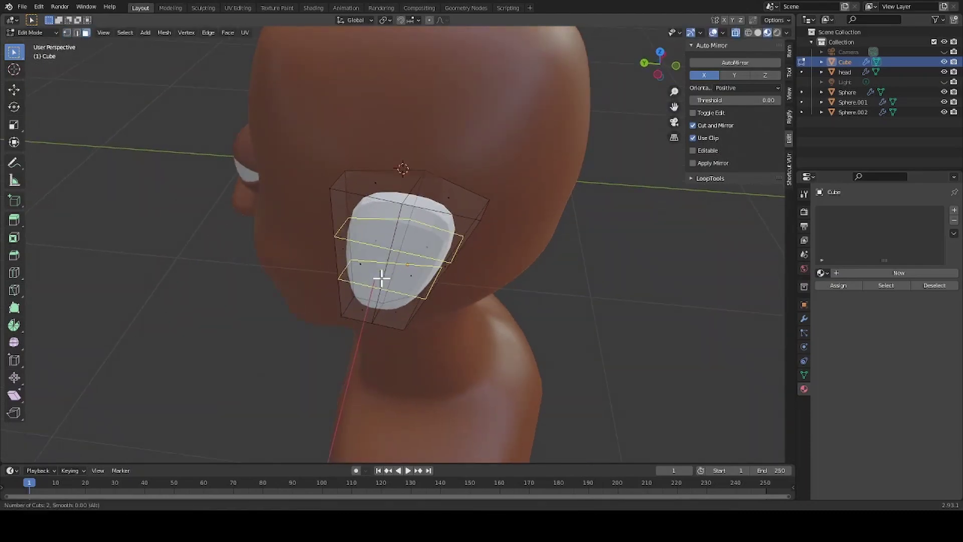
{"action": "right_click", "coordinate": [380, 279]}
{"action": "key", "text": "ctrl+z"}
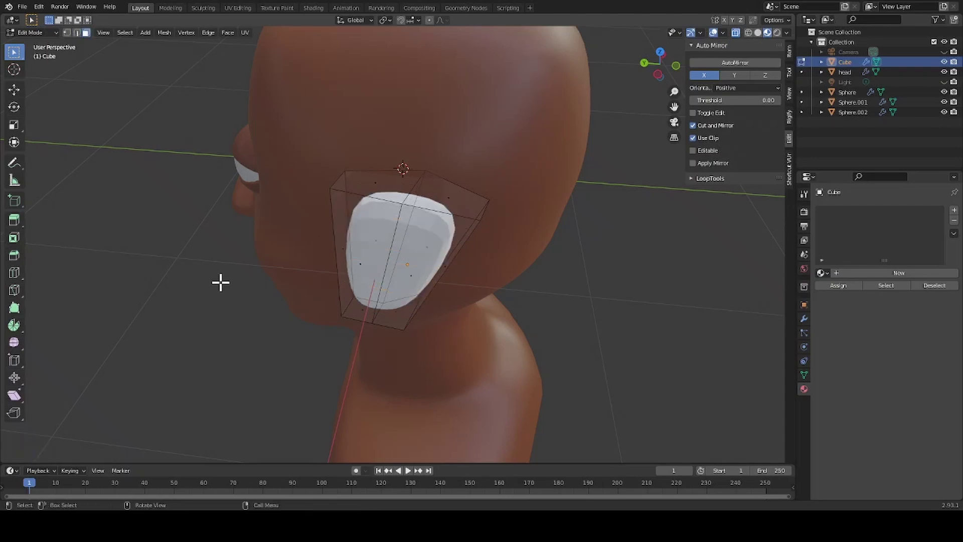
Inset the ear piece's two outer faces together and move the inset faces inward to hollow the ear.
{"action": "left_click", "coordinate": [391, 270]}
{"action": "left_click", "coordinate": [376, 273]}
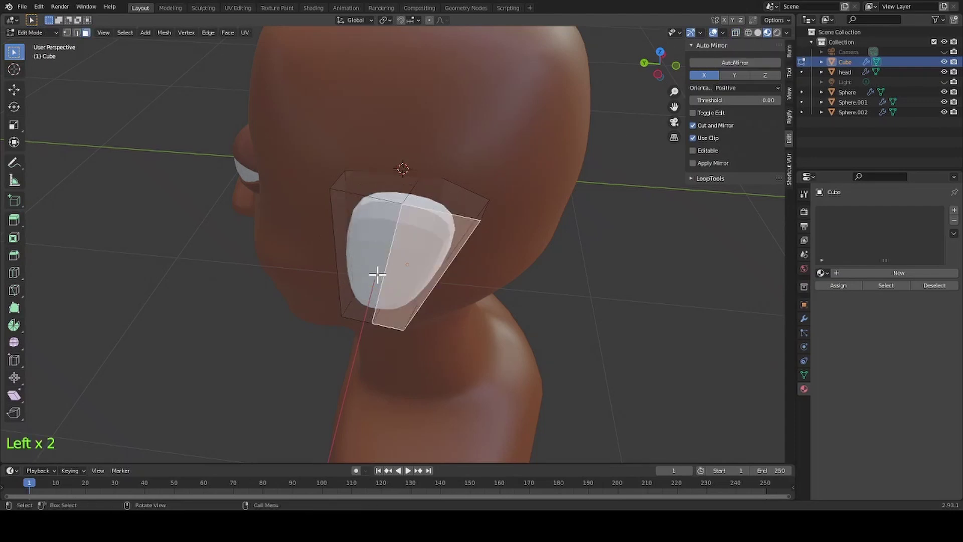
{"action": "left_click", "coordinate": [375, 260], "text": "shift"}
{"action": "key", "text": "i"}
{"action": "key", "text": "Escape"}
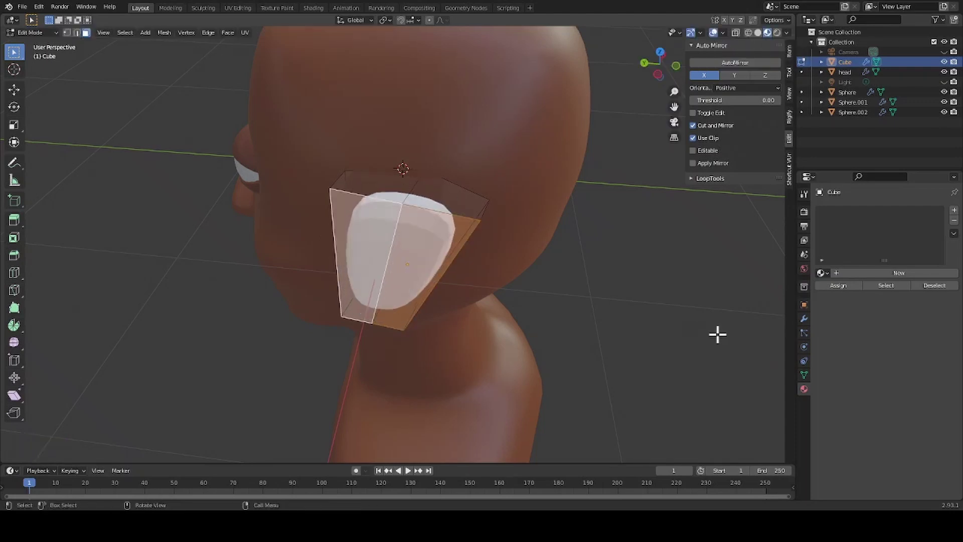
{"action": "key", "text": "i"}
{"action": "left_click", "coordinate": [698, 330]}
{"action": "middle_click_drag", "start_coordinate": [681, 329], "coordinate": [626, 146]}
{"action": "key", "text": "g"}
{"action": "left_click", "coordinate": [296, 288]}
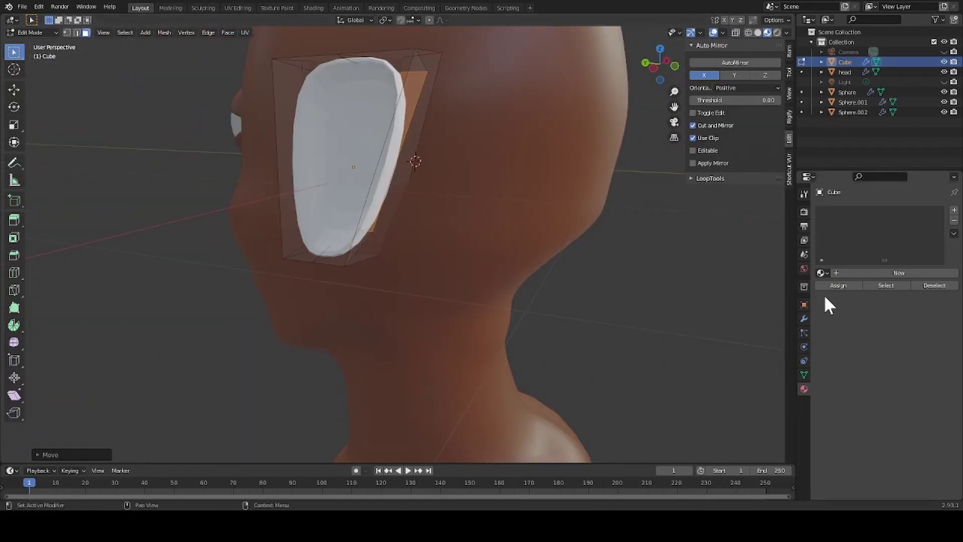
In the side view, scale the whole ear down slightly and reposition it on the head.
{"action": "left_click", "coordinate": [653, 67]}
{"action": "key", "text": "a"}
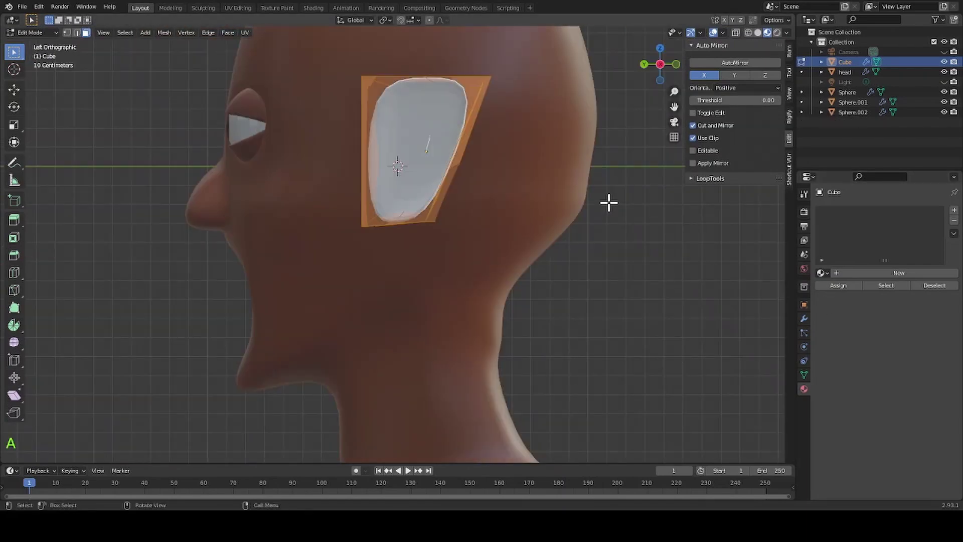
{"action": "key", "text": "s"}
{"action": "left_click", "coordinate": [582, 198]}
{"action": "scroll", "coordinate": [574, 213], "scroll_direction": "down", "scroll_amount": 2}
{"action": "key", "text": "g"}
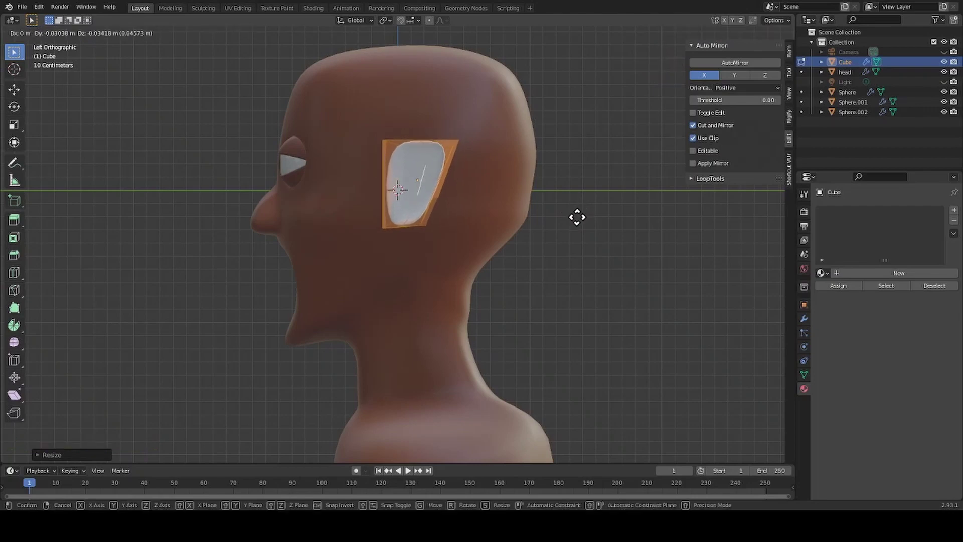
{"action": "left_click", "coordinate": [582, 204]}
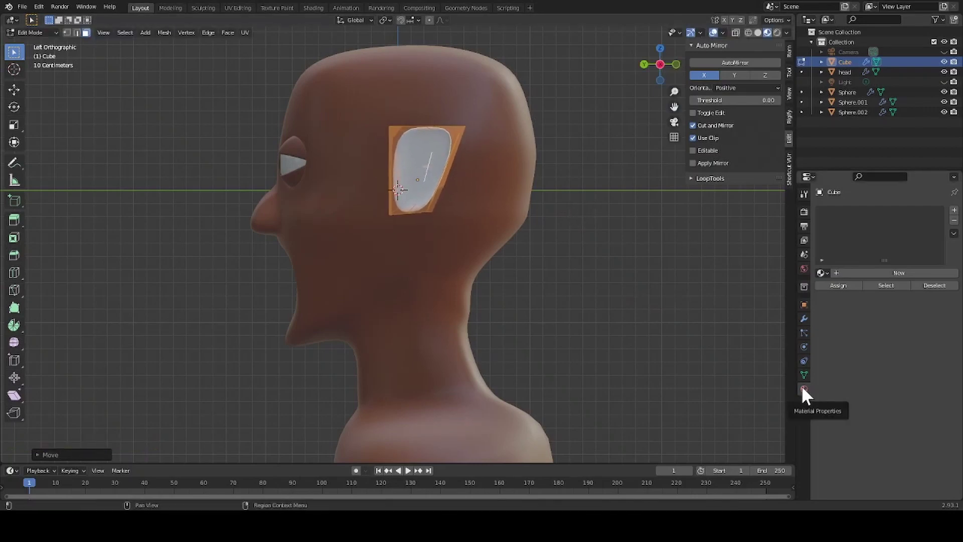
Create a new material for the ear and set its base colour to hue 0.029 and saturation 0.937.
{"action": "left_click", "coordinate": [898, 272]}
{"action": "left_click", "coordinate": [910, 390]}
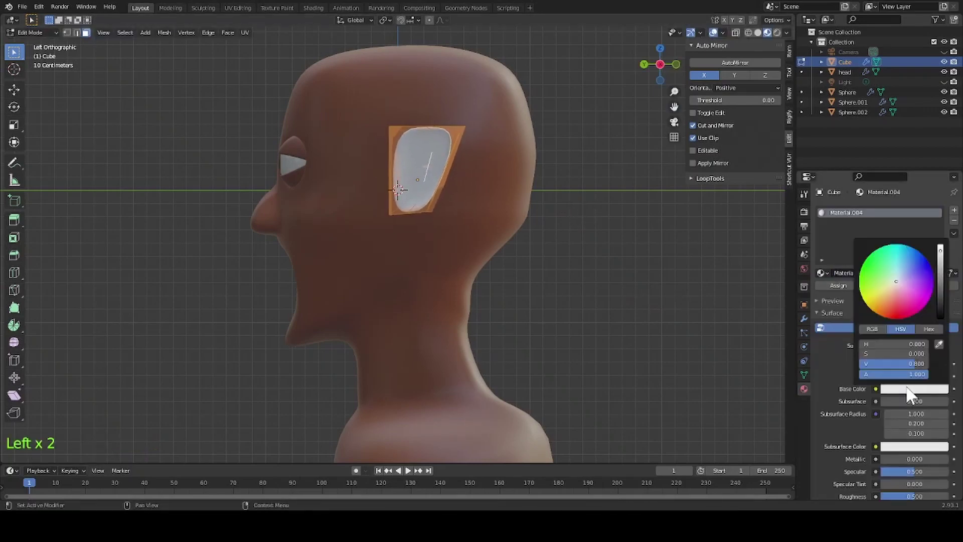
{"action": "left_click", "coordinate": [909, 344]}
{"action": "type", "text": ".029"}
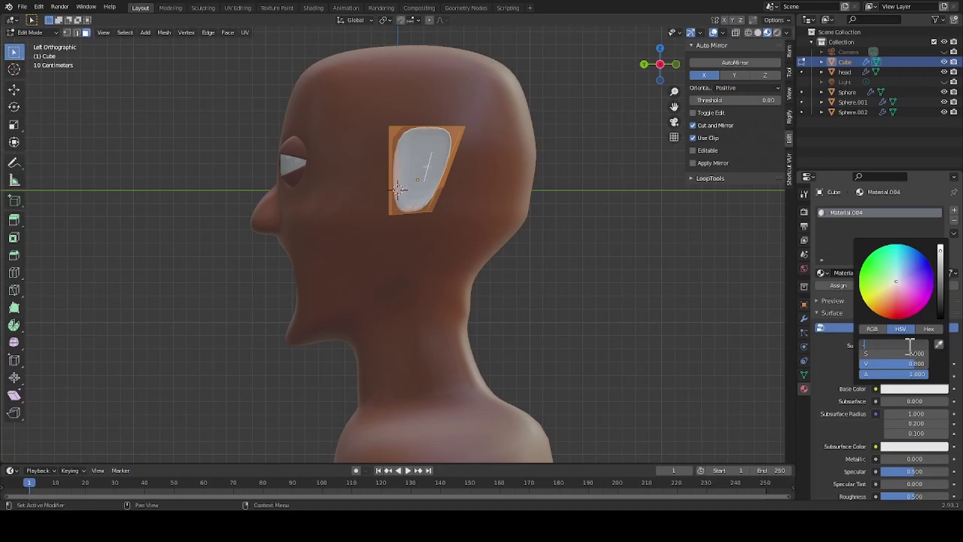
{"action": "key", "text": "Return"}
{"action": "left_click", "coordinate": [915, 352]}
{"action": "type", "text": "0.937"}
{"action": "key", "text": "Return"}
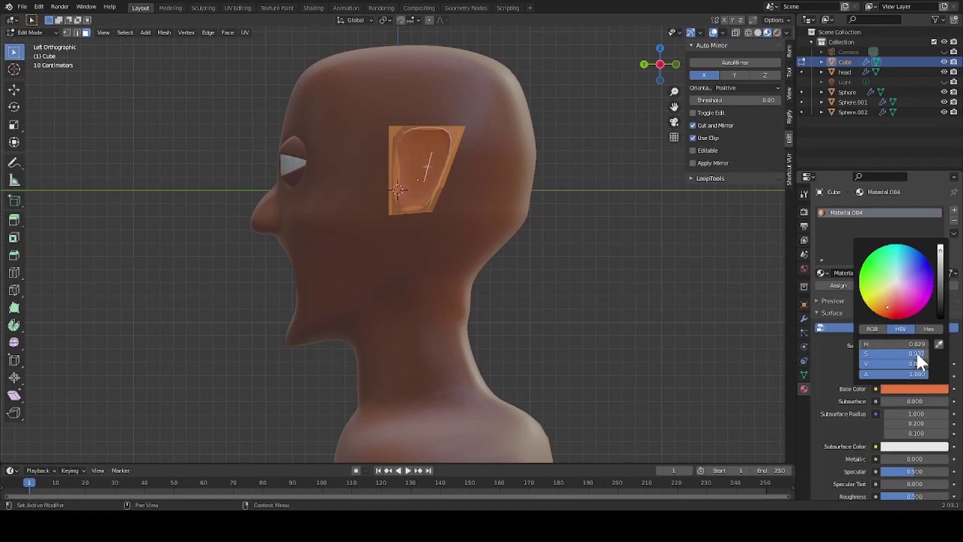
Set the brightness value of the ear's base colour to 0.190 and deselect the mesh.
{"action": "left_click", "coordinate": [906, 361]}
{"action": "key", "text": "BackSpace"}
{"action": "type", "text": ".190"}
{"action": "key", "text": "Return"}
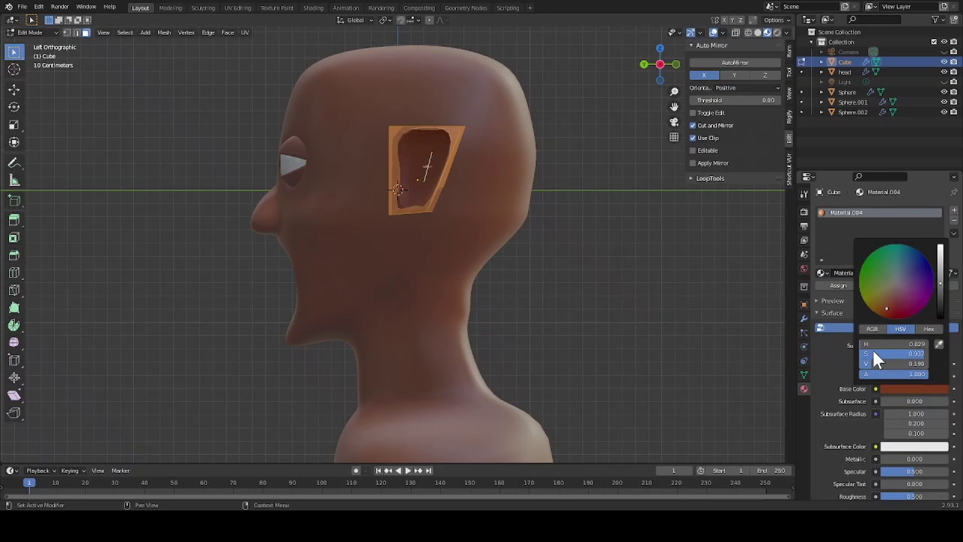
{"action": "left_click", "coordinate": [605, 326]}
{"action": "left_click", "coordinate": [605, 326]}
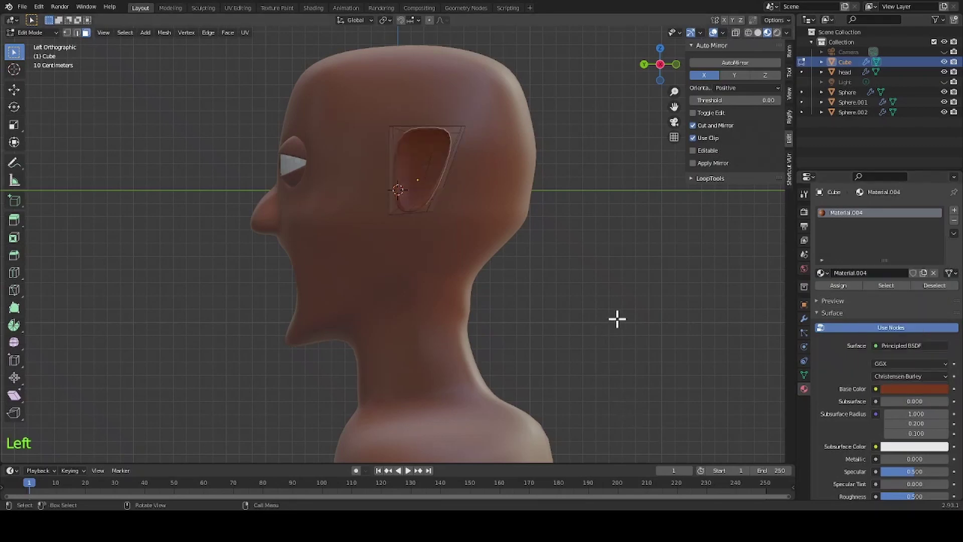
Add a Mirror modifier to the ear on the X axis, using the head as the mirror object.
{"action": "middle_click_drag", "start_coordinate": [615, 320], "coordinate": [212, 365]}
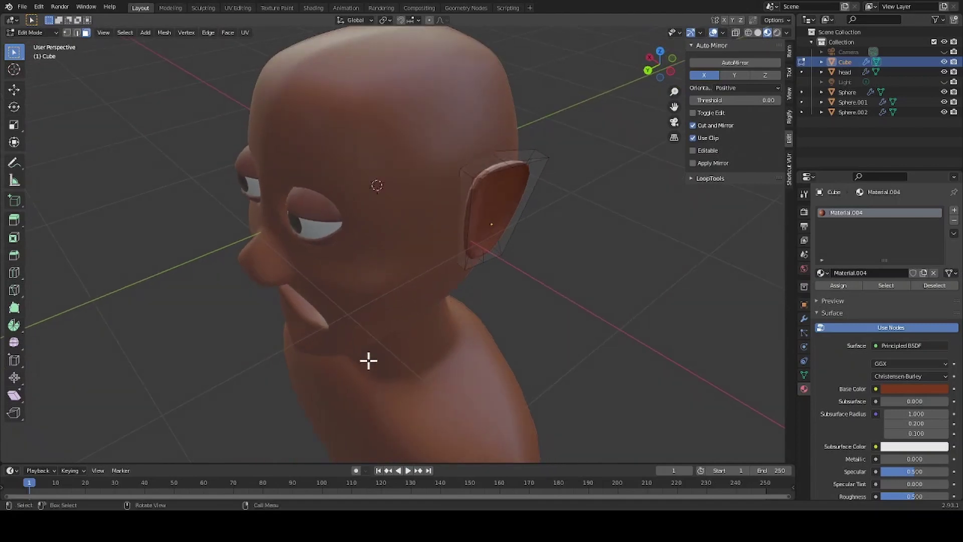
{"action": "left_click", "coordinate": [544, 321]}
{"action": "middle_click_drag", "start_coordinate": [543, 307], "coordinate": [602, 275]}
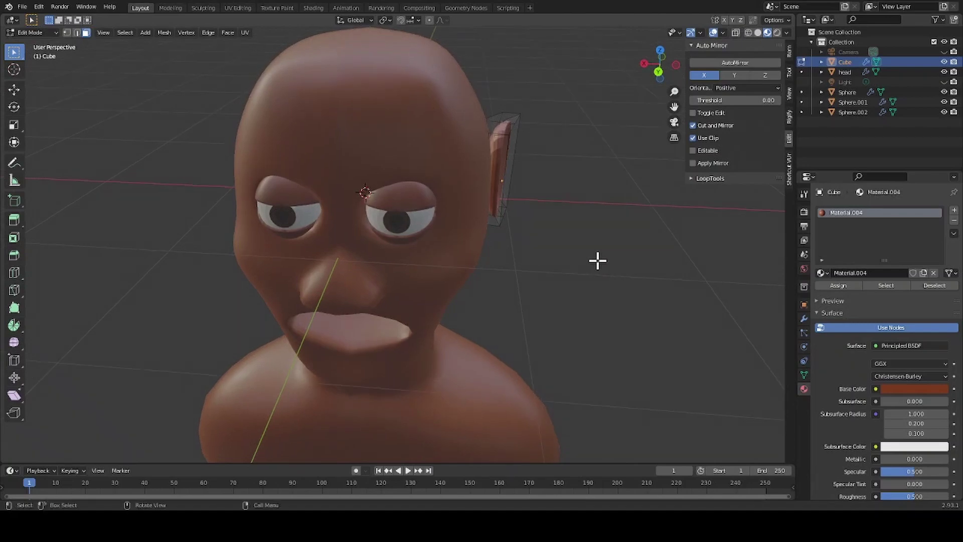
{"action": "key", "text": "a"}
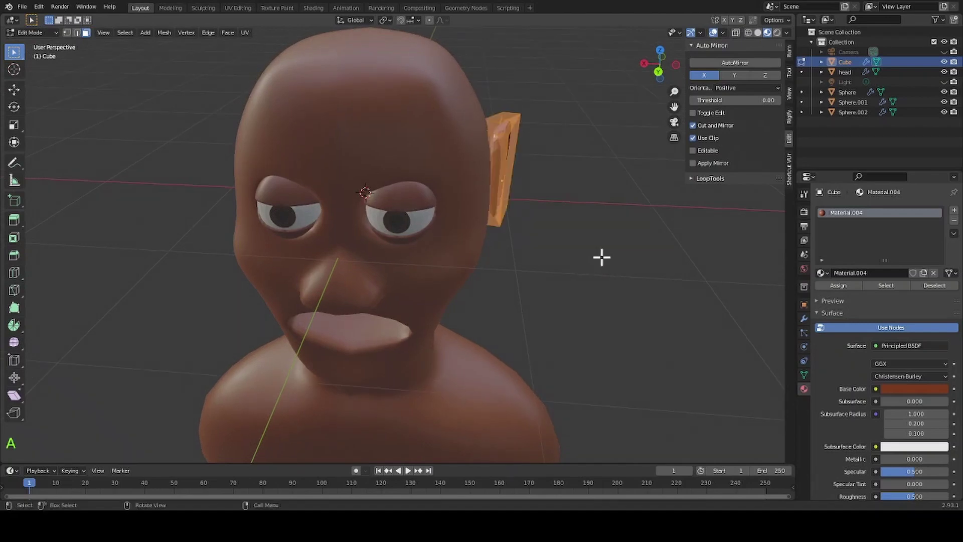
{"action": "left_click", "coordinate": [804, 318]}
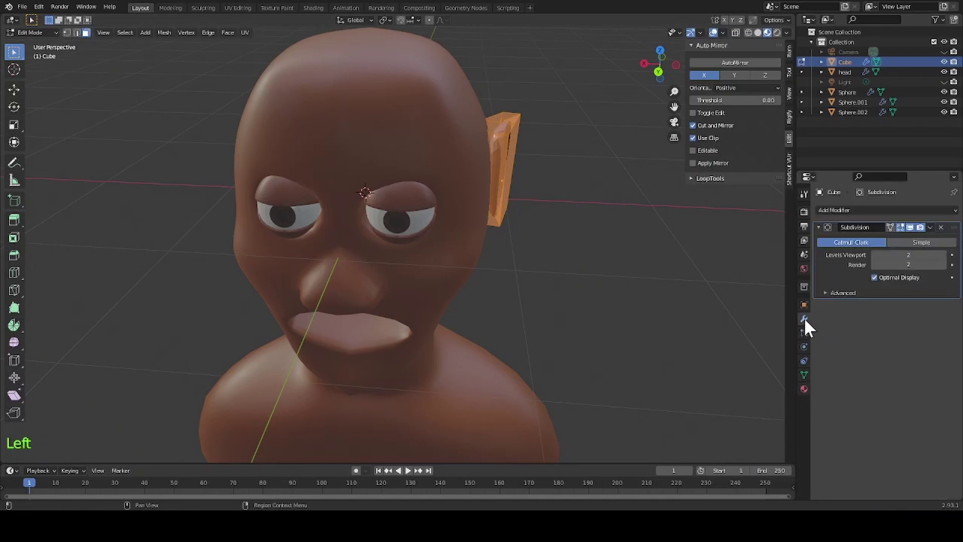
{"action": "left_click", "coordinate": [955, 219]}
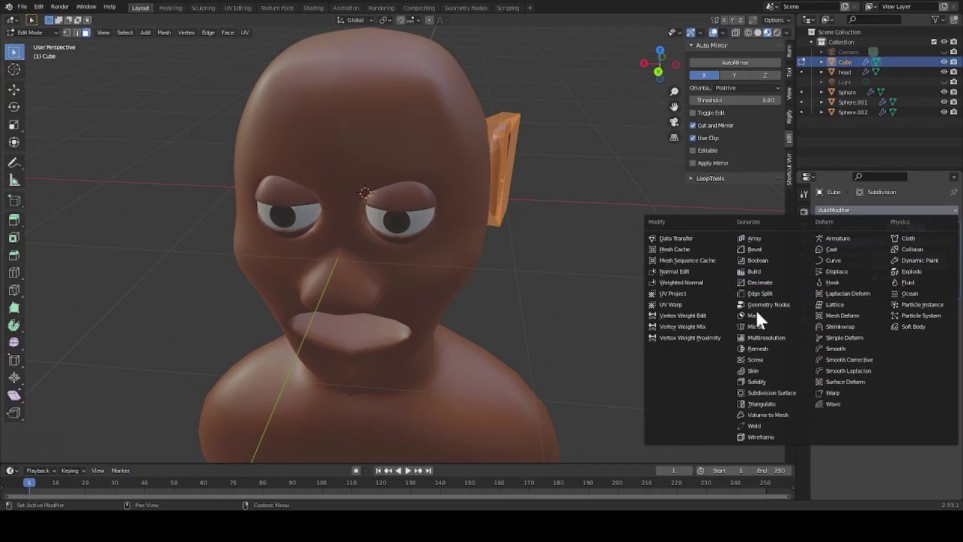
{"action": "left_click", "coordinate": [756, 326]}
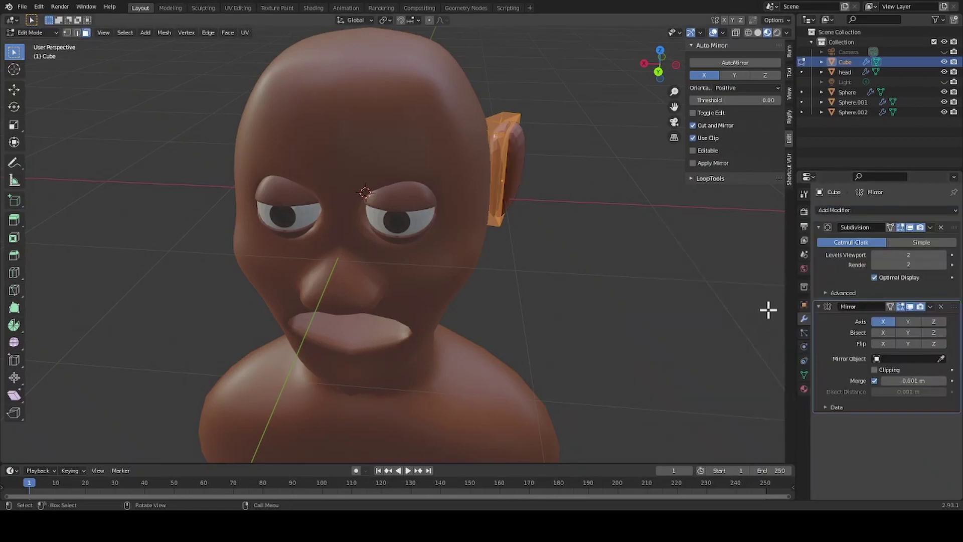
{"action": "left_click", "coordinate": [940, 358]}
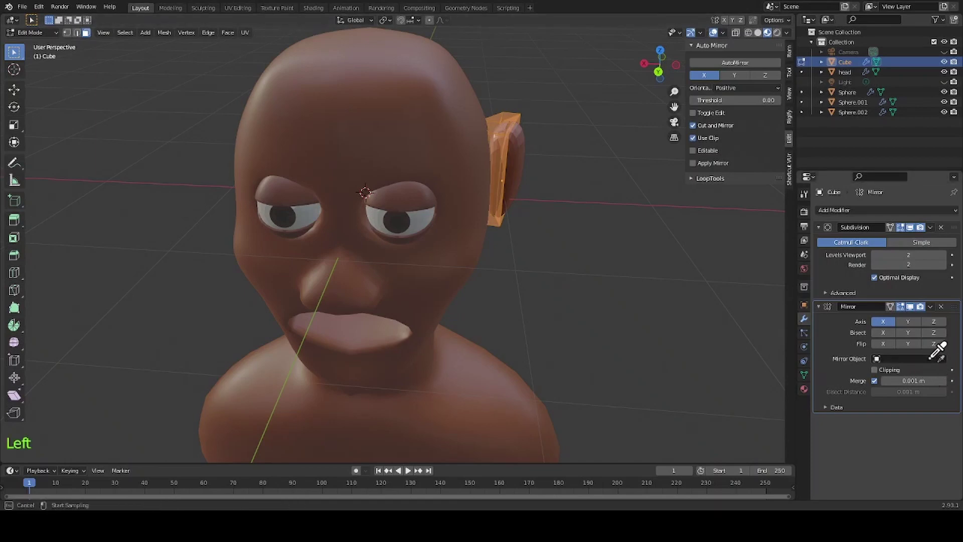
{"action": "left_click", "coordinate": [370, 116]}
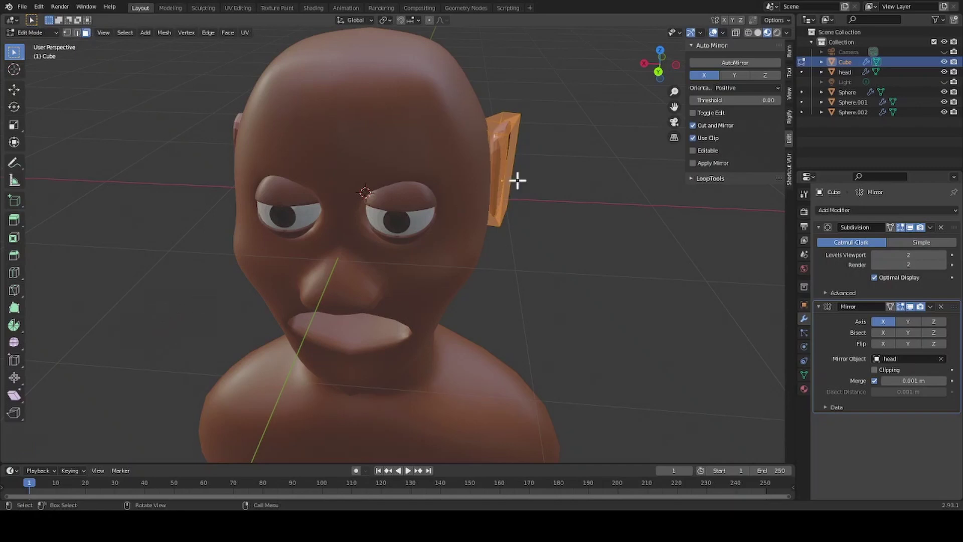
Return the ears to Object Mode and shade them smooth.
{"action": "left_click", "coordinate": [658, 73]}
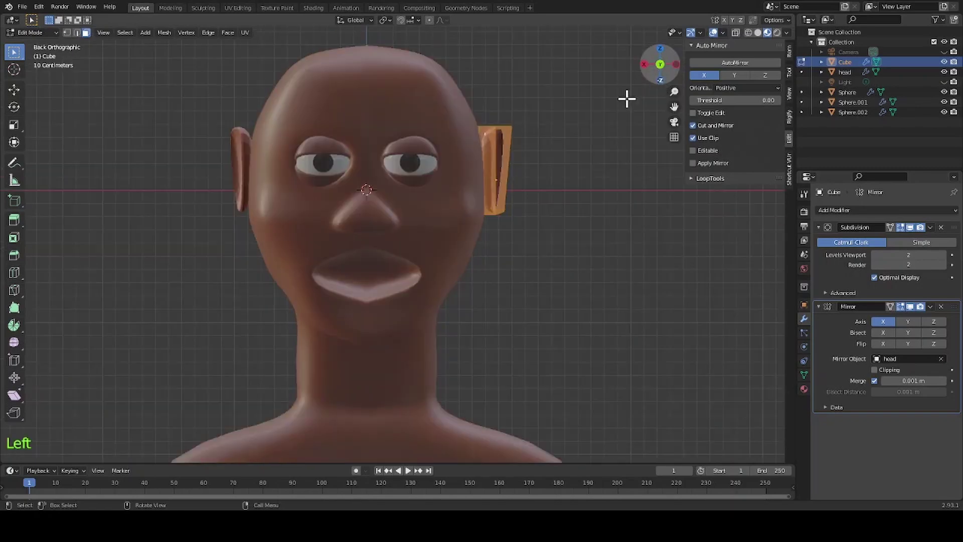
{"action": "left_click", "coordinate": [584, 293]}
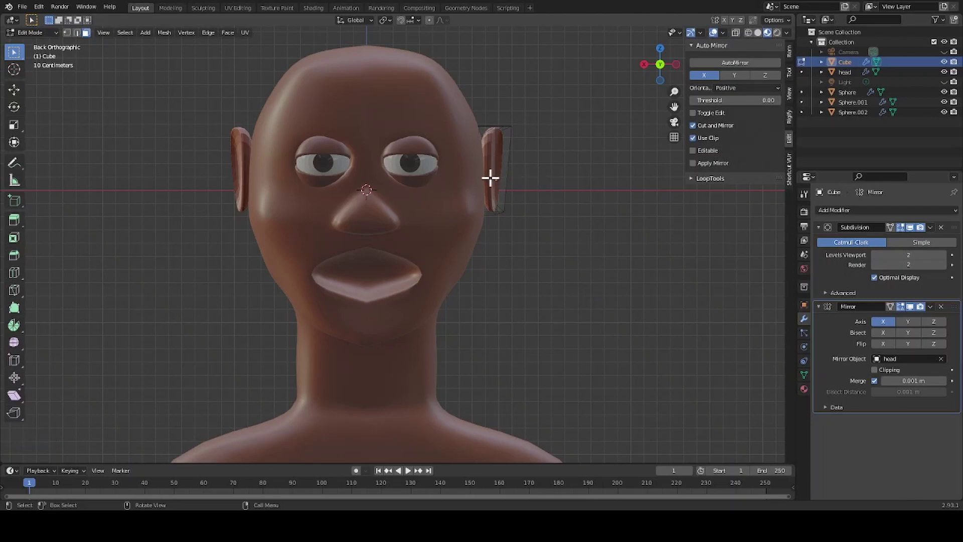
{"action": "key", "text": "a"}
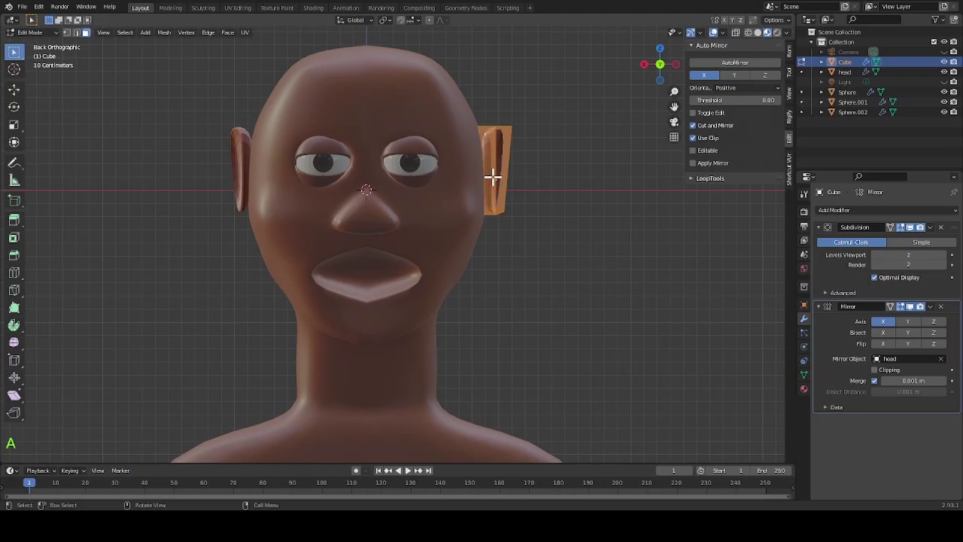
{"action": "right_click", "coordinate": [494, 176]}
{"action": "key", "text": "Tab"}
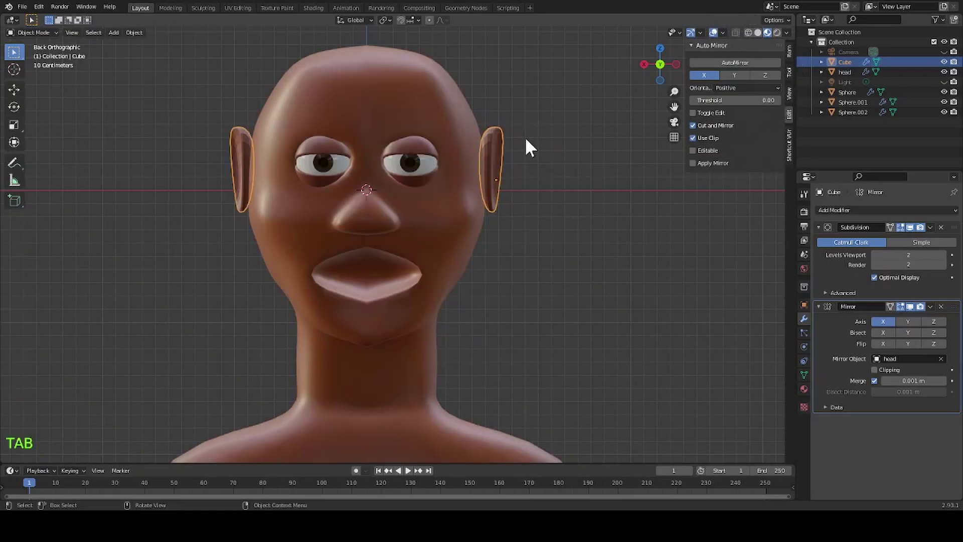
{"action": "right_click", "coordinate": [493, 155]}
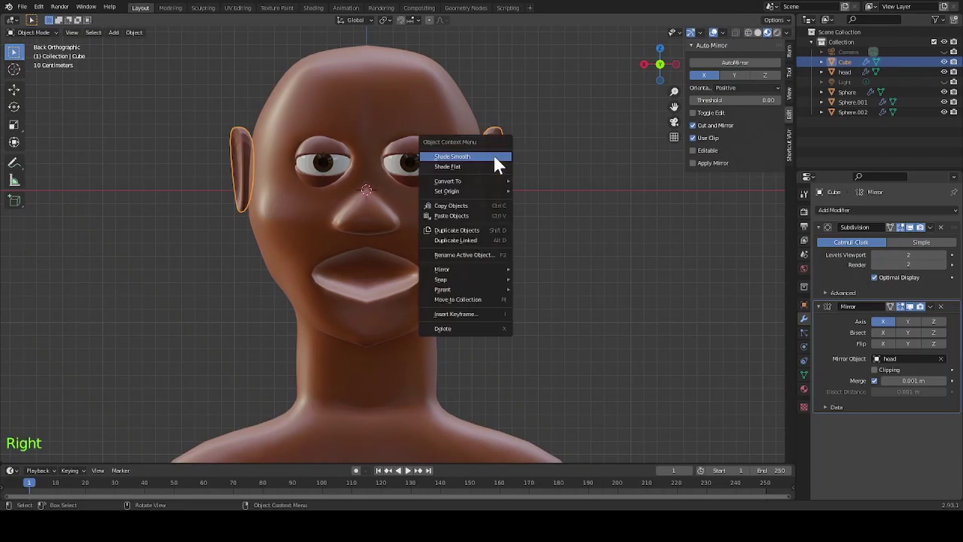
{"action": "left_click", "coordinate": [493, 156]}
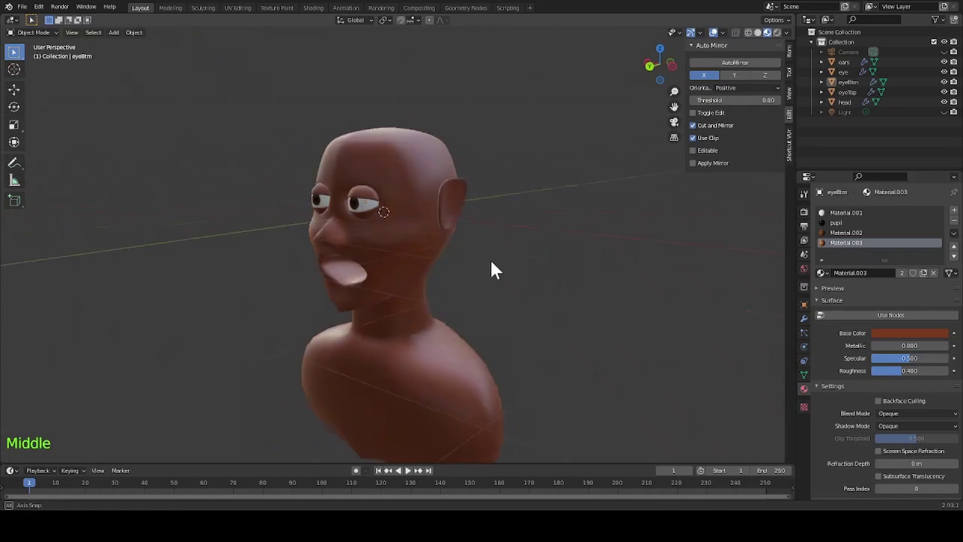
Open the head mesh for editing and paint-select the faces over the top of the scalp and beside the ear.
{"action": "middle_click_drag", "start_coordinate": [492, 271], "coordinate": [611, 233]}
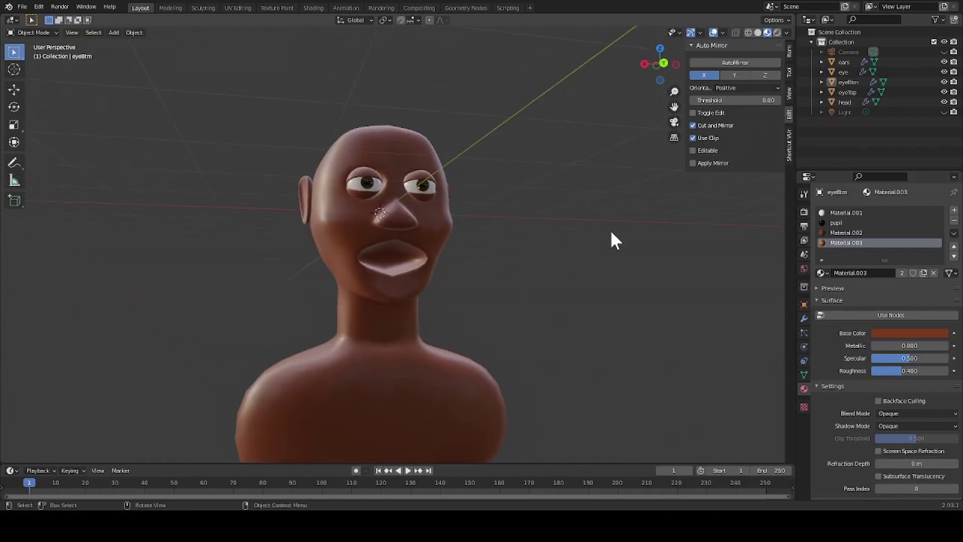
{"action": "left_click", "coordinate": [662, 61]}
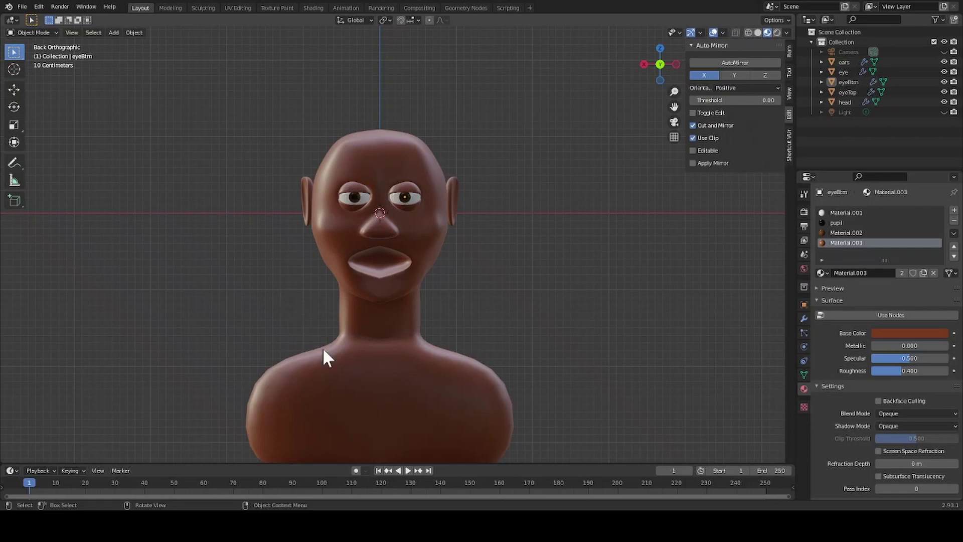
{"action": "left_click", "coordinate": [334, 382]}
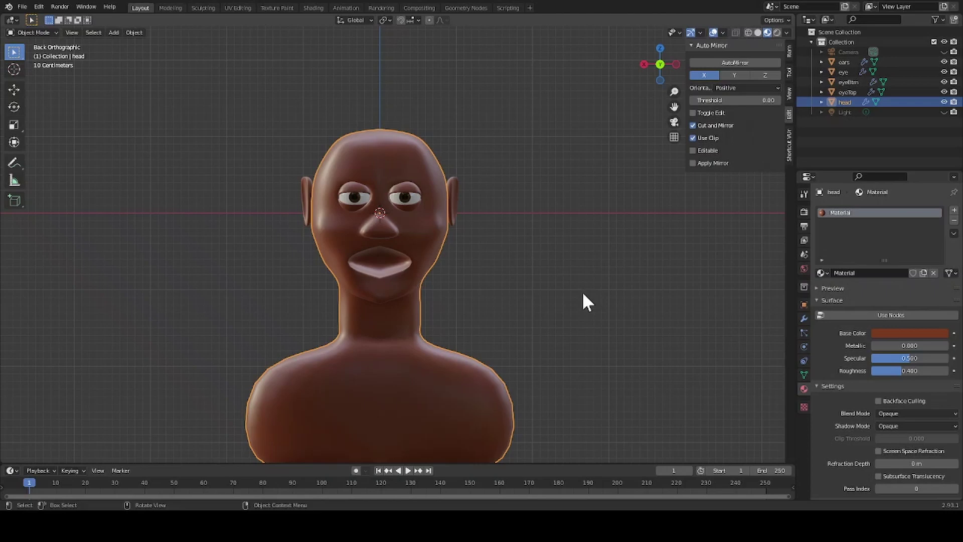
{"action": "key", "text": "Tab"}
{"action": "middle_click_drag", "start_coordinate": [523, 274], "coordinate": [516, 285]}
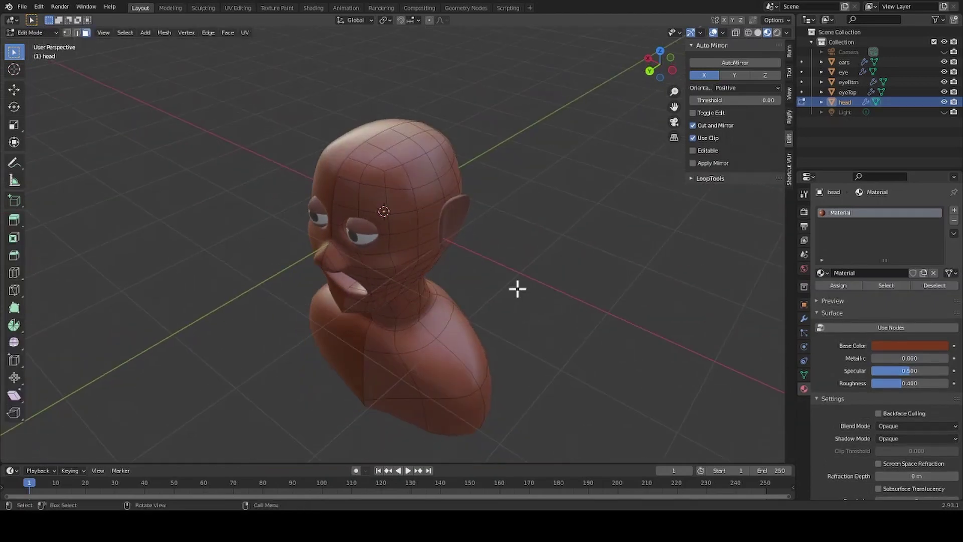
{"action": "key", "text": "c"}
{"action": "mouse_move", "coordinate": [350, 170]}
{"action": "left_mouse_down"}
{"action": "mouse_move", "coordinate": [432, 133]}
{"action": "mouse_move", "coordinate": [387, 172]}
{"action": "mouse_move", "coordinate": [438, 153]}
{"action": "left_mouse_up"}
{"action": "mouse_move", "coordinate": [546, 262]}
{"action": "left_mouse_down"}
{"action": "mouse_move", "coordinate": [445, 189]}
{"action": "mouse_move", "coordinate": [428, 195]}
{"action": "mouse_move", "coordinate": [433, 231]}
{"action": "left_mouse_up"}
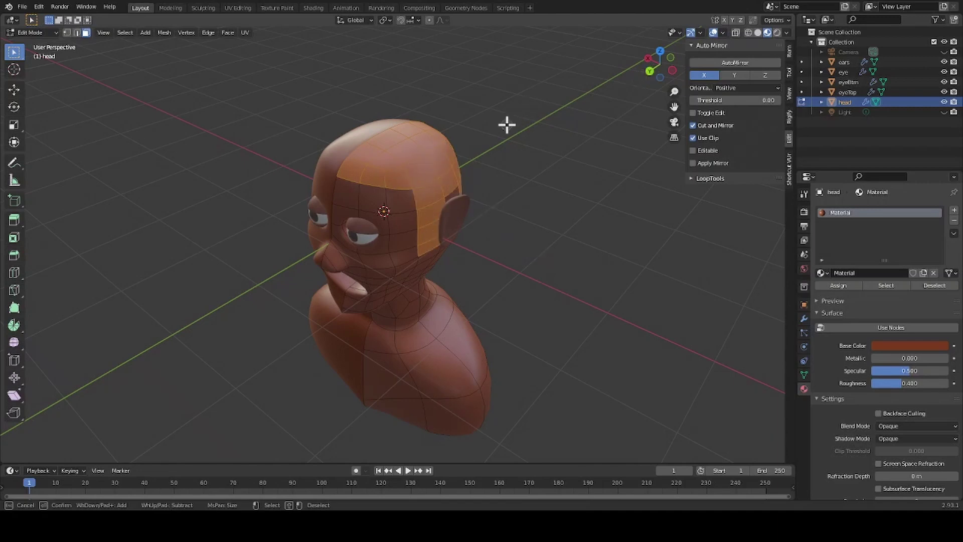
Extend the face selection behind the ear and down the back of the head to the nape.
{"action": "middle_click_drag", "start_coordinate": [507, 125], "coordinate": [445, 208]}
{"action": "key", "text": "c"}
{"action": "mouse_move", "coordinate": [447, 218]}
{"action": "left_mouse_down"}
{"action": "mouse_move", "coordinate": [453, 227]}
{"action": "mouse_move", "coordinate": [467, 171]}
{"action": "left_mouse_up"}
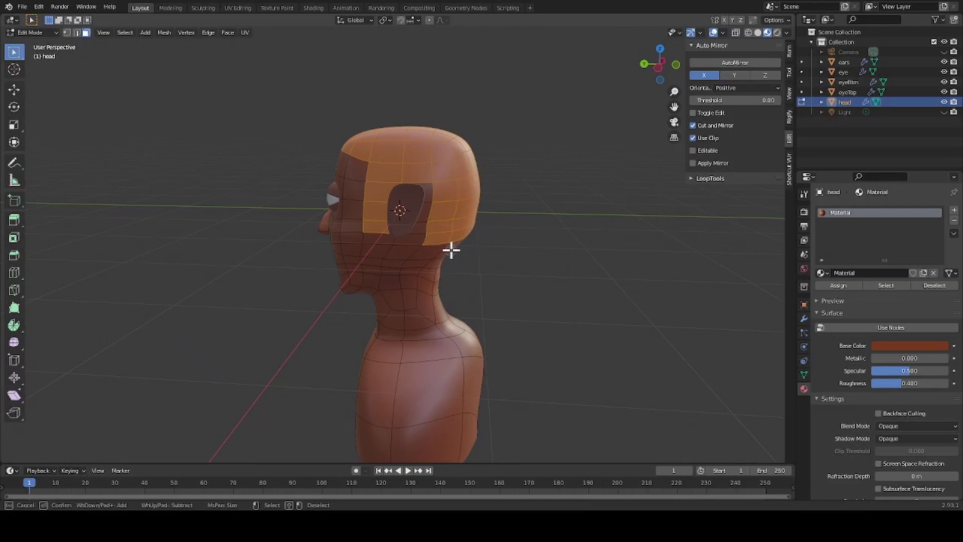
{"action": "middle_click_drag", "start_coordinate": [507, 251], "coordinate": [477, 249]}
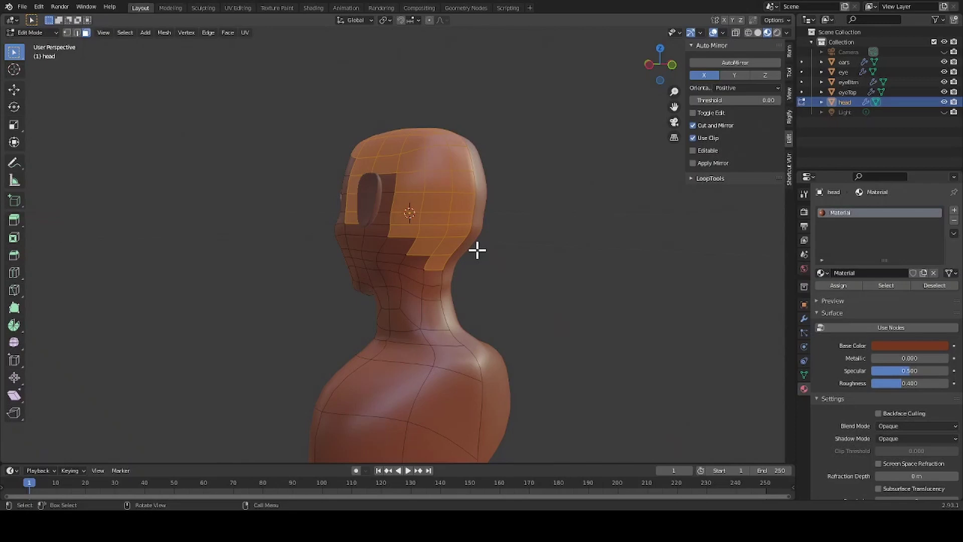
Duplicate the selected scalp faces in place and extrude the copy along its normals by about 0.14 m.
{"action": "key", "text": "shift"}
{"action": "key", "text": "shift+d"}
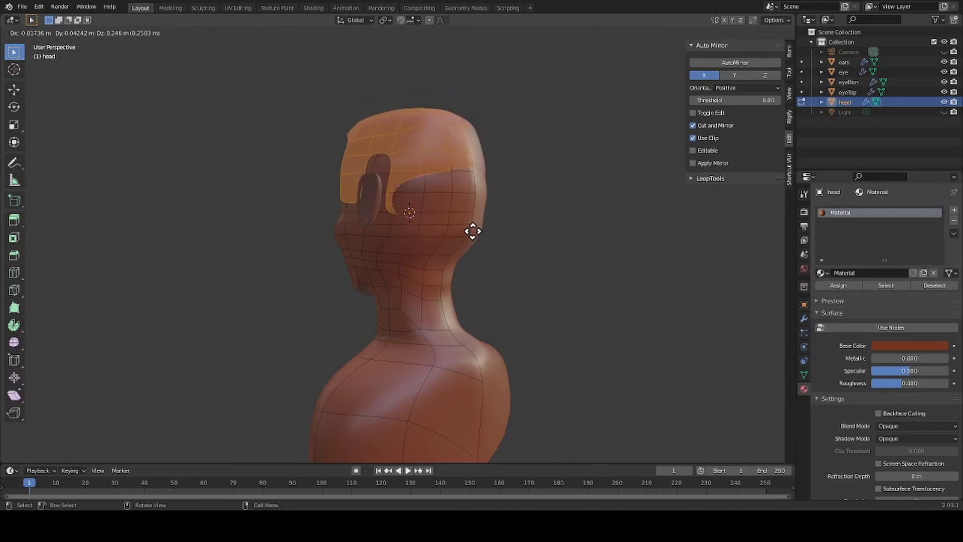
{"action": "right_click", "coordinate": [472, 231]}
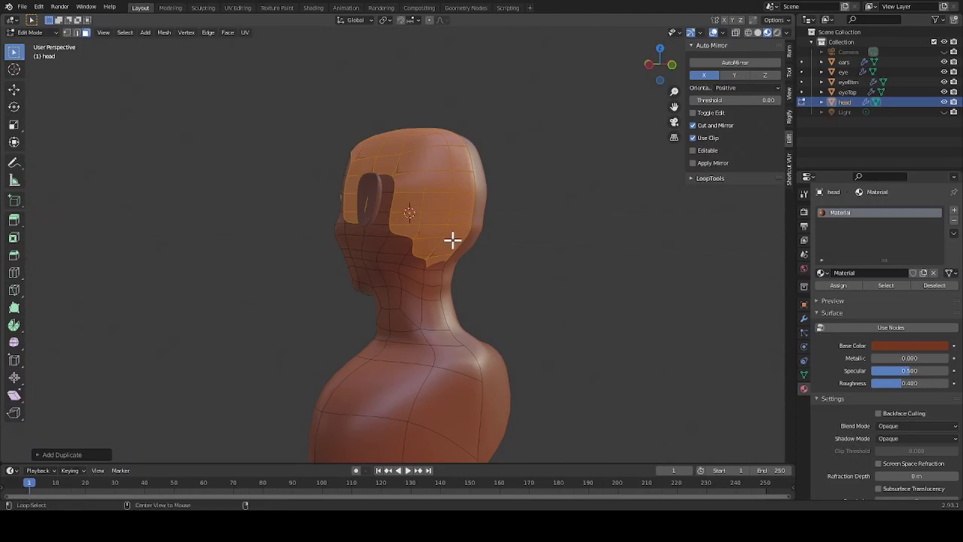
{"action": "key", "text": "alt+e"}
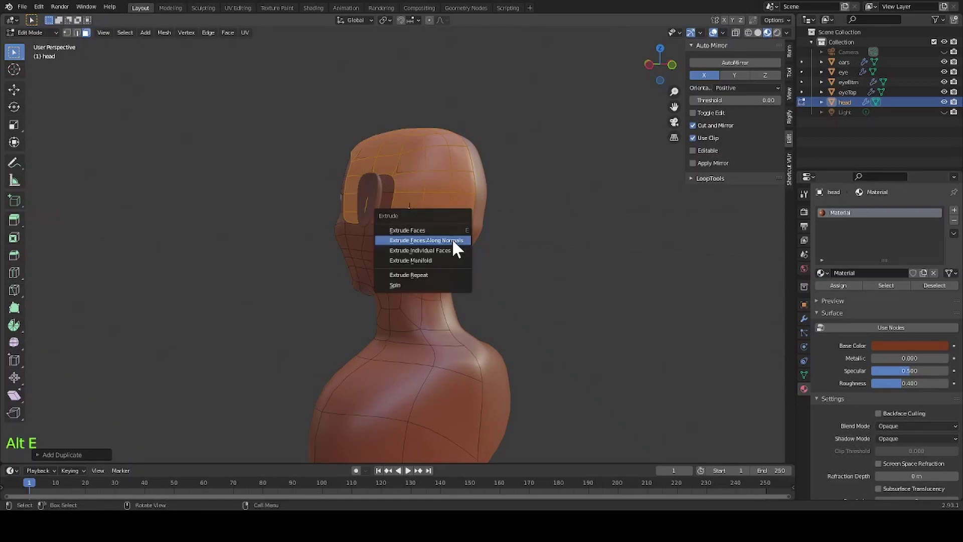
{"action": "left_click", "coordinate": [452, 239]}
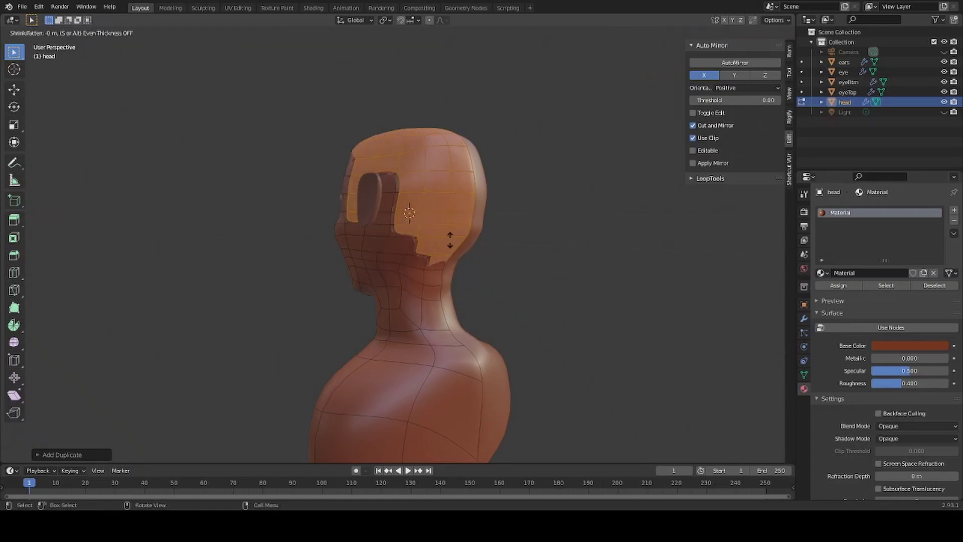
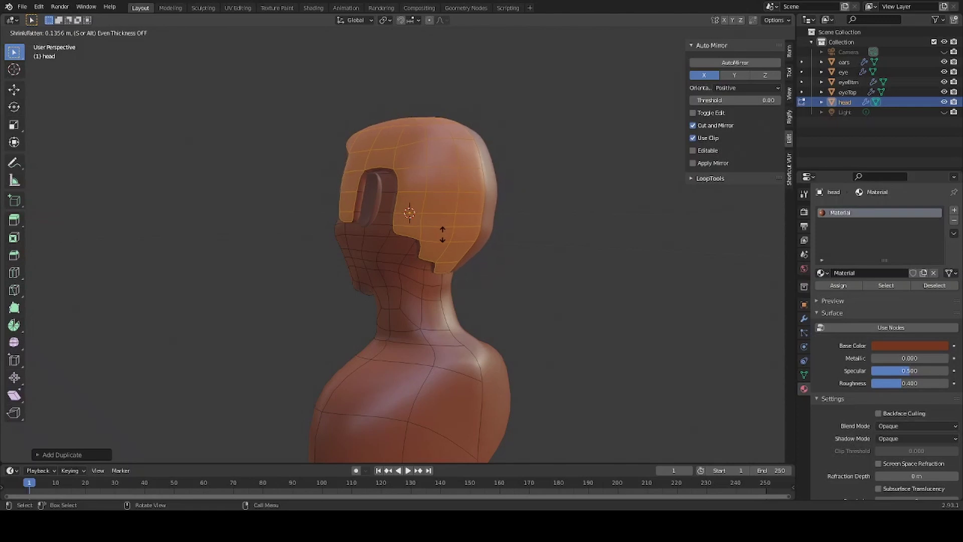
{"action": "left_click", "coordinate": [442, 235]}
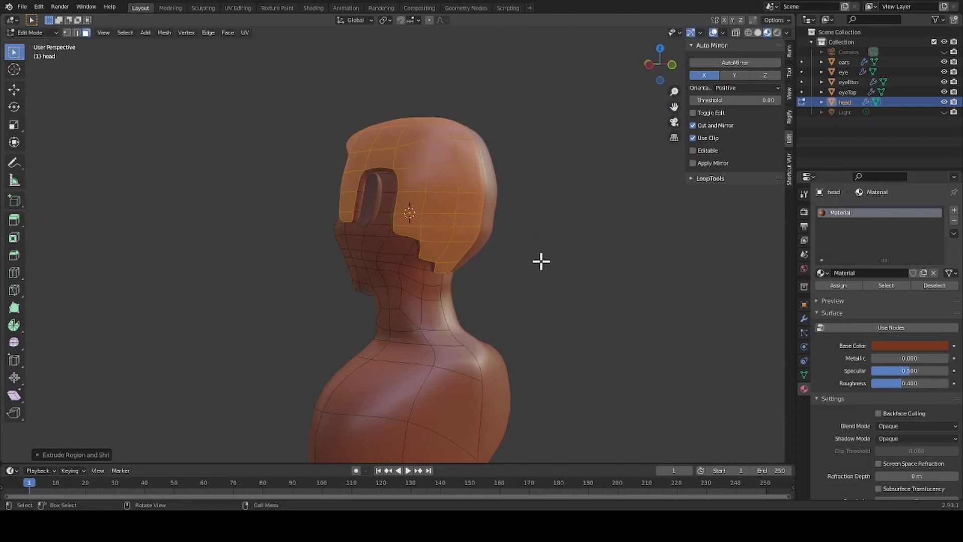
Reposition two hairline vertices between the ear and the nape to smooth the lower edge of the hair.
{"action": "middle_click_drag", "start_coordinate": [541, 266], "coordinate": [570, 247]}
{"action": "key", "text": "g"}
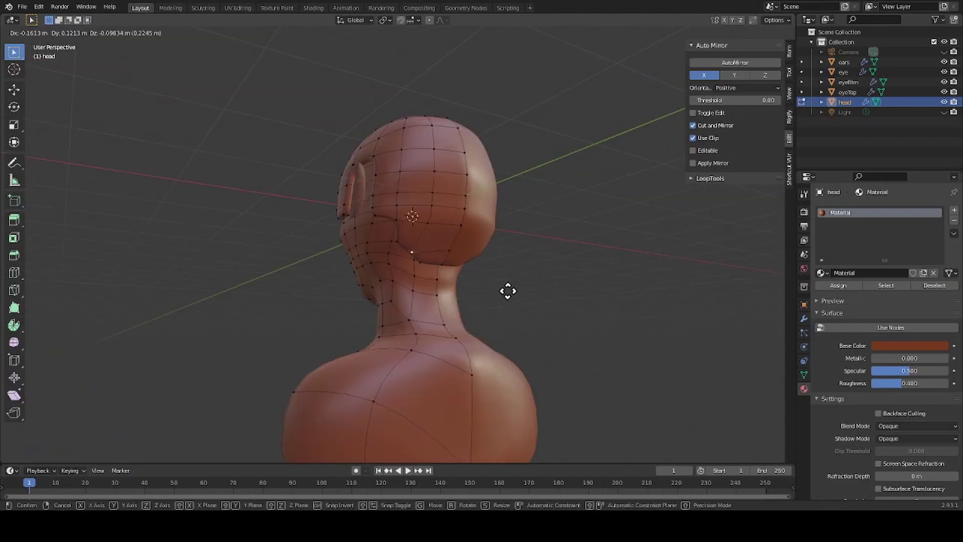
{"action": "left_click", "coordinate": [509, 291]}
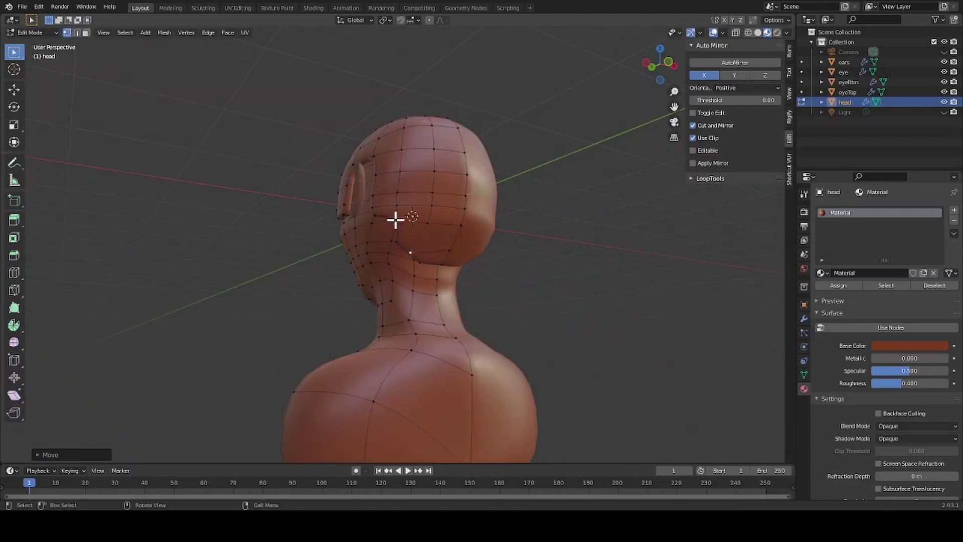
{"action": "left_click", "coordinate": [395, 220]}
{"action": "key", "text": "g"}
{"action": "left_click", "coordinate": [393, 276]}
{"action": "middle_click_drag", "start_coordinate": [393, 275], "coordinate": [652, 290]}
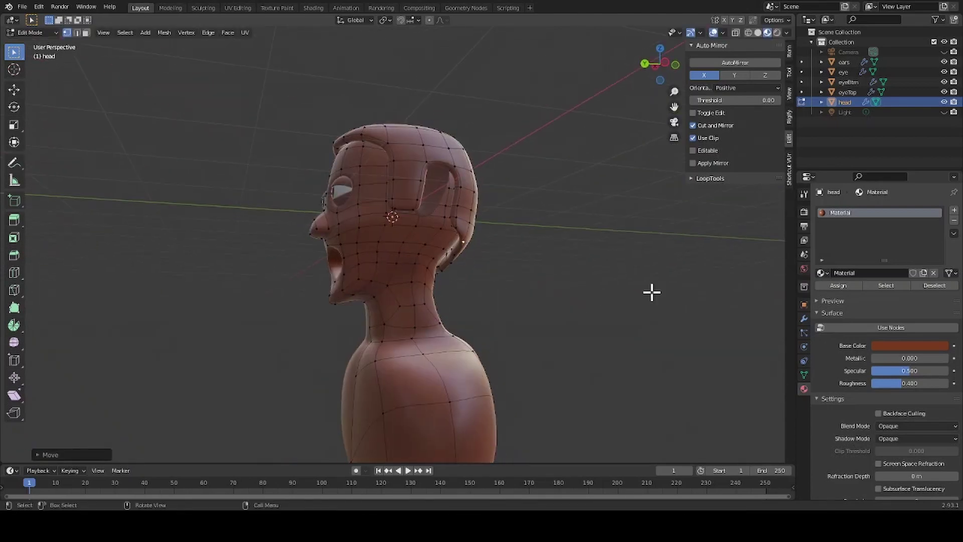
{"action": "left_click", "coordinate": [652, 64]}
{"action": "key", "text": "g"}
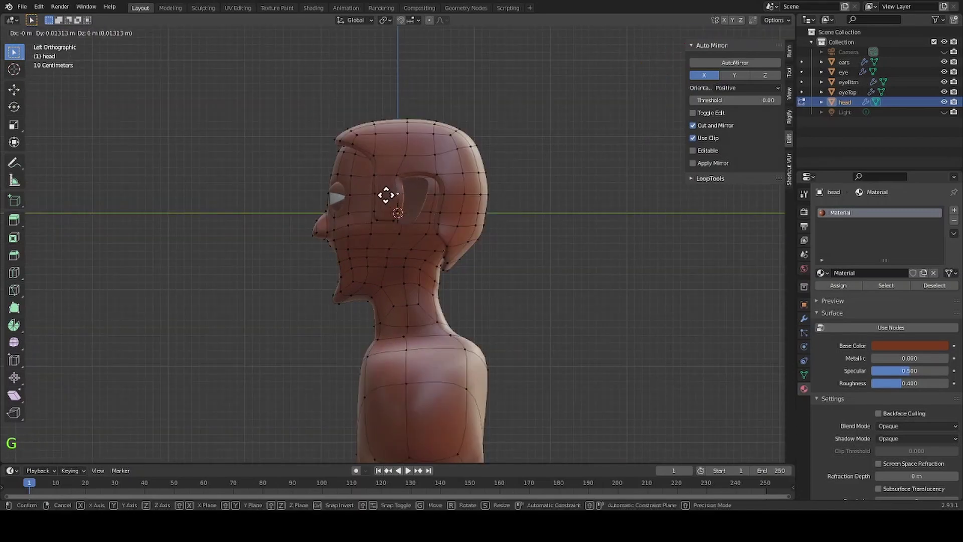
{"action": "left_click", "coordinate": [383, 196]}
{"action": "key", "text": "ctrl+z"}
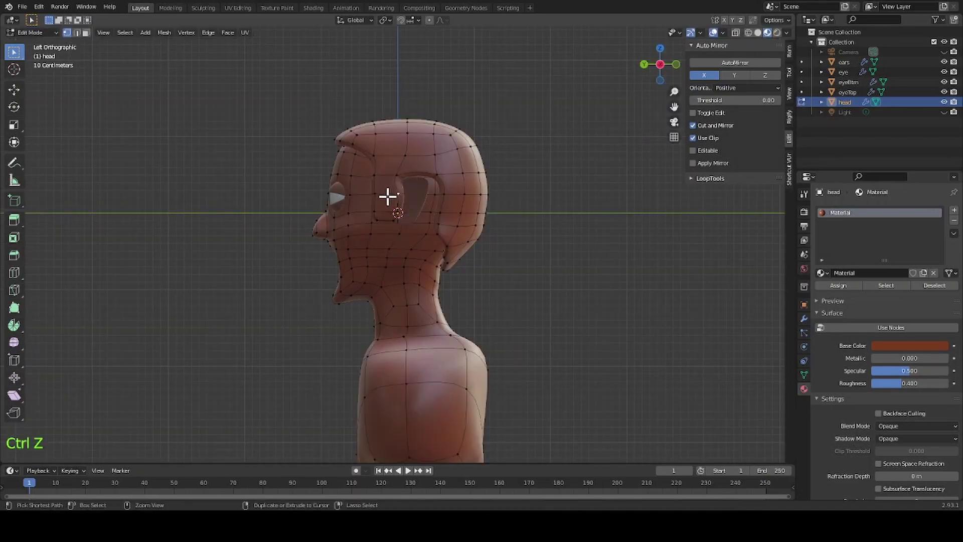
Select the linked hair geometry, separate it from the head as its own object, and return to Object Mode.
{"action": "key", "text": "l"}
{"action": "right_click", "coordinate": [389, 236]}
{"action": "mouse_move", "coordinate": [389, 236]}
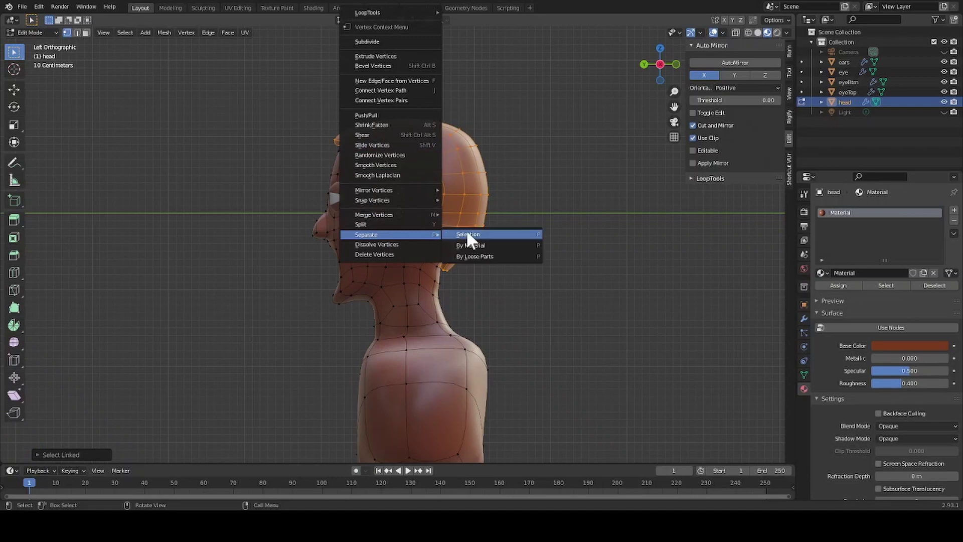
{"action": "left_click", "coordinate": [467, 234]}
{"action": "double_click", "coordinate": [550, 172]}
{"action": "key", "text": "Escape"}
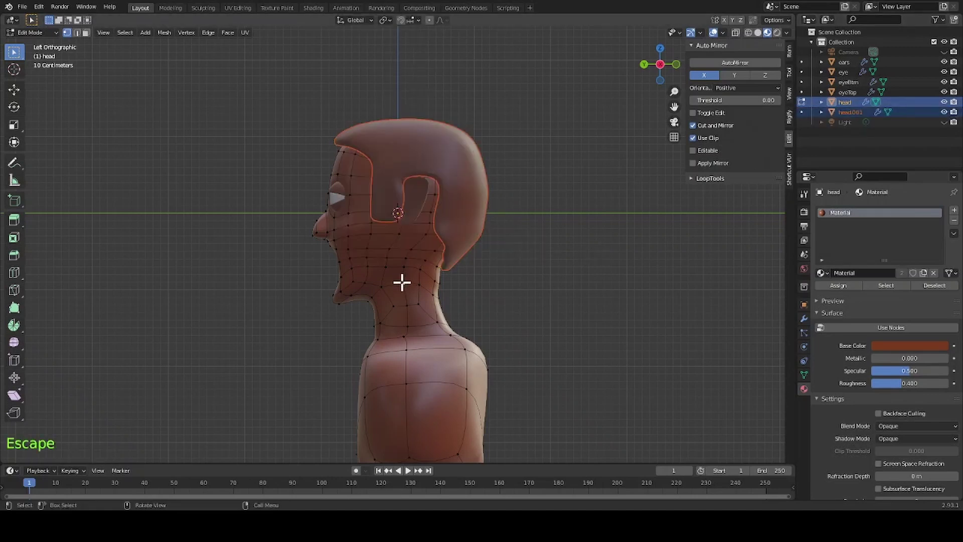
{"action": "key", "text": "Tab"}
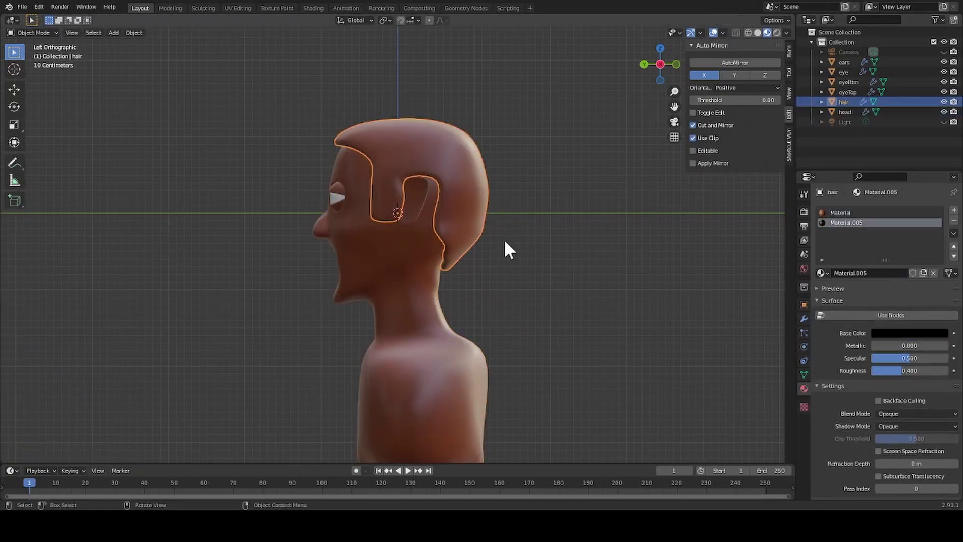
Assign the black Material.005 to the whole hair mesh.
{"action": "key", "text": "Tab"}
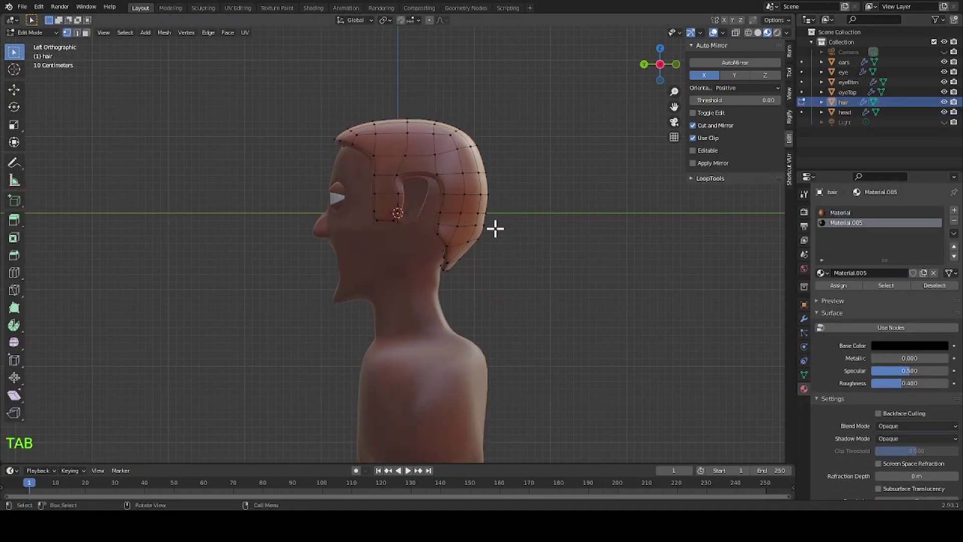
{"action": "key", "text": "a"}
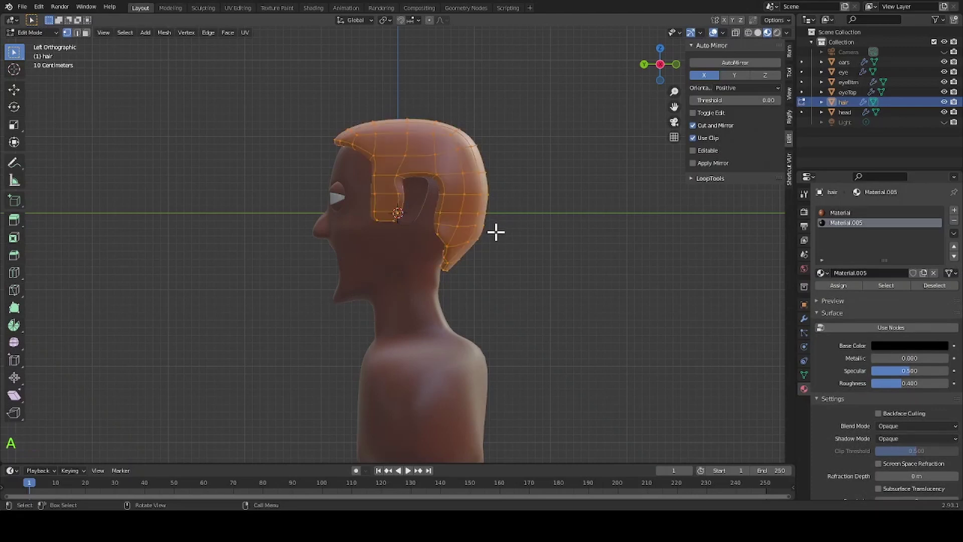
{"action": "left_click", "coordinate": [838, 285]}
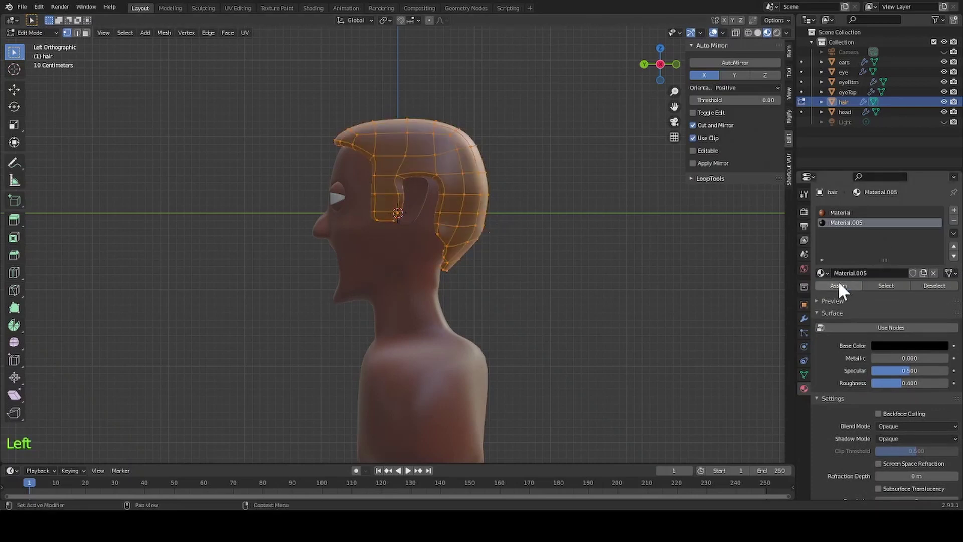
{"action": "left_click", "coordinate": [583, 298]}
Scale the entire hair mesh down slightly along the X axis so it sits closer to the sides of the head.
{"action": "middle_click_drag", "start_coordinate": [550, 286], "coordinate": [210, 301]}
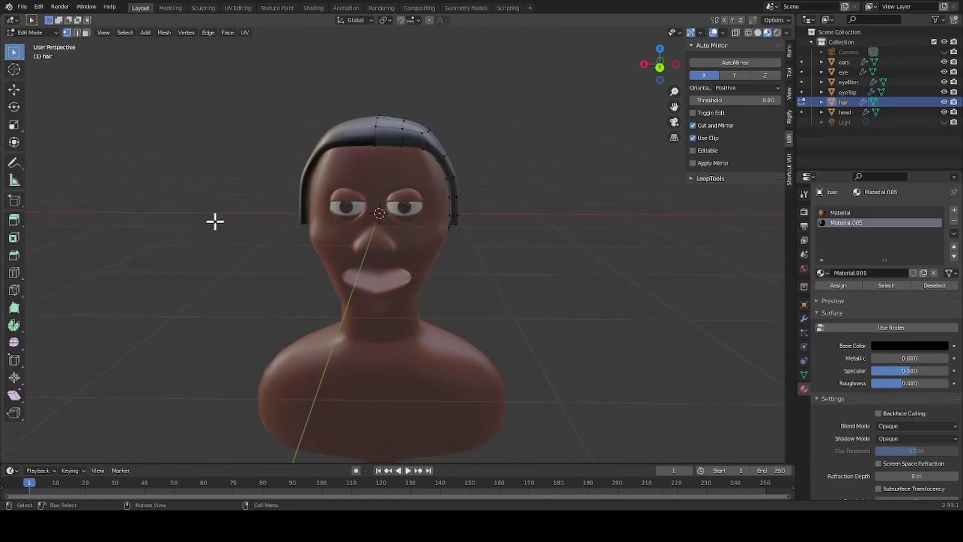
{"action": "key", "text": "a"}
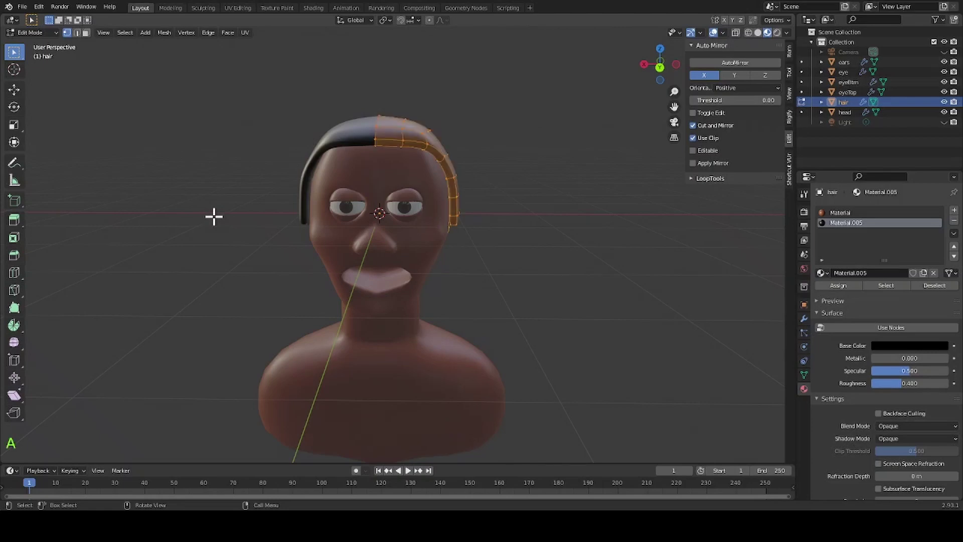
{"action": "key", "text": "s"}
{"action": "key", "text": "x"}
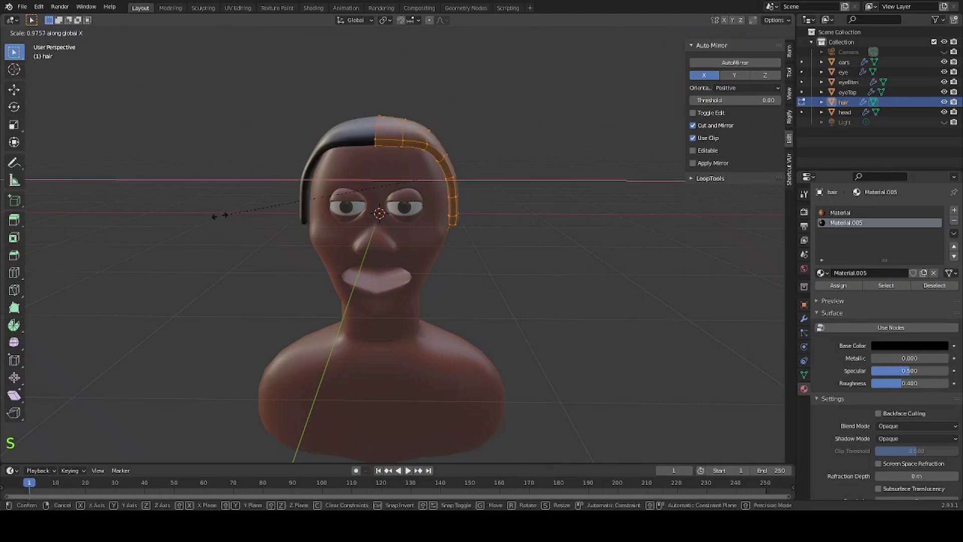
{"action": "left_click", "coordinate": [250, 212]}
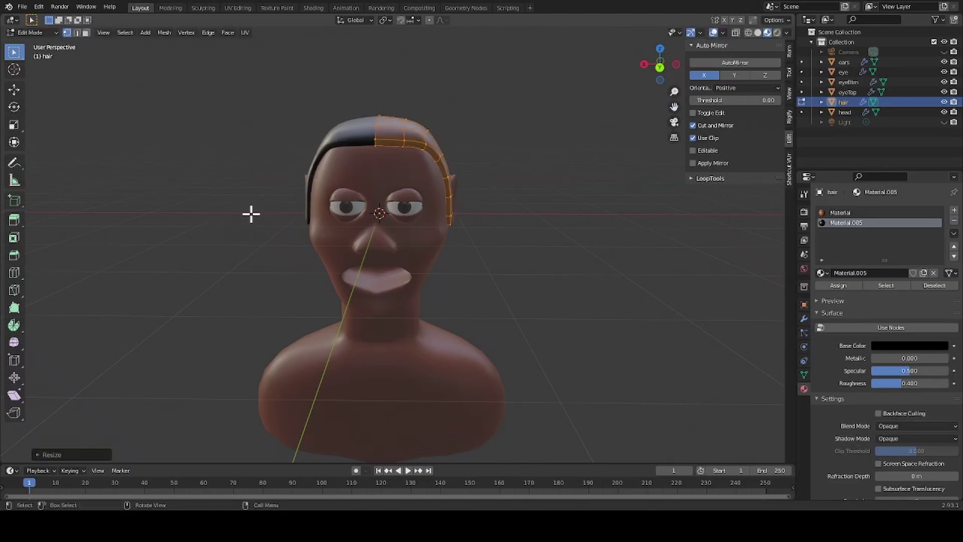
Scale the whole hair mesh down slightly along the Y axis in the side view.
{"action": "middle_click_drag", "start_coordinate": [526, 254], "coordinate": [419, 248]}
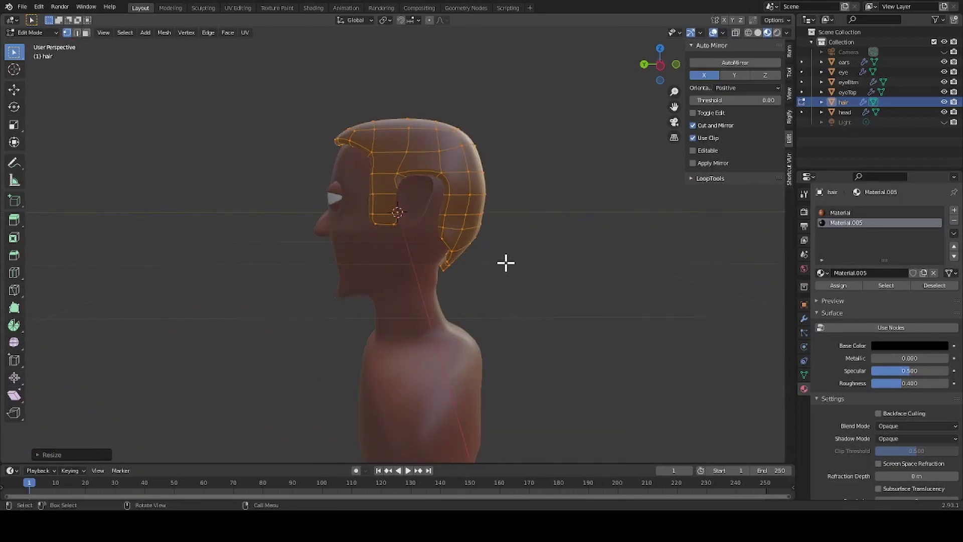
{"action": "left_click", "coordinate": [660, 66]}
{"action": "key", "text": "s"}
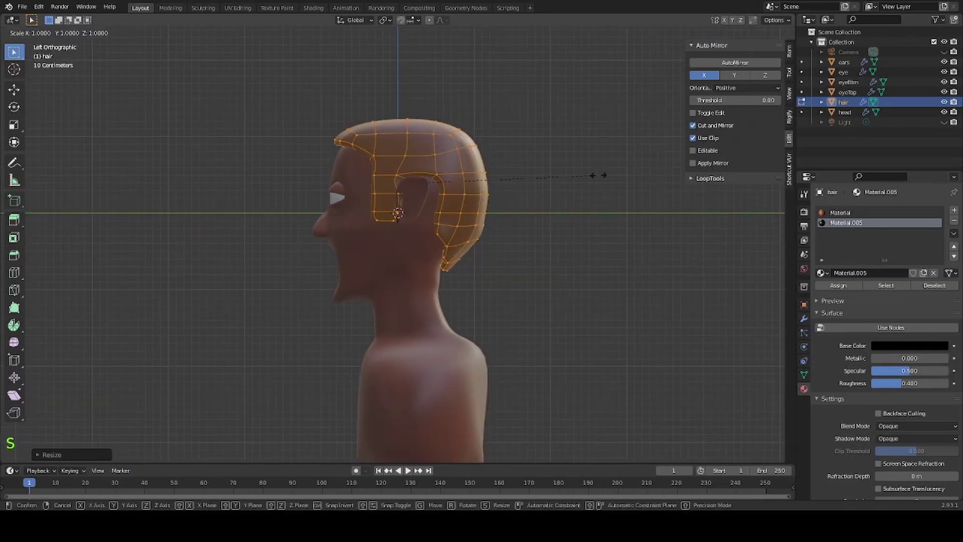
{"action": "key", "text": "y"}
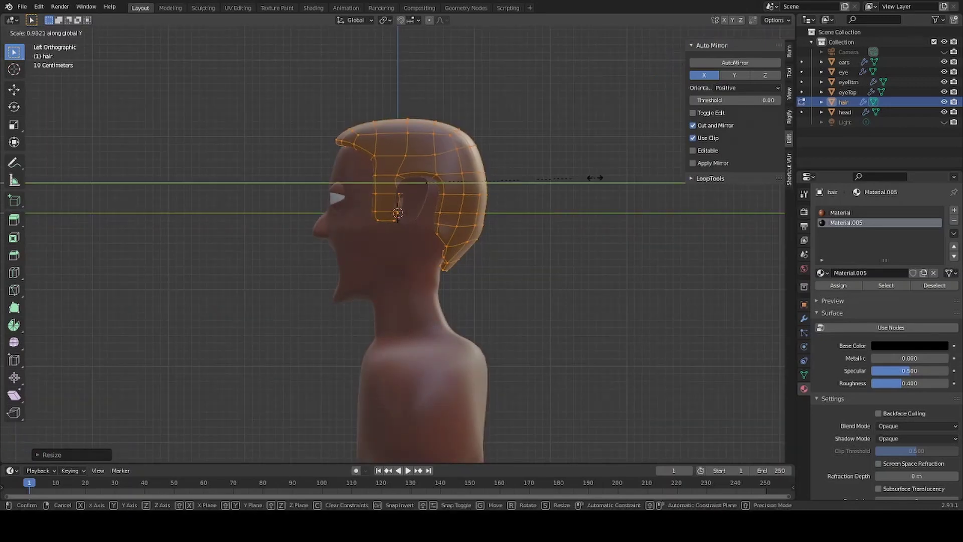
{"action": "left_click", "coordinate": [584, 176]}
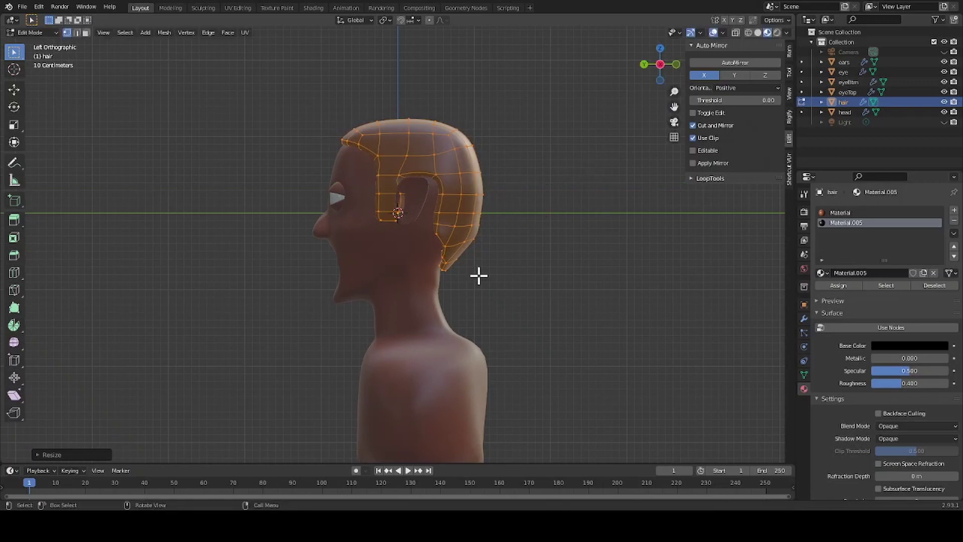
Select all hair faces at the nape through the mesh and shift them slightly forward against the neck.
{"action": "left_click", "coordinate": [478, 265]}
{"action": "left_click_drag", "start_coordinate": [509, 260], "coordinate": [409, 292]}
{"action": "left_click_drag", "start_coordinate": [486, 240], "coordinate": [417, 277]}
{"action": "key", "text": "3"}
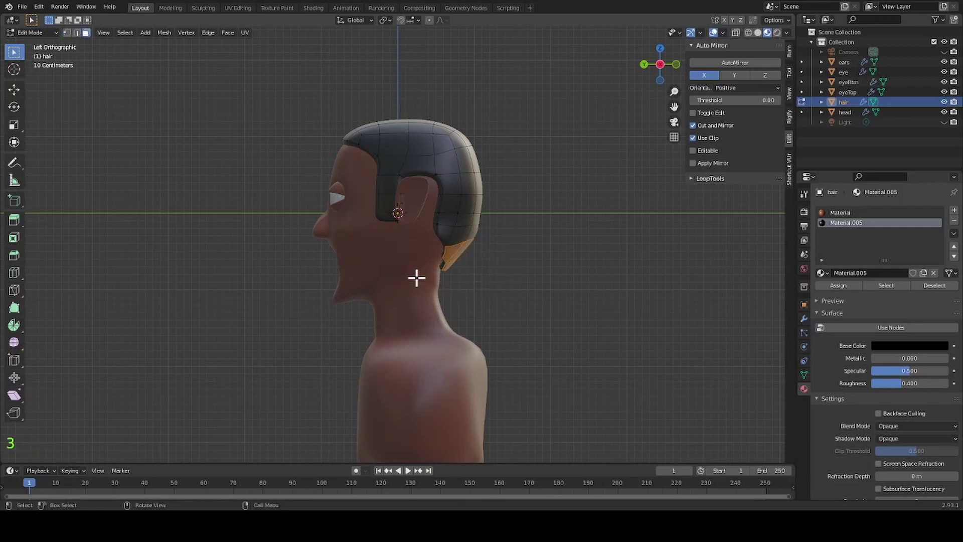
{"action": "left_click_drag", "start_coordinate": [500, 233], "coordinate": [432, 243]}
{"action": "left_click_drag", "start_coordinate": [572, 236], "coordinate": [409, 284]}
{"action": "left_click_drag", "start_coordinate": [501, 229], "coordinate": [419, 266]}
{"action": "key", "text": "g"}
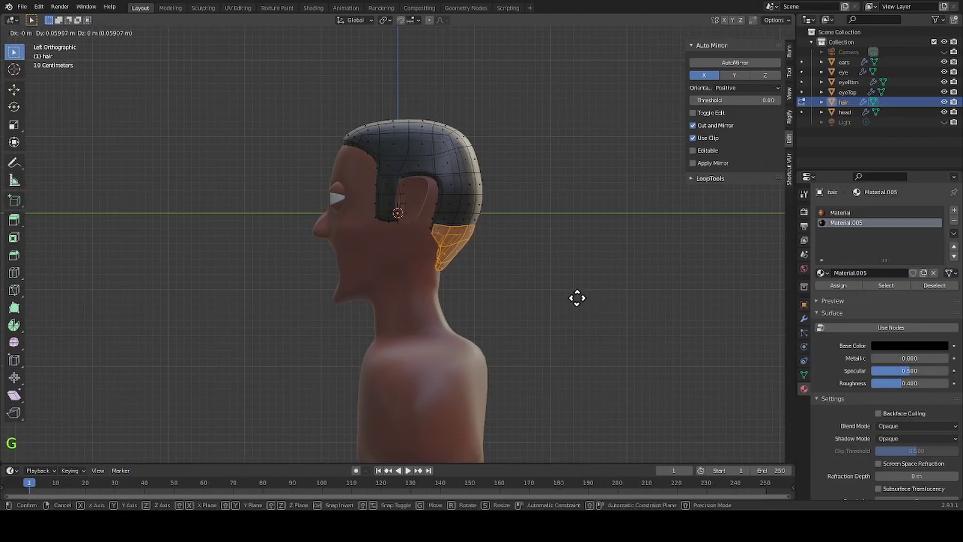
{"action": "left_click", "coordinate": [576, 298]}
Move individual hair edge faces behind the ear and near the nape closer to the skin.
{"action": "left_click", "coordinate": [558, 282]}
{"action": "middle_click_drag", "start_coordinate": [558, 282], "coordinate": [618, 266]}
{"action": "left_click", "coordinate": [454, 236]}
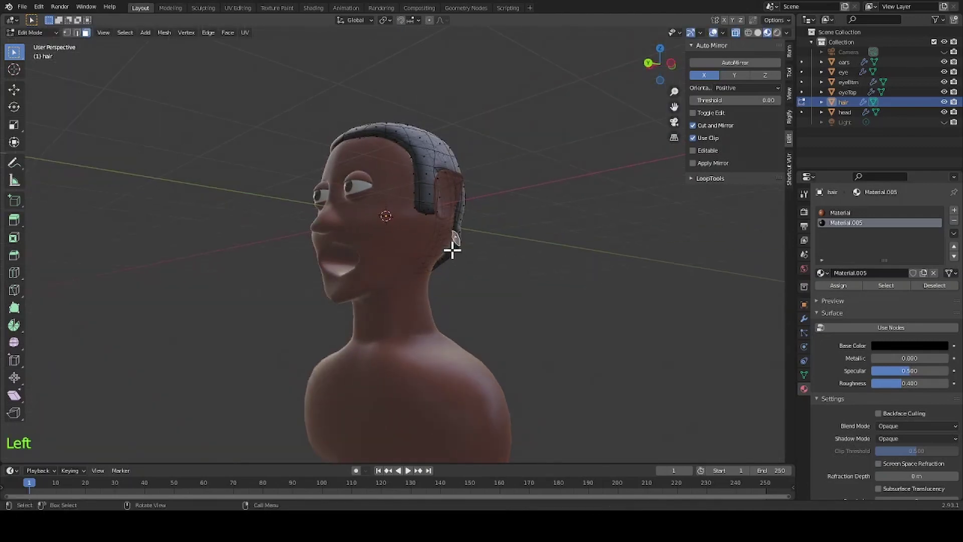
{"action": "key", "text": "g"}
{"action": "left_click", "coordinate": [442, 245]}
{"action": "middle_click_drag", "start_coordinate": [501, 260], "coordinate": [488, 247]}
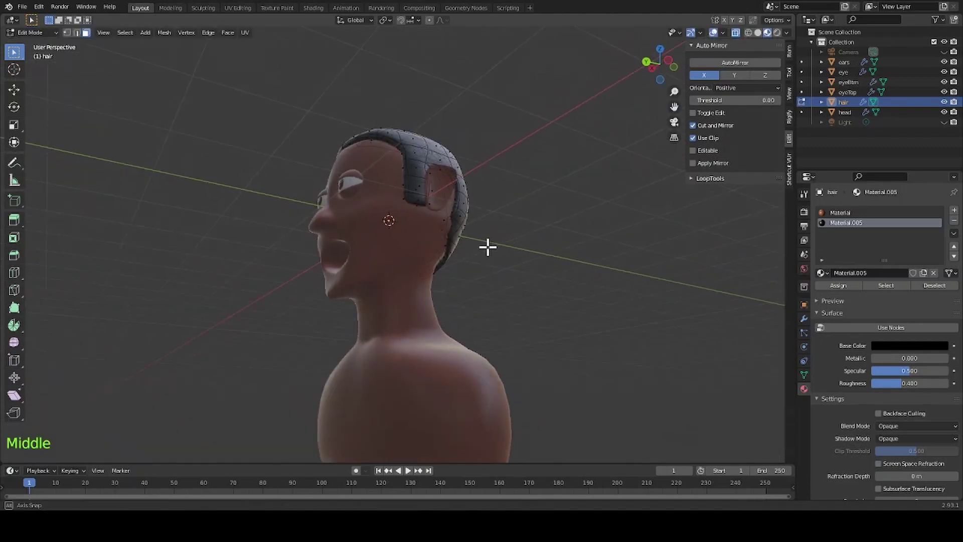
{"action": "left_click", "coordinate": [447, 259]}
{"action": "scroll", "coordinate": [460, 306], "scroll_direction": "up", "scroll_amount": 6}
{"action": "key", "text": "g"}
{"action": "left_click", "coordinate": [500, 309]}
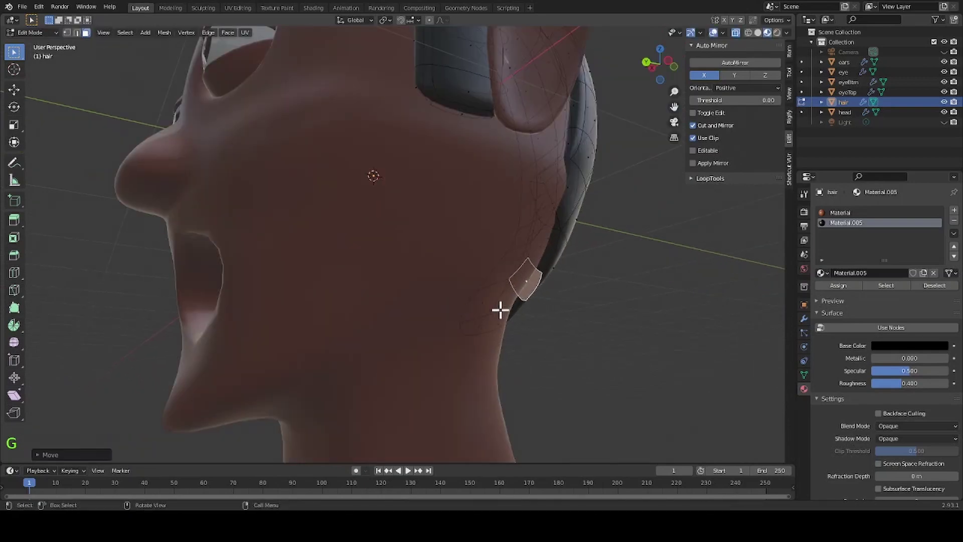
Adjust the outer hair face below and behind the ear so the hairline meets the skin.
{"action": "mouse_move", "coordinate": [500, 309]}
{"action": "middle_mouse_down"}
{"action": "mouse_move", "coordinate": [563, 301]}
{"action": "mouse_move", "coordinate": [498, 314]}
{"action": "middle_mouse_up"}
{"action": "left_click", "coordinate": [410, 185]}
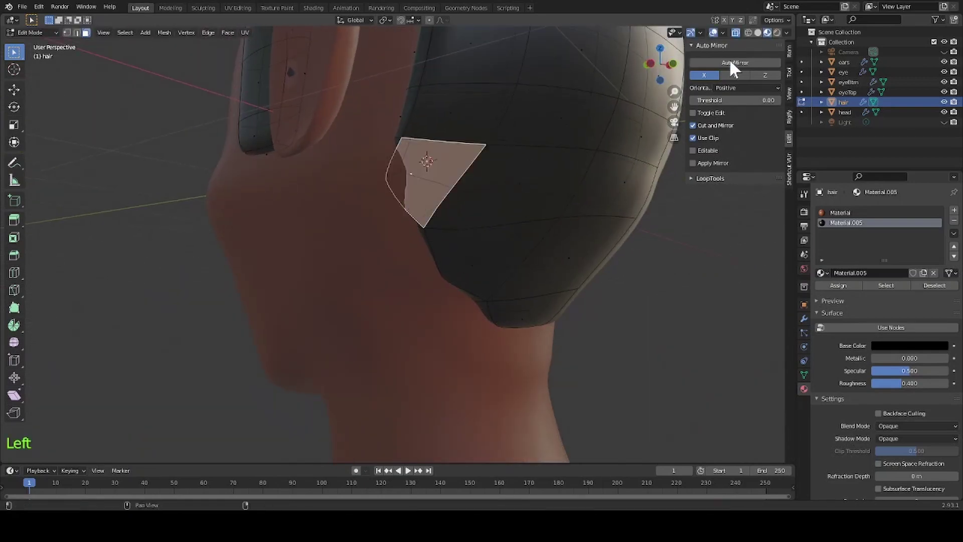
{"action": "left_click", "coordinate": [667, 61]}
{"action": "left_click", "coordinate": [675, 62]}
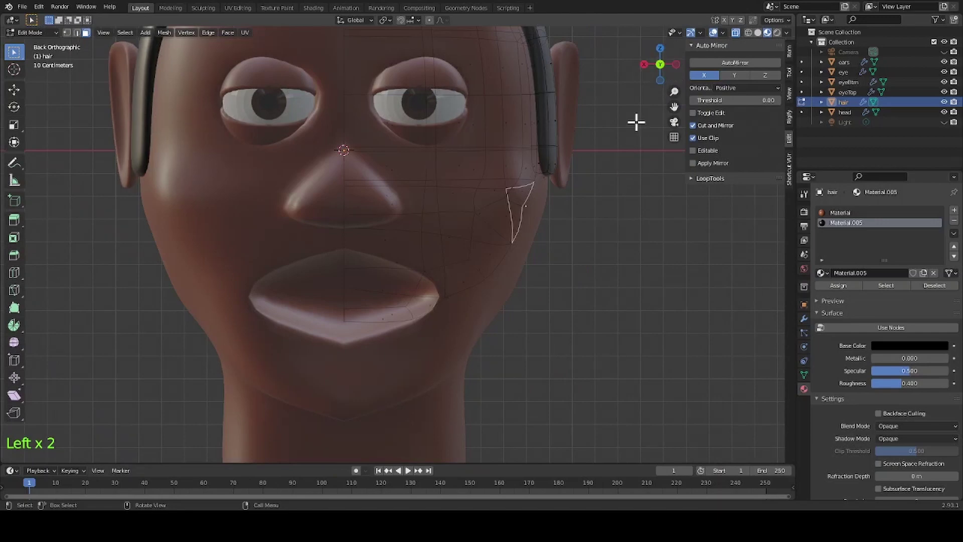
{"action": "left_click", "coordinate": [660, 64]}
{"action": "middle_click_drag", "start_coordinate": [232, 221], "coordinate": [273, 311]}
{"action": "left_click", "coordinate": [353, 207]}
{"action": "key", "text": "g"}
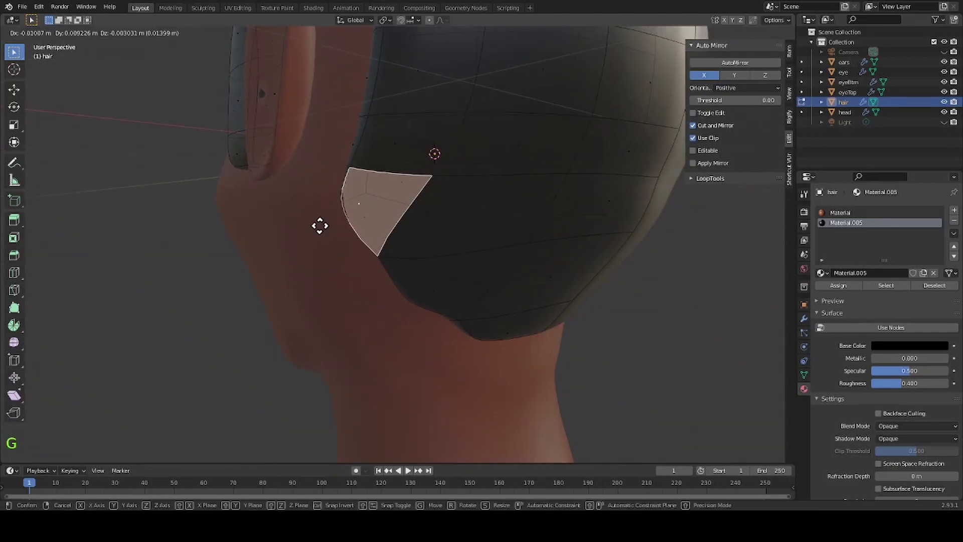
{"action": "left_click", "coordinate": [318, 224]}
{"action": "left_click", "coordinate": [213, 314]}
Select the sideburn hair faces through the mesh in the side view and move them forward and slightly down.
{"action": "middle_click_drag", "start_coordinate": [213, 314], "coordinate": [45, 329]}
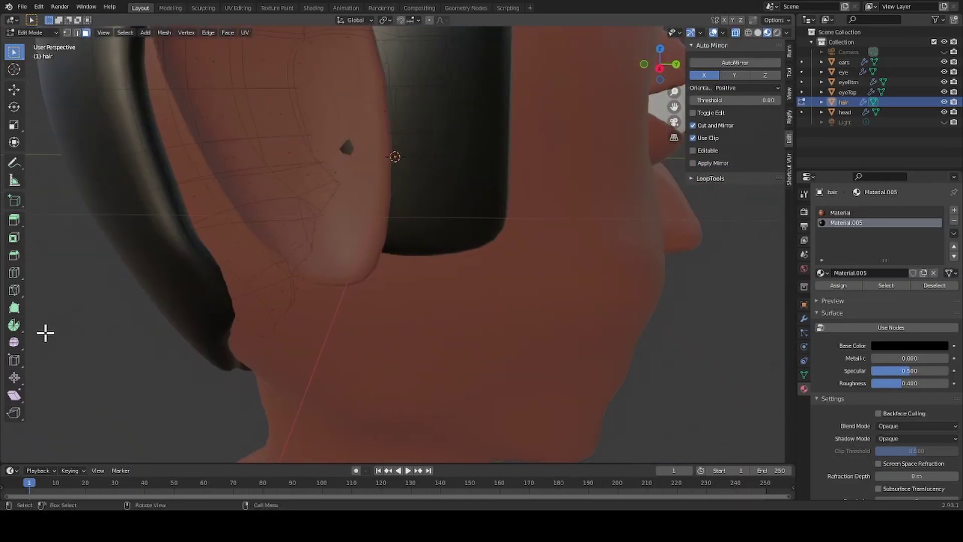
{"action": "scroll", "coordinate": [37, 332], "scroll_direction": "down", "scroll_amount": 3}
{"action": "left_click_drag", "start_coordinate": [469, 123], "coordinate": [337, 277]}
{"action": "left_click_drag", "start_coordinate": [496, 134], "coordinate": [361, 262]}
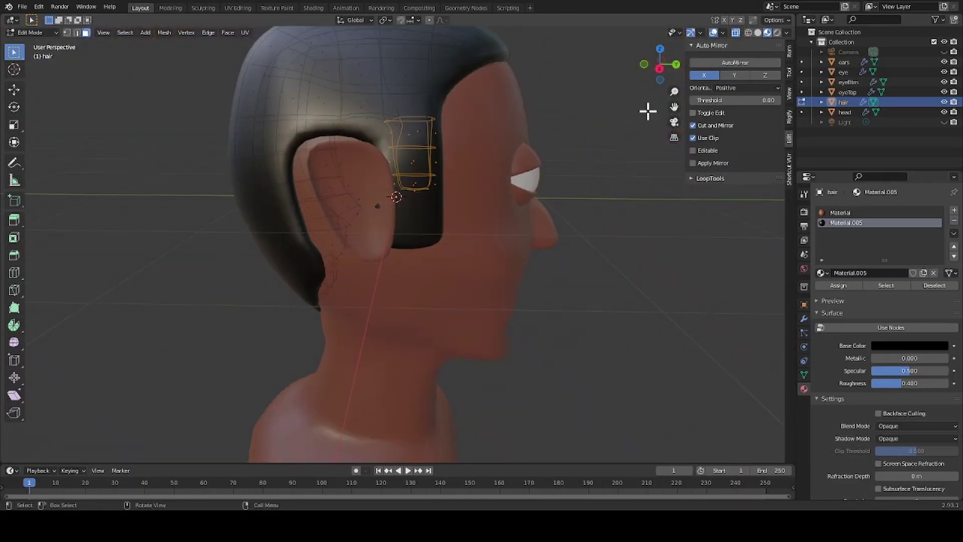
{"action": "left_click", "coordinate": [660, 68]}
{"action": "left_click_drag", "start_coordinate": [466, 122], "coordinate": [381, 219]}
{"action": "key", "text": "g"}
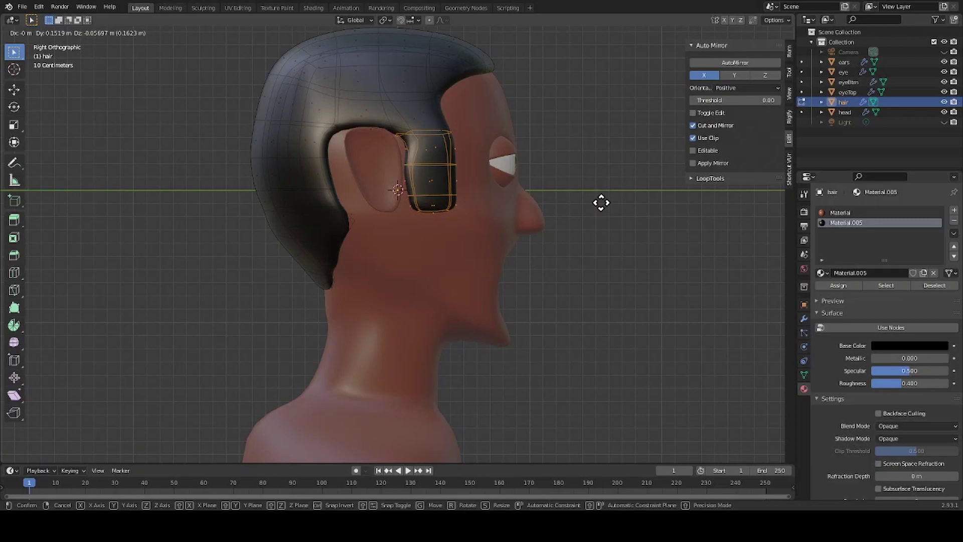
{"action": "left_click", "coordinate": [600, 202]}
Scale the sideburn faces narrower along the Y axis and shift them back beside the front of the ear.
{"action": "key", "text": "s"}
{"action": "key", "text": "y"}
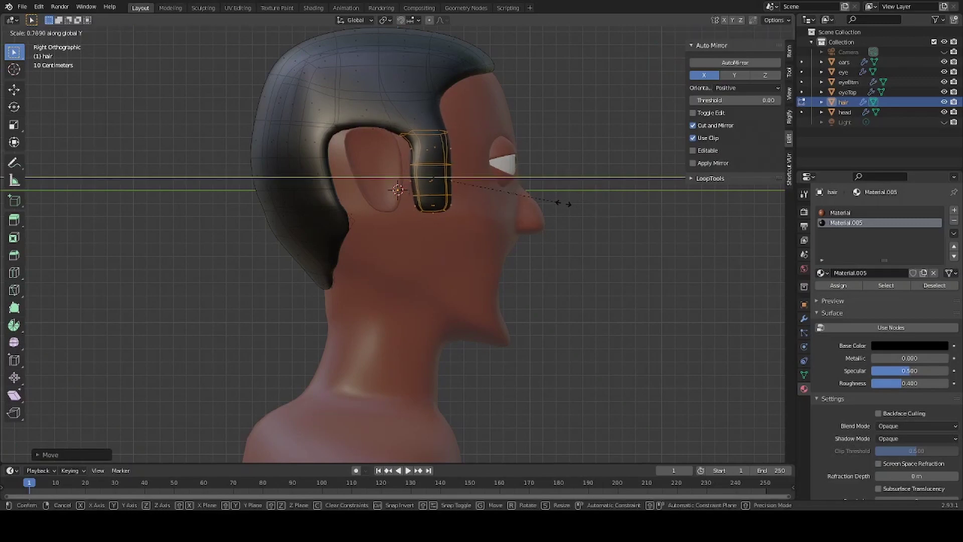
{"action": "left_click", "coordinate": [552, 200]}
{"action": "key", "text": "g"}
{"action": "left_click", "coordinate": [414, 196]}
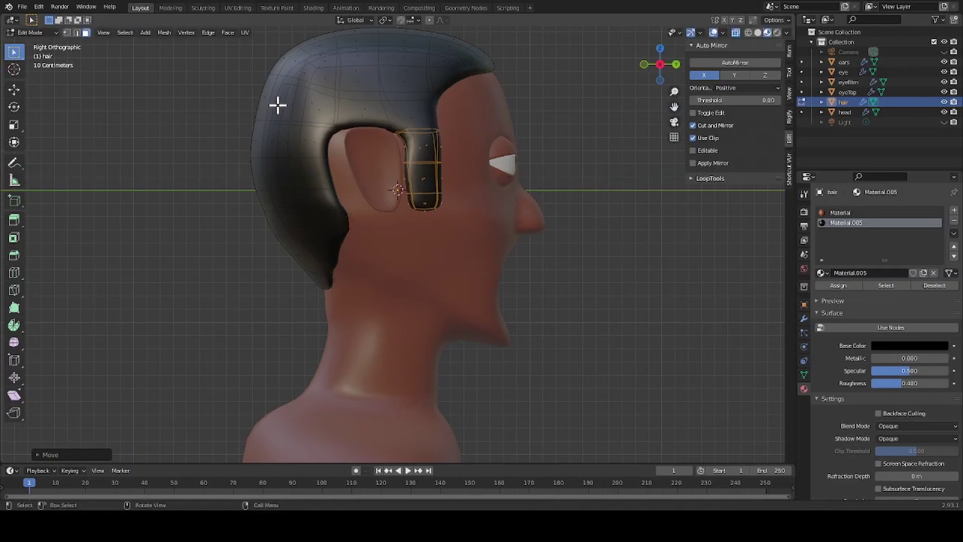
Select the hair faces behind the ear in the side view and move them forward and slightly up against the ear.
{"action": "left_click_drag", "start_coordinate": [280, 116], "coordinate": [365, 211]}
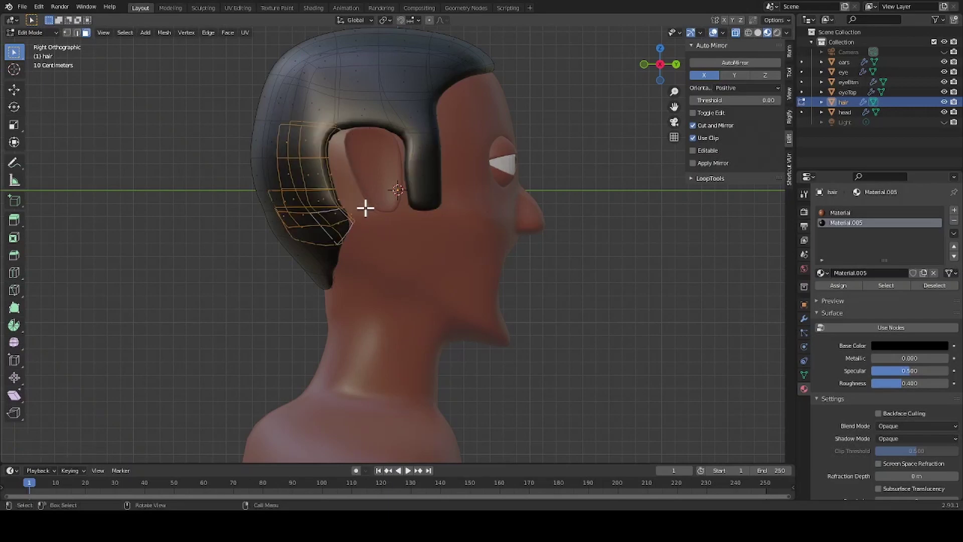
{"action": "key", "text": "g"}
{"action": "left_click", "coordinate": [378, 195]}
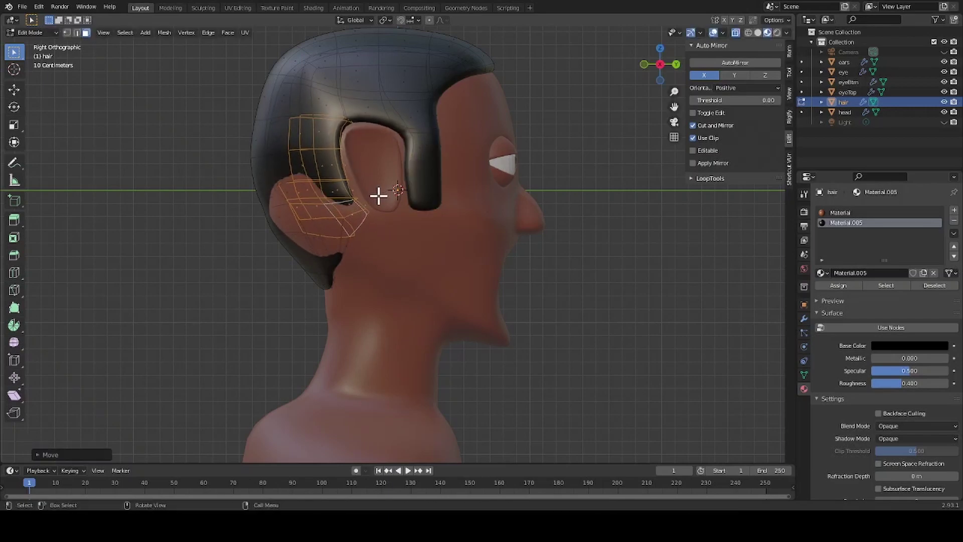
{"action": "left_click", "coordinate": [221, 316]}
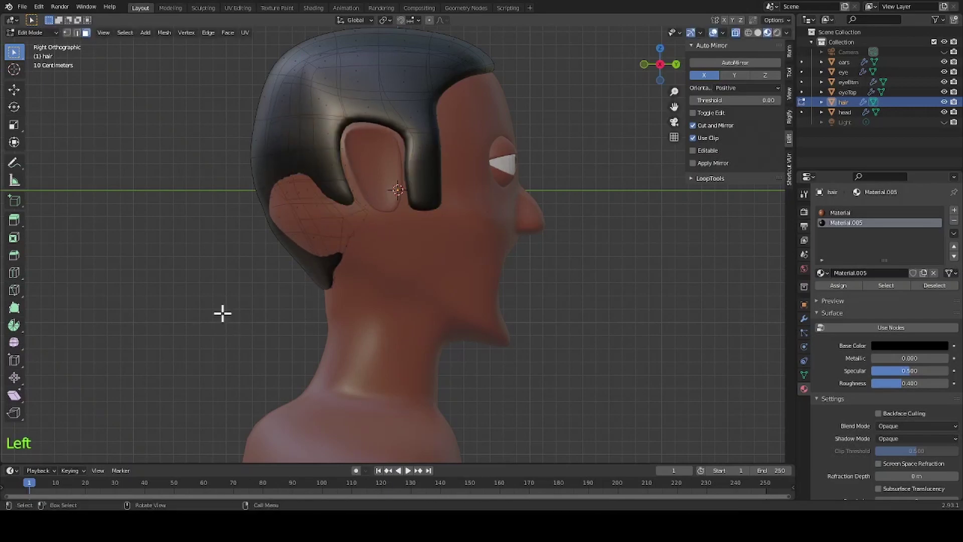
{"action": "mouse_move", "coordinate": [222, 314]}
{"action": "middle_mouse_down"}
{"action": "mouse_move", "coordinate": [257, 308]}
{"action": "mouse_move", "coordinate": [213, 316]}
{"action": "middle_mouse_up"}
Select the lower rear hair faces and move them slightly backward and outward to cover the exposed skin behind the ear.
{"action": "left_click_drag", "start_coordinate": [222, 155], "coordinate": [346, 260]}
{"action": "left_click", "coordinate": [657, 65]}
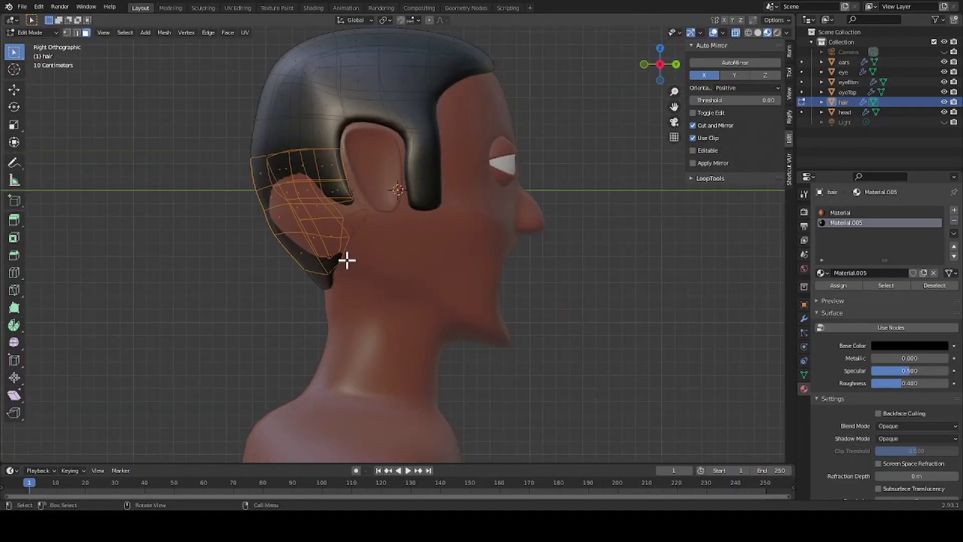
{"action": "key", "text": "g"}
{"action": "left_click", "coordinate": [207, 267]}
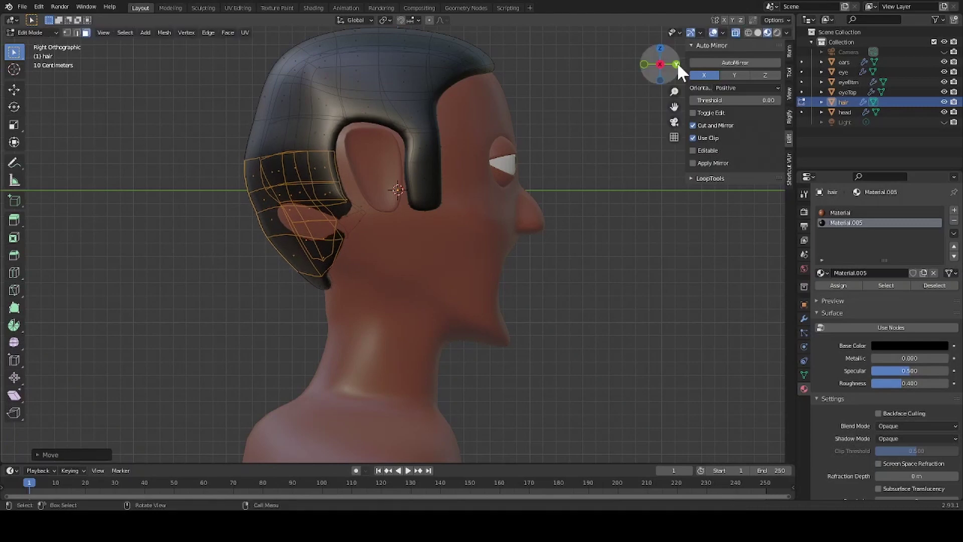
{"action": "left_click", "coordinate": [645, 64]}
{"action": "key", "text": "g"}
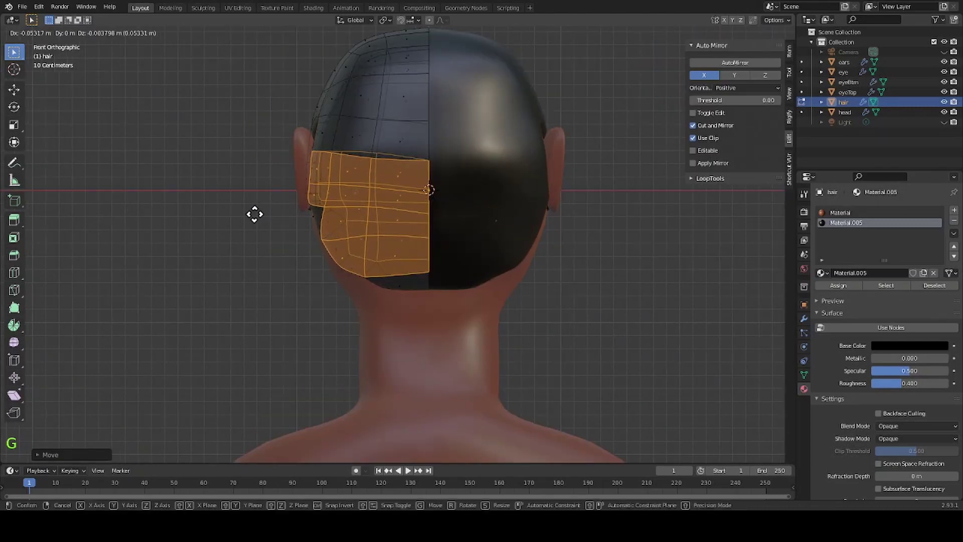
{"action": "left_click", "coordinate": [243, 230]}
{"action": "left_click", "coordinate": [226, 286]}
Select the small hair faces at the lower corner near the nape and move them in toward the neck.
{"action": "middle_click_drag", "start_coordinate": [226, 286], "coordinate": [475, 270]}
{"action": "left_click", "coordinate": [477, 271]}
{"action": "left_click", "coordinate": [465, 285], "text": "shift"}
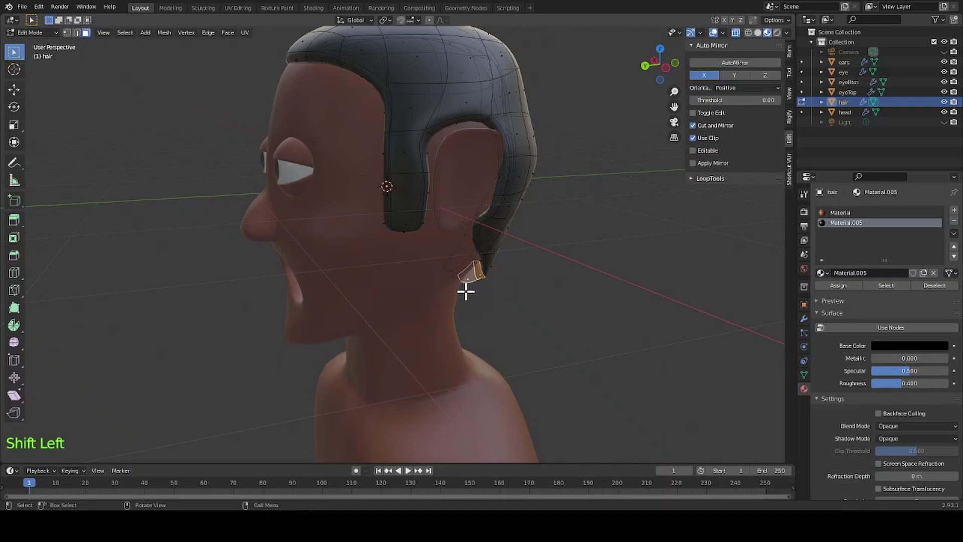
{"action": "key", "text": "g"}
{"action": "left_click", "coordinate": [451, 275]}
{"action": "middle_click_drag", "start_coordinate": [452, 275], "coordinate": [279, 296]}
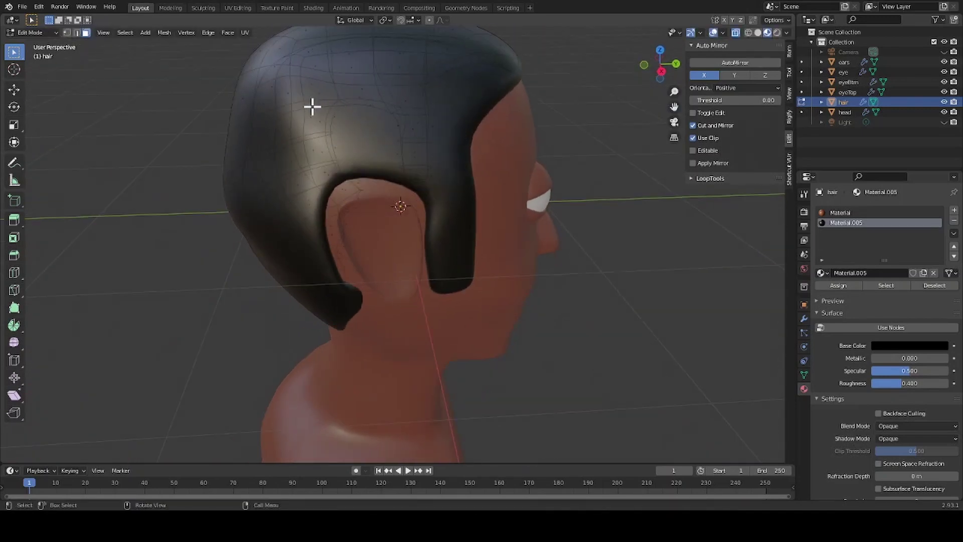
Move the band of hair faces directly behind the ear slightly forward and up to close the gap around it.
{"action": "left_click", "coordinate": [660, 71]}
{"action": "left_click_drag", "start_coordinate": [309, 114], "coordinate": [344, 205]}
{"action": "key", "text": "g"}
{"action": "left_click", "coordinate": [351, 194]}
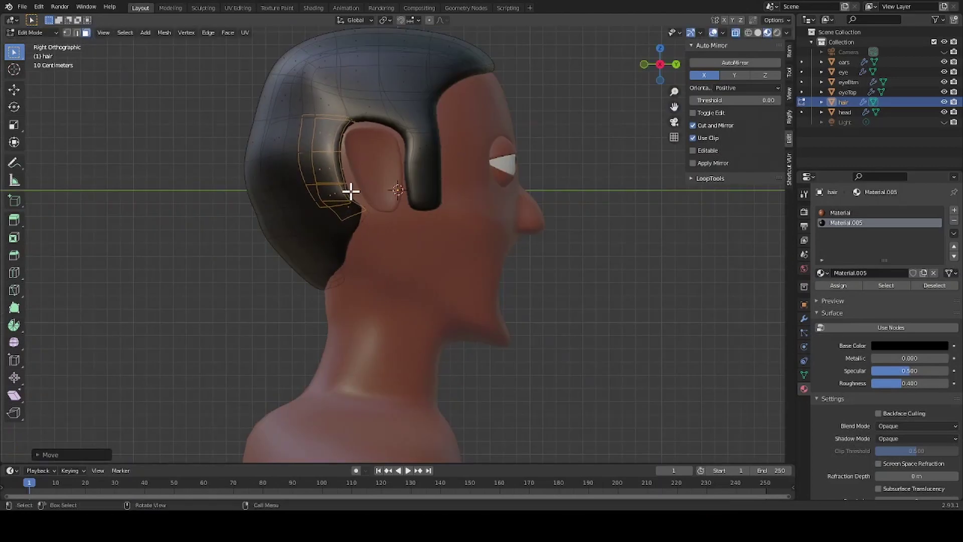
{"action": "left_click", "coordinate": [586, 349]}
Examine the fit and shading of the hair from the front, rear and side, in Object Mode and Edit Mode.
{"action": "middle_click_drag", "start_coordinate": [658, 301], "coordinate": [656, 121]}
{"action": "left_click", "coordinate": [660, 64]}
{"action": "left_click", "coordinate": [626, 327]}
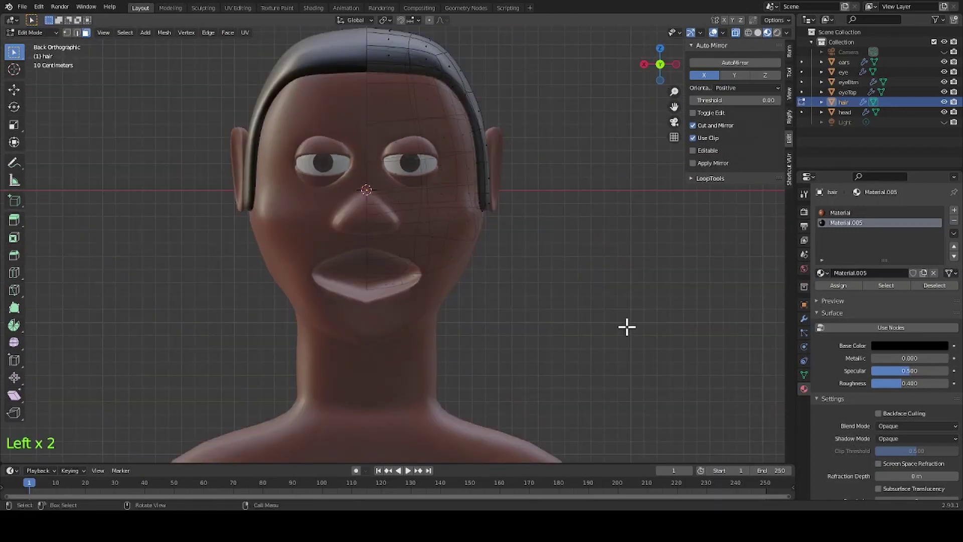
{"action": "key", "text": "Tab"}
{"action": "middle_click_drag", "start_coordinate": [579, 290], "coordinate": [502, 211]}
{"action": "left_click", "coordinate": [501, 204]}
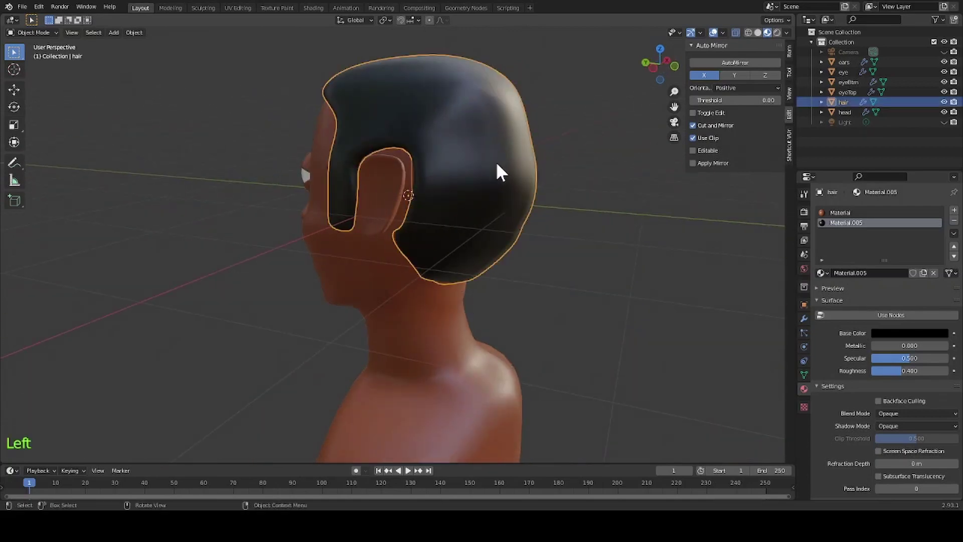
{"action": "key", "text": "Tab"}
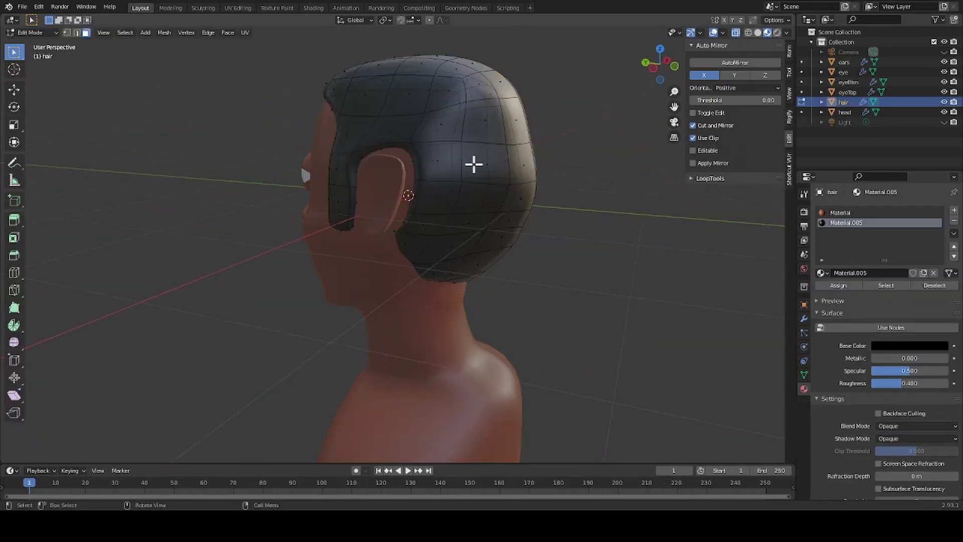
{"action": "key", "text": "a"}
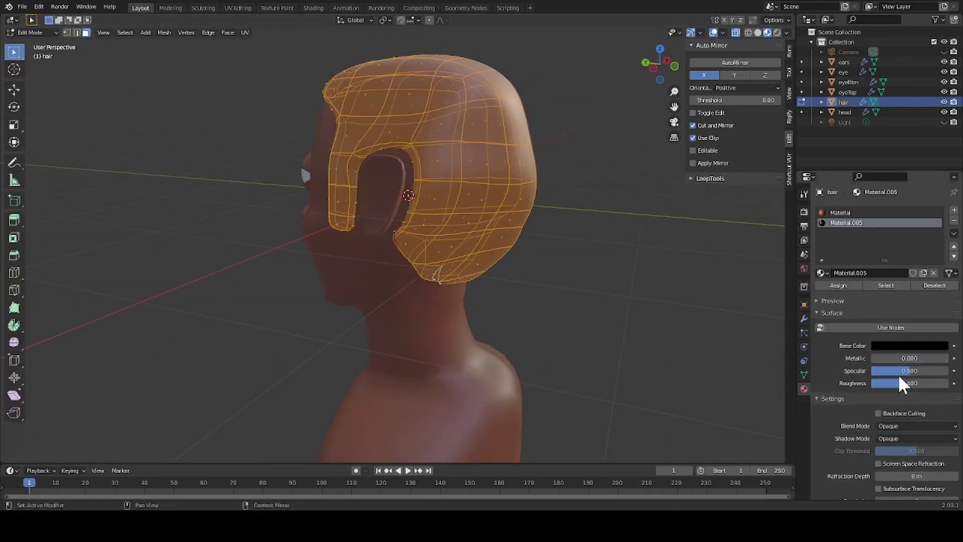
{"action": "left_click", "coordinate": [656, 354]}
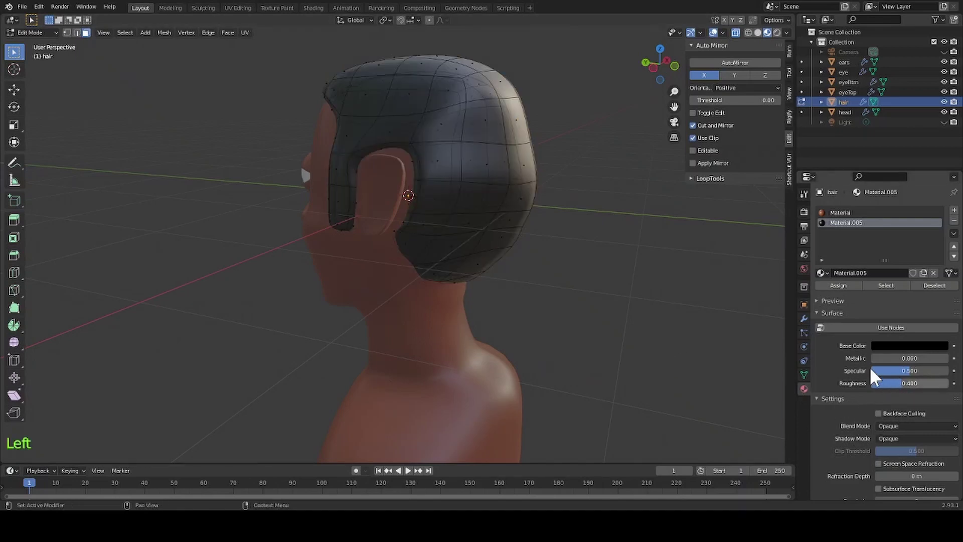
{"action": "left_click", "coordinate": [903, 384]}
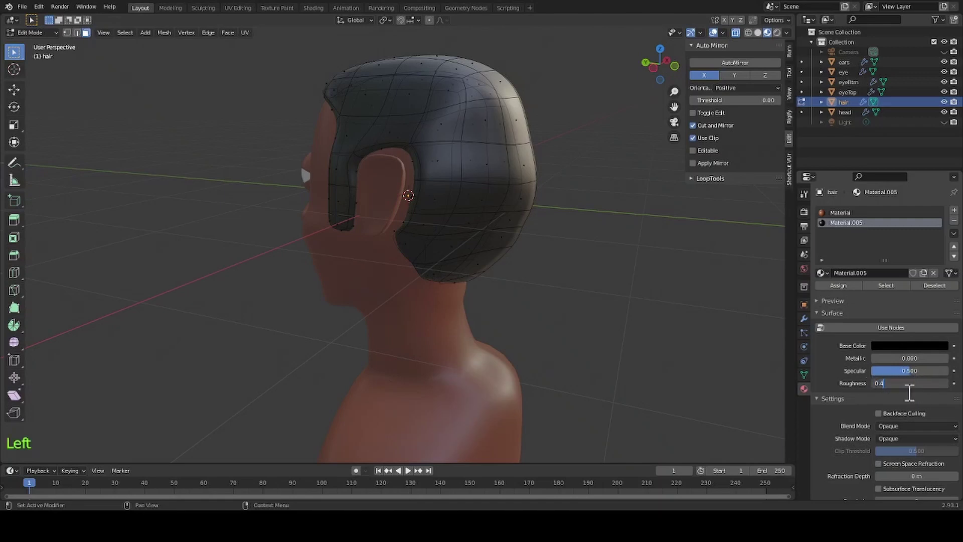
{"action": "key", "text": "Return"}
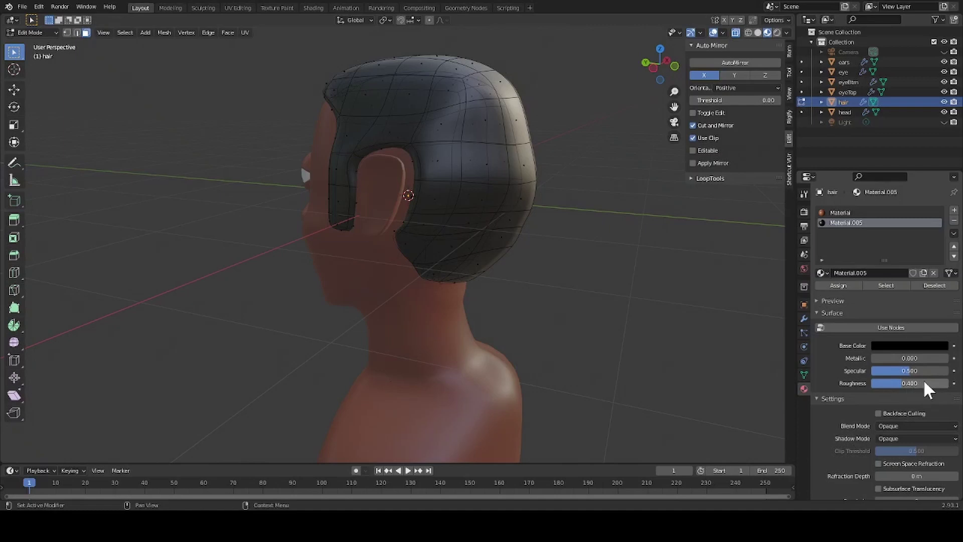
{"action": "left_click", "coordinate": [892, 383]}
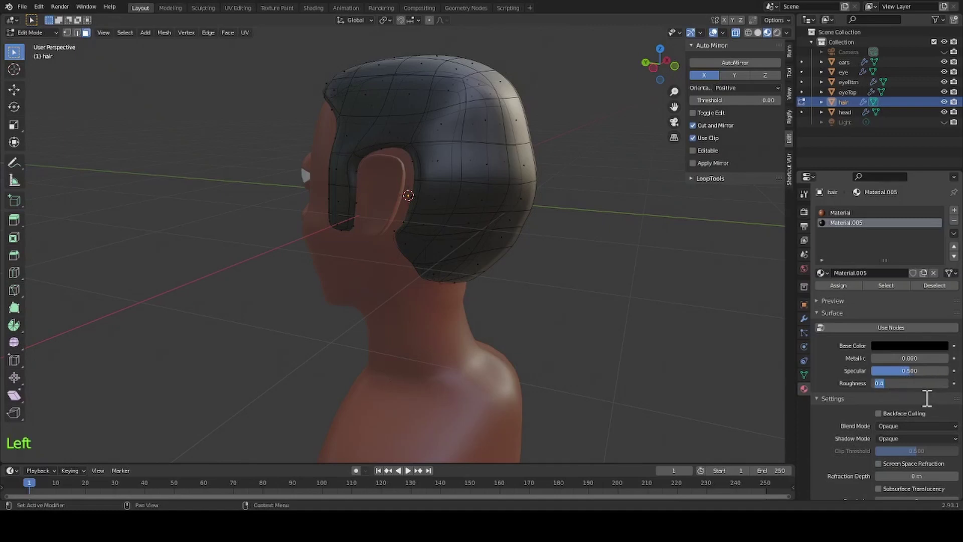
{"action": "key", "text": "Return"}
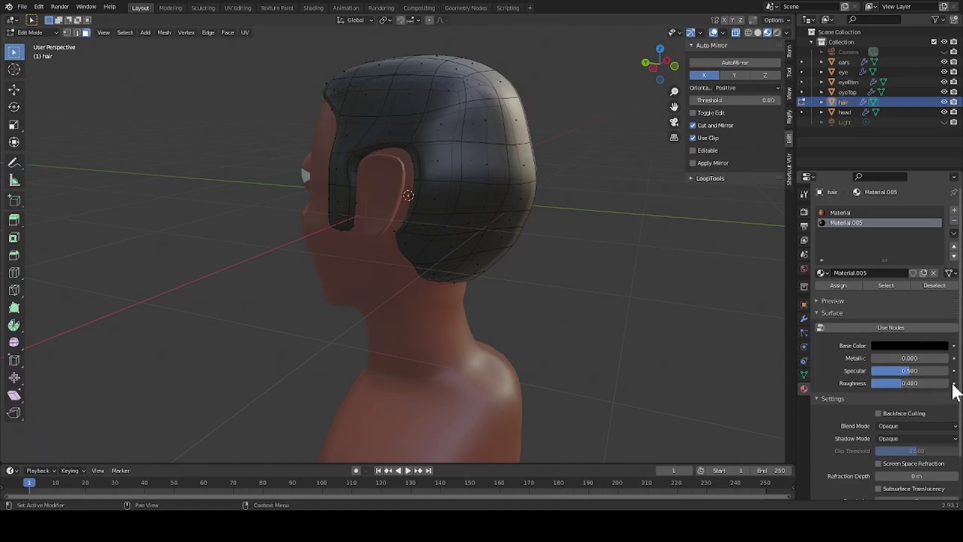
{"action": "left_click", "coordinate": [947, 383]}
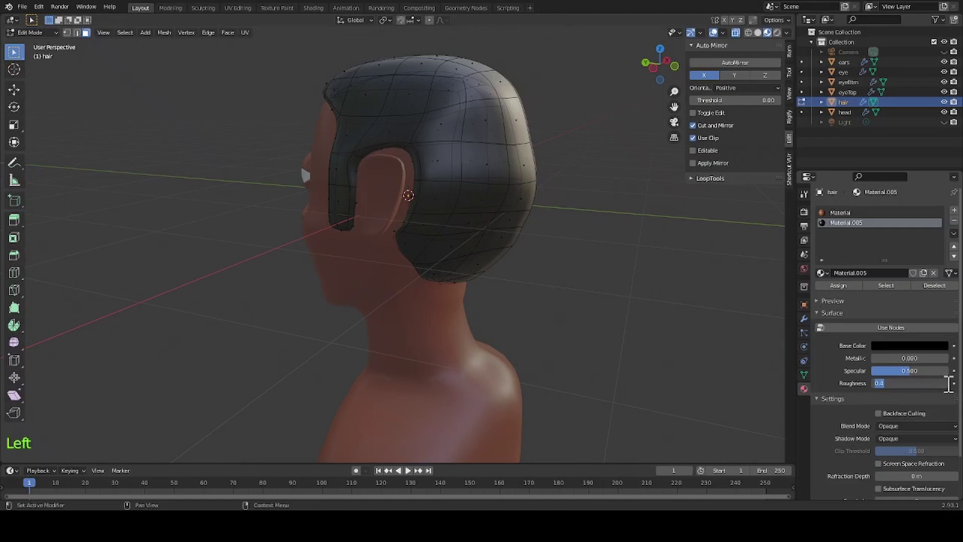
{"action": "left_click", "coordinate": [847, 408]}
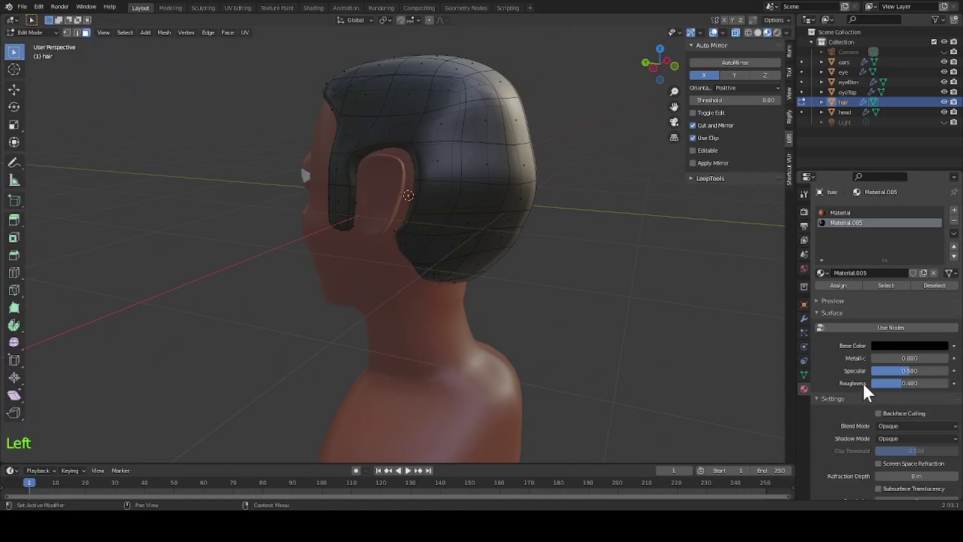
Make the black hair material duller by setting its roughness to 0.926 and specular to 0.199.
{"action": "left_click_drag", "start_coordinate": [878, 383], "coordinate": [932, 383]}
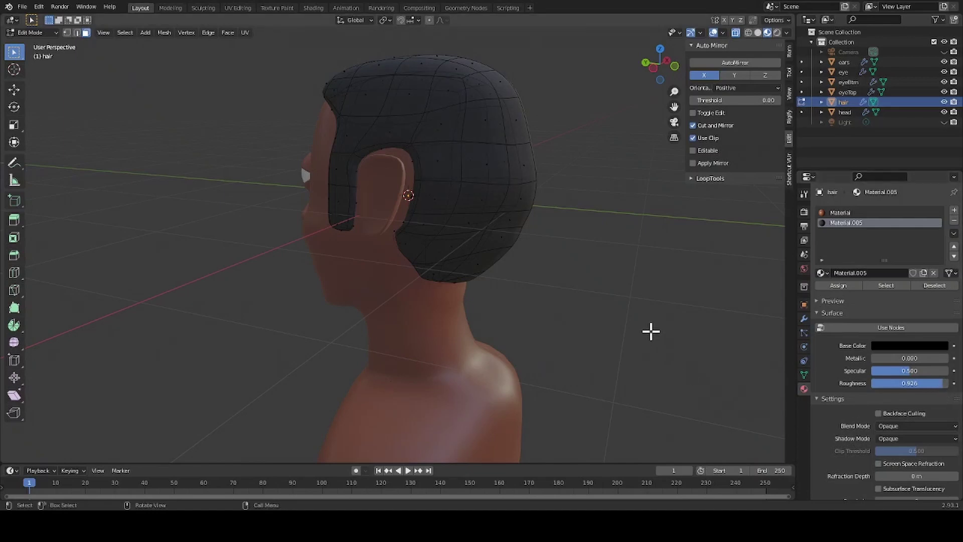
{"action": "middle_click_drag", "start_coordinate": [651, 332], "coordinate": [683, 346]}
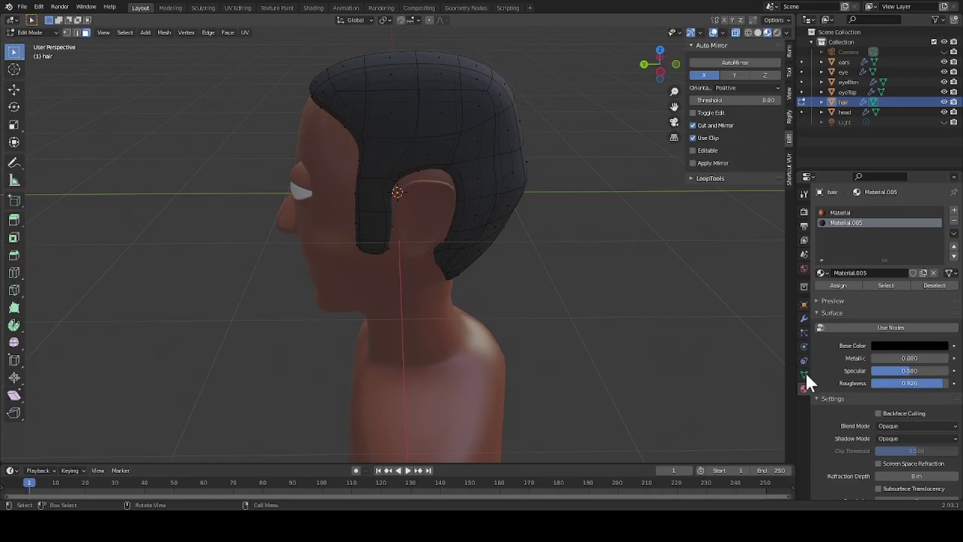
{"action": "left_click_drag", "start_coordinate": [907, 371], "coordinate": [890, 371]}
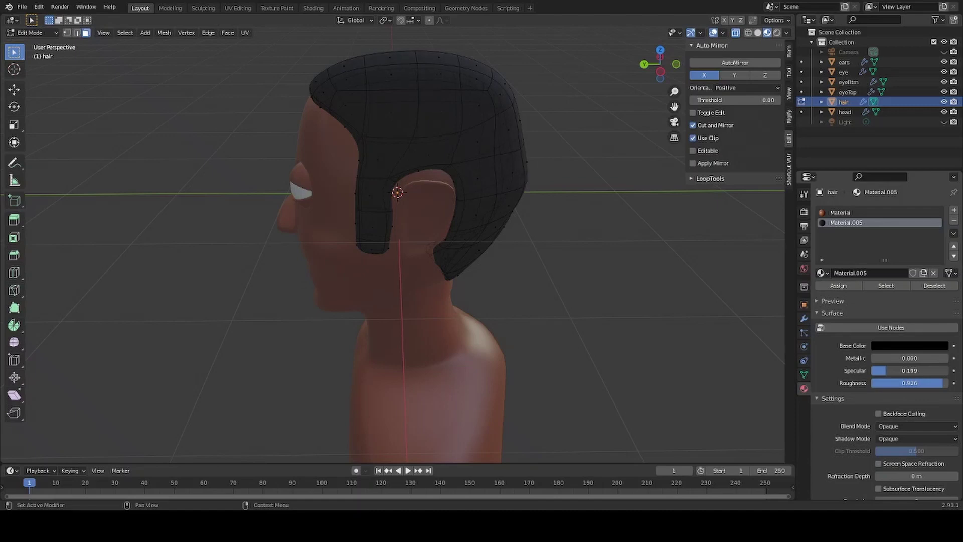
{"action": "middle_click_drag", "start_coordinate": [666, 383], "coordinate": [694, 369]}
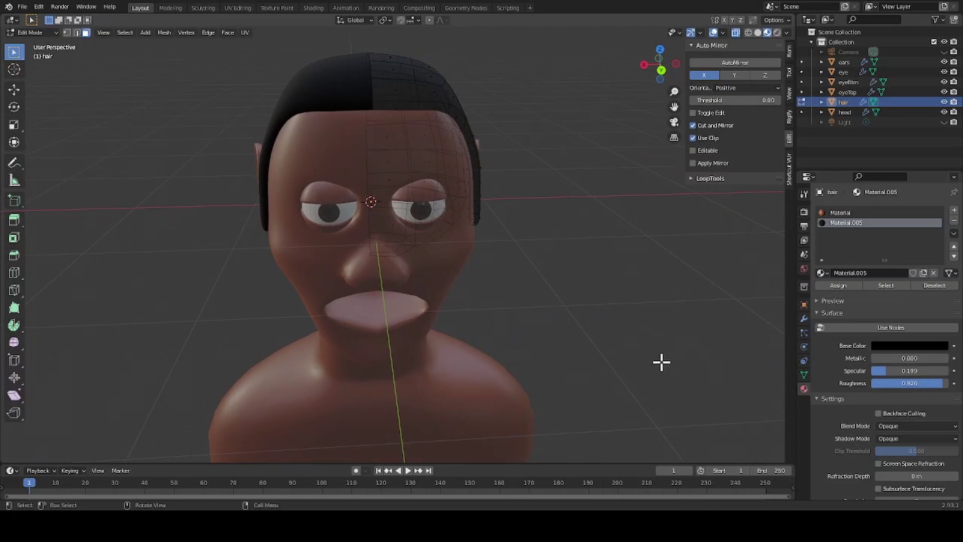
Leave Edit Mode, add a mesh cube at the head's centre, and flatten it along the Z axis.
{"action": "key", "text": "Tab"}
{"action": "left_click", "coordinate": [661, 70]}
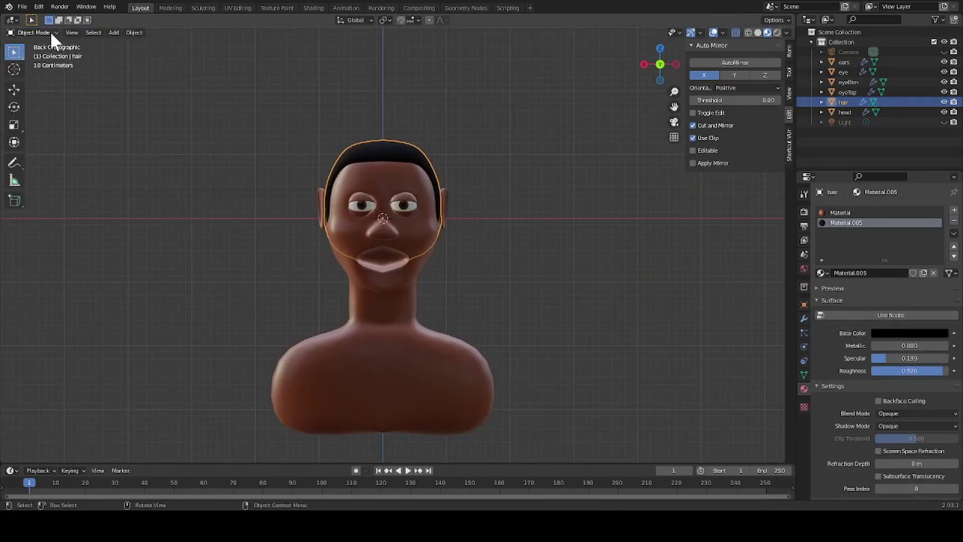
{"action": "left_click", "coordinate": [113, 33]}
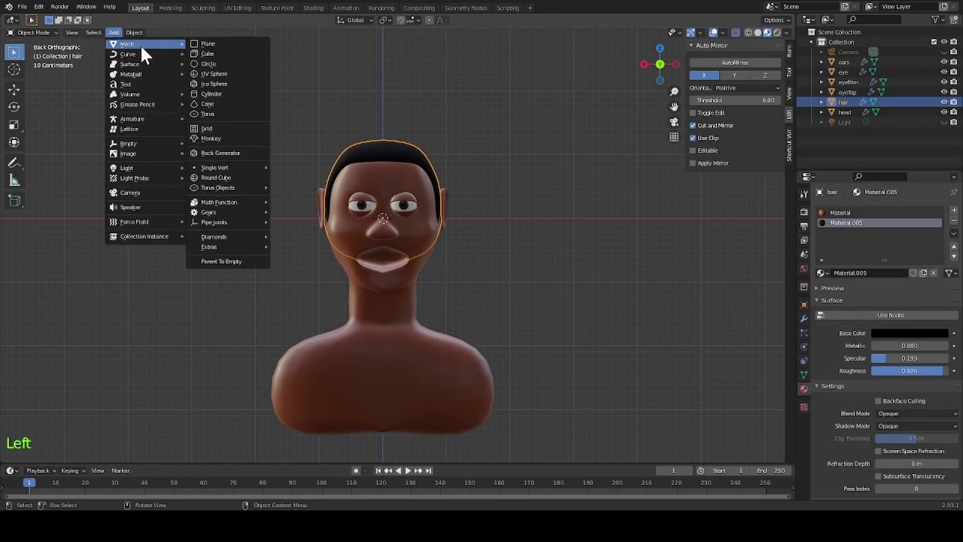
{"action": "left_click", "coordinate": [211, 56]}
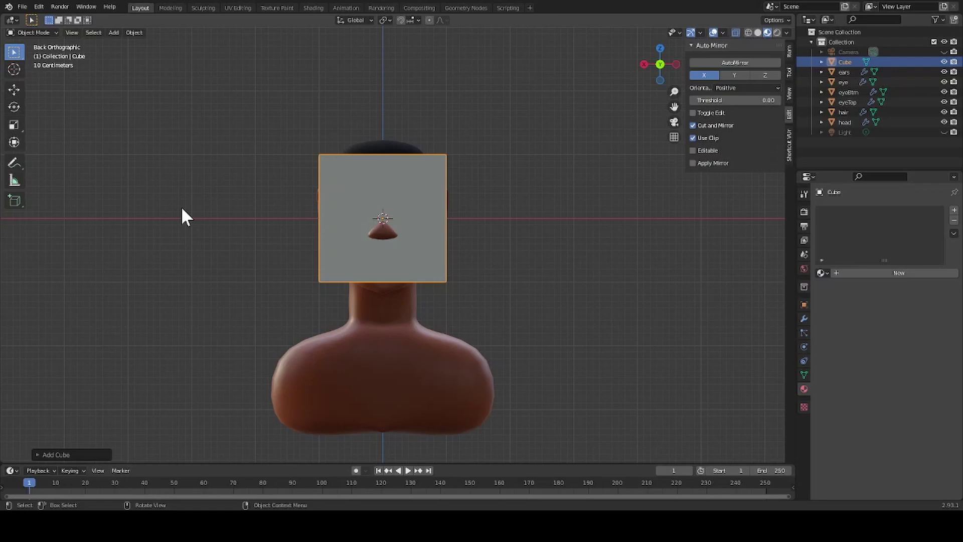
{"action": "key", "text": "s"}
{"action": "key", "text": "z"}
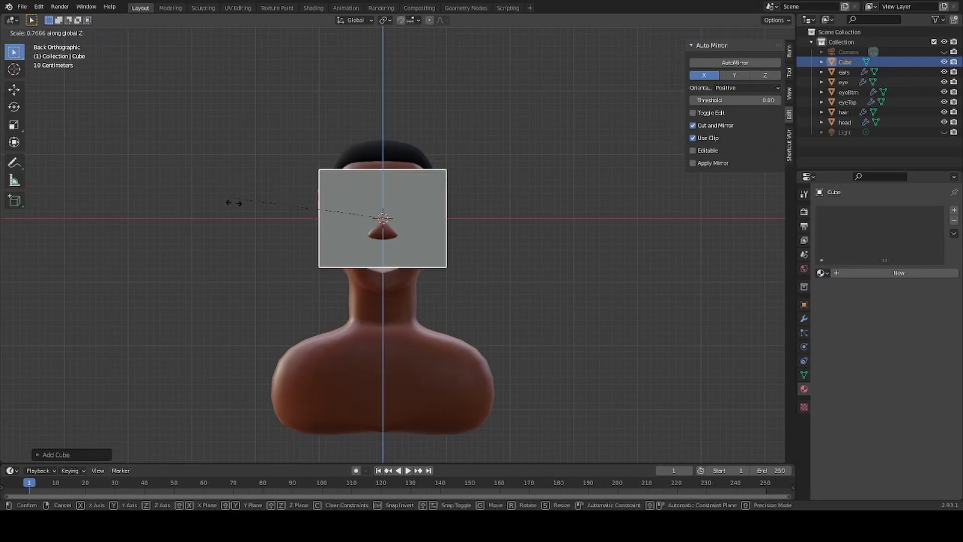
{"action": "left_click", "coordinate": [331, 259]}
Finish flattening the cube along Z, move it in front of and beside the head, and thin it along Y into a slim slab.
{"action": "left_click", "coordinate": [667, 49]}
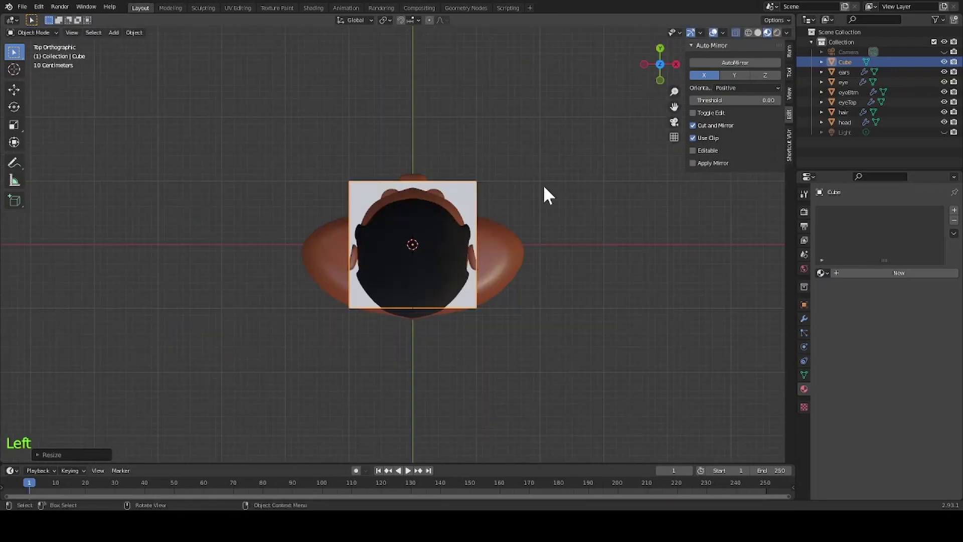
{"action": "key", "text": "g"}
{"action": "left_click", "coordinate": [642, 82]}
{"action": "key", "text": "s"}
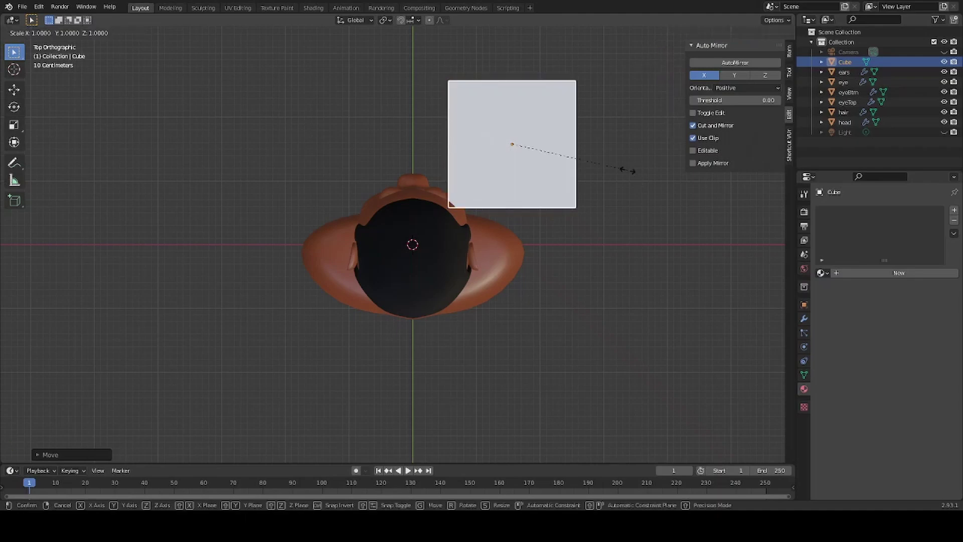
{"action": "key", "text": "y"}
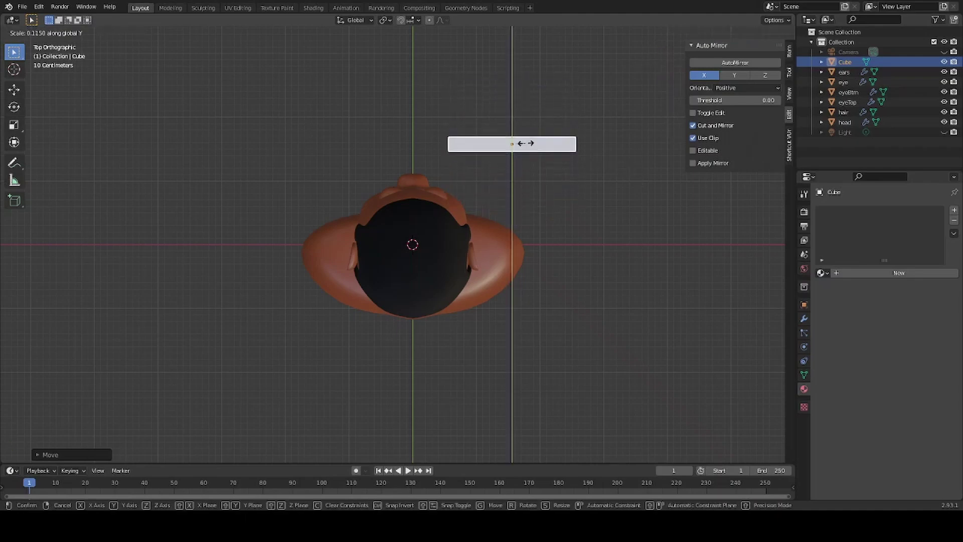
{"action": "left_click", "coordinate": [521, 145]}
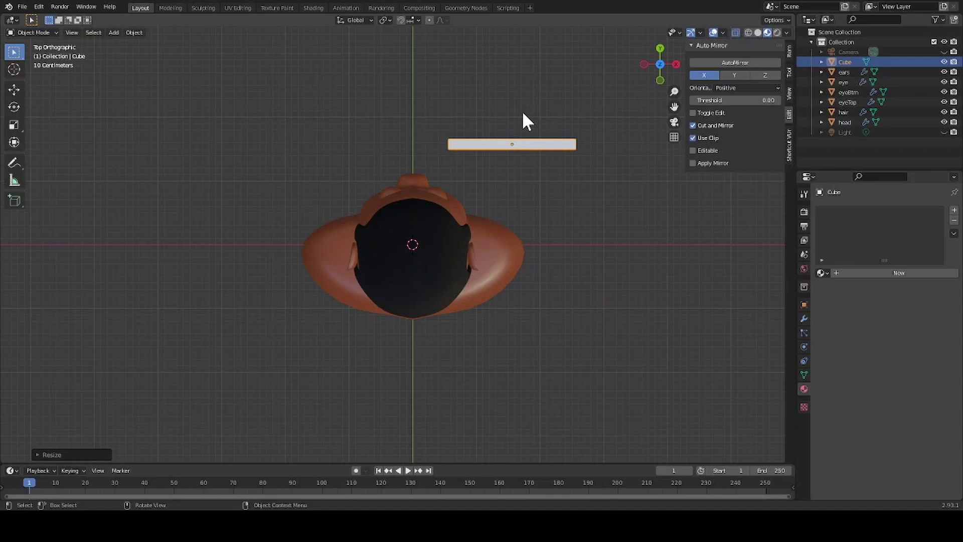
Add a level 2 subdivision surface to the slab.
{"action": "key", "text": "ctrl"}
{"action": "key", "text": "ctrl+2"}
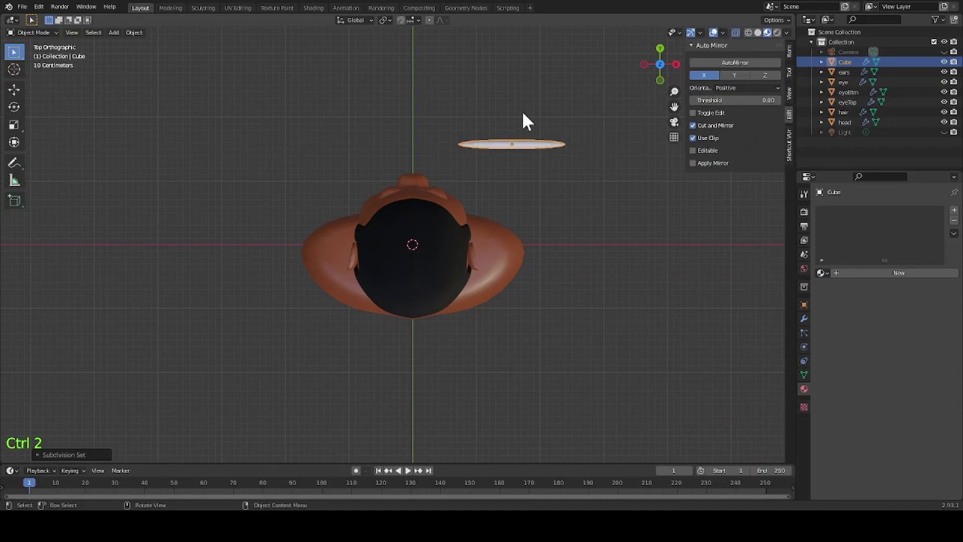
{"action": "middle_click_drag", "start_coordinate": [556, 234], "coordinate": [318, 167]}
{"action": "scroll", "coordinate": [317, 167], "scroll_direction": "up", "scroll_amount": 2}
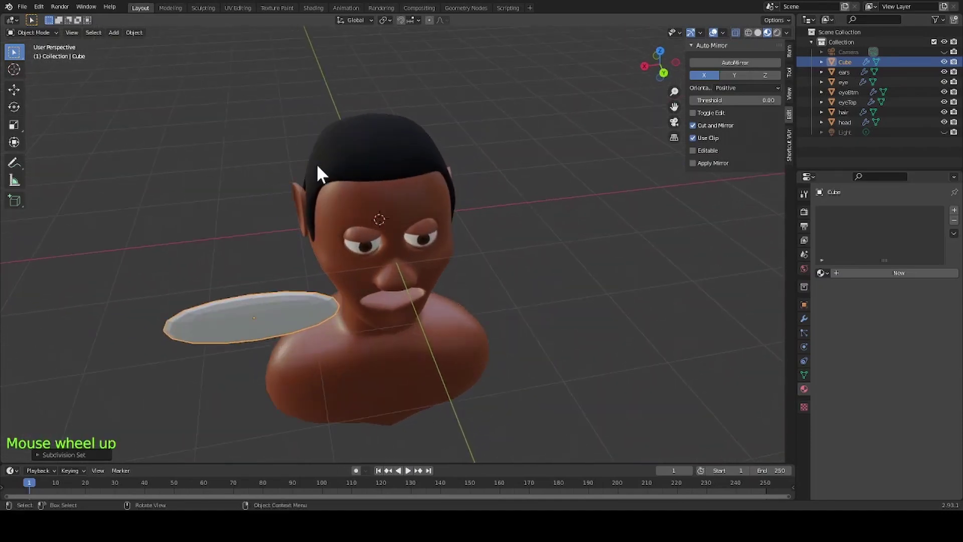
In Edit Mode, add two evenly spaced centred loop cuts across the slab's length and one along its middle.
{"action": "key", "text": "Tab"}
{"action": "key", "text": "ctrl+r"}
{"action": "left_click", "coordinate": [245, 329]}
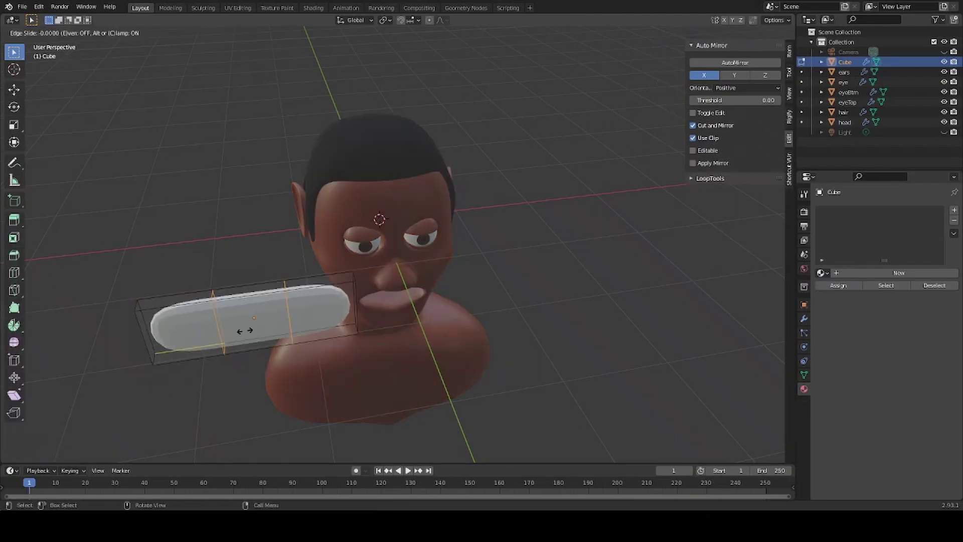
{"action": "right_click", "coordinate": [221, 406]}
{"action": "left_click", "coordinate": [253, 409]}
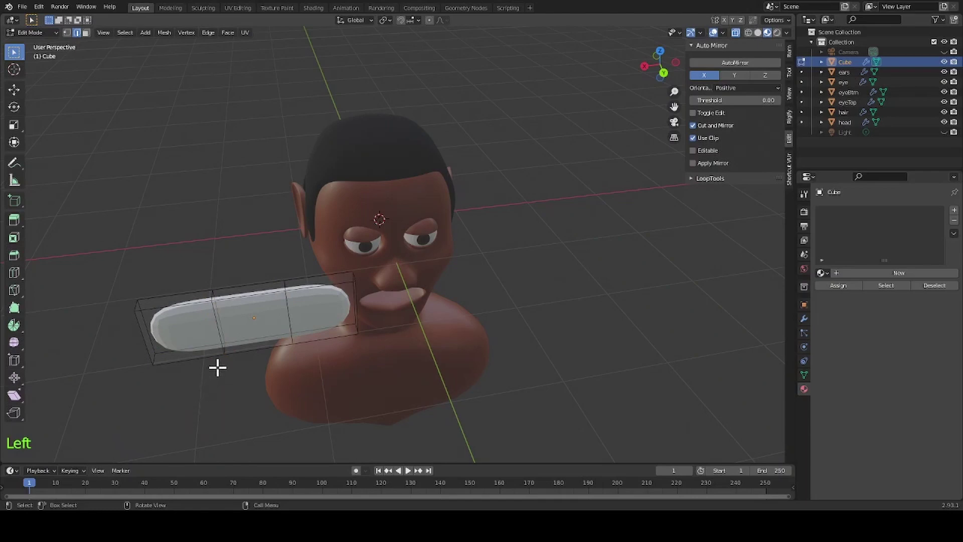
{"action": "key", "text": "ctrl+r"}
{"action": "left_click", "coordinate": [230, 322]}
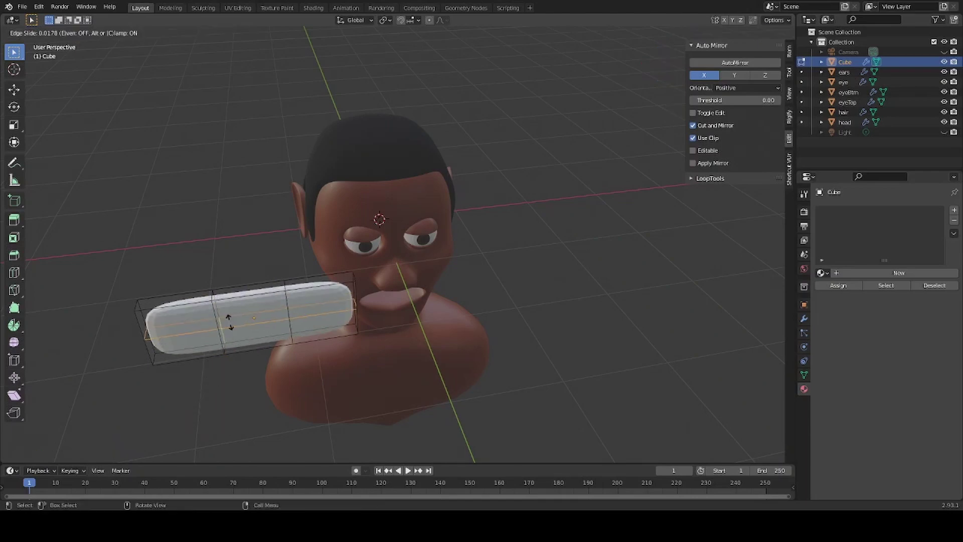
{"action": "right_click", "coordinate": [229, 322]}
{"action": "left_click", "coordinate": [155, 401]}
Scale the whole slab mesh down and move it onto the forehead above the eye on the negative X side.
{"action": "left_click", "coordinate": [657, 58]}
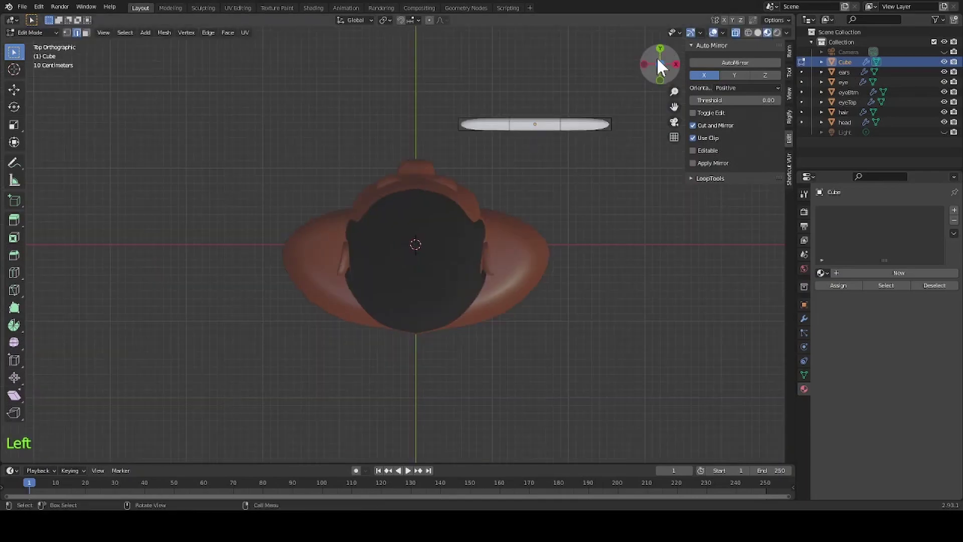
{"action": "key", "text": "a"}
{"action": "key", "text": "s"}
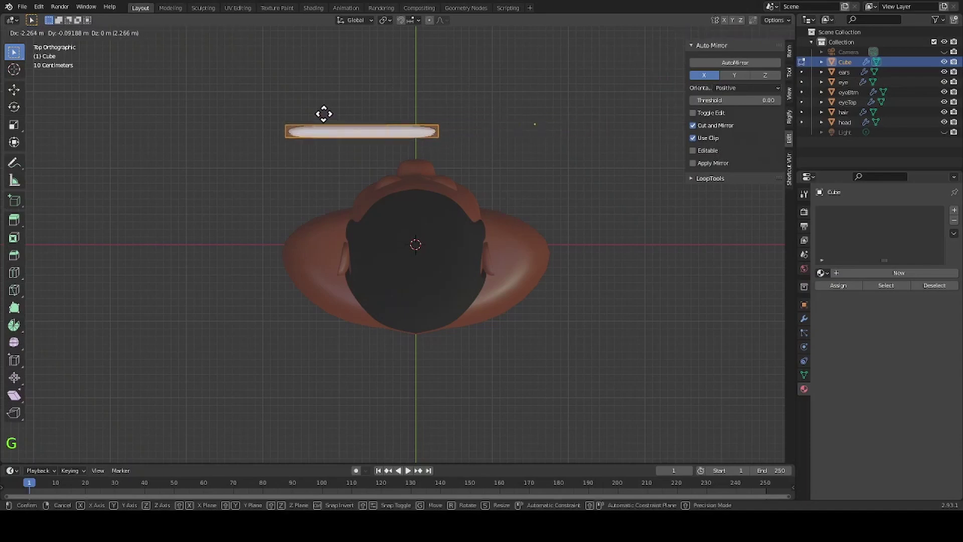
{"action": "left_click", "coordinate": [358, 117]}
{"action": "left_click", "coordinate": [660, 49]}
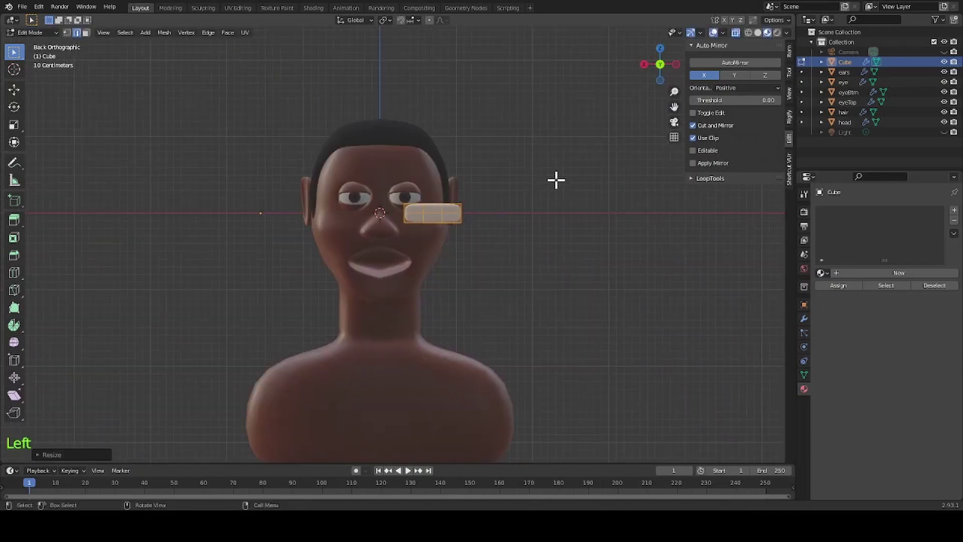
{"action": "key", "text": "g"}
{"action": "left_click", "coordinate": [531, 134]}
{"action": "scroll", "coordinate": [520, 195], "scroll_direction": "up", "scroll_amount": 5}
{"action": "scroll", "coordinate": [500, 269], "scroll_direction": "up", "scroll_amount": 1, "text": "shift"}
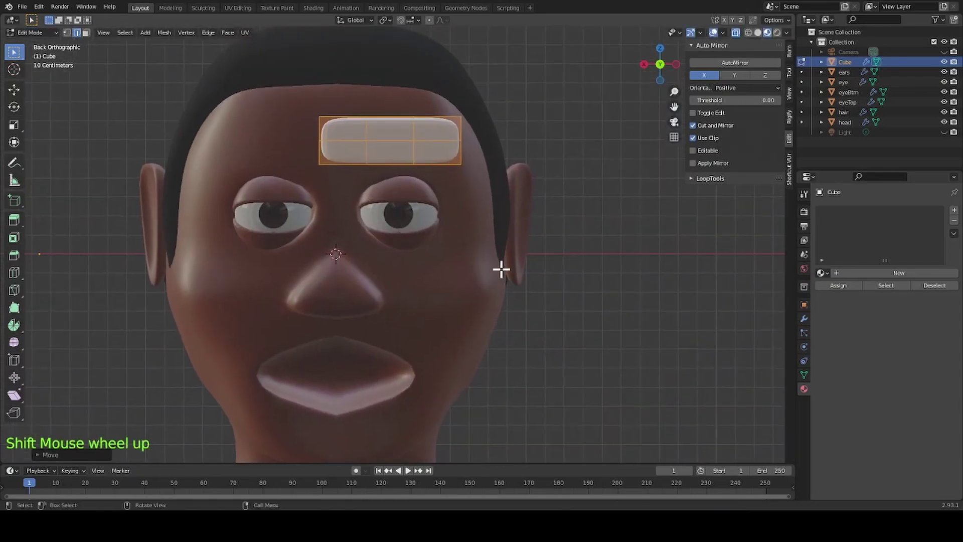
Move the vertices at the brow's outer end outward and down, and narrow that end along Z into a taper.
{"action": "key", "text": "1"}
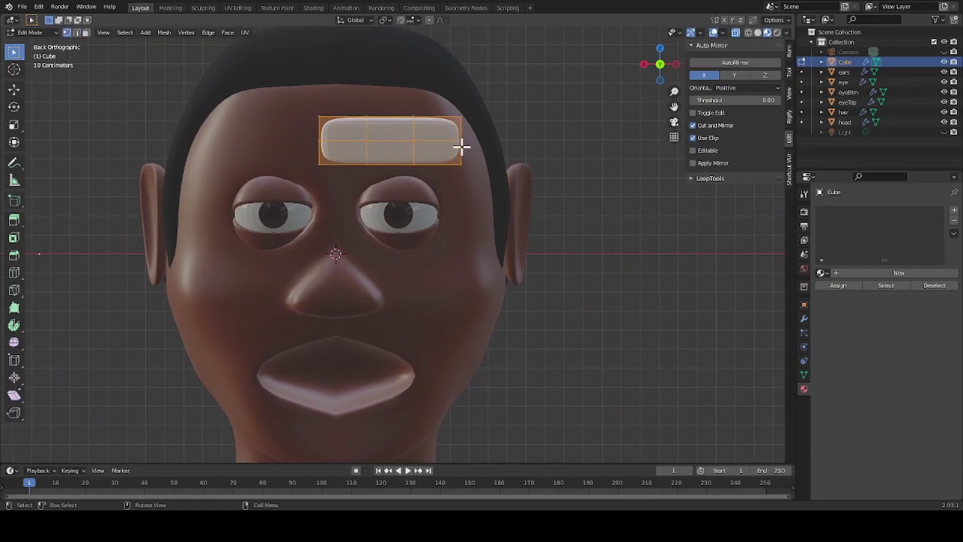
{"action": "left_click", "coordinate": [461, 146]}
{"action": "left_click_drag", "start_coordinate": [458, 103], "coordinate": [491, 176]}
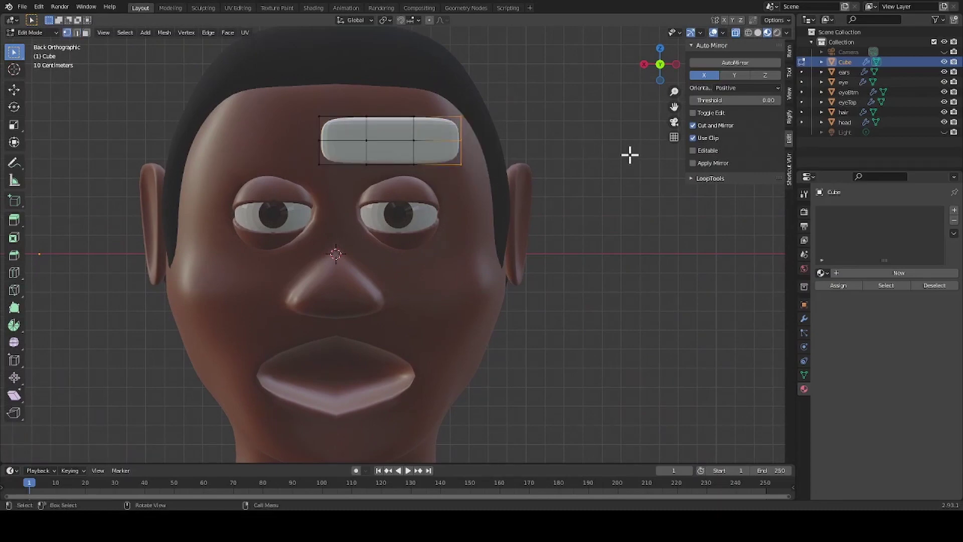
{"action": "key", "text": "g"}
{"action": "left_click", "coordinate": [657, 186]}
{"action": "key", "text": "s"}
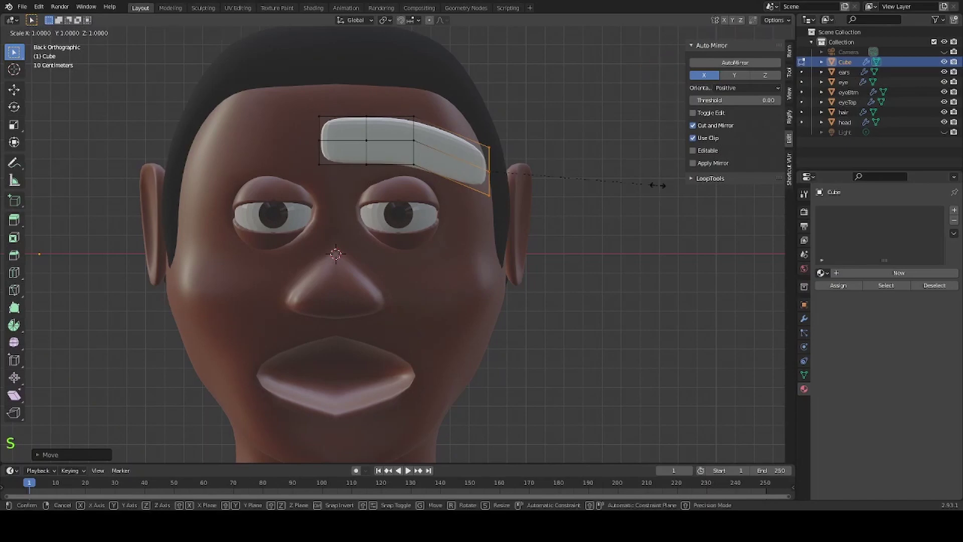
{"action": "key", "text": "z"}
{"action": "left_click", "coordinate": [561, 179]}
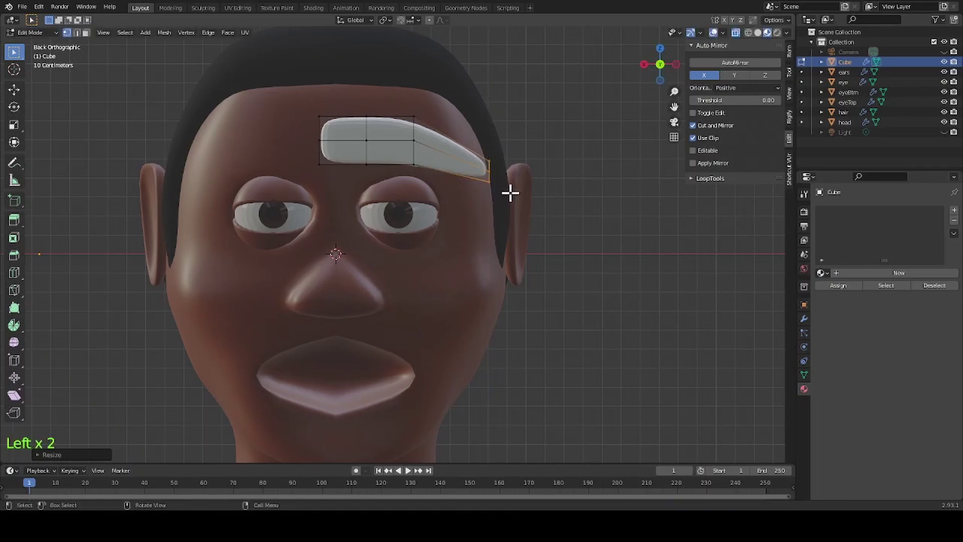
Shape the brow's inner end by moving its lower corner down and outward and its upper corner slightly down.
{"action": "left_click_drag", "start_coordinate": [404, 107], "coordinate": [436, 185]}
{"action": "left_click", "coordinate": [631, 156]}
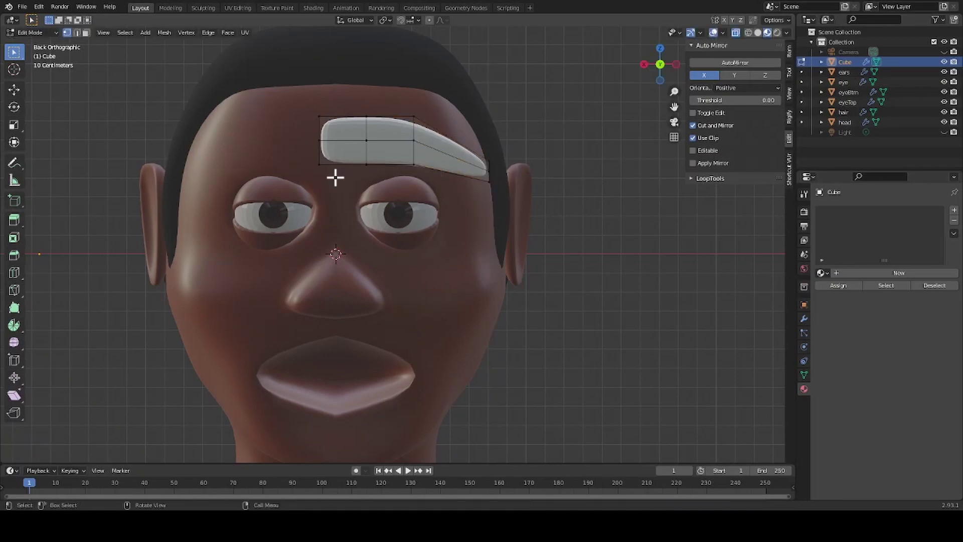
{"action": "left_click", "coordinate": [321, 163]}
{"action": "key", "text": "g"}
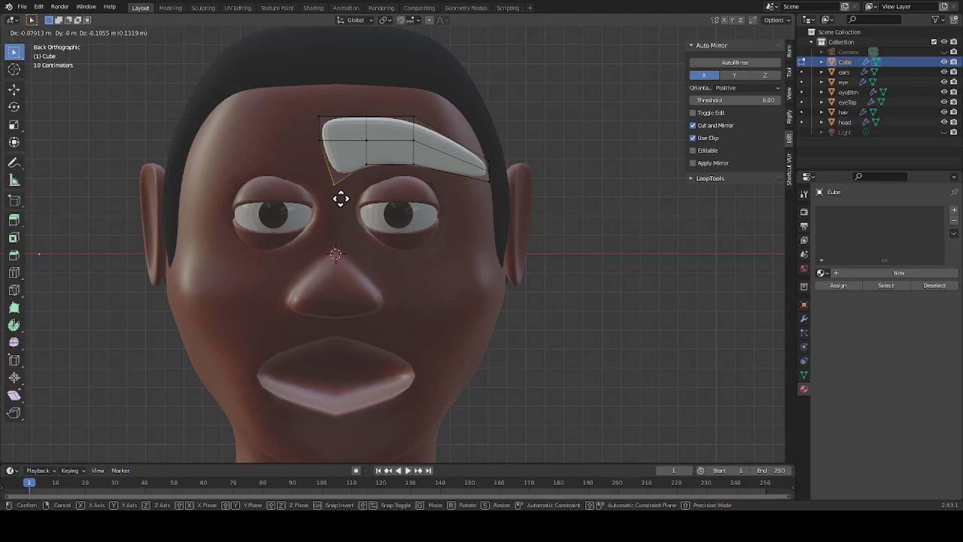
{"action": "left_click", "coordinate": [337, 197]}
{"action": "left_click", "coordinate": [320, 116]}
{"action": "key", "text": "g"}
{"action": "left_click", "coordinate": [321, 131]}
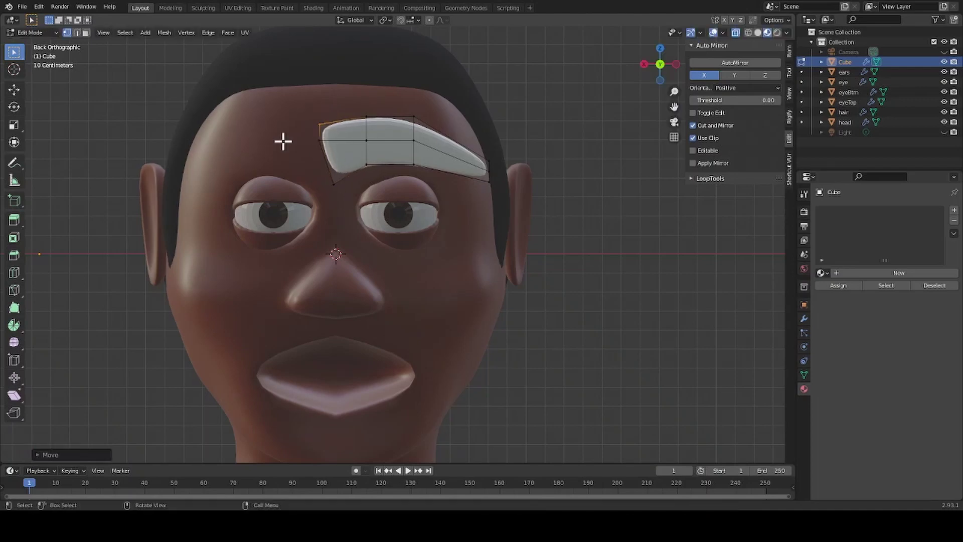
Scale the whole brow down, reduce its height along Z, and centre it above the eye.
{"action": "key", "text": "a"}
{"action": "key", "text": "s"}
{"action": "left_click", "coordinate": [516, 141]}
{"action": "key", "text": "s"}
{"action": "key", "text": "z"}
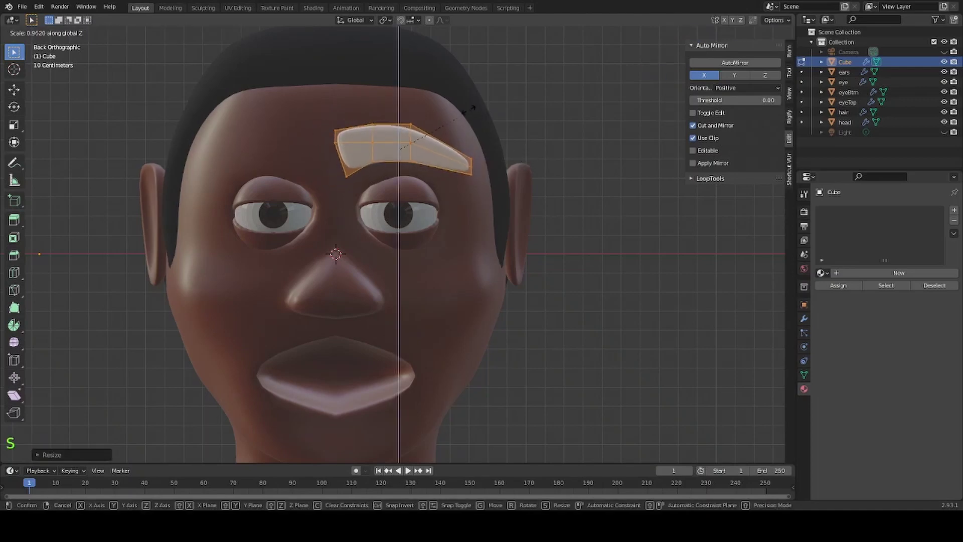
{"action": "left_click", "coordinate": [562, 200]}
{"action": "key", "text": "g"}
{"action": "left_click", "coordinate": [565, 204]}
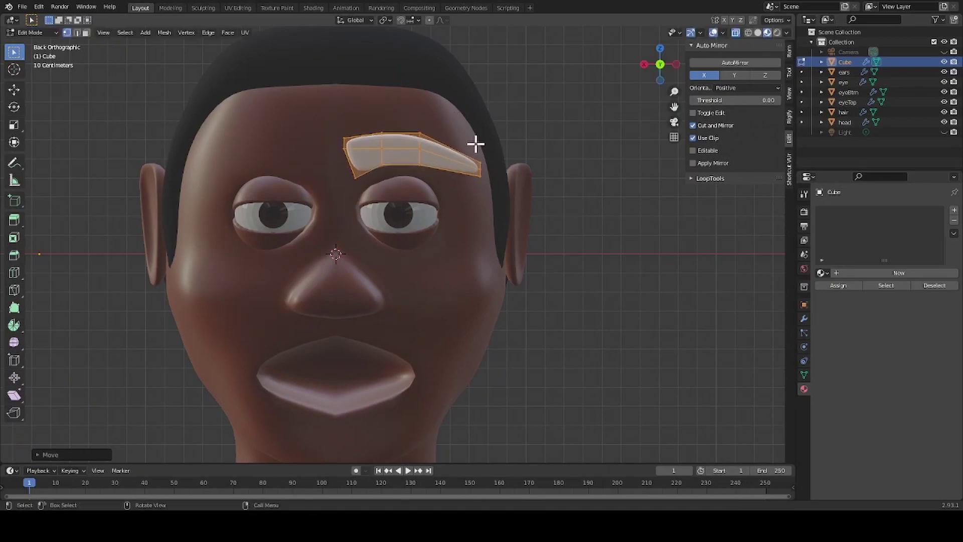
Lower and rotate the brow's outer tip, and rotate and shift the adjacent vertex column outward to form an arch.
{"action": "left_click", "coordinate": [479, 171]}
{"action": "key", "text": "g"}
{"action": "left_click", "coordinate": [537, 204]}
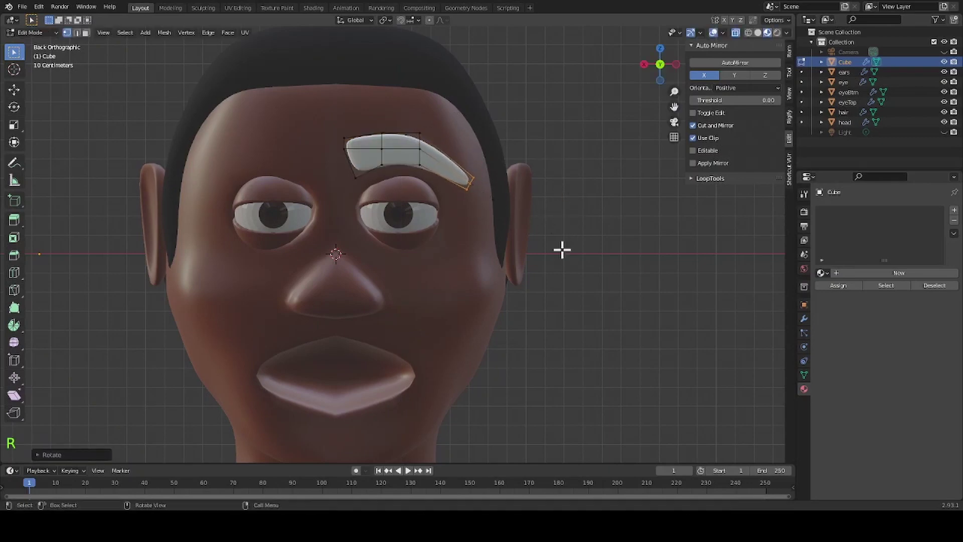
{"action": "left_click", "coordinate": [423, 134], "text": "shift"}
{"action": "key", "text": "r"}
{"action": "left_click", "coordinate": [503, 145]}
{"action": "key", "text": "g"}
{"action": "left_click", "coordinate": [515, 142]}
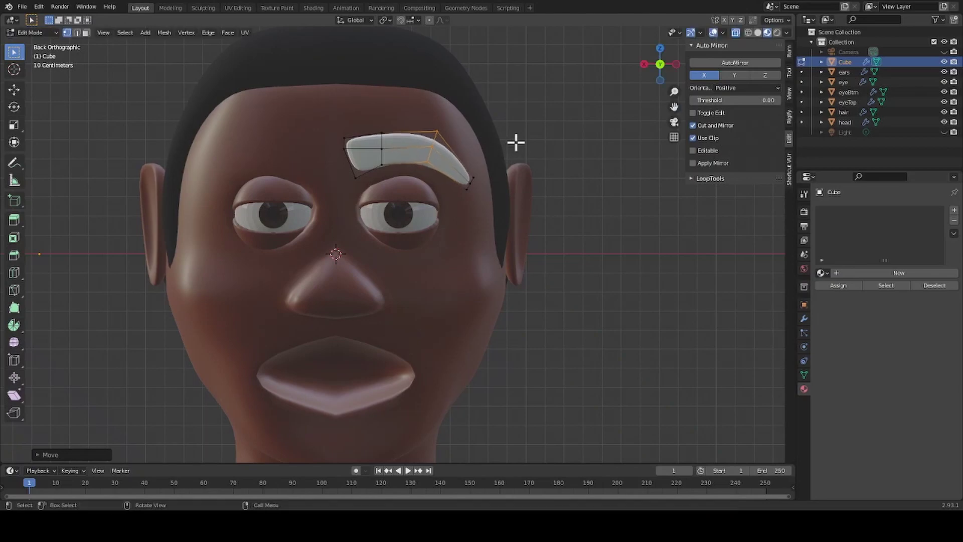
Move the whole brow back along Y against the face, working from the top view.
{"action": "left_click", "coordinate": [660, 48]}
{"action": "scroll", "coordinate": [391, 142], "scroll_direction": "down", "scroll_amount": 3}
{"action": "key", "text": "g"}
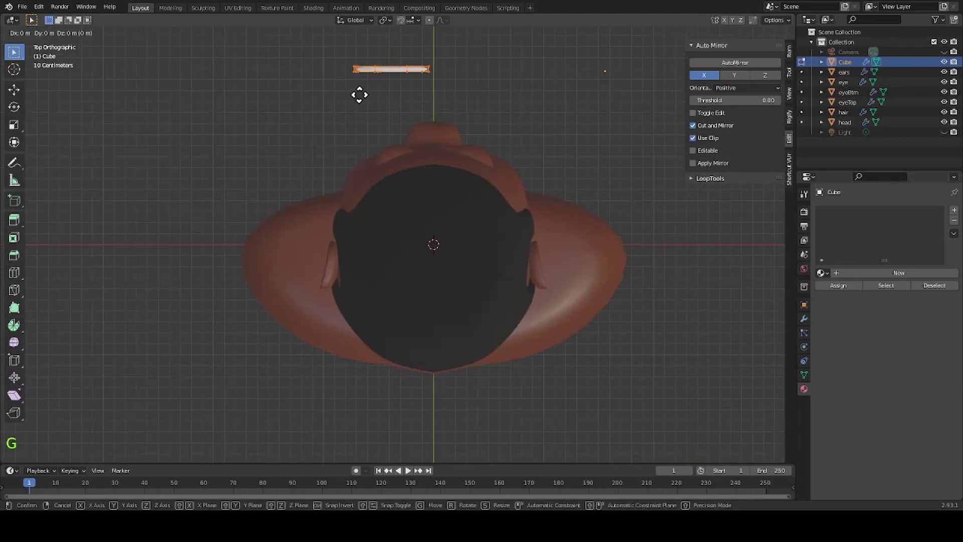
{"action": "left_click", "coordinate": [355, 152]}
Bend the brow around the forehead by moving its outer end and the adjacent vertex column back in the top view.
{"action": "left_click", "coordinate": [354, 151]}
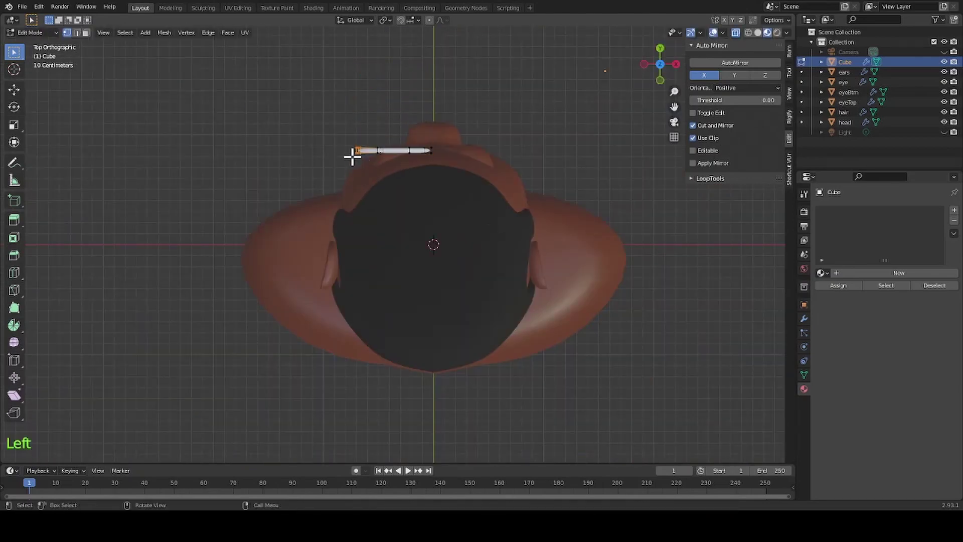
{"action": "key", "text": "g"}
{"action": "left_click", "coordinate": [348, 181]}
{"action": "left_click", "coordinate": [379, 152]}
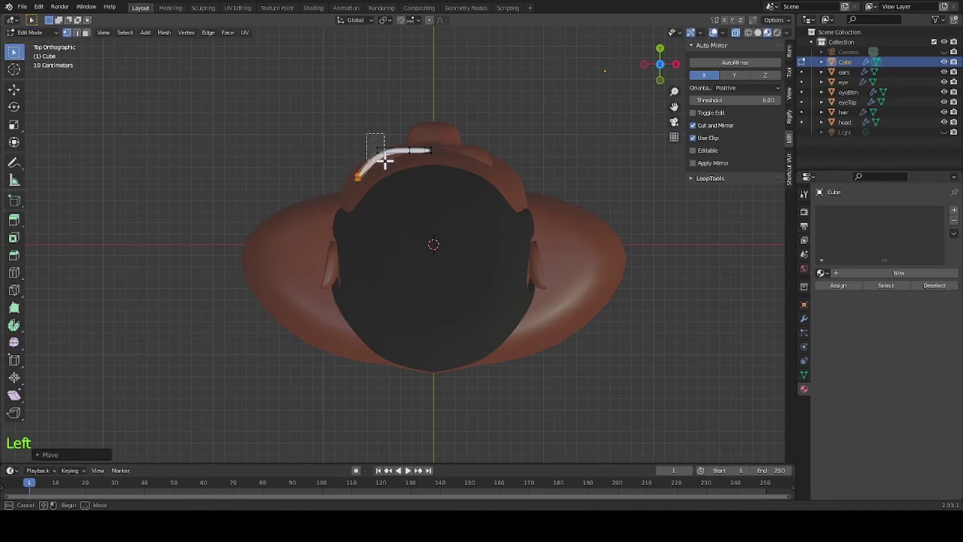
{"action": "key", "text": "g"}
{"action": "left_click", "coordinate": [387, 163]}
Slim the whole brow along Z and reposition it on the forehead from the top view.
{"action": "middle_click_drag", "start_coordinate": [649, 55], "coordinate": [593, 189]}
{"action": "scroll", "coordinate": [453, 137], "scroll_direction": "down", "scroll_amount": 2}
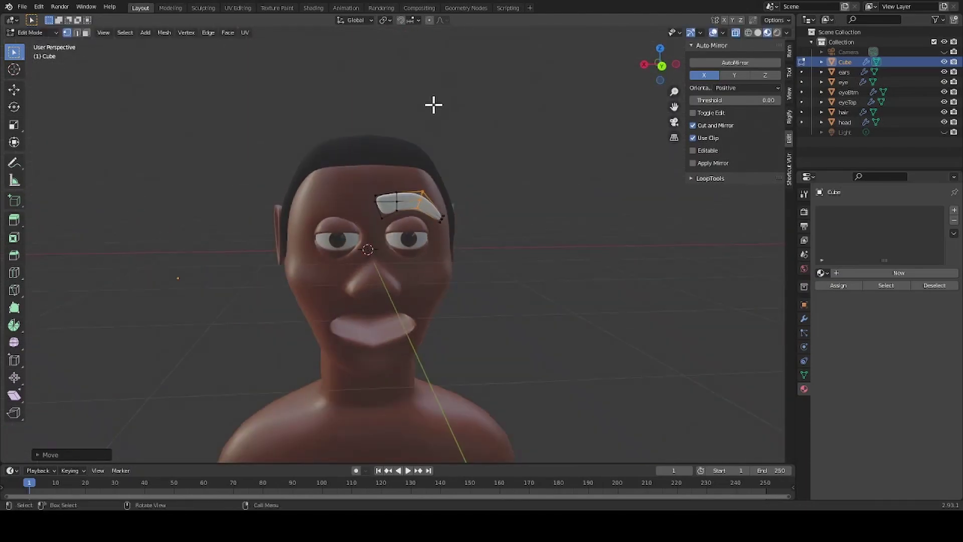
{"action": "key", "text": "s"}
{"action": "key", "text": "z"}
{"action": "left_click", "coordinate": [429, 146]}
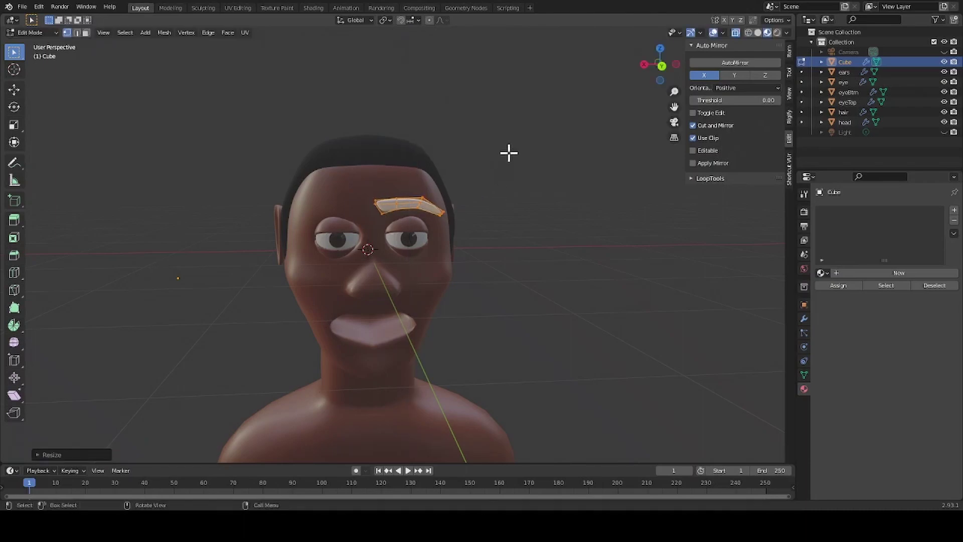
{"action": "key", "text": "KP_7"}
{"action": "key", "text": "g"}
{"action": "left_click", "coordinate": [649, 64]}
{"action": "left_click_drag", "start_coordinate": [649, 65], "coordinate": [603, 90]}
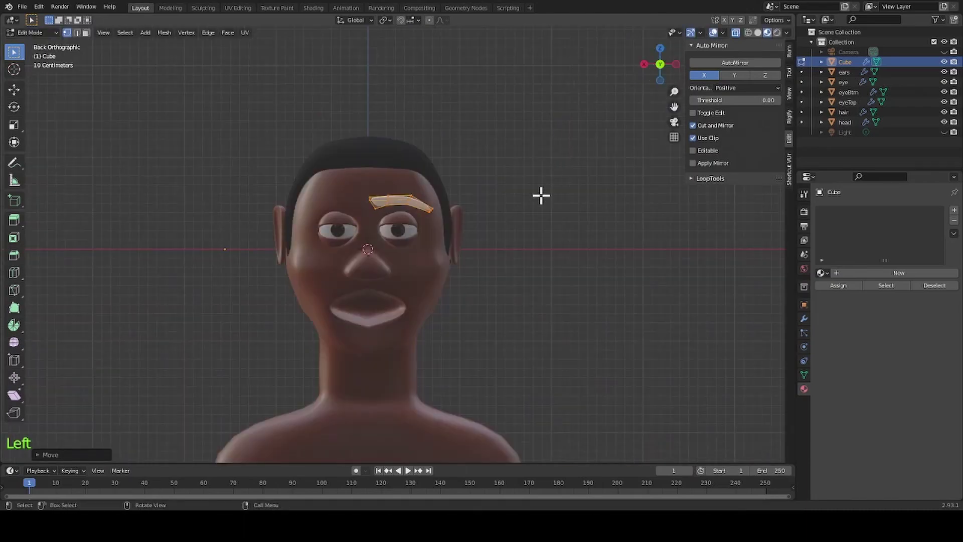
{"action": "middle_click_drag", "start_coordinate": [541, 195], "coordinate": [559, 231]}
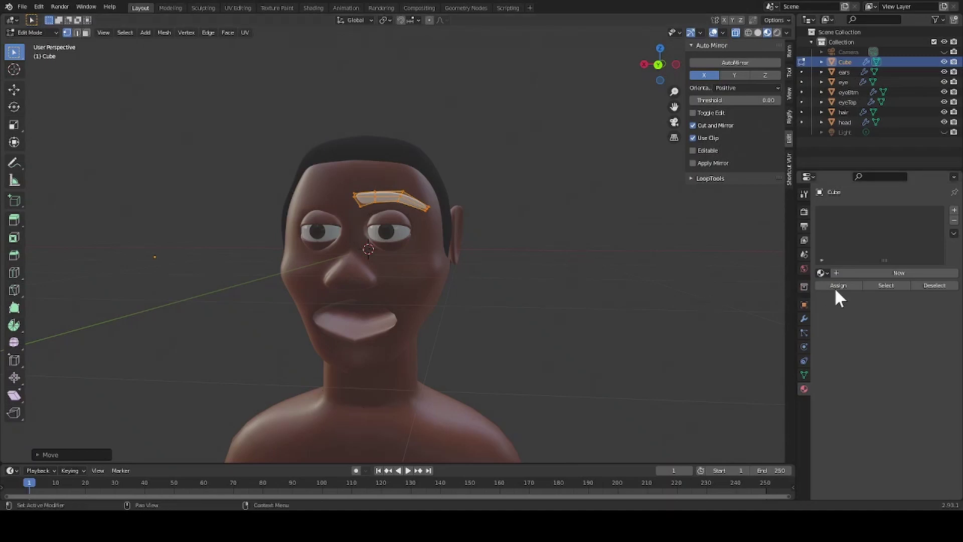
Create a new material for the brow and set its base colour to black.
{"action": "left_click", "coordinate": [864, 272]}
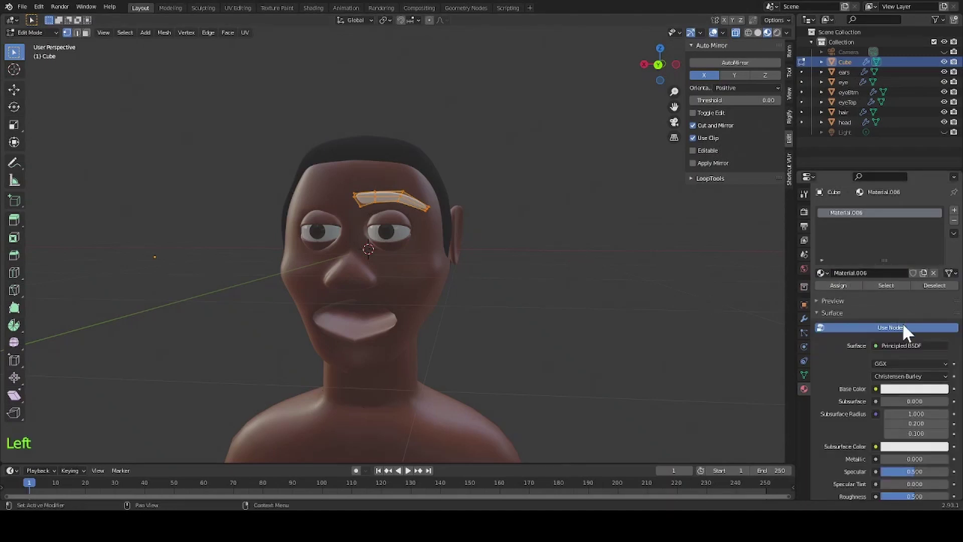
{"action": "left_click", "coordinate": [903, 324]}
{"action": "left_click", "coordinate": [905, 388]}
{"action": "left_click_drag", "start_coordinate": [940, 291], "coordinate": [940, 321]}
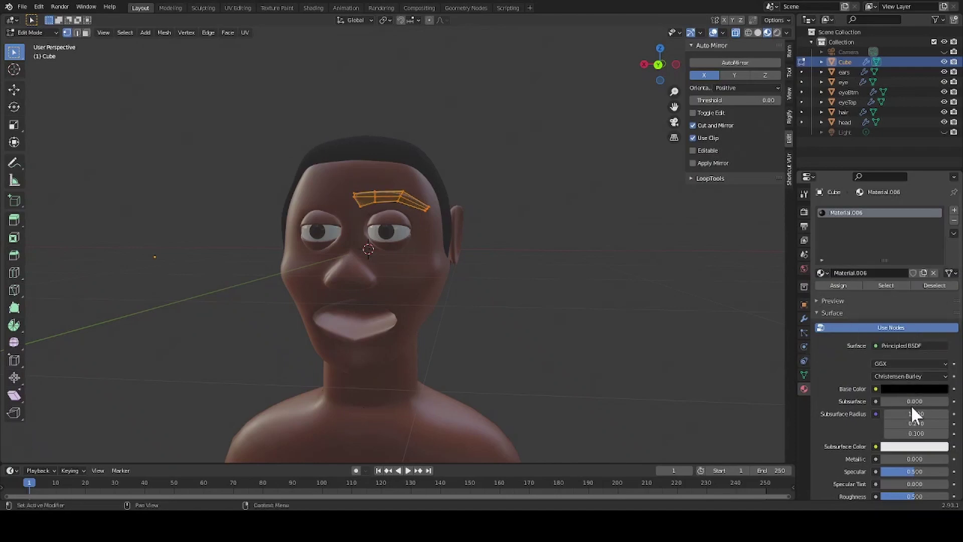
Turn off nodes for the brow material, make its plain base colour black, and set its roughness to 0.199.
{"action": "left_click", "coordinate": [897, 328]}
{"action": "left_click", "coordinate": [905, 345]}
{"action": "left_click", "coordinate": [909, 383]}
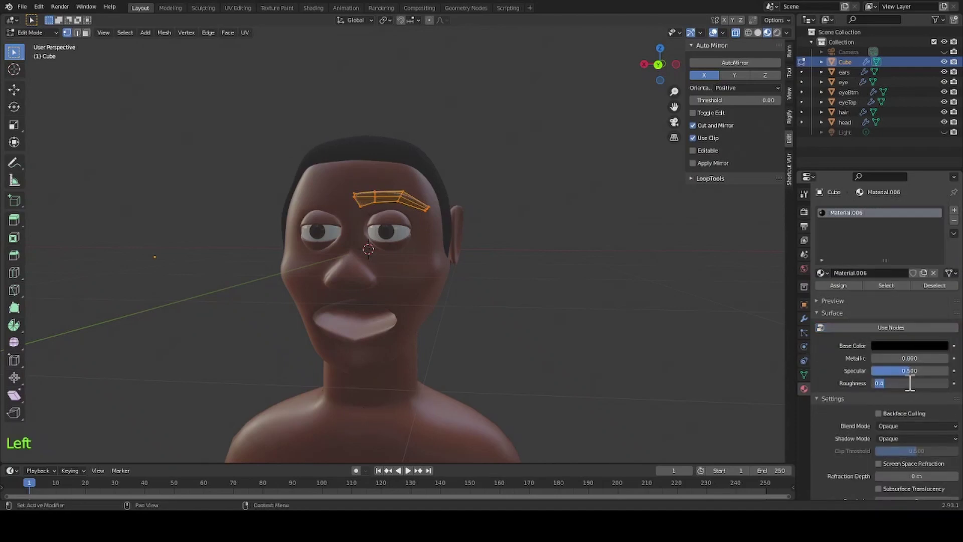
{"action": "type", "text": ".199"}
{"action": "key", "text": "Return"}
{"action": "left_click", "coordinate": [559, 210]}
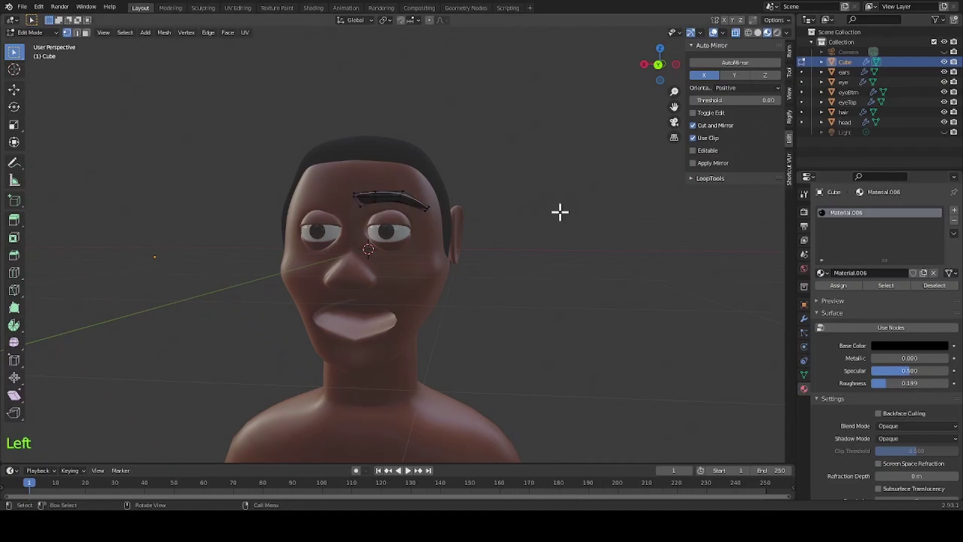
Add a Mirror modifier on the X axis to the brow, with the head as mirror object.
{"action": "middle_click_drag", "start_coordinate": [558, 211], "coordinate": [556, 216]}
{"action": "key", "text": "a"}
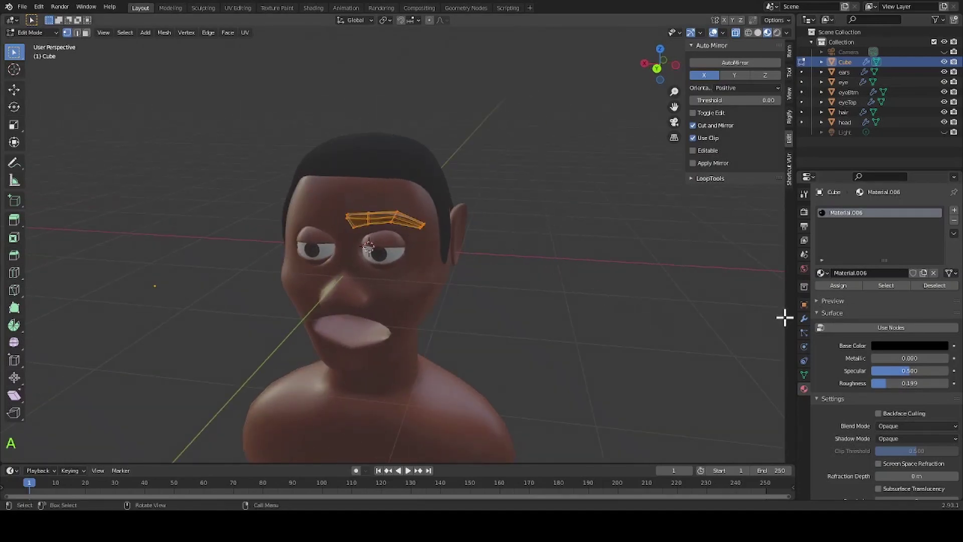
{"action": "left_click", "coordinate": [802, 319]}
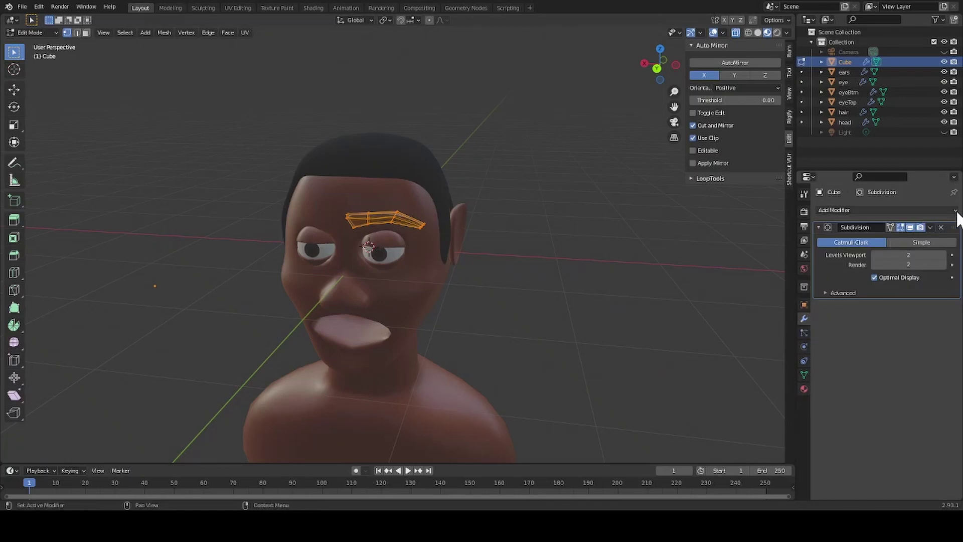
{"action": "left_click", "coordinate": [955, 211]}
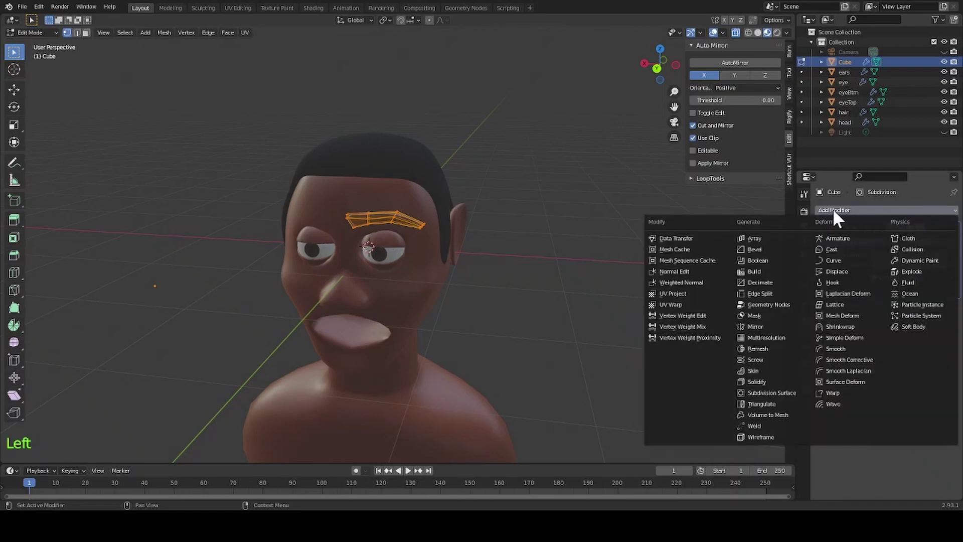
{"action": "left_click", "coordinate": [751, 327]}
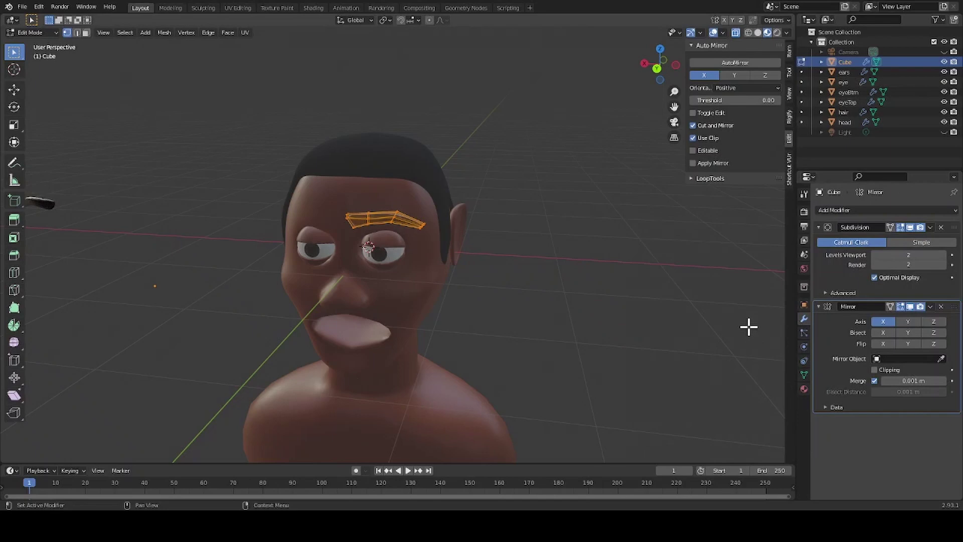
{"action": "left_click", "coordinate": [940, 357]}
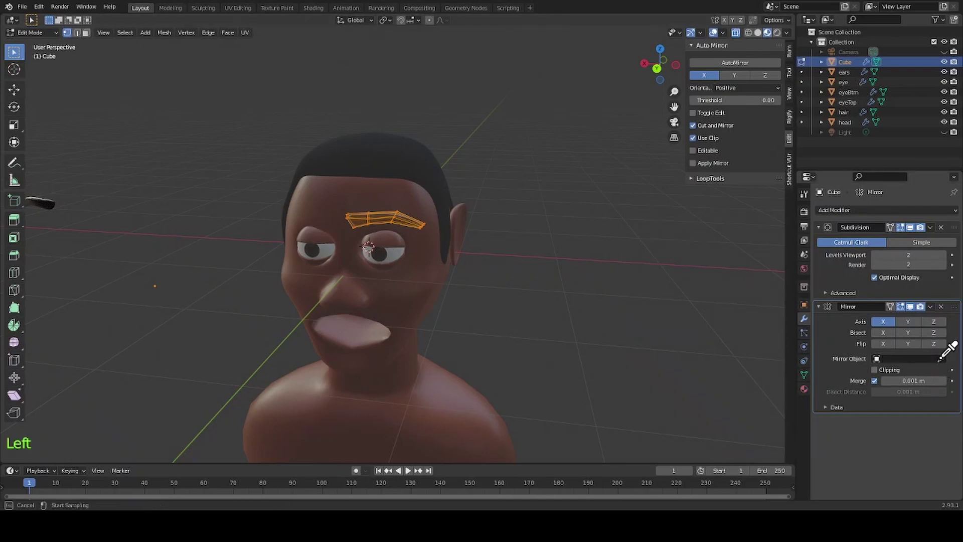
{"action": "left_click", "coordinate": [383, 194]}
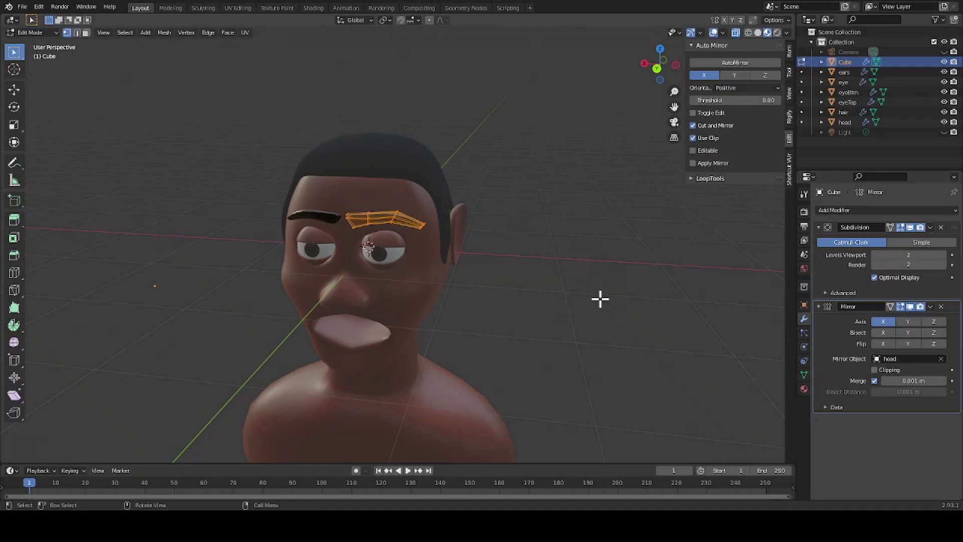
Turn off X-ray display, leave mesh editing and apply smooth shading to the mirrored brows.
{"action": "middle_click_drag", "start_coordinate": [599, 271], "coordinate": [404, 254]}
{"action": "left_click", "coordinate": [735, 33]}
{"action": "scroll", "coordinate": [217, 254], "scroll_direction": "up", "scroll_amount": 6}
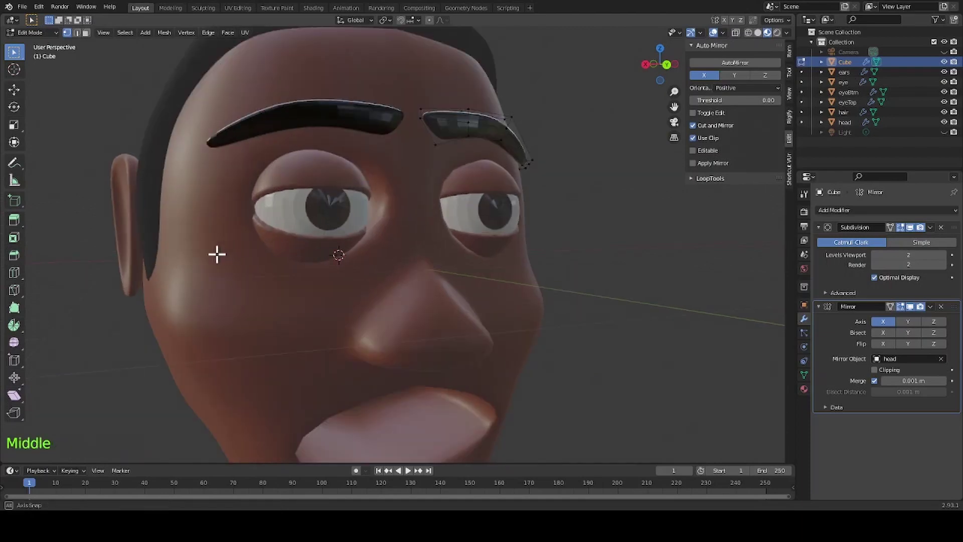
{"action": "key", "text": "Tab"}
{"action": "right_click", "coordinate": [458, 155]}
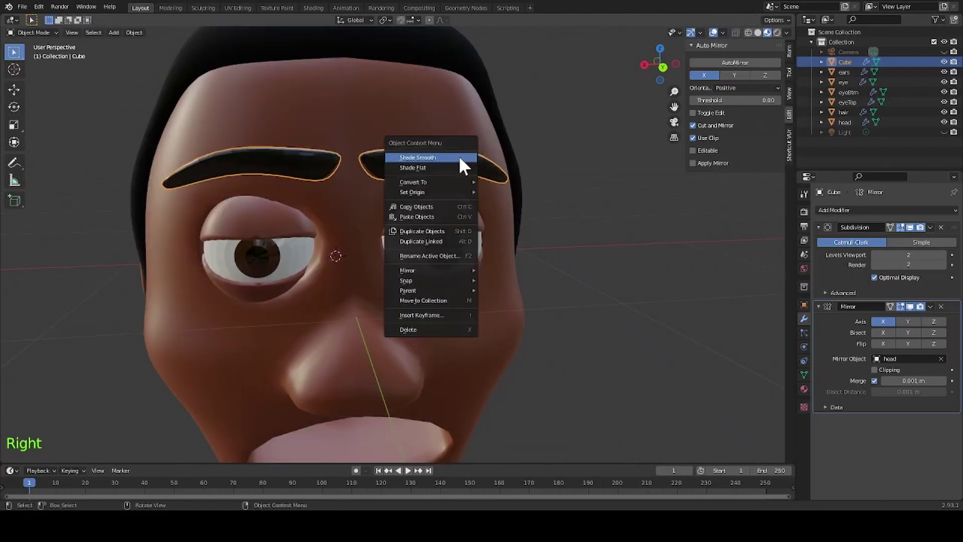
{"action": "left_click", "coordinate": [458, 155]}
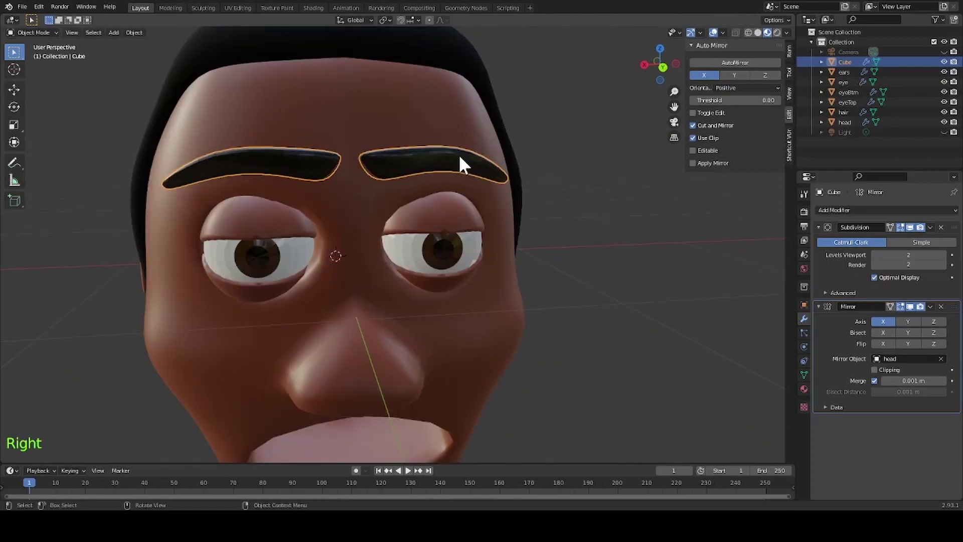
{"action": "left_click", "coordinate": [624, 216]}
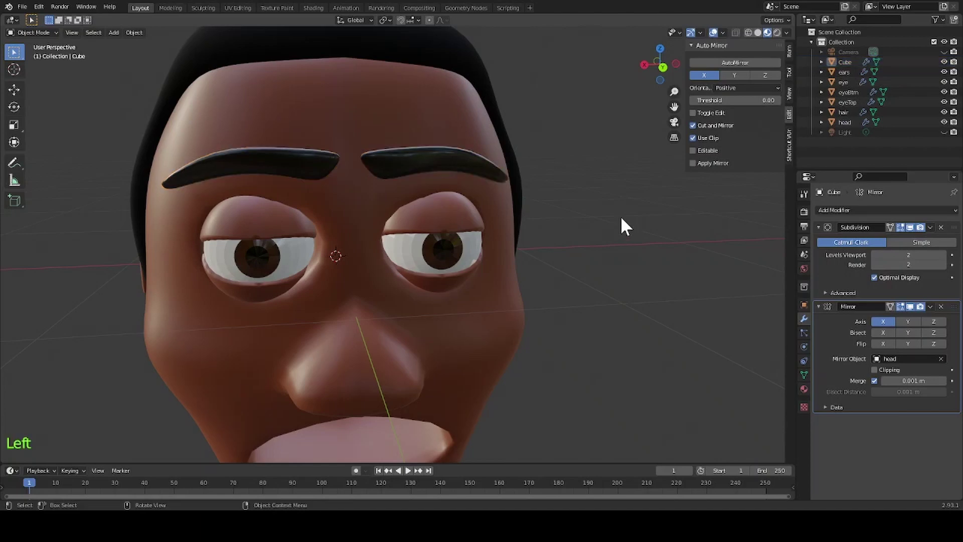
Make the brow material more matte by setting its roughness to 0.926 and its specular to 0.199.
{"action": "middle_click_drag", "start_coordinate": [620, 218], "coordinate": [591, 202]}
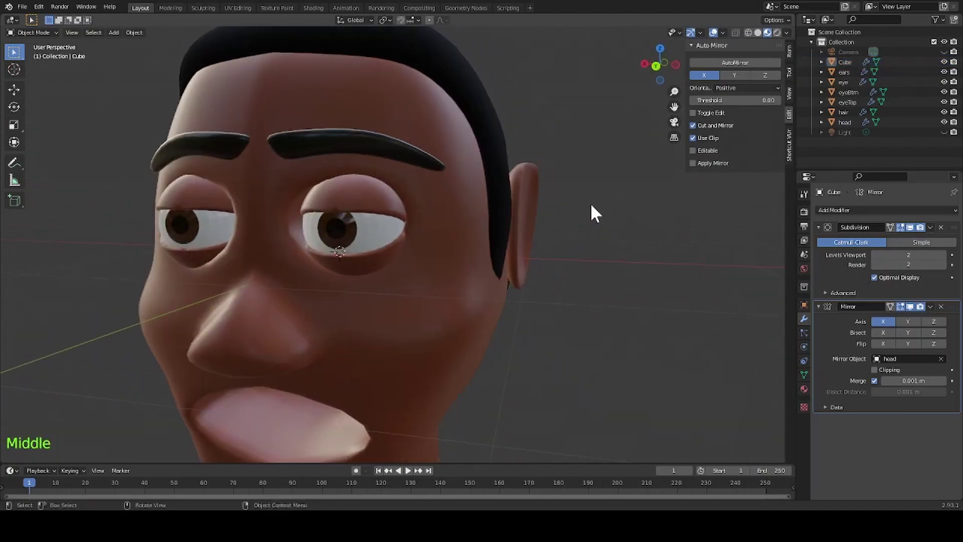
{"action": "left_click", "coordinate": [391, 159]}
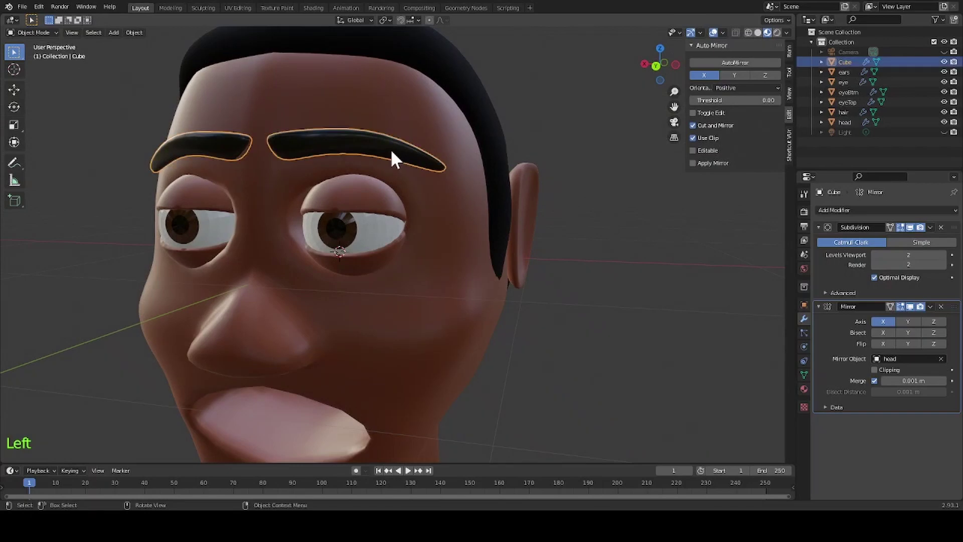
{"action": "left_click", "coordinate": [803, 388]}
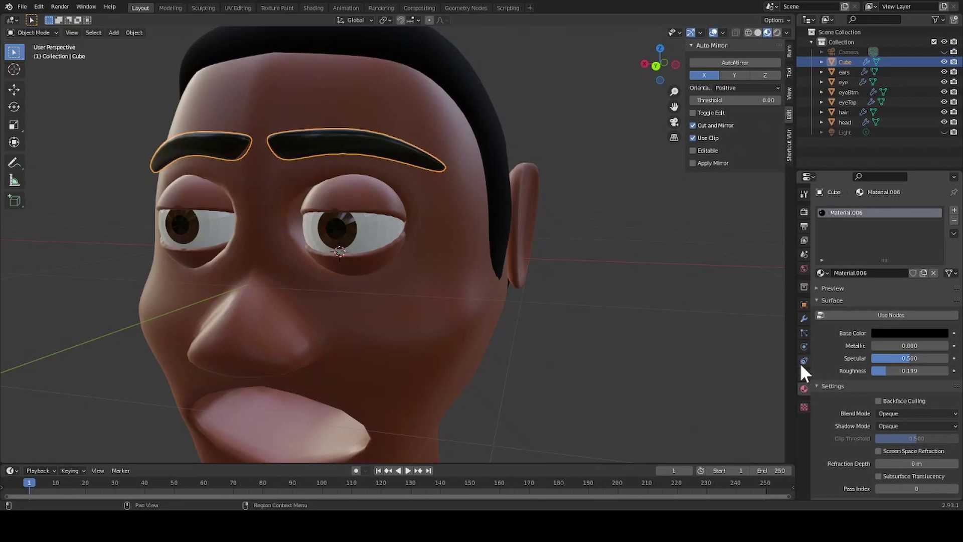
{"action": "left_click_drag", "start_coordinate": [882, 370], "coordinate": [897, 370]}
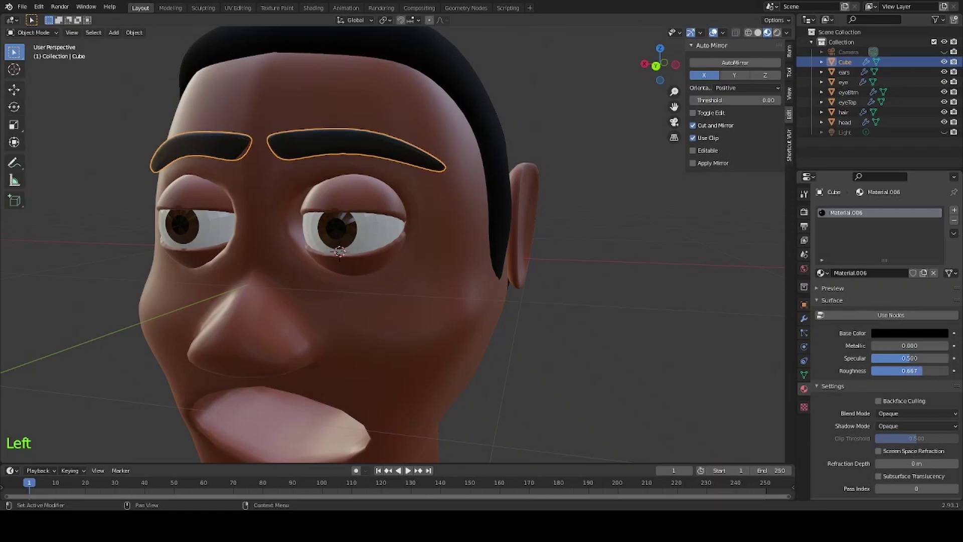
{"action": "left_click_drag", "start_coordinate": [924, 370], "coordinate": [935, 370]}
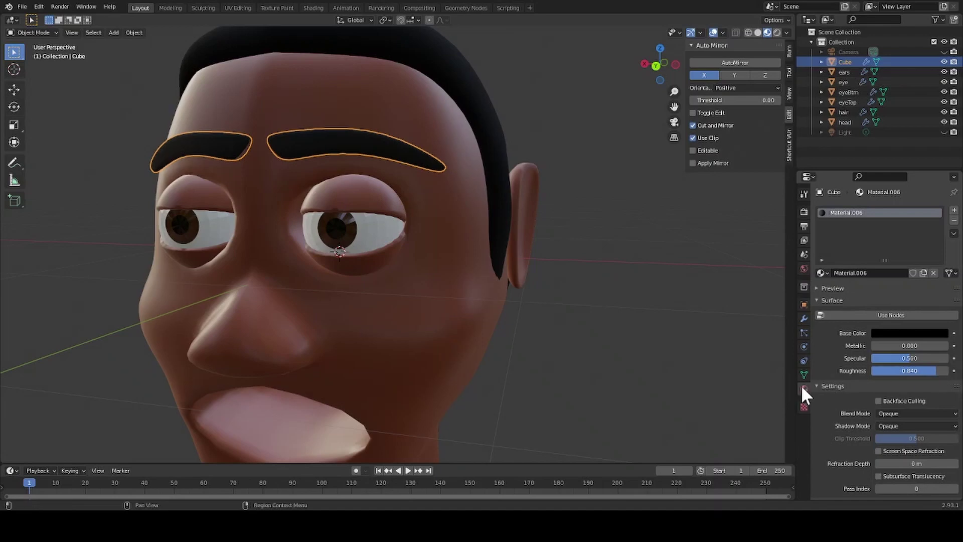
{"action": "left_click_drag", "start_coordinate": [943, 358], "coordinate": [916, 370]}
{"action": "left_click", "coordinate": [665, 357]}
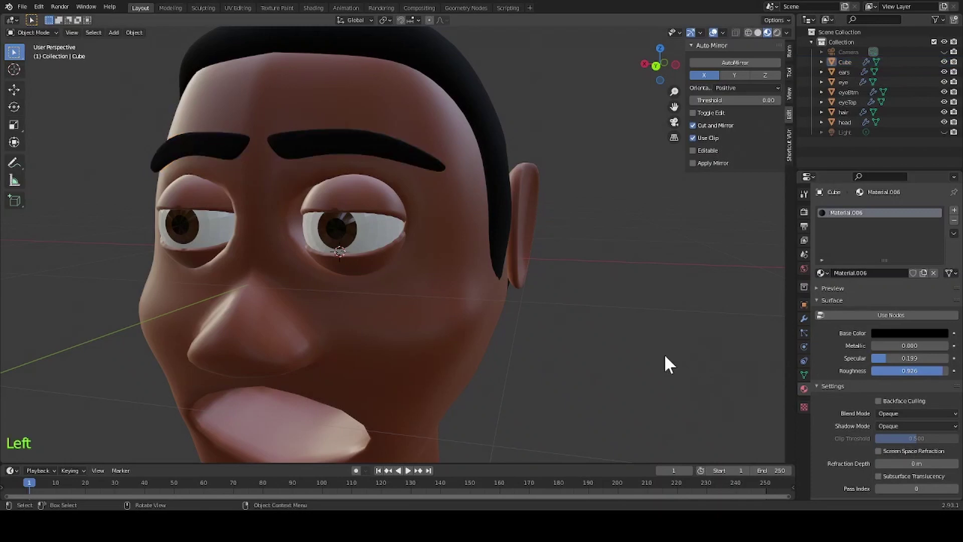
Nudge the brows on the forehead and slightly rotate the brow mesh in the straight-on orthographic view of the face.
{"action": "middle_click_drag", "start_coordinate": [610, 356], "coordinate": [404, 212]}
{"action": "left_click", "coordinate": [404, 212]}
{"action": "left_click", "coordinate": [556, 206]}
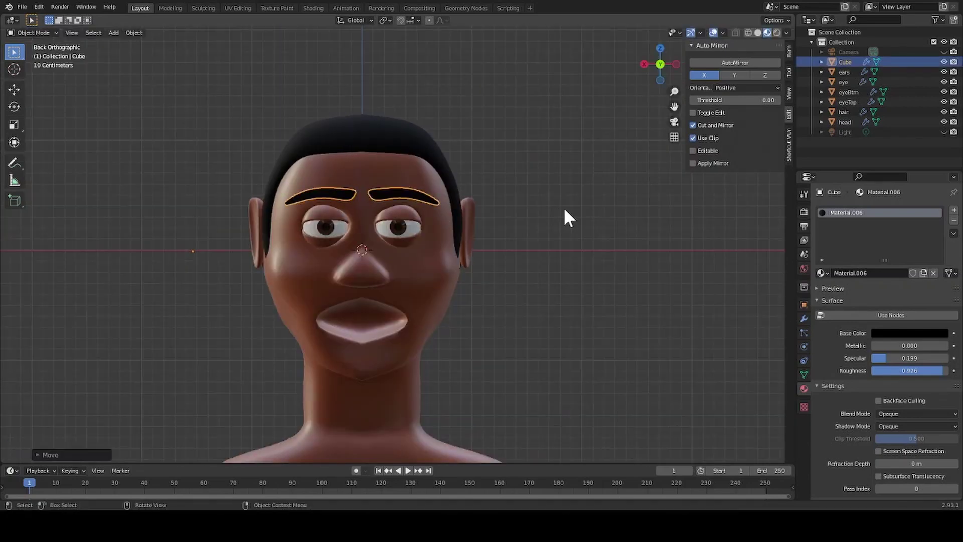
{"action": "left_click", "coordinate": [410, 193]}
{"action": "key", "text": "Tab"}
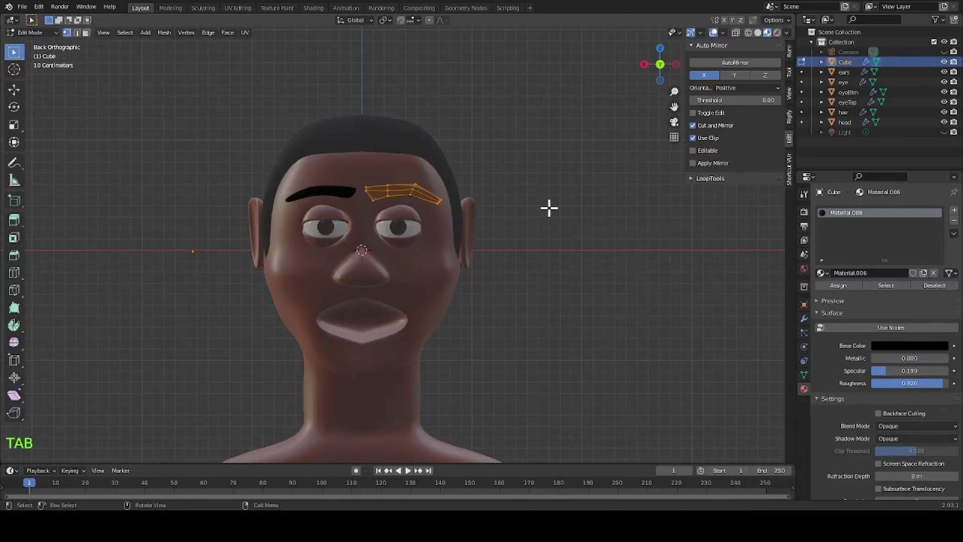
{"action": "key", "text": "r"}
{"action": "left_click", "coordinate": [570, 242]}
{"action": "left_click", "coordinate": [565, 315]}
{"action": "left_click", "coordinate": [566, 315]}
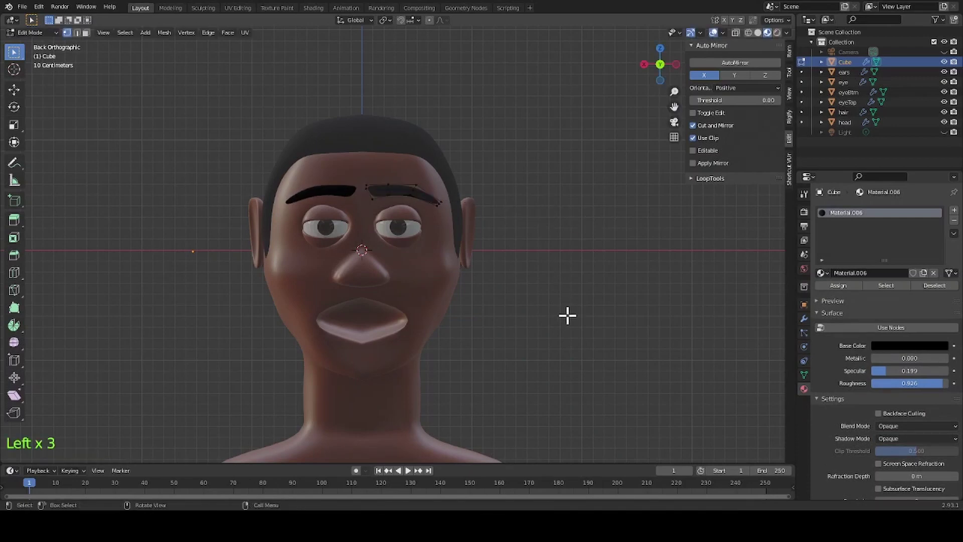
{"action": "scroll", "coordinate": [531, 374], "scroll_direction": "down", "scroll_amount": 2}
{"action": "left_click", "coordinate": [143, 142]}
{"action": "left_click", "coordinate": [143, 142]}
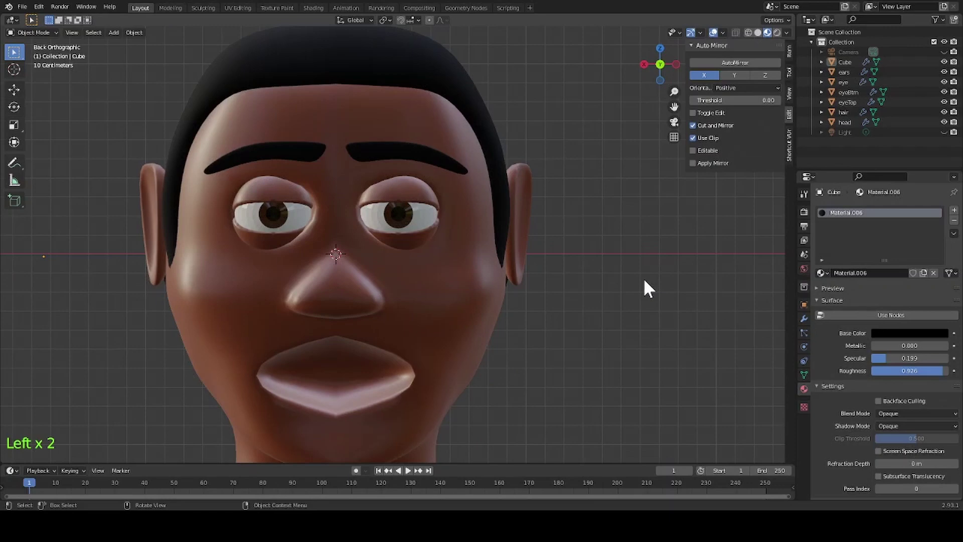
{"action": "scroll", "coordinate": [639, 288], "scroll_direction": "down", "scroll_amount": 1}
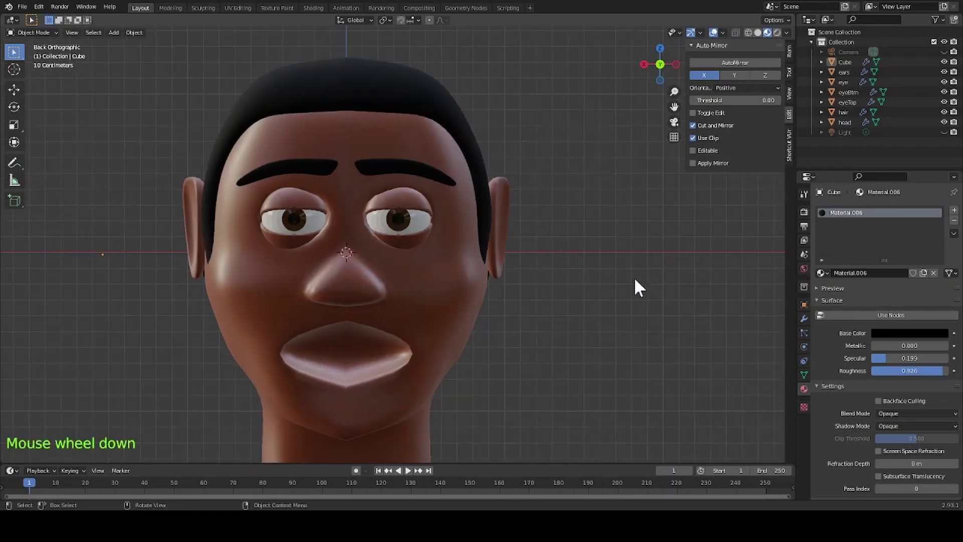
Duplicate the brows and place the copy between the nose and mouth as the base for a moustache.
{"action": "left_click", "coordinate": [386, 173]}
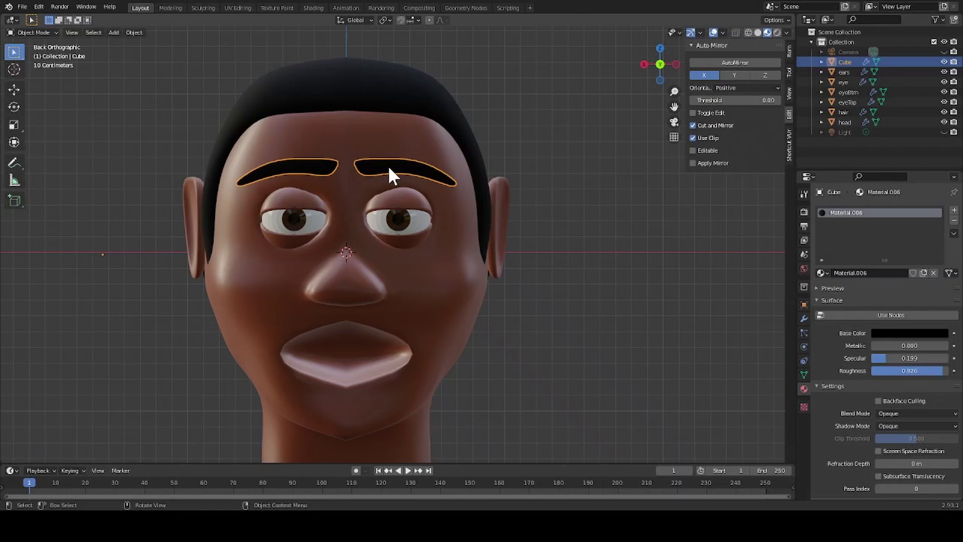
{"action": "key", "text": "shift+d"}
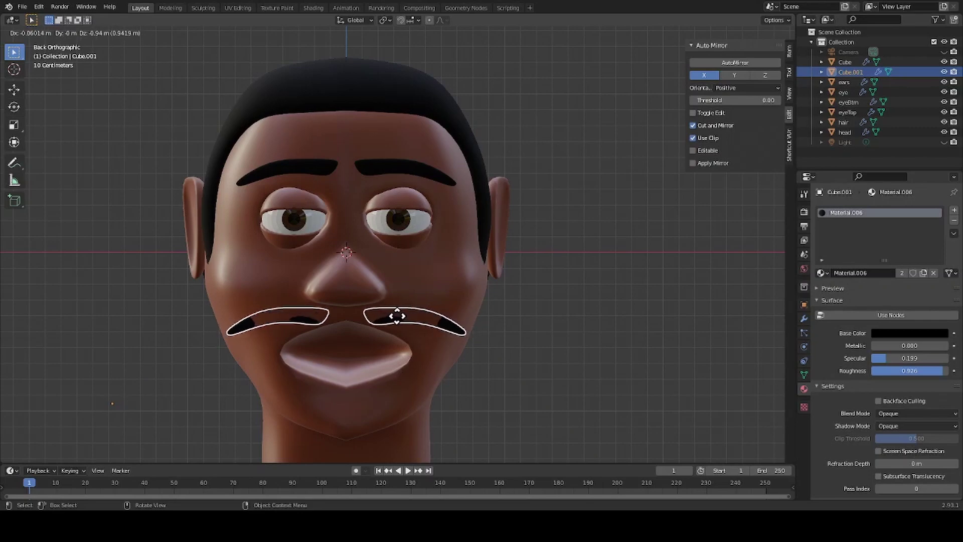
{"action": "left_click", "coordinate": [424, 320]}
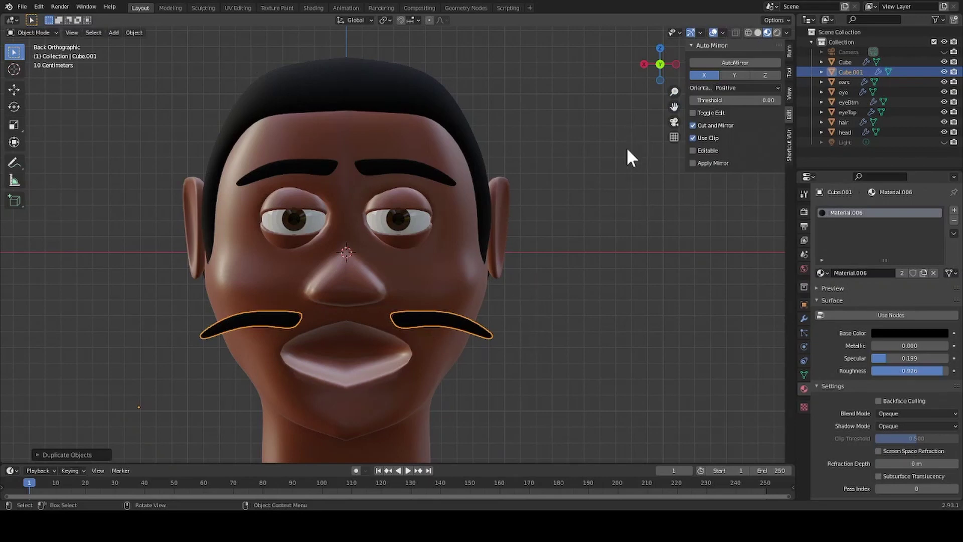
Move the moustache forward in the side view and shift it sideways in the face view so its halves meet under the nose.
{"action": "left_click", "coordinate": [676, 63]}
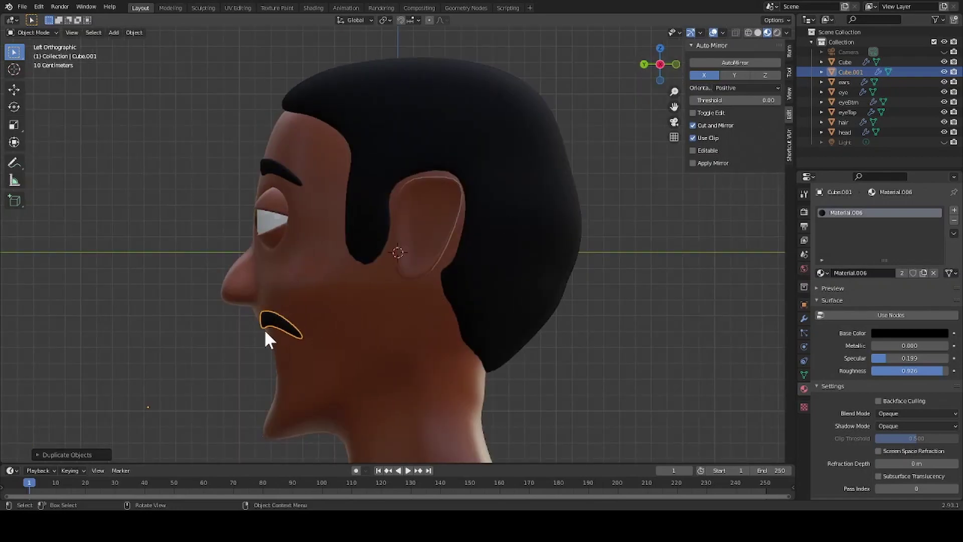
{"action": "key", "text": "g"}
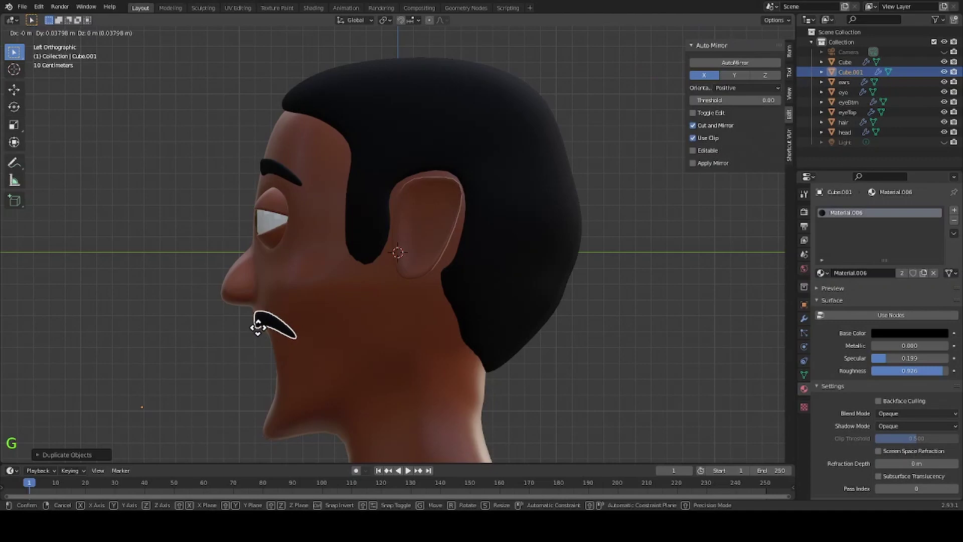
{"action": "left_click", "coordinate": [255, 323]}
{"action": "middle_click_drag", "start_coordinate": [505, 207], "coordinate": [583, 229]}
{"action": "left_click", "coordinate": [673, 118]}
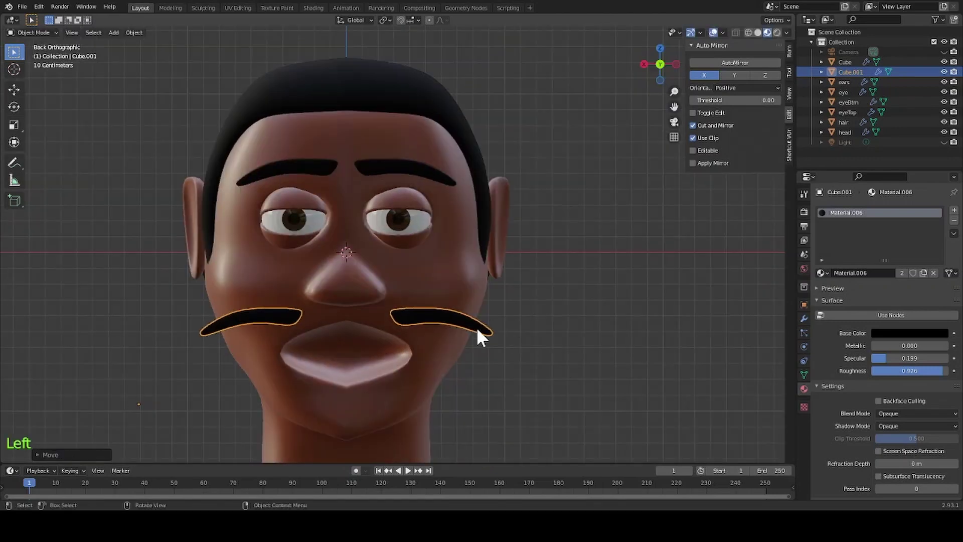
{"action": "key", "text": "g"}
{"action": "left_click", "coordinate": [430, 326]}
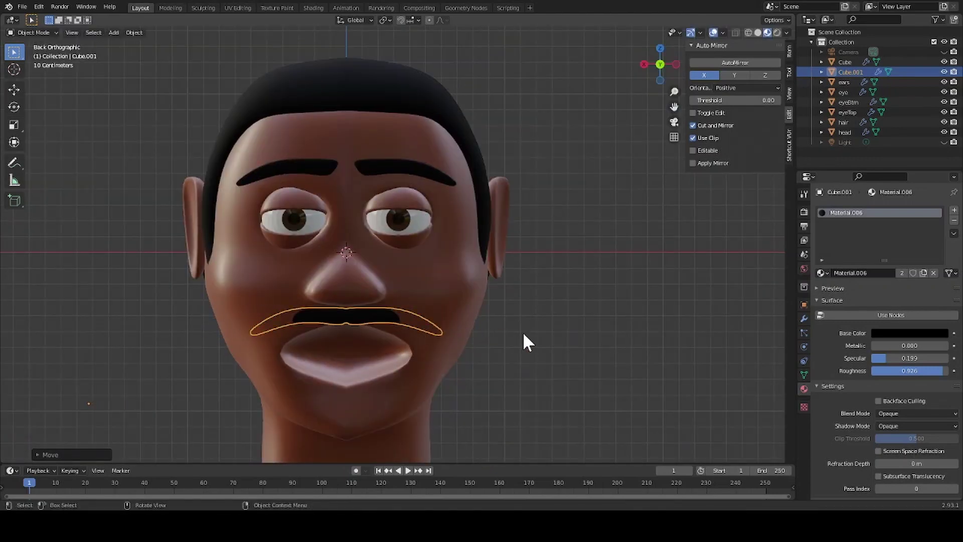
Rotate the whole moustache mesh so it slopes down beside the mouth, and lower it slightly.
{"action": "key", "text": "r"}
{"action": "left_click", "coordinate": [522, 337]}
{"action": "key", "text": "Tab"}
{"action": "key", "text": "a"}
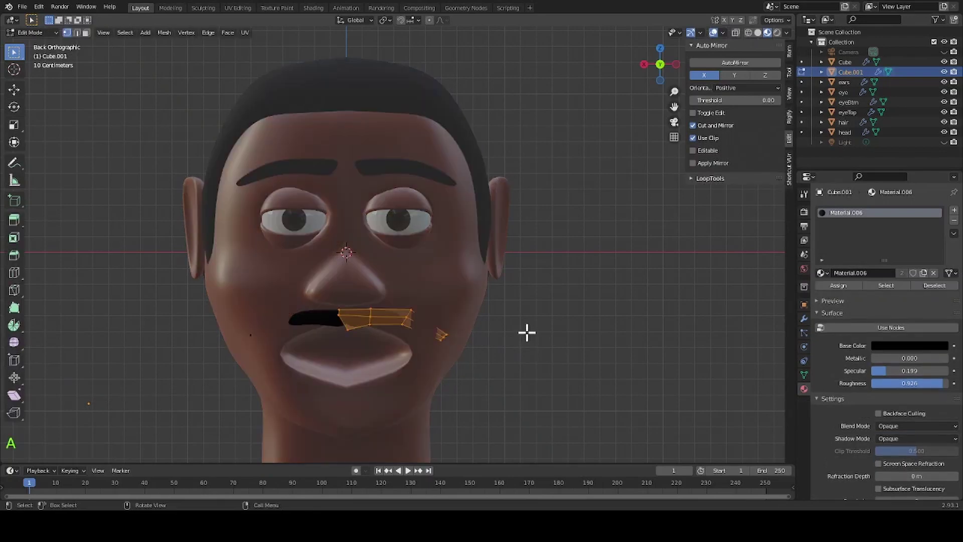
{"action": "key", "text": "r"}
{"action": "left_click", "coordinate": [502, 376]}
{"action": "key", "text": "g"}
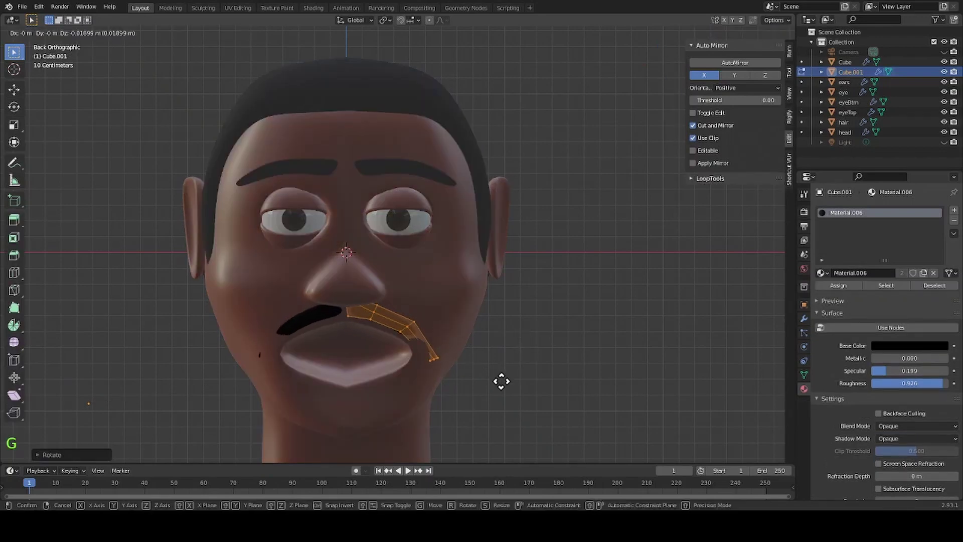
{"action": "left_click", "coordinate": [500, 385]}
Narrow the moustache mesh along X and rotate it to follow the edge of the upper lip.
{"action": "key", "text": "s"}
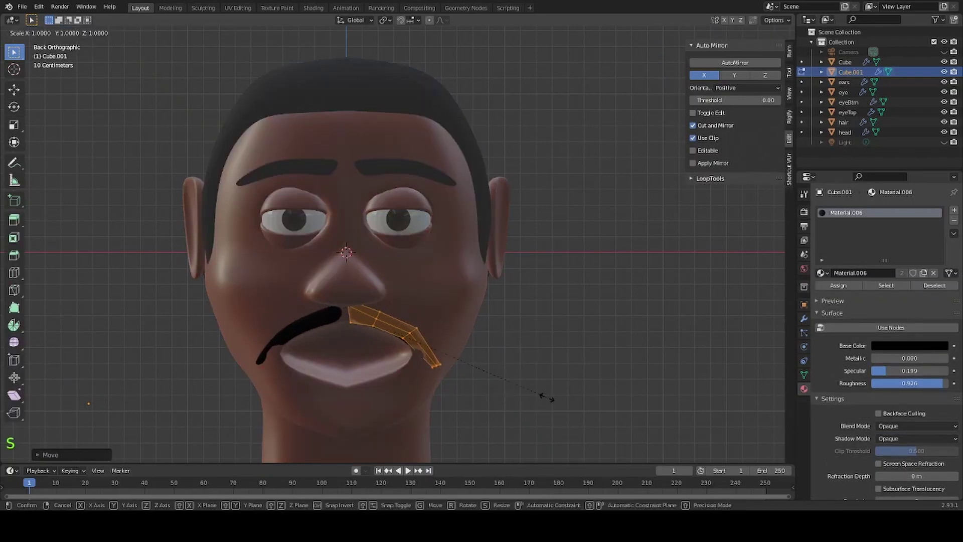
{"action": "key", "text": "x"}
{"action": "left_click", "coordinate": [492, 380]}
{"action": "key", "text": "r"}
{"action": "left_click", "coordinate": [567, 360]}
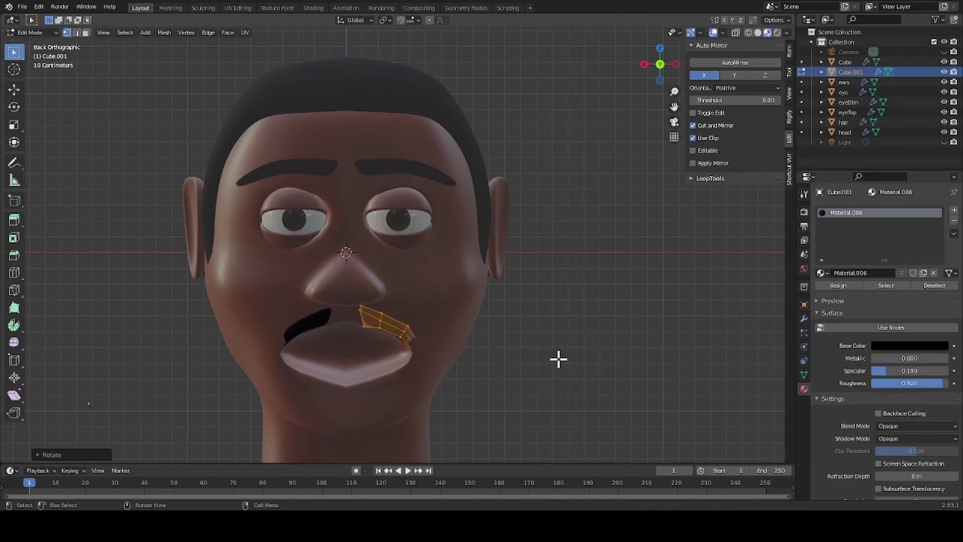
Move the moustache mesh forward from the face in the side view.
{"action": "middle_click_drag", "start_coordinate": [556, 357], "coordinate": [376, 383]}
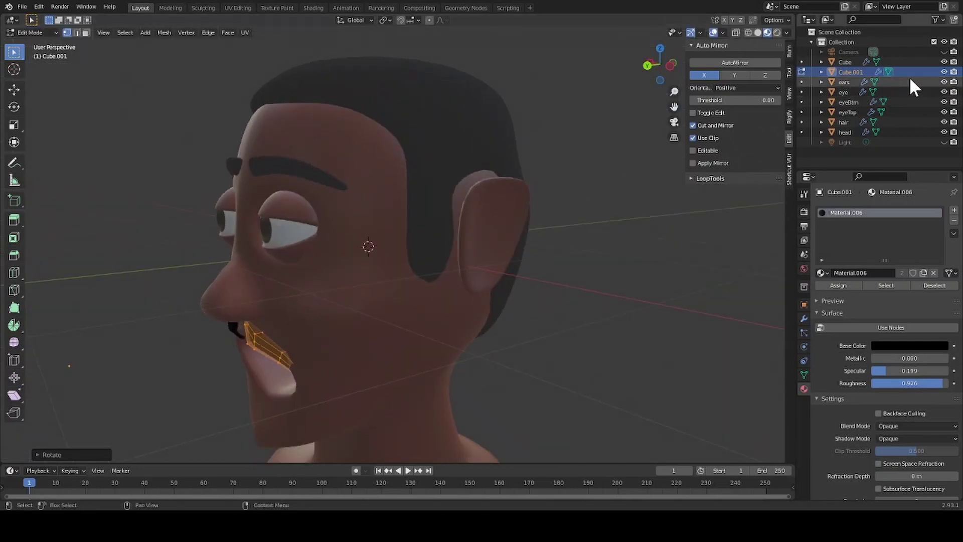
{"action": "left_click", "coordinate": [671, 65]}
{"action": "key", "text": "g"}
{"action": "key", "text": "Return"}
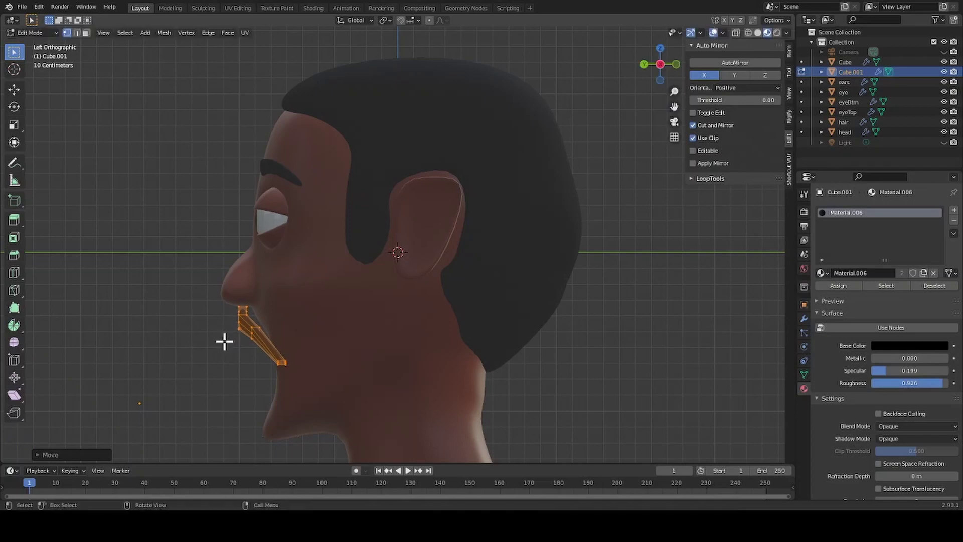
Enable X-ray and move the moustache's middle vertices slightly back toward the face in the side view.
{"action": "left_click", "coordinate": [250, 316]}
{"action": "left_click", "coordinate": [255, 331]}
{"action": "left_click", "coordinate": [736, 33]}
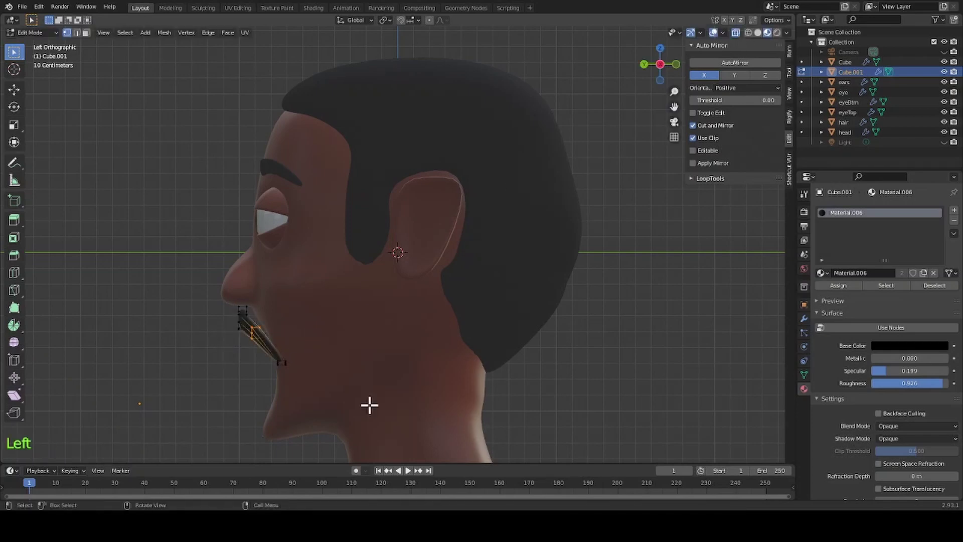
{"action": "left_click_drag", "start_coordinate": [253, 316], "coordinate": [263, 350]}
{"action": "key", "text": "g"}
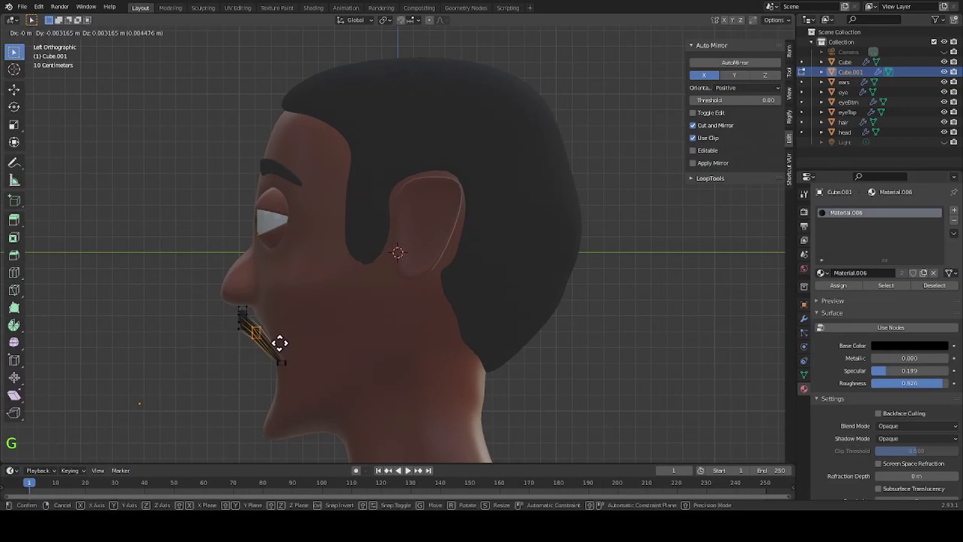
{"action": "left_click", "coordinate": [285, 341]}
Move the moustache's front vertices back about 0.06 m toward the skin beneath the nose.
{"action": "left_click_drag", "start_coordinate": [221, 297], "coordinate": [246, 332]}
{"action": "key", "text": "g"}
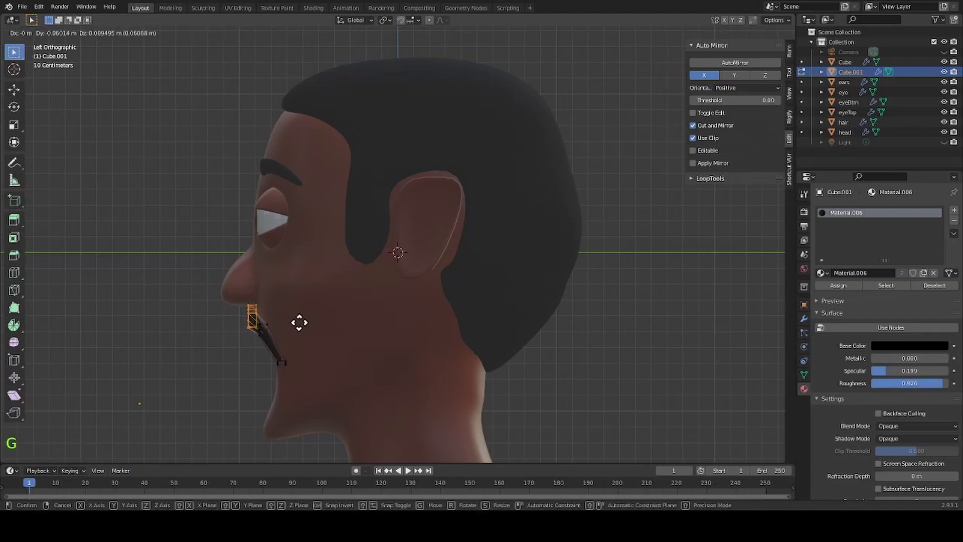
{"action": "left_click", "coordinate": [298, 322]}
In the face view, raise the moustache's inner lower corner and adjust its lower-edge vertices to slim it.
{"action": "left_click", "coordinate": [643, 64]}
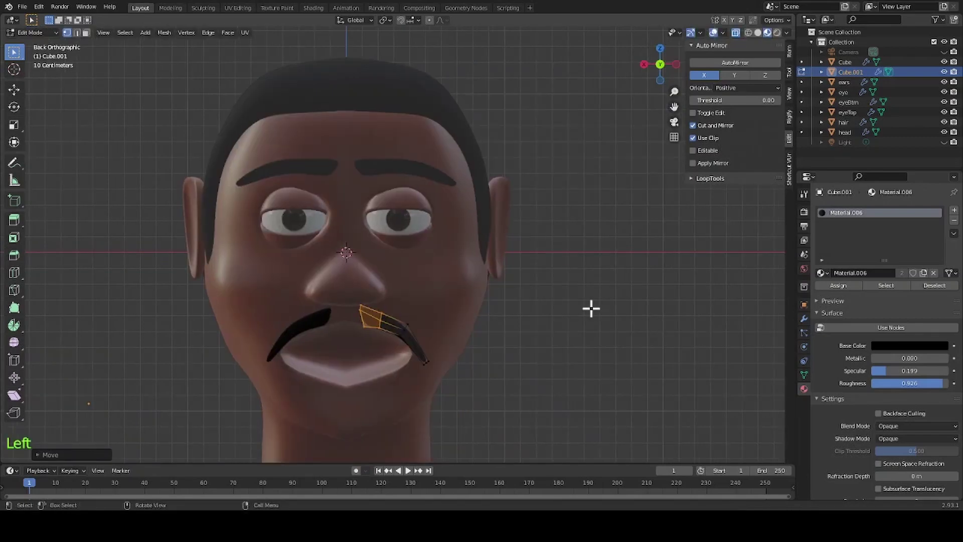
{"action": "left_click", "coordinate": [365, 327]}
{"action": "key", "text": "g"}
{"action": "left_click", "coordinate": [396, 335]}
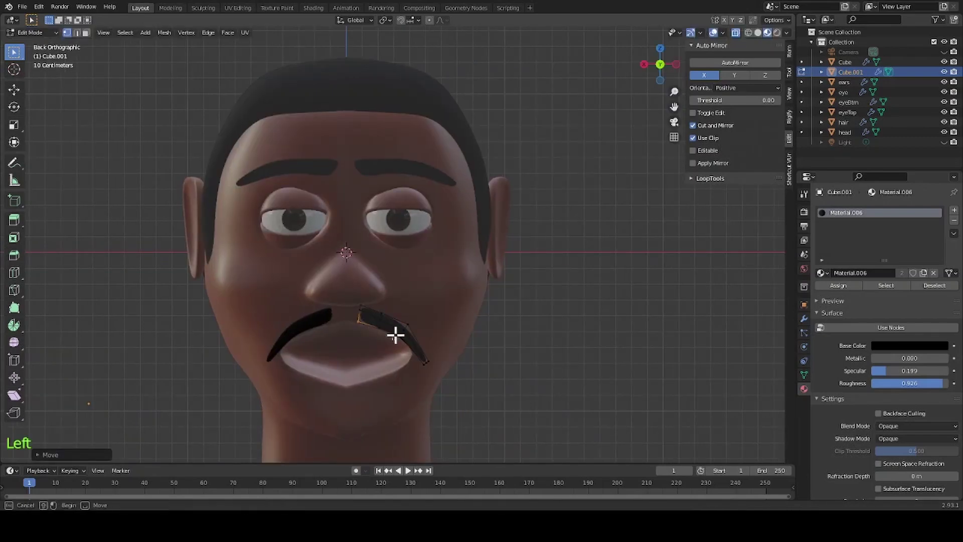
{"action": "key", "text": "g"}
{"action": "left_click", "coordinate": [401, 346]}
{"action": "key", "text": "g"}
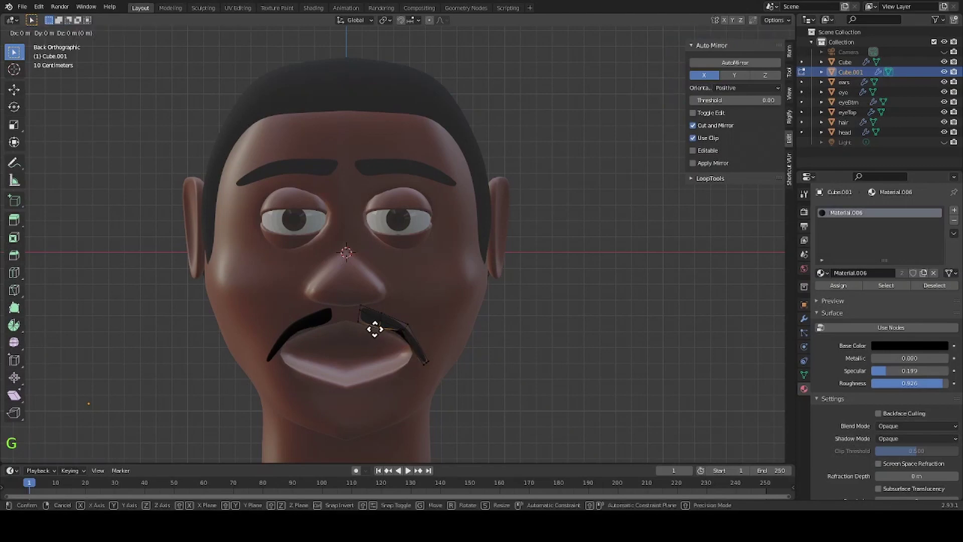
Raise the moustache's outer tip beside the corner of the mouth.
{"action": "left_click", "coordinate": [413, 368]}
{"action": "key", "text": "g"}
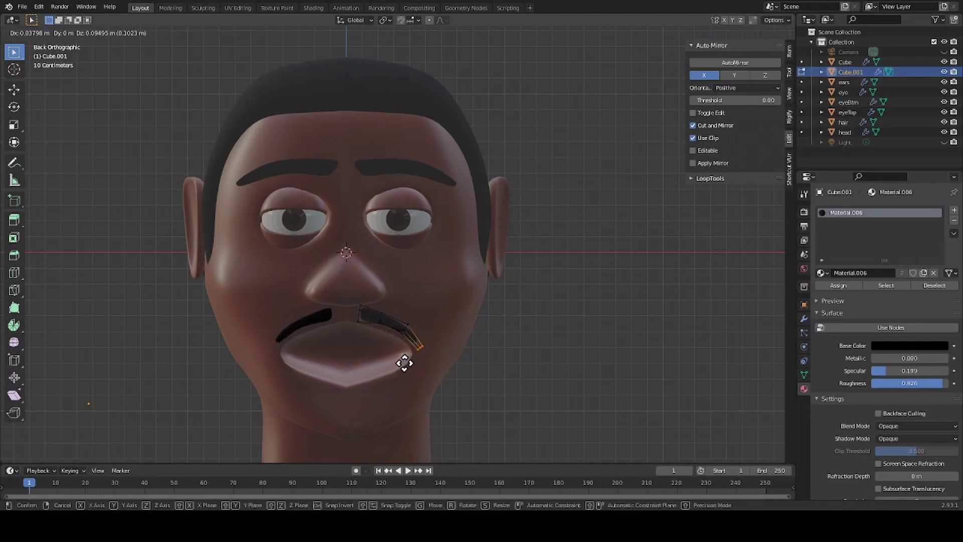
{"action": "left_click", "coordinate": [412, 361]}
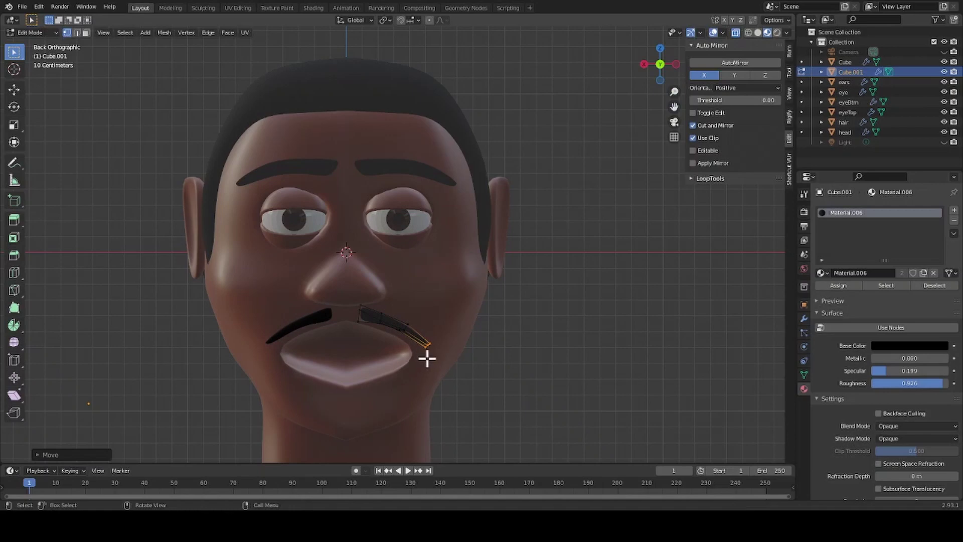
Rotate the whole moustache mesh slightly and shift it inward until its mirrored halves meet at the centre.
{"action": "key", "text": "l"}
{"action": "key", "text": "r"}
{"action": "left_click", "coordinate": [495, 362]}
{"action": "key", "text": "g"}
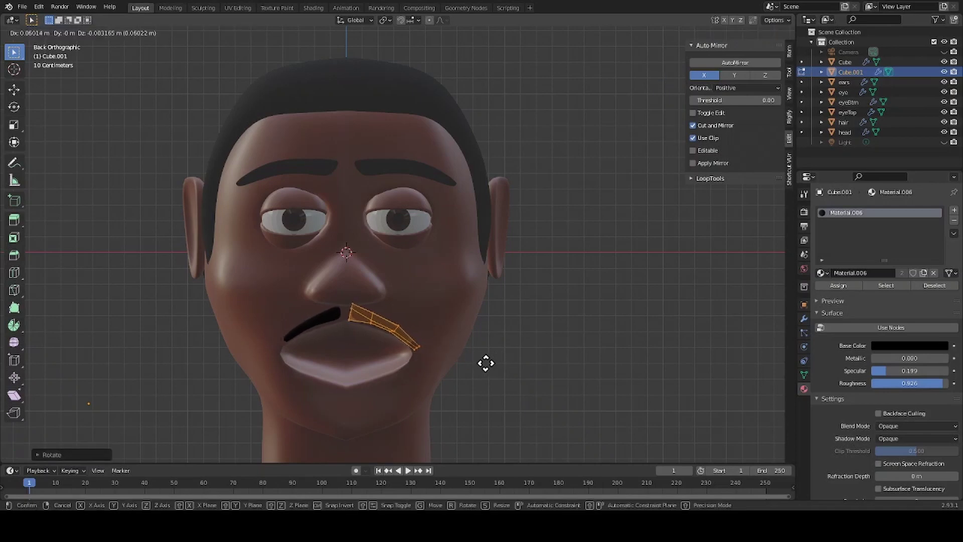
{"action": "left_click", "coordinate": [482, 363]}
Reshape the outer part of the moustache, moving its tip up and inward to end above the lip corner.
{"action": "left_click", "coordinate": [439, 370]}
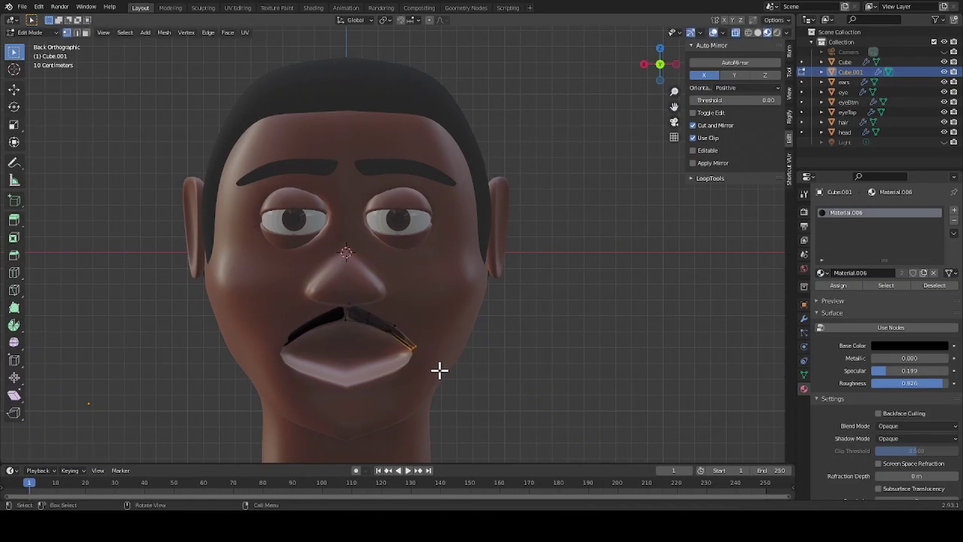
{"action": "left_click", "coordinate": [378, 339]}
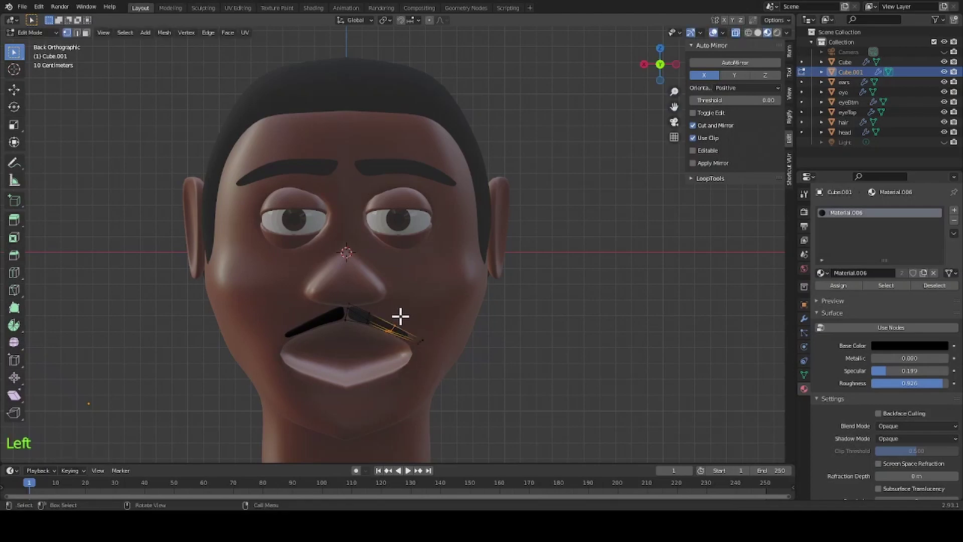
{"action": "left_click", "coordinate": [676, 64]}
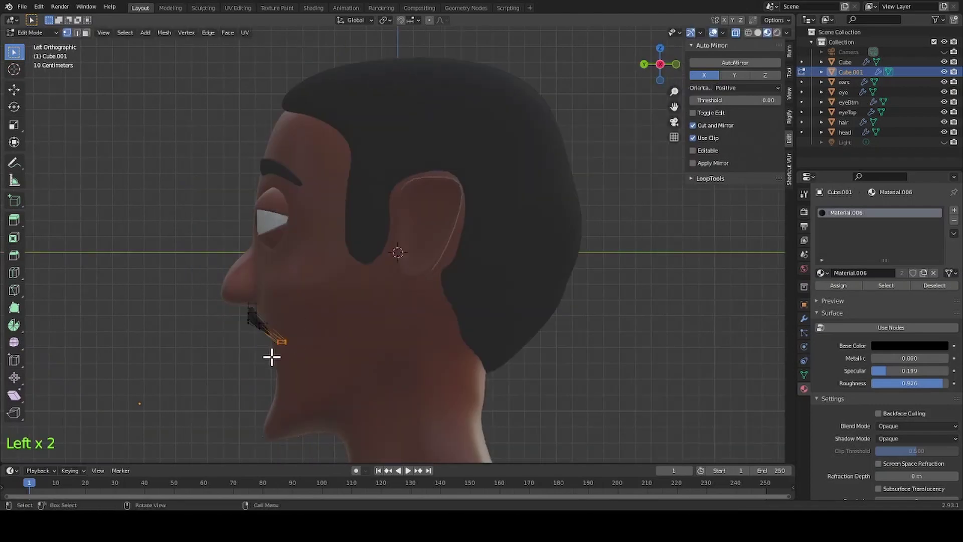
{"action": "middle_click_drag", "start_coordinate": [260, 354], "coordinate": [370, 346]}
{"action": "left_click", "coordinate": [481, 297]}
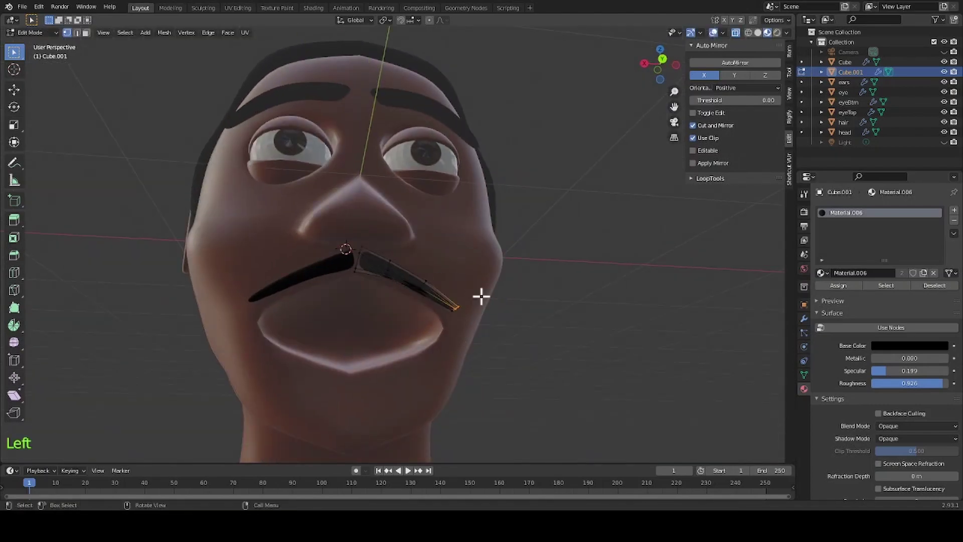
{"action": "left_click", "coordinate": [516, 277]}
{"action": "key", "text": "ctrl+KP_1"}
{"action": "key", "text": "g"}
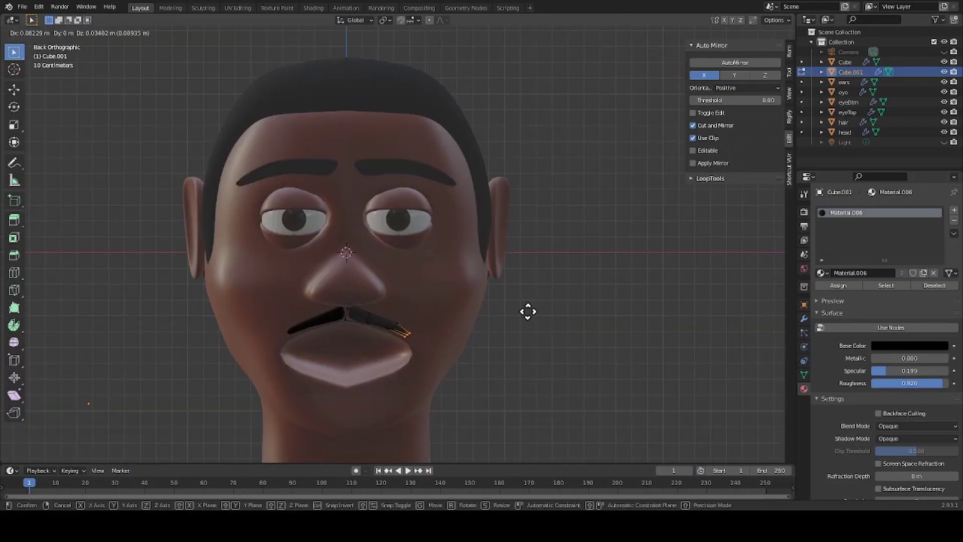
{"action": "left_click", "coordinate": [531, 315]}
Reposition the moustache's upper inner vertices below the nose and return to Object Mode.
{"action": "left_click", "coordinate": [355, 307]}
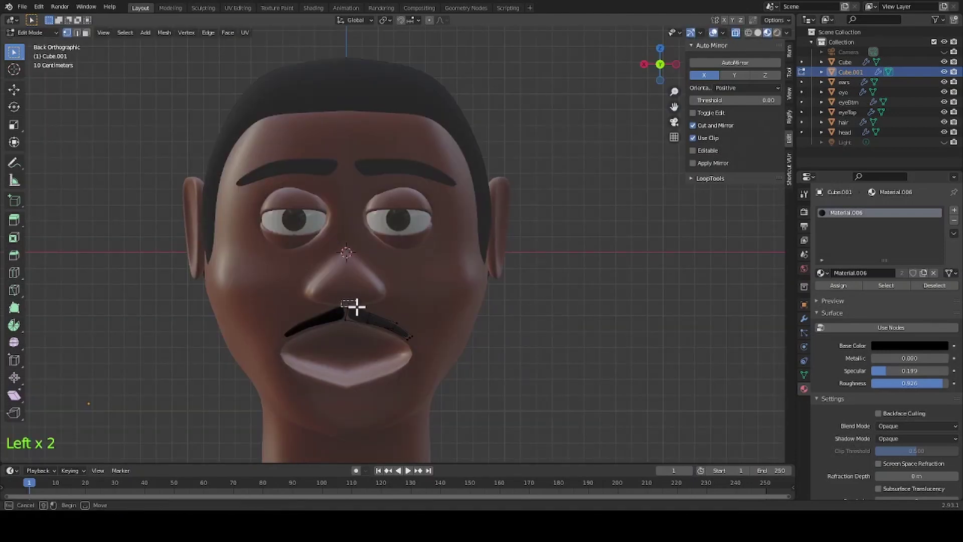
{"action": "key", "text": "g"}
{"action": "left_click", "coordinate": [329, 327]}
{"action": "left_click", "coordinate": [537, 376]}
{"action": "scroll", "coordinate": [537, 376], "scroll_direction": "down", "scroll_amount": 2}
{"action": "key", "text": "Tab"}
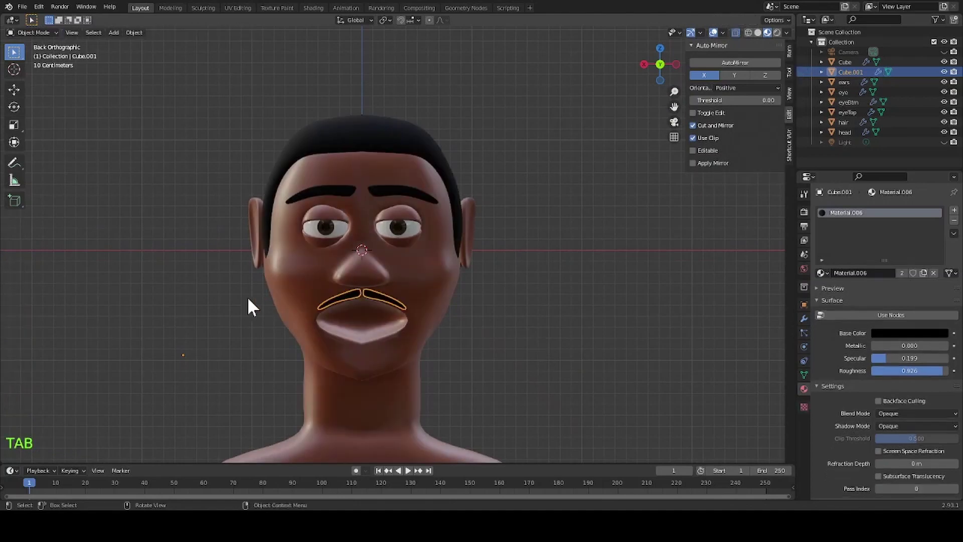
{"action": "middle_click_drag", "start_coordinate": [248, 300], "coordinate": [666, 345]}
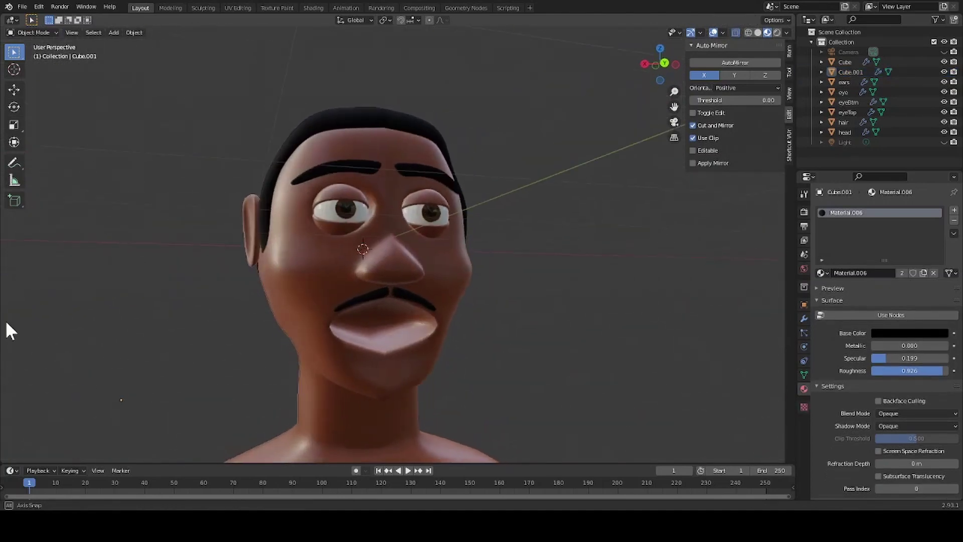
{"action": "middle_click_drag", "start_coordinate": [6, 329], "coordinate": [637, 300]}
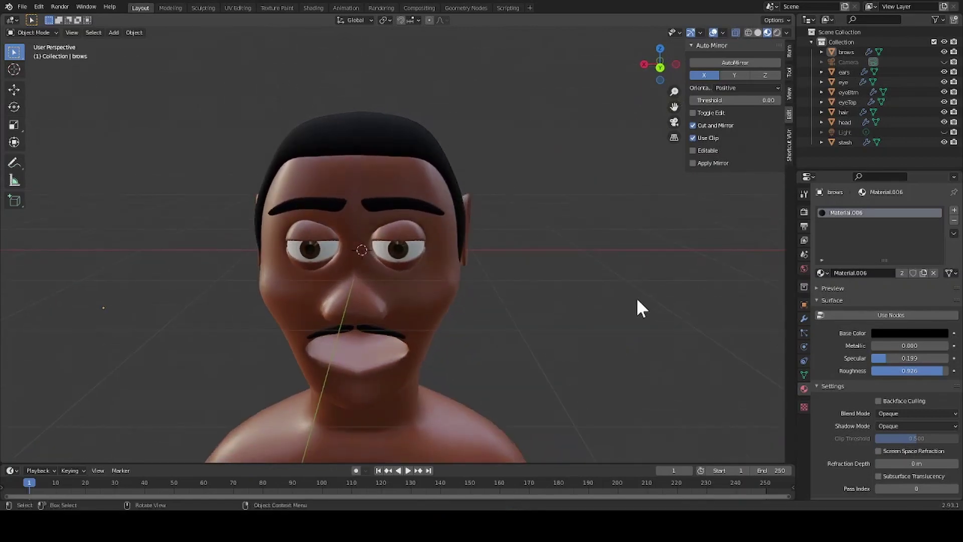
{"action": "scroll", "coordinate": [631, 289], "scroll_direction": "down", "scroll_amount": 2}
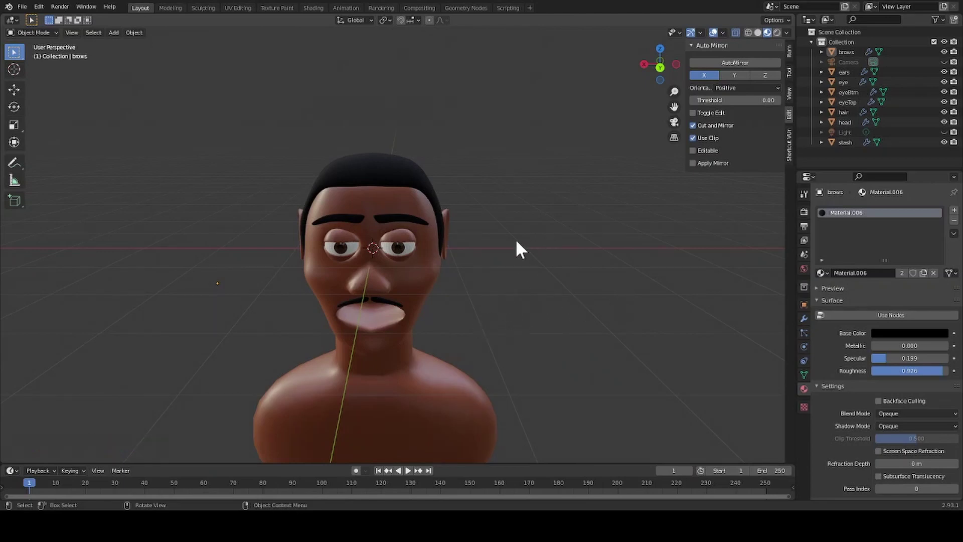
{"action": "middle_click_drag", "start_coordinate": [515, 238], "coordinate": [523, 221]}
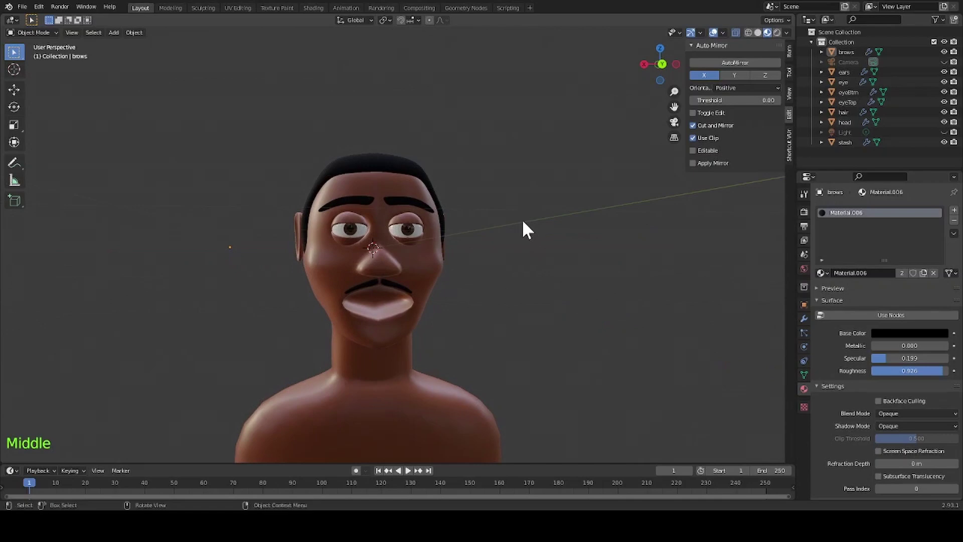
Open the head mesh in Edit Mode, turn off X-ray and select the face under the chin.
{"action": "left_click", "coordinate": [660, 62]}
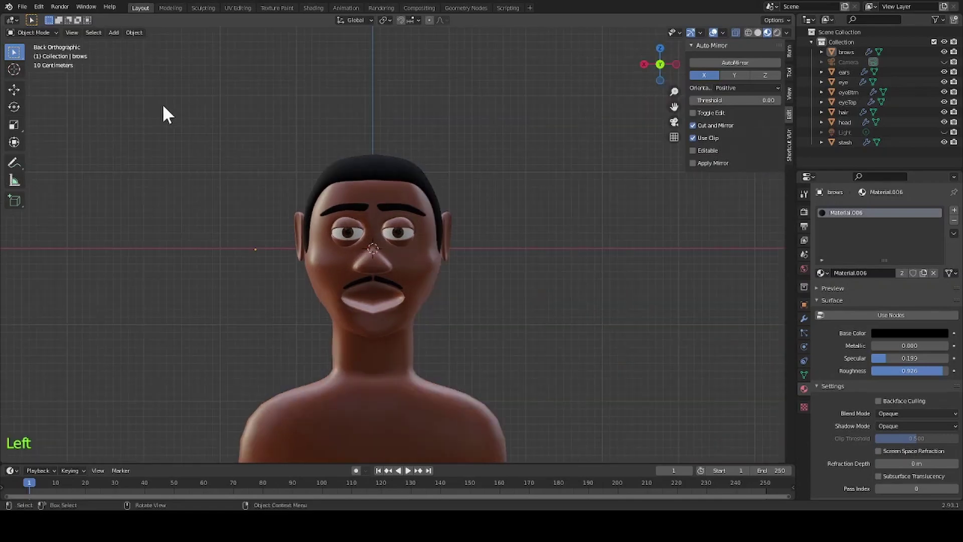
{"action": "left_click", "coordinate": [334, 383]}
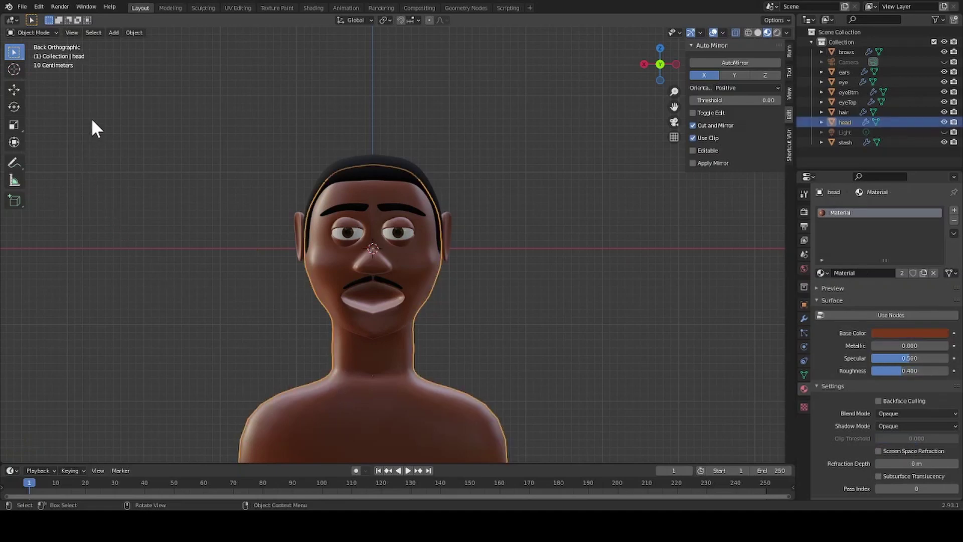
{"action": "key", "text": "Tab"}
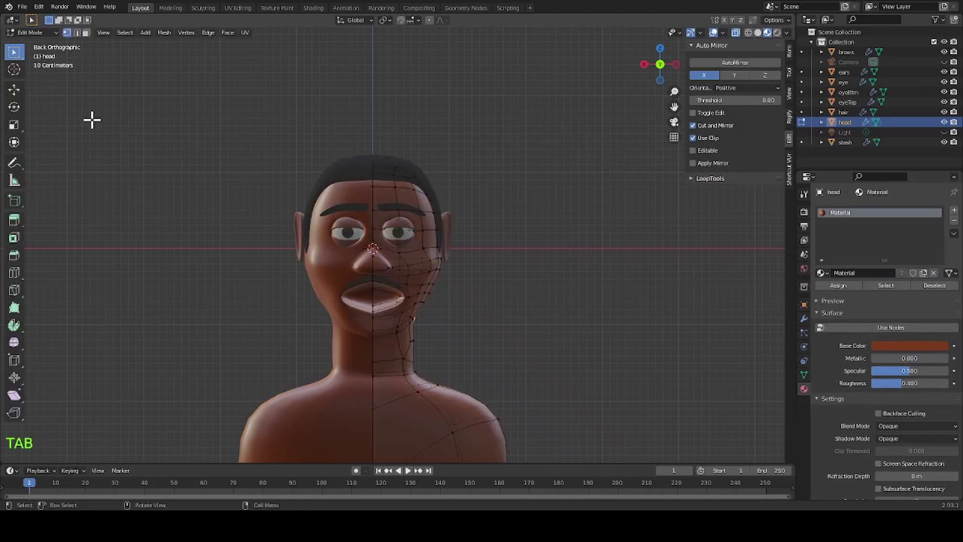
{"action": "scroll", "coordinate": [382, 344], "scroll_direction": "down", "scroll_amount": 2}
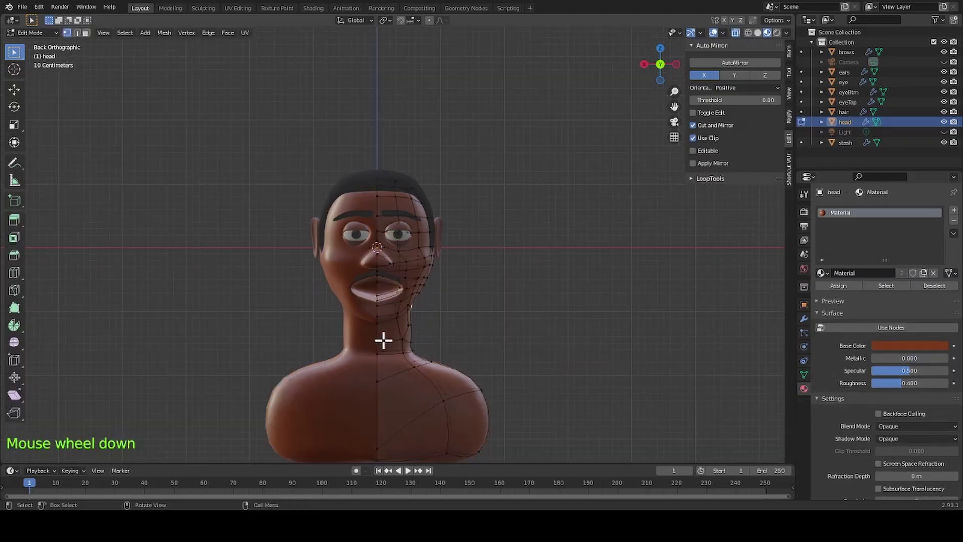
{"action": "middle_click_drag", "start_coordinate": [500, 340], "coordinate": [513, 308]}
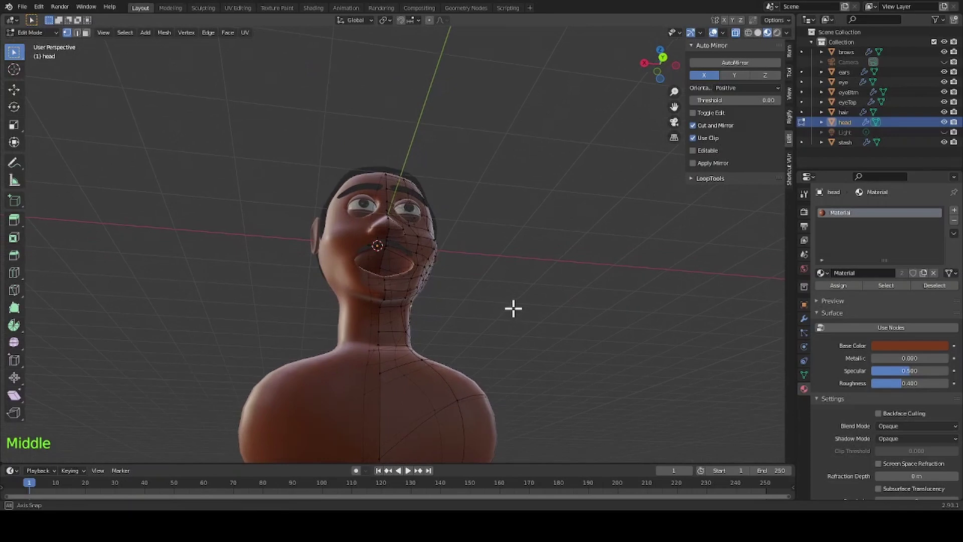
{"action": "left_click", "coordinate": [397, 296]}
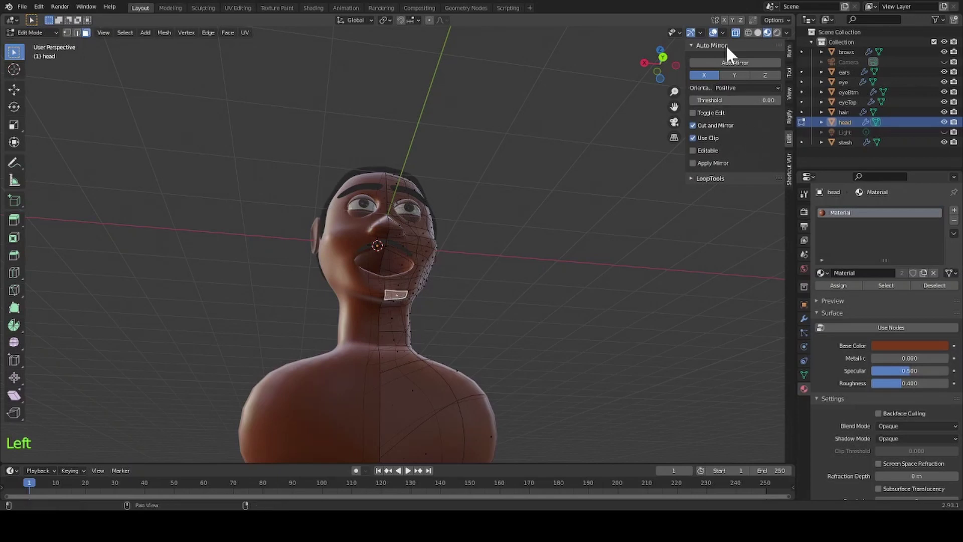
{"action": "left_click", "coordinate": [735, 32]}
{"action": "left_click", "coordinate": [579, 304]}
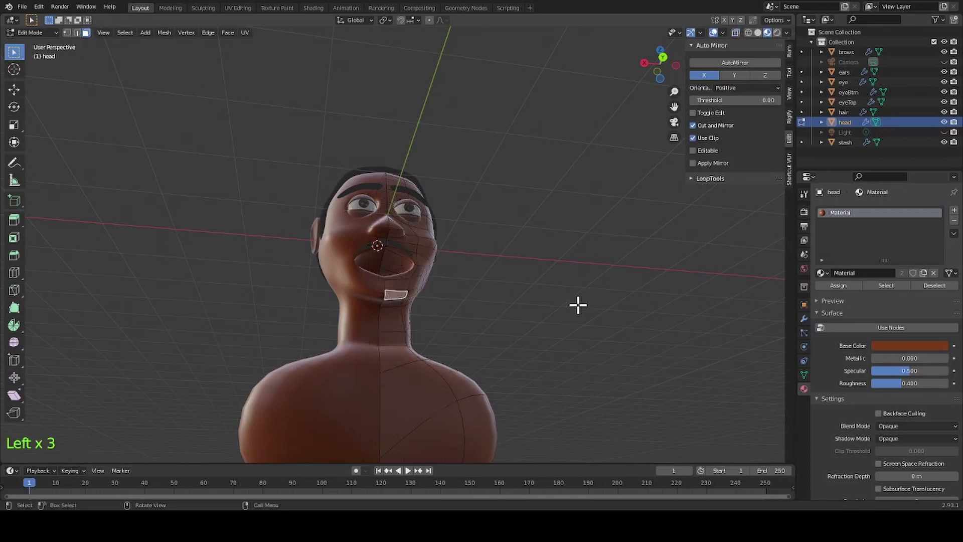
{"action": "left_click", "coordinate": [395, 297]}
{"action": "middle_click_drag", "start_coordinate": [537, 238], "coordinate": [599, 260]}
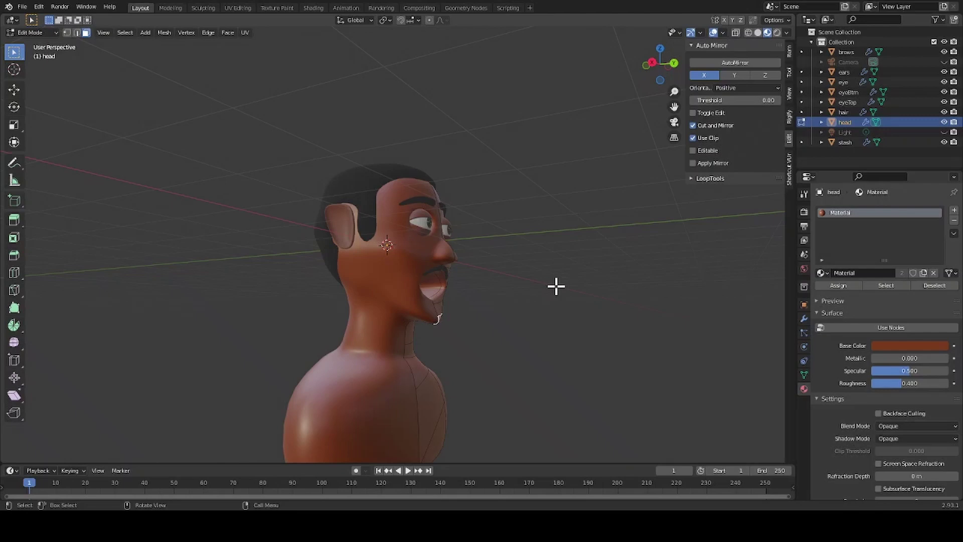
Duplicate the selected chin face and leave the copy in its original place.
{"action": "key", "text": "shift"}
{"action": "key", "text": "shift+d"}
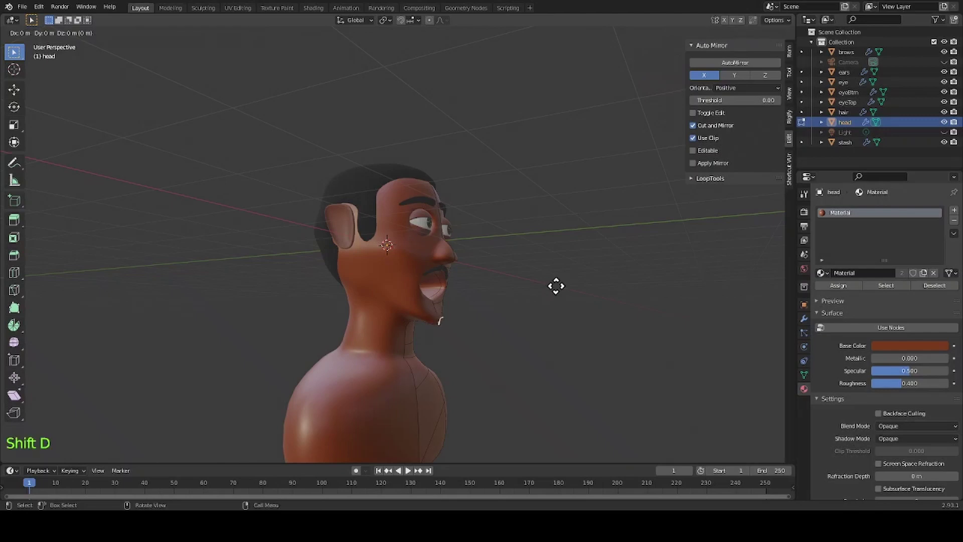
{"action": "left_click", "coordinate": [248, 412]}
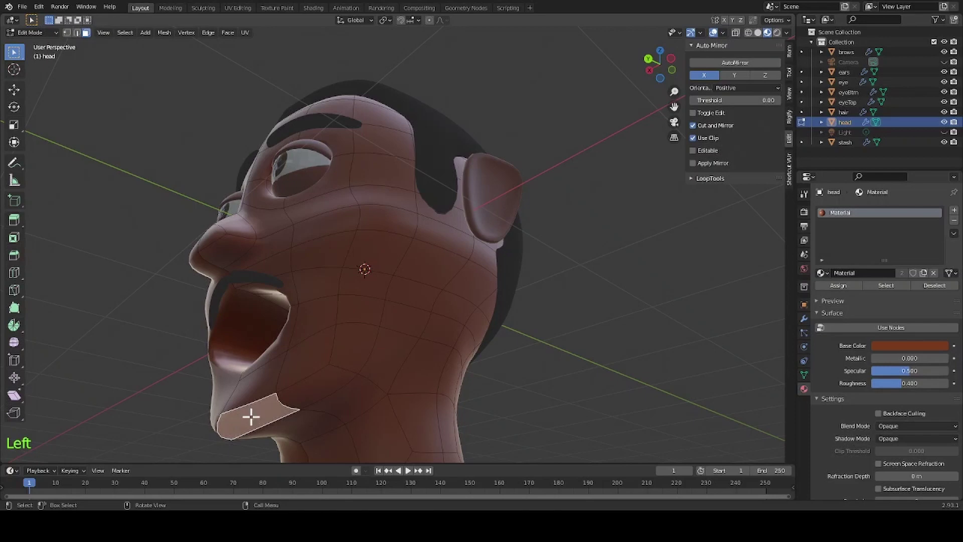
{"action": "key", "text": "shift"}
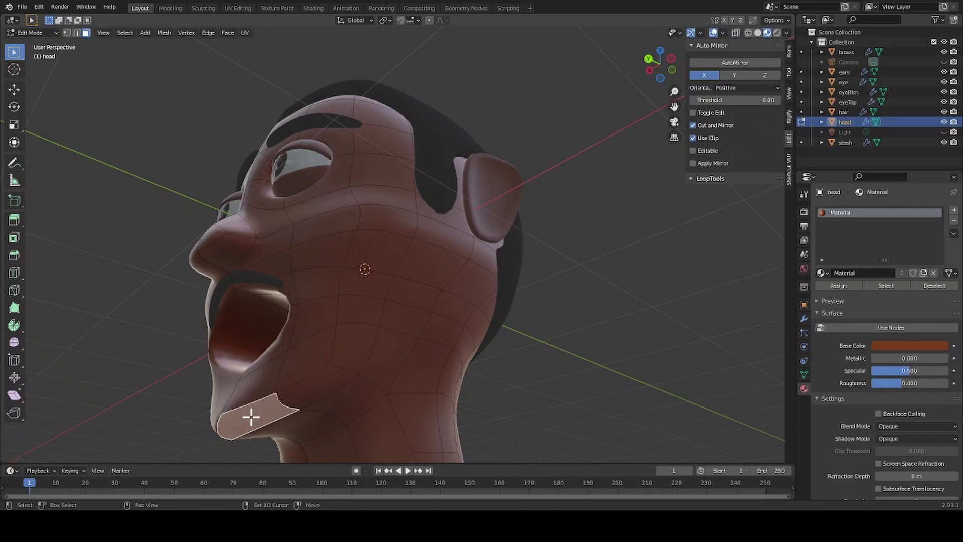
{"action": "key", "text": "shift+d"}
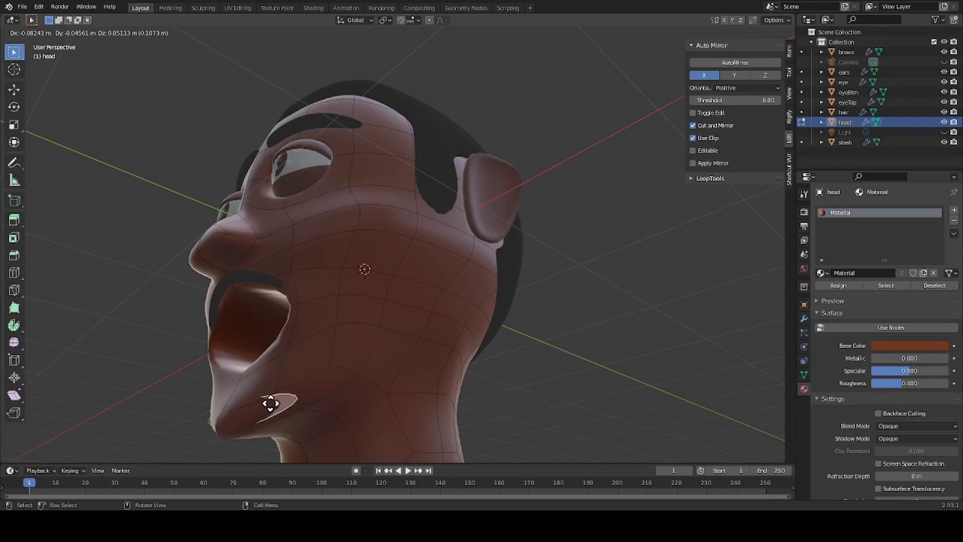
{"action": "right_click", "coordinate": [271, 404]}
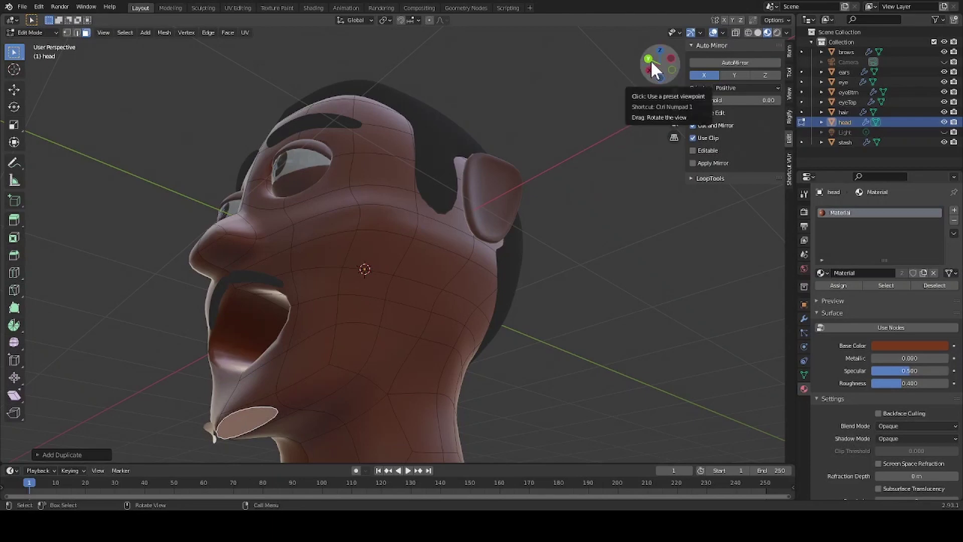
Extrude the duplicated chin face about 0.076 m outward, forward and down from the chin.
{"action": "left_click", "coordinate": [670, 56]}
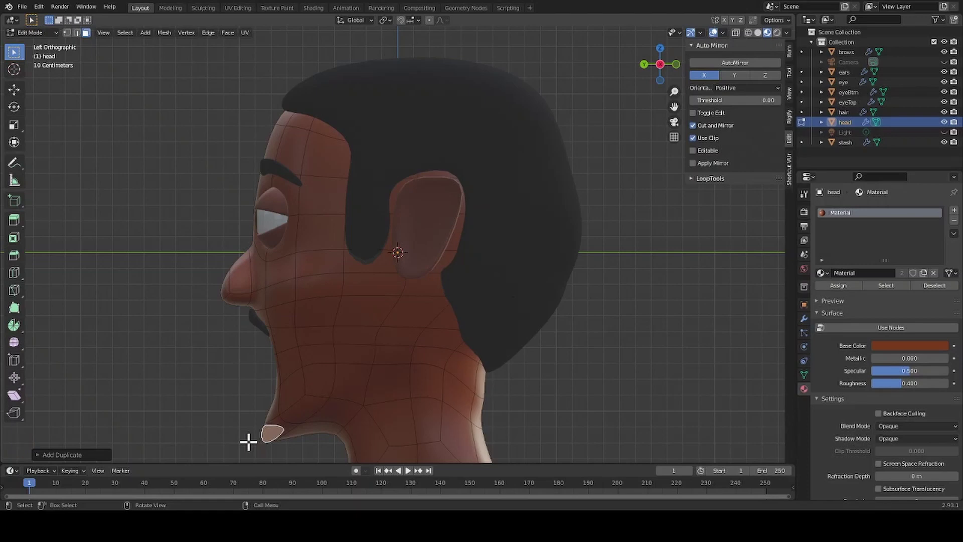
{"action": "key", "text": "e"}
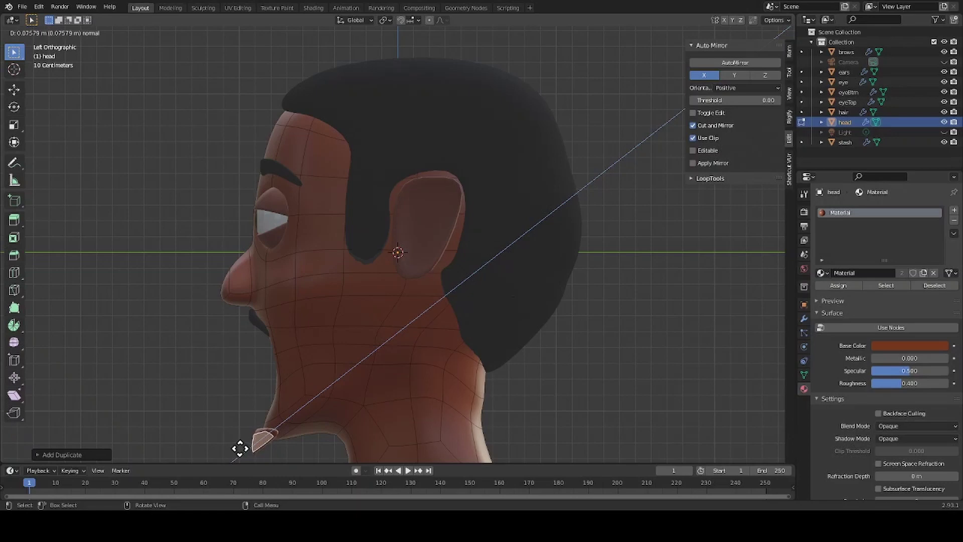
{"action": "left_click", "coordinate": [240, 448]}
{"action": "middle_click_drag", "start_coordinate": [225, 432], "coordinate": [411, 413]}
{"action": "scroll", "coordinate": [228, 379], "scroll_direction": "down", "scroll_amount": 2}
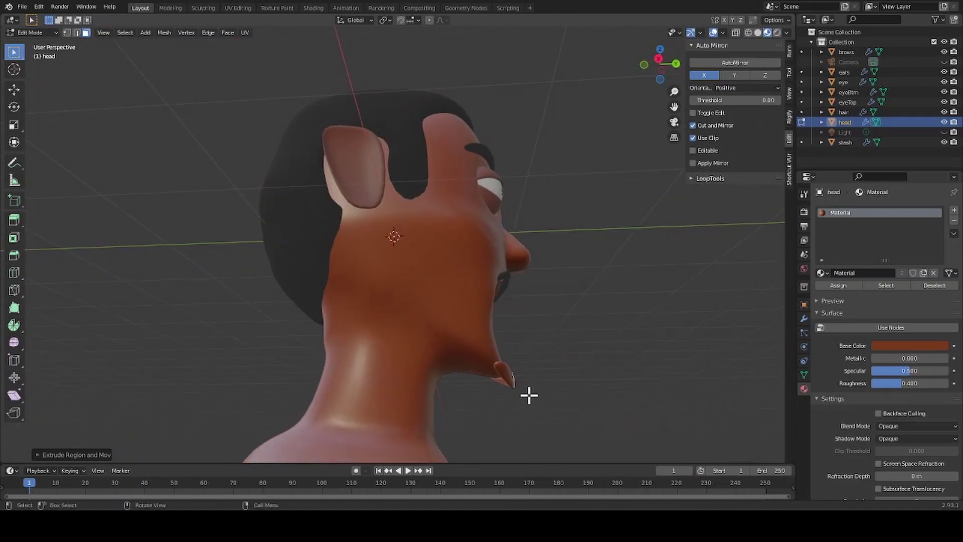
Separate the extruded chin piece from the head mesh into its own object.
{"action": "key", "text": "a"}
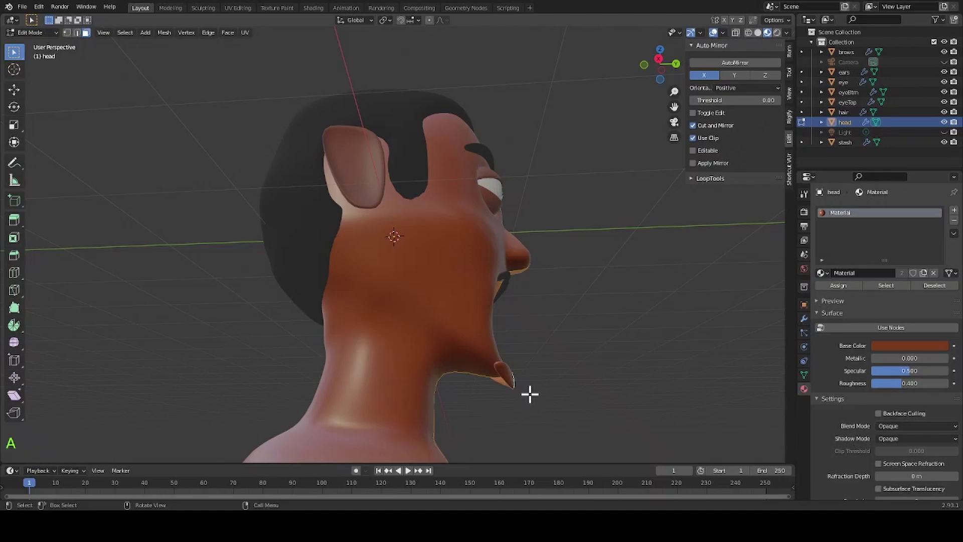
{"action": "key", "text": "p"}
{"action": "left_click", "coordinate": [530, 393]}
{"action": "middle_click_drag", "start_coordinate": [572, 389], "coordinate": [417, 397]}
{"action": "middle_click_drag", "start_coordinate": [382, 396], "coordinate": [444, 393]}
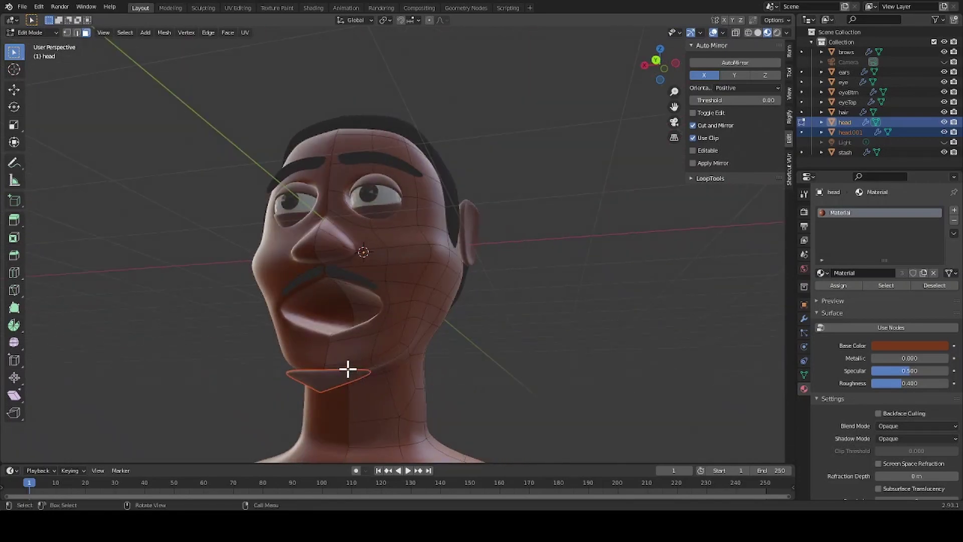
Return to Object Mode, select only the separated chin piece and open it in Edit Mode.
{"action": "key", "text": "Tab"}
{"action": "left_click", "coordinate": [224, 380]}
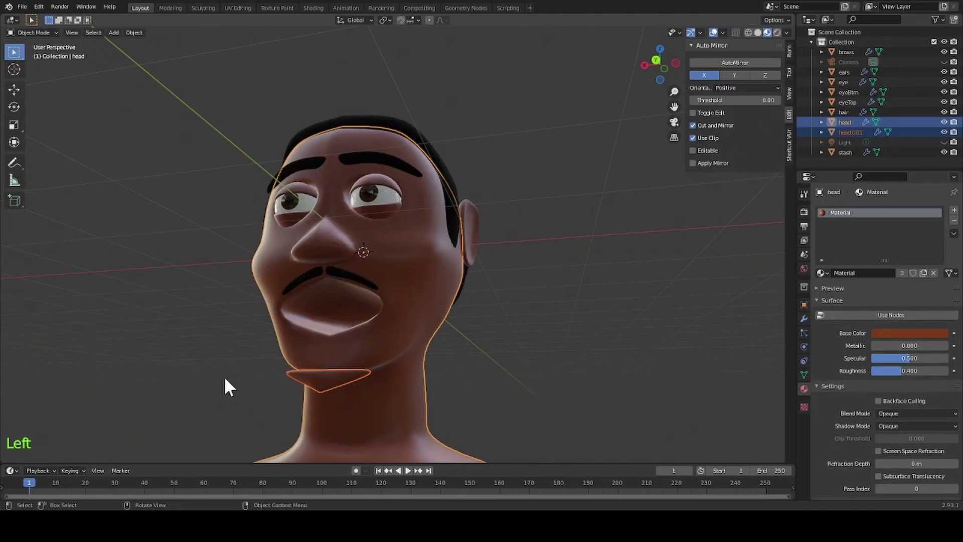
{"action": "double_click", "coordinate": [332, 383]}
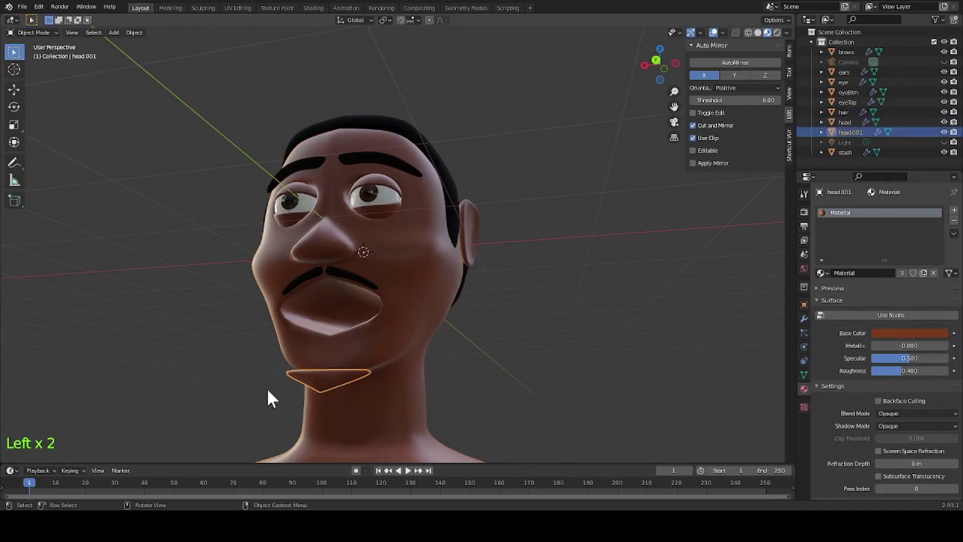
{"action": "key", "text": "Tab"}
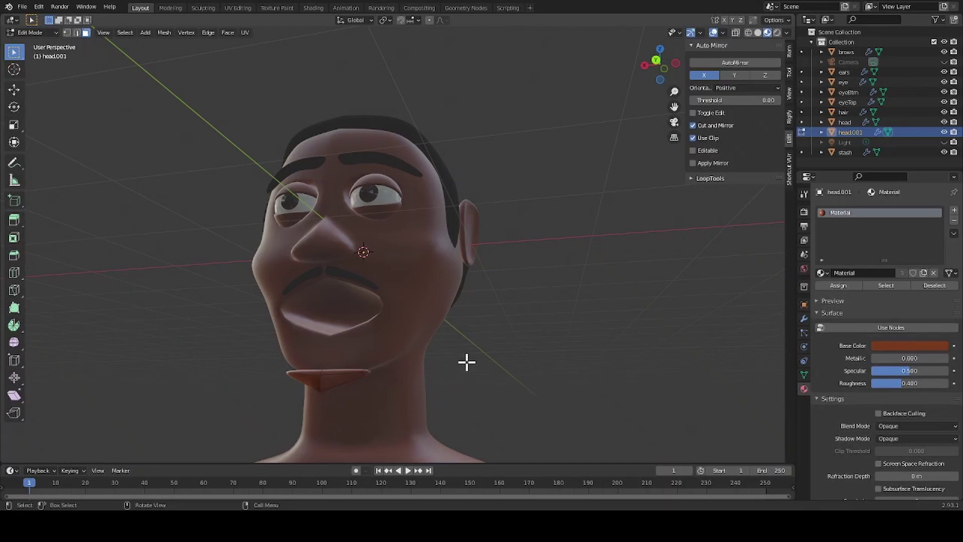
Switch to vertex selection and move the chin piece's lowest centre vertex up by about 0.01 m.
{"action": "middle_click_drag", "start_coordinate": [568, 280], "coordinate": [596, 279]}
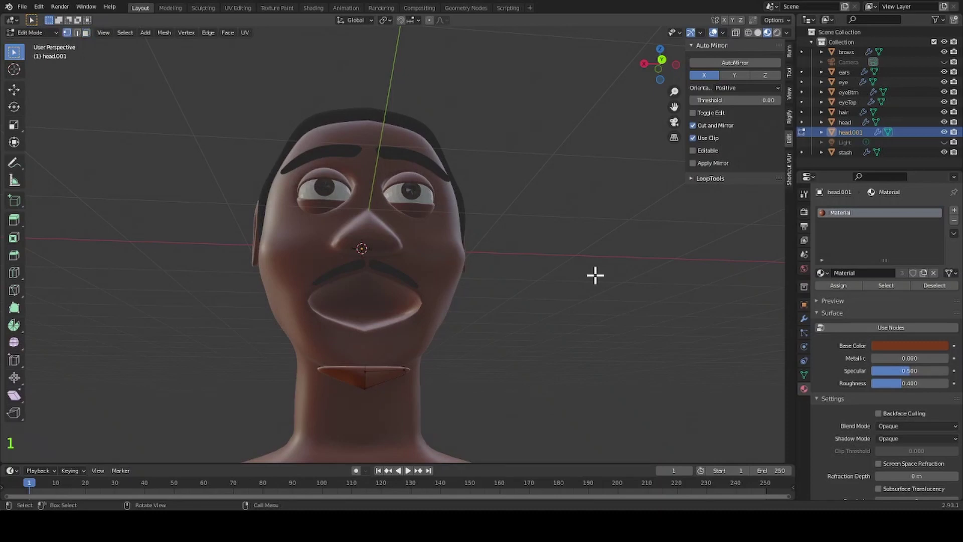
{"action": "left_click", "coordinate": [356, 395]}
{"action": "key", "text": "g"}
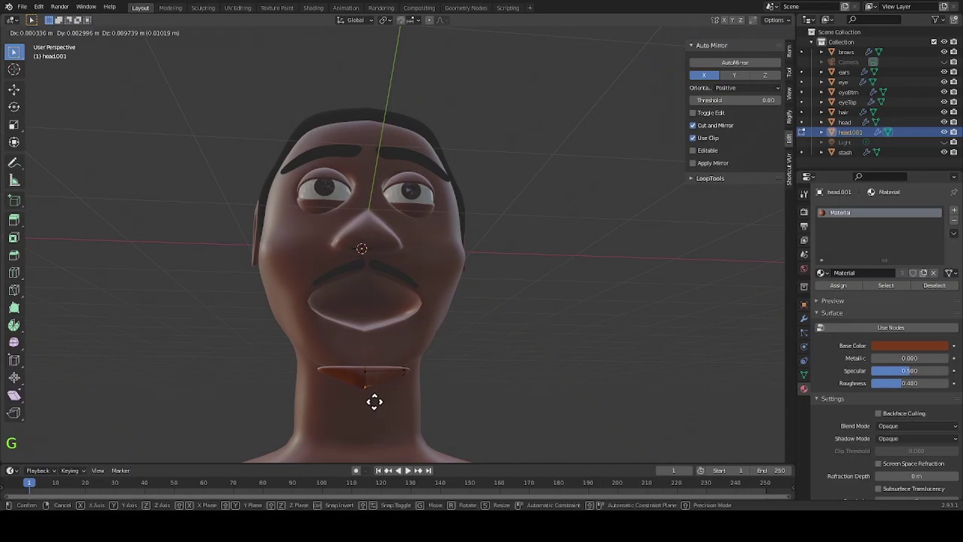
{"action": "left_click", "coordinate": [375, 400]}
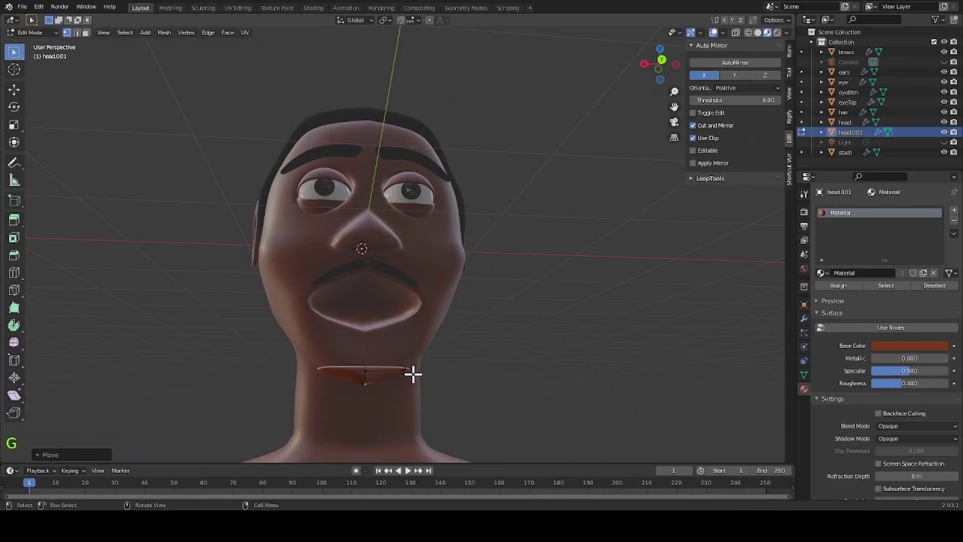
Reposition the chin piece's centre vertex in the left side view to follow the chin's profile.
{"action": "middle_click_drag", "start_coordinate": [508, 372], "coordinate": [409, 378]}
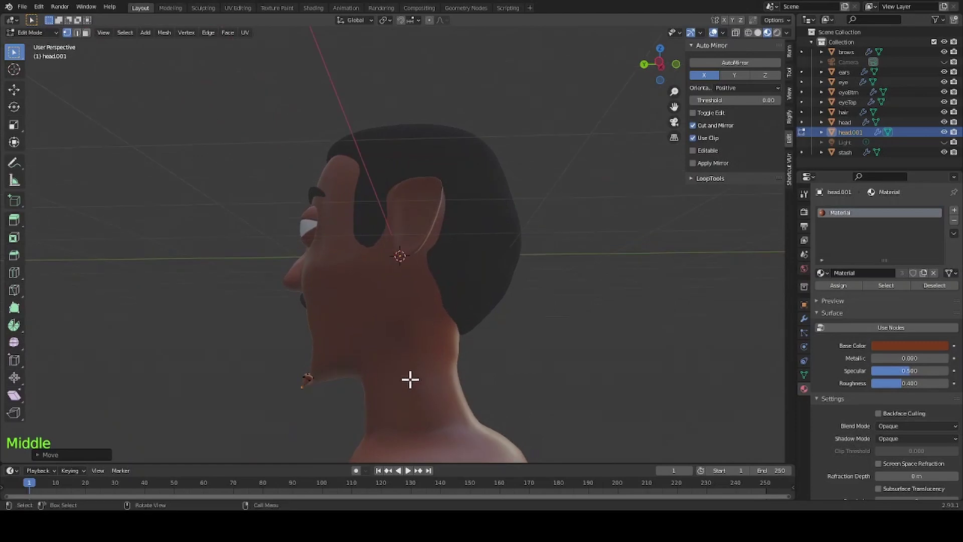
{"action": "left_click", "coordinate": [657, 64]}
{"action": "key", "text": "g"}
{"action": "left_click", "coordinate": [318, 424]}
{"action": "middle_click_drag", "start_coordinate": [317, 424], "coordinate": [396, 407]}
{"action": "key", "text": "g"}
{"action": "middle_click_drag", "start_coordinate": [294, 427], "coordinate": [312, 324]}
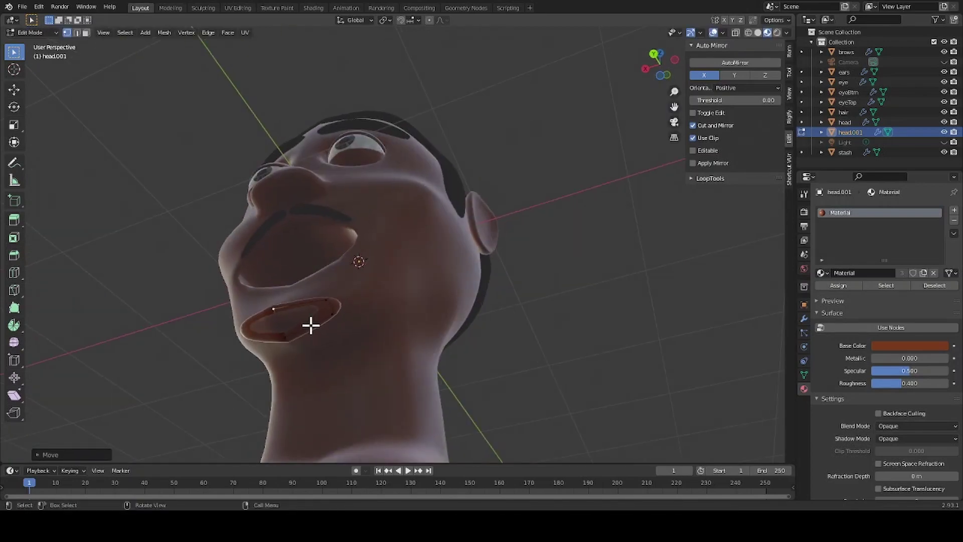
Move the chin piece's outer face forward and adjust its position in the left side view.
{"action": "left_click", "coordinate": [318, 316]}
{"action": "key", "text": "g"}
{"action": "left_click", "coordinate": [302, 324]}
{"action": "left_click", "coordinate": [669, 60]}
{"action": "key", "text": "g"}
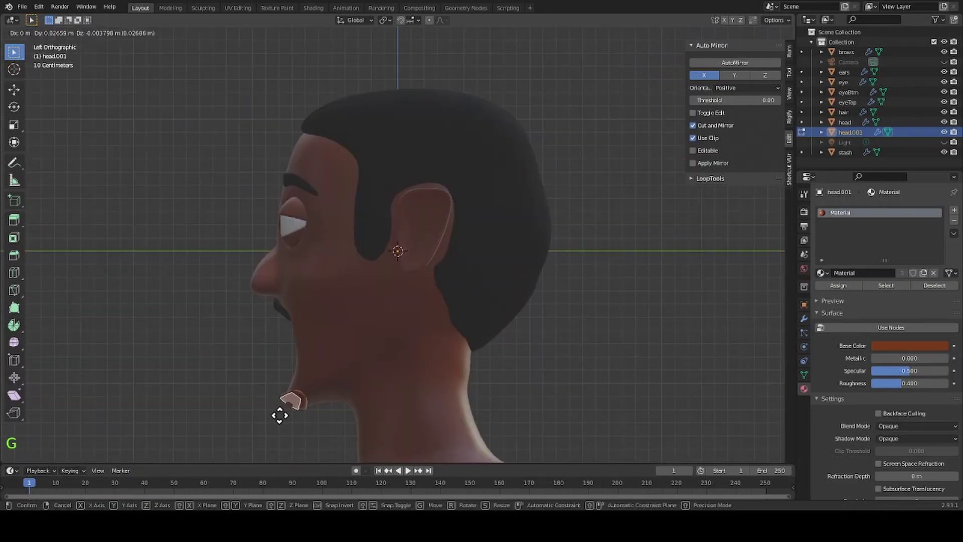
{"action": "left_click", "coordinate": [280, 426]}
Add a vertical loop cut through the half of the chin piece beside the mirror centre.
{"action": "key", "text": "a"}
{"action": "middle_click_drag", "start_coordinate": [282, 419], "coordinate": [320, 348]}
{"action": "key", "text": "ctrl+r"}
{"action": "left_click", "coordinate": [321, 347]}
{"action": "left_click", "coordinate": [170, 391]}
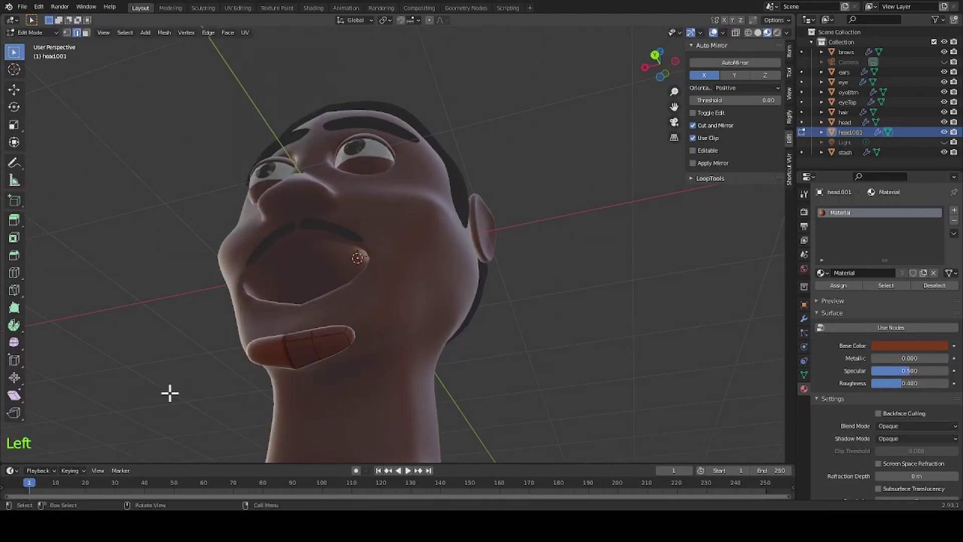
Move the chin piece's front centre vertex about 0.02 m forward in the left side view to round its profile.
{"action": "middle_click_drag", "start_coordinate": [170, 391], "coordinate": [334, 409]}
{"action": "key", "text": "1"}
{"action": "left_click", "coordinate": [340, 429]}
{"action": "left_click", "coordinate": [344, 421]}
{"action": "left_click", "coordinate": [648, 68]}
{"action": "left_click", "coordinate": [646, 66]}
{"action": "left_click", "coordinate": [647, 66]}
{"action": "key", "text": "g"}
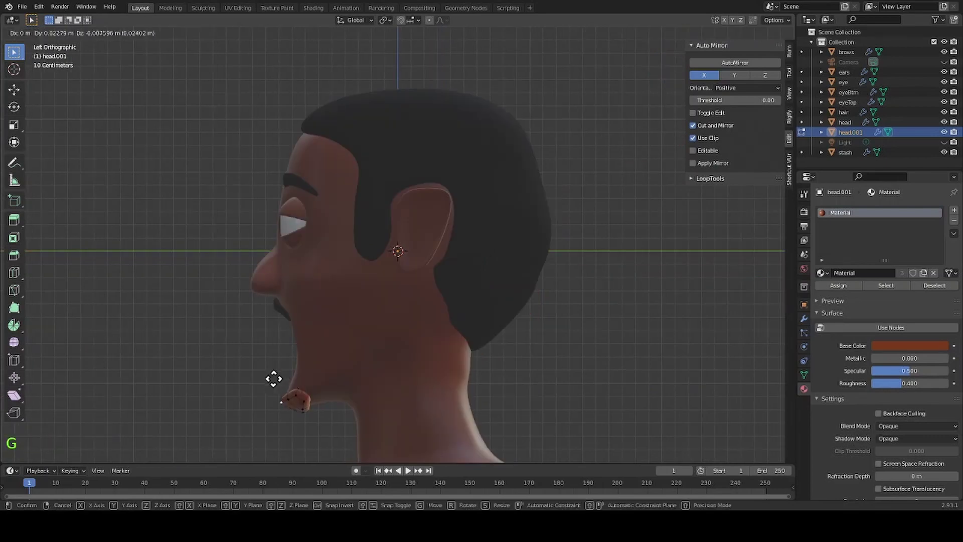
{"action": "left_click", "coordinate": [271, 380]}
Select the whole chin piece, add a second material with nodes disabled and set its base colour to black.
{"action": "middle_click_drag", "start_coordinate": [272, 380], "coordinate": [591, 391]}
{"action": "key", "text": "3"}
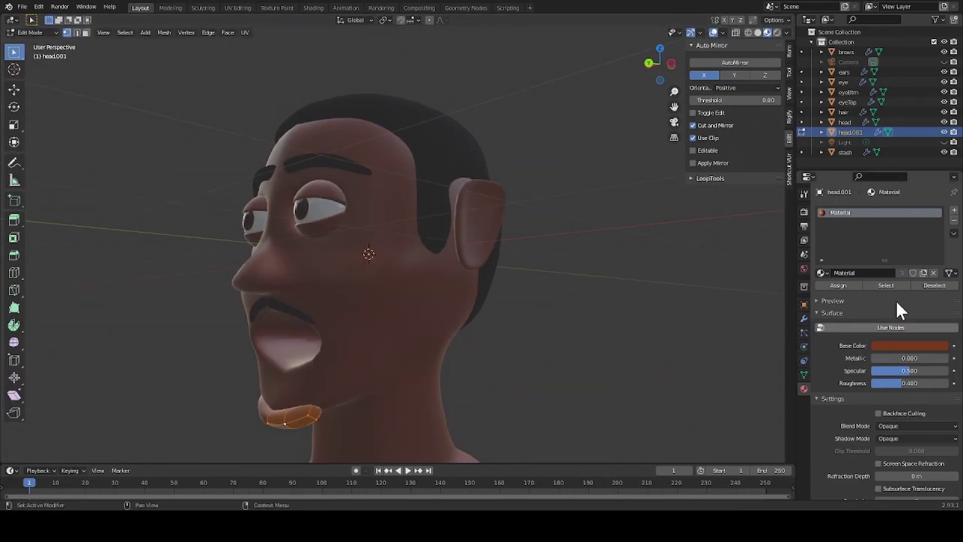
{"action": "left_click", "coordinate": [953, 211]}
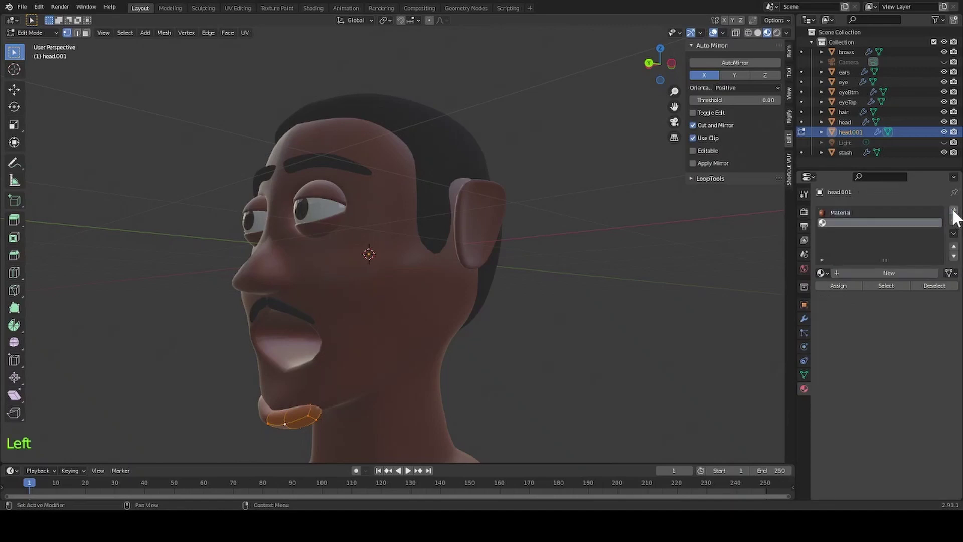
{"action": "left_click", "coordinate": [842, 272]}
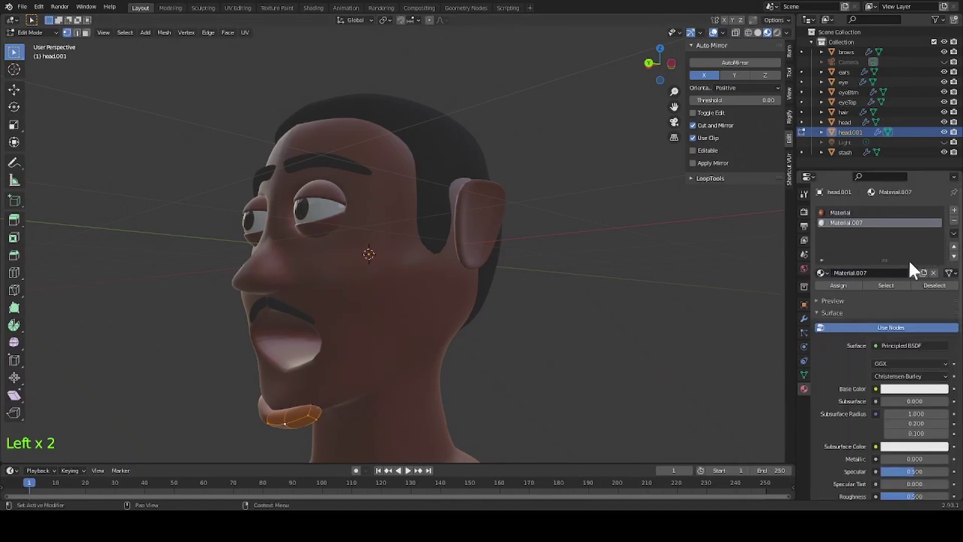
{"action": "left_click", "coordinate": [892, 326]}
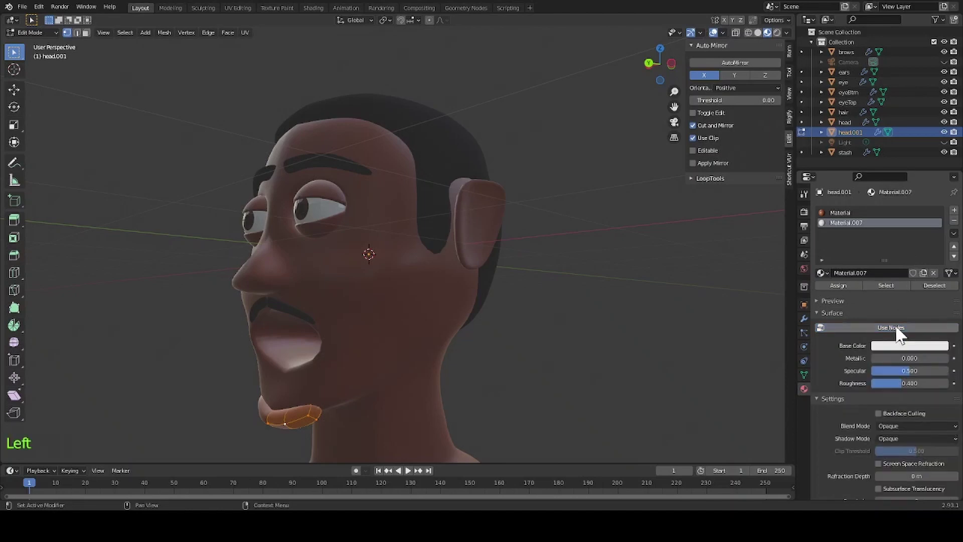
{"action": "left_click", "coordinate": [909, 345]}
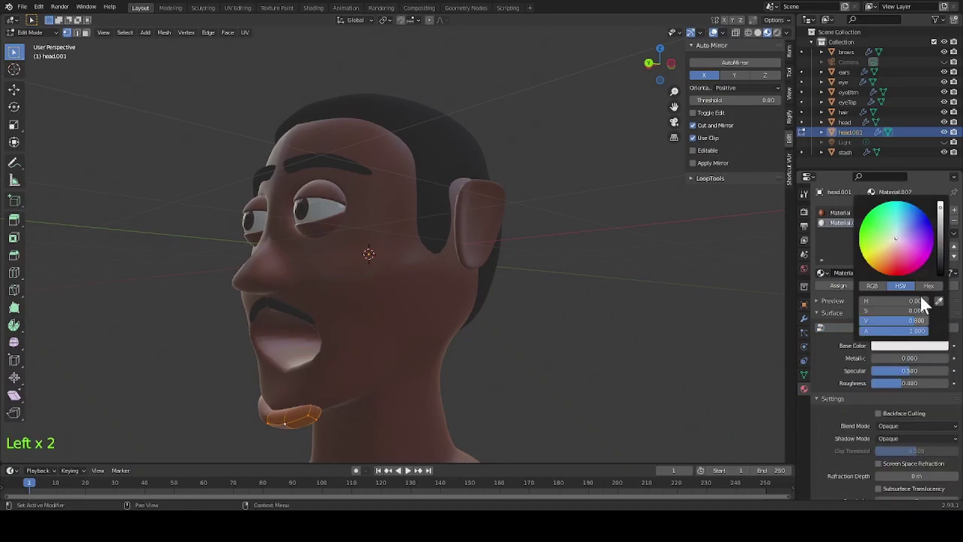
{"action": "left_click_drag", "start_coordinate": [903, 320], "coordinate": [865, 320]}
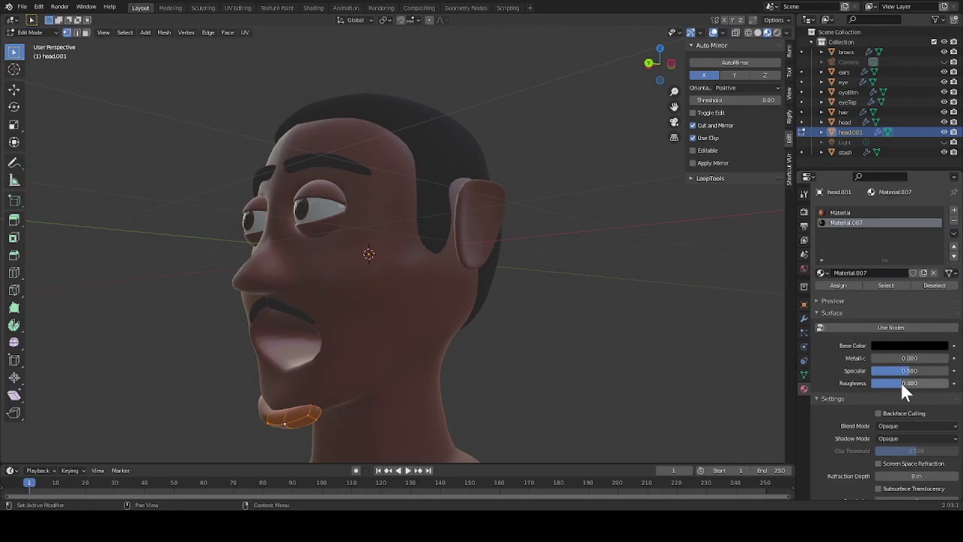
Set the black material's roughness to 0.926, assign it to the whole chin piece and deselect the mesh.
{"action": "left_click_drag", "start_coordinate": [901, 383], "coordinate": [909, 382]}
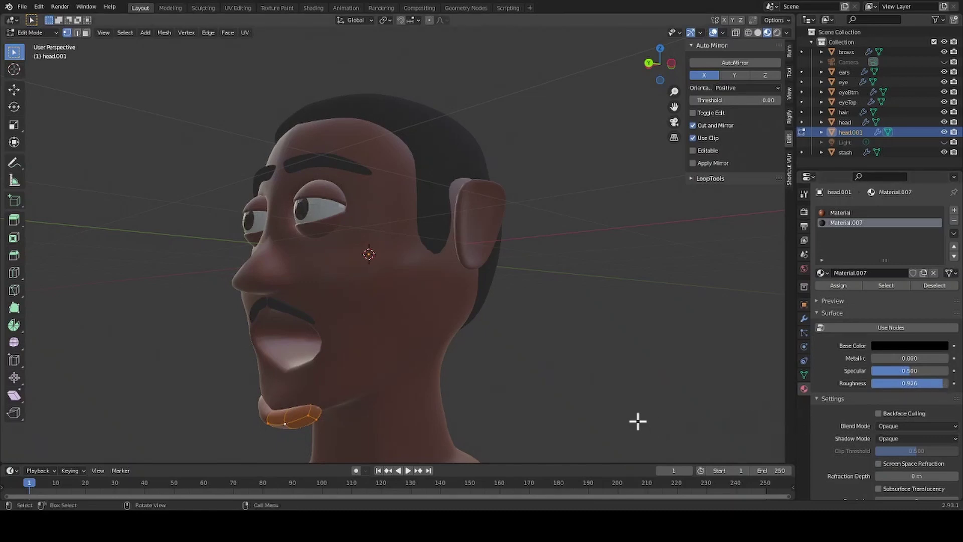
{"action": "left_click", "coordinate": [829, 283]}
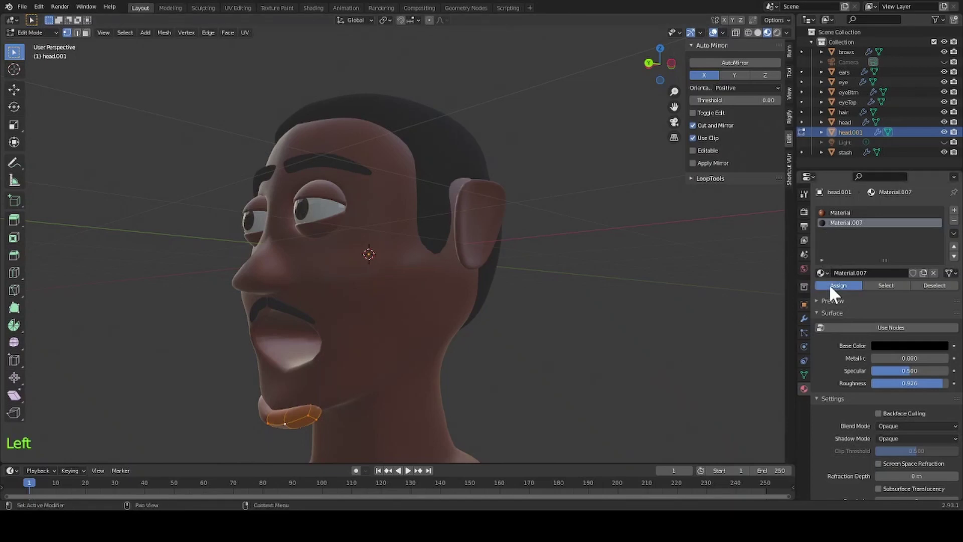
{"action": "left_click", "coordinate": [561, 359]}
Return to Object Mode, rename the chin hair object as beard and deselect it.
{"action": "middle_click_drag", "start_coordinate": [553, 353], "coordinate": [603, 353]}
{"action": "scroll", "coordinate": [631, 344], "scroll_direction": "down", "scroll_amount": 1}
{"action": "scroll", "coordinate": [631, 344], "scroll_direction": "down", "scroll_amount": 1}
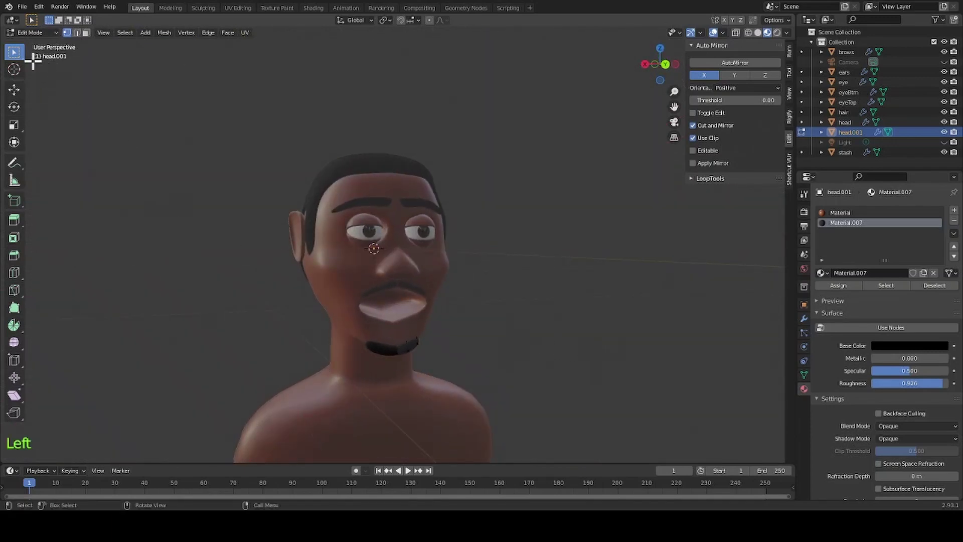
{"action": "key", "text": "Tab"}
{"action": "left_click", "coordinate": [59, 179]}
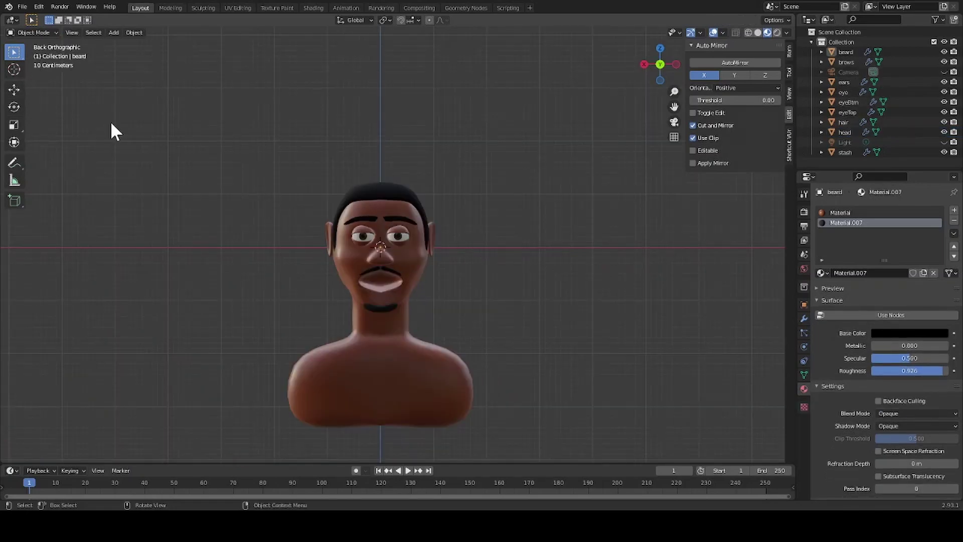
Add a cube, flatten it vertically into a bar and move it down over the mouth.
{"action": "left_click", "coordinate": [113, 33]}
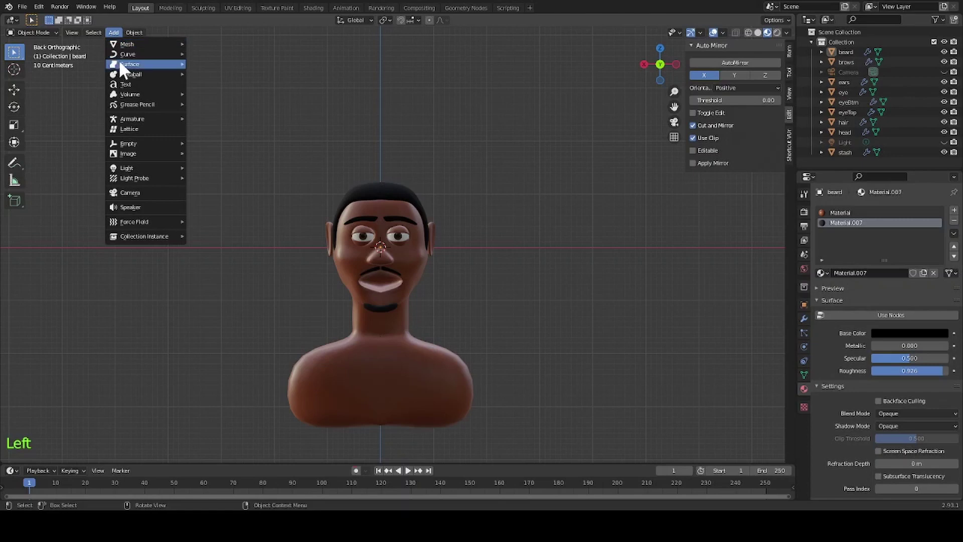
{"action": "mouse_move", "coordinate": [134, 44]}
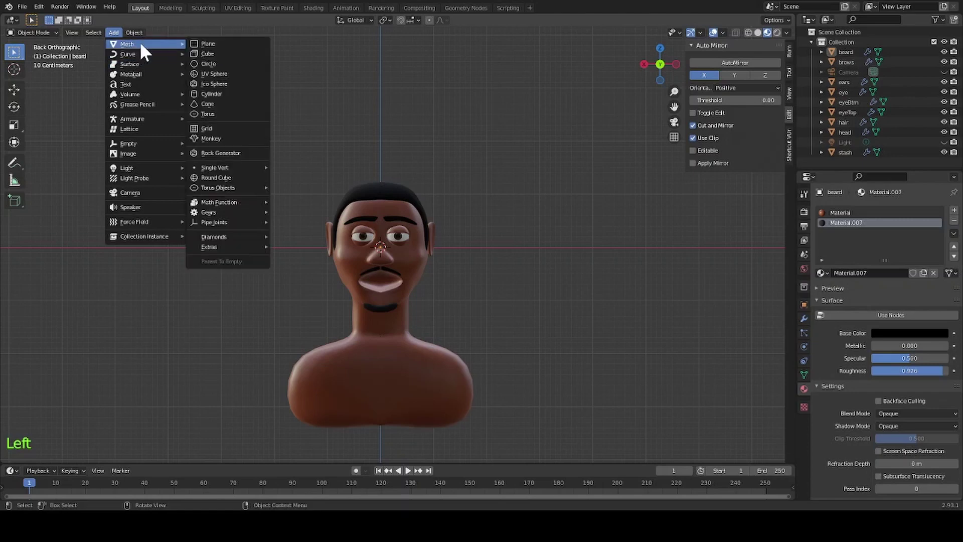
{"action": "left_click", "coordinate": [221, 55]}
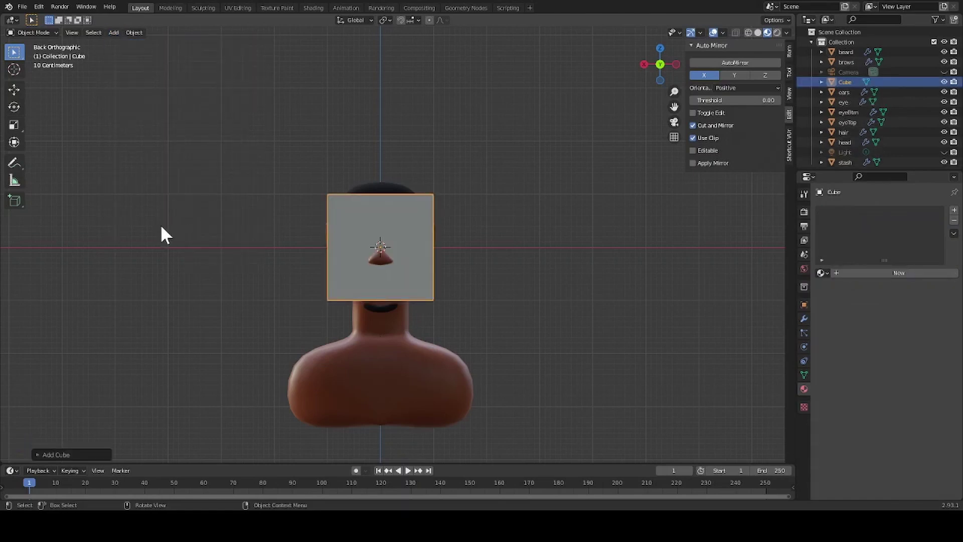
{"action": "key", "text": "s"}
{"action": "key", "text": "z"}
{"action": "left_click", "coordinate": [336, 250]}
{"action": "key", "text": "g"}
{"action": "left_click", "coordinate": [279, 281]}
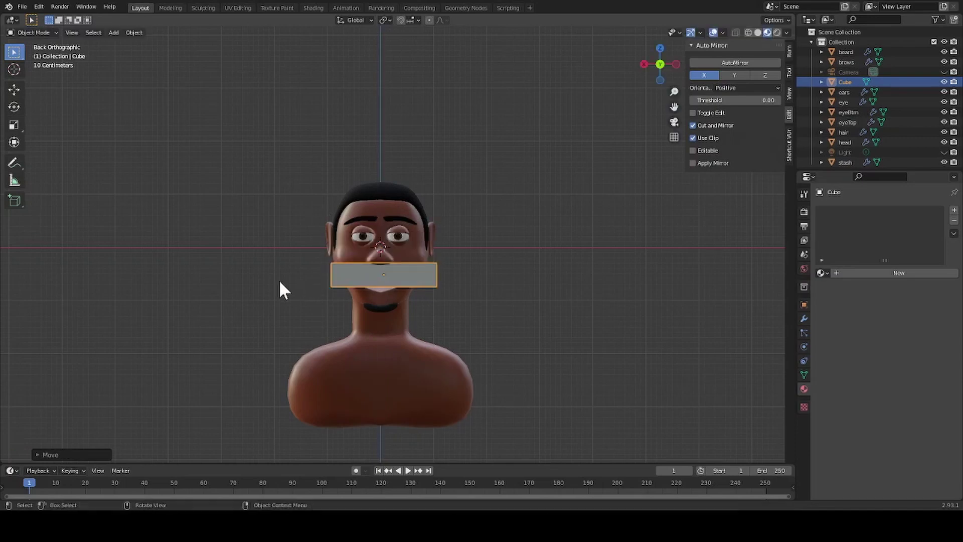
Narrow the bar along X and thin it along Y to about 0.08 of its depth.
{"action": "key", "text": "s"}
{"action": "key", "text": "x"}
{"action": "left_click", "coordinate": [323, 282]}
{"action": "middle_click_drag", "start_coordinate": [485, 279], "coordinate": [522, 273]}
{"action": "key", "text": "s"}
{"action": "key", "text": "y"}
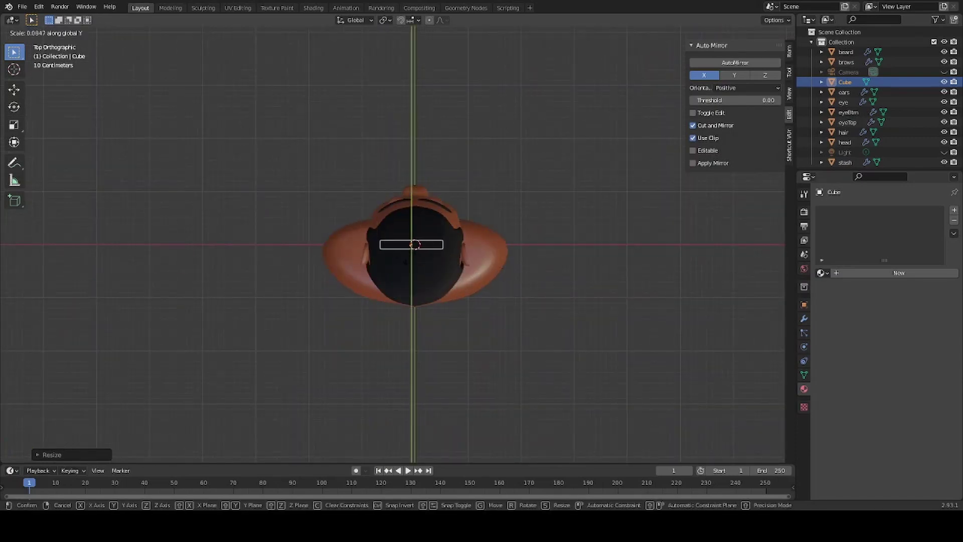
{"action": "left_click", "coordinate": [406, 248]}
Move the bar forward in top view until it sits in front of the face, and thin it further along Y.
{"action": "key", "text": "g"}
{"action": "left_click", "coordinate": [371, 184]}
{"action": "key", "text": "s"}
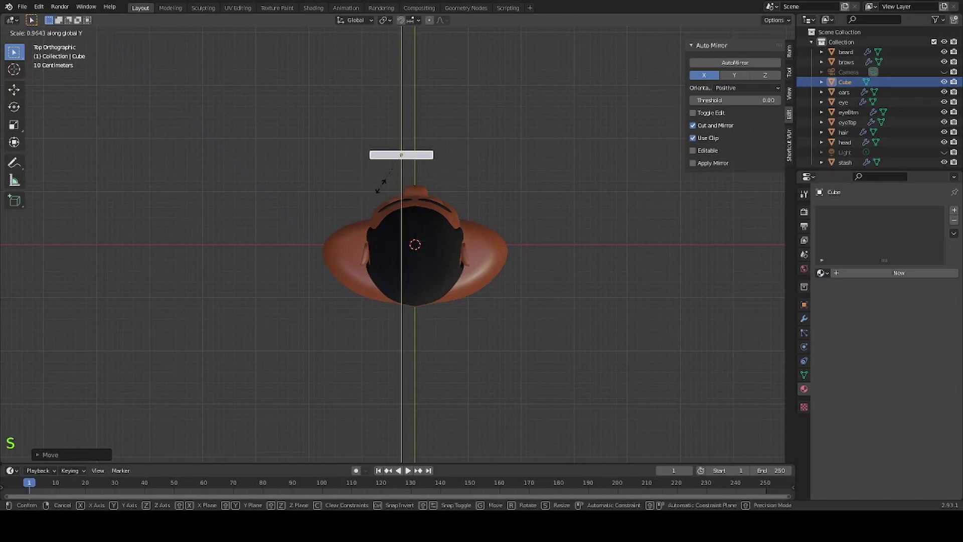
{"action": "key", "text": "y"}
{"action": "left_click", "coordinate": [303, 219]}
Add level 2 subdivision to the bar, cut two vertical edge loops across it and a horizontal loop near its lower edge.
{"action": "scroll", "coordinate": [303, 218], "scroll_direction": "up", "scroll_amount": 2}
{"action": "key", "text": "ctrl+2"}
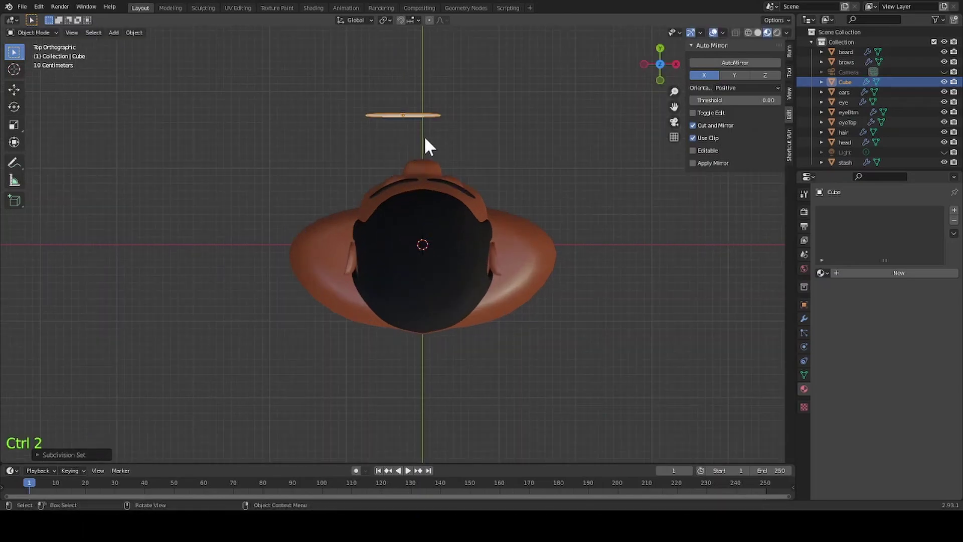
{"action": "middle_click_drag", "start_coordinate": [426, 144], "coordinate": [415, 326]}
{"action": "key", "text": "Tab"}
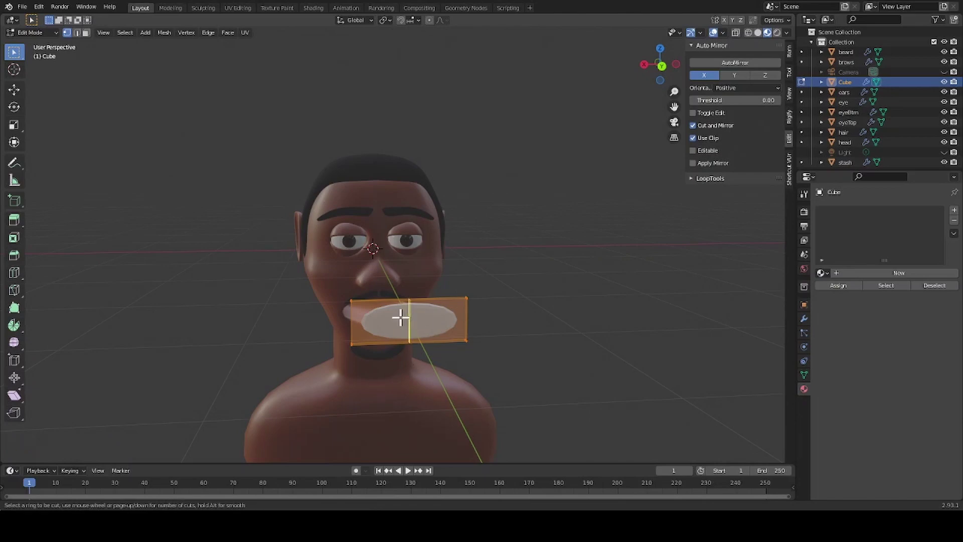
{"action": "key", "text": "ctrl+r"}
{"action": "left_click", "coordinate": [402, 319]}
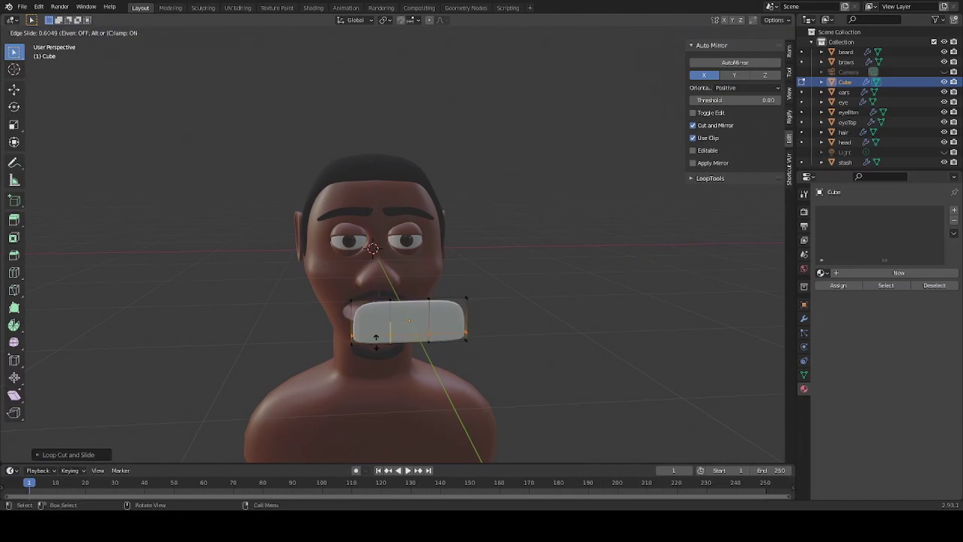
{"action": "left_click", "coordinate": [376, 344]}
In top view, move both ends of the bar back toward the face to bend it into a curve.
{"action": "left_click", "coordinate": [660, 49]}
{"action": "left_click", "coordinate": [447, 116]}
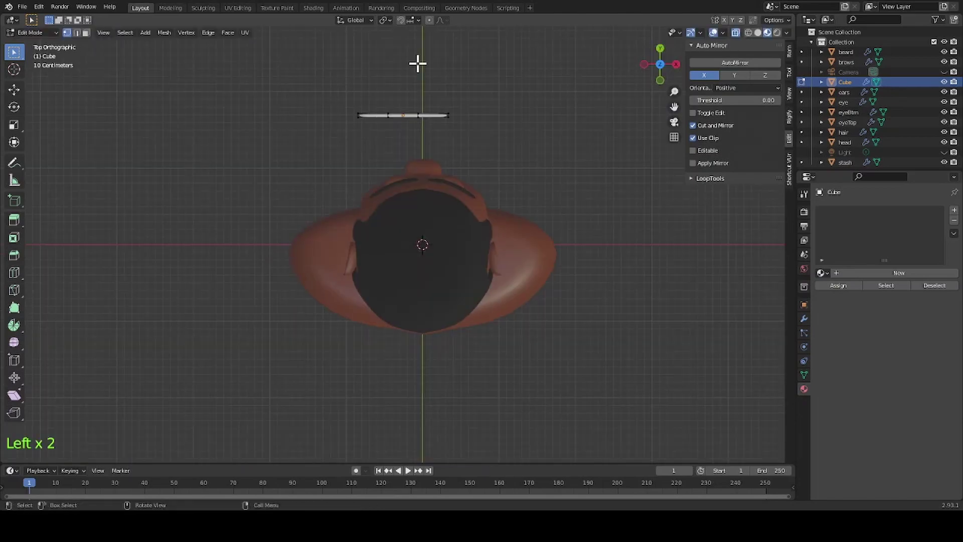
{"action": "key", "text": "g"}
{"action": "left_click", "coordinate": [457, 140]}
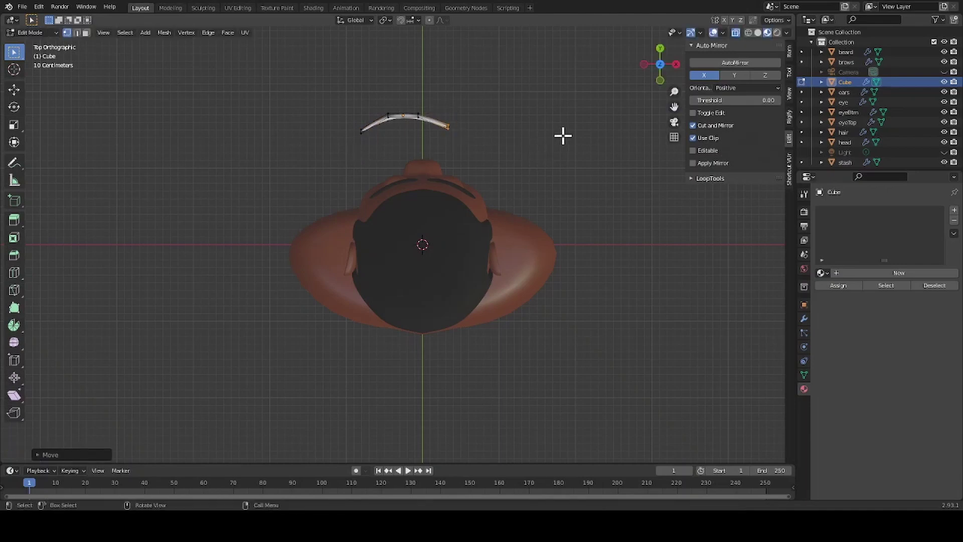
Select the whole curved bar and centre it over the mouth in the view facing the face.
{"action": "key", "text": "ctrl+KP_1"}
{"action": "key", "text": "a"}
{"action": "key", "text": "g"}
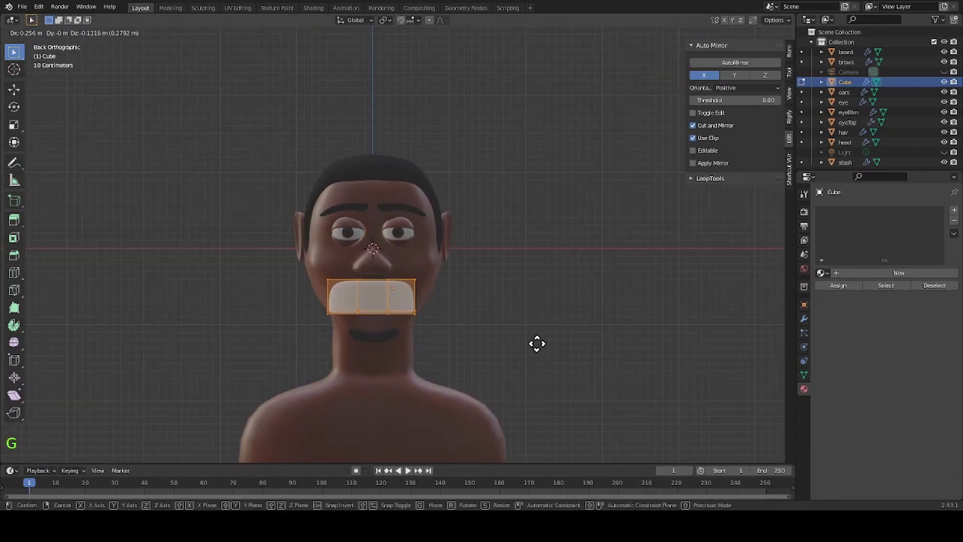
{"action": "left_click", "coordinate": [537, 344]}
In side view, move the curved bar back into the mouth and tilt it to follow the lips.
{"action": "middle_click_drag", "start_coordinate": [537, 344], "coordinate": [314, 361], "text": "alt"}
{"action": "key", "text": "g"}
{"action": "left_click", "coordinate": [379, 349]}
{"action": "key", "text": "r"}
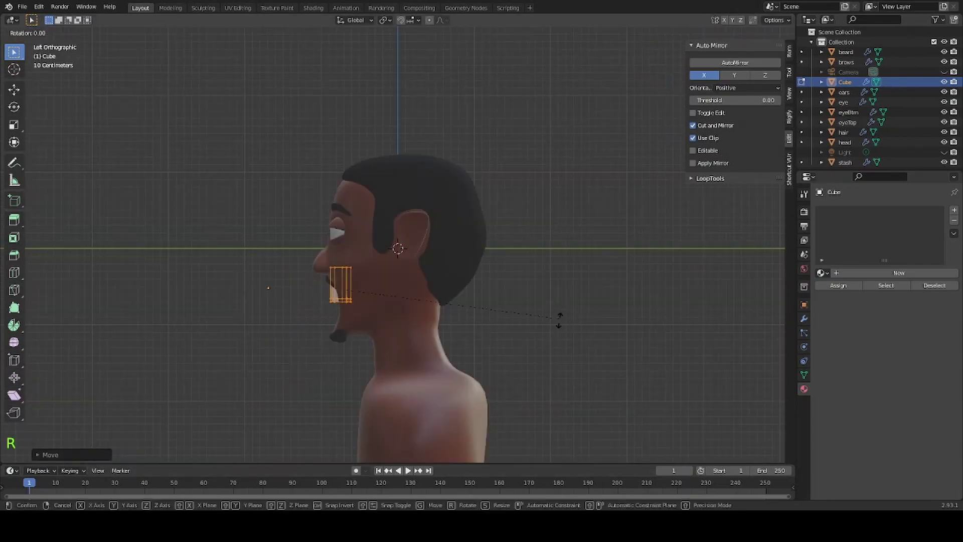
{"action": "left_click", "coordinate": [548, 342]}
Reposition the bar behind the upper lip, narrow it along X and flatten it vertically to fit the mouth opening.
{"action": "middle_click_drag", "start_coordinate": [548, 342], "coordinate": [398, 367], "text": "alt"}
{"action": "key", "text": "g"}
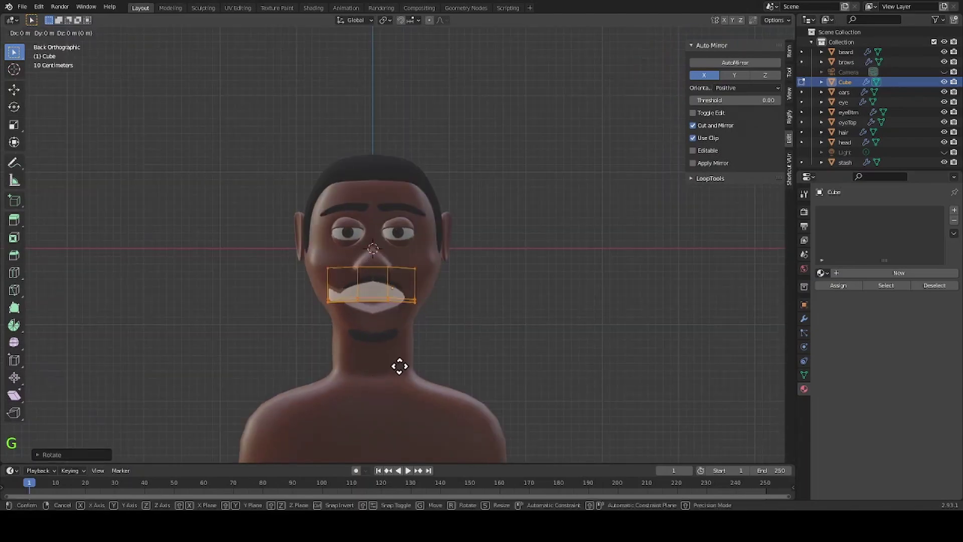
{"action": "left_click", "coordinate": [400, 366]}
{"action": "key", "text": "s"}
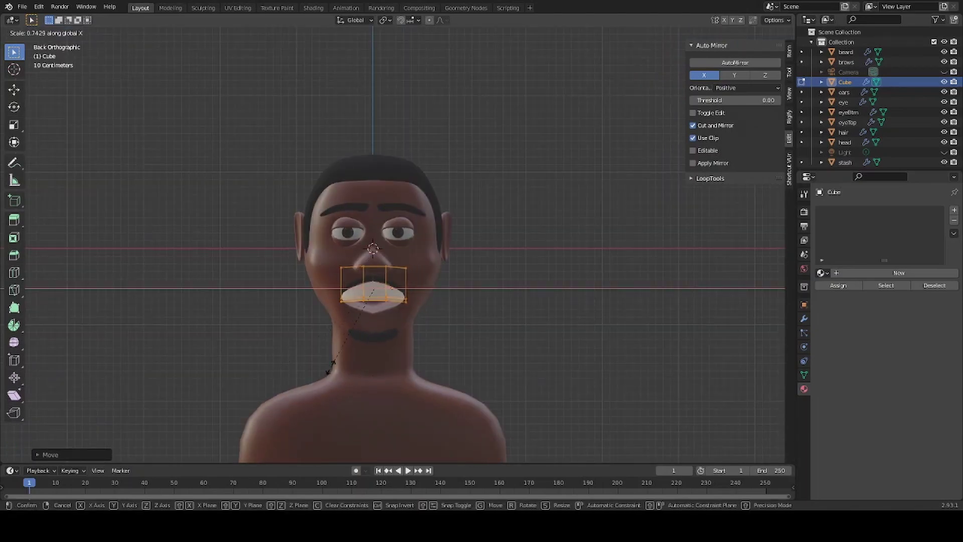
{"action": "left_click", "coordinate": [363, 356]}
Select the lower outer corners of the bar on both sides and raise them along Z to about 0.06 m.
{"action": "left_click", "coordinate": [327, 287]}
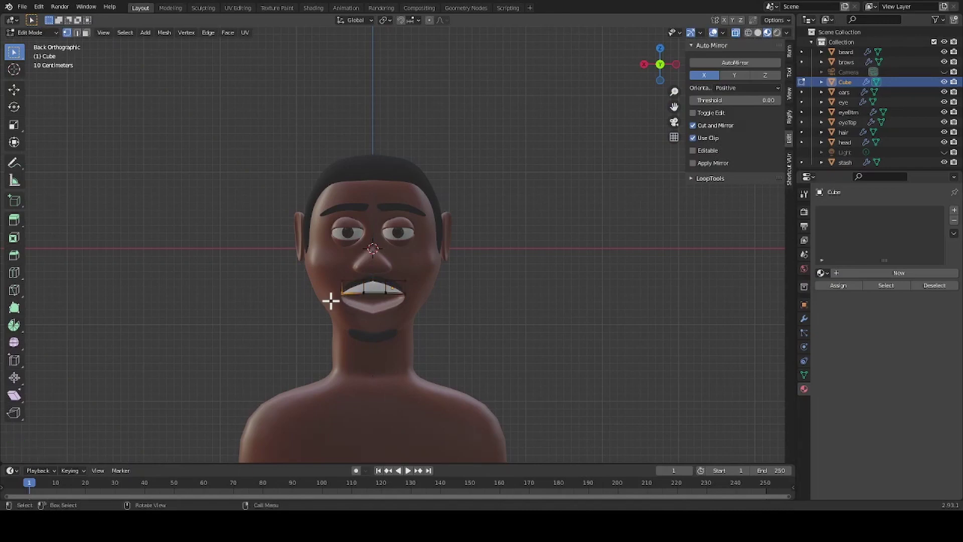
{"action": "left_click", "coordinate": [404, 300], "text": "shift"}
{"action": "key", "text": "g"}
{"action": "key", "text": "z"}
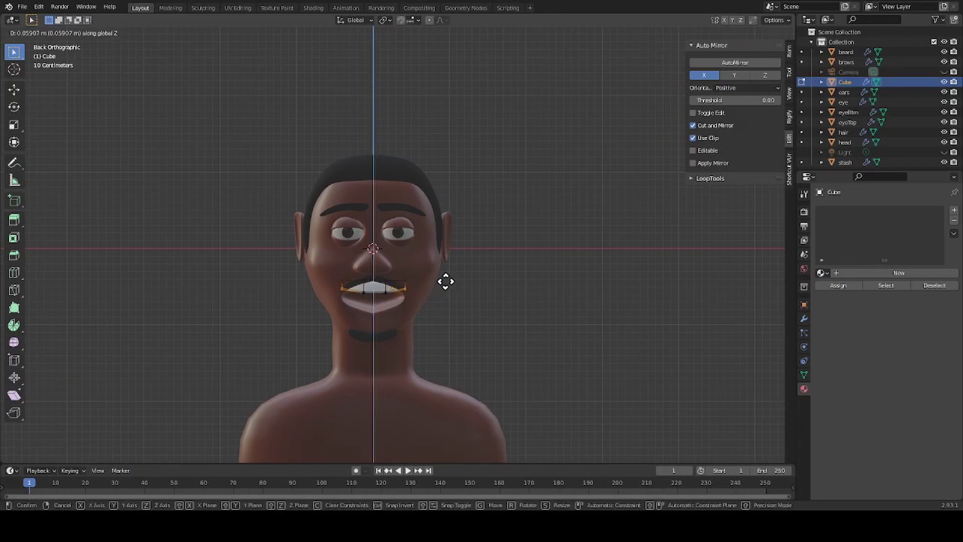
{"action": "left_click", "coordinate": [446, 281]}
Adjust the position of the selected outer corners of the bar in side view.
{"action": "middle_click_drag", "start_coordinate": [500, 327], "coordinate": [597, 69]}
{"action": "key", "text": "KP_3"}
{"action": "key", "text": "g"}
{"action": "left_click", "coordinate": [532, 294]}
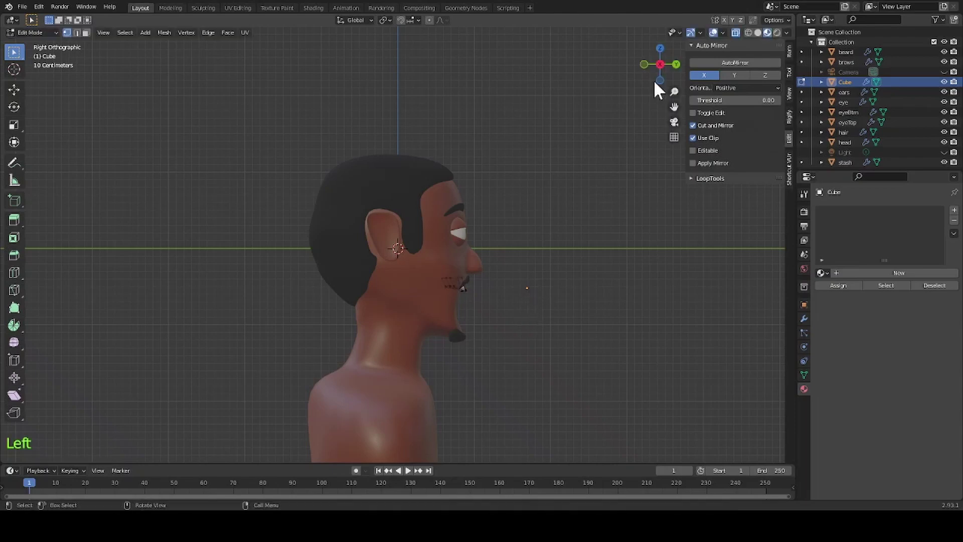
Return to Object Mode and rename the mouth piece as teeth.
{"action": "left_click", "coordinate": [660, 90]}
{"action": "left_click", "coordinate": [34, 33]}
{"action": "left_click", "coordinate": [33, 45]}
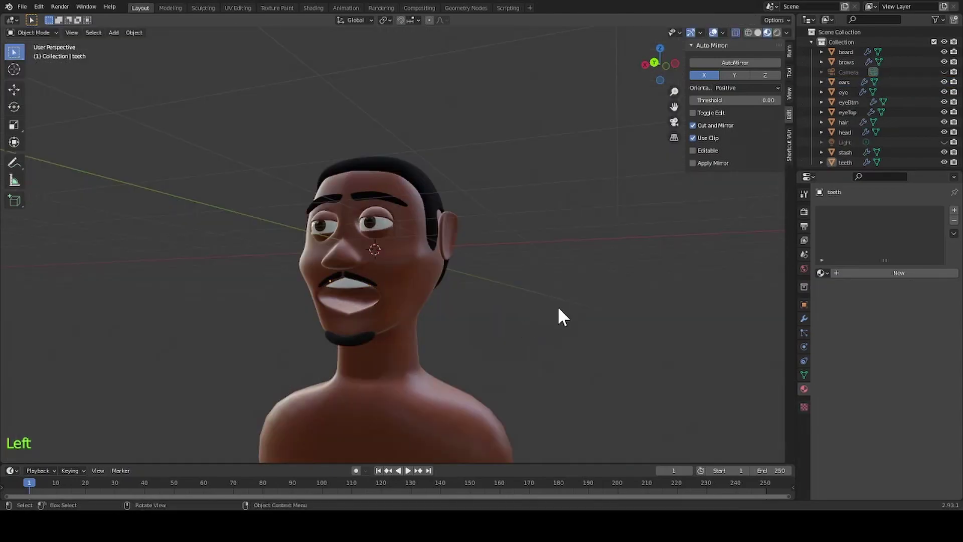
Check the finished head from an angle and from the front, and save the file.
{"action": "mouse_move", "coordinate": [558, 309]}
{"action": "middle_mouse_down"}
{"action": "mouse_move", "coordinate": [420, 315]}
{"action": "mouse_move", "coordinate": [614, 314]}
{"action": "mouse_move", "coordinate": [548, 315]}
{"action": "middle_mouse_up"}
{"action": "scroll", "coordinate": [559, 316], "scroll_direction": "up", "scroll_amount": 2}
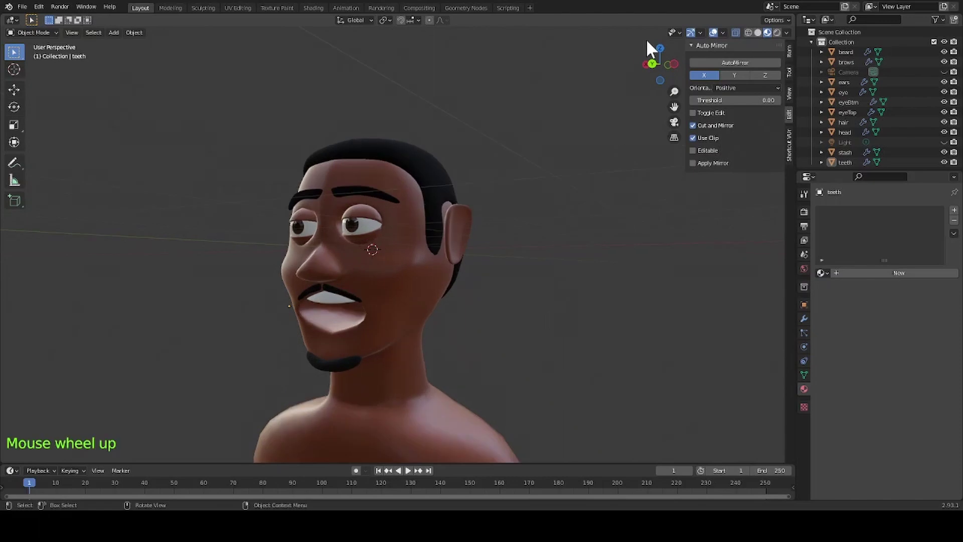
{"action": "left_click", "coordinate": [648, 62]}
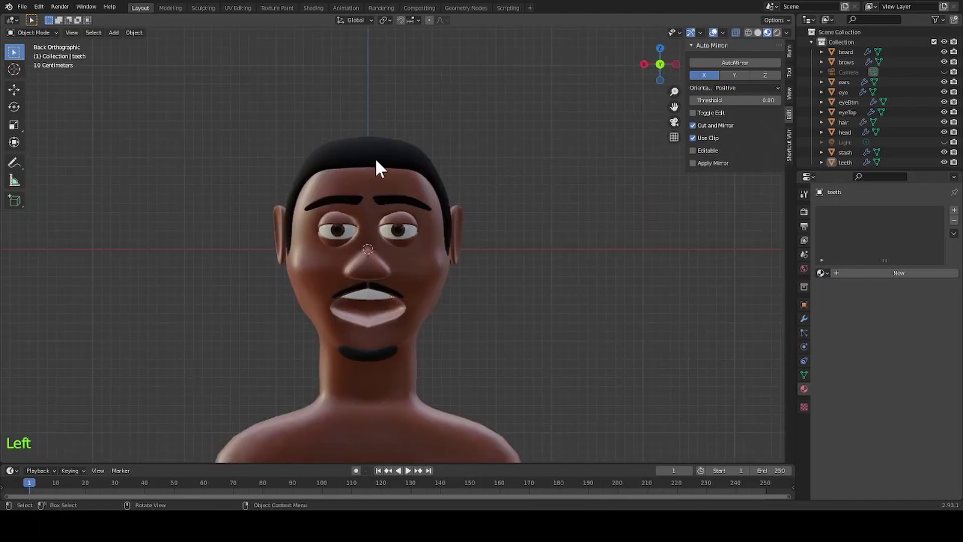
{"action": "left_click", "coordinate": [22, 7]}
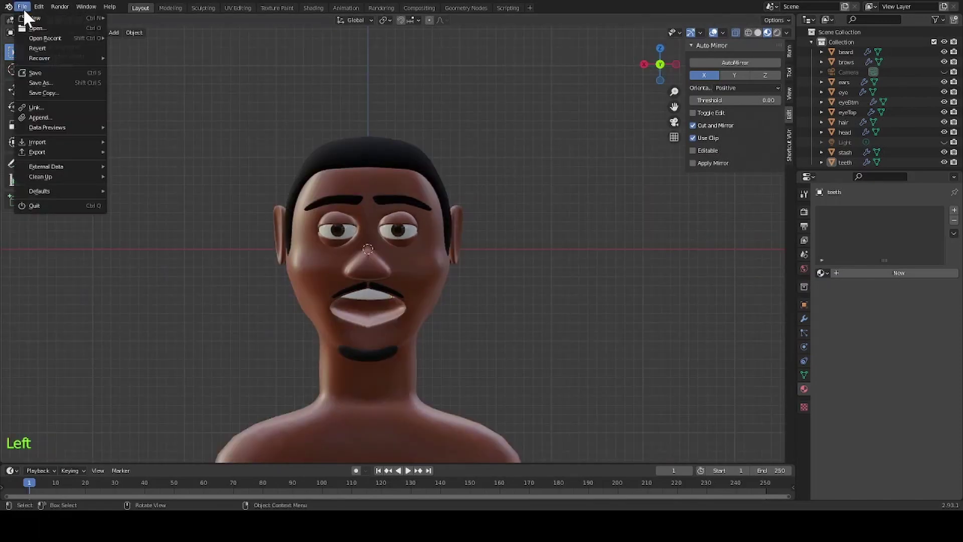
{"action": "left_click", "coordinate": [43, 75]}
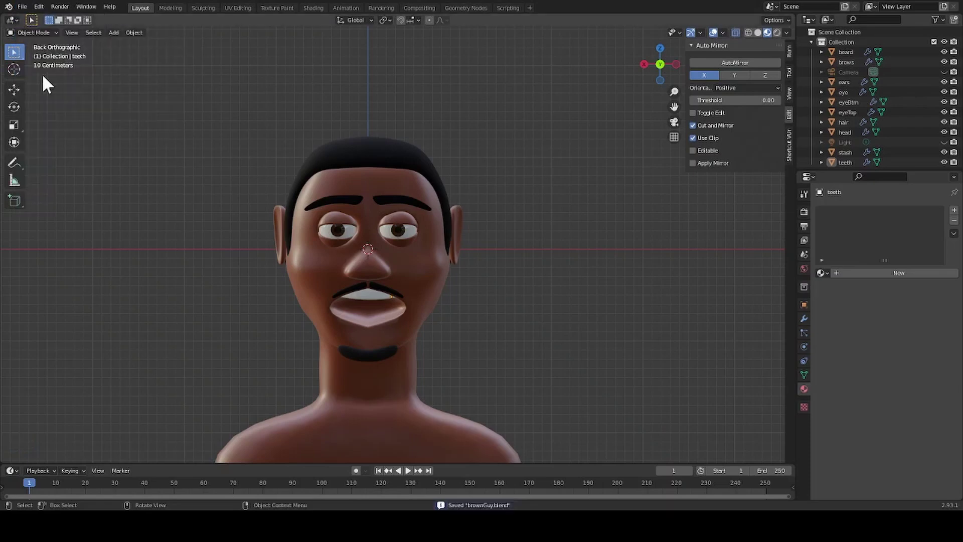